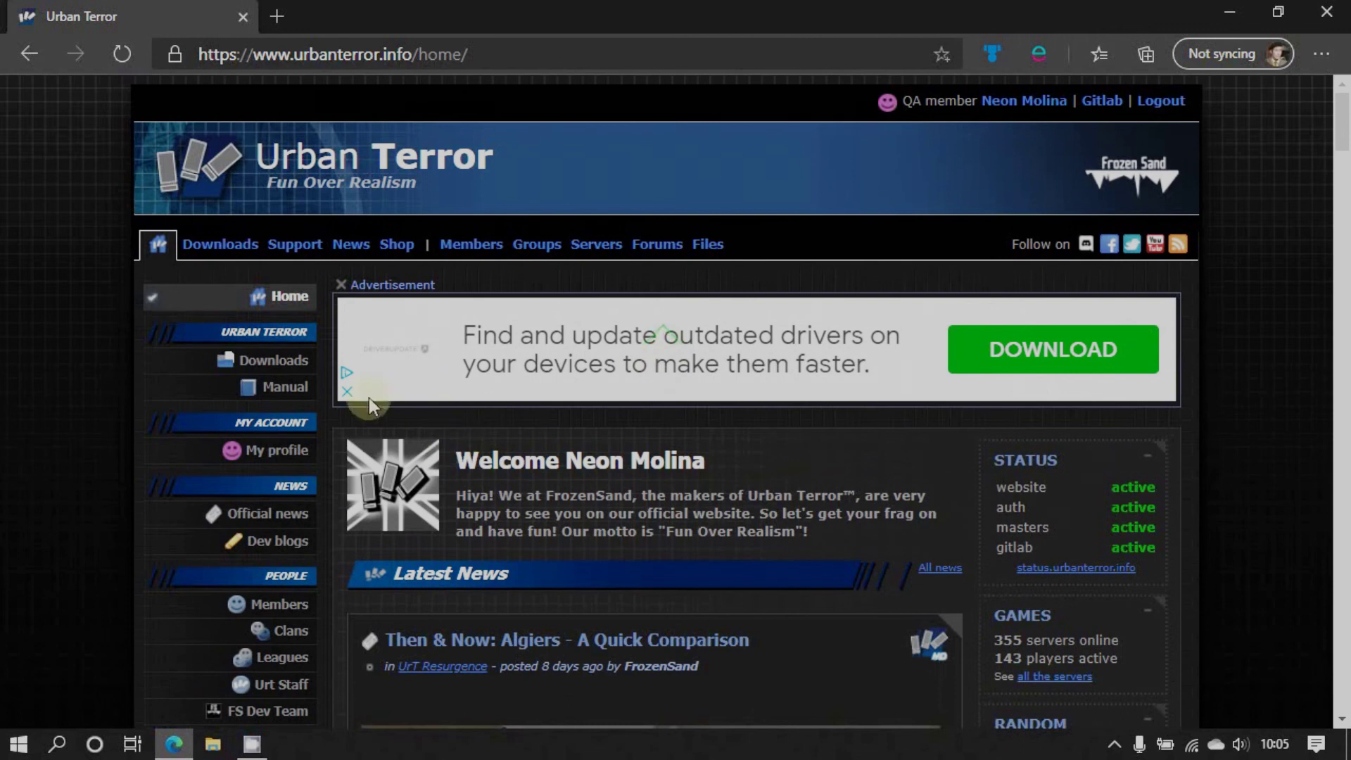
Open the Urban Terror Downloads page and scroll to the Game installer/updater section with UrbanTerror43.zip
click(225, 248)
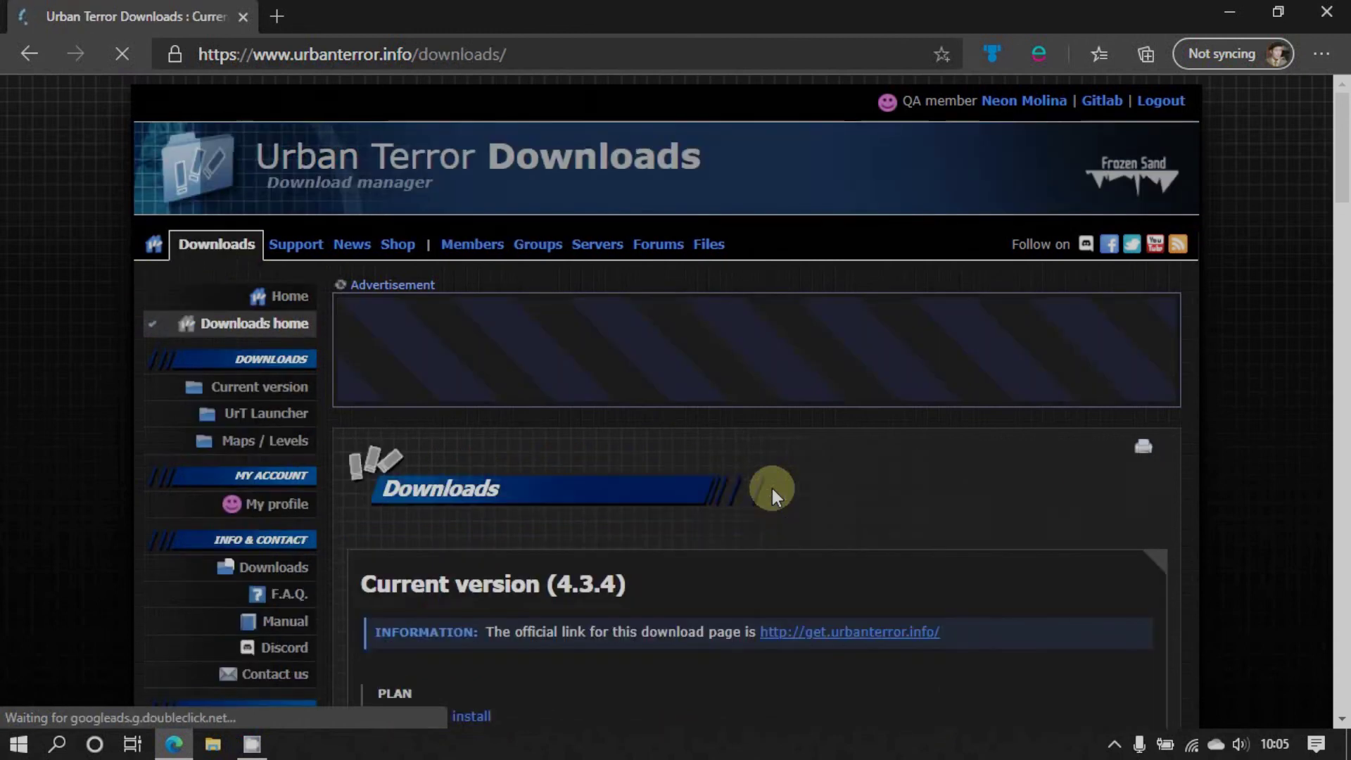
scroll(771, 488, down, 2)
scroll(772, 485, down, 4)
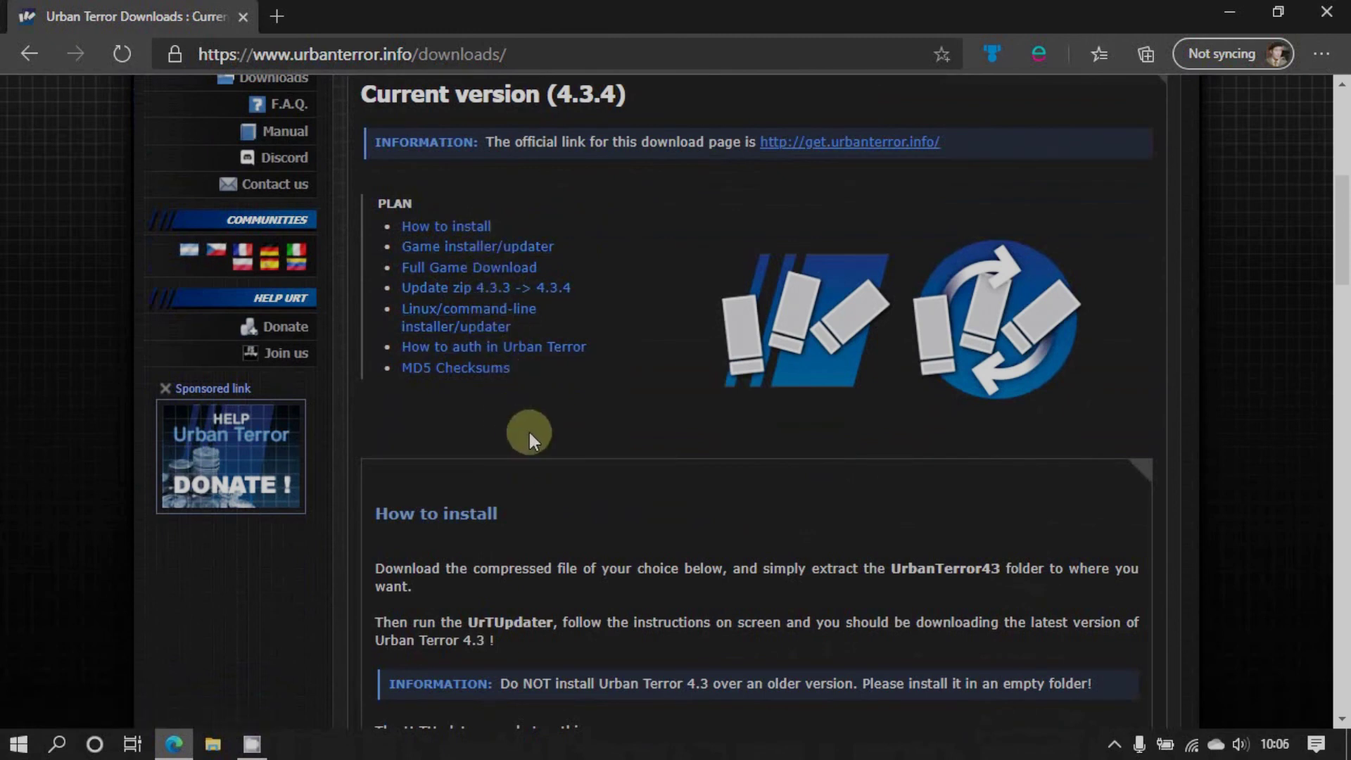
scroll(529, 432, down, 1)
scroll(529, 432, down, 1)
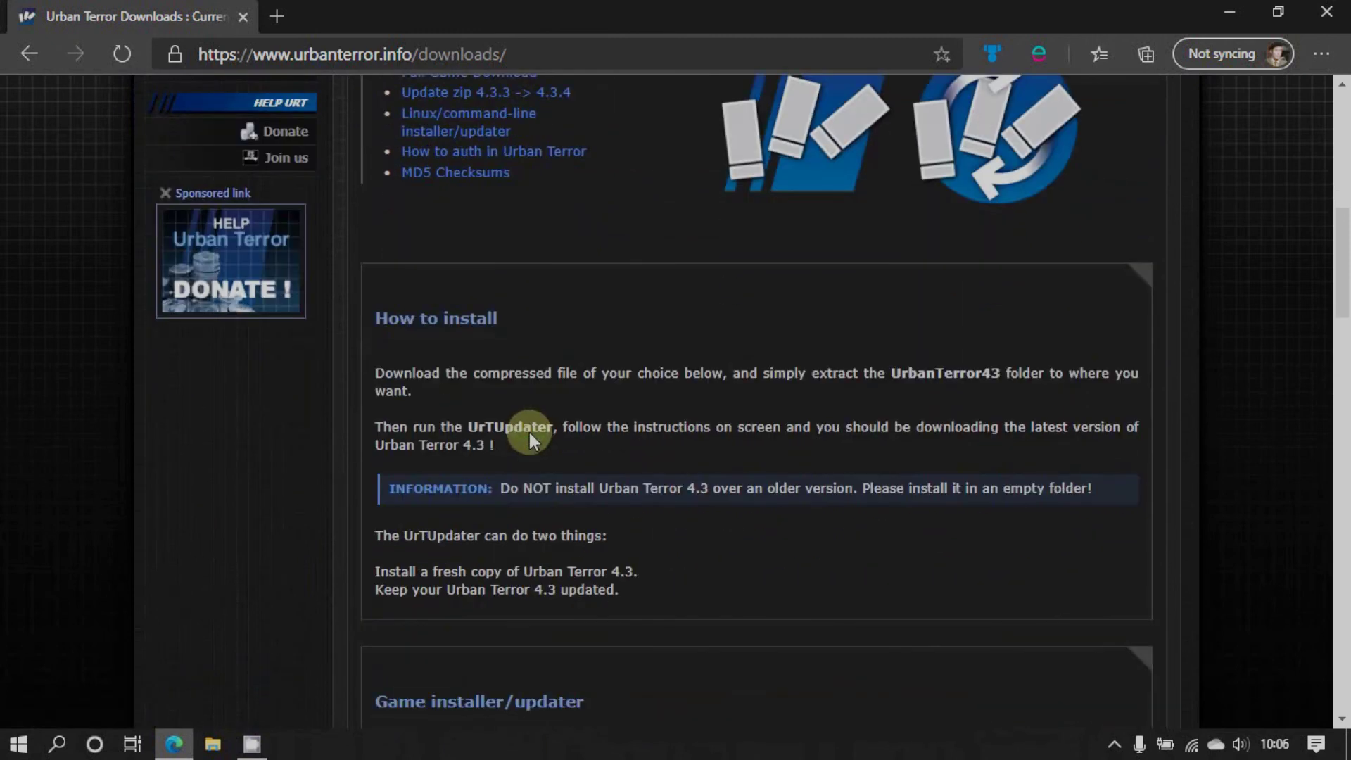
scroll(529, 432, down, 1)
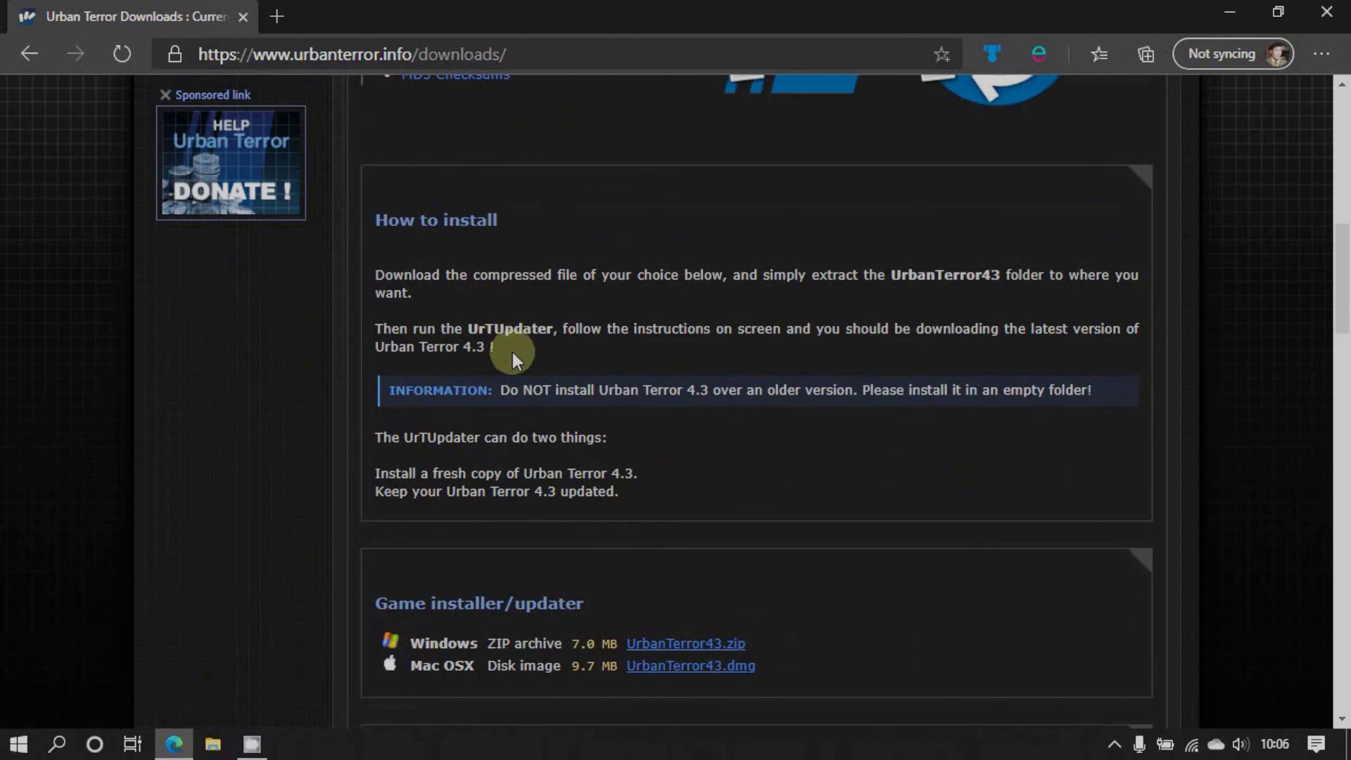
scroll(512, 355, down, 1)
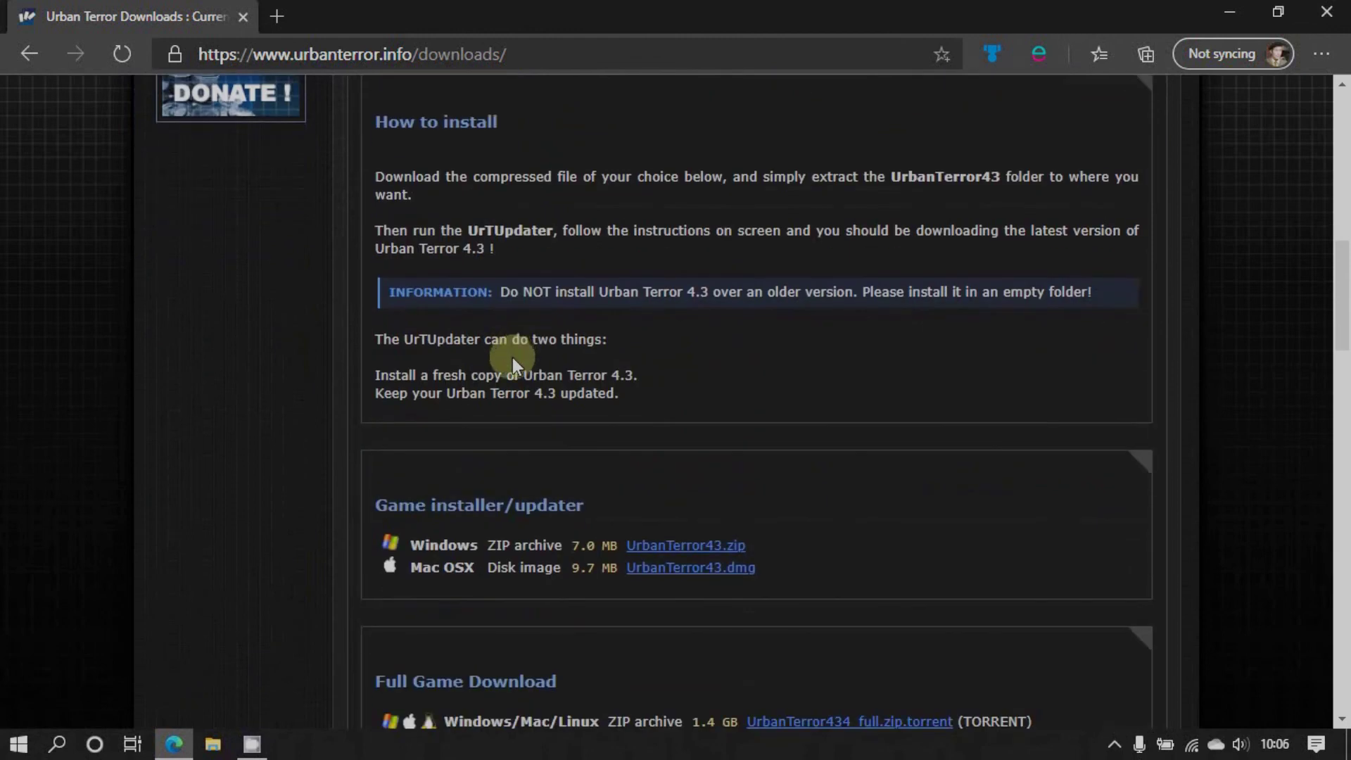
scroll(516, 393, down, 3)
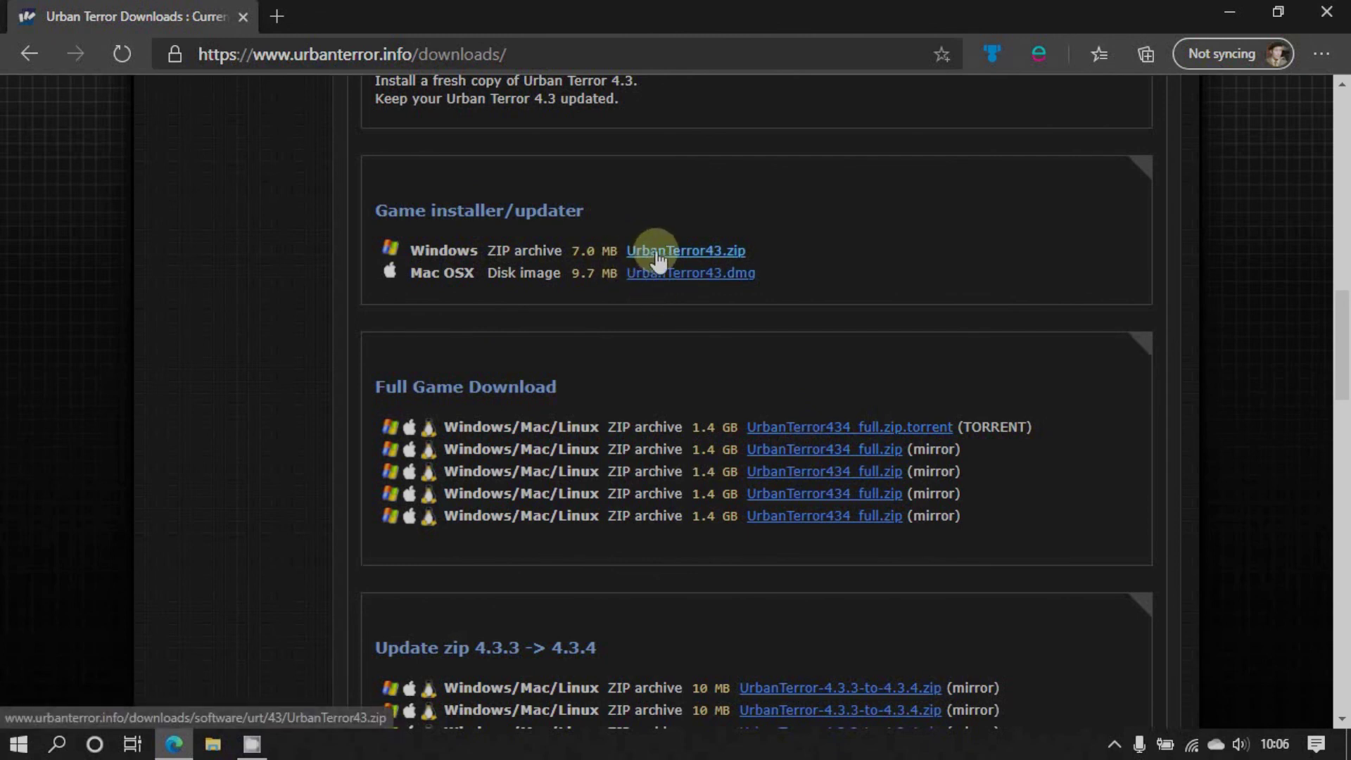
Download UrbanTerror43.zip (6.86 MB) and open the archive in File Explorer
click(658, 253)
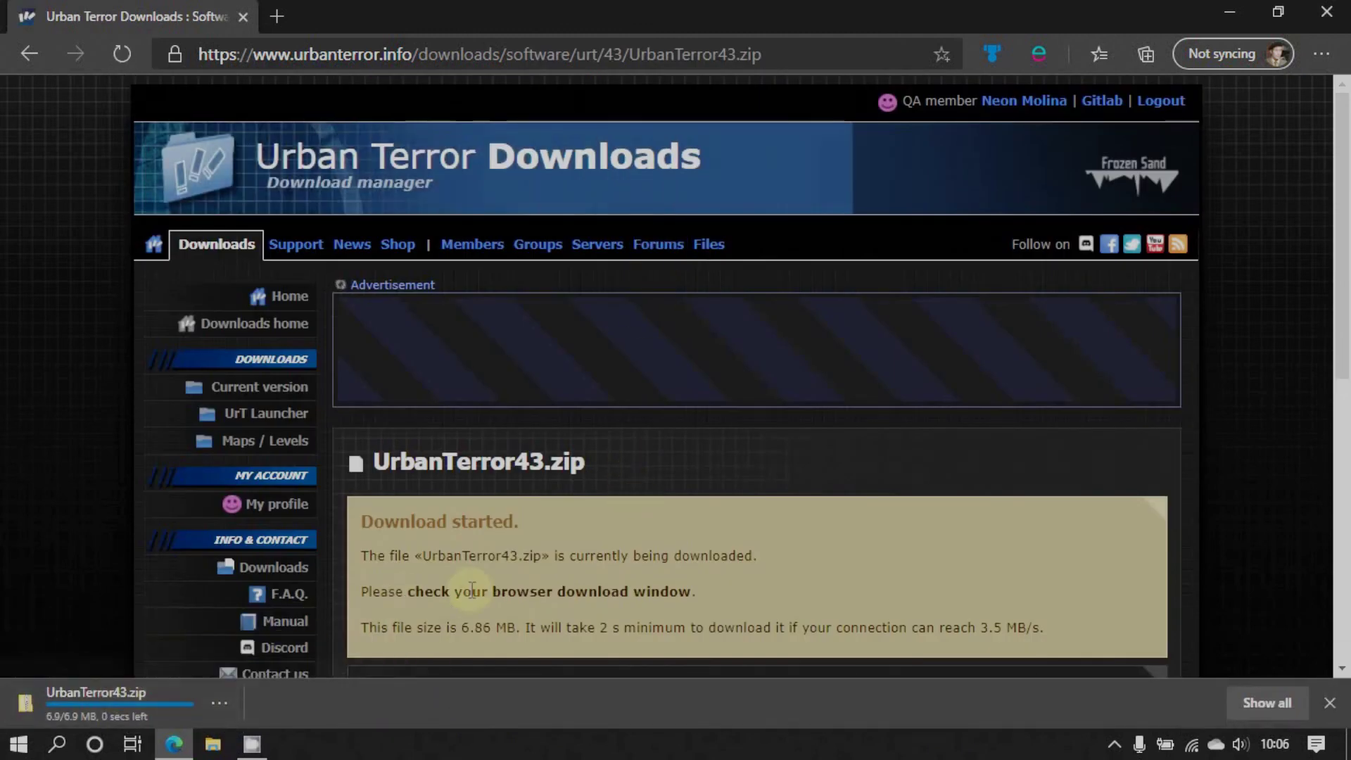
scroll(470, 590, down, 4)
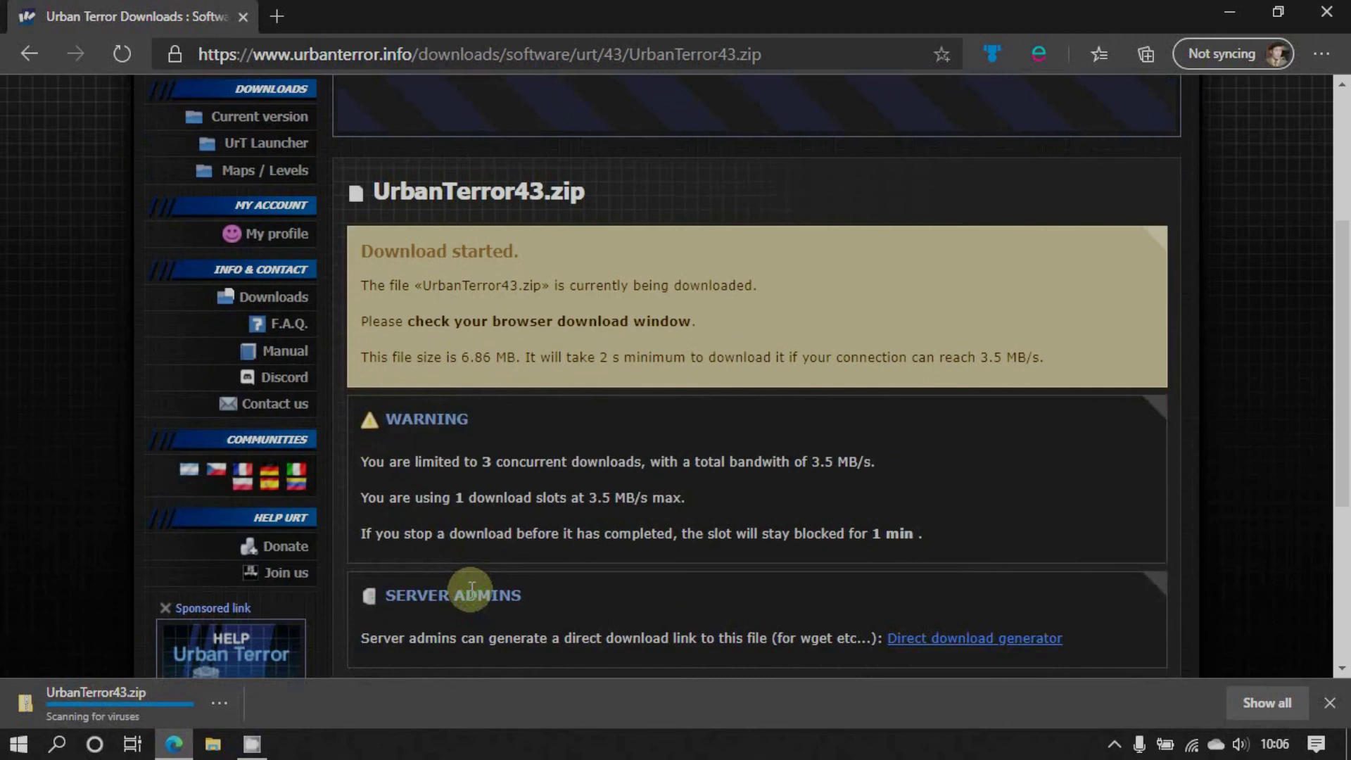
scroll(470, 589, down, 1)
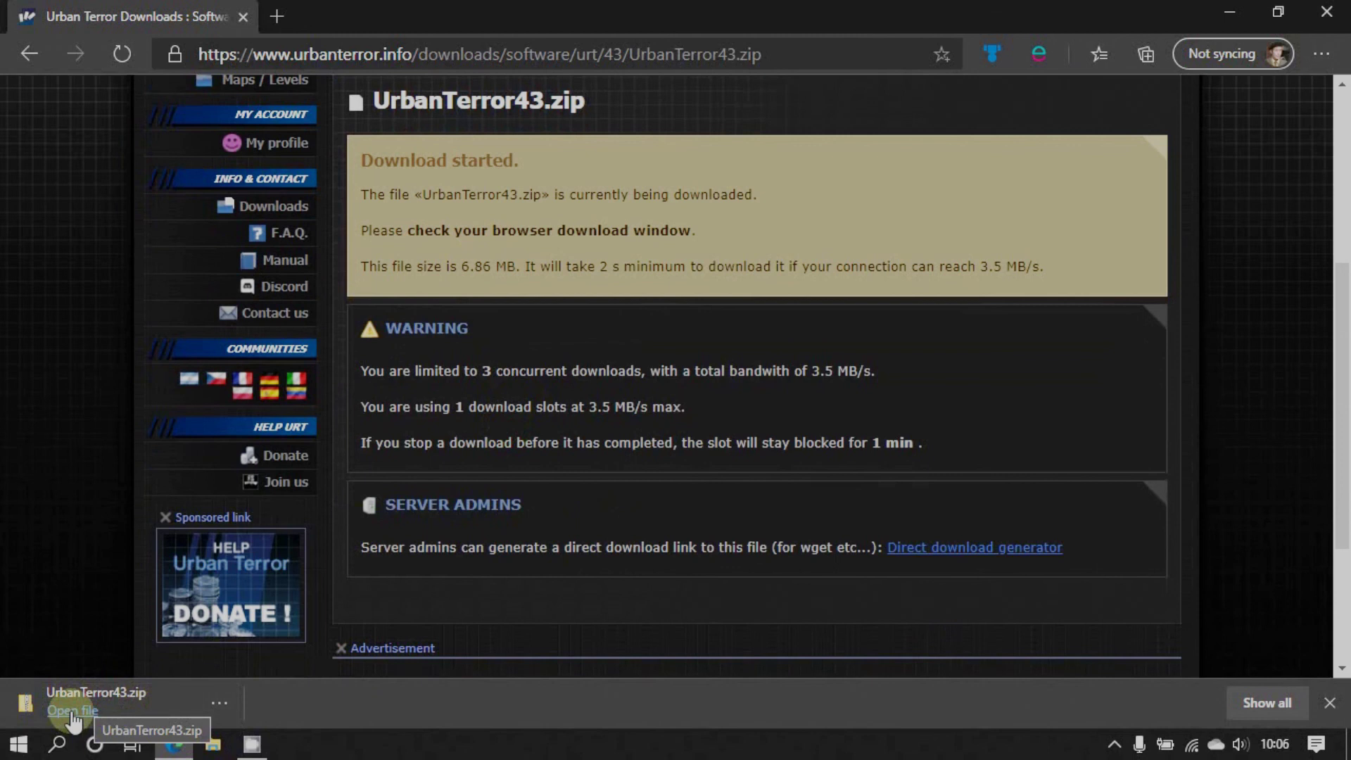
click(73, 712)
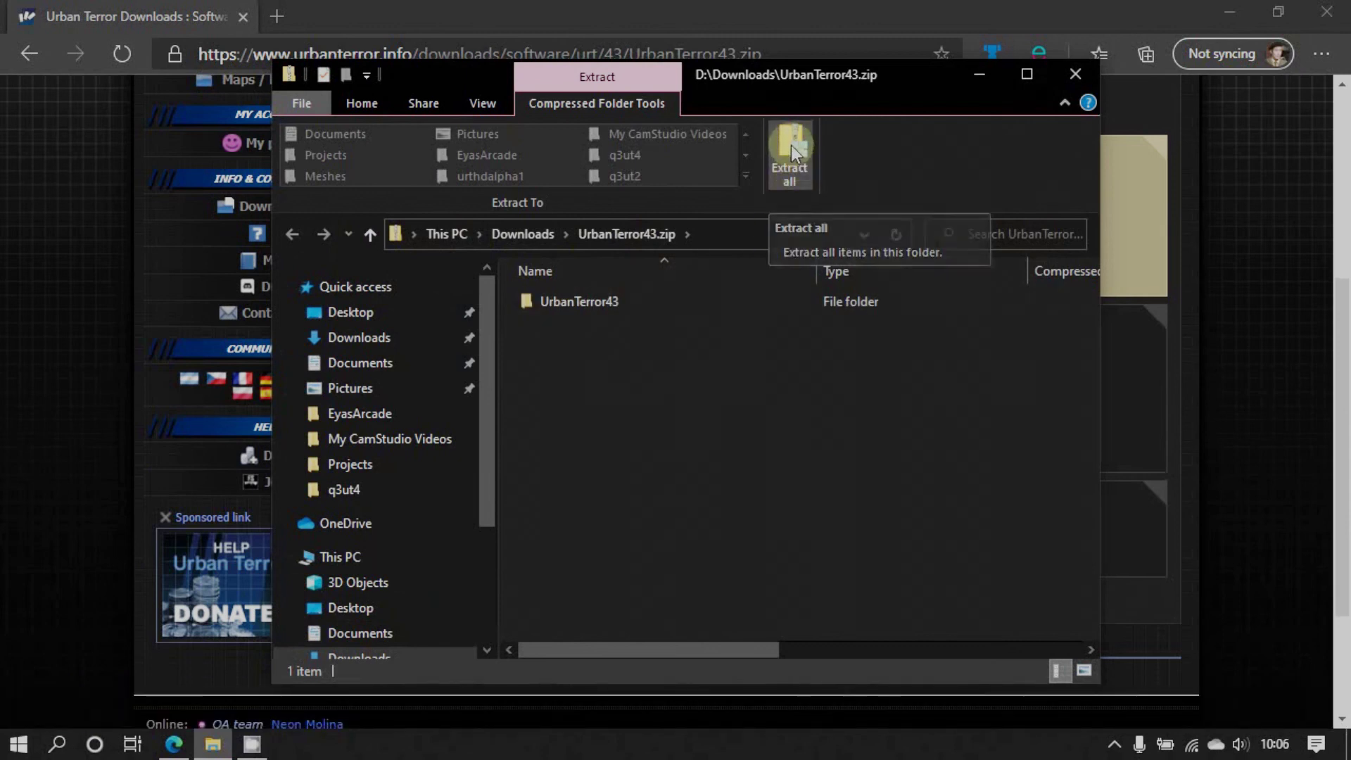
Extract UrbanTerror43.zip into D:\Downloads and open the inner UrbanTerror43 folder containing UrTUpdater.exe
click(791, 145)
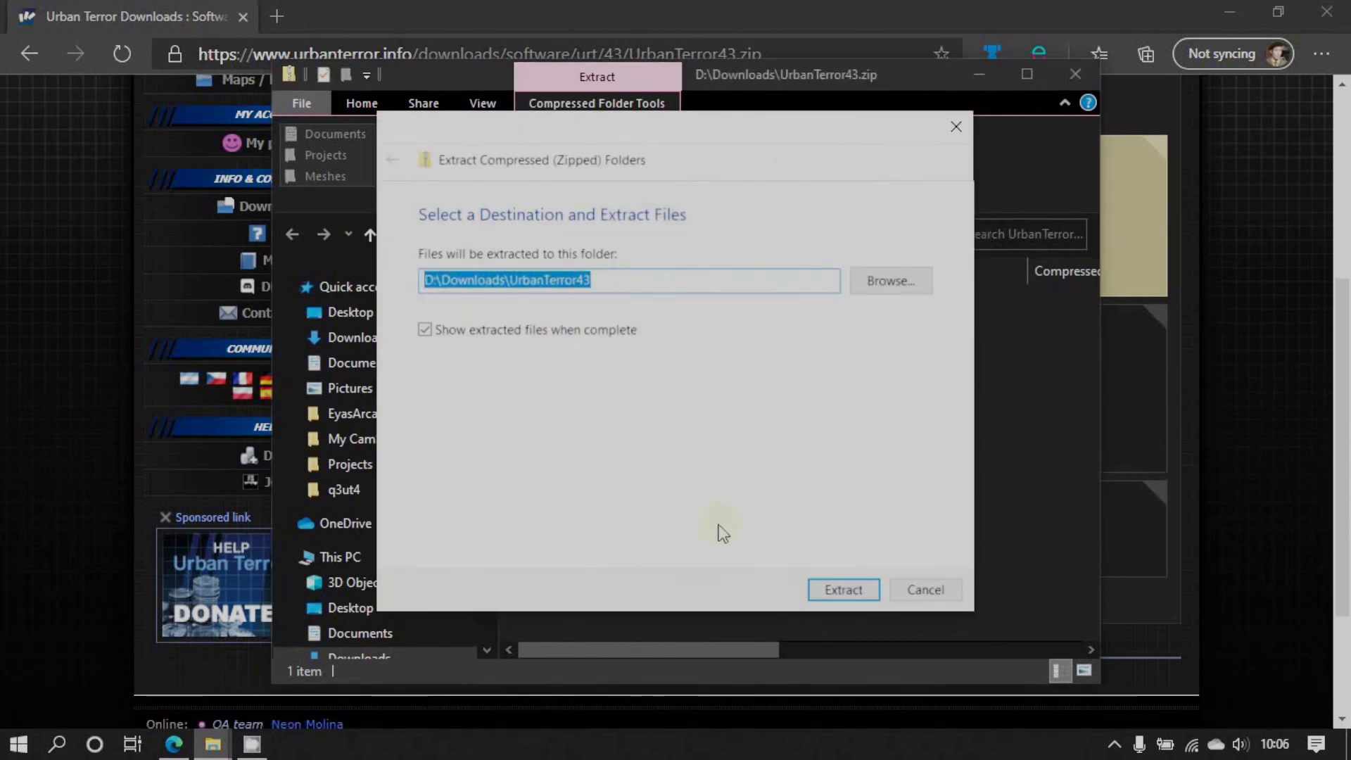
click(839, 592)
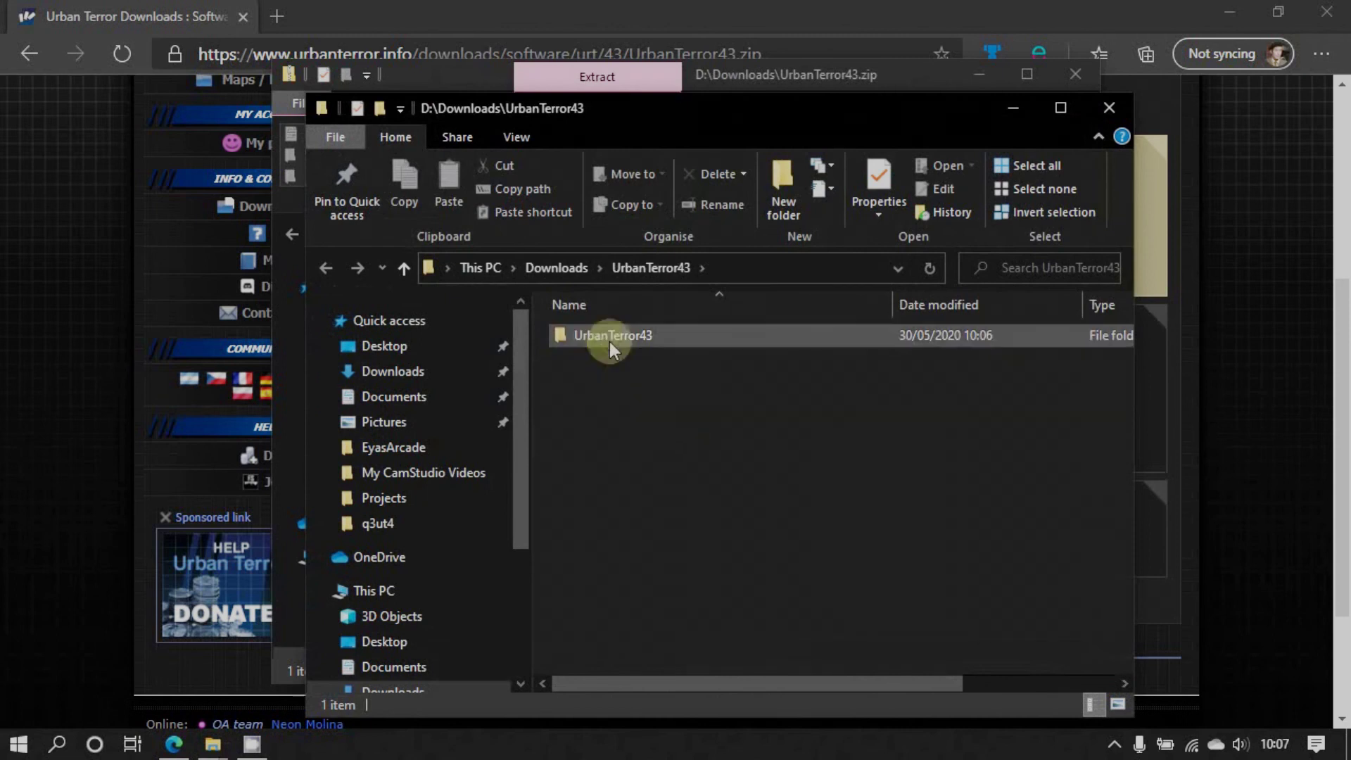
click(594, 330)
double_click(594, 335)
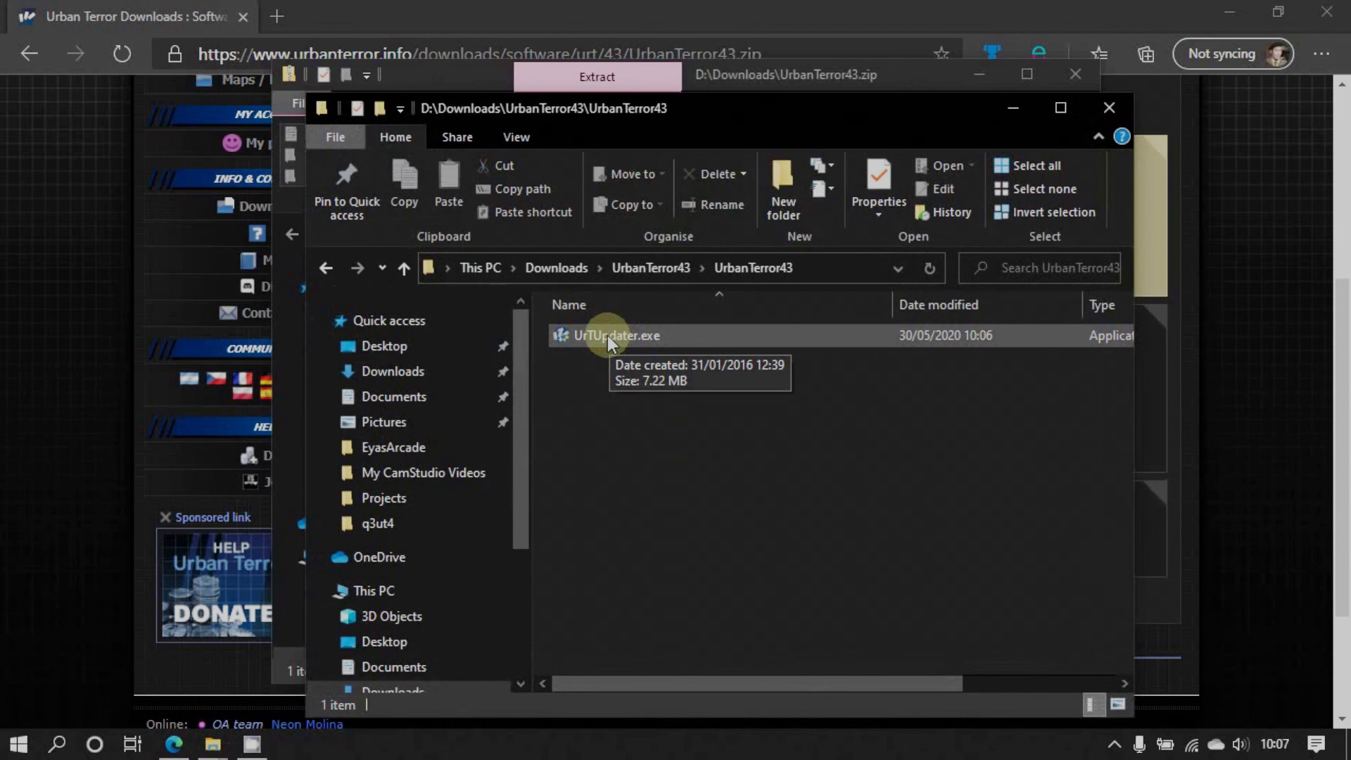
double_click(606, 335)
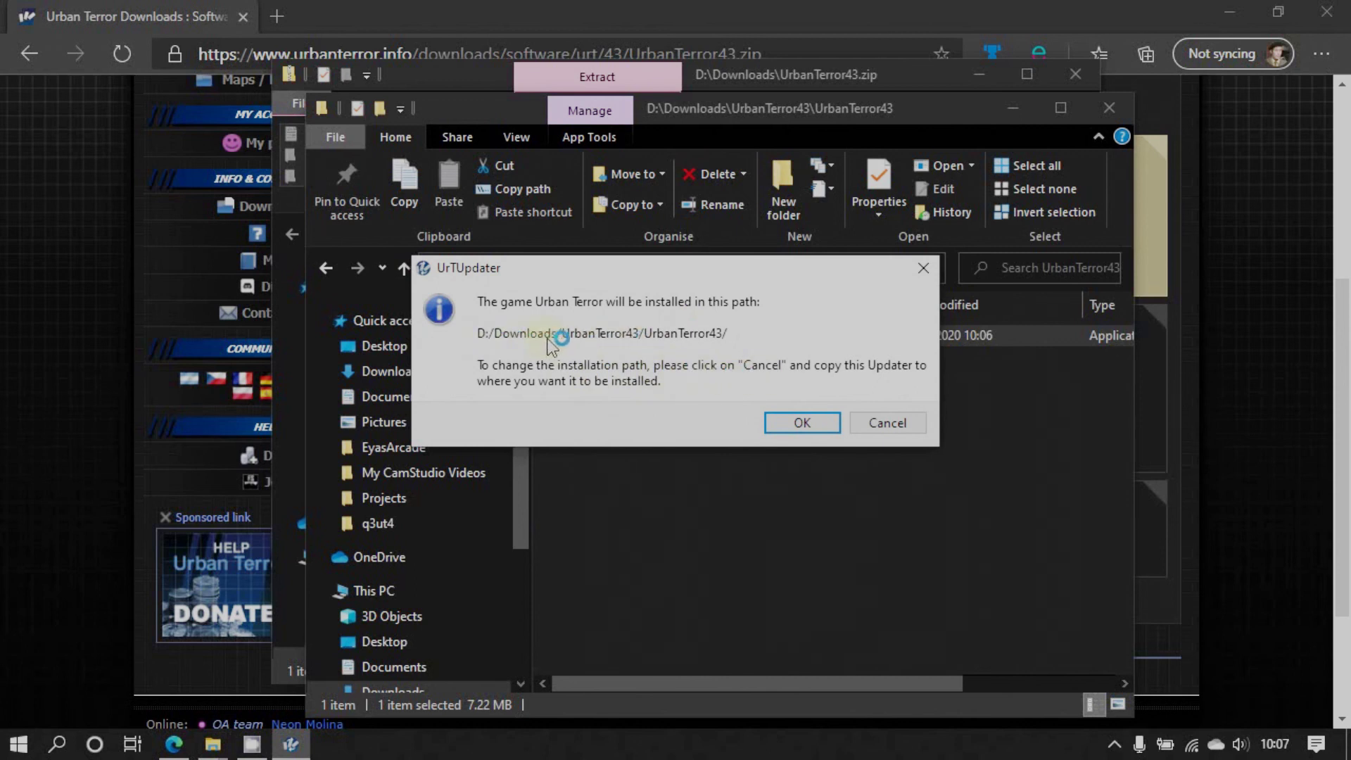
click(888, 422)
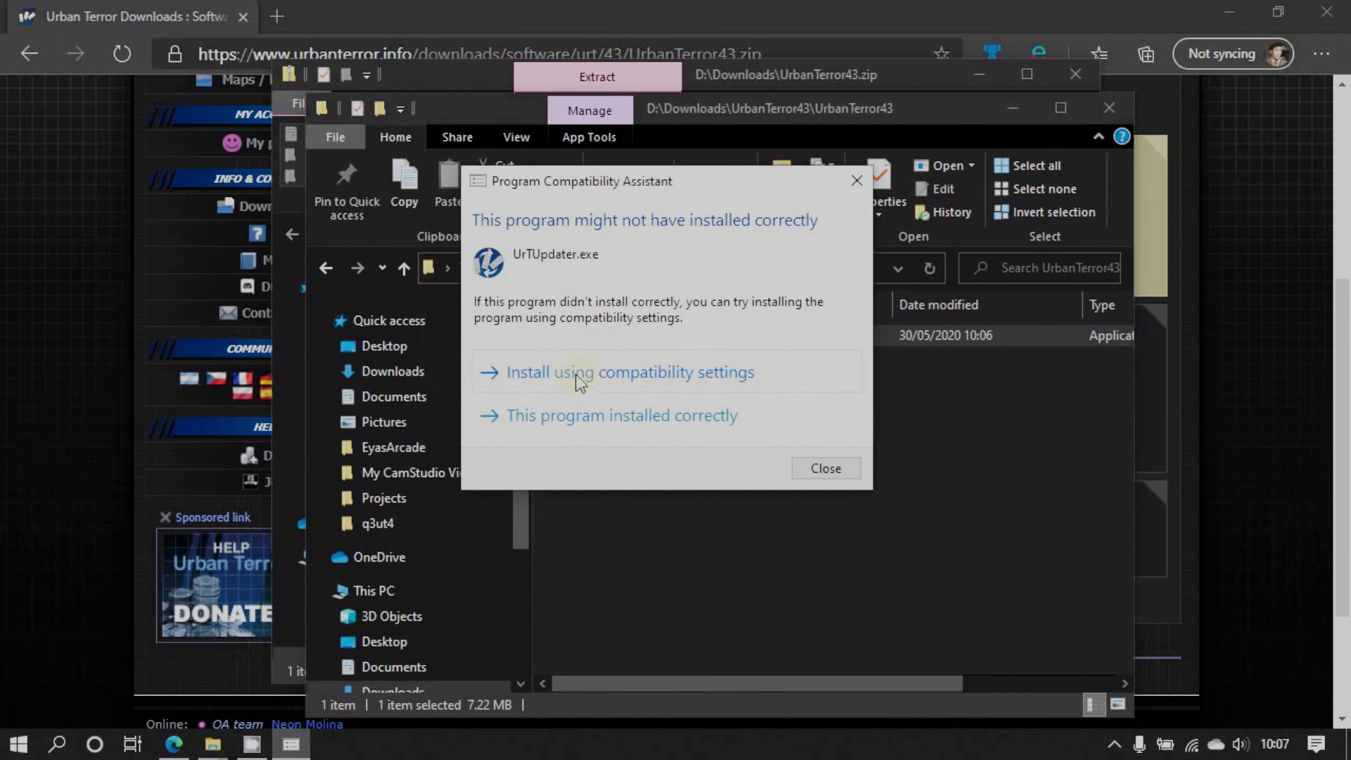
click(563, 417)
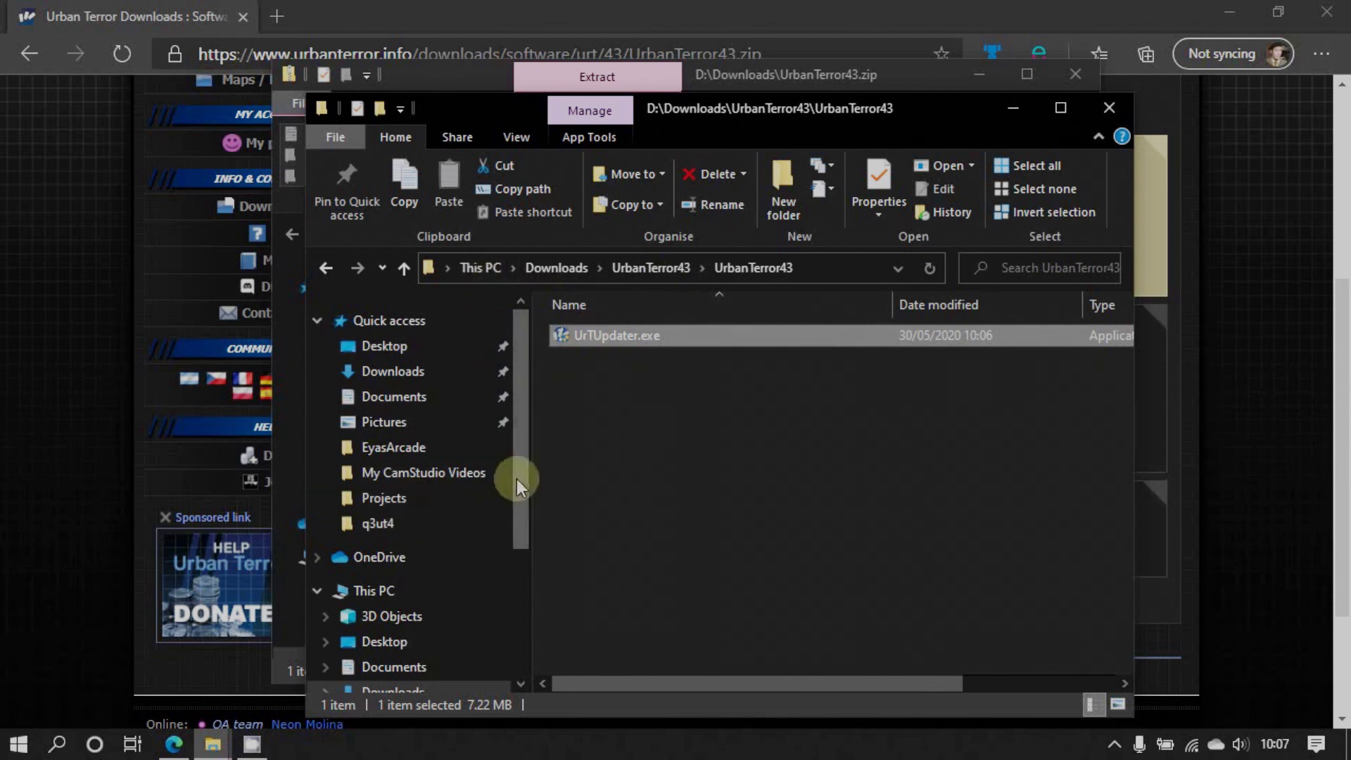
drag(516, 478, 524, 606)
Create a new folder named UrTServer on Store (D:) and open it
click(373, 599)
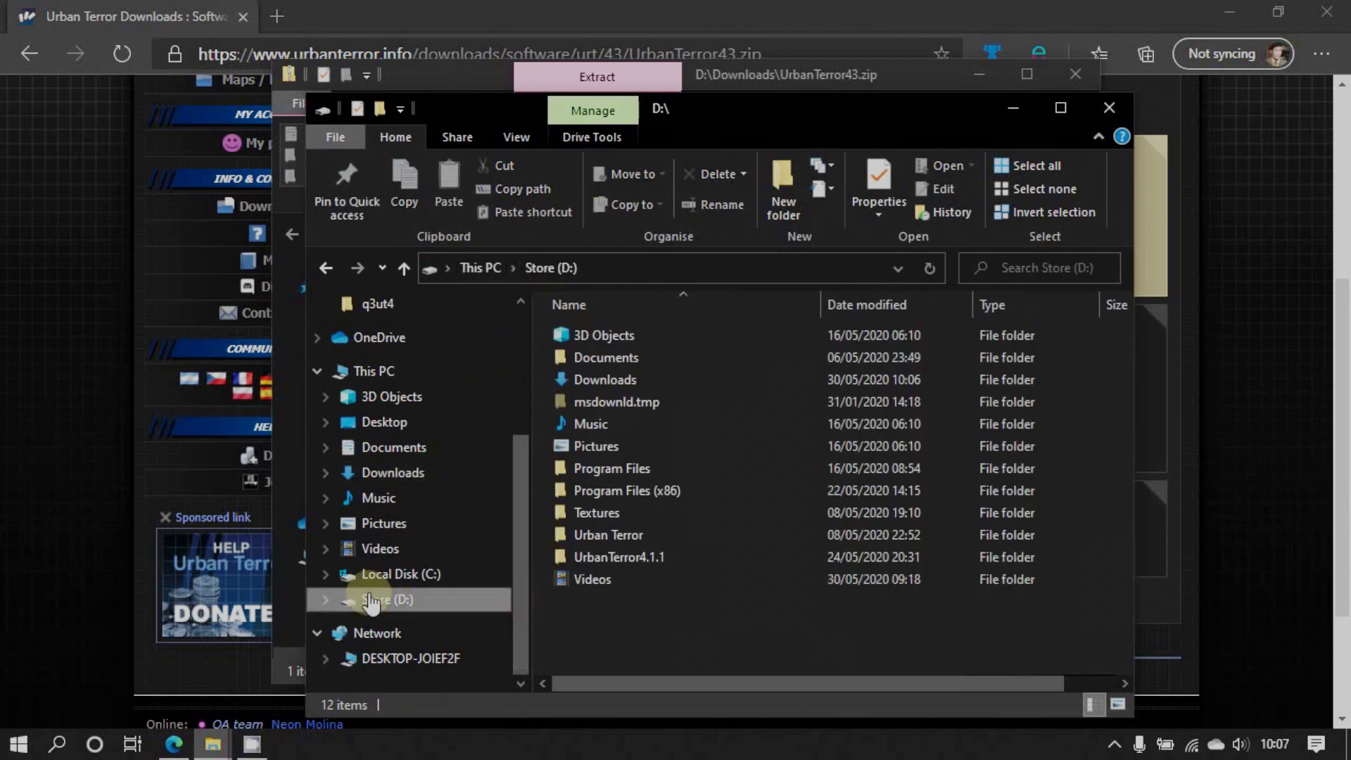
right_click(636, 619)
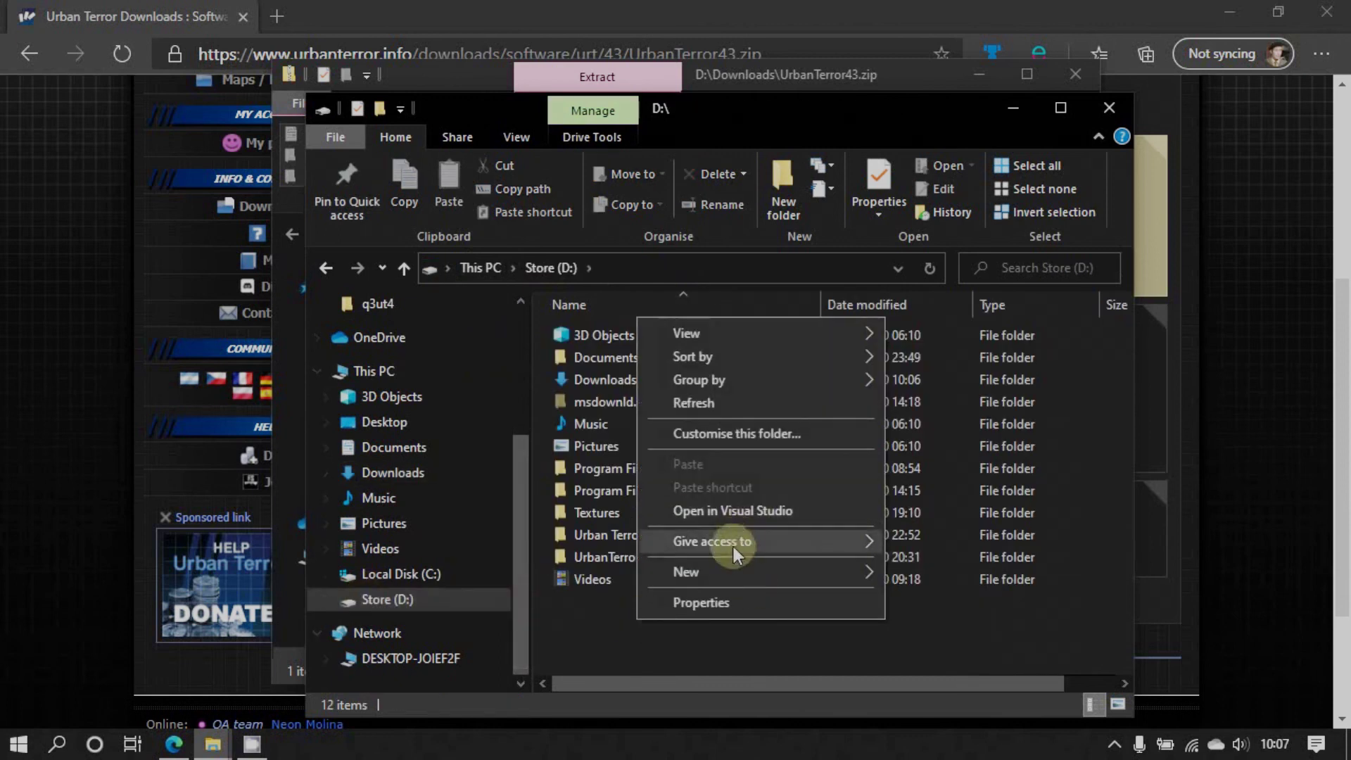
mouse_move(754, 569)
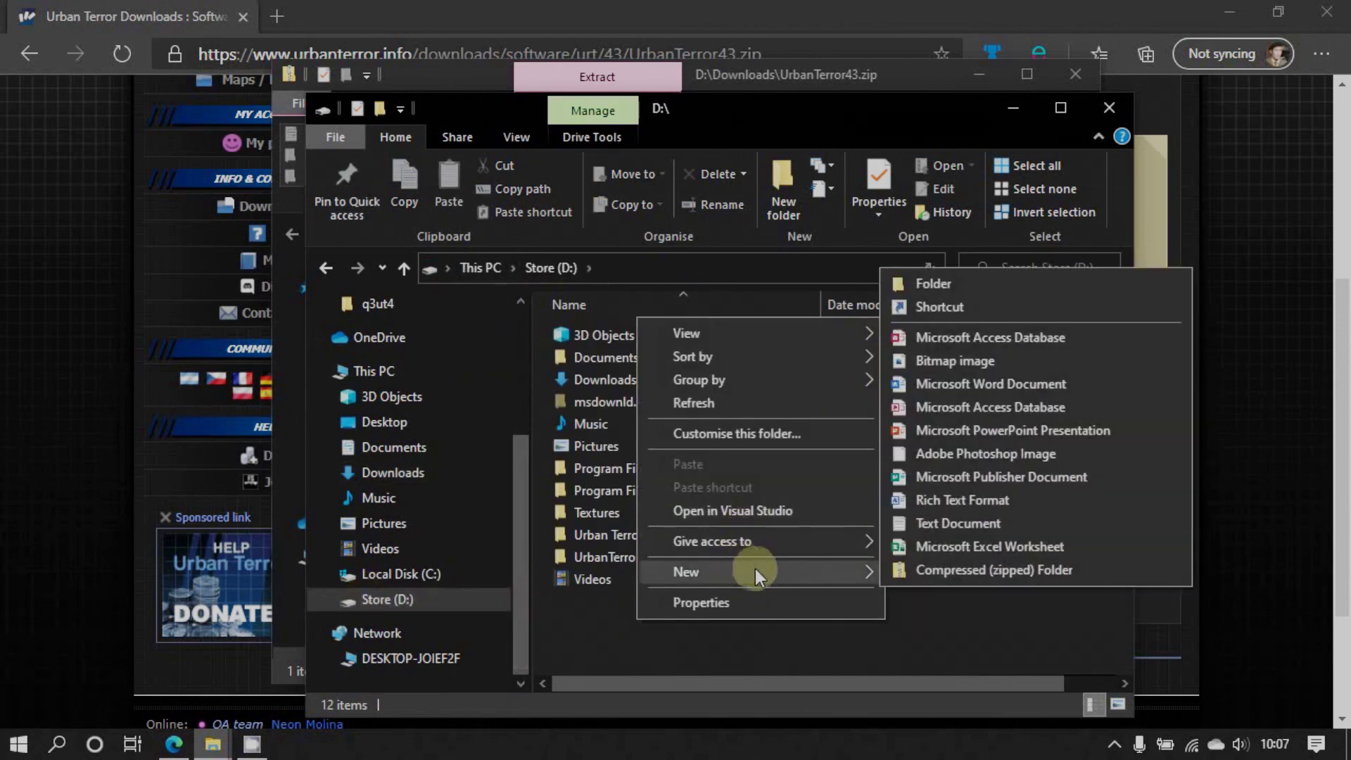
click(927, 284)
text(Ur)
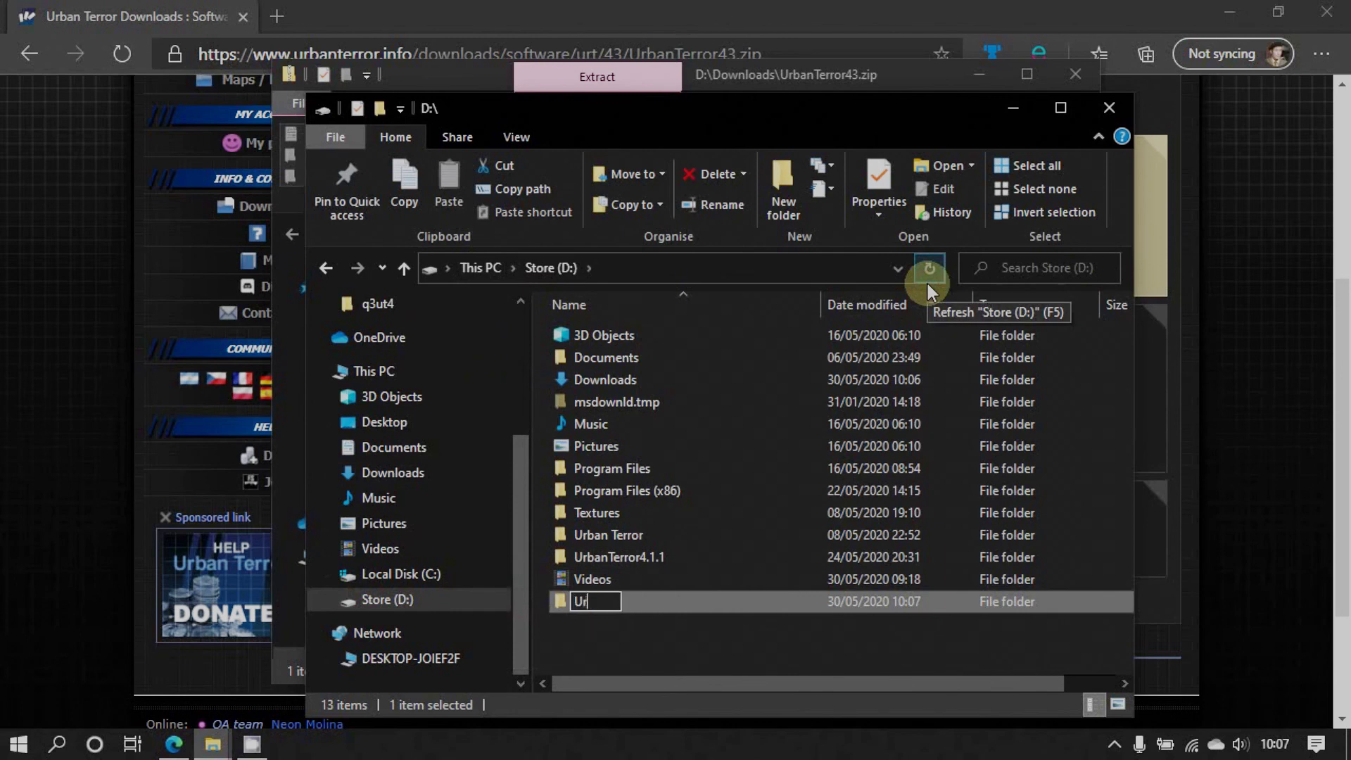
text(TServer)
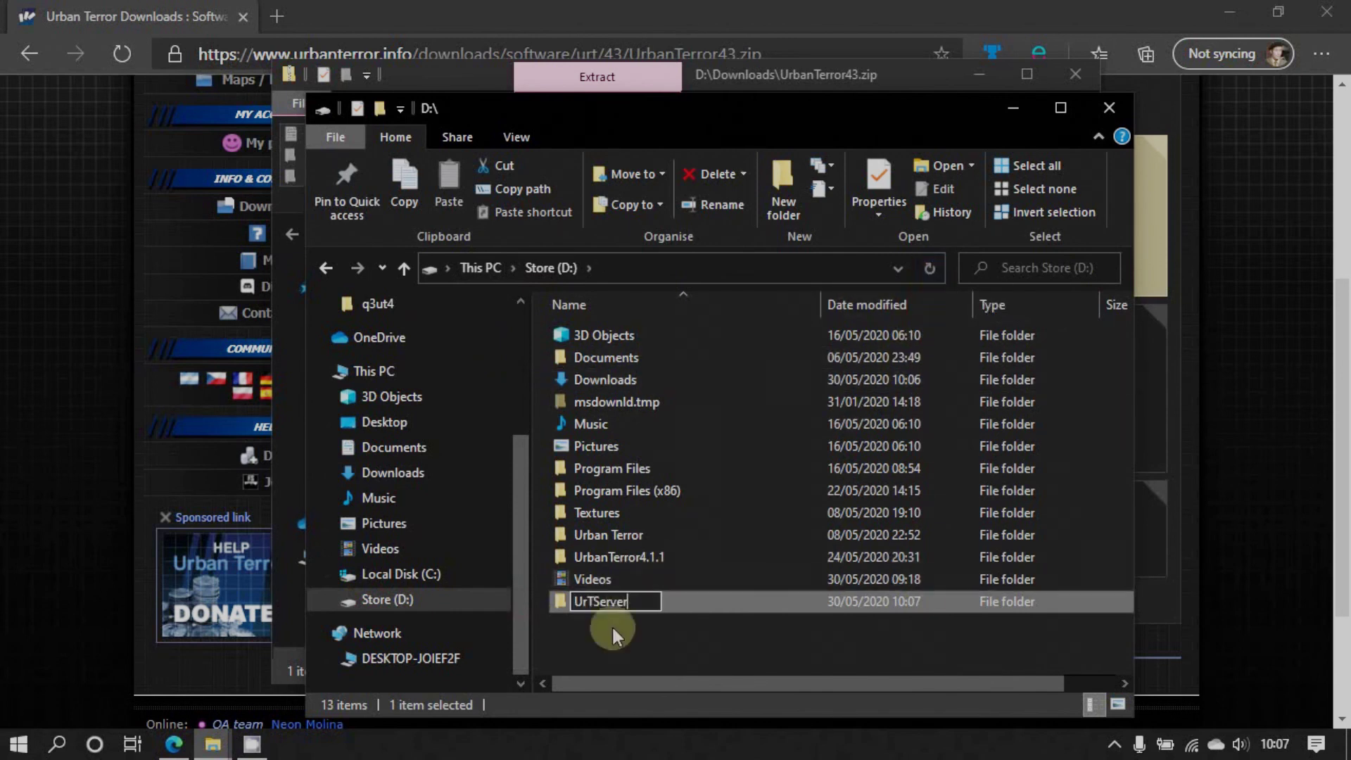
click(623, 643)
click(581, 601)
double_click(581, 601)
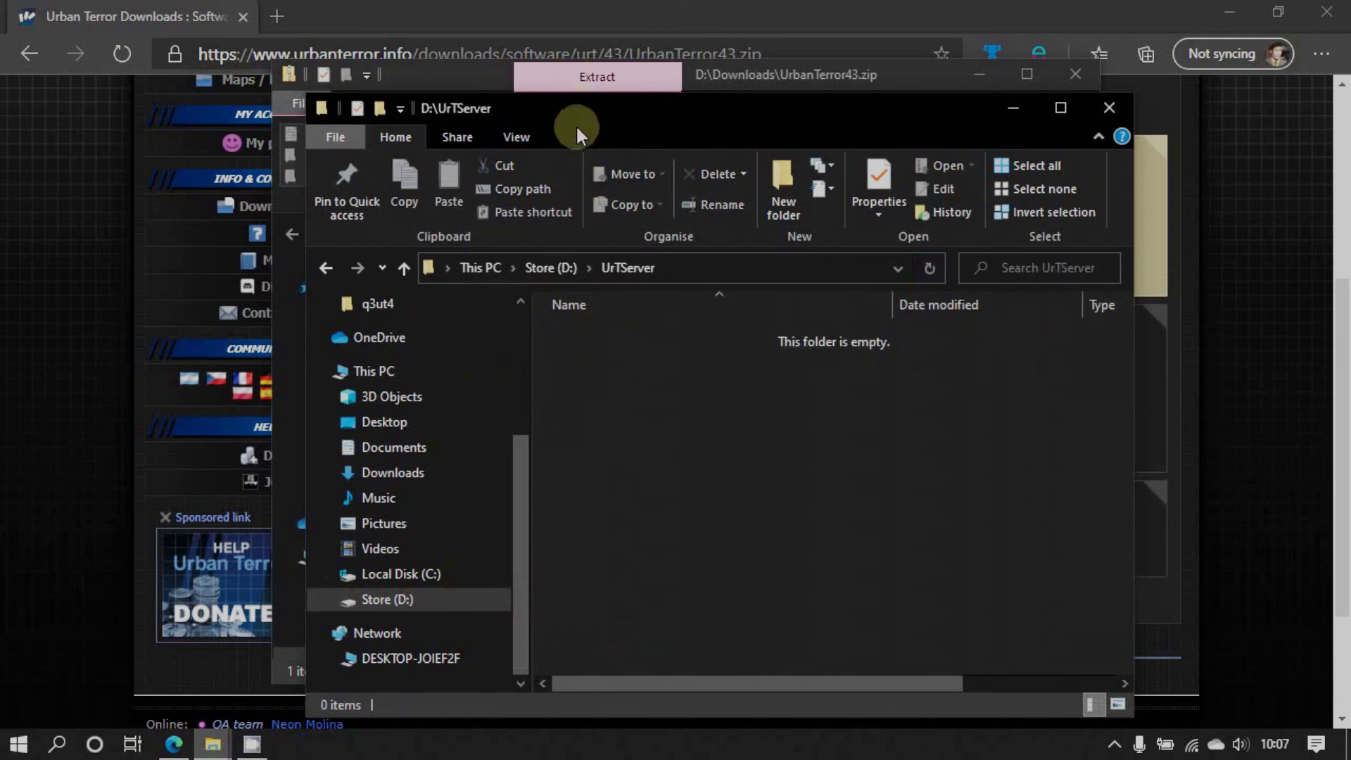
Arrange the zip window on the left half and the UrTServer window on the right half
drag(581, 119, 952, 99)
drag(475, 73, 268, 71)
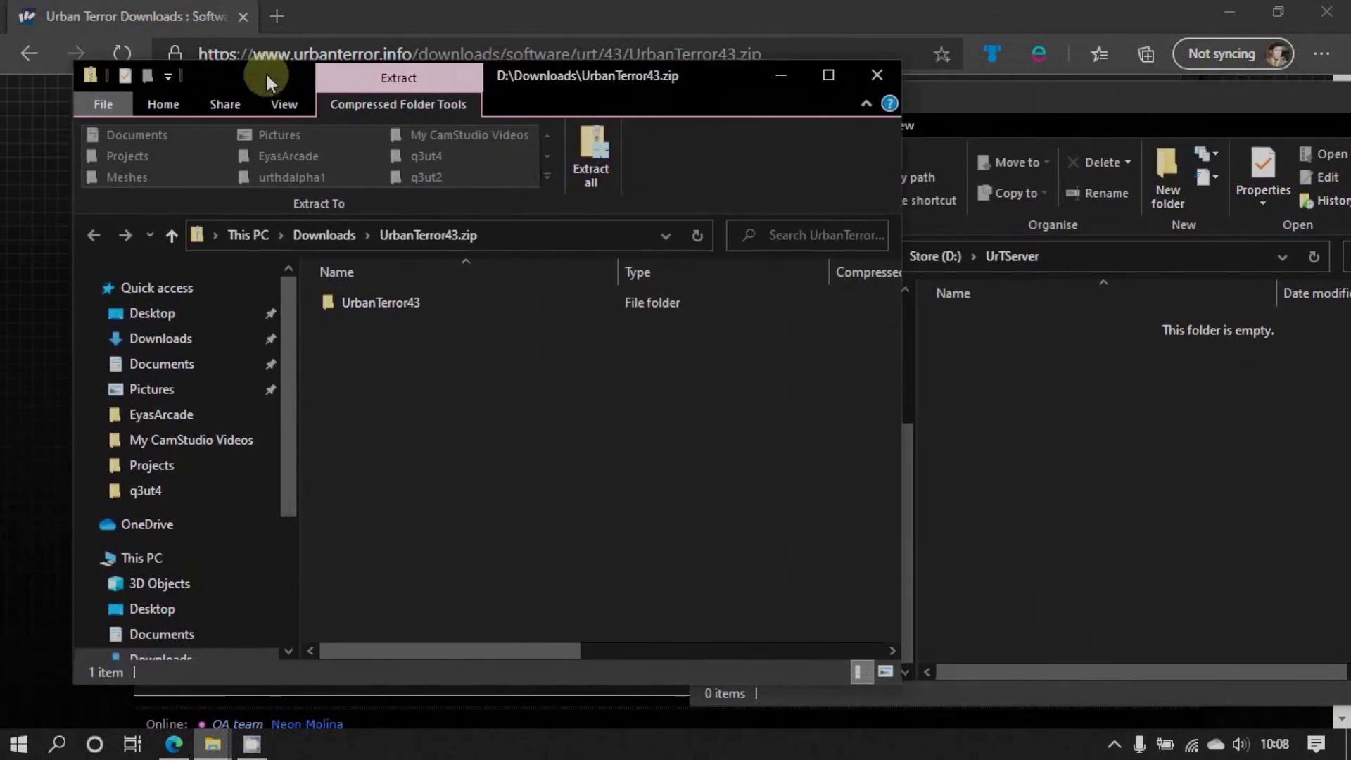
drag(416, 91, 1, 98)
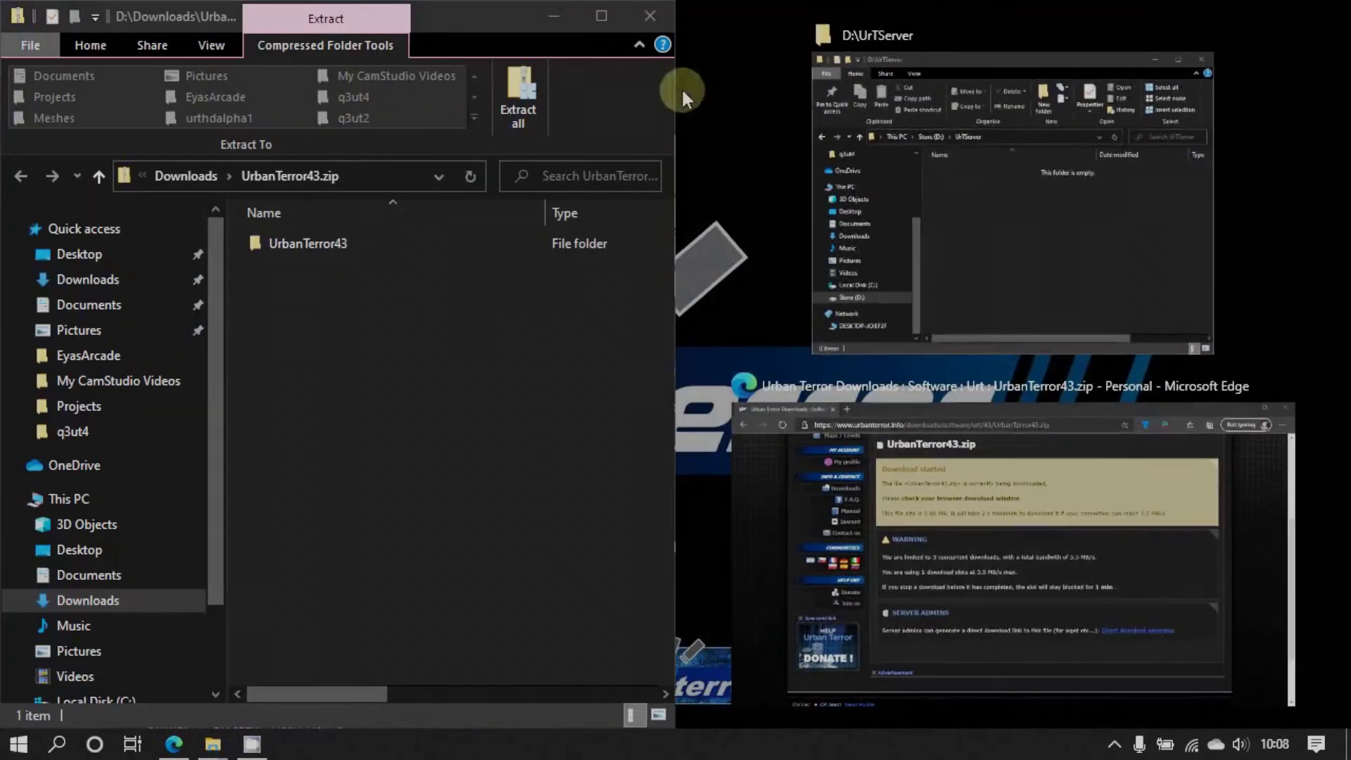
click(985, 62)
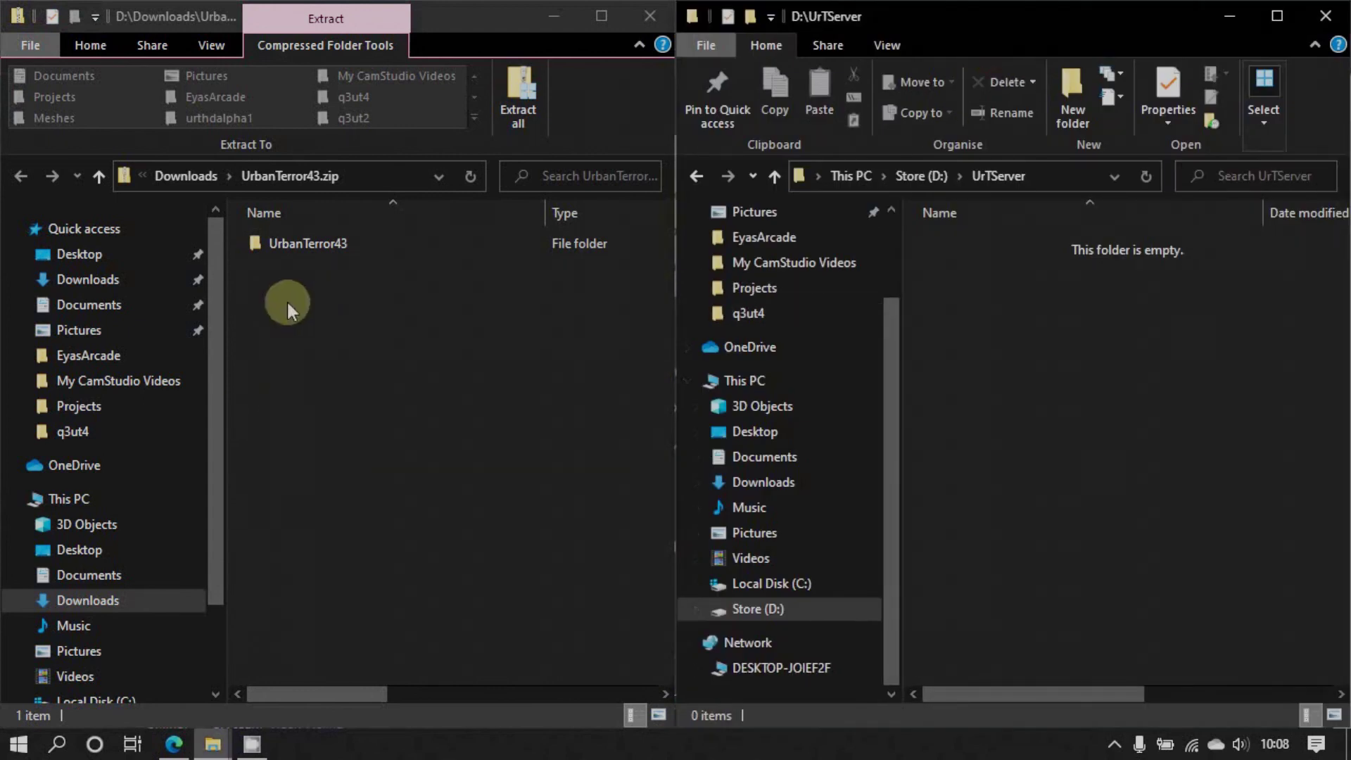
Move UrTUpdater.exe from the zip's UrbanTerror43 folder into D:\UrTServer and close the zip window
double_click(293, 243)
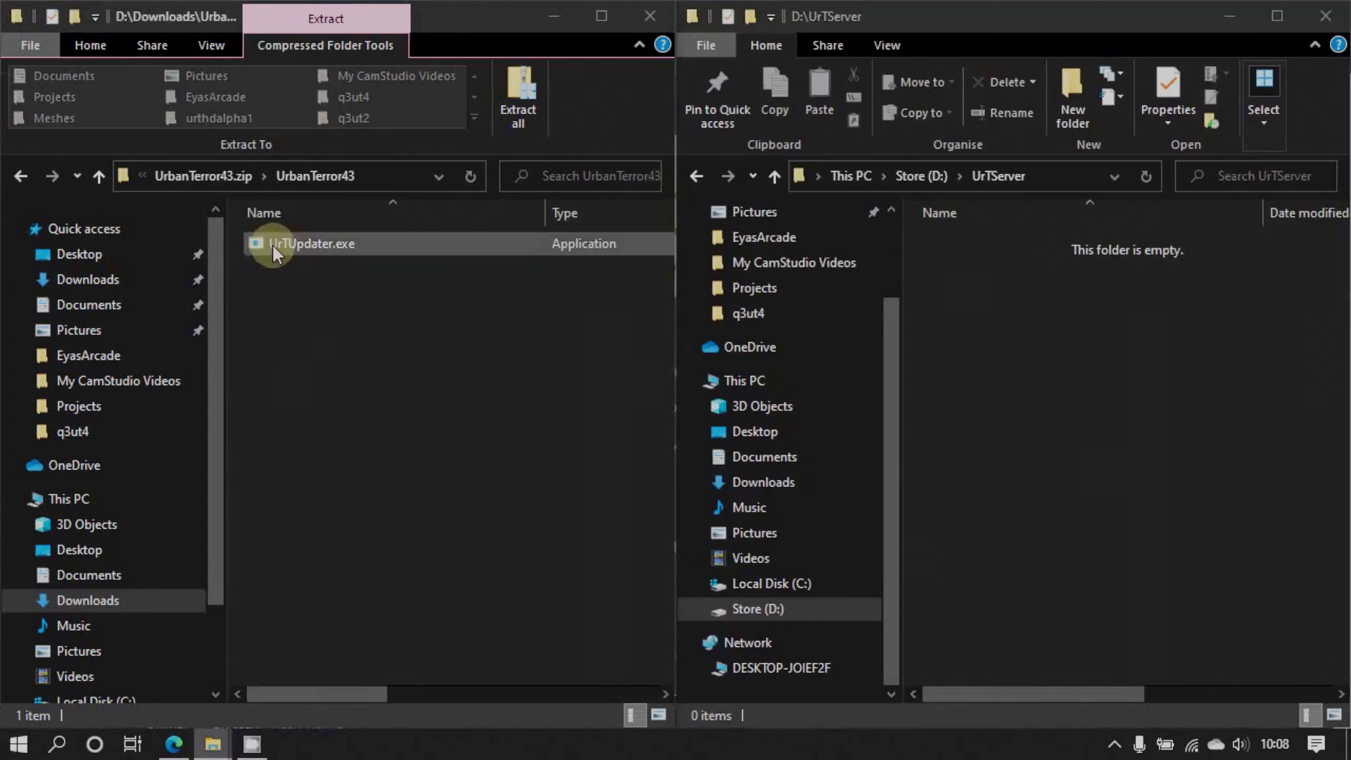
drag(272, 245, 1046, 374)
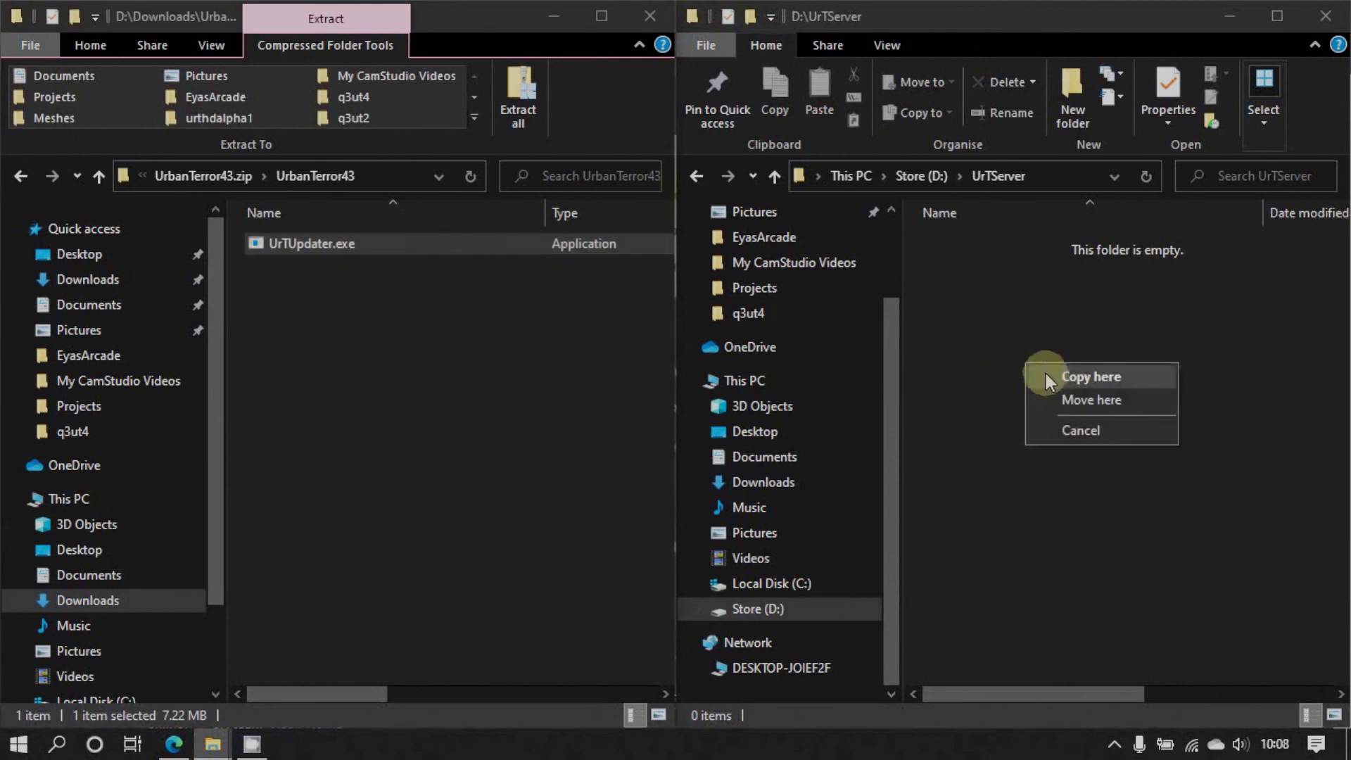
click(1049, 398)
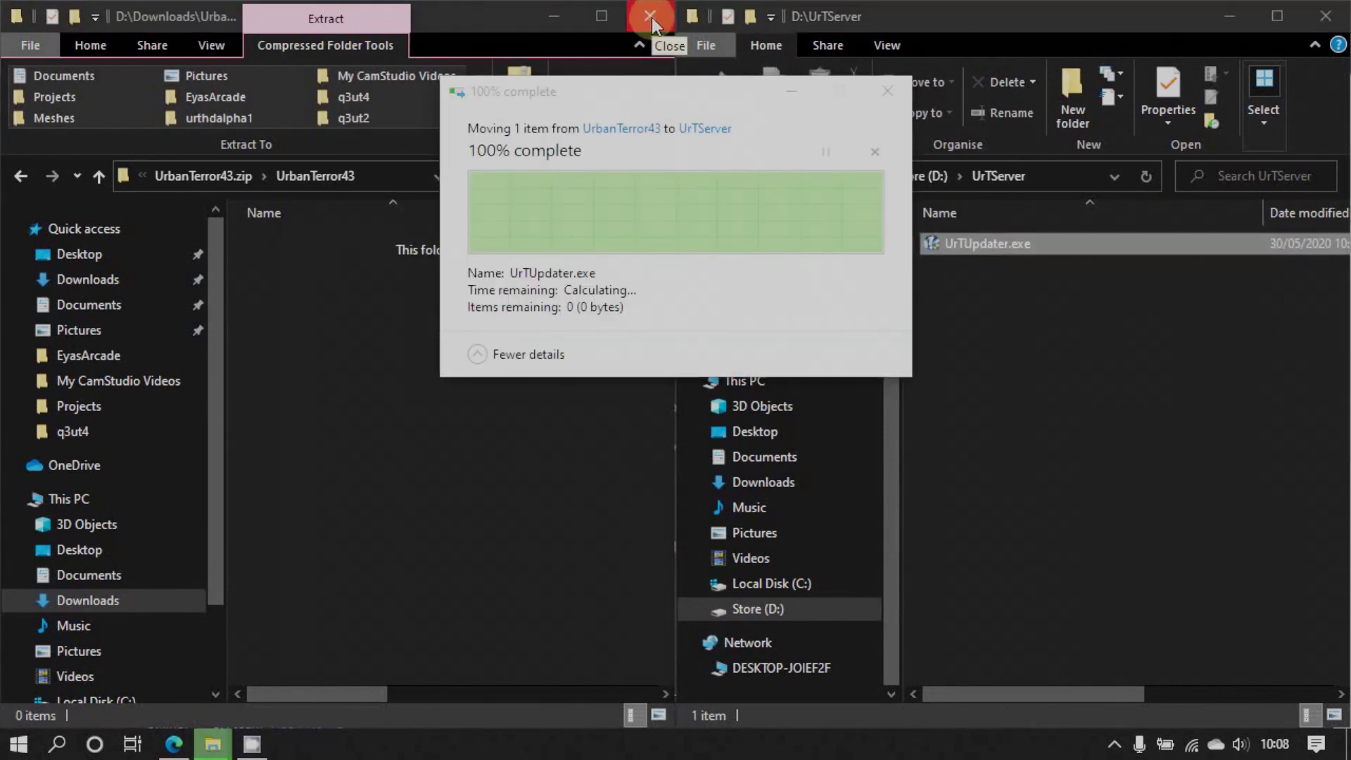
click(652, 21)
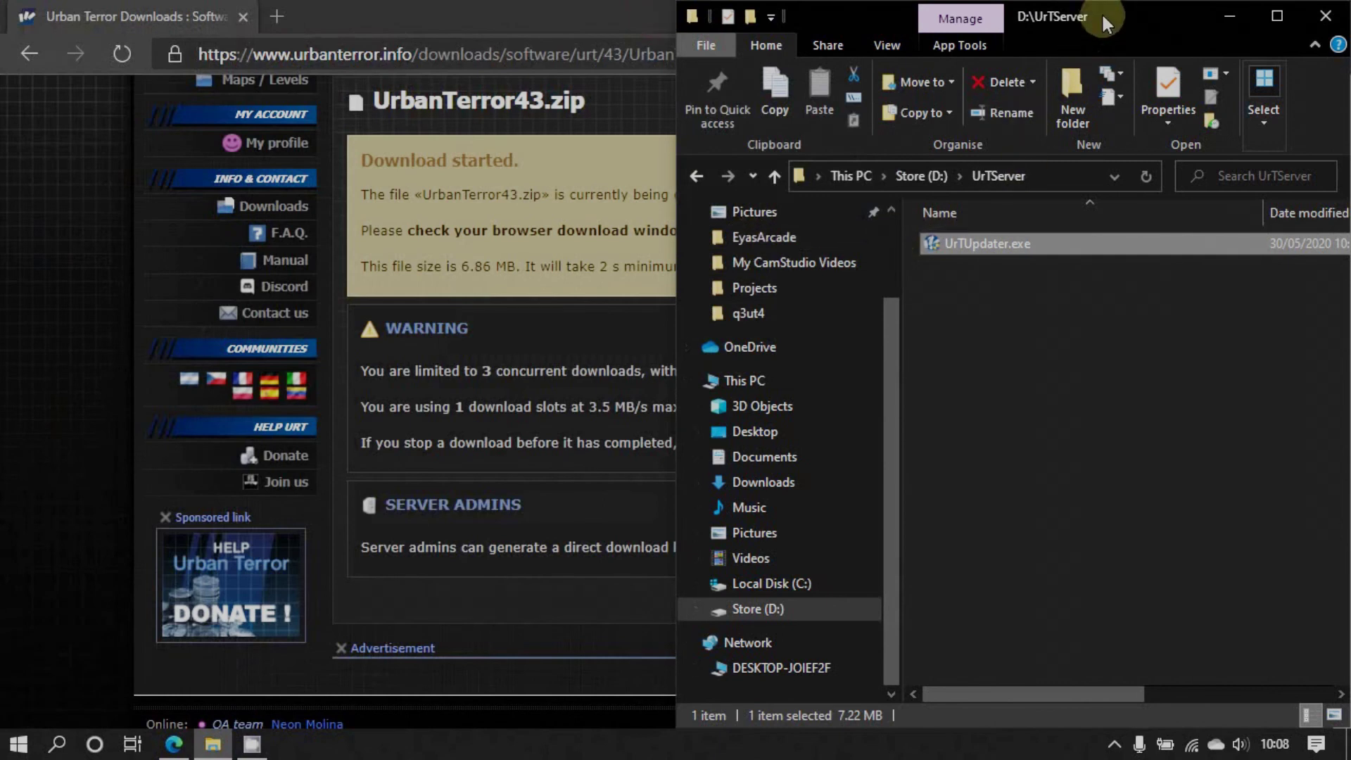
drag(1100, 11, 765, 175)
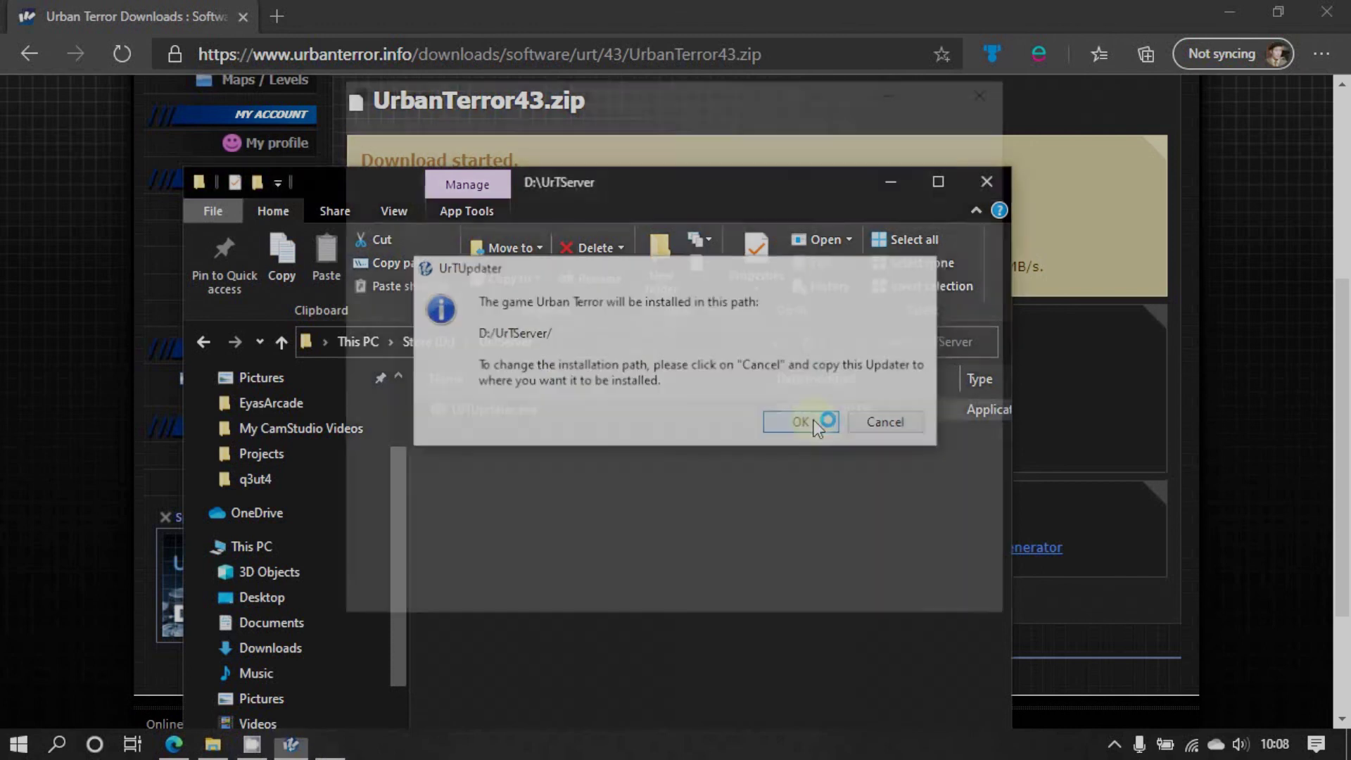
Confirm installing to D:/UrTServer/ and accept the Urban Terror licence terms
click(809, 424)
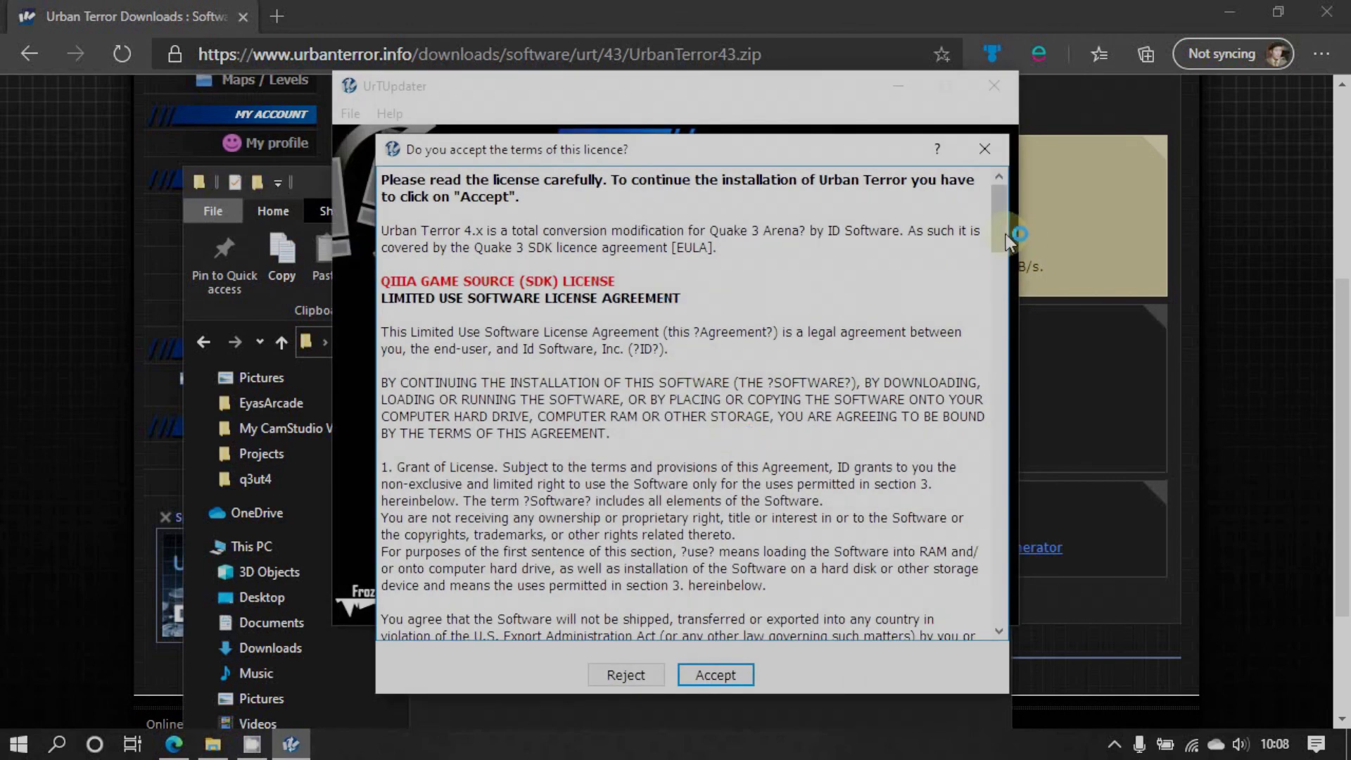
drag(1005, 235, 1002, 621)
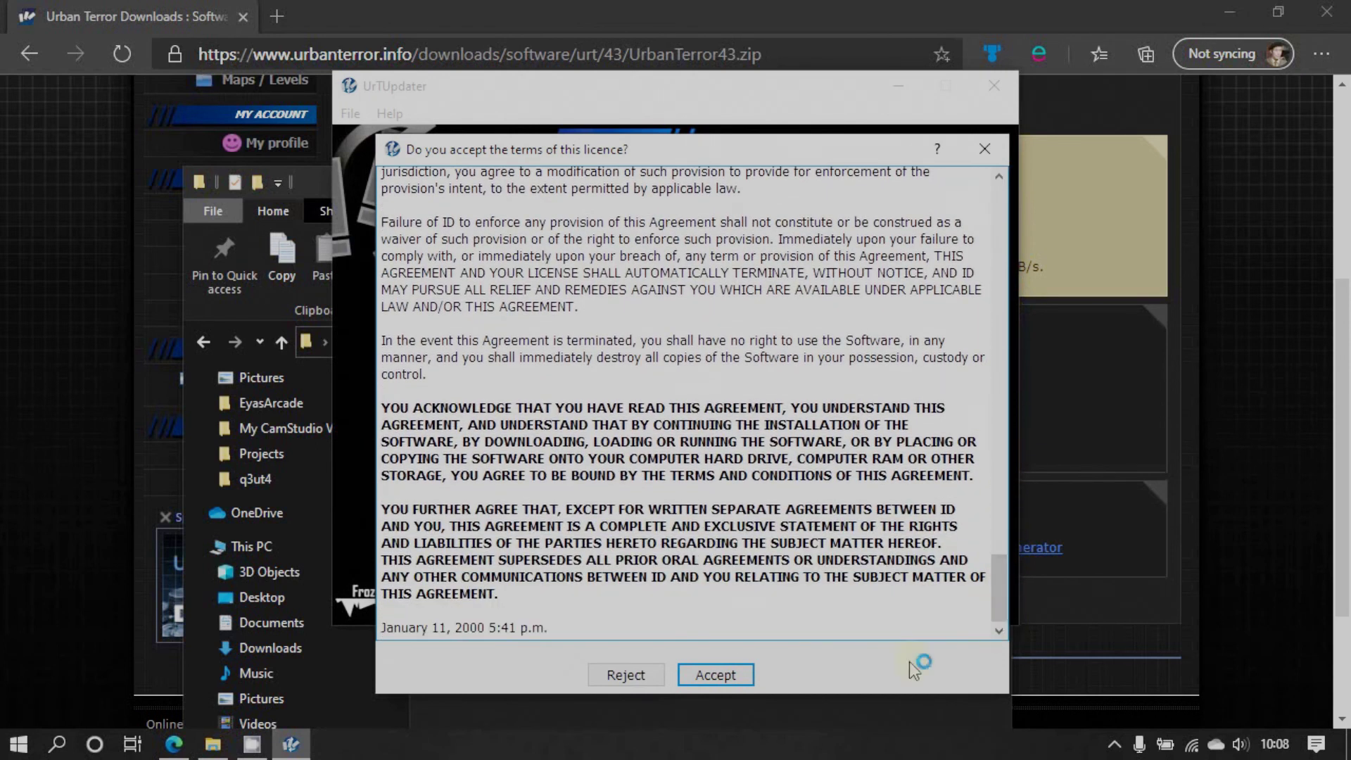
click(732, 677)
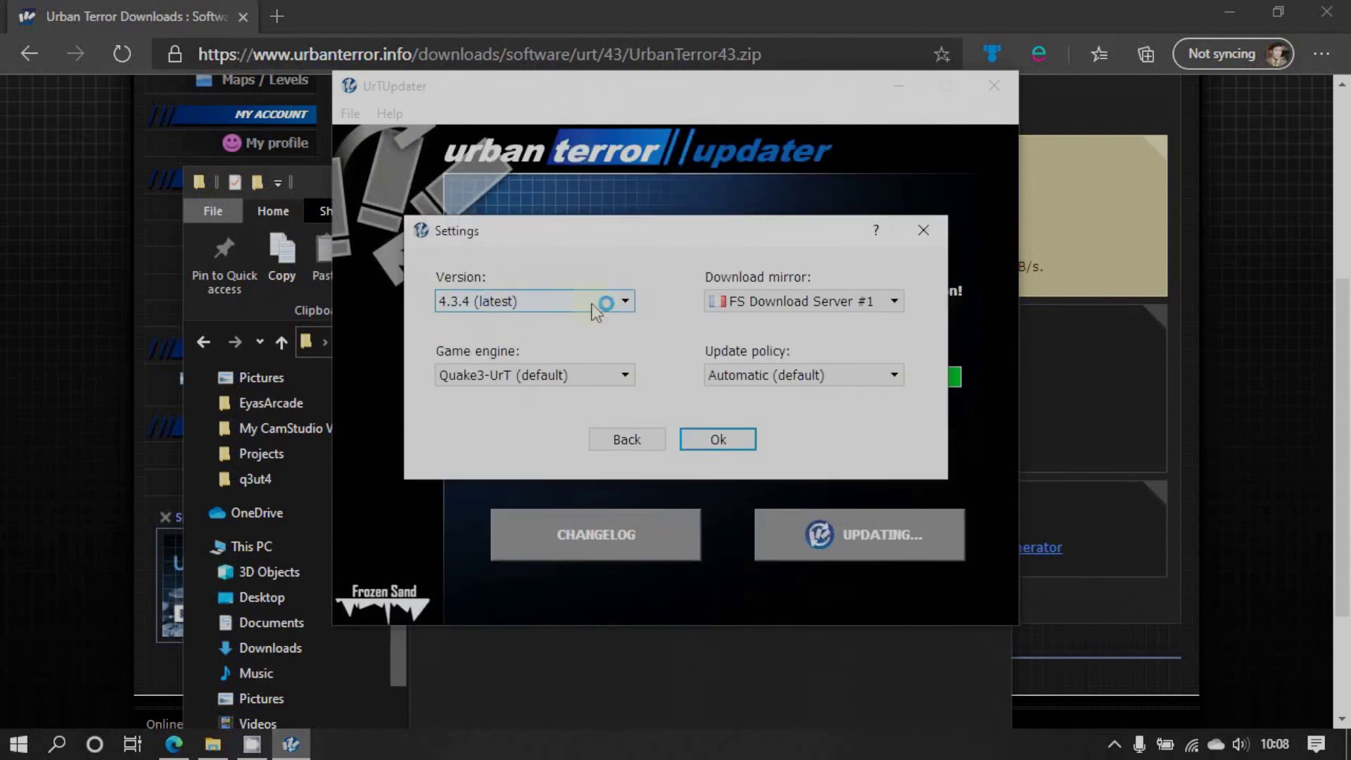
Keep version 4.3.4, Quake3-UrT engine, FS Download Server #1 and Automatic updates, then start downloading
click(626, 307)
click(627, 310)
click(625, 378)
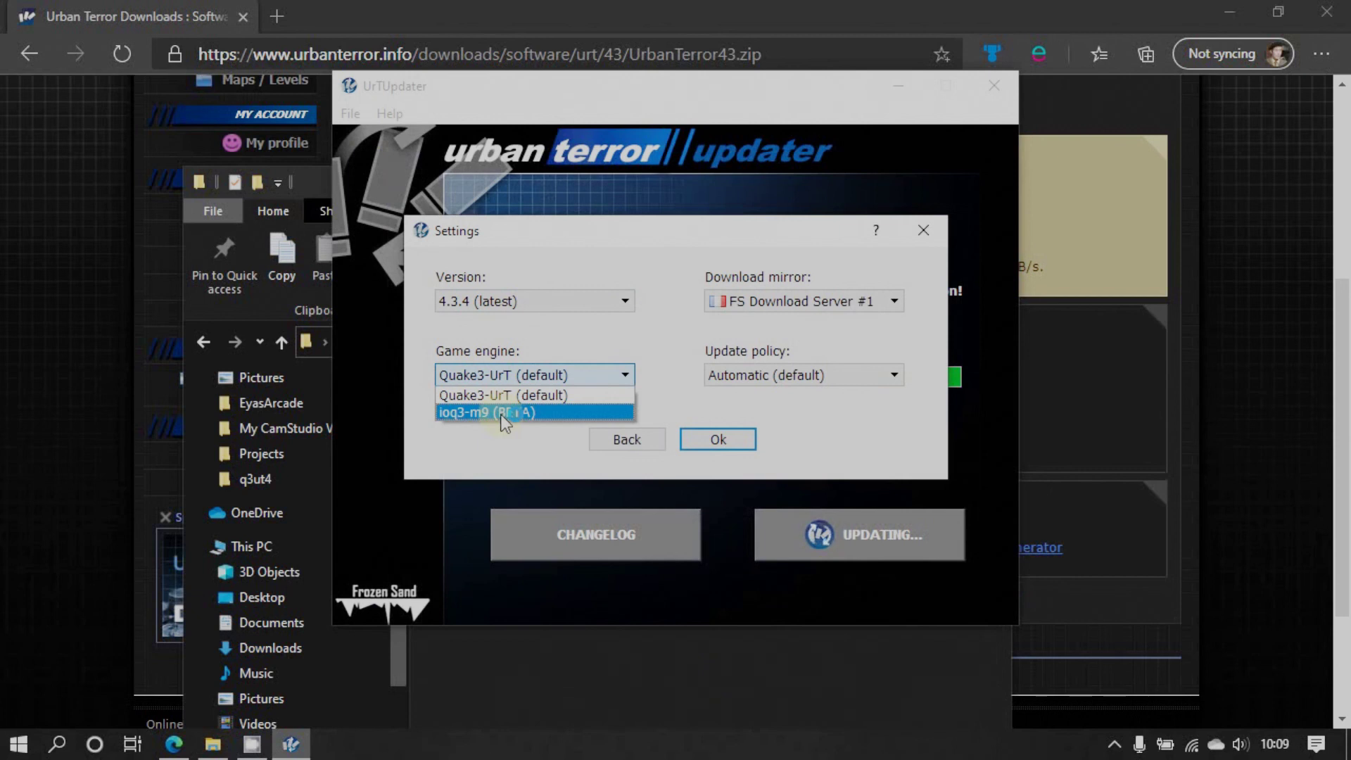
click(502, 395)
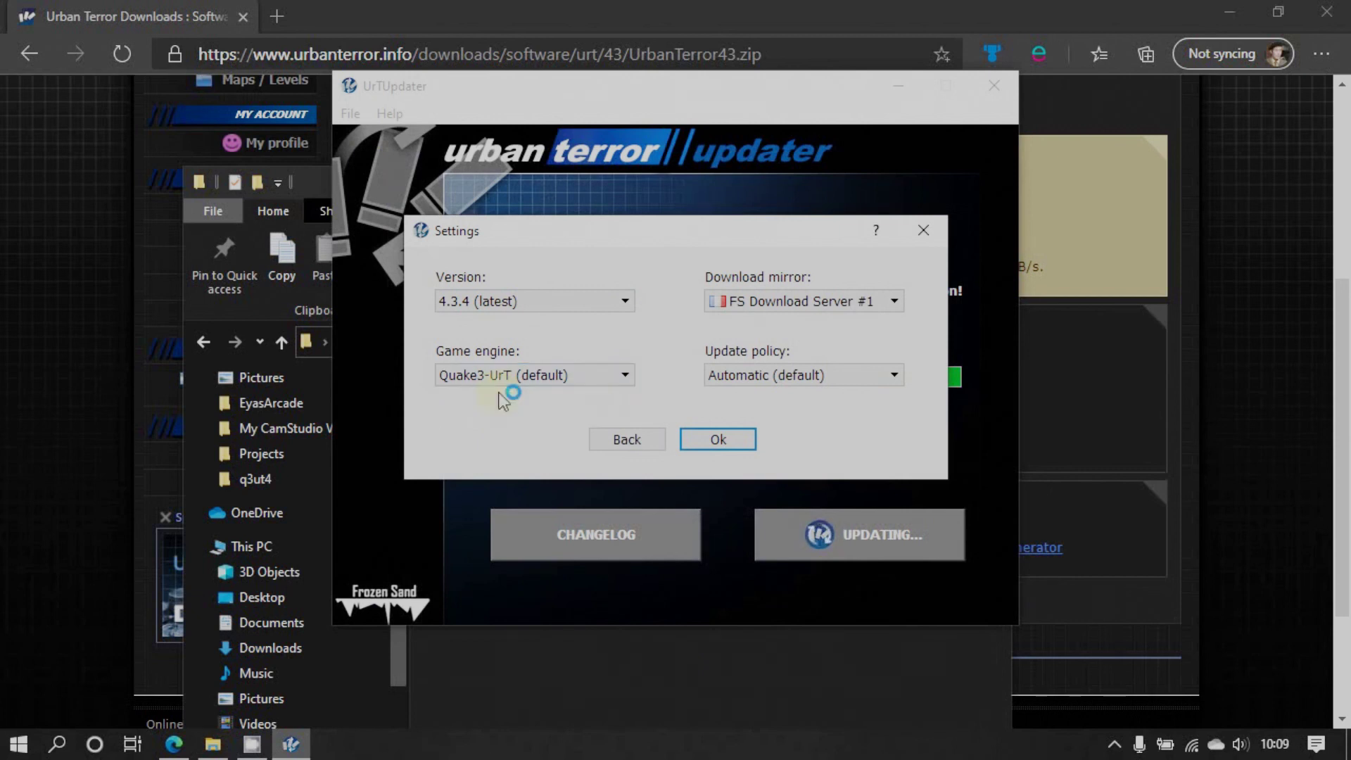
click(895, 302)
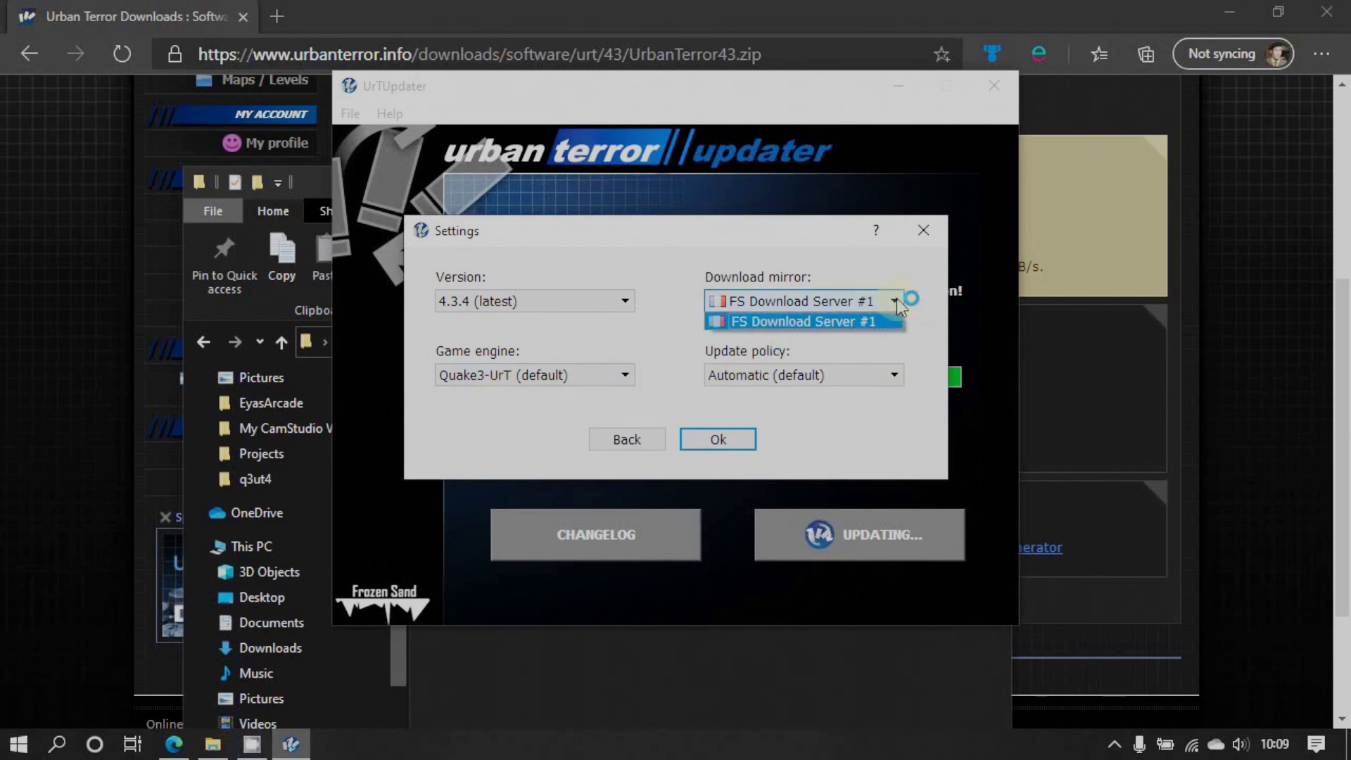
click(895, 300)
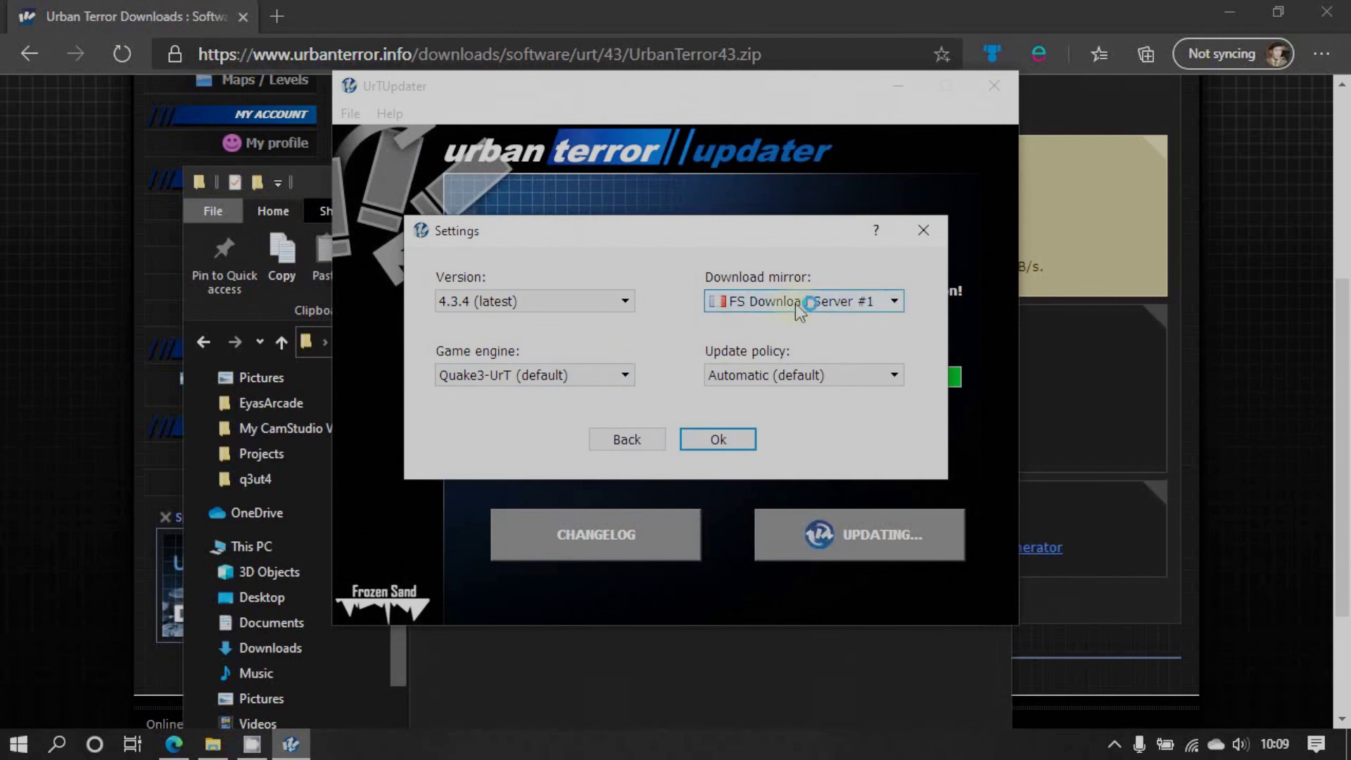
click(894, 374)
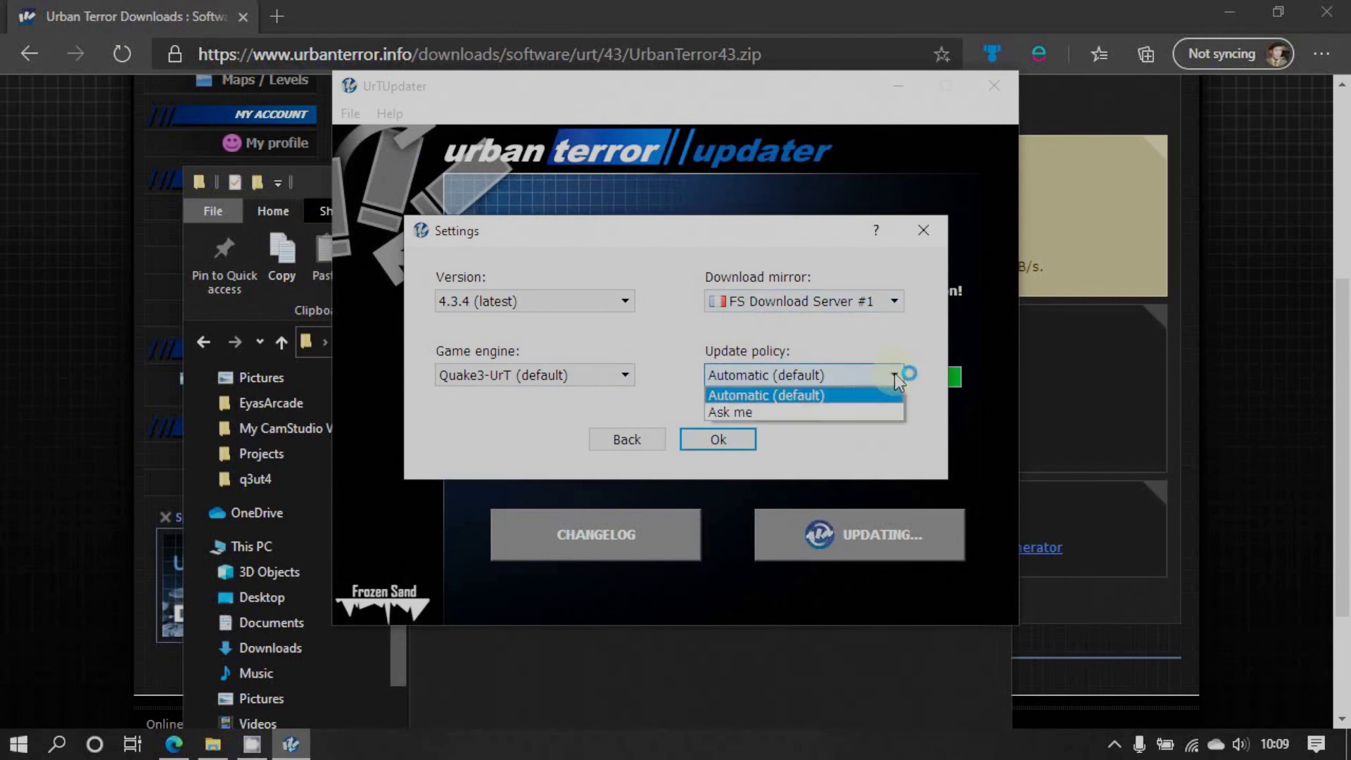
click(783, 396)
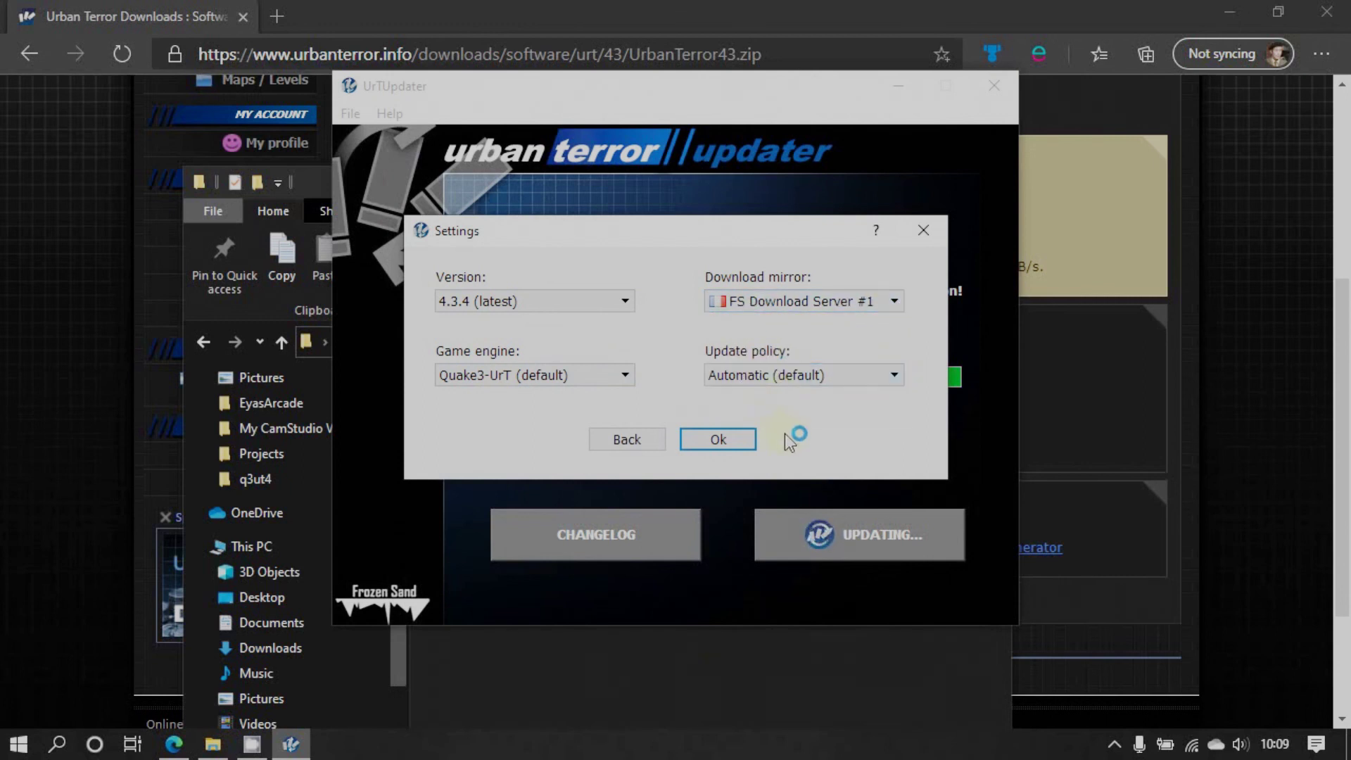
click(719, 440)
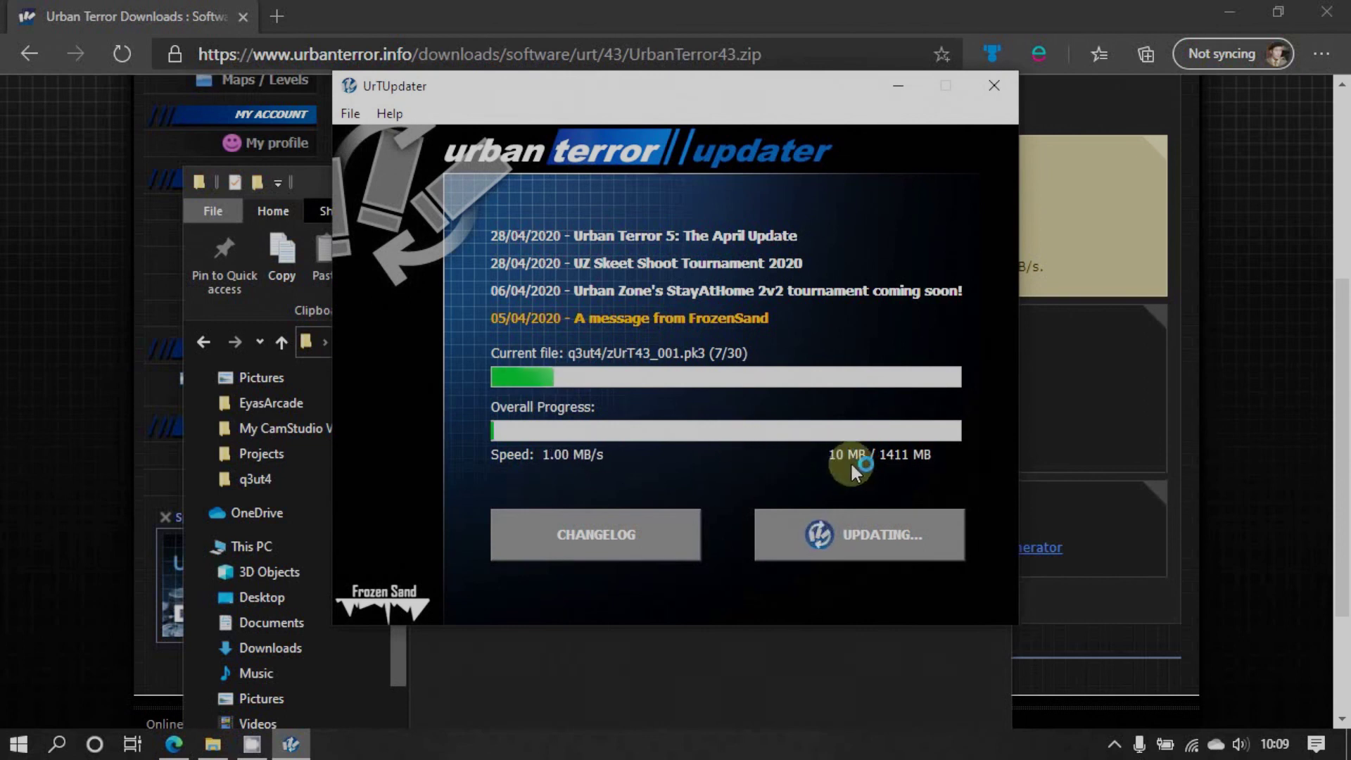
click(460, 19)
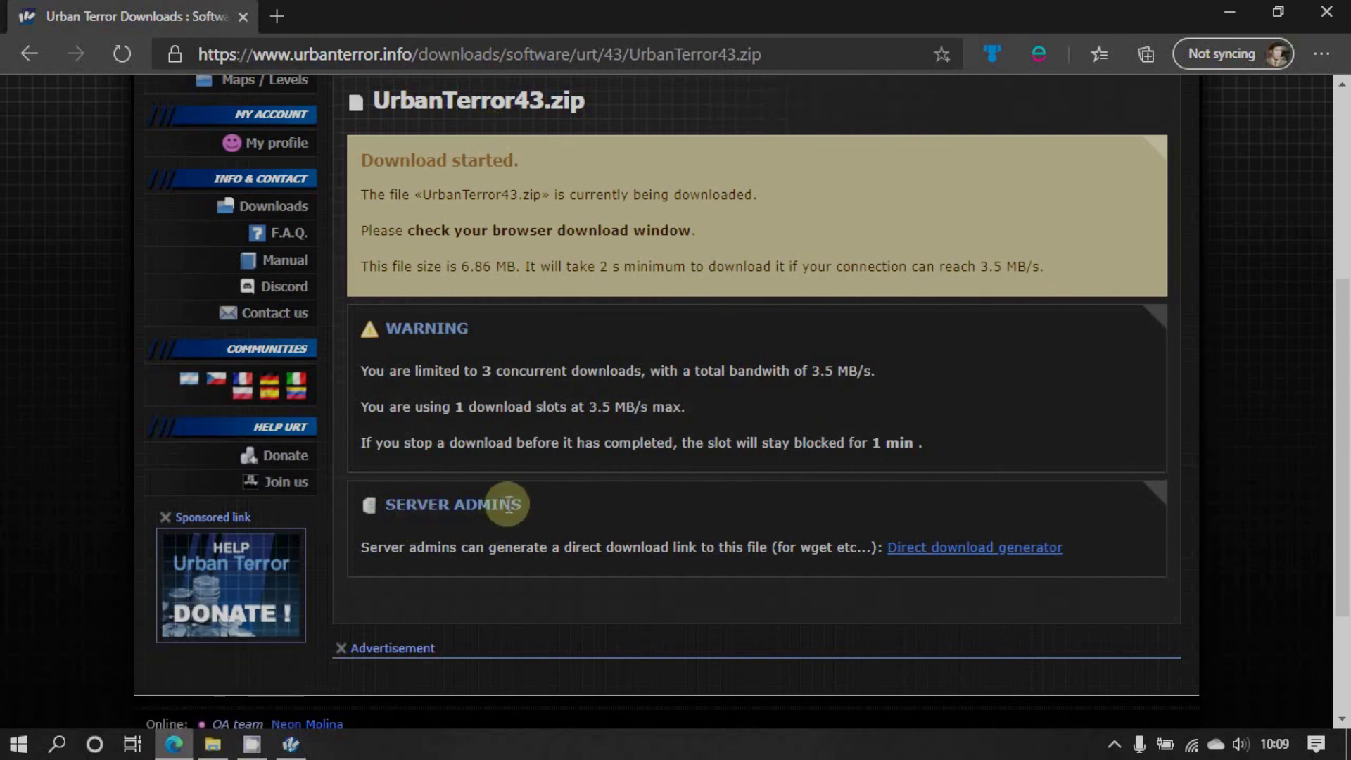
Open the Support pages and read the Installation section of the game manual
scroll(508, 505, up, 5)
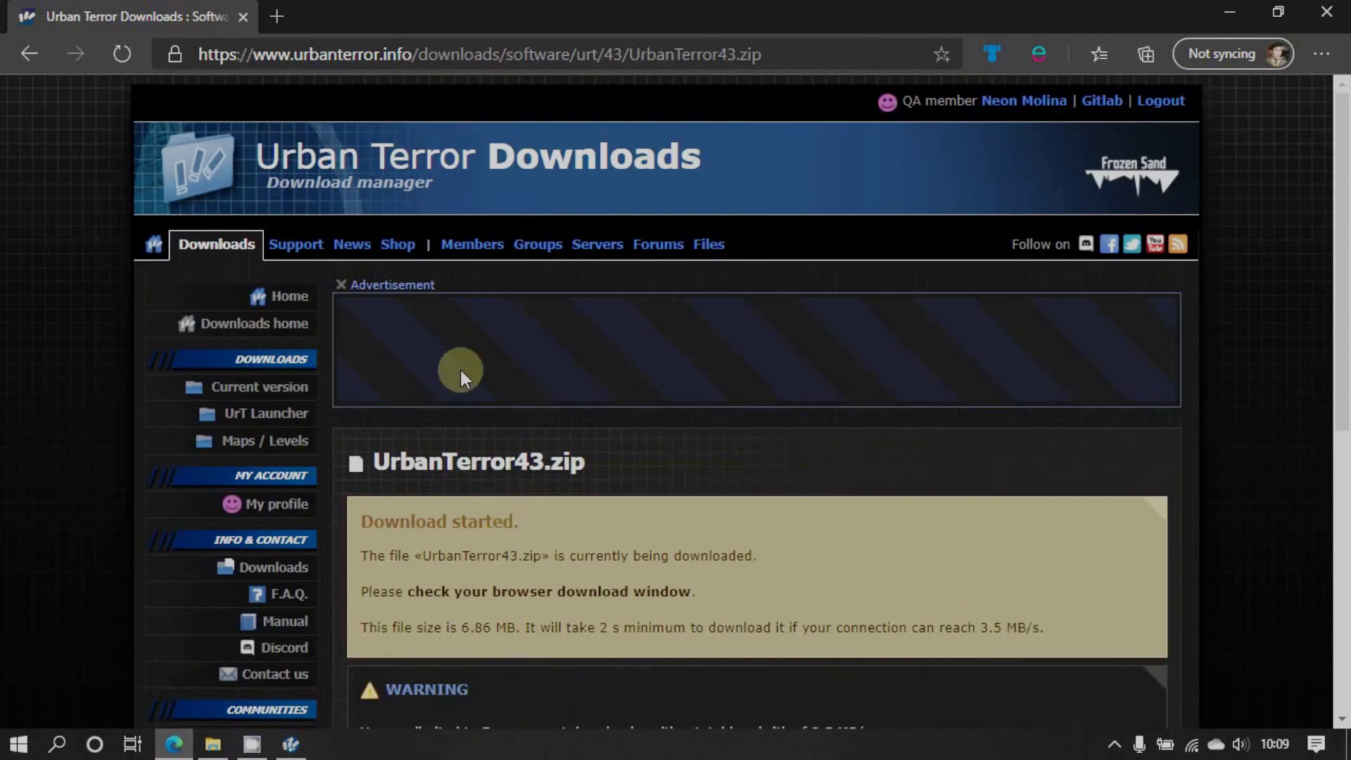
click(292, 246)
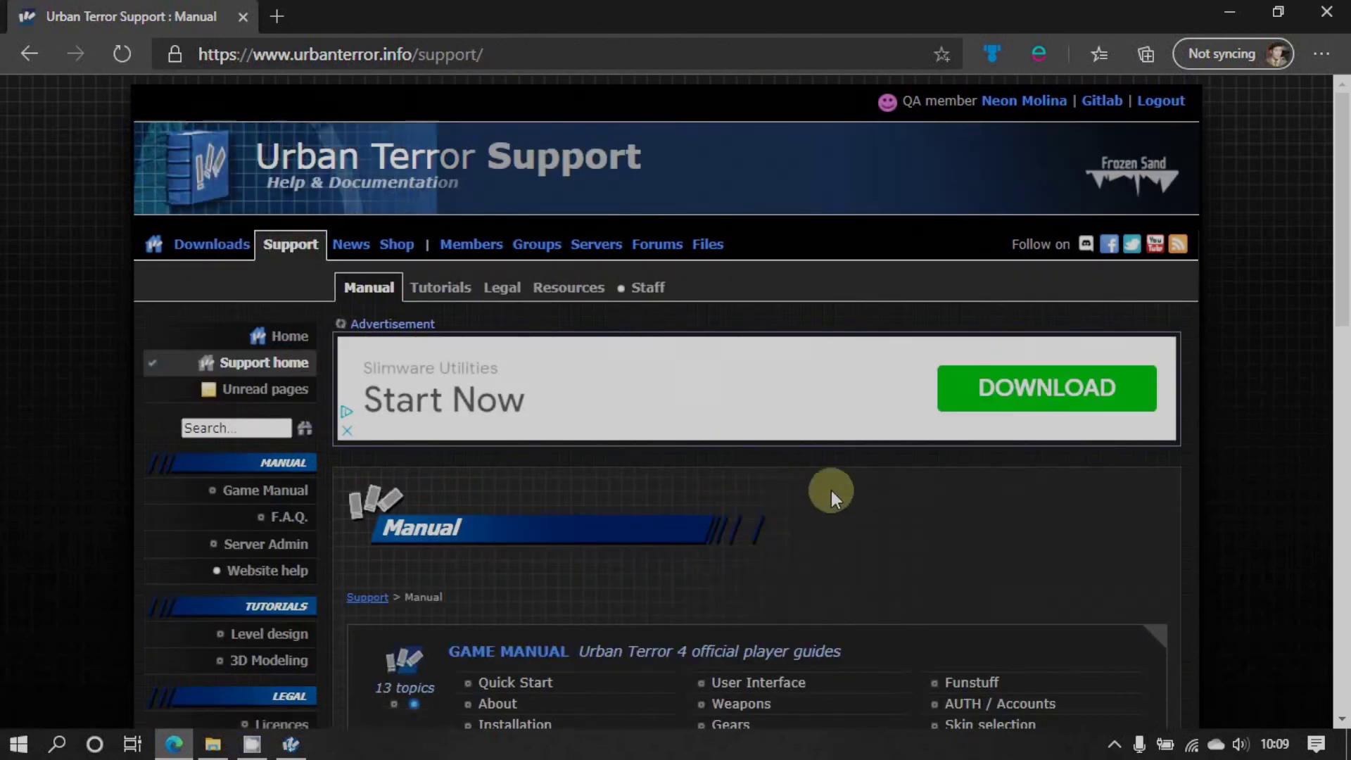
scroll(830, 491, down, 5)
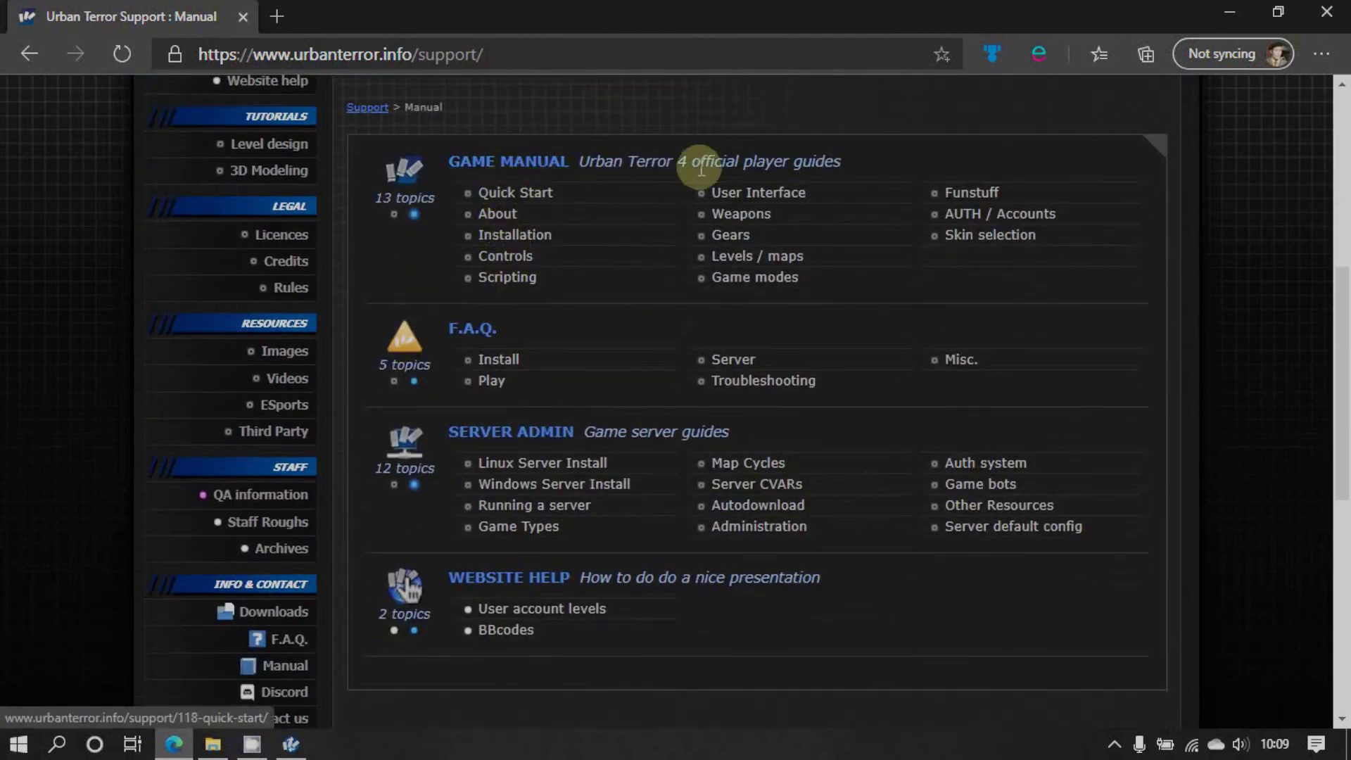
click(539, 240)
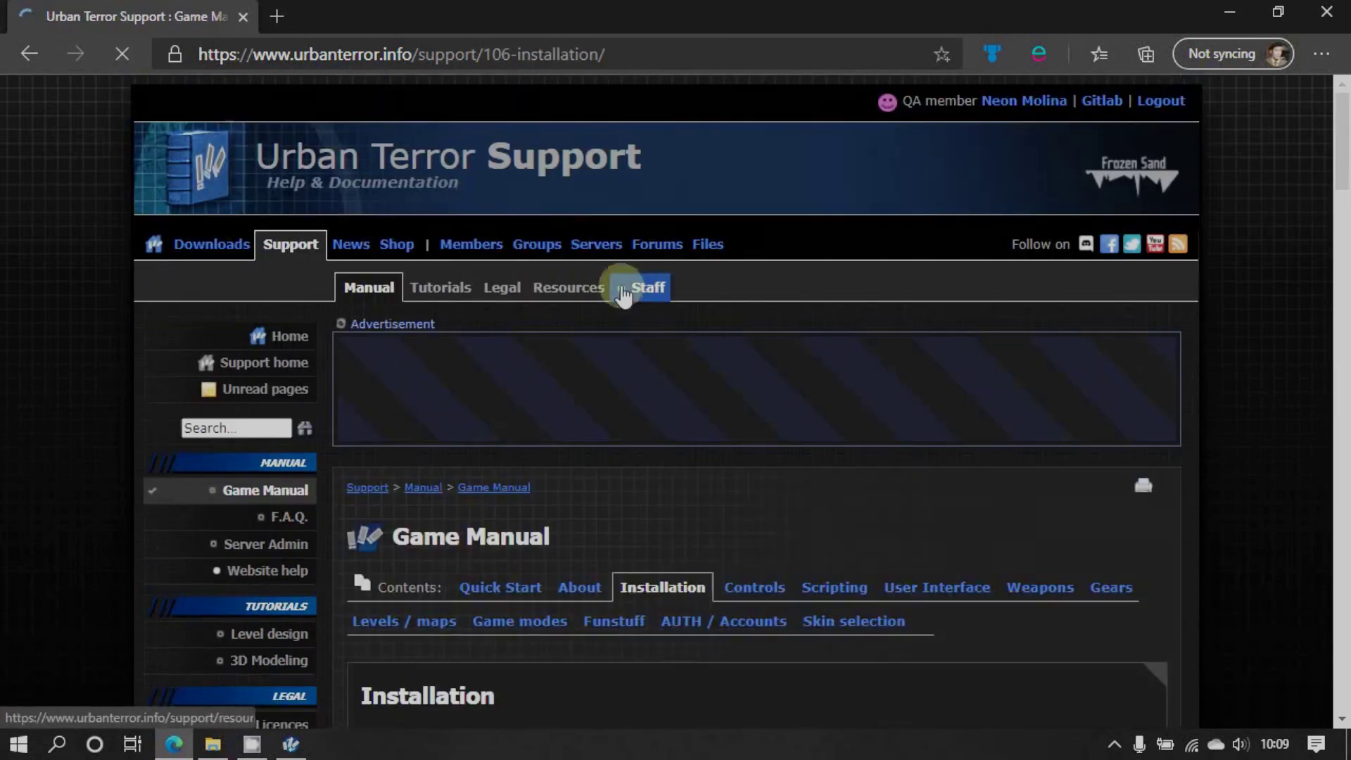
scroll(651, 497, down, 8)
scroll(651, 497, down, 7)
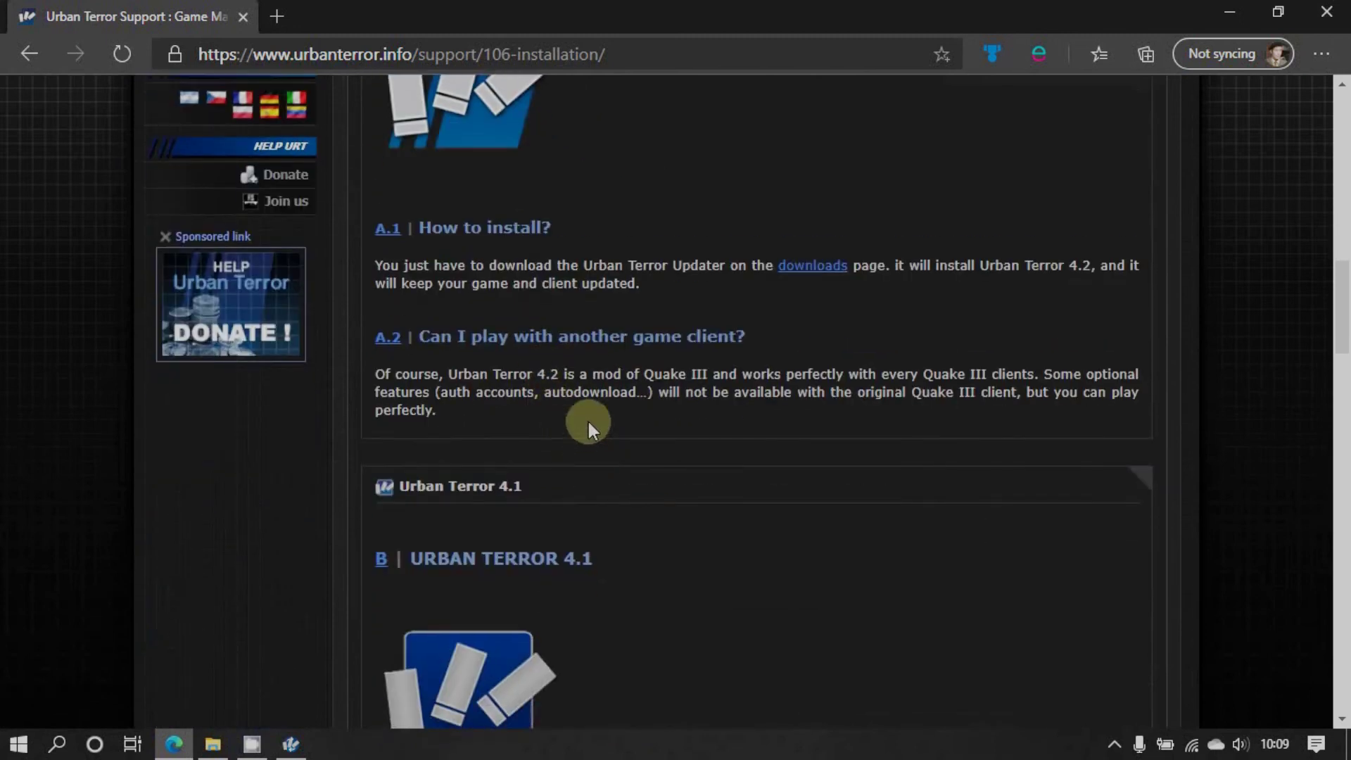
scroll(588, 421, up, 15)
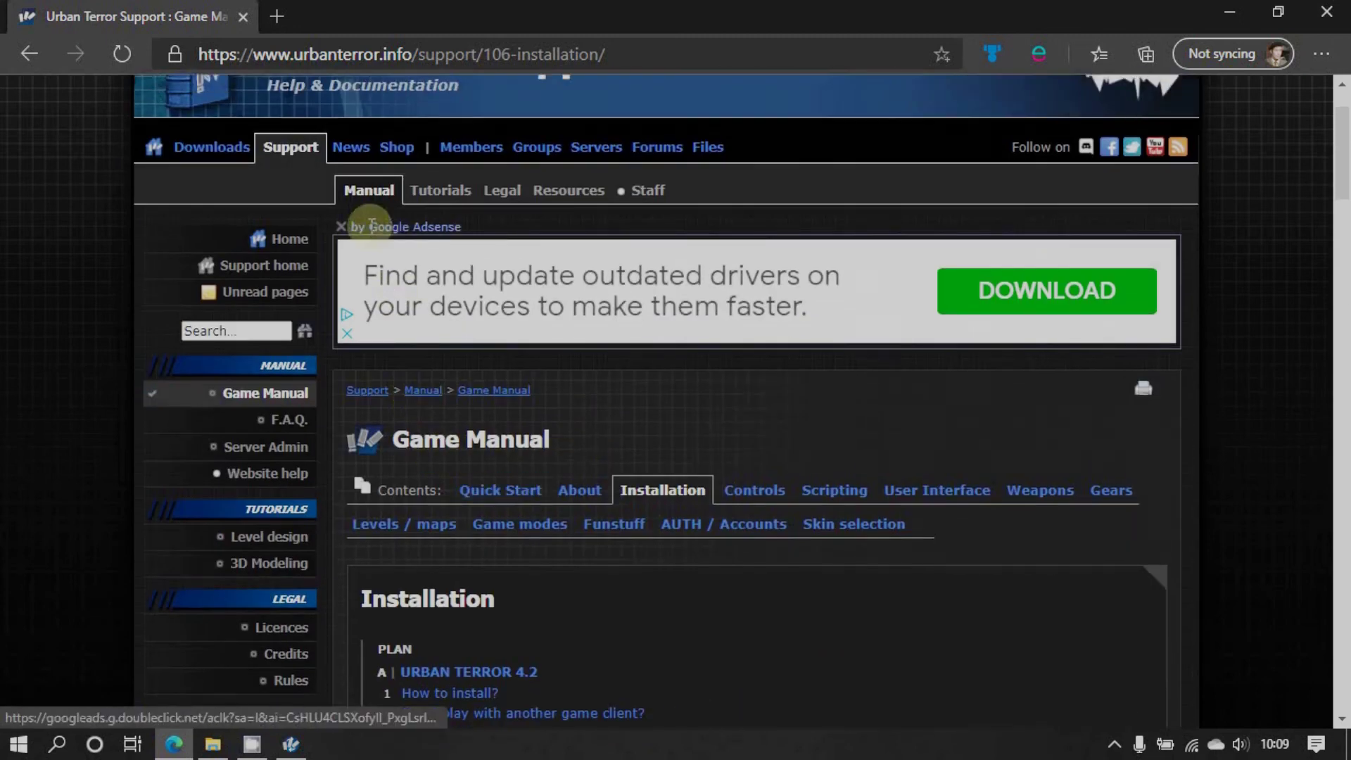
Return to the manual overview listing the Server Admin guides
click(36, 56)
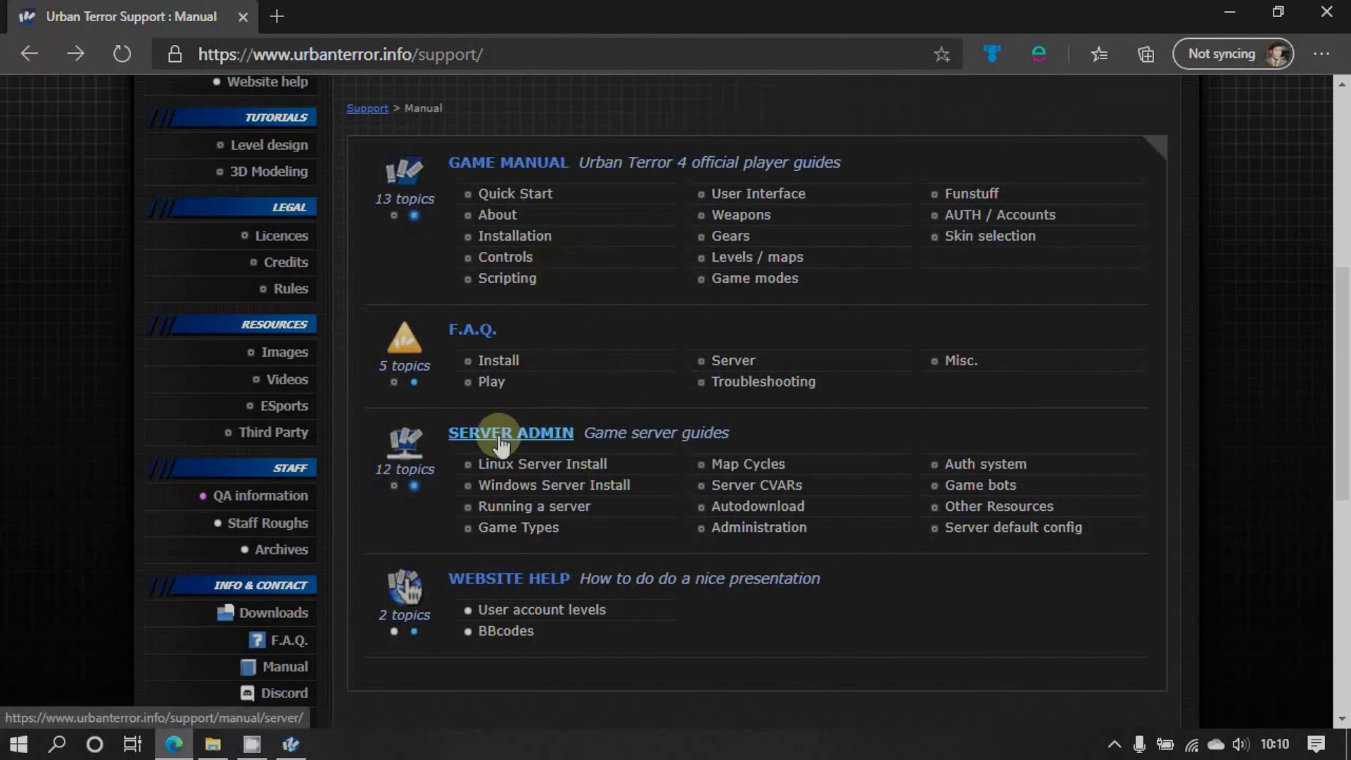
scroll(501, 443, down, 3)
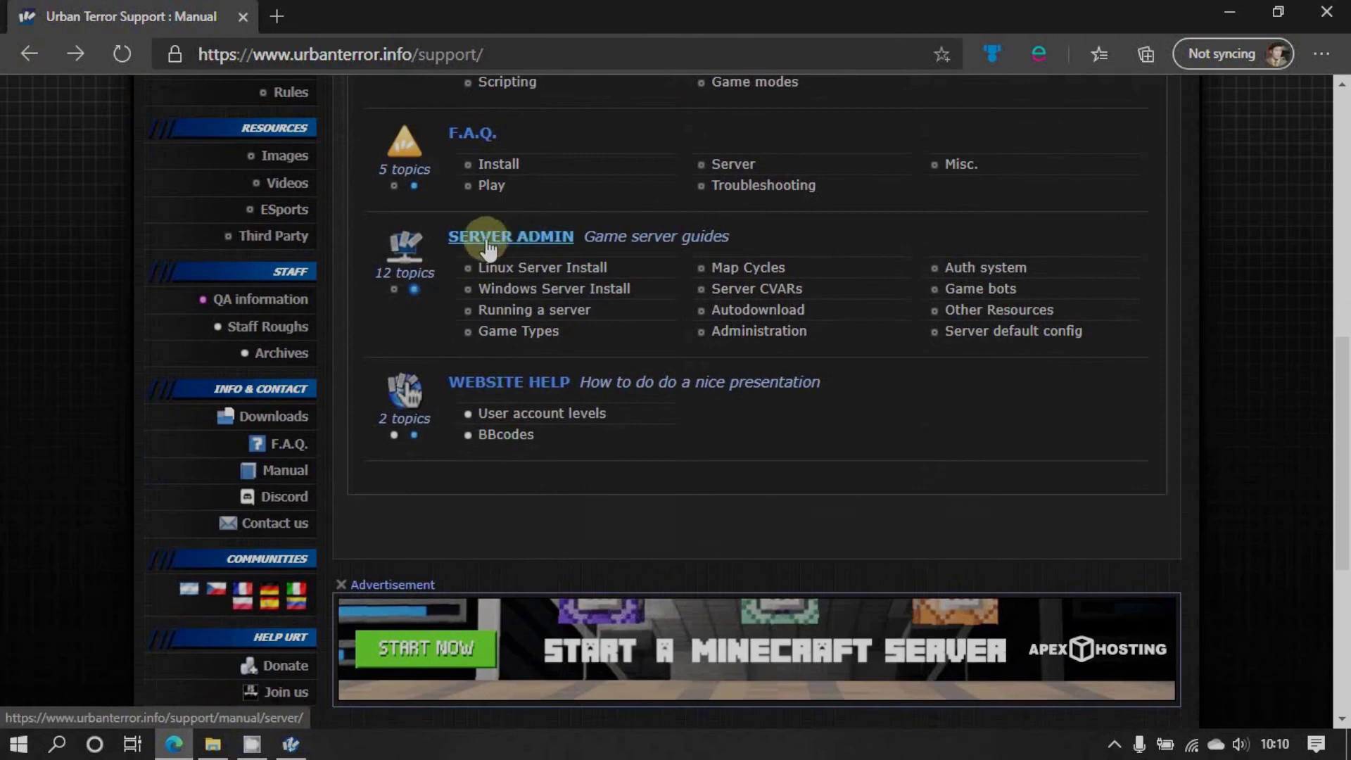
scroll(518, 251, up, 3)
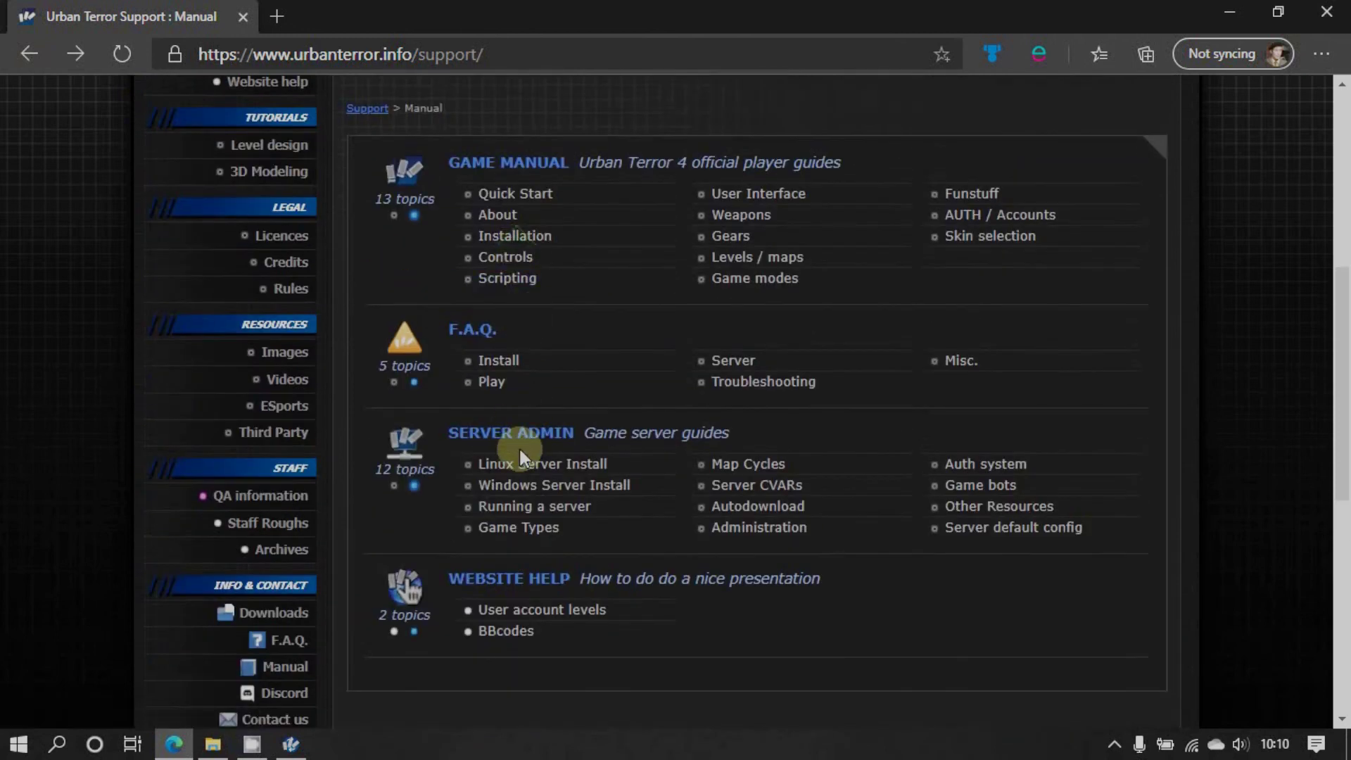
Open the Windows Server Install guide showing the +seta net_port 27960 +exec server_example.cfg shortcut target
click(581, 486)
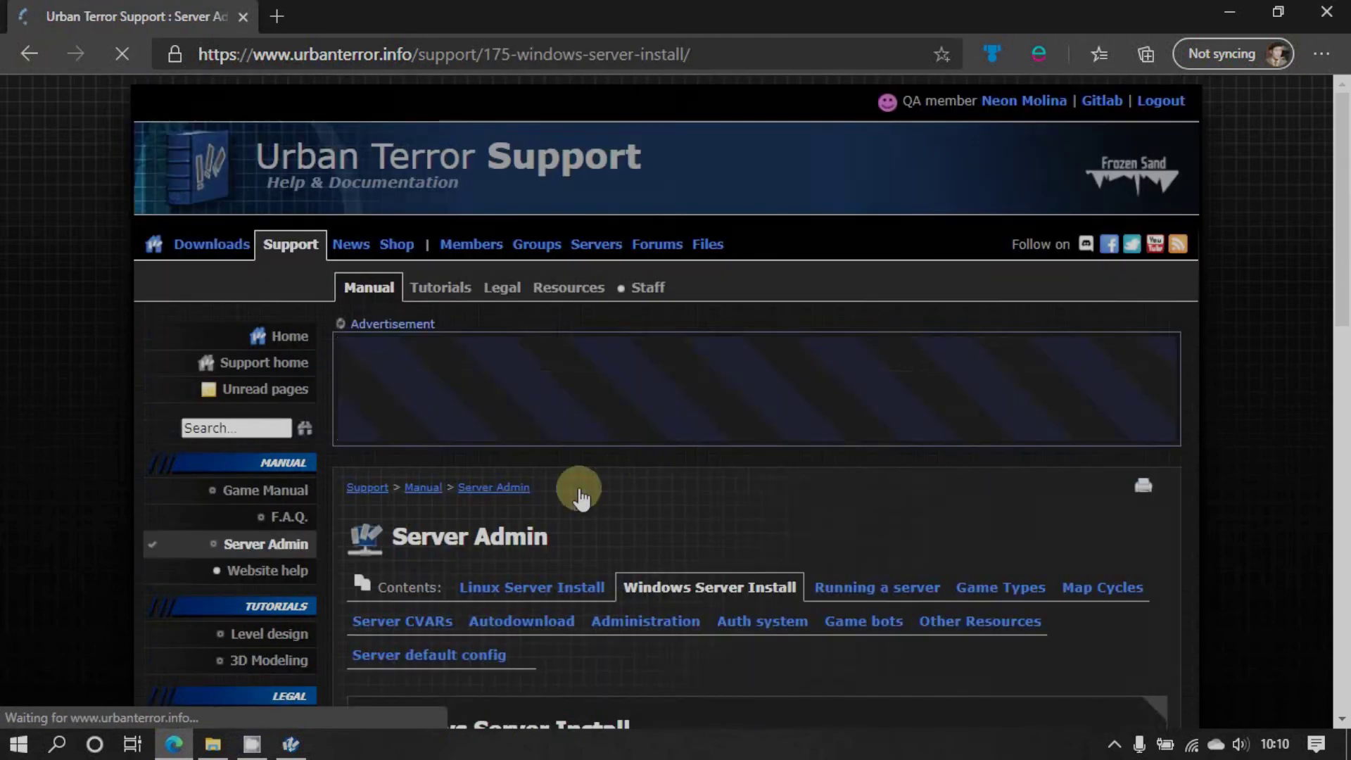
scroll(647, 464, down, 3)
scroll(647, 465, down, 4)
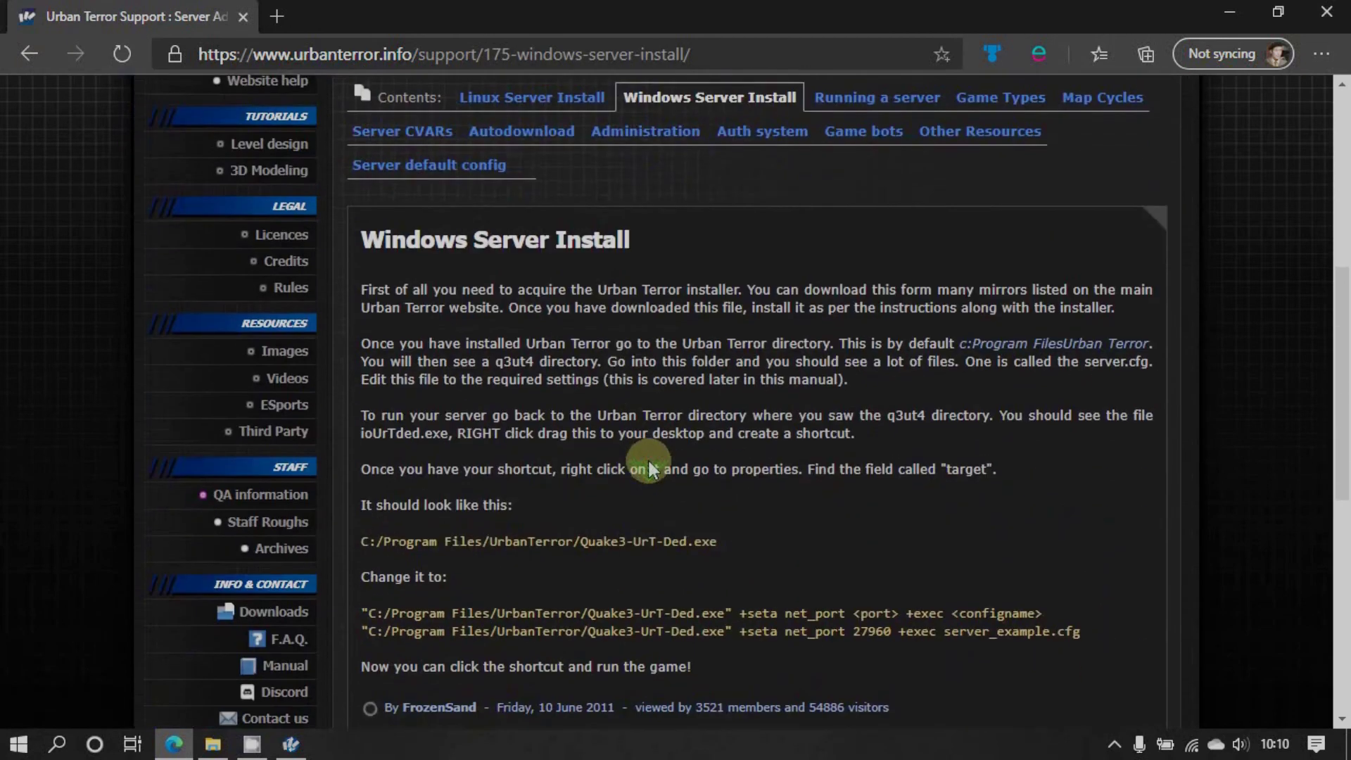
scroll(647, 464, down, 2)
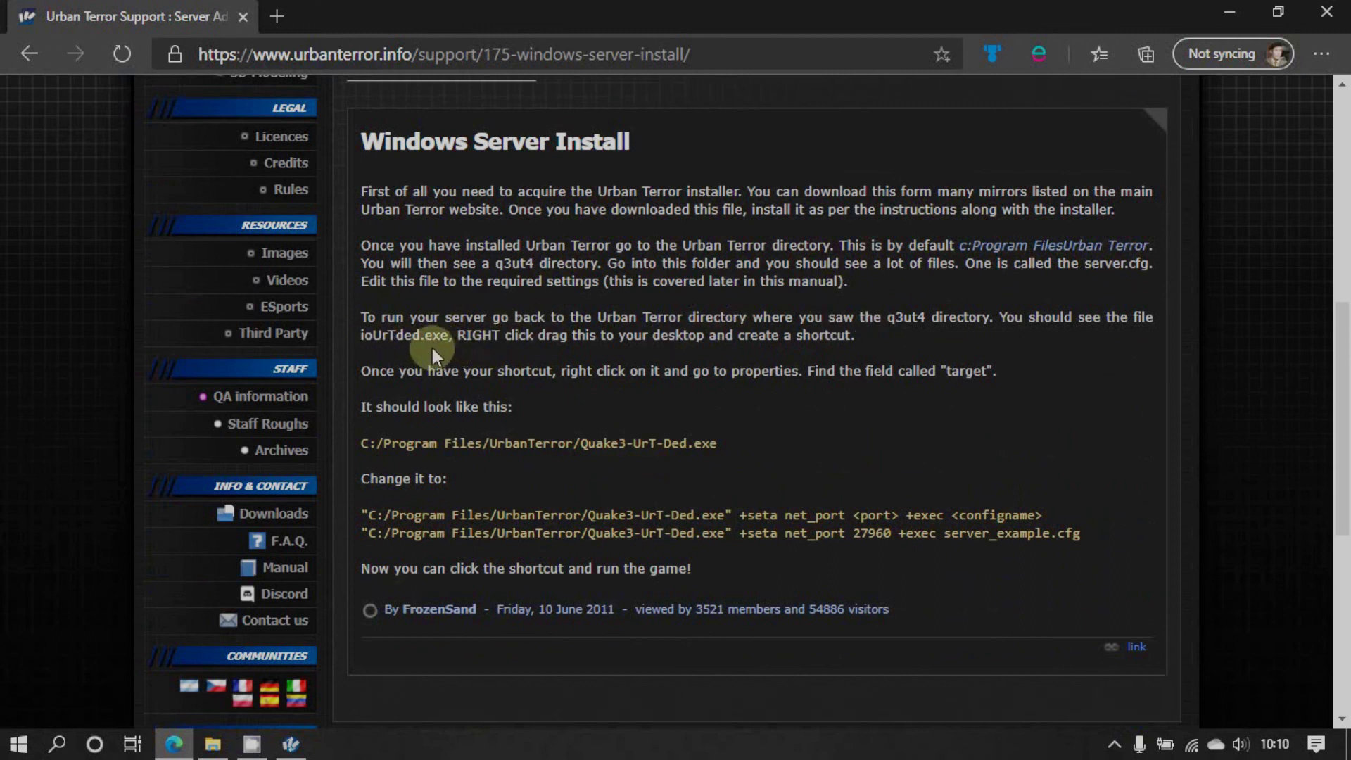
key(super+plus)
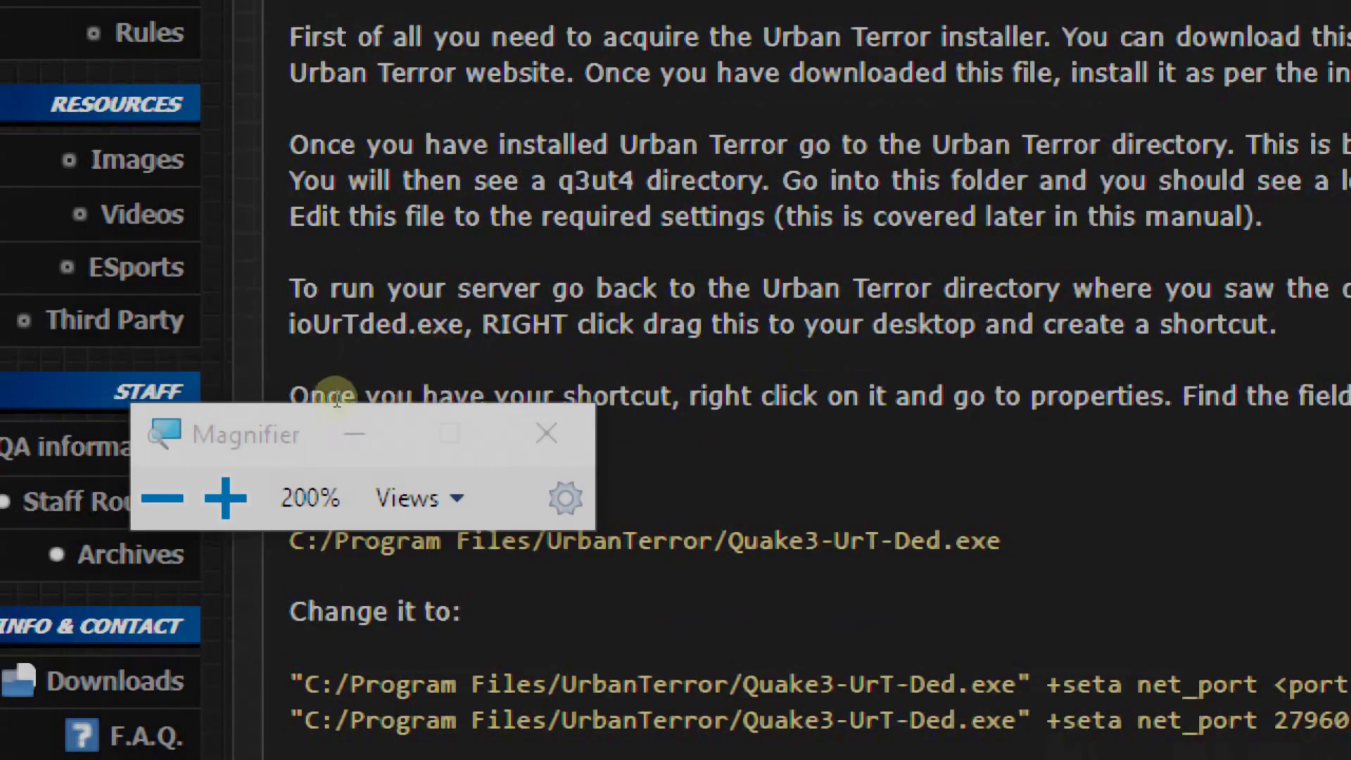
drag(336, 400, 294, 215)
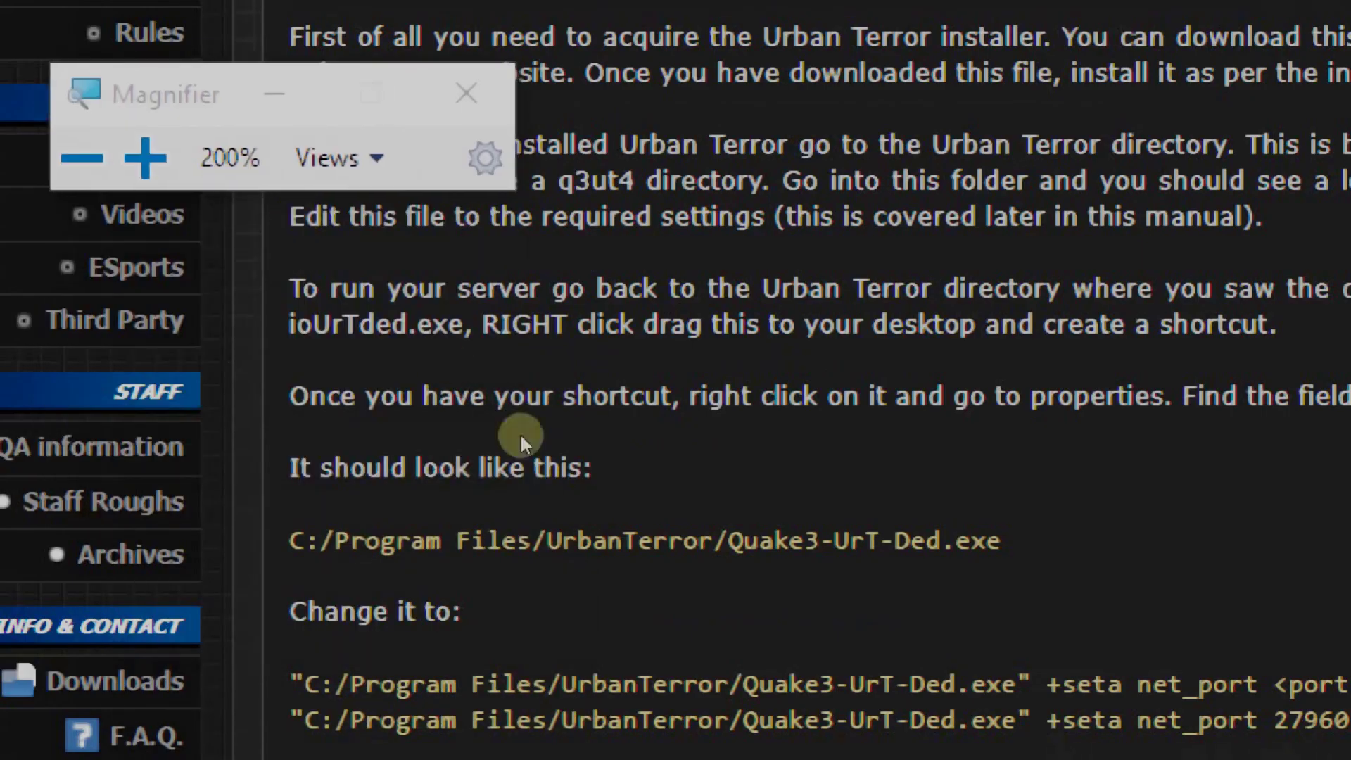
scroll(643, 441, down, 1)
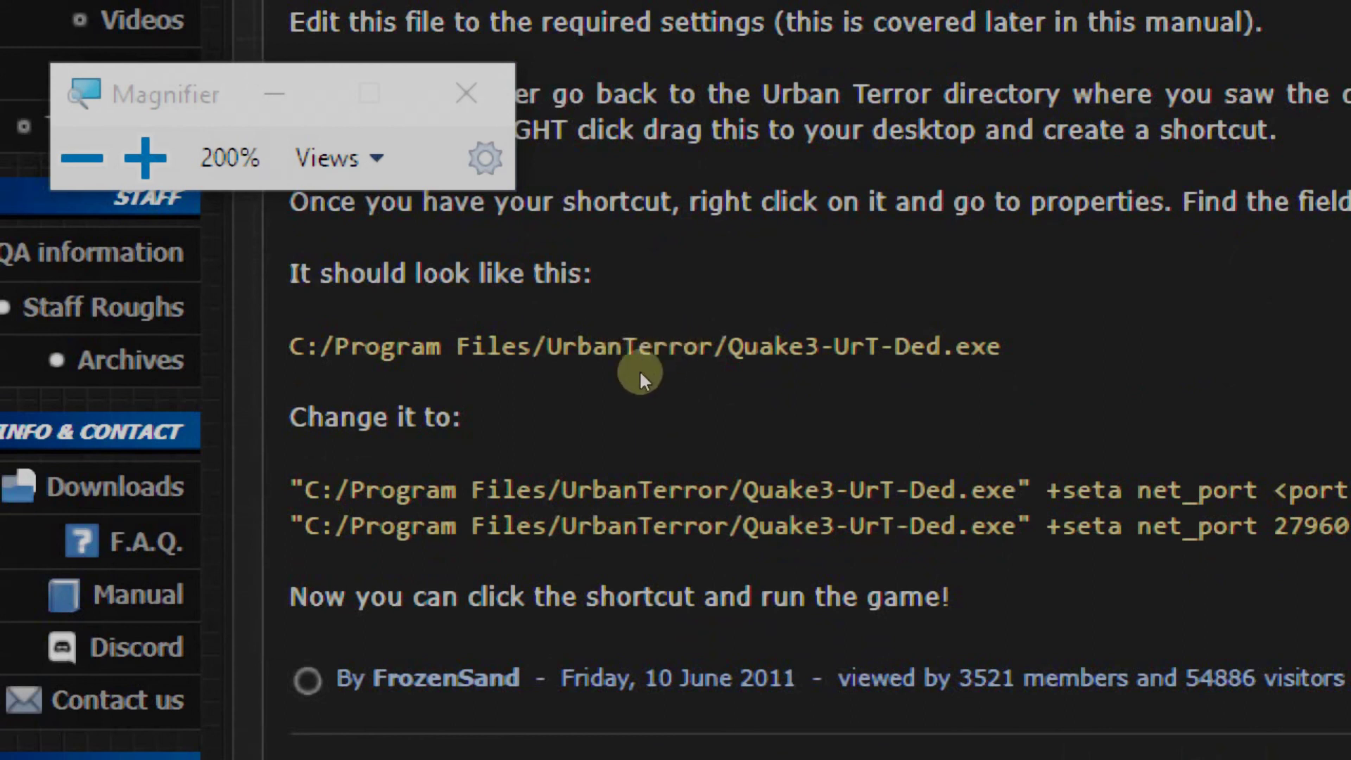
scroll(647, 368, down, 2)
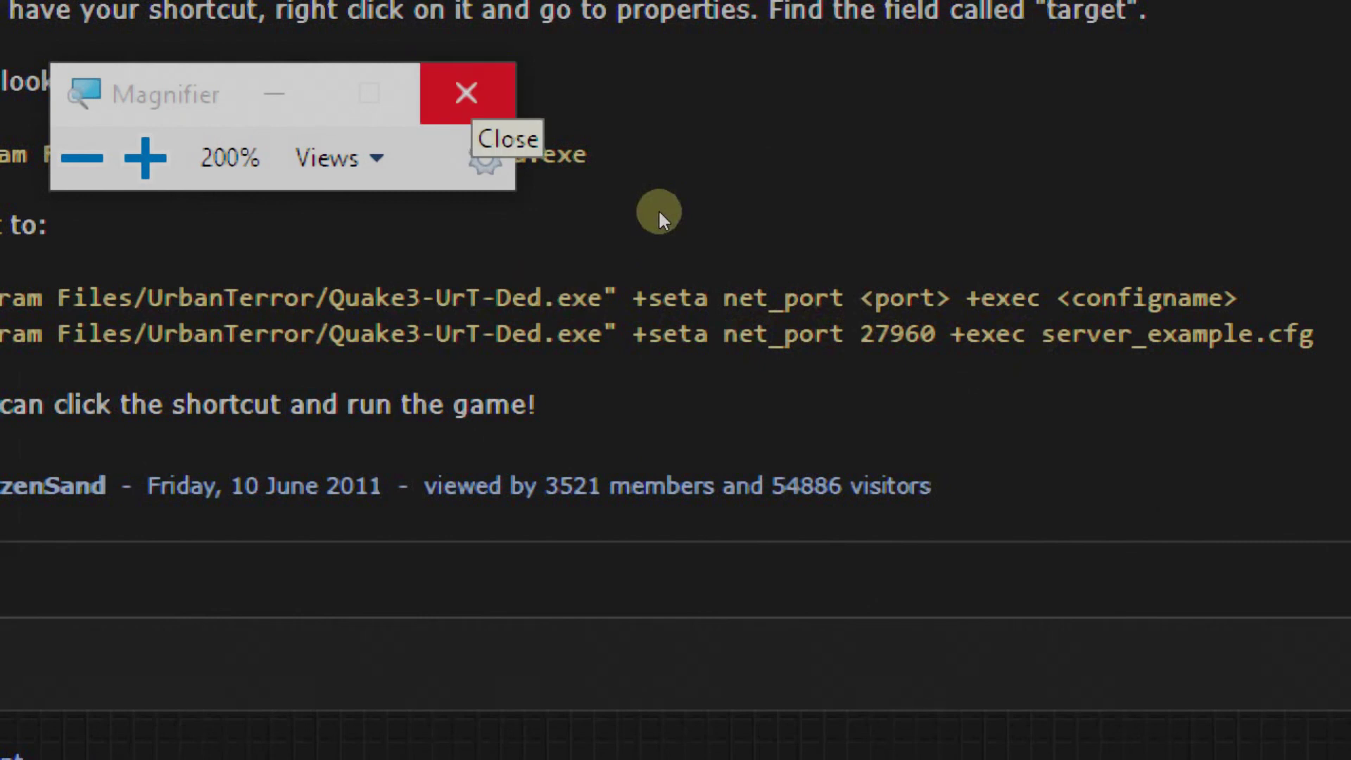
key(super)
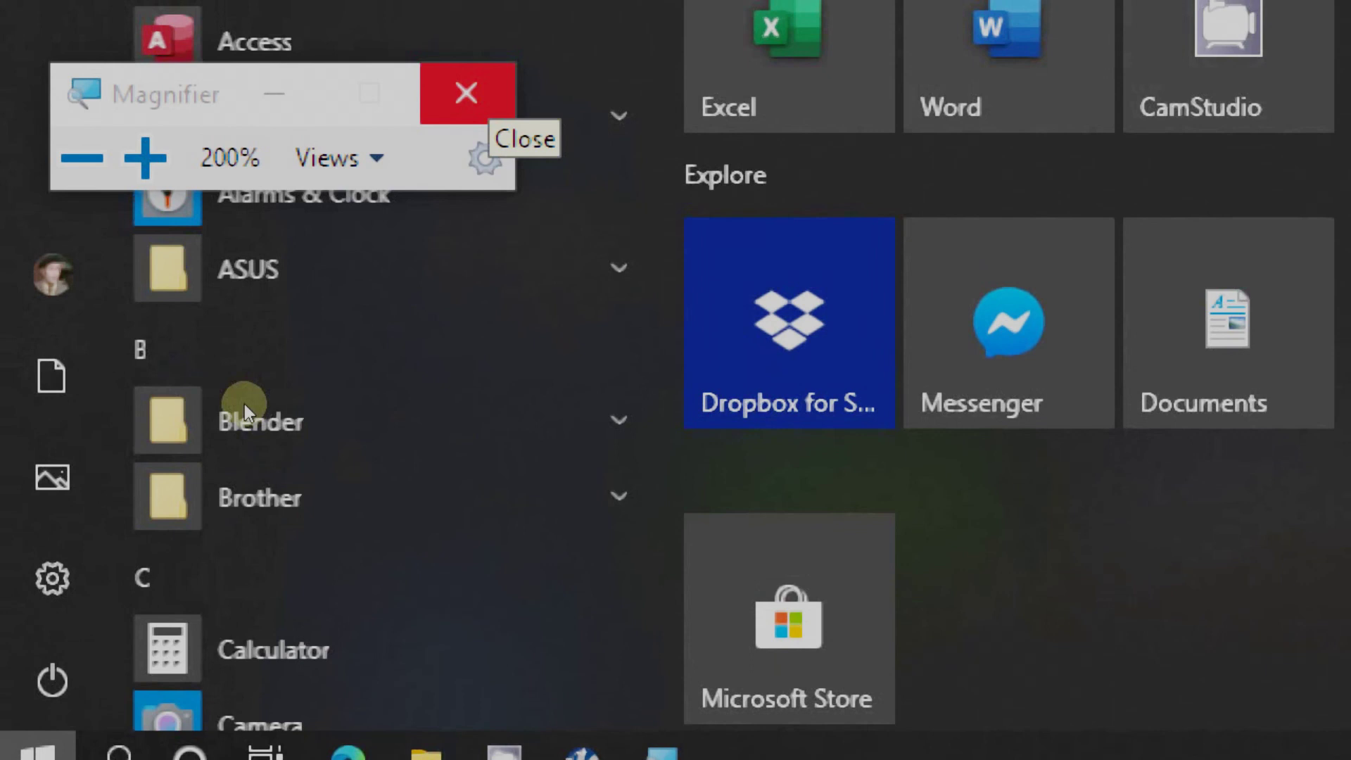
click(244, 403)
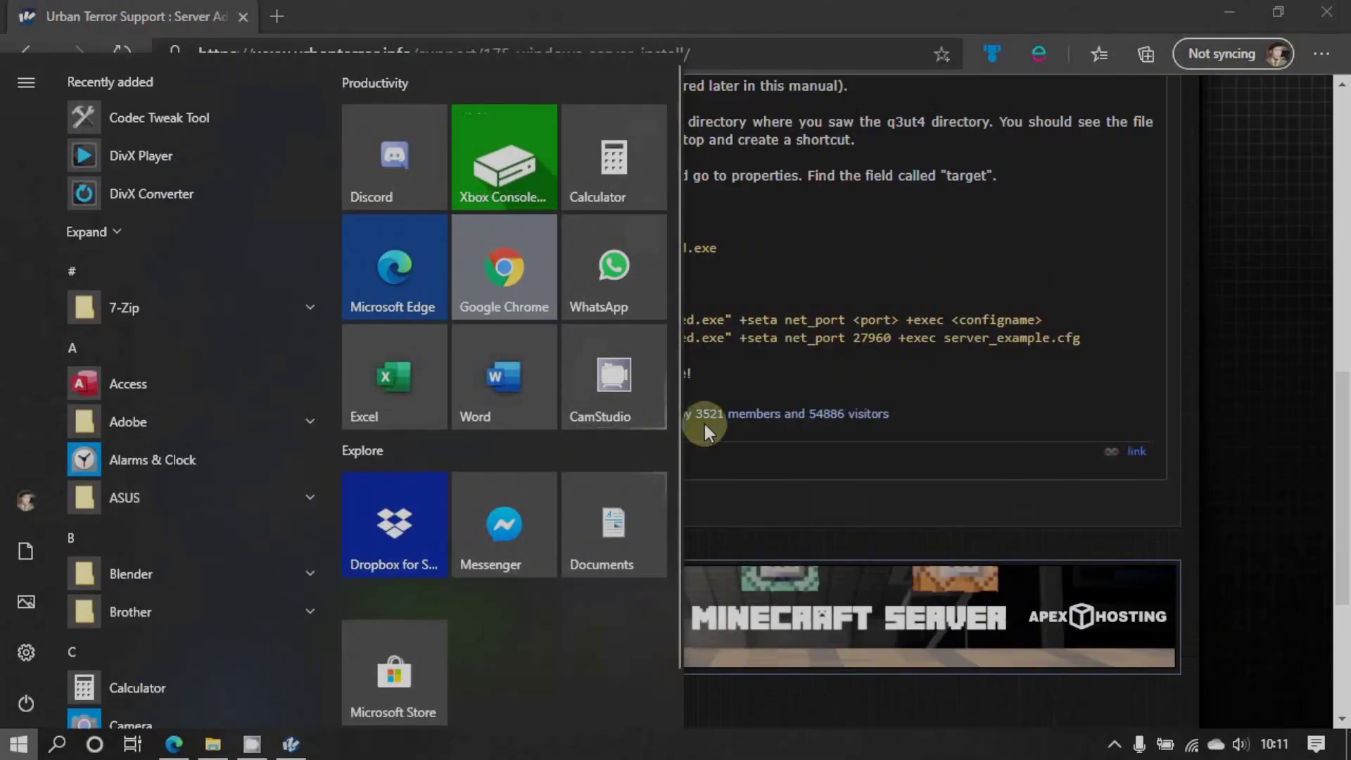
click(703, 423)
scroll(652, 429, up, 3)
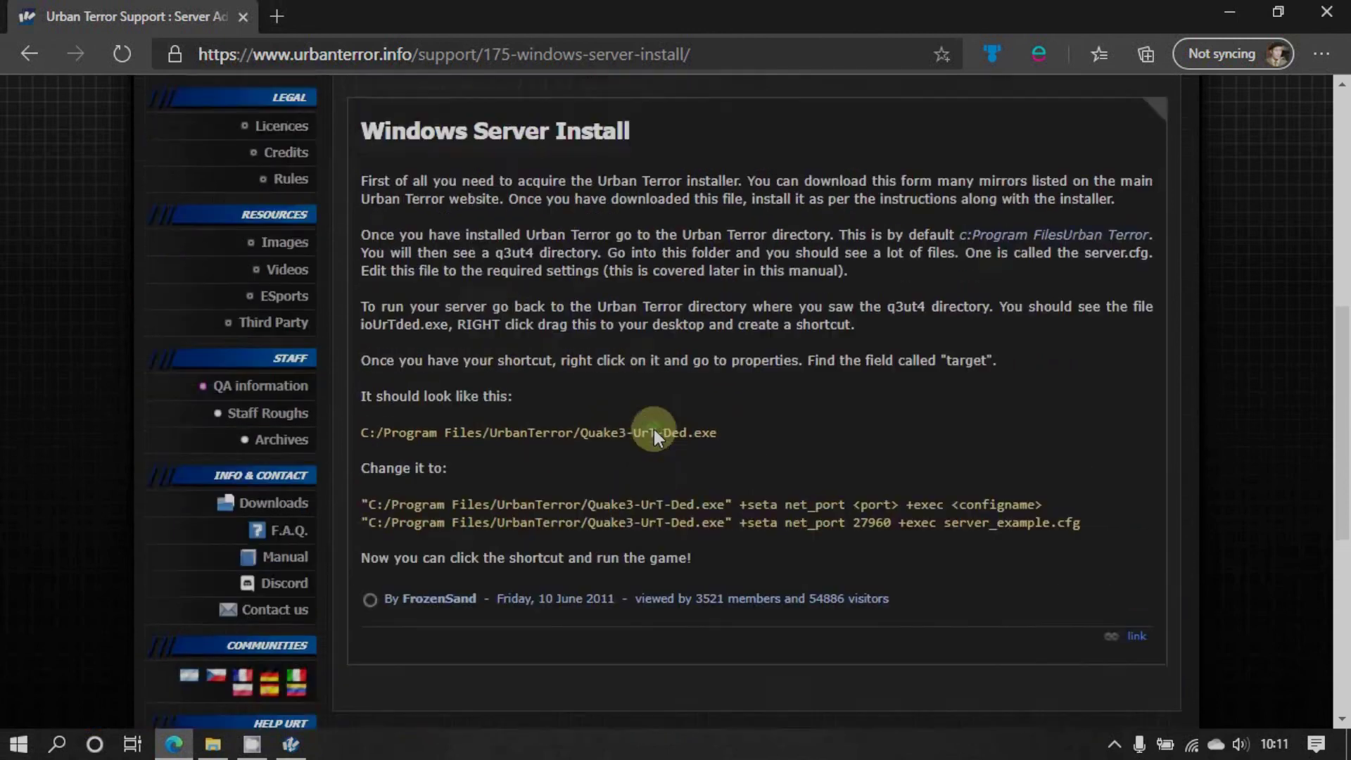
scroll(652, 430, up, 3)
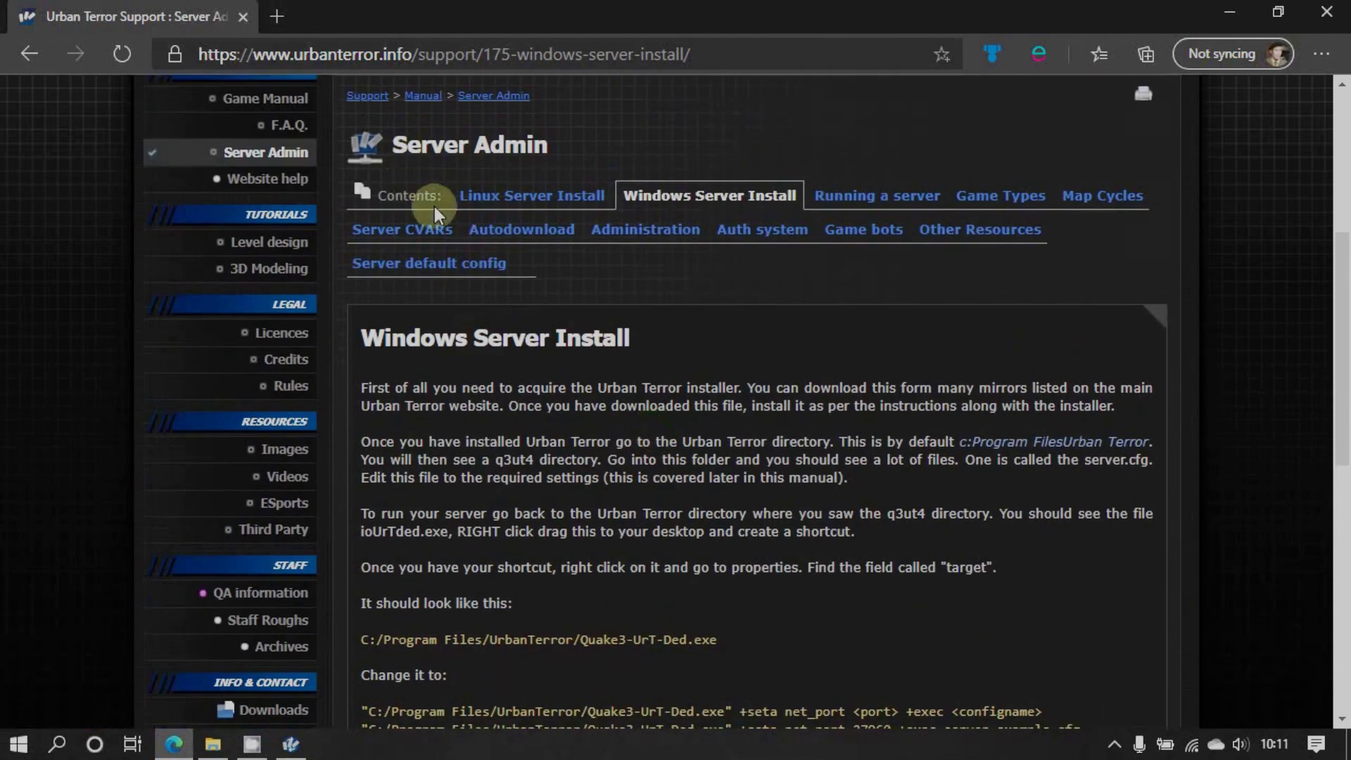
Read the Running a server guide, briefly checking the updater's download progress
click(832, 199)
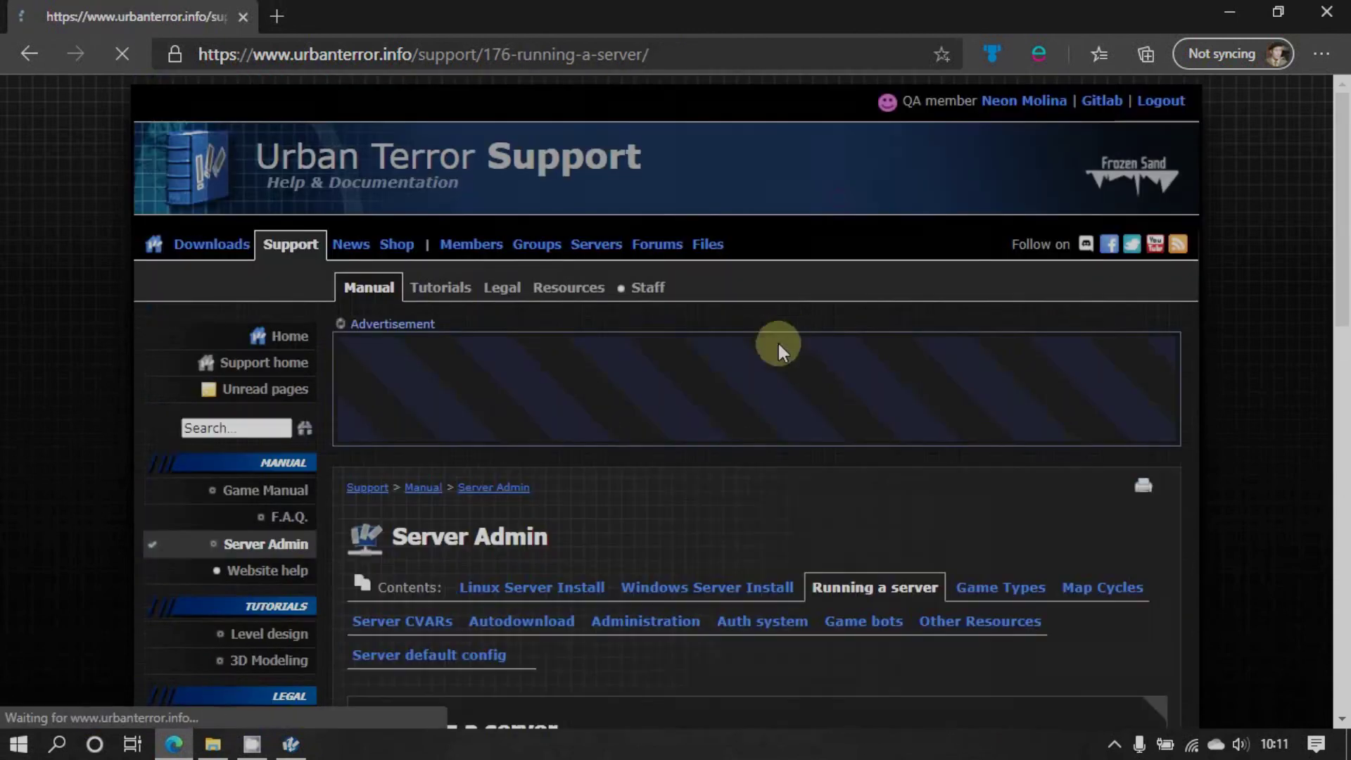
scroll(699, 463, down, 5)
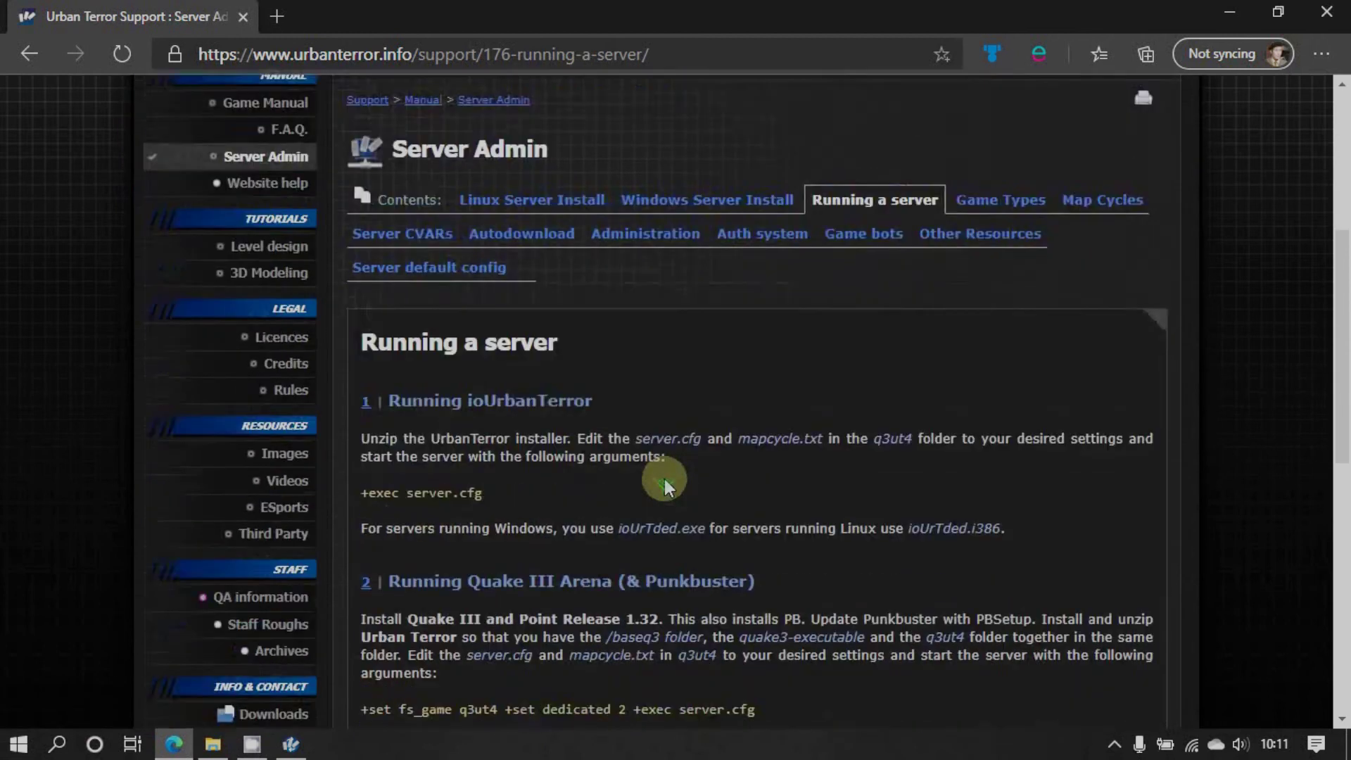
scroll(664, 479, down, 2)
click(290, 745)
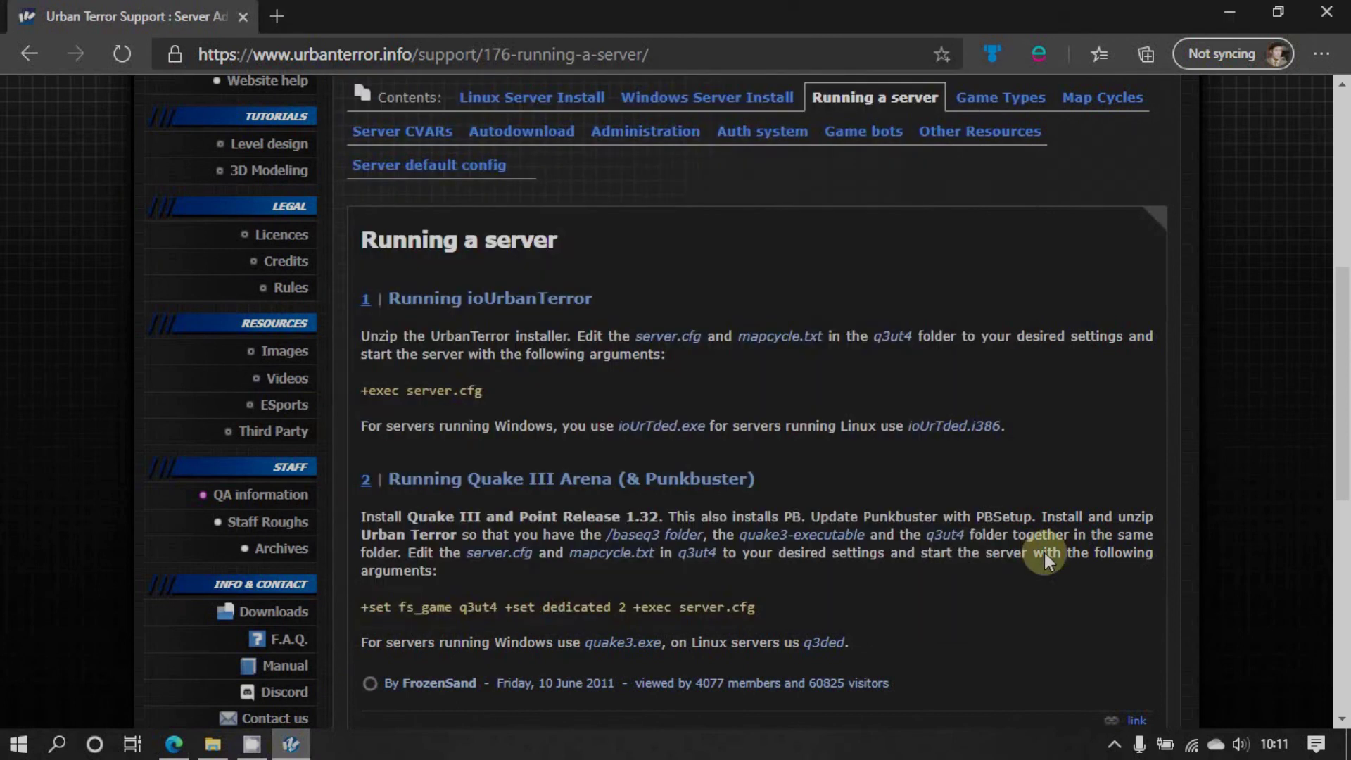
click(1044, 551)
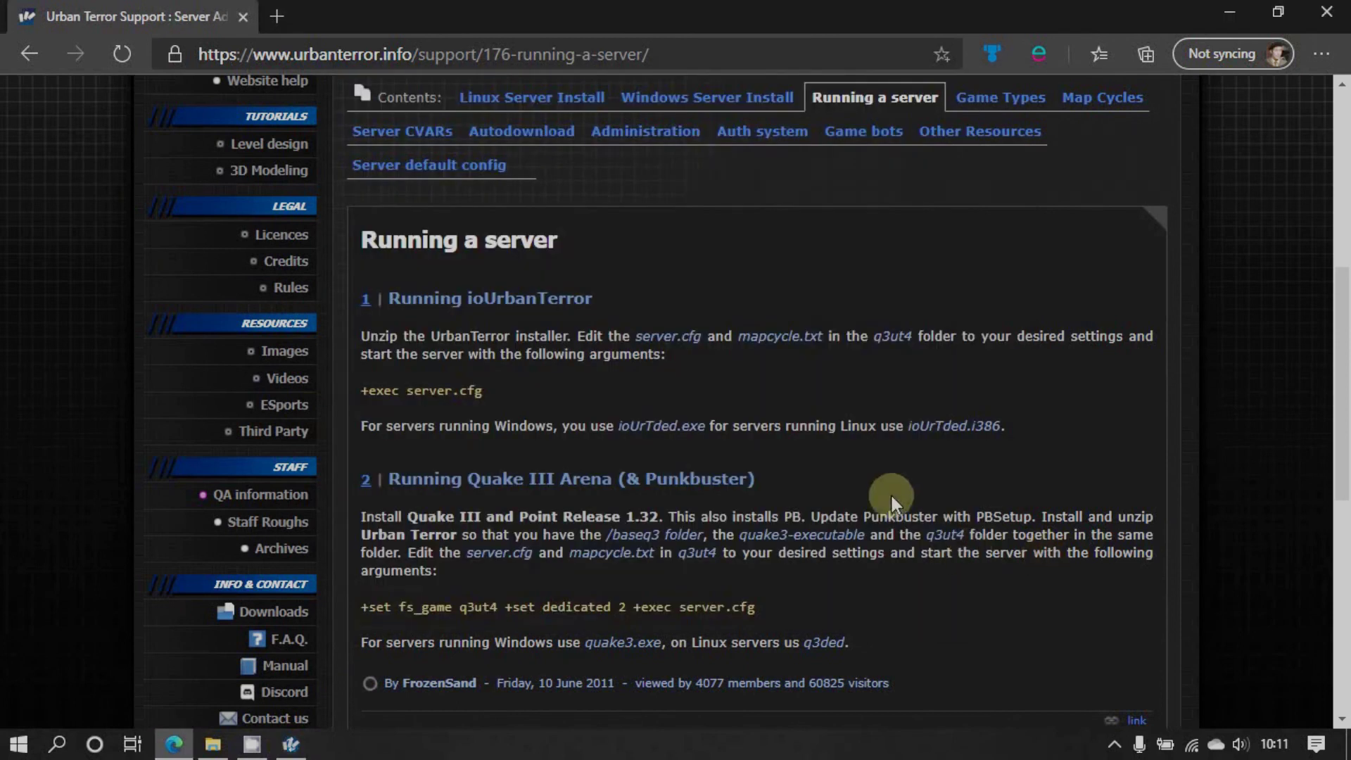
scroll(666, 408, down, 3)
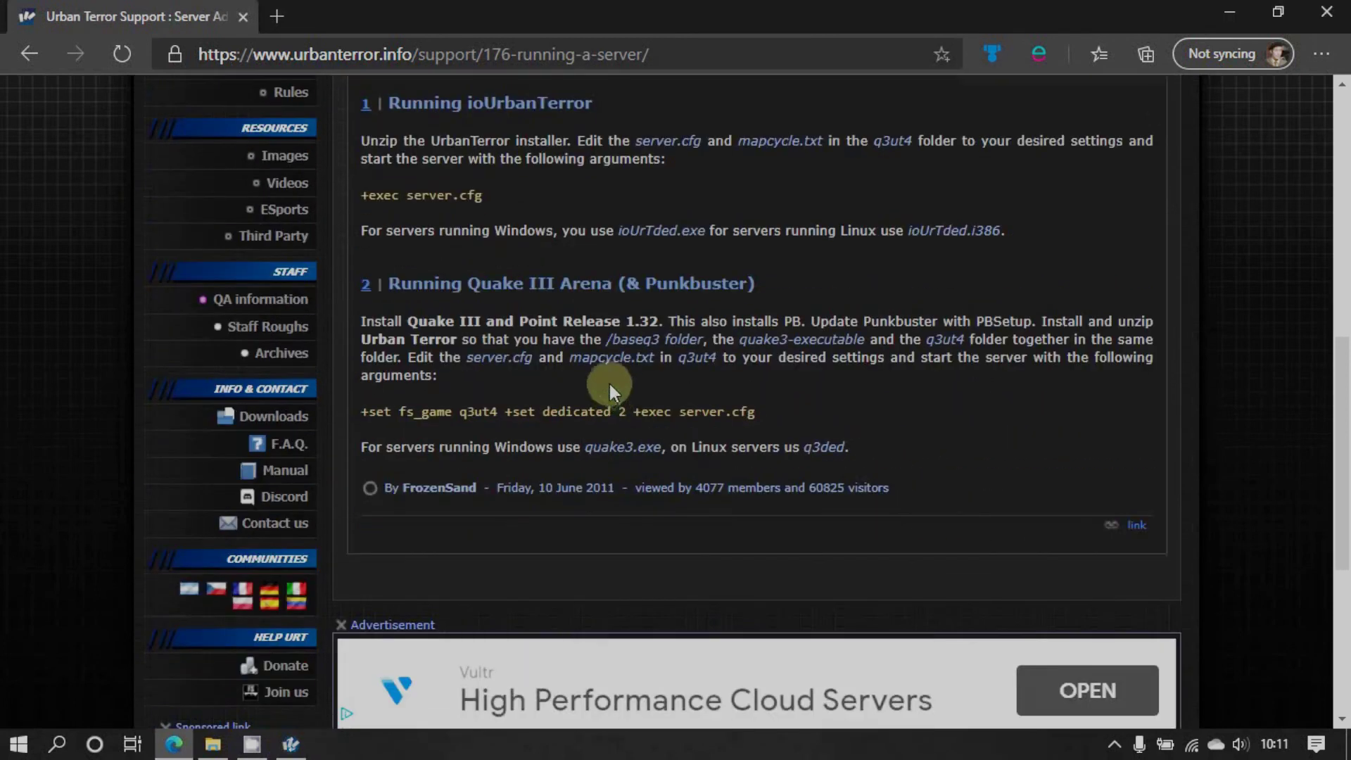
scroll(608, 283, up, 10)
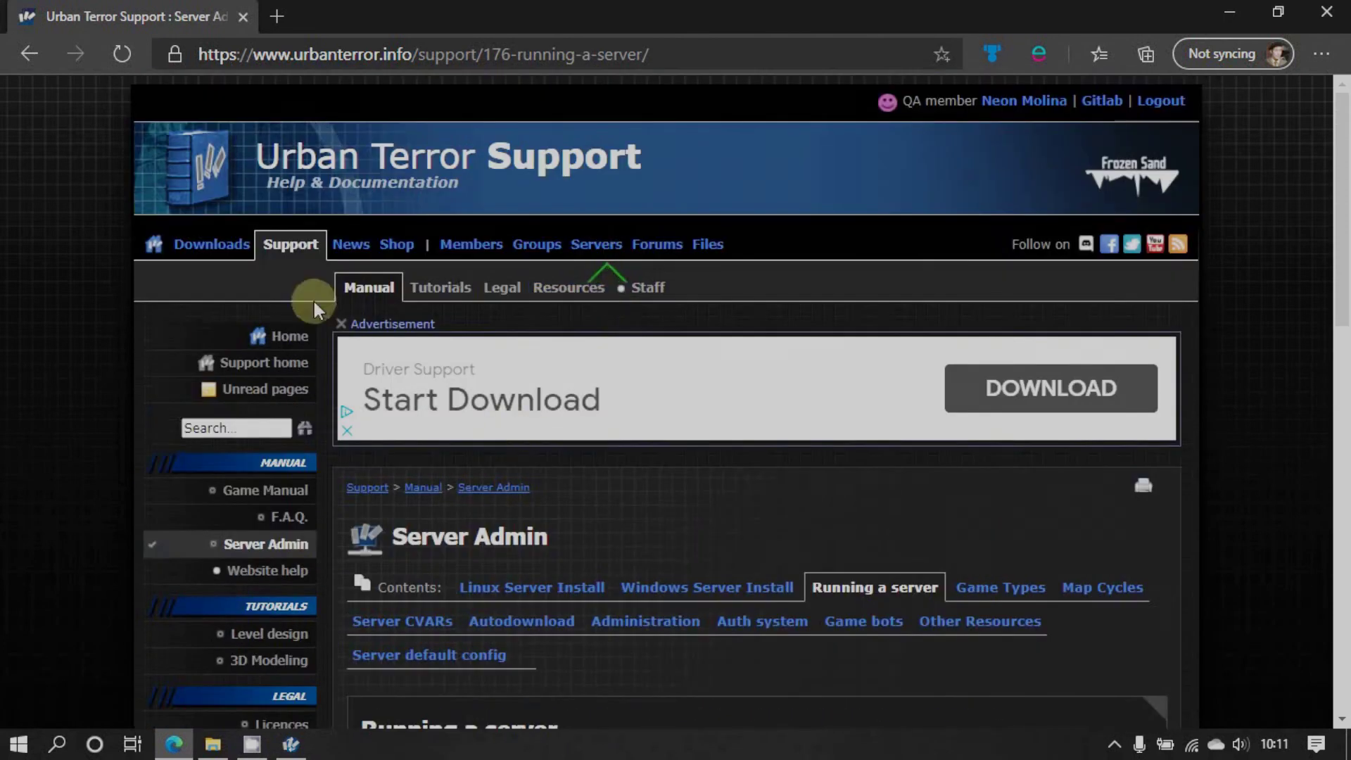
Open the main Support manual page, then bring UrTUpdater forward at 664 of 1411 MB
click(281, 256)
scroll(525, 499, down, 5)
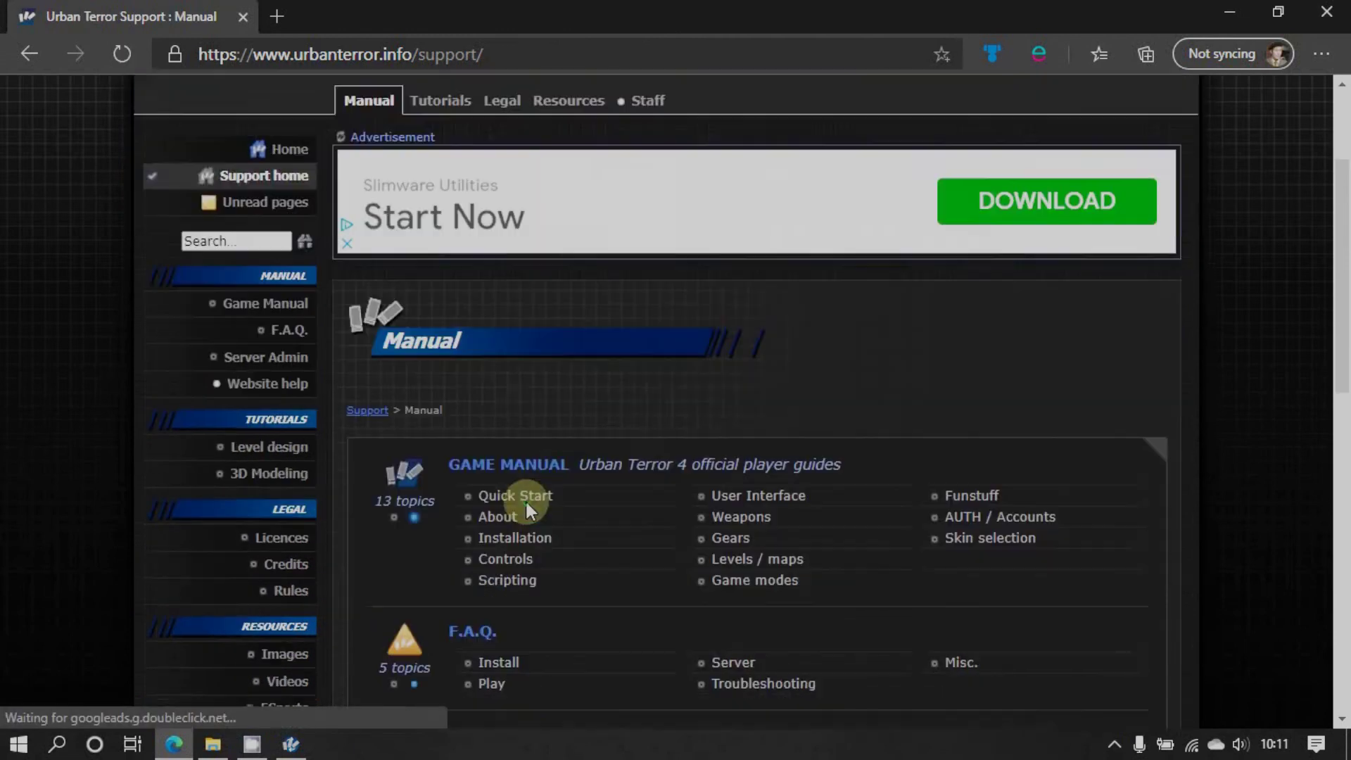
scroll(555, 512, down, 2)
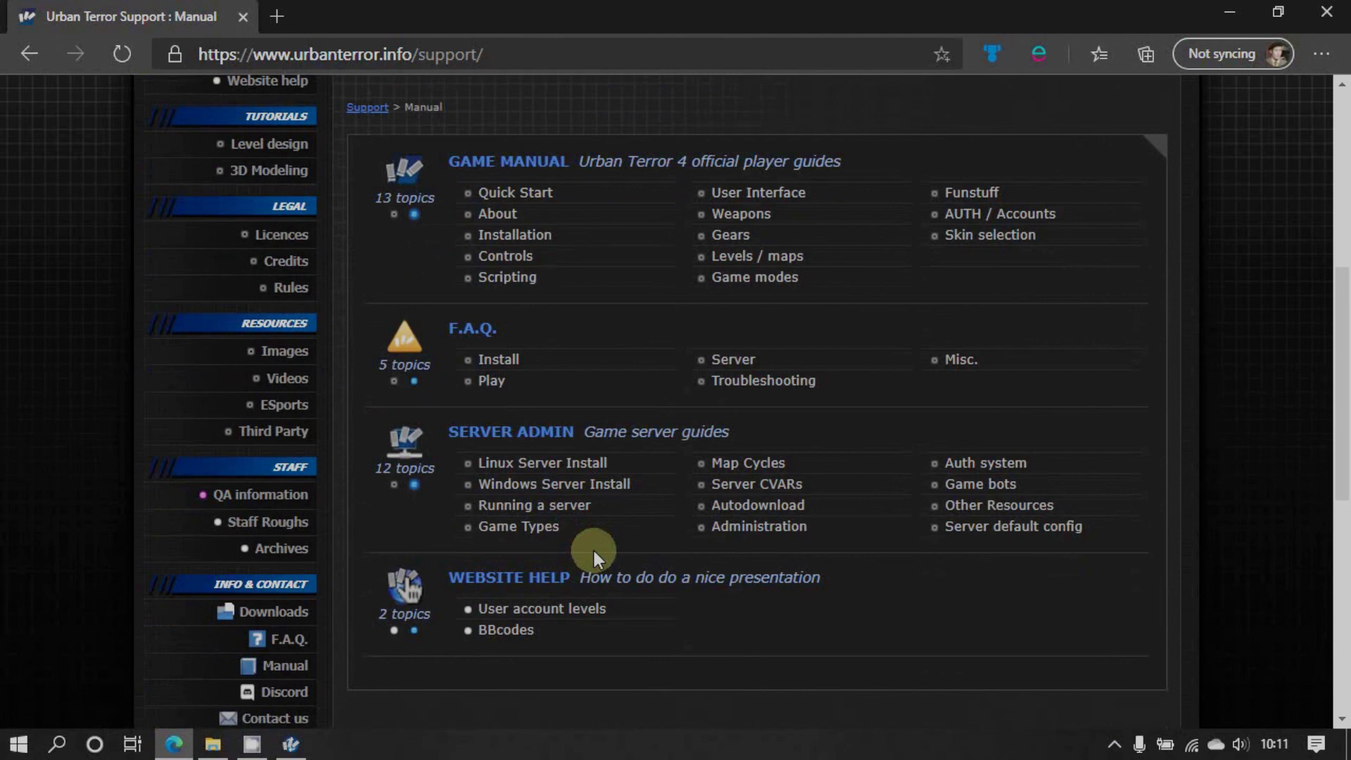
click(292, 744)
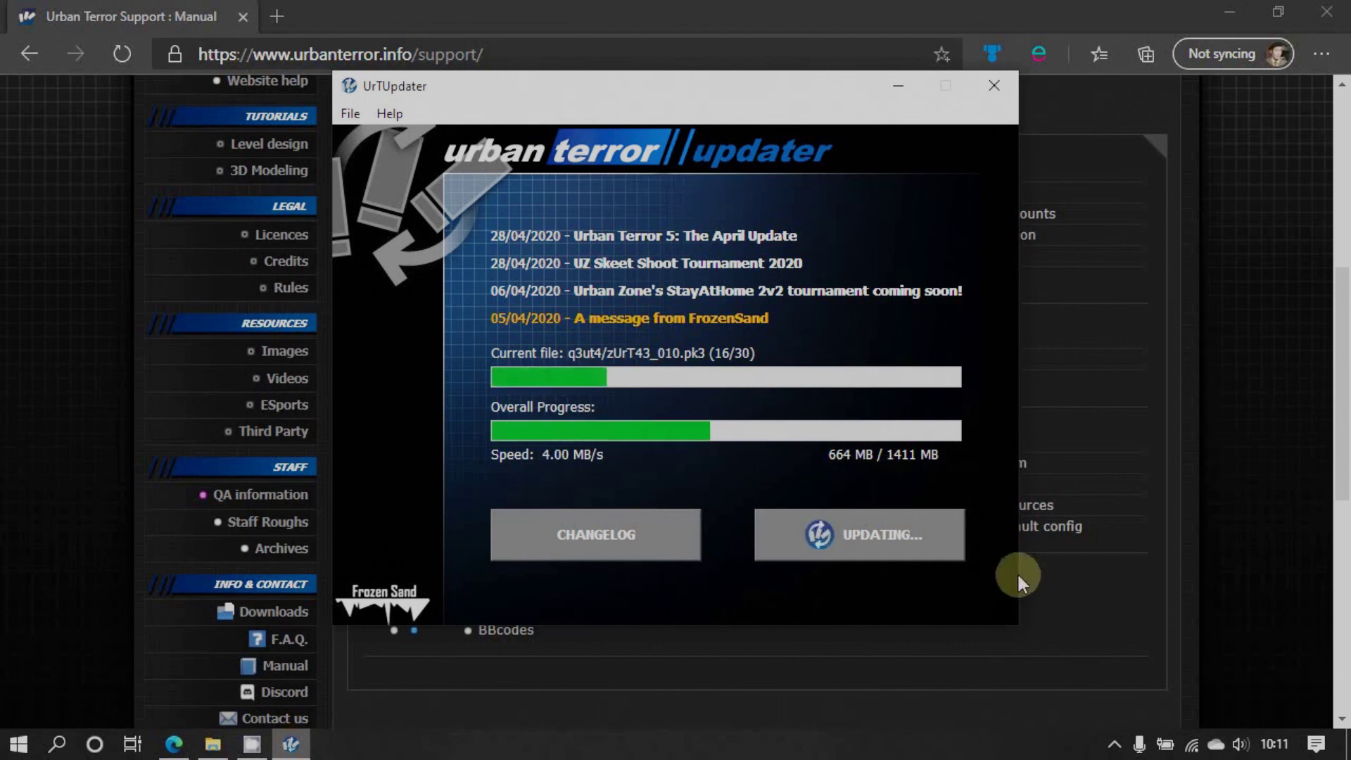
After UrTUpdater reports the game up to date, close the Discord window and the updater
click(1114, 744)
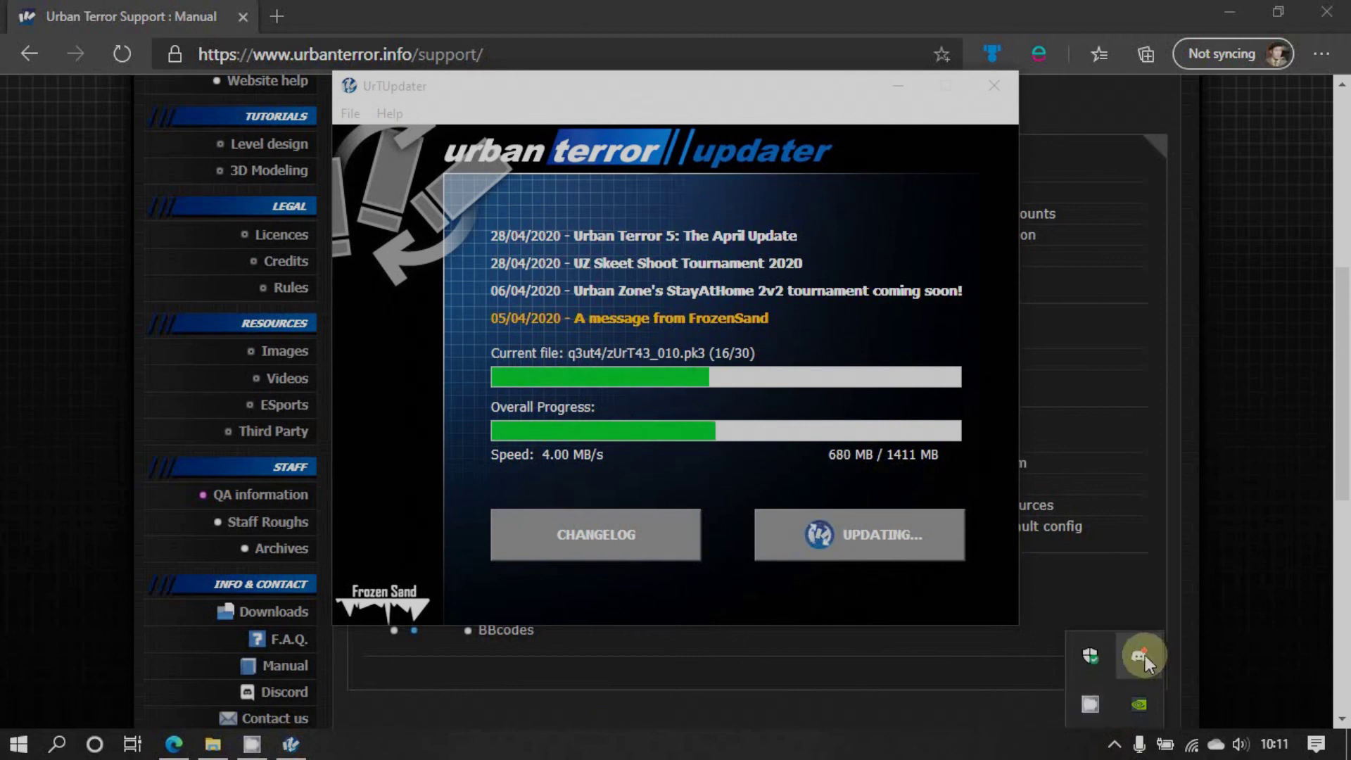
right_click(1090, 706)
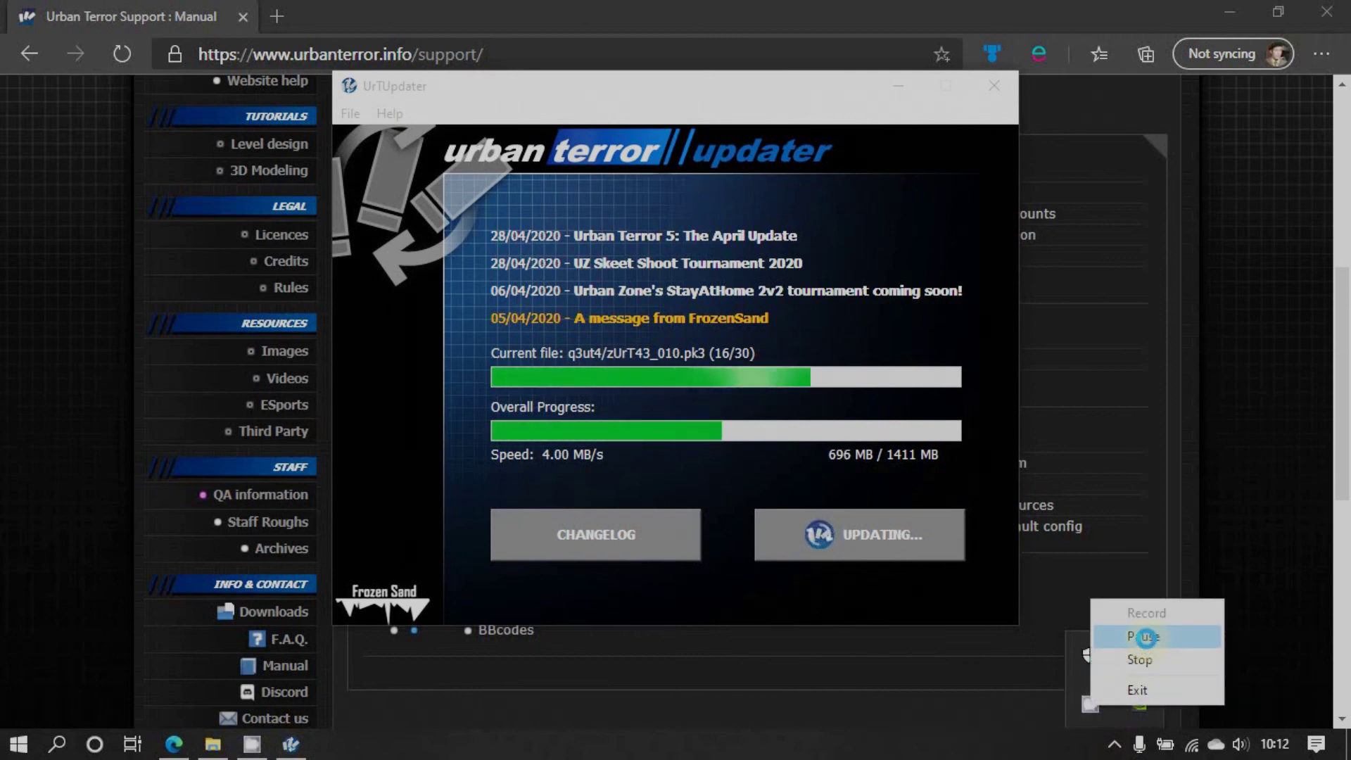
click(1145, 636)
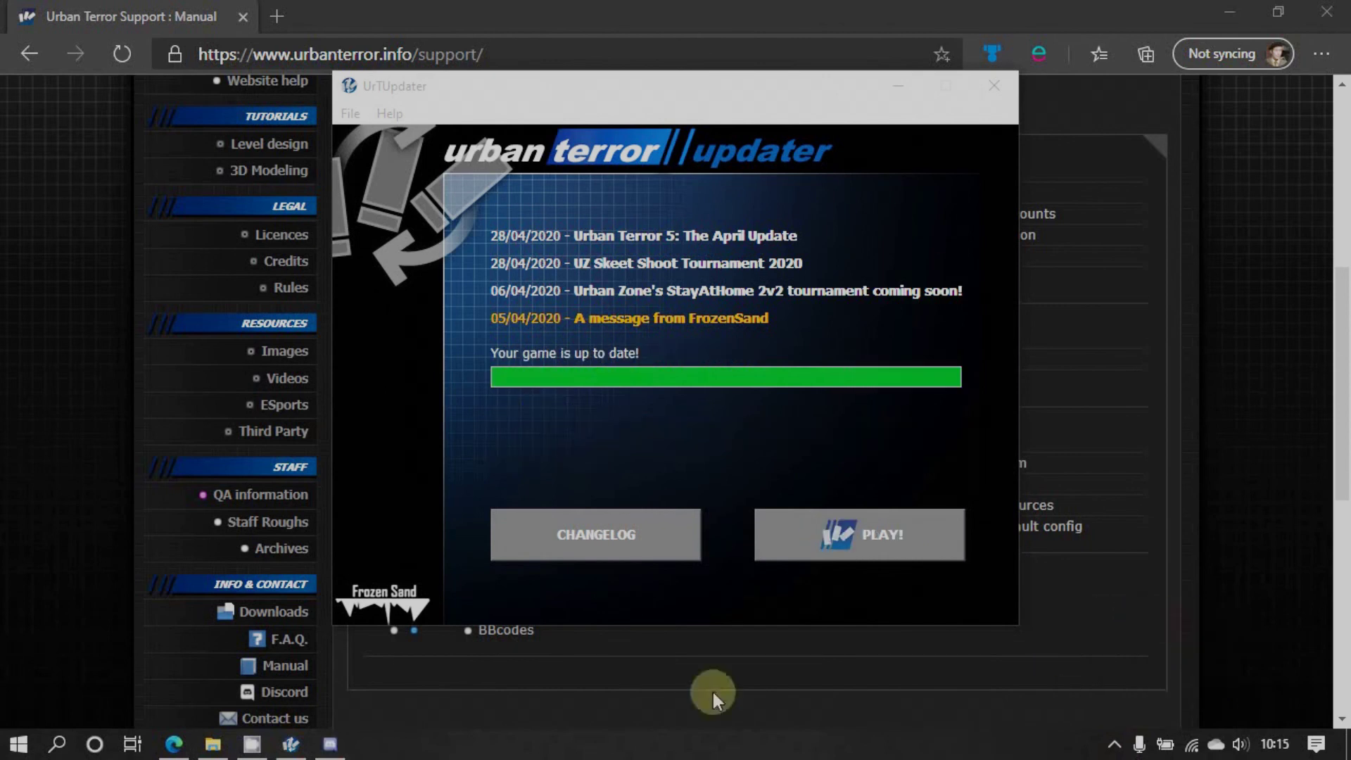
right_click(330, 745)
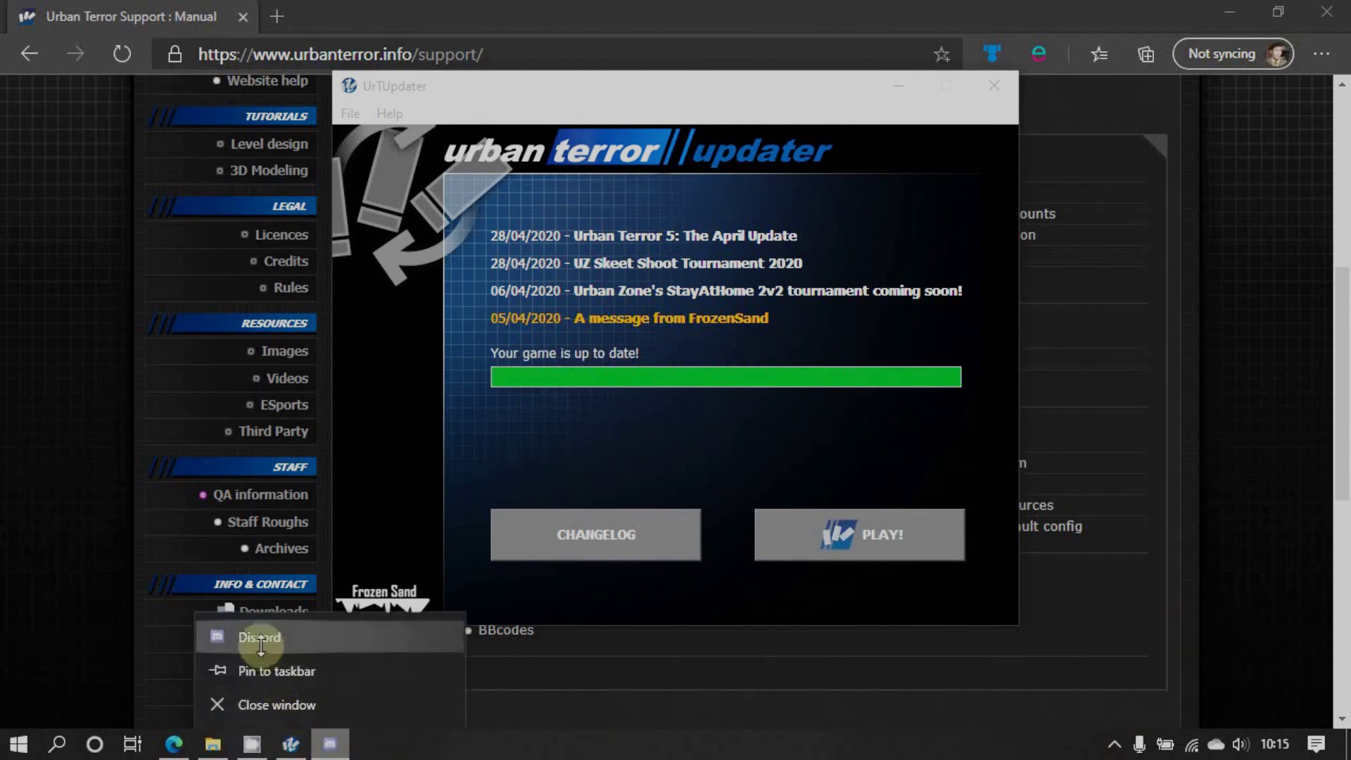
click(299, 704)
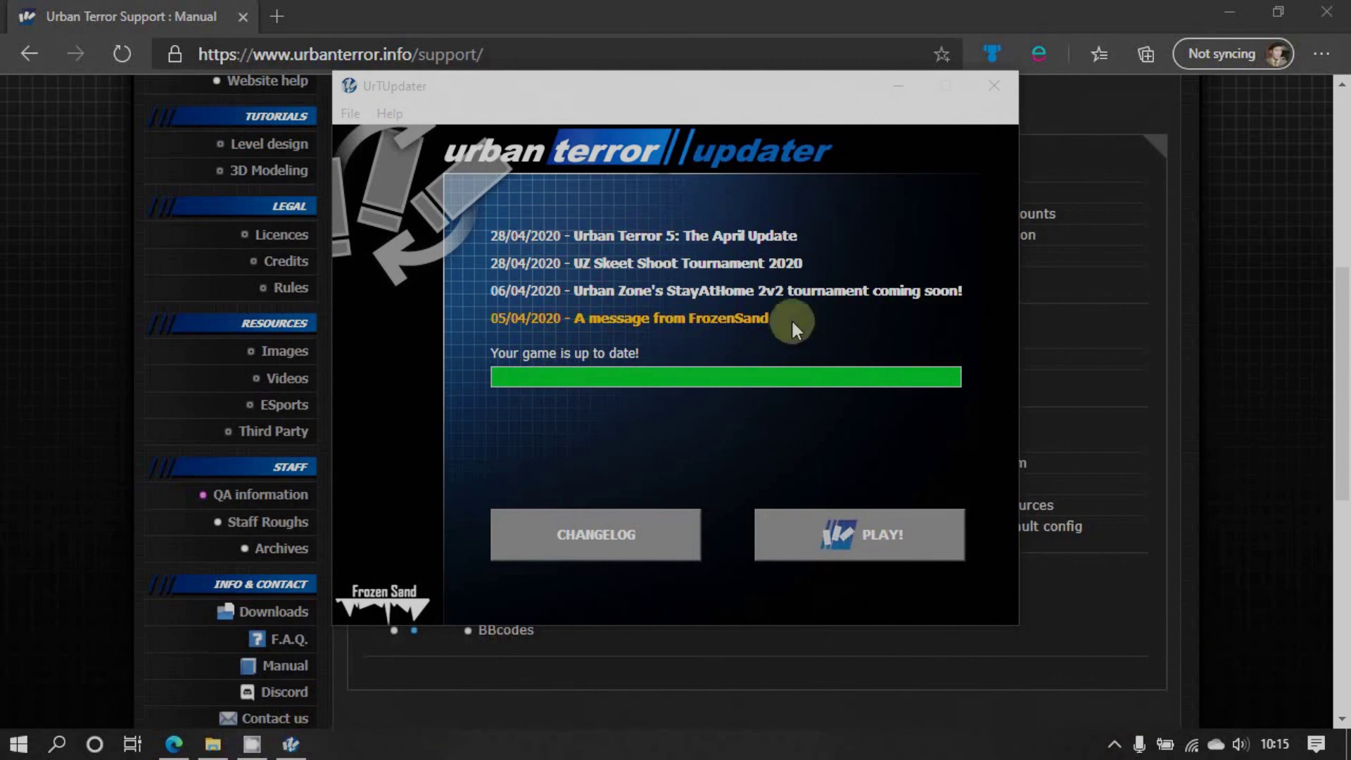
click(995, 88)
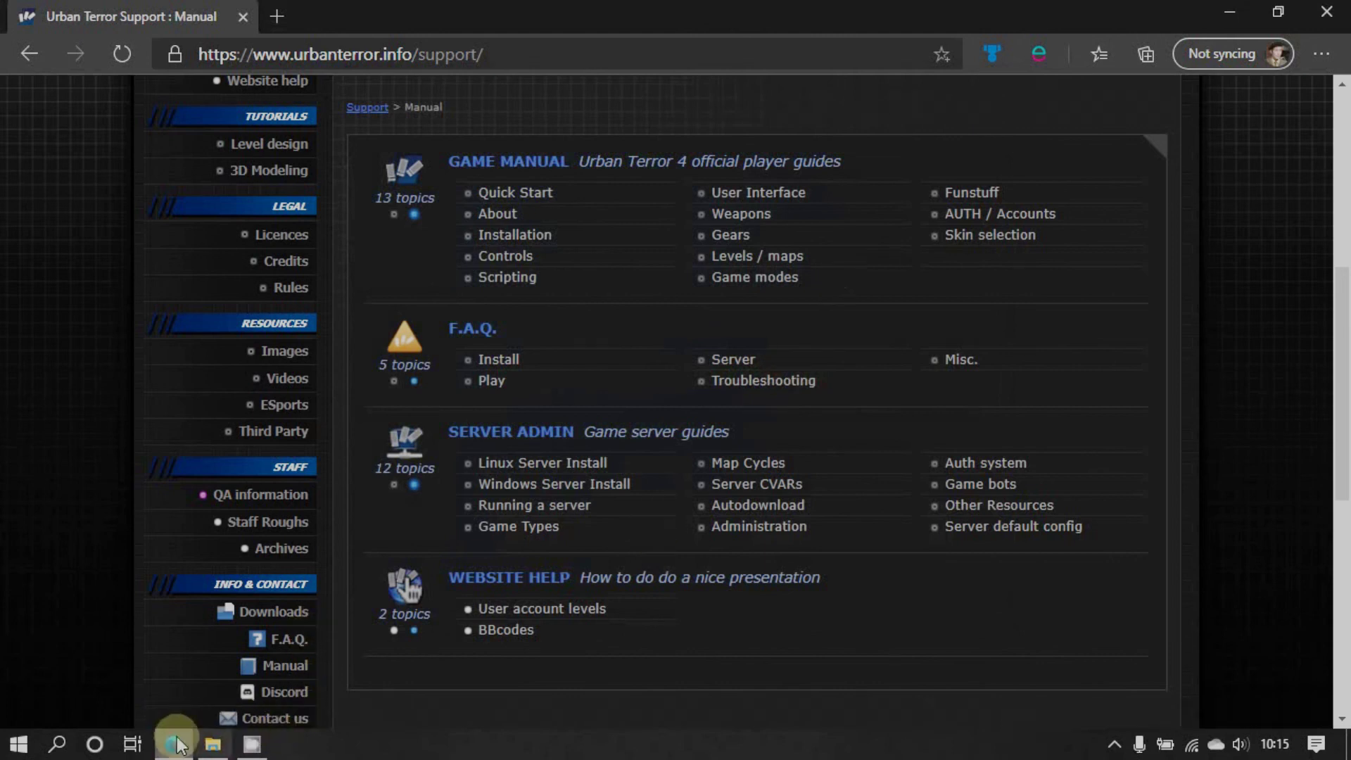
Bring up D:\UrTServer in File Explorer, higher on screen, with the navigation pane narrowed
click(213, 745)
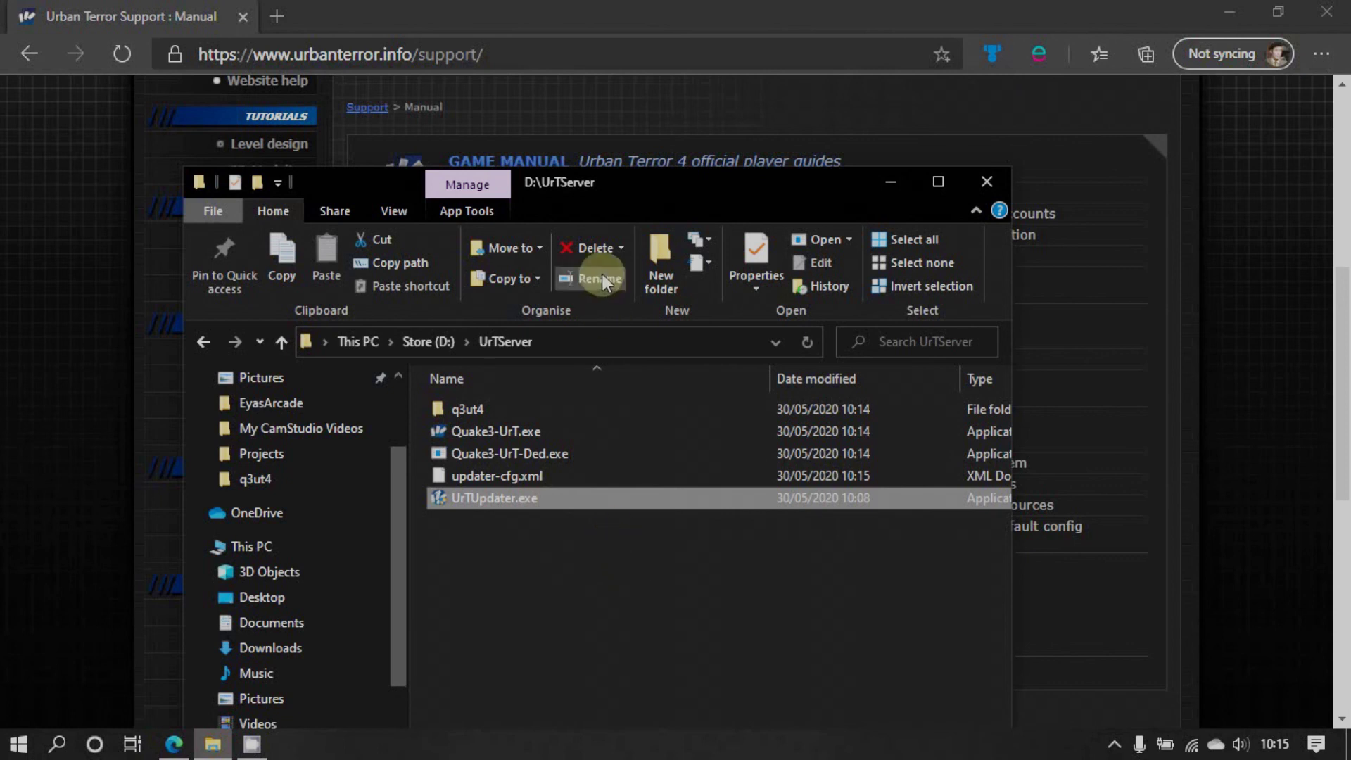
drag(619, 184, 645, 107)
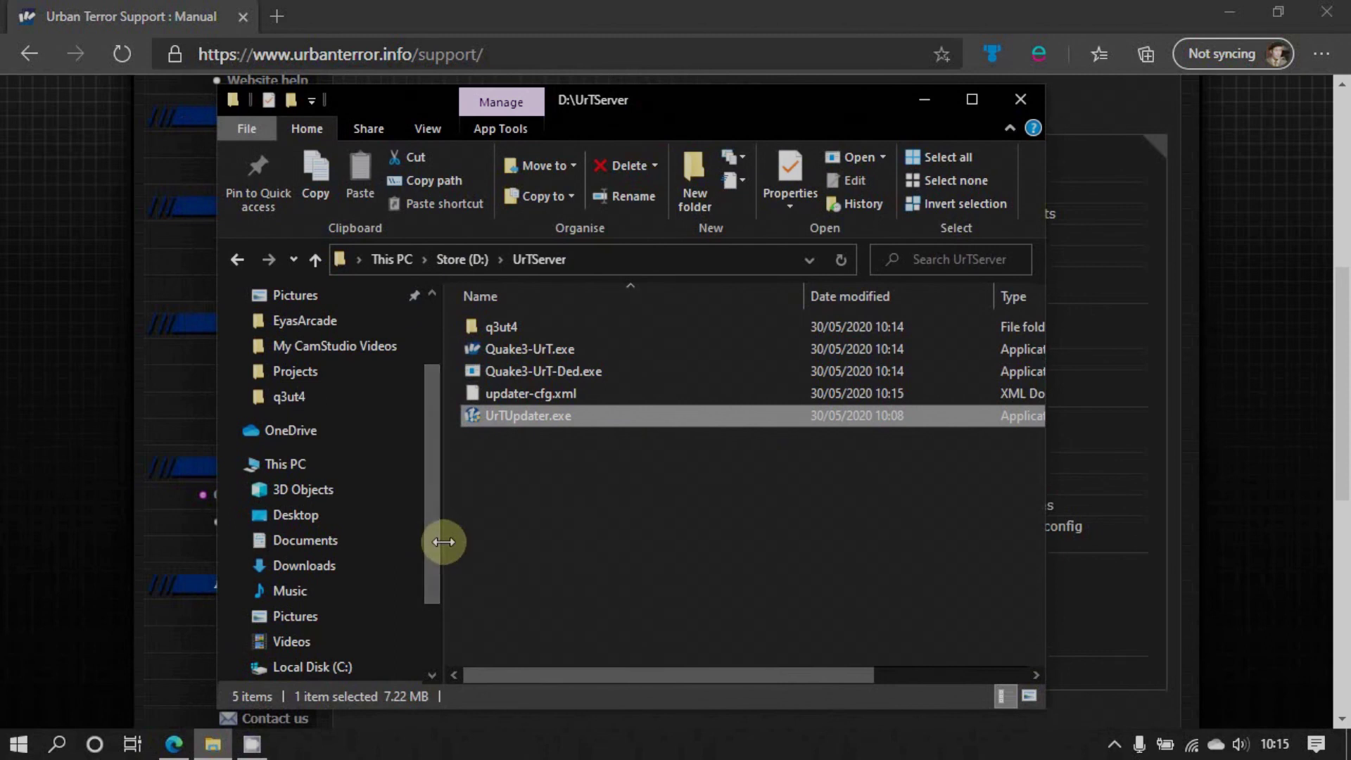
drag(443, 541, 270, 541)
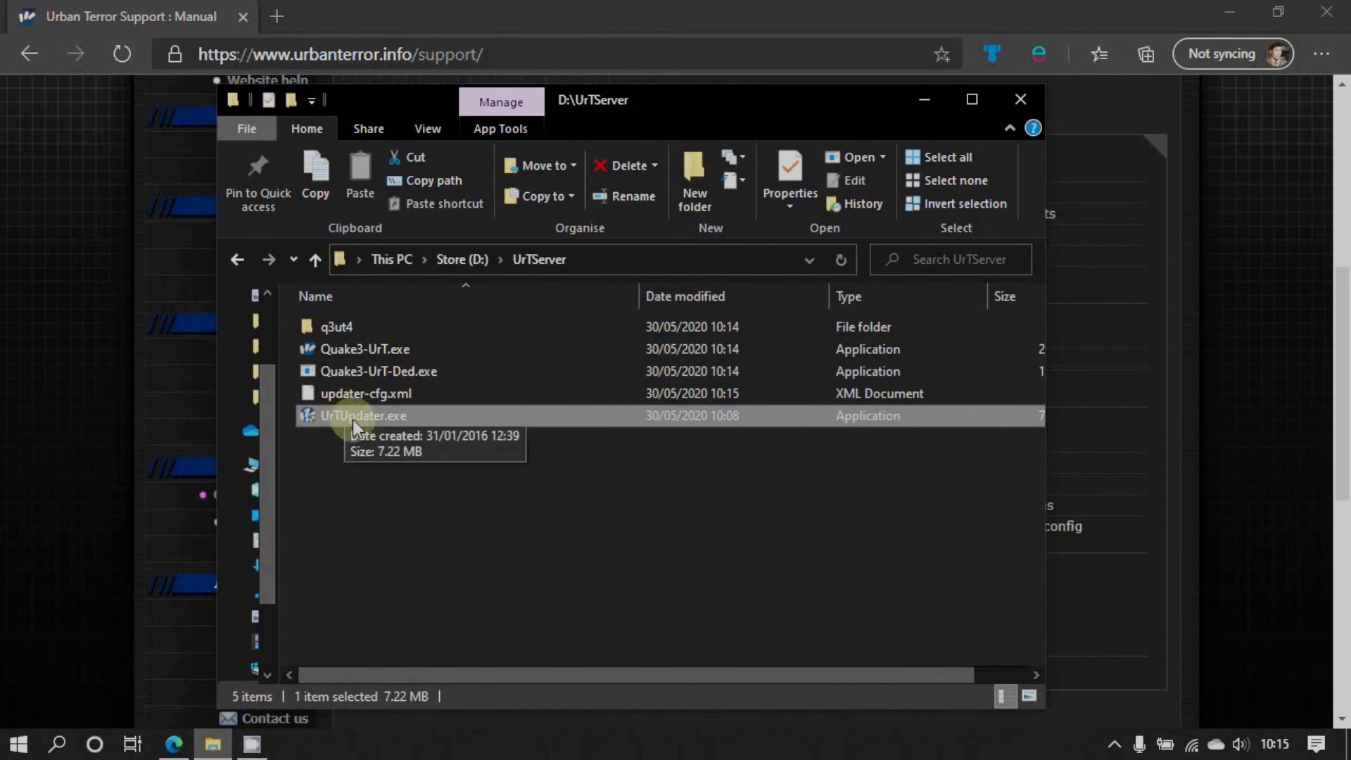
click(339, 349)
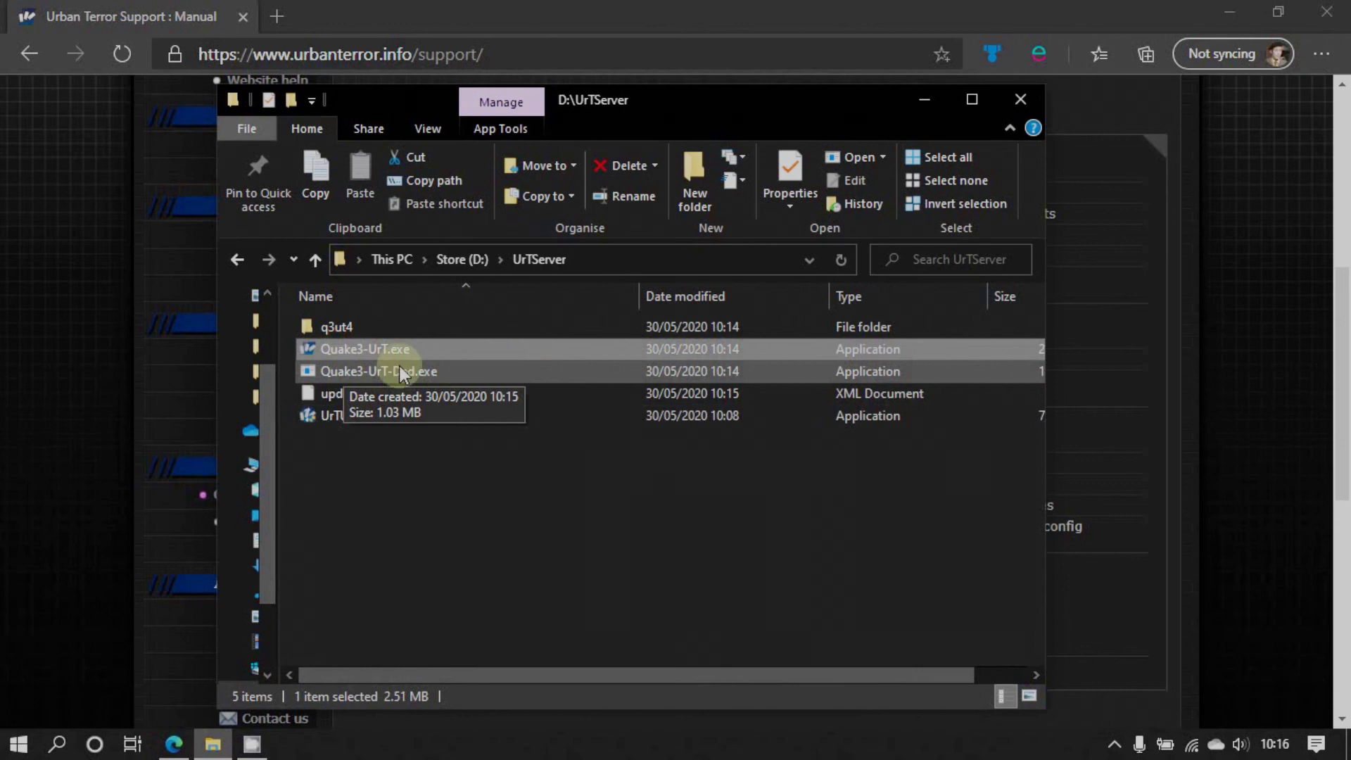
Minimize Edge, move Explorer to the right, and drag Quake3-UrT-Ded.exe onto the desktop
click(1229, 14)
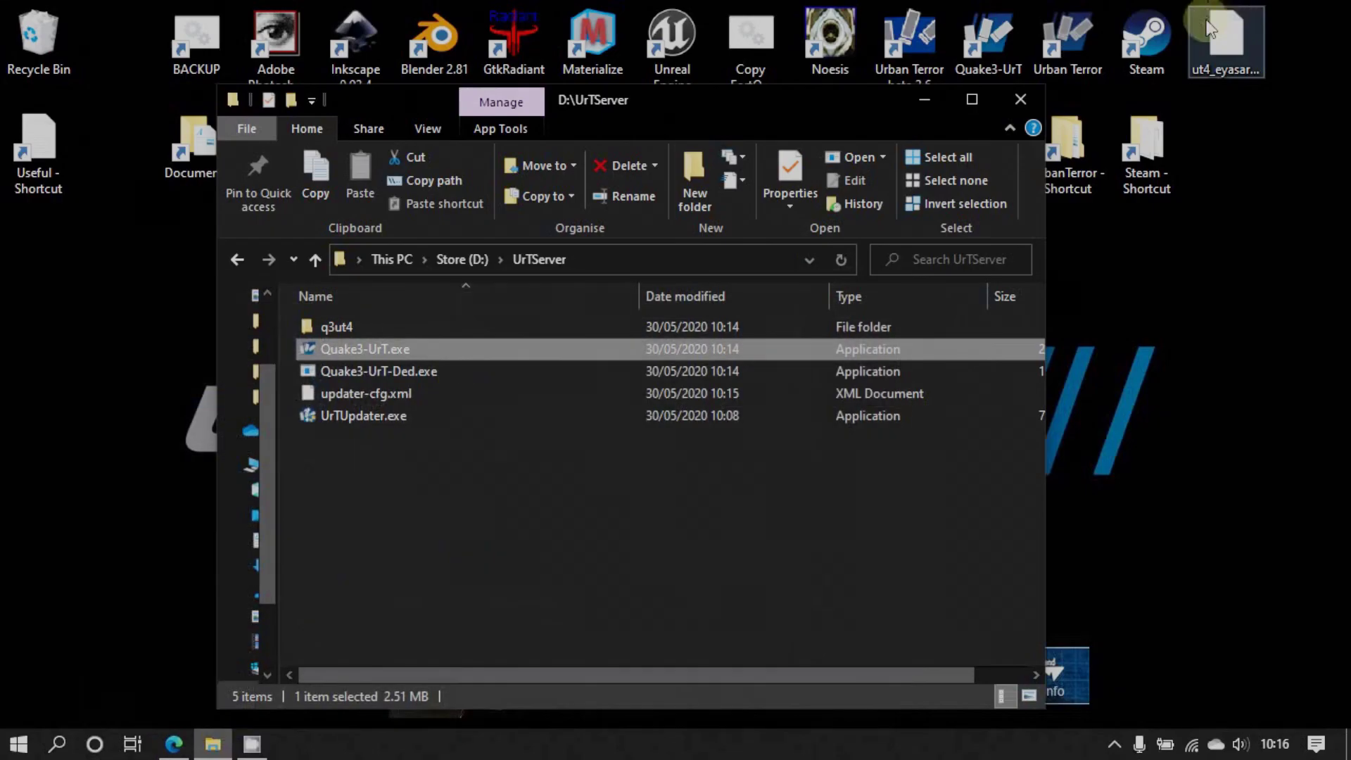
drag(683, 105, 889, 56)
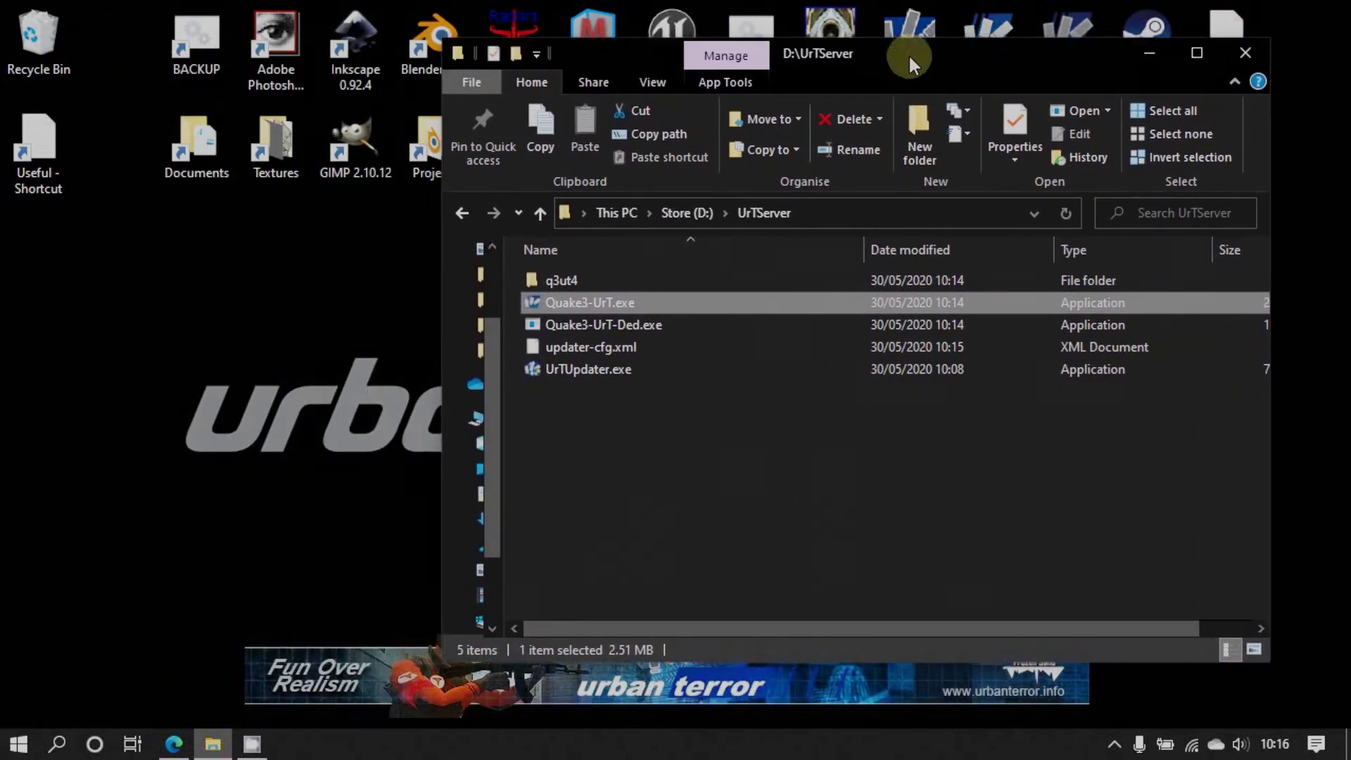
drag(586, 329, 226, 337)
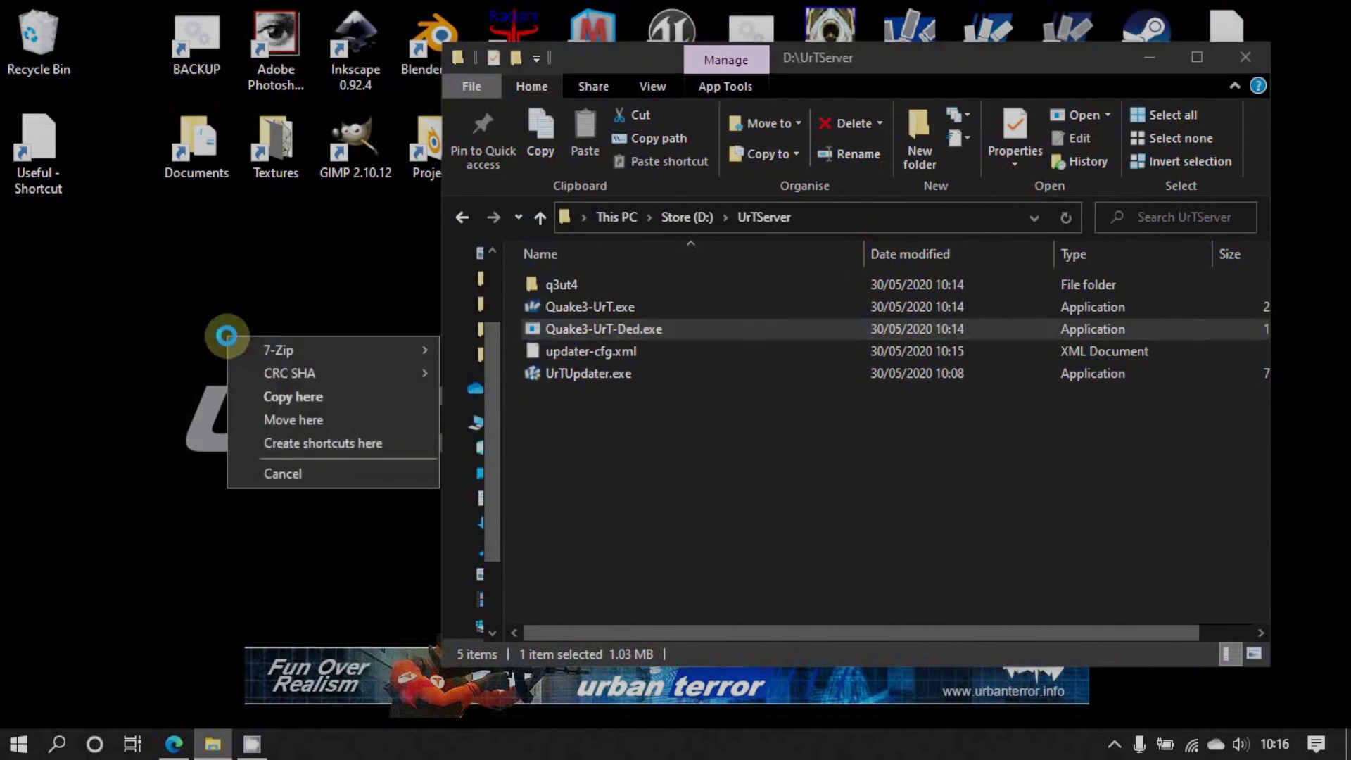
Drop a Quake3-UrT-Ded.exe shortcut on the desktop and rename it from its default to 'UrT Server'
click(270, 439)
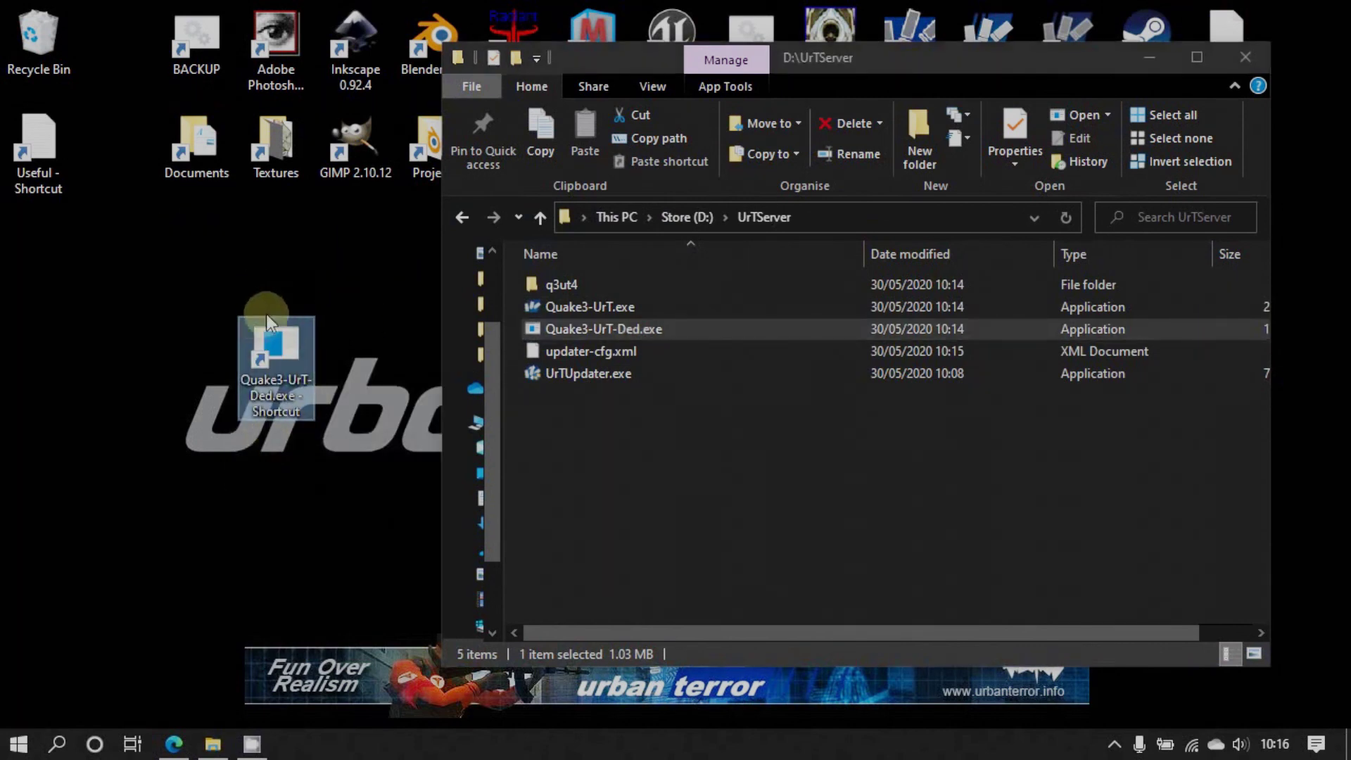
right_click(270, 341)
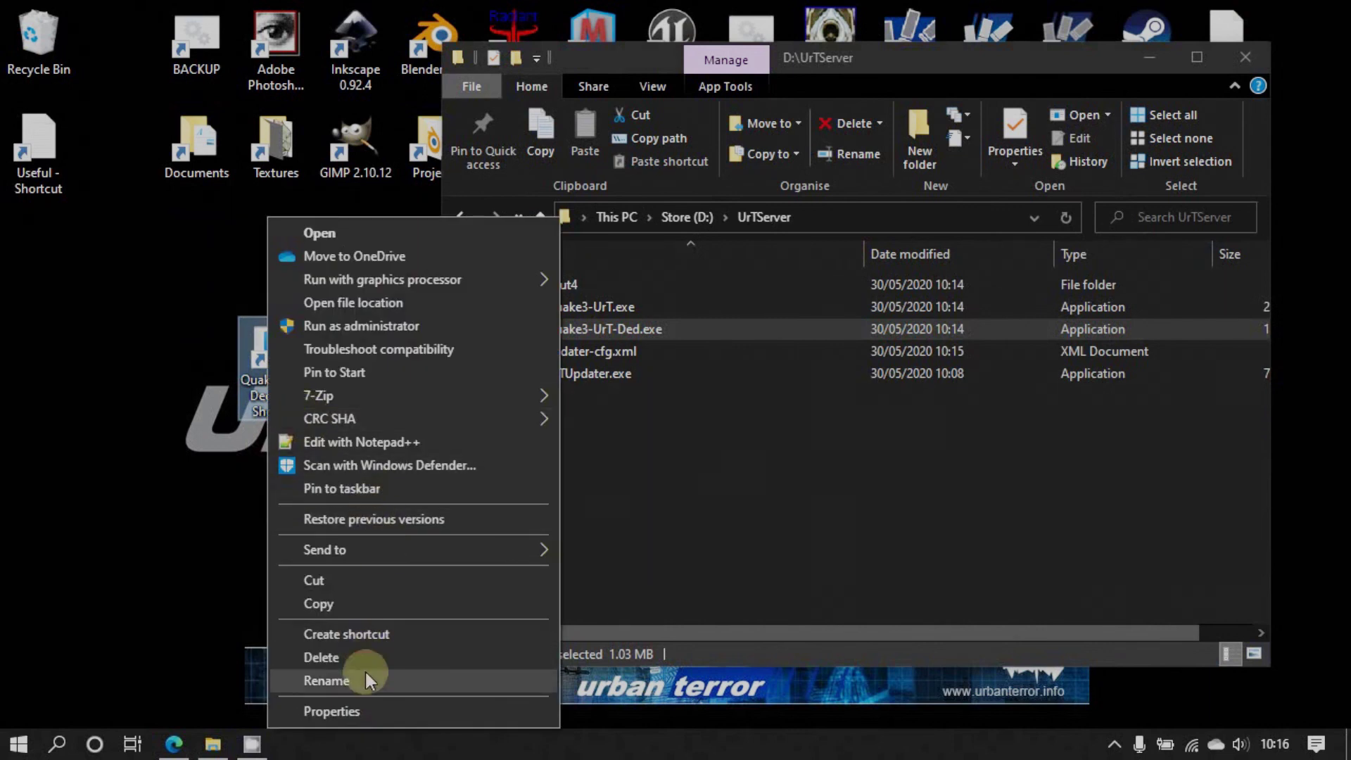
click(362, 678)
click(309, 413)
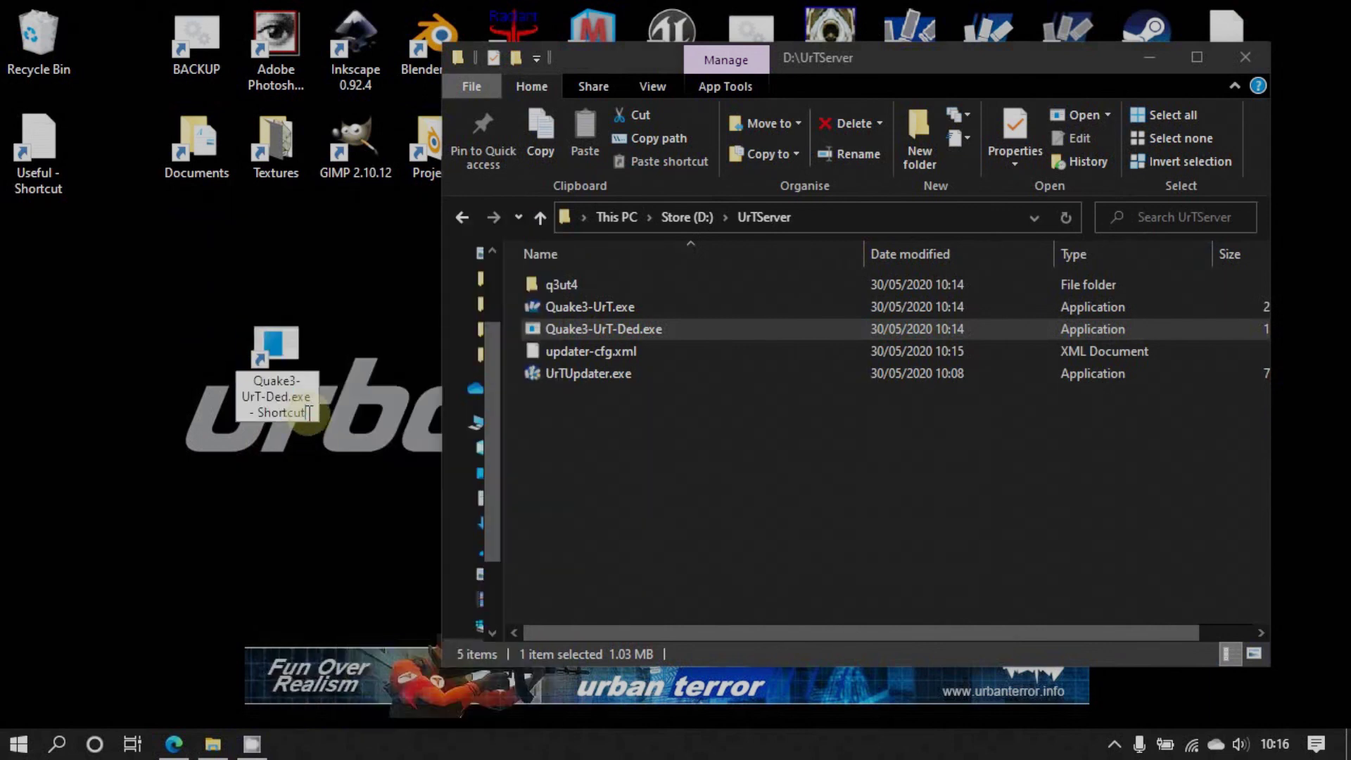
key(BackSpace)
key(BackSpace)
key(BackSpace)
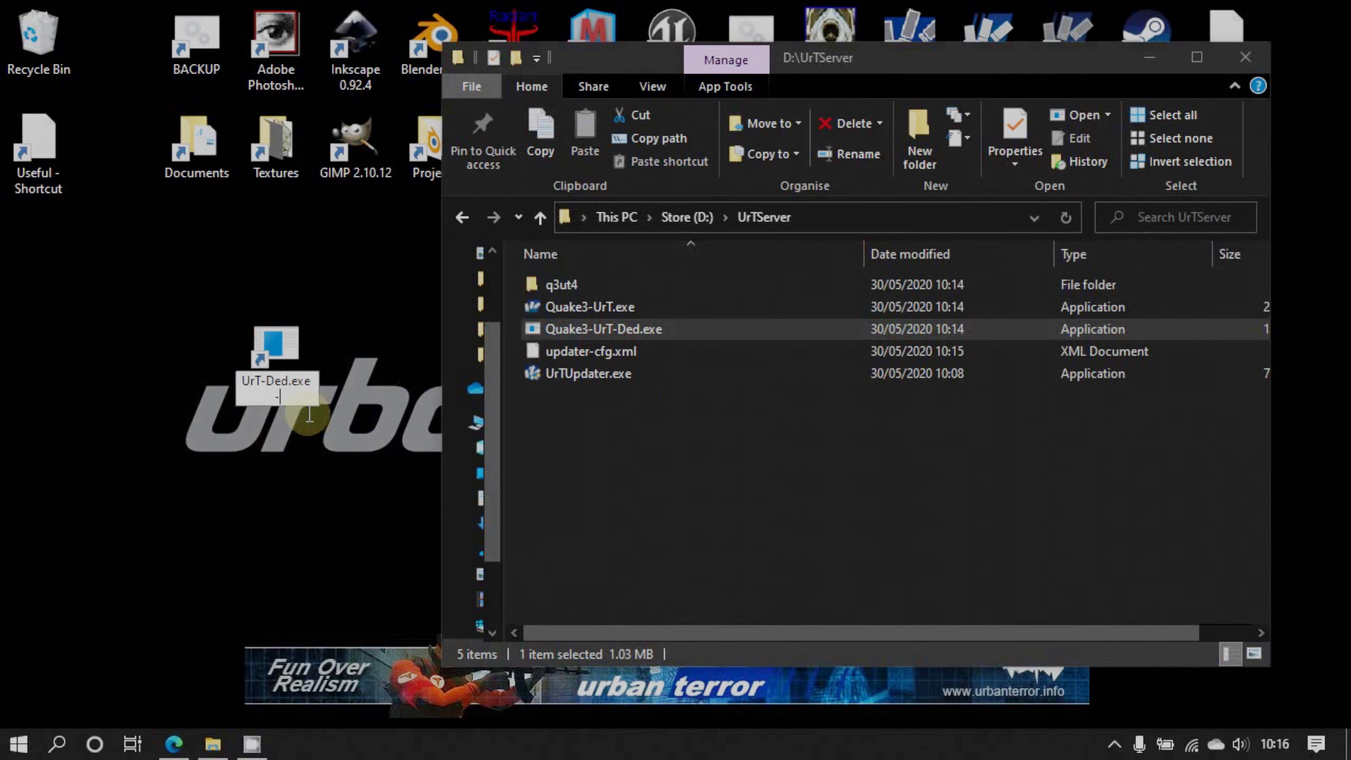
key(BackSpace)
key(BackSpace)
key(BackSpace)
key(BackSpace)
key(BackSpace)
key(BackSpace)
key(BackSpace)
key(BackSpace)
key(BackSpace)
key(BackSpace)
key(BackSpace)
key(BackSpace)
key(BackSpace)
key(BackSpace)
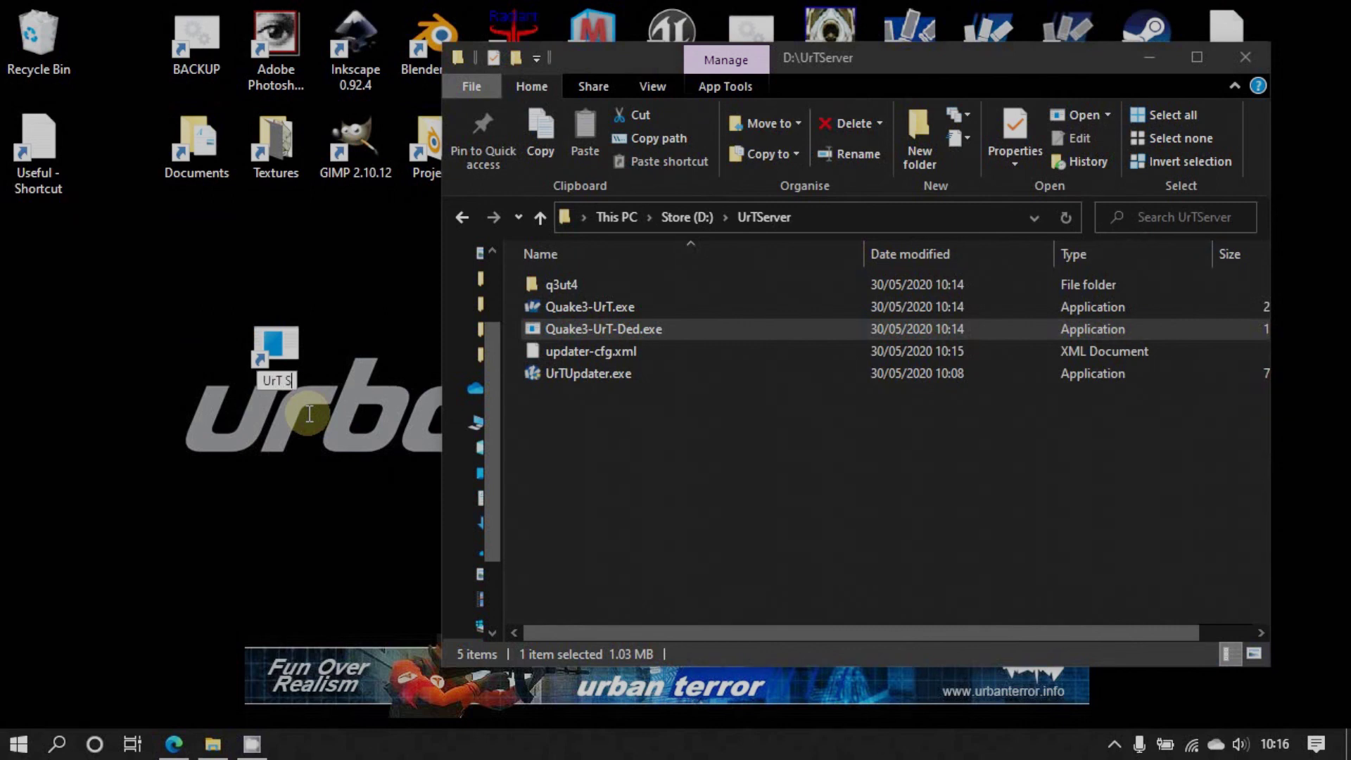
text(UrT Server)
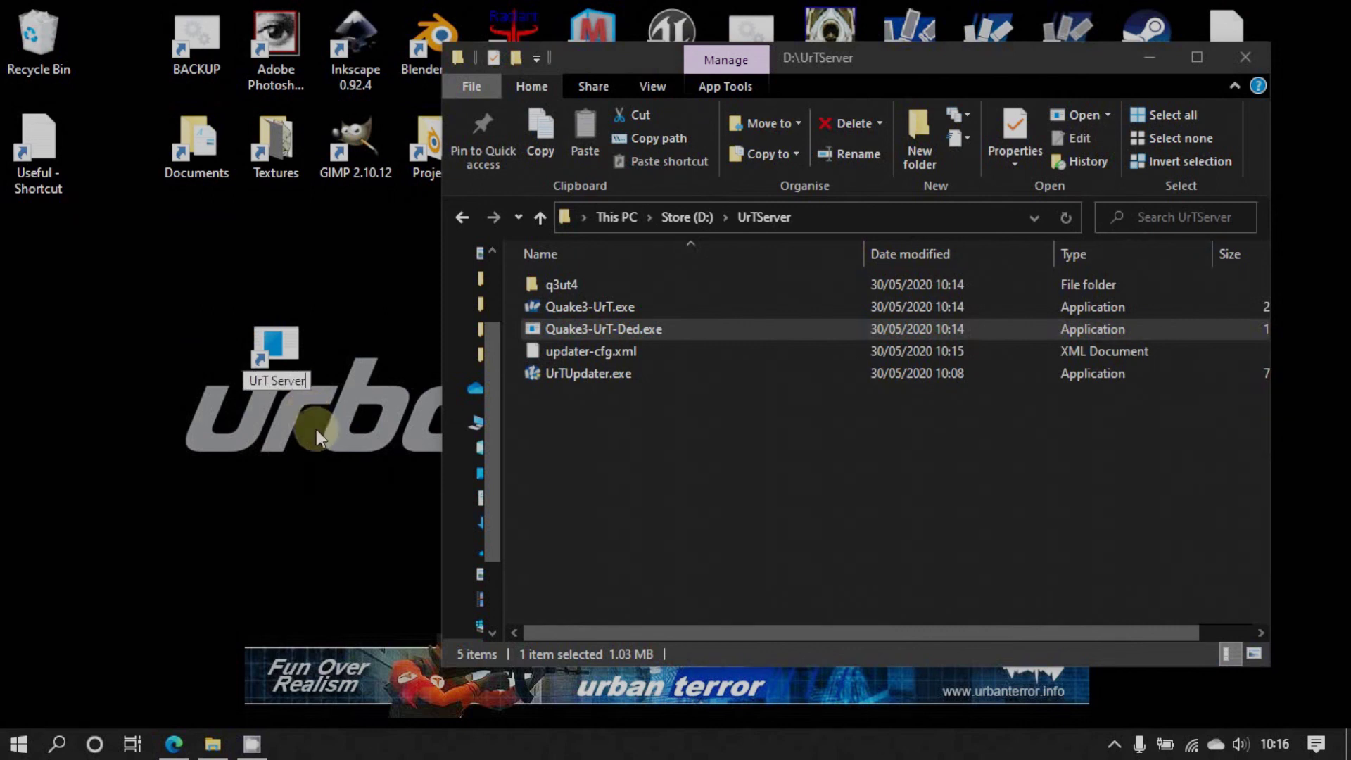
key(Return)
right_click(284, 298)
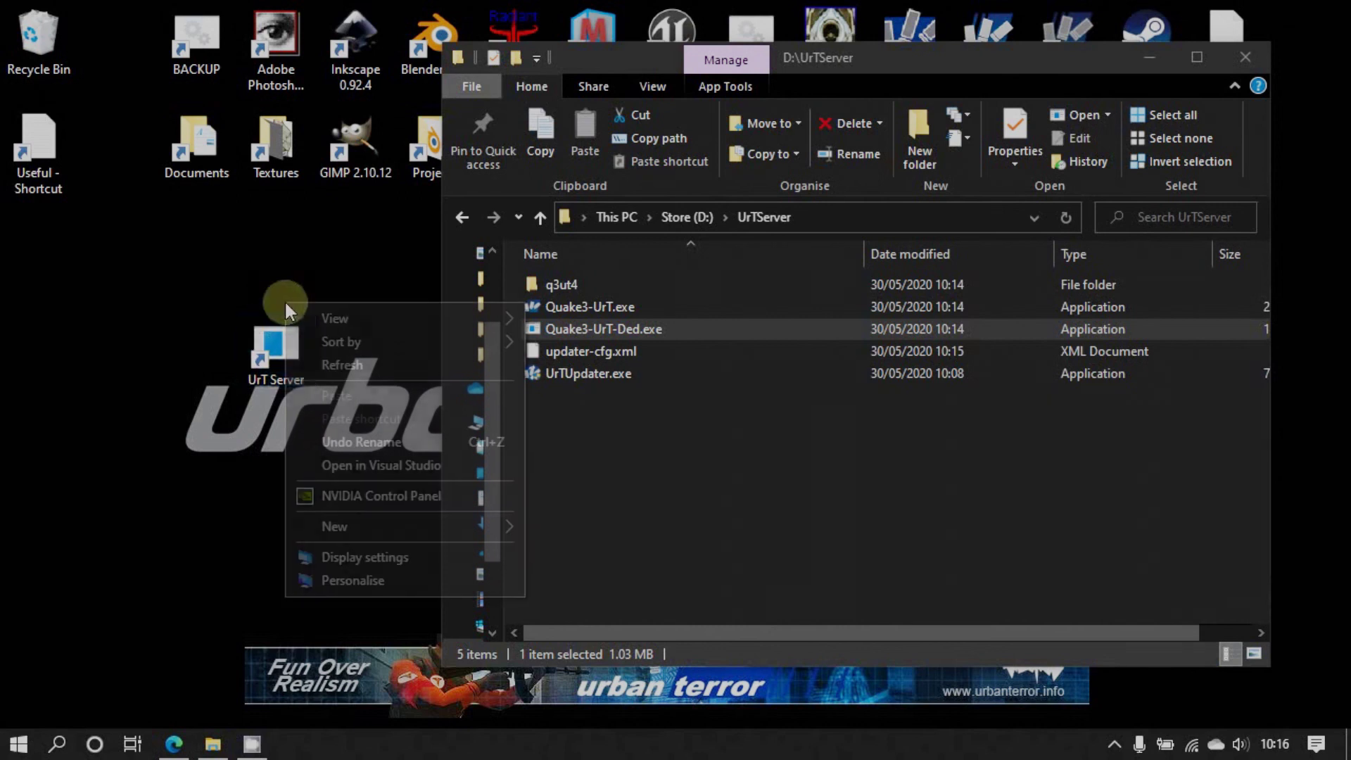
right_click(274, 345)
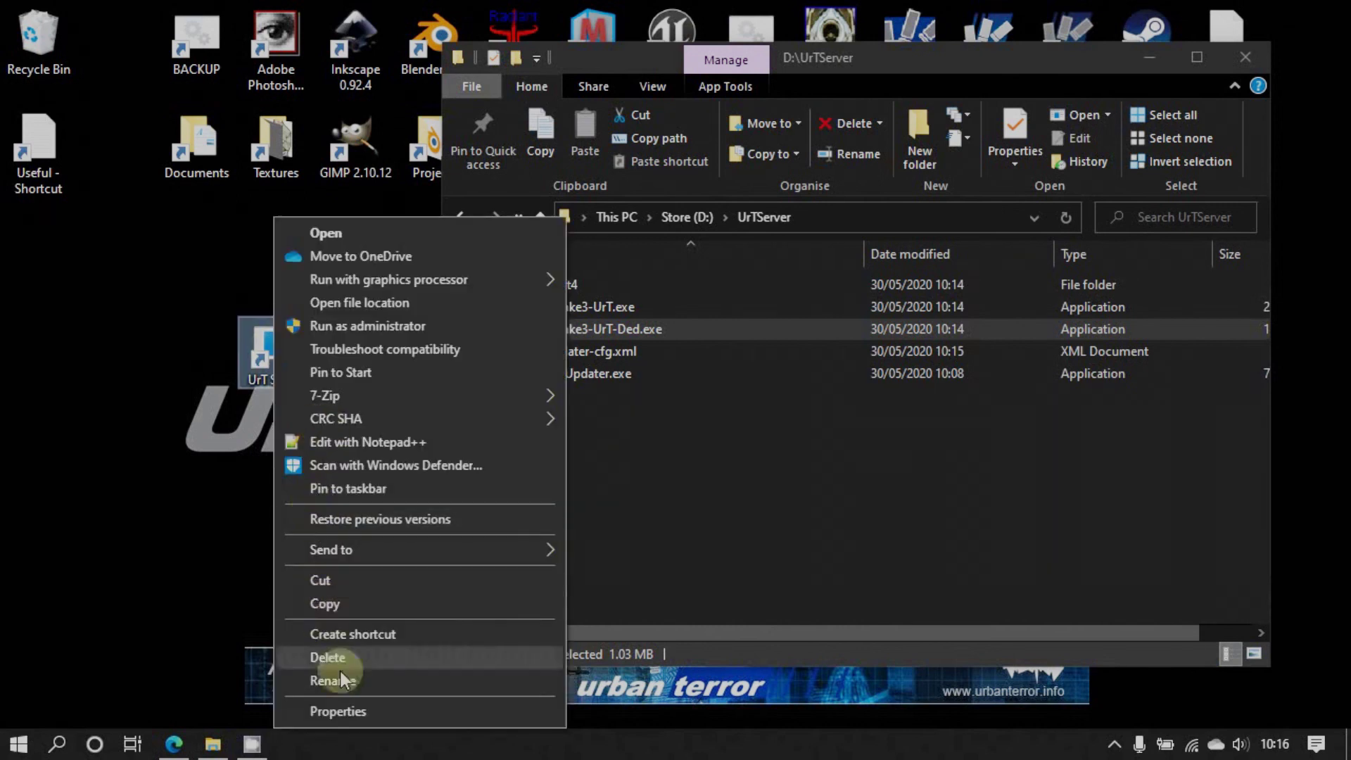
In the UrT Server shortcut's properties, start changing its icon and browse for another icon file
click(348, 711)
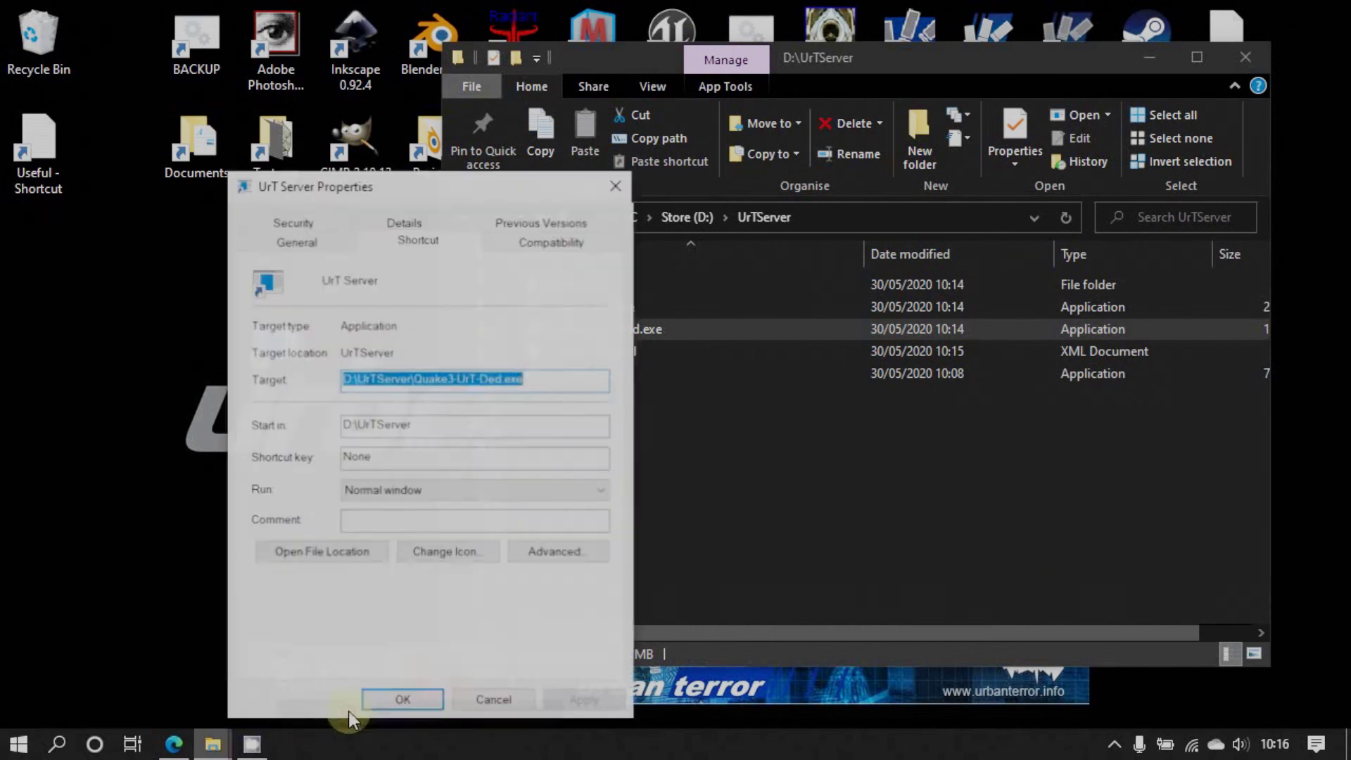
click(453, 554)
click(818, 391)
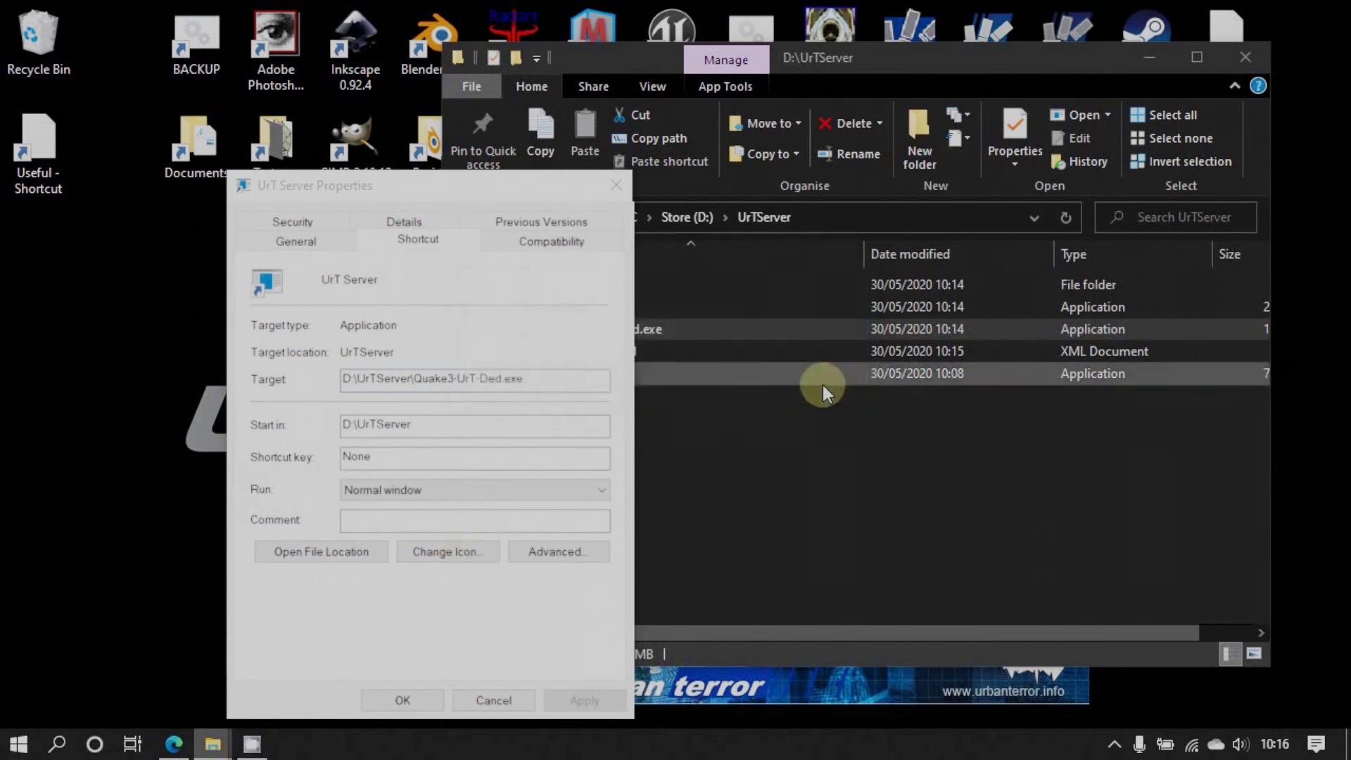
click(529, 342)
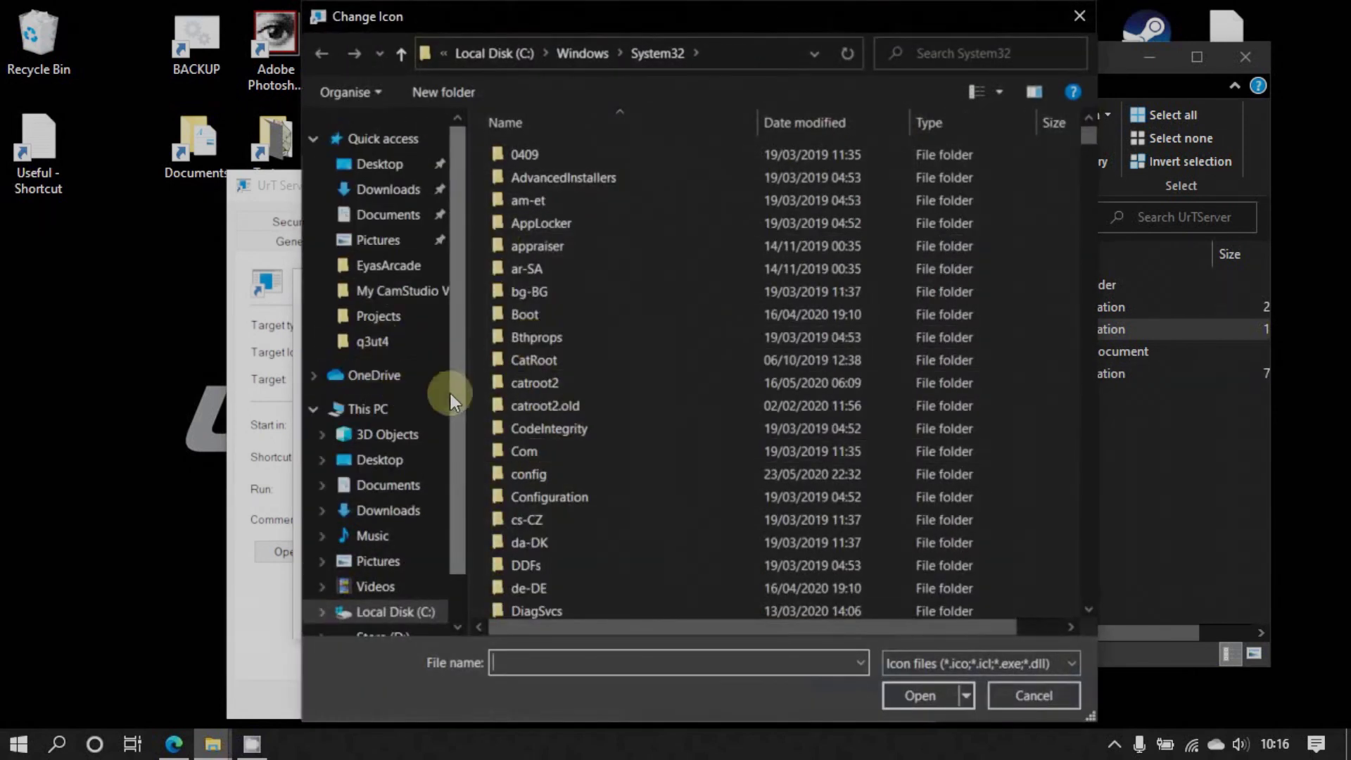
Use Quake3-UrT.exe from D:\UrTServer as the shortcut icon, apply it, and drag the shortcut left
drag(452, 395, 455, 462)
click(385, 566)
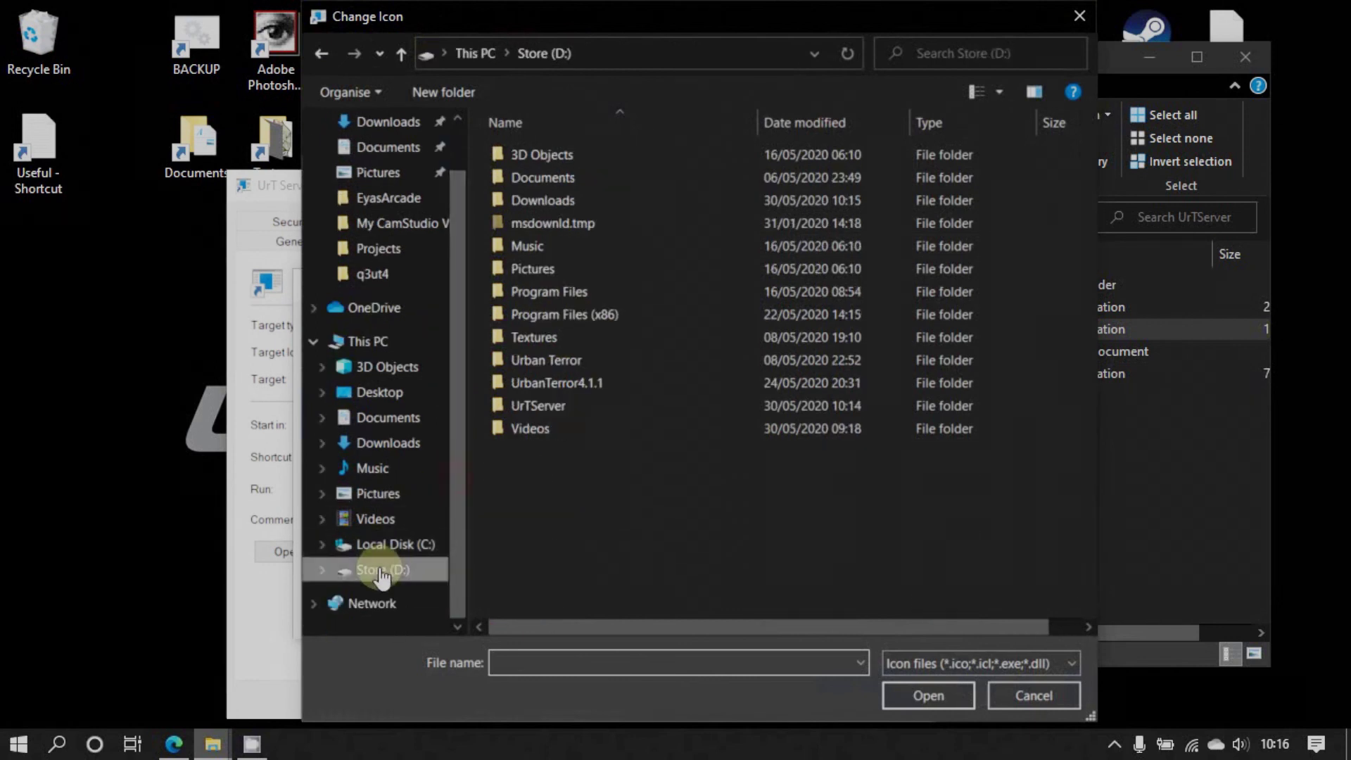
click(538, 411)
double_click(538, 411)
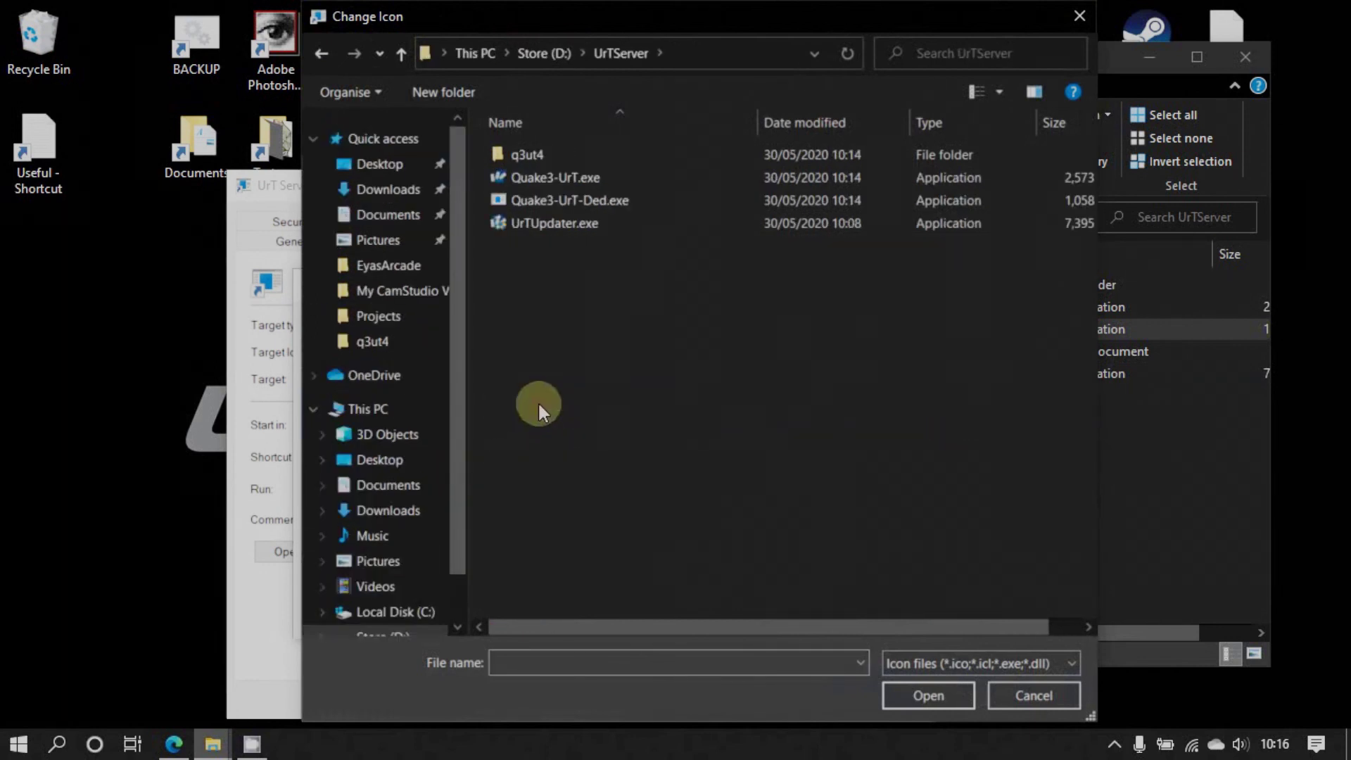
click(530, 181)
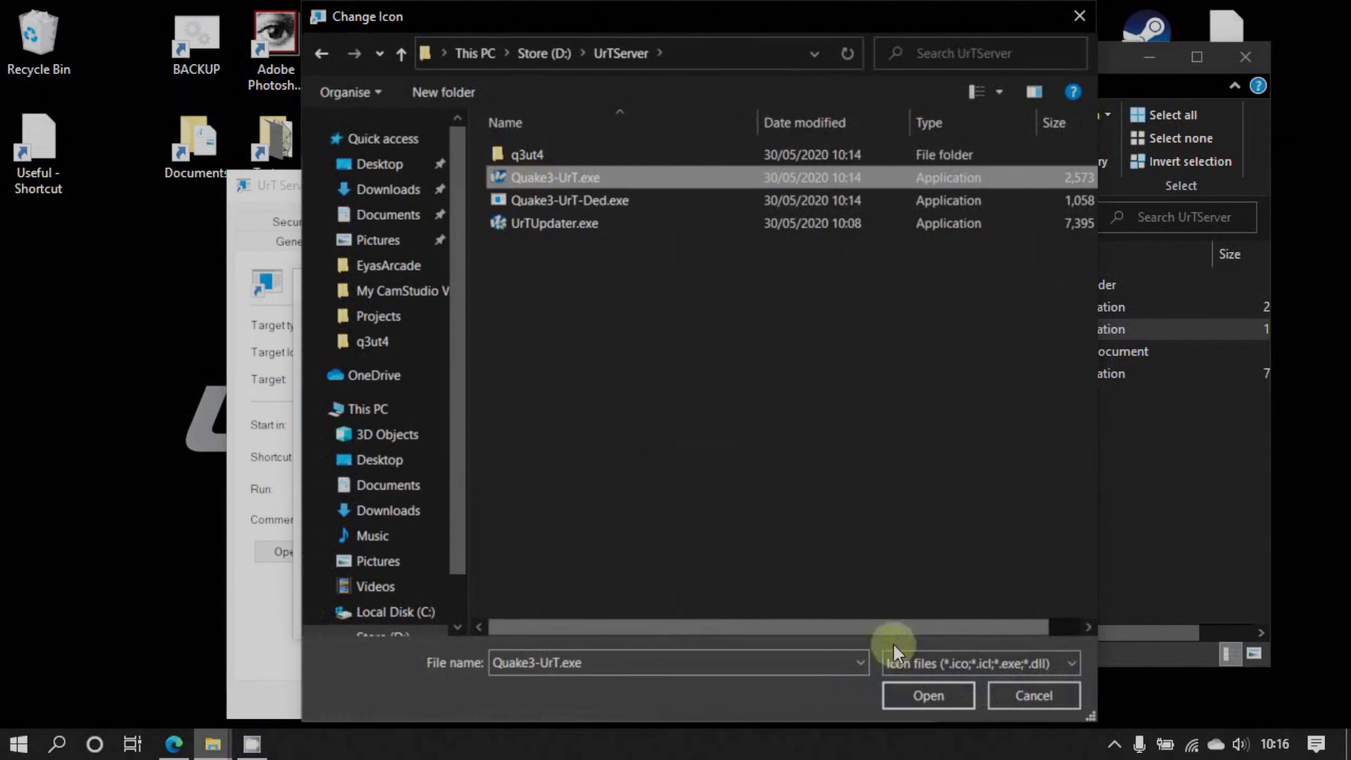
click(928, 694)
click(467, 623)
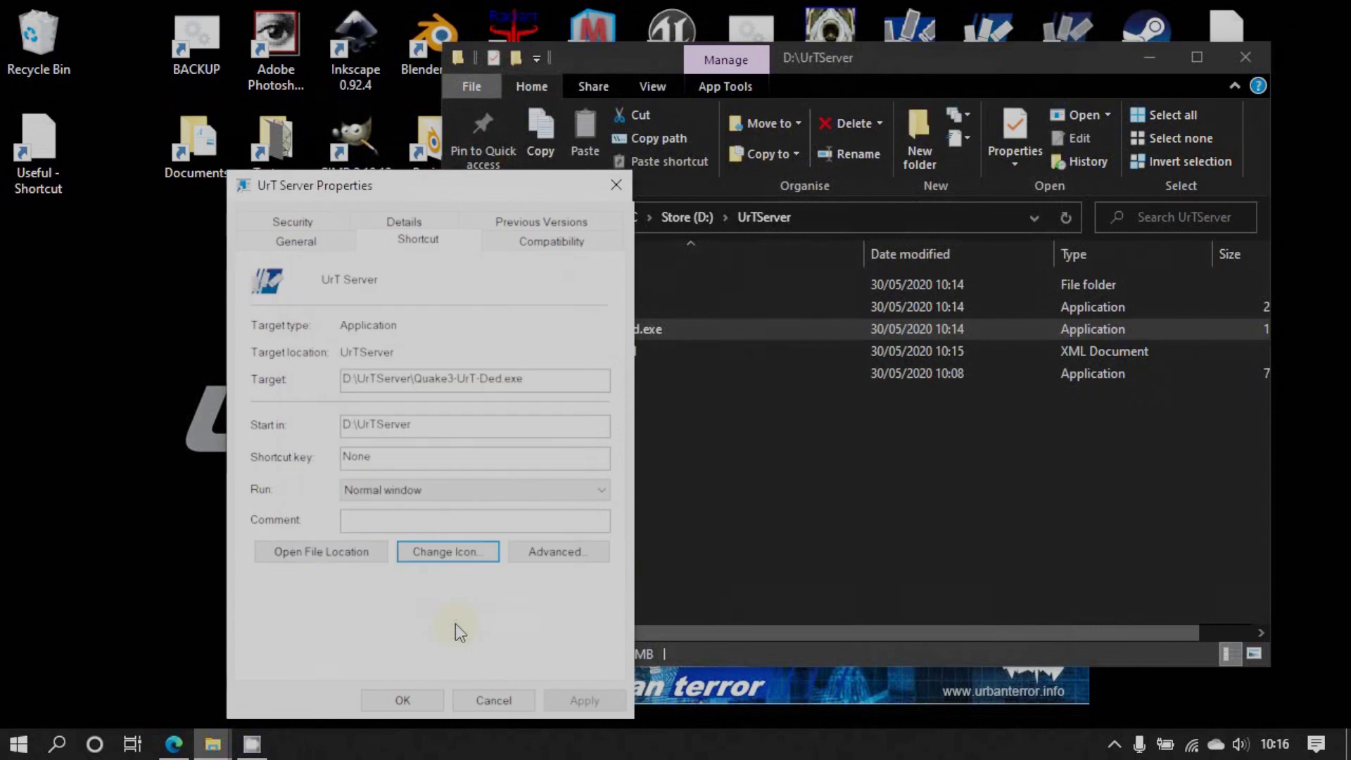
click(569, 699)
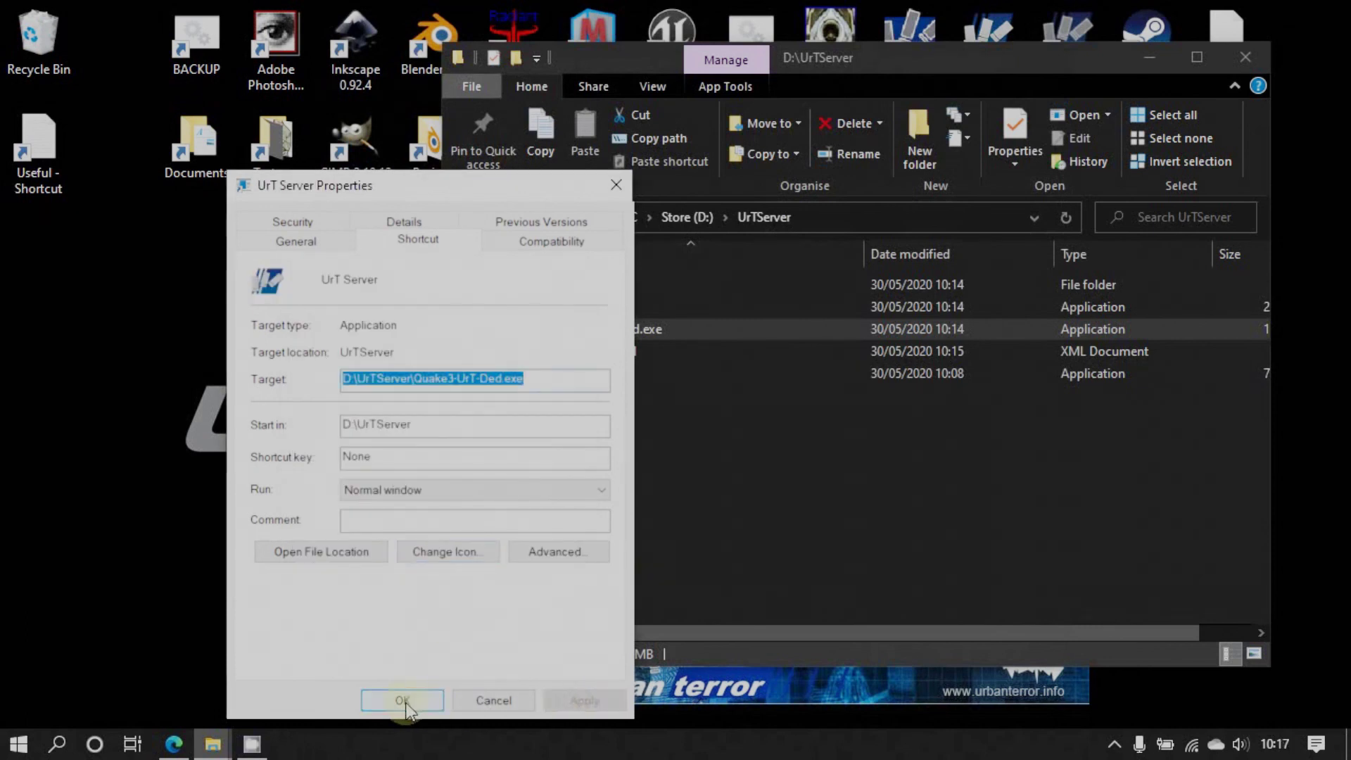
click(403, 701)
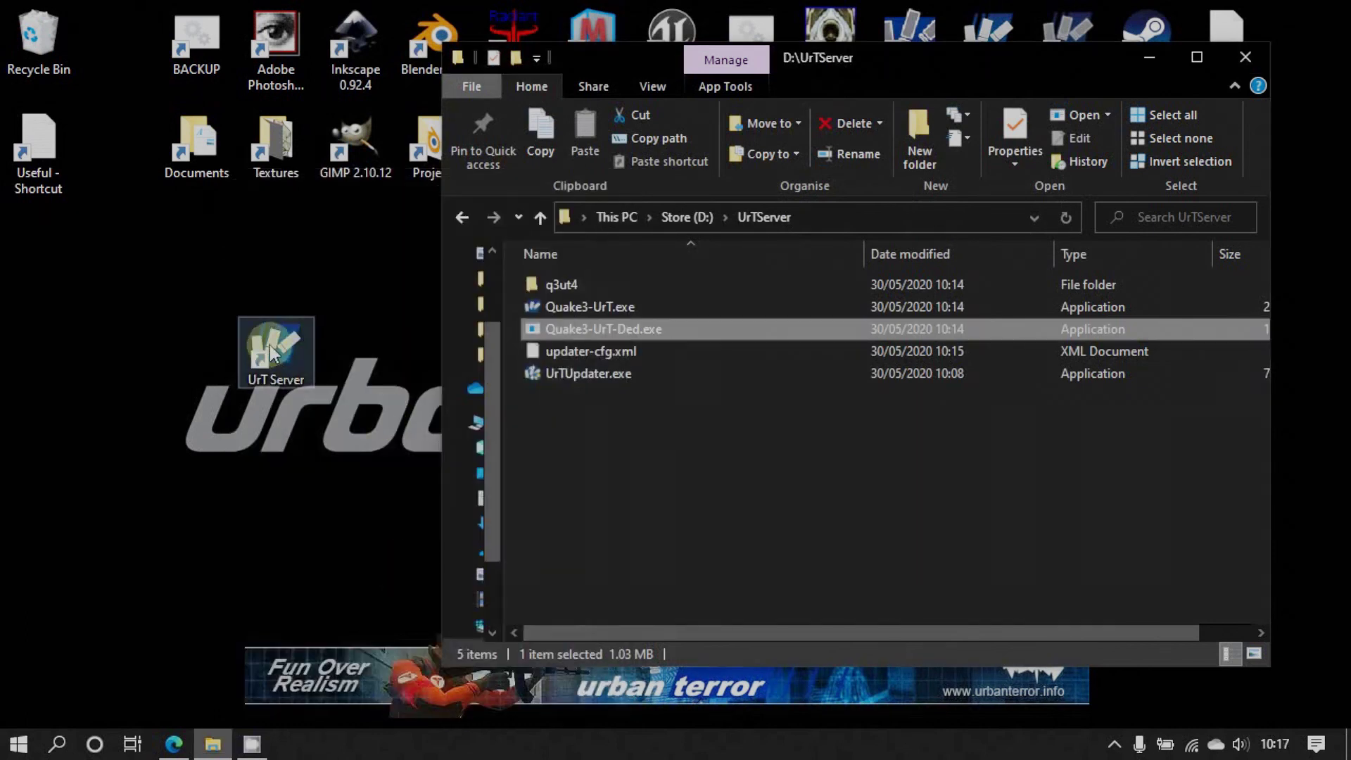
drag(271, 354, 86, 391)
Put the UrT Server shortcut at the desktop's left edge and open q3ut4 to view its 28 items
drag(116, 463, 113, 346)
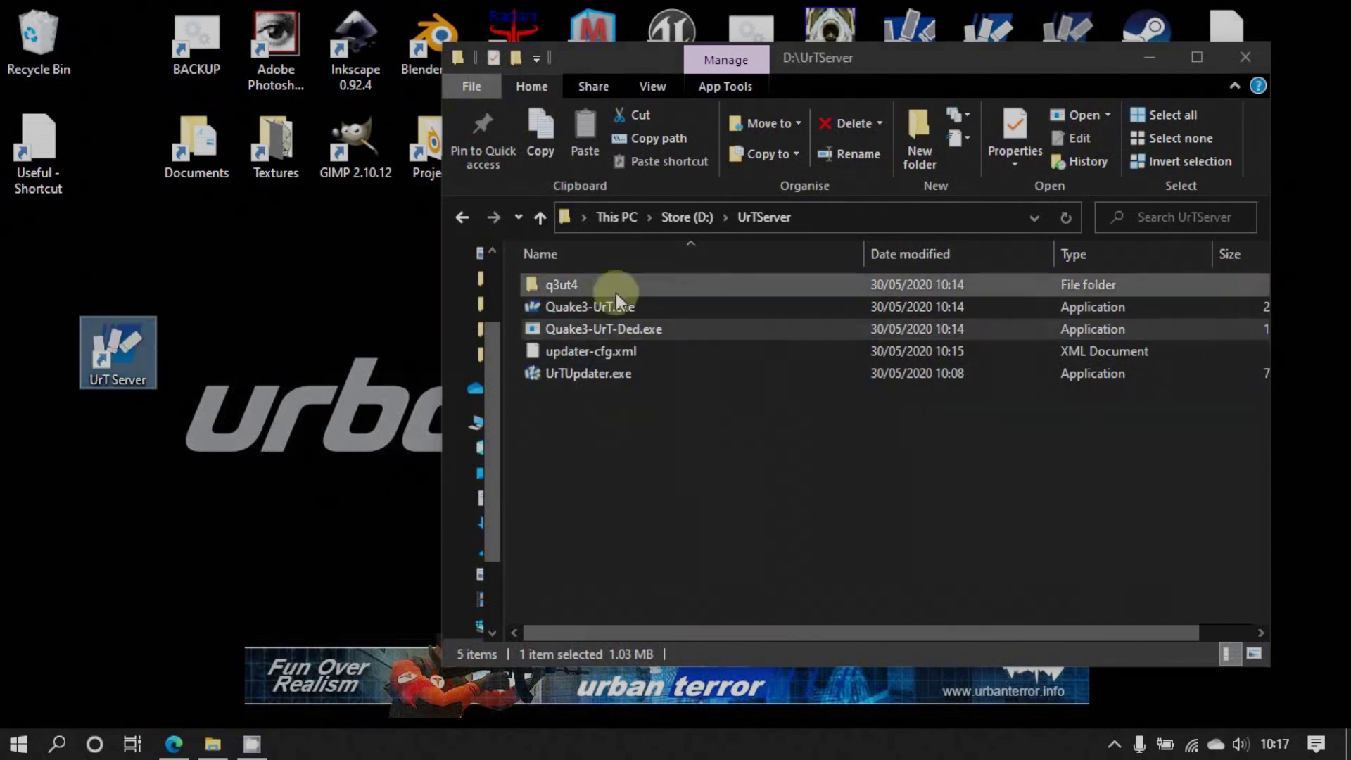
double_click(564, 283)
drag(729, 57, 643, 53)
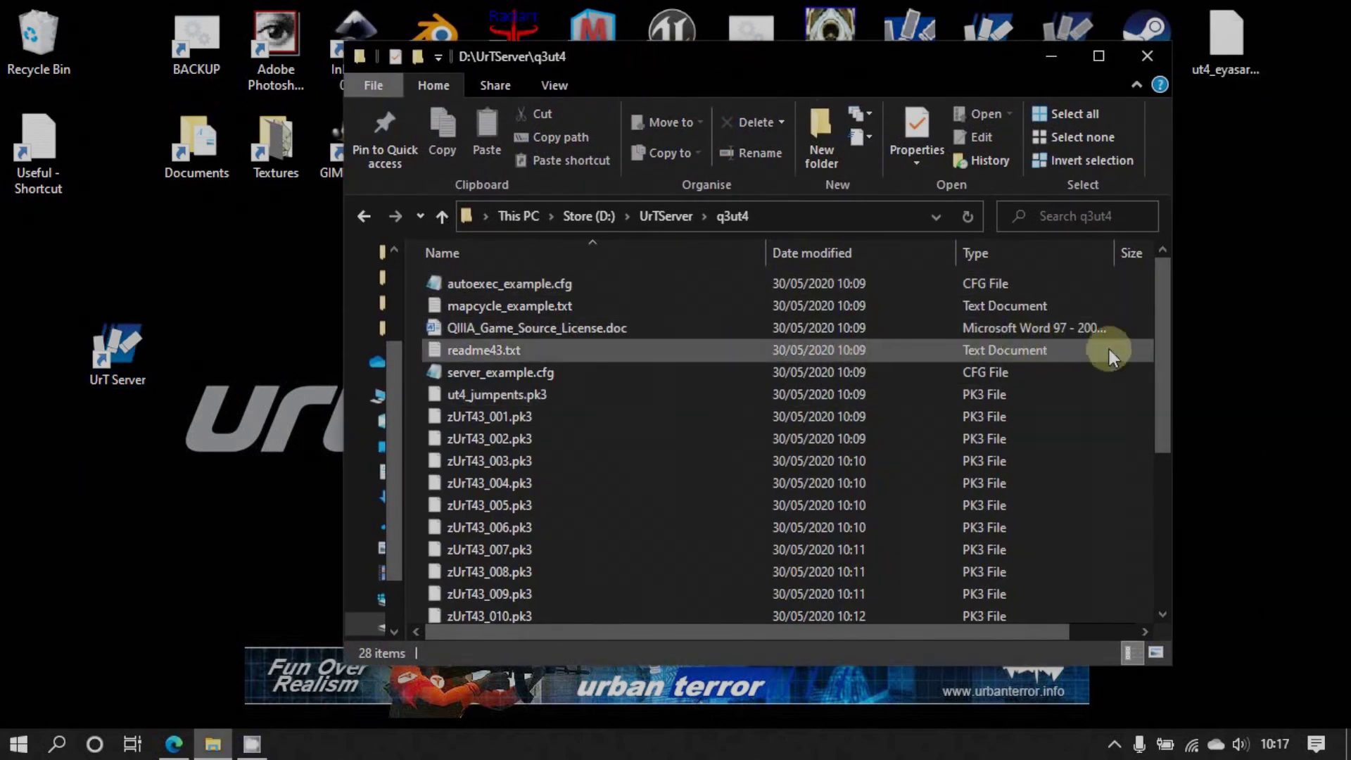
drag(1162, 348, 1170, 512)
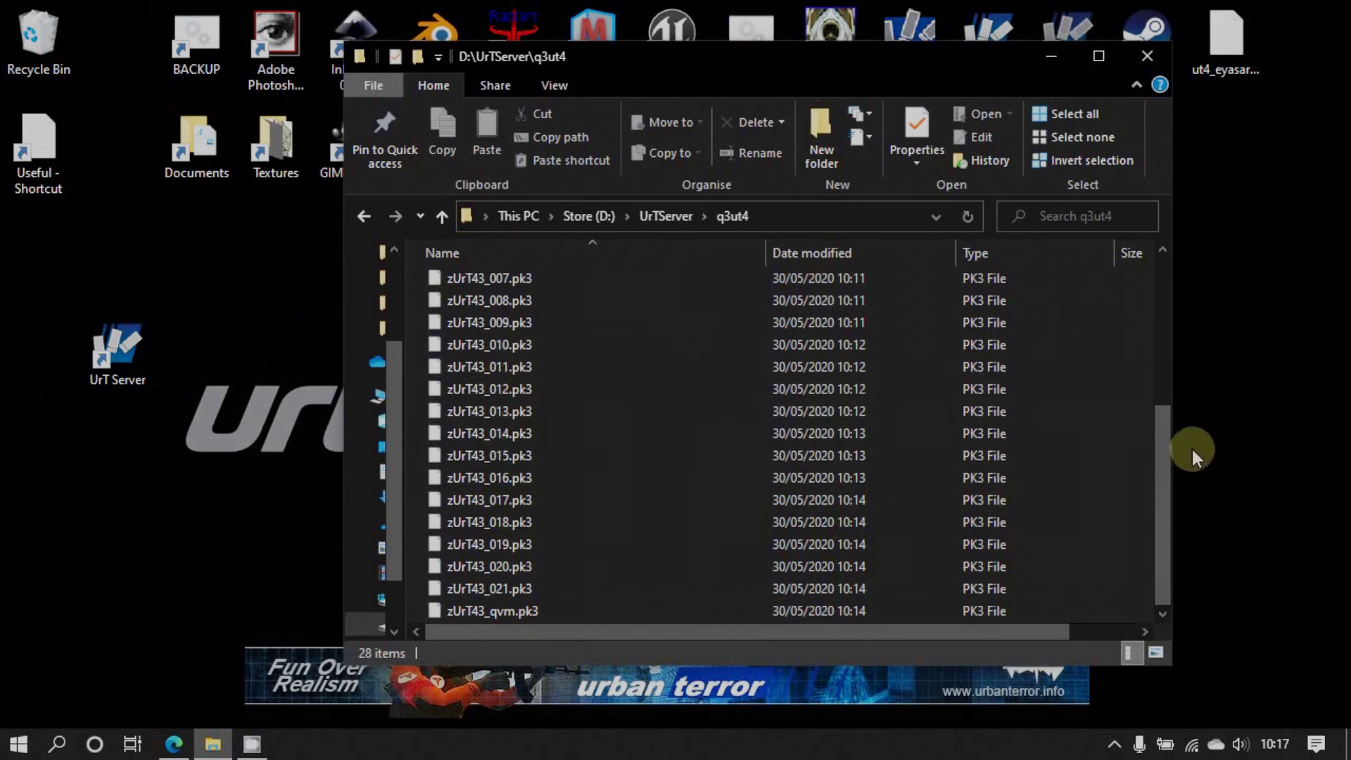
drag(1162, 450, 1153, 298)
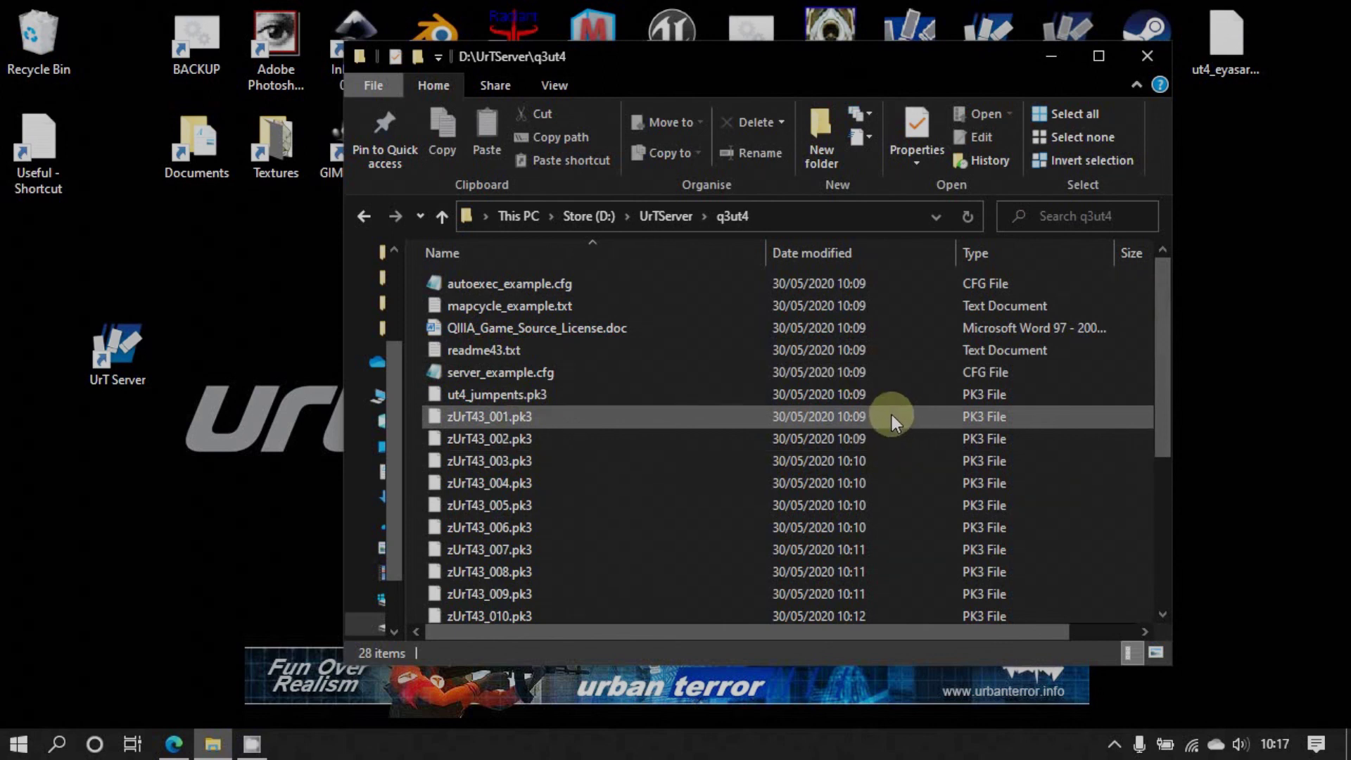
Create a new folder named Downloads inside q3ut4 and open it
right_click(723, 285)
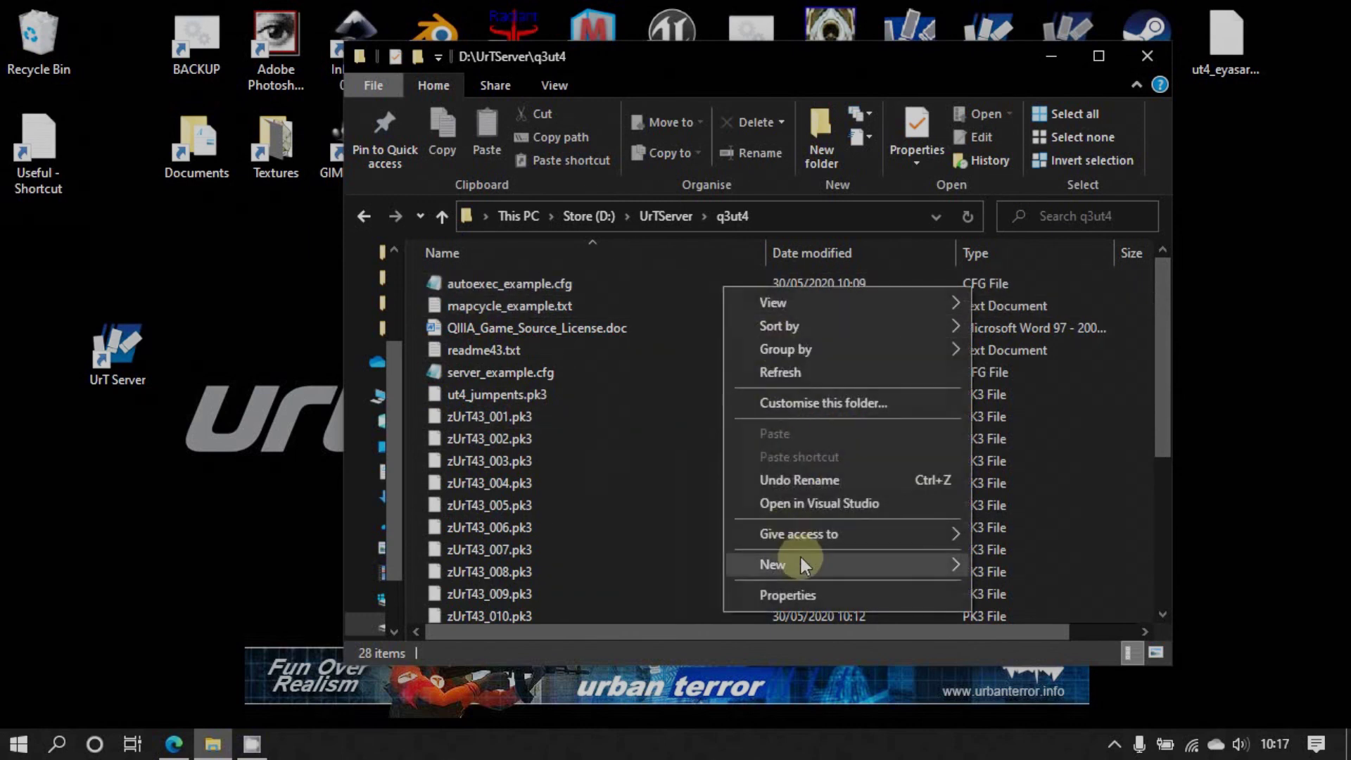
mouse_move(805, 557)
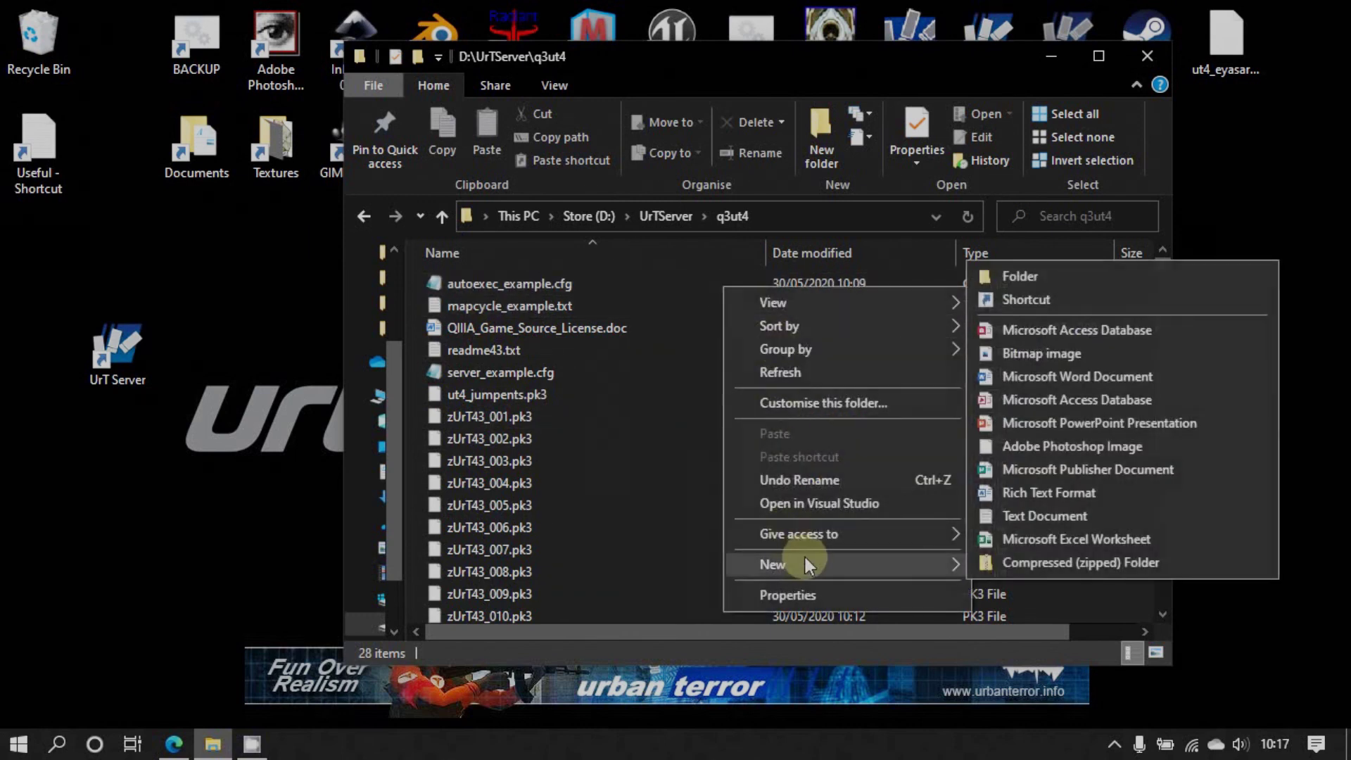
click(1028, 277)
text(Downloads)
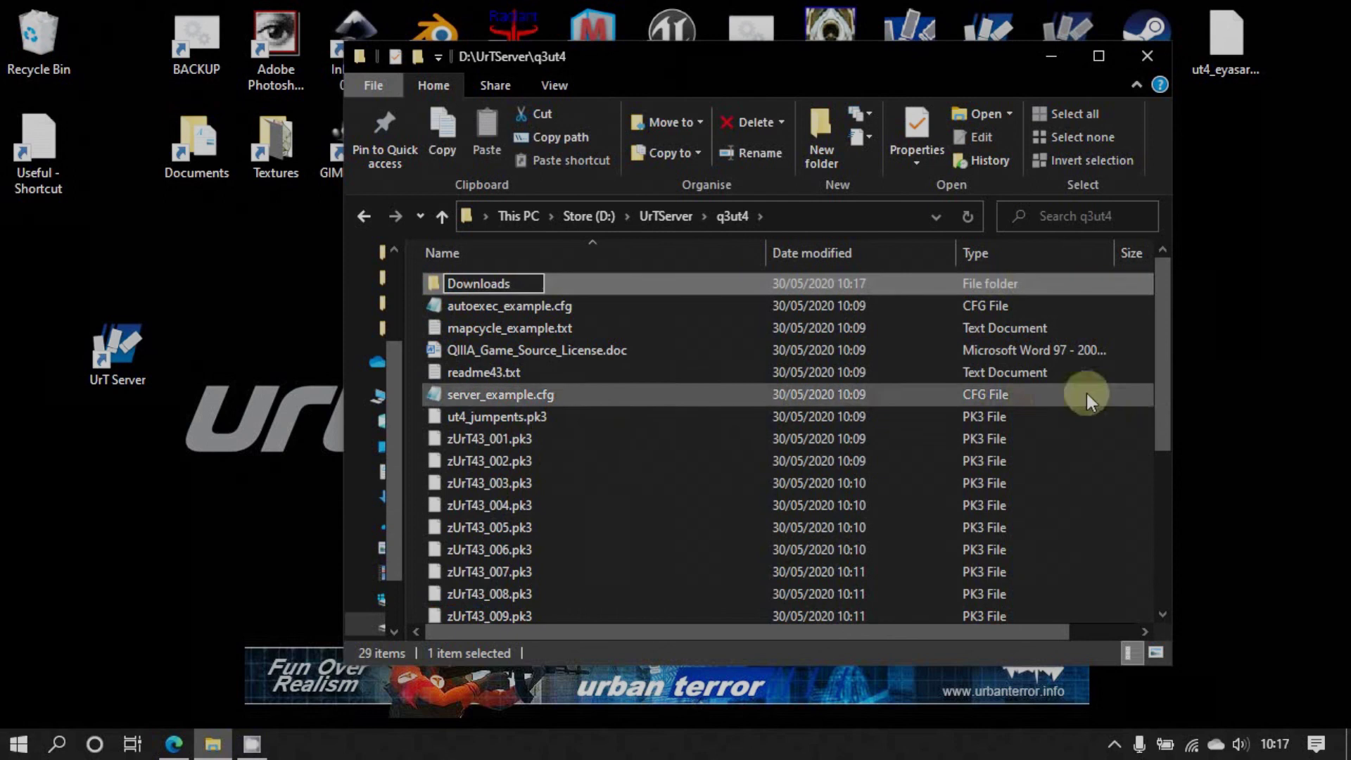
click(686, 420)
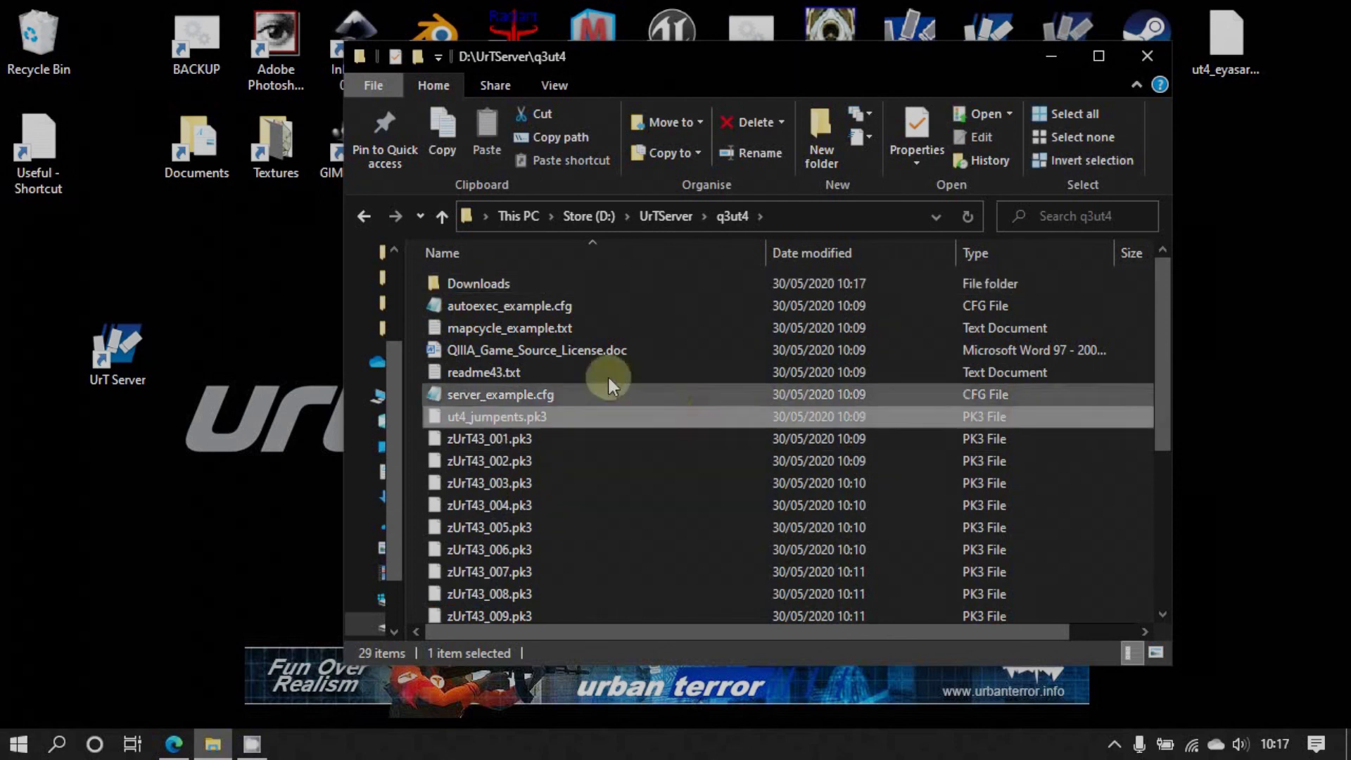
double_click(469, 284)
Copy ut4_eyasarcade.pk3 from the desktop into Downloads, then return to q3ut4 and the support page
click(1222, 38)
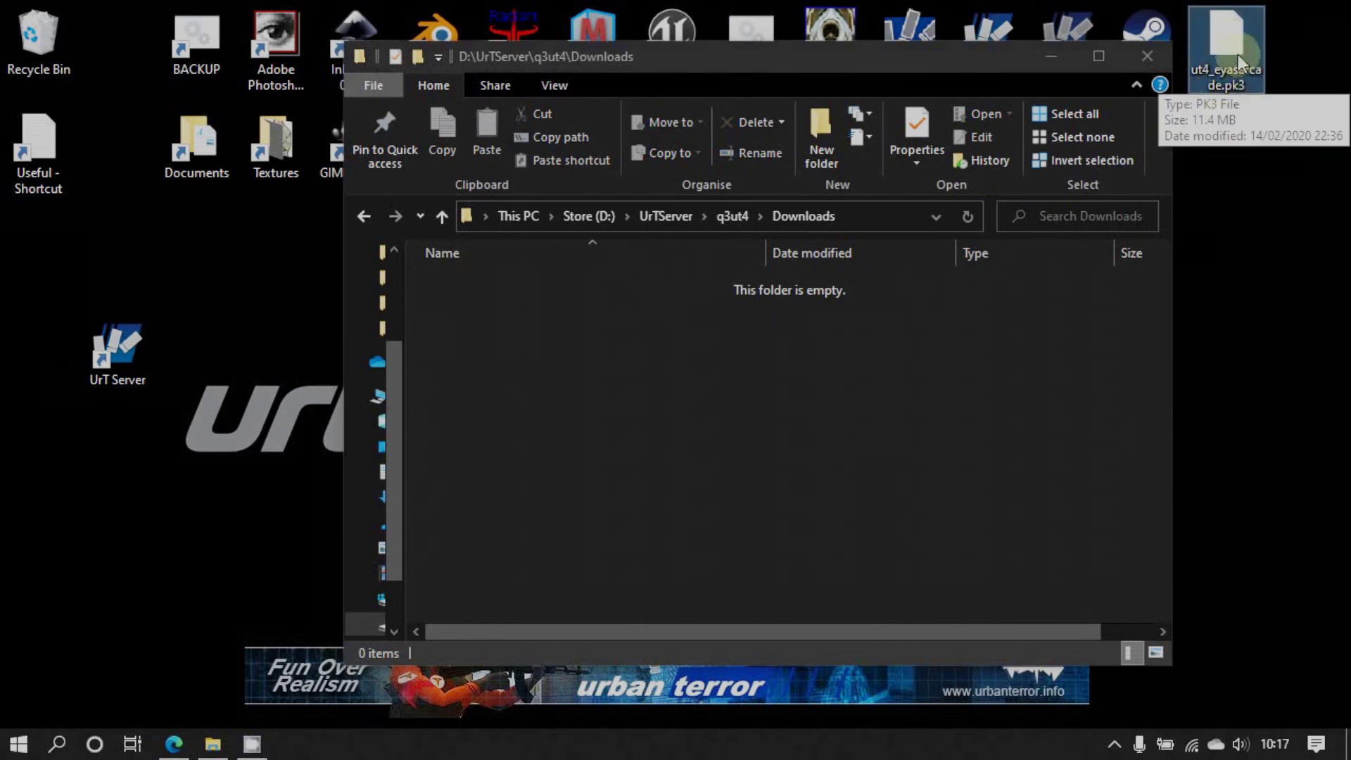
drag(1226, 38, 573, 366)
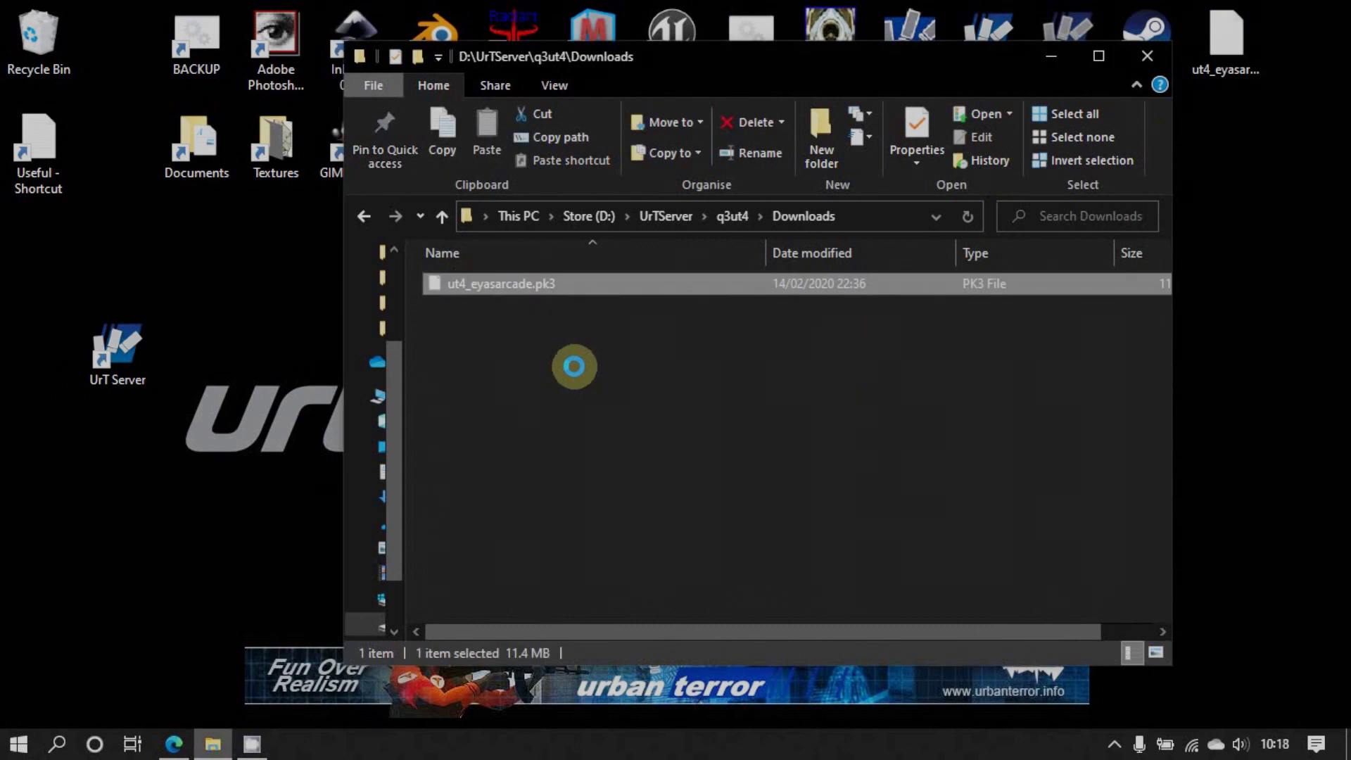
click(729, 215)
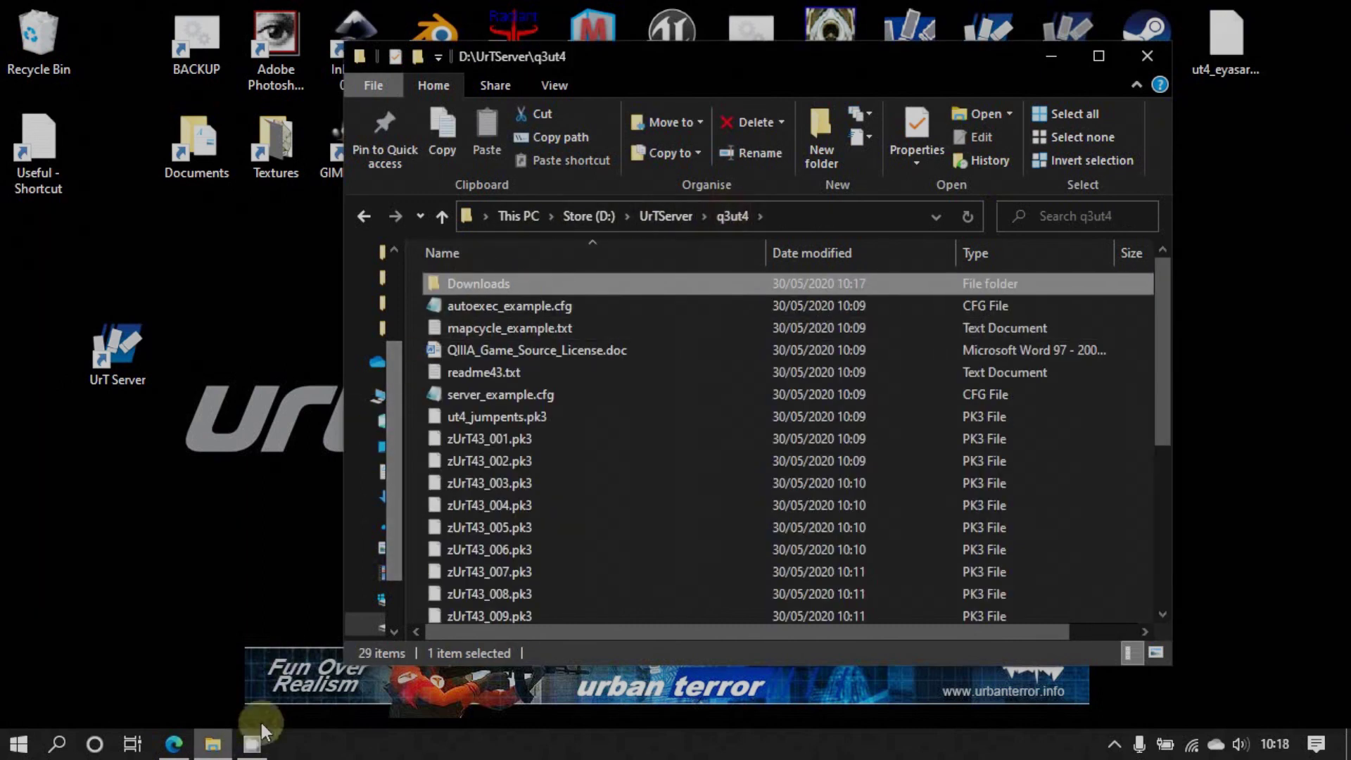
click(180, 745)
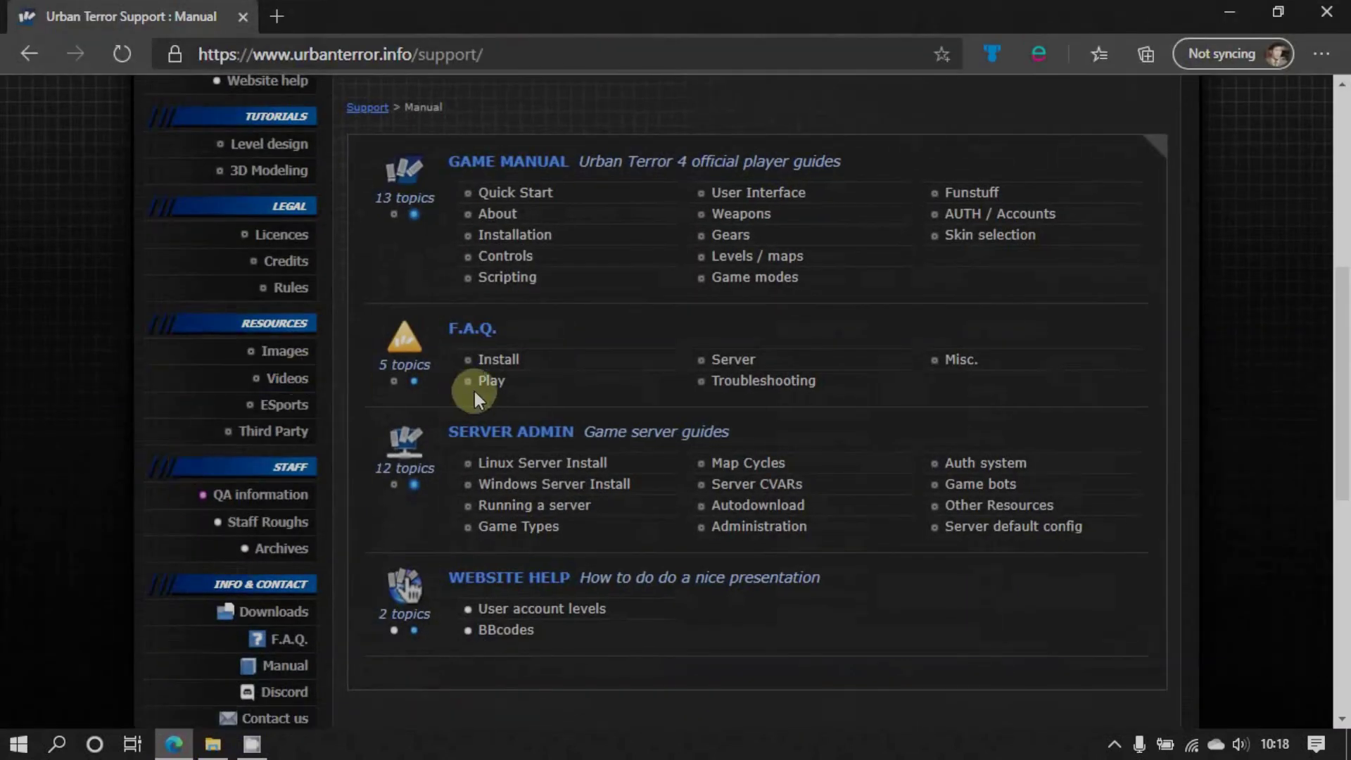
scroll(474, 391, up, 7)
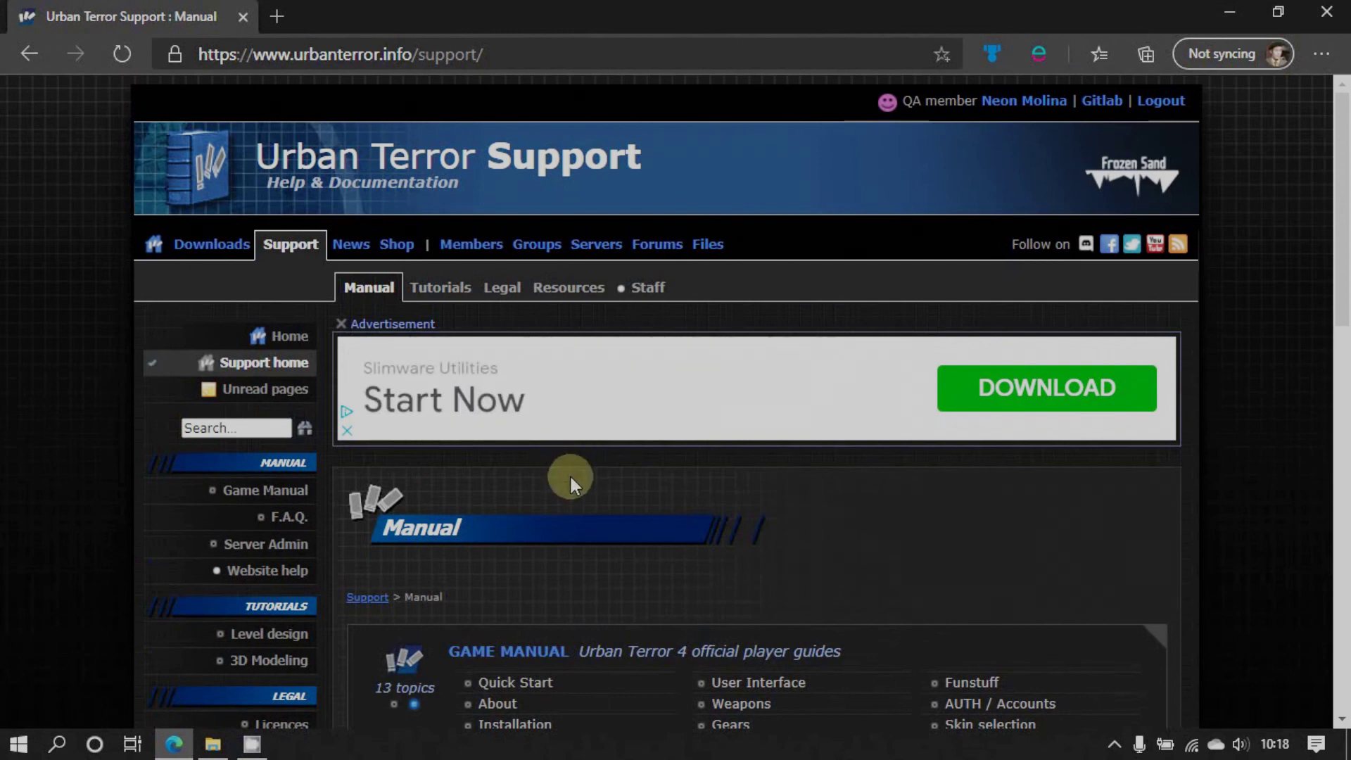
scroll(571, 484, down, 4)
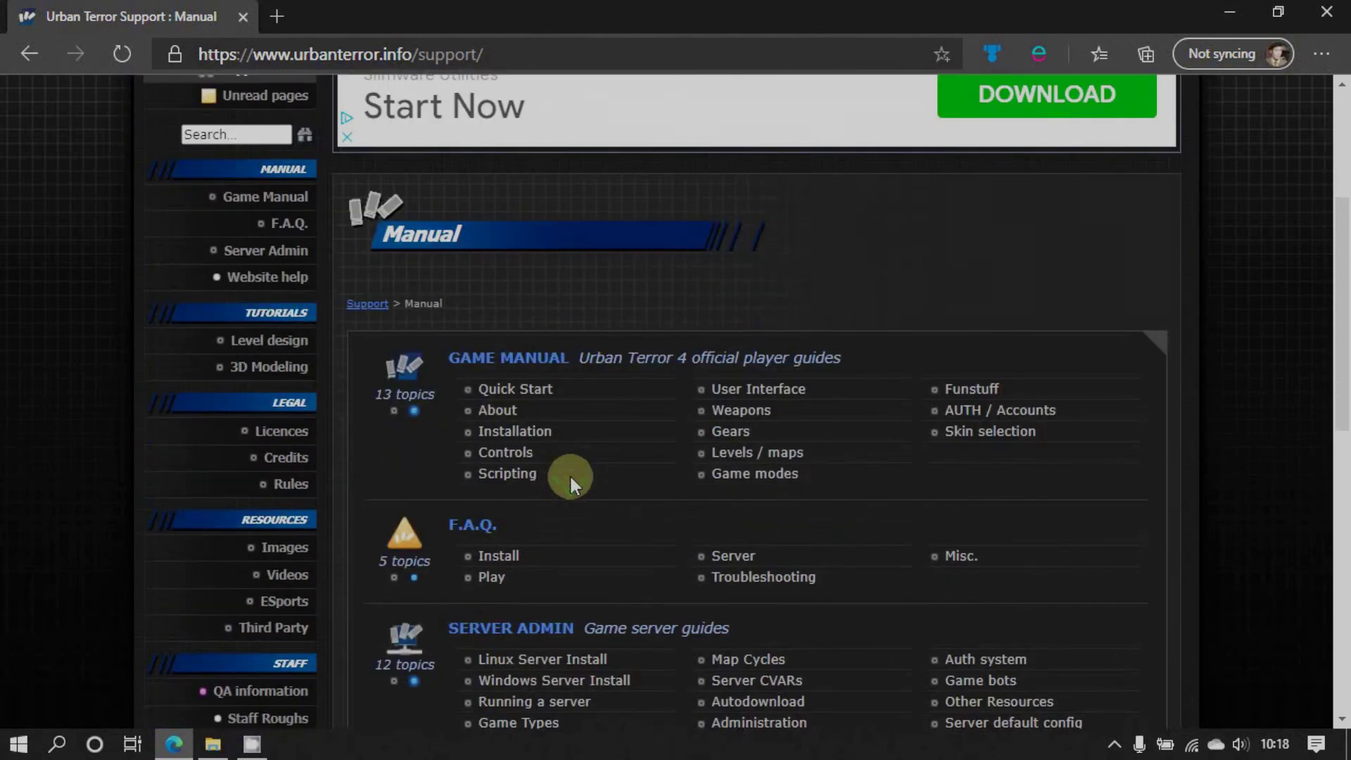
scroll(568, 474, down, 3)
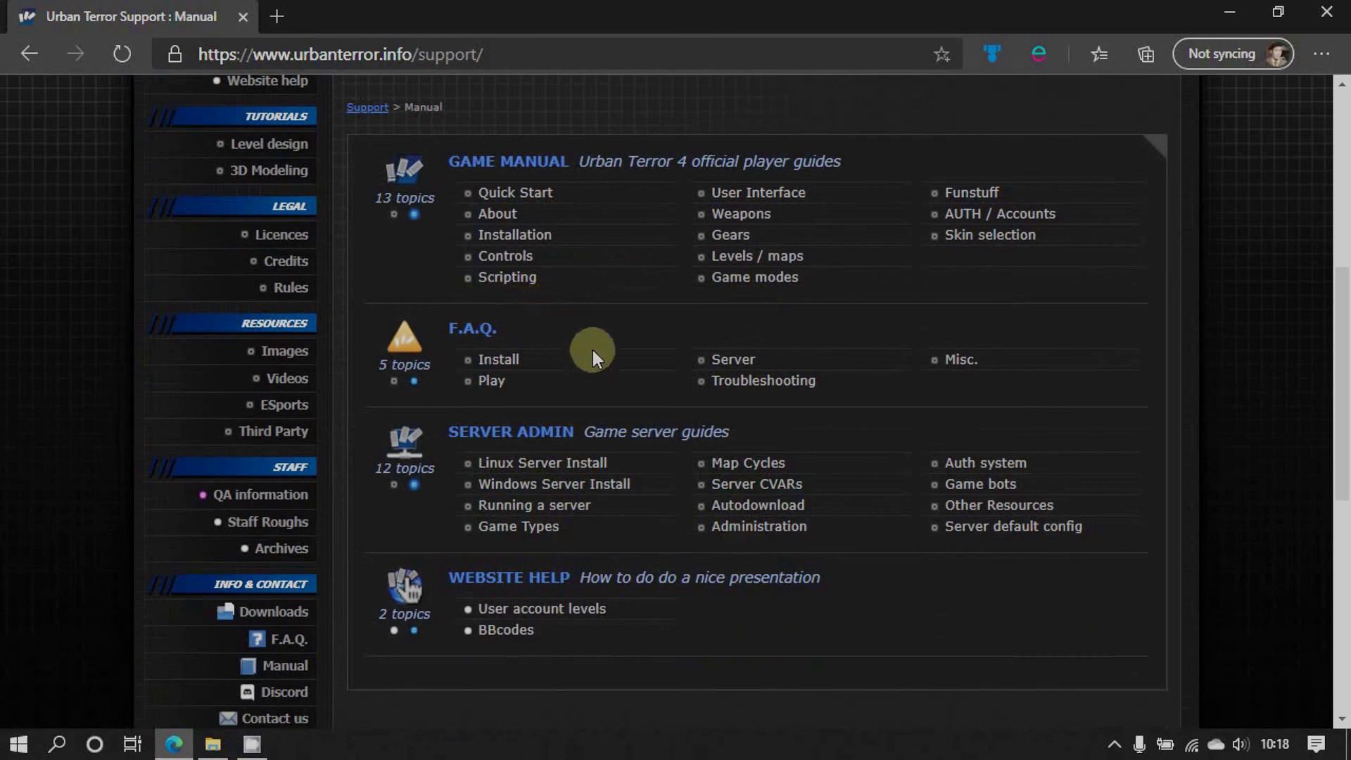
scroll(649, 497, up, 5)
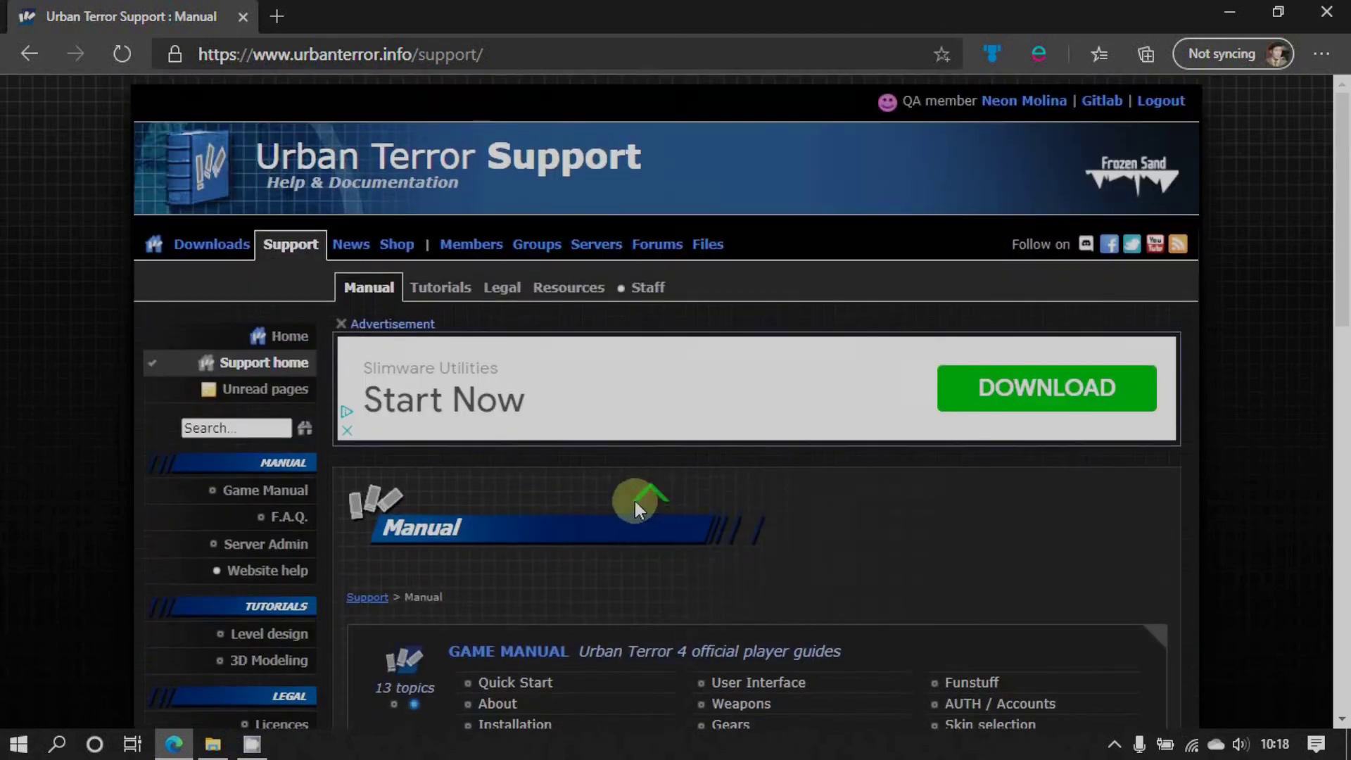
click(216, 245)
scroll(605, 440, down, 4)
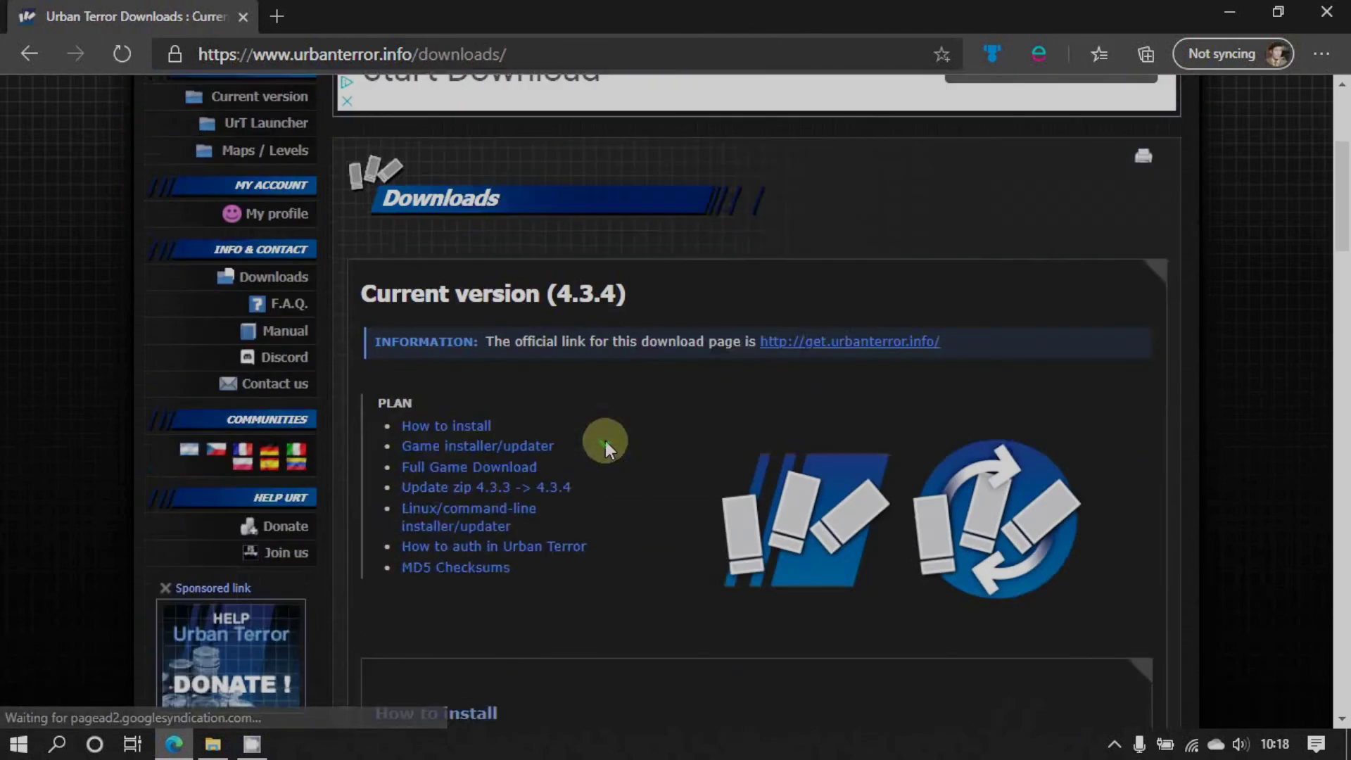
scroll(604, 440, down, 1)
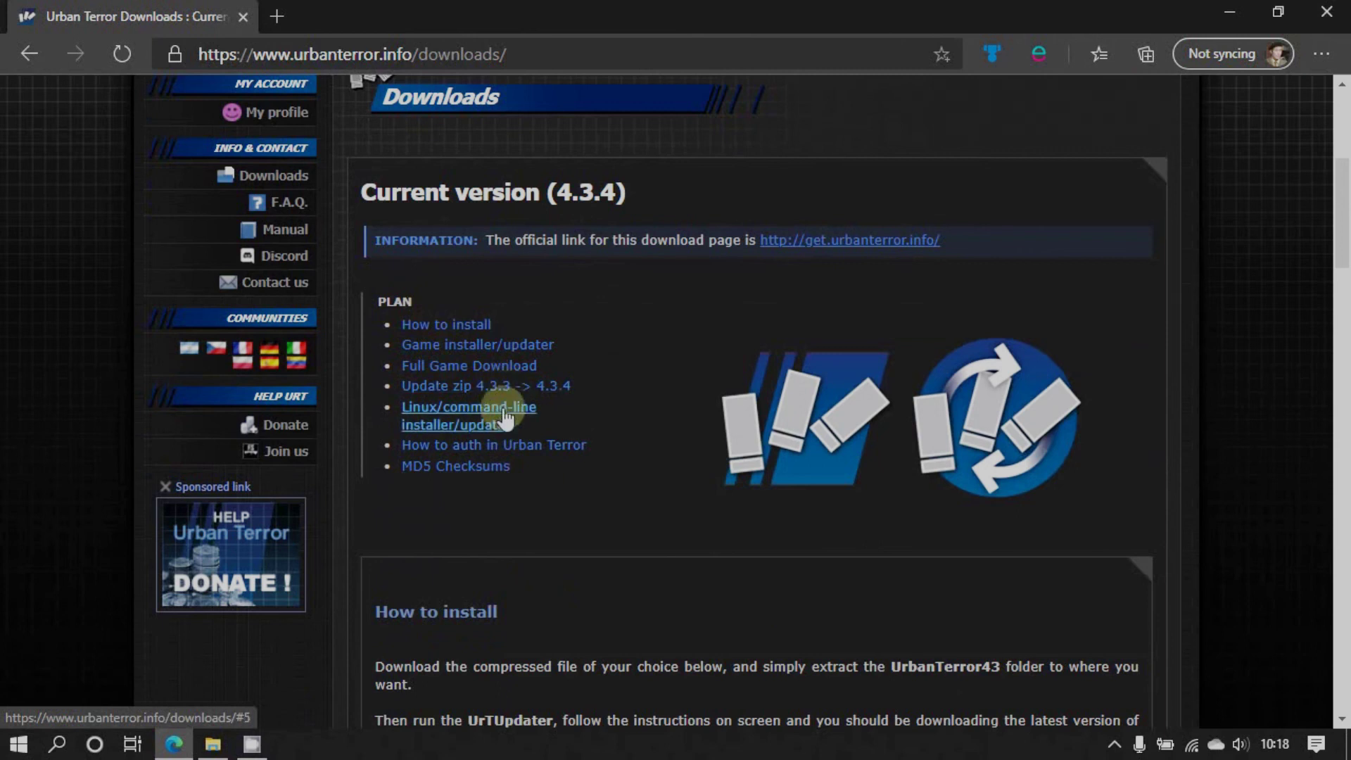
scroll(622, 444, down, 1)
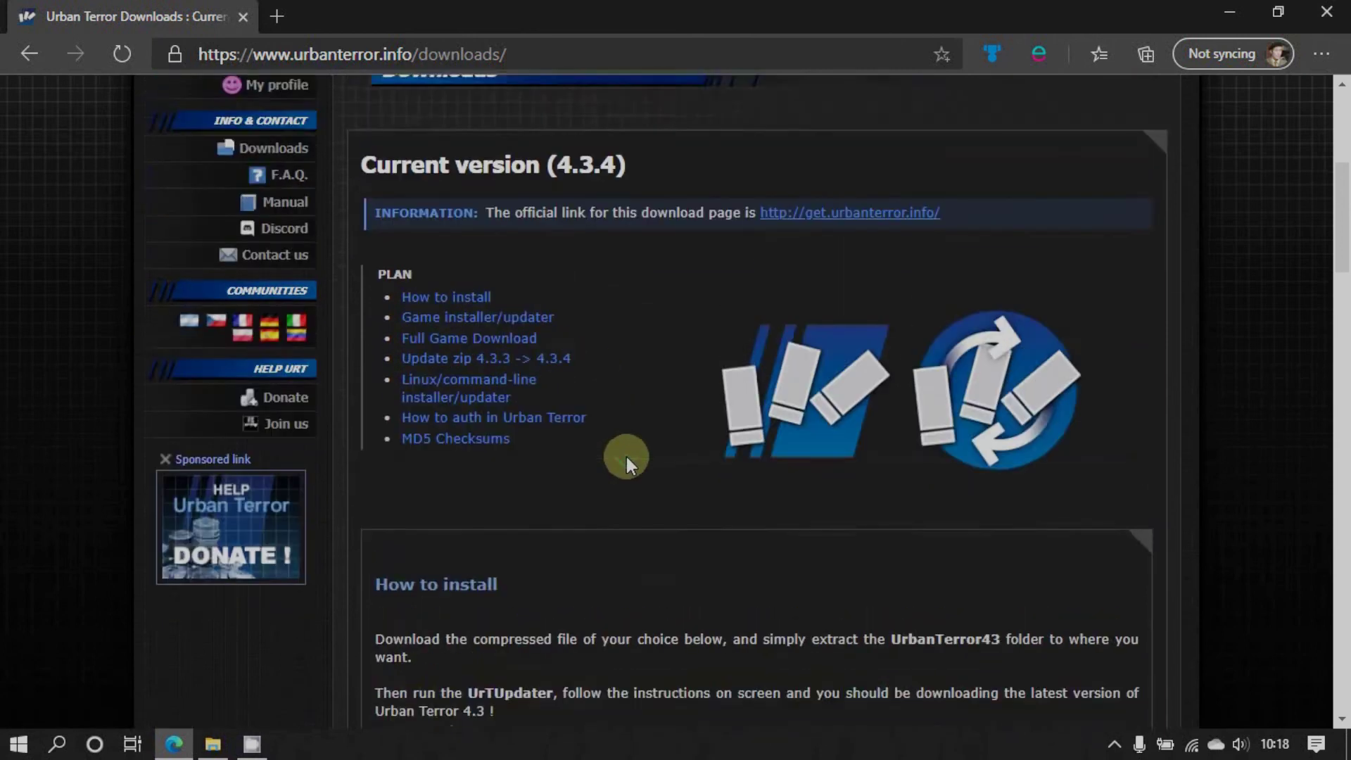
scroll(626, 457, up, 5)
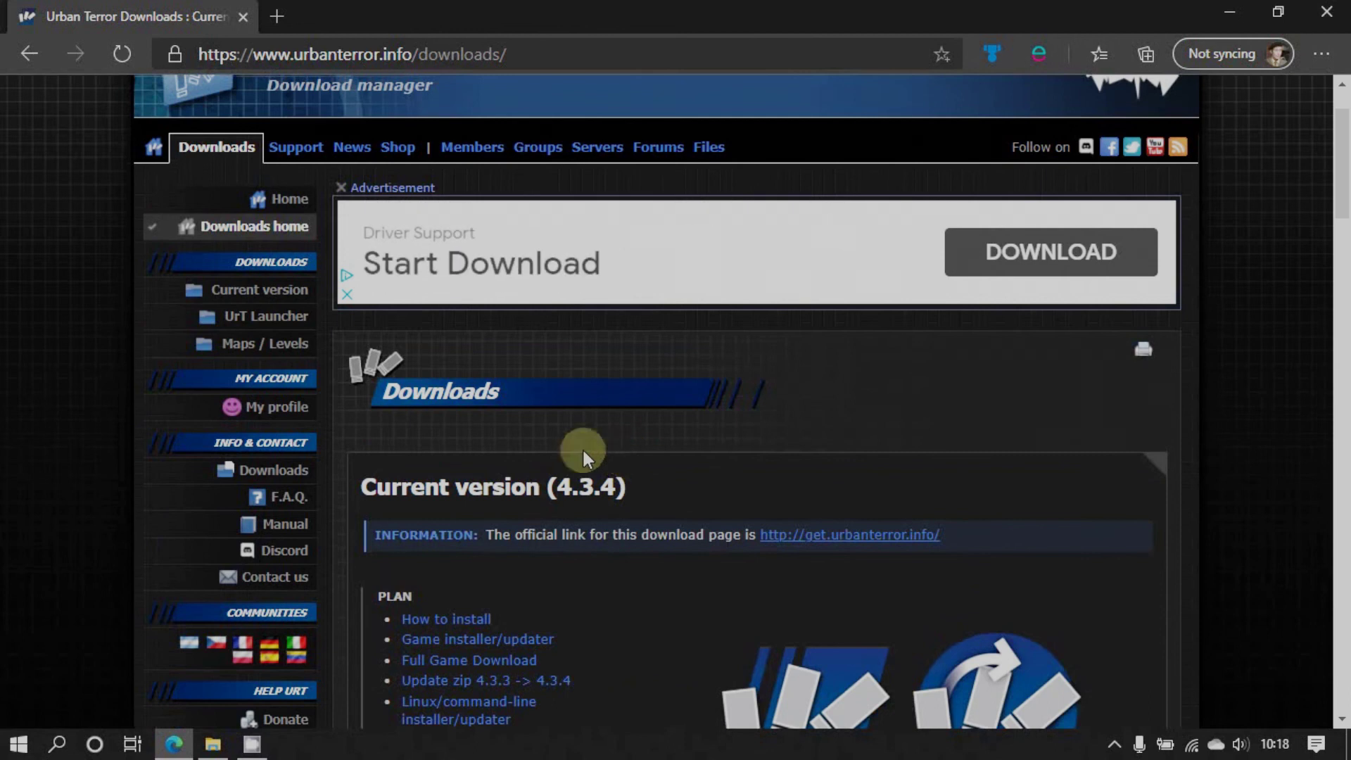
click(262, 345)
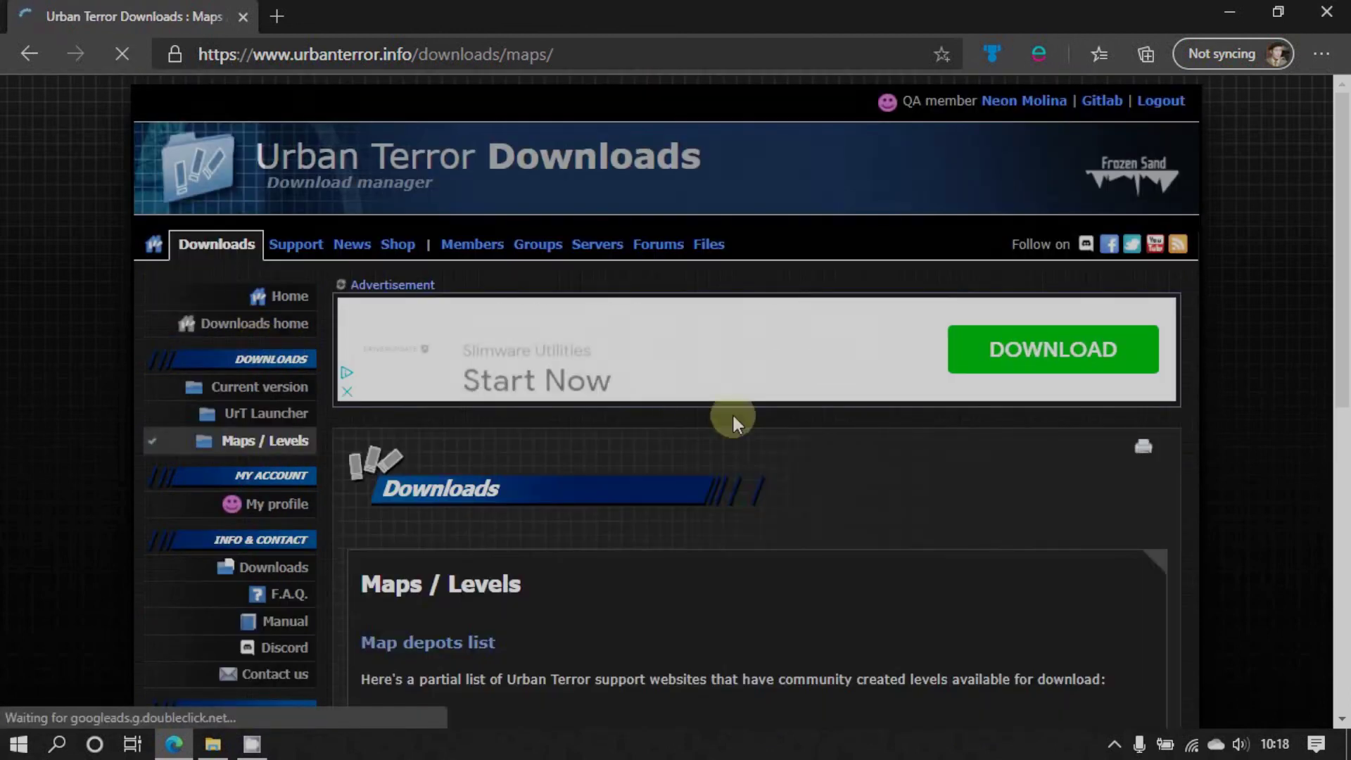
scroll(735, 419, down, 3)
scroll(745, 432, down, 2)
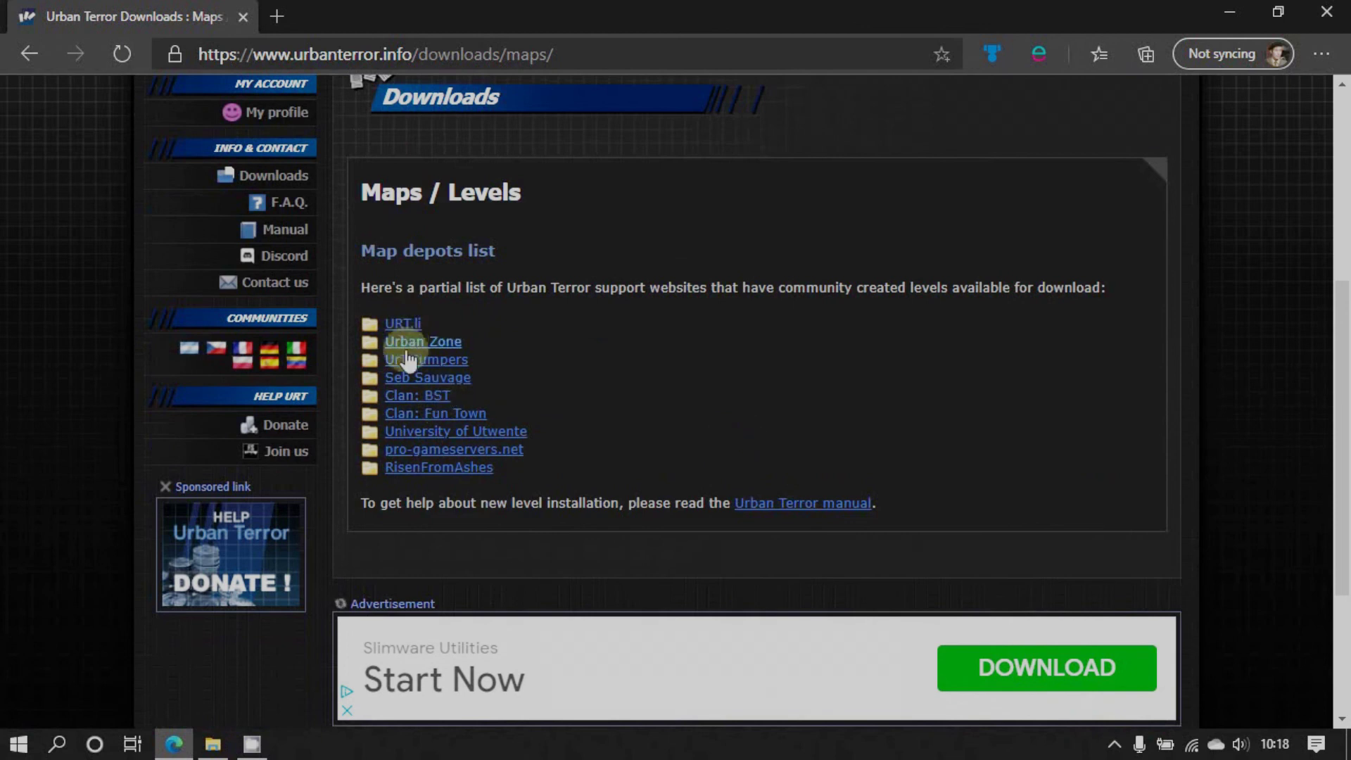
scroll(428, 385, up, 3)
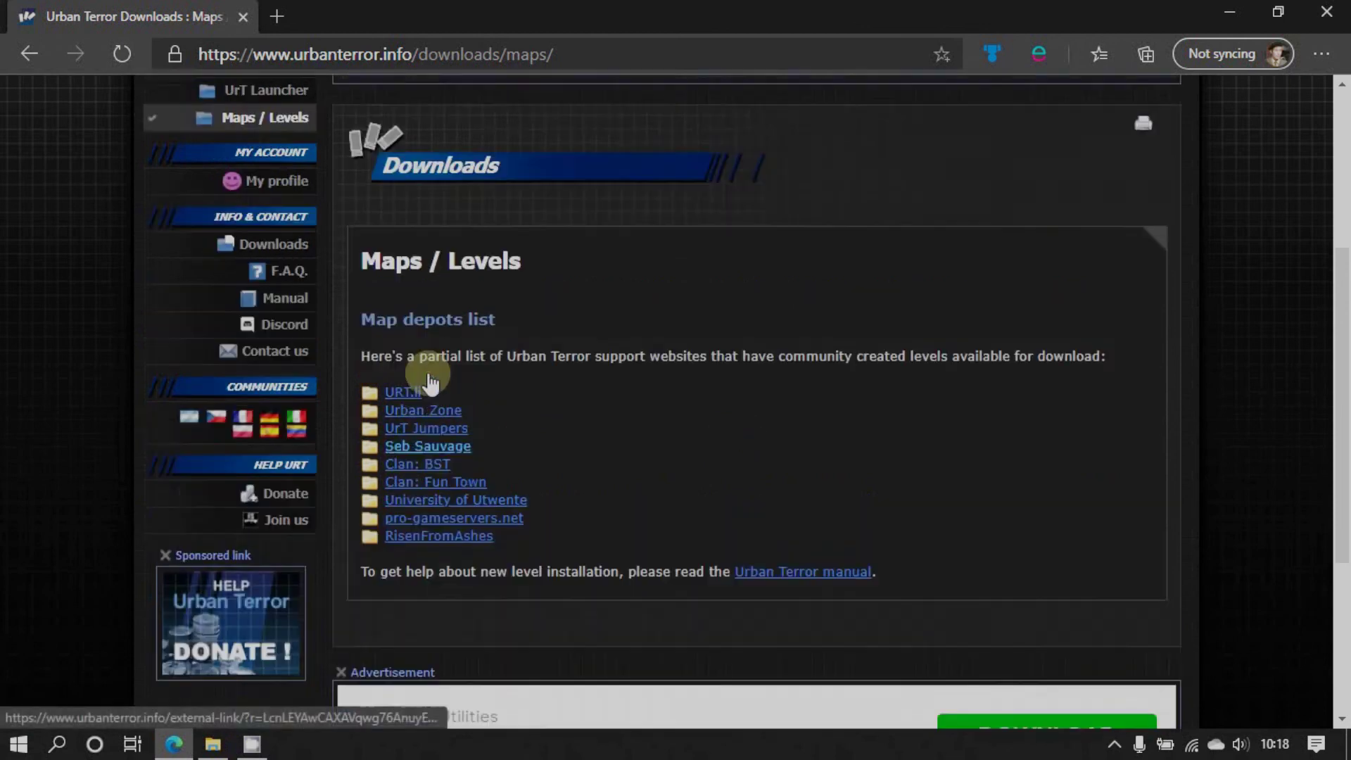
scroll(428, 372, down, 1)
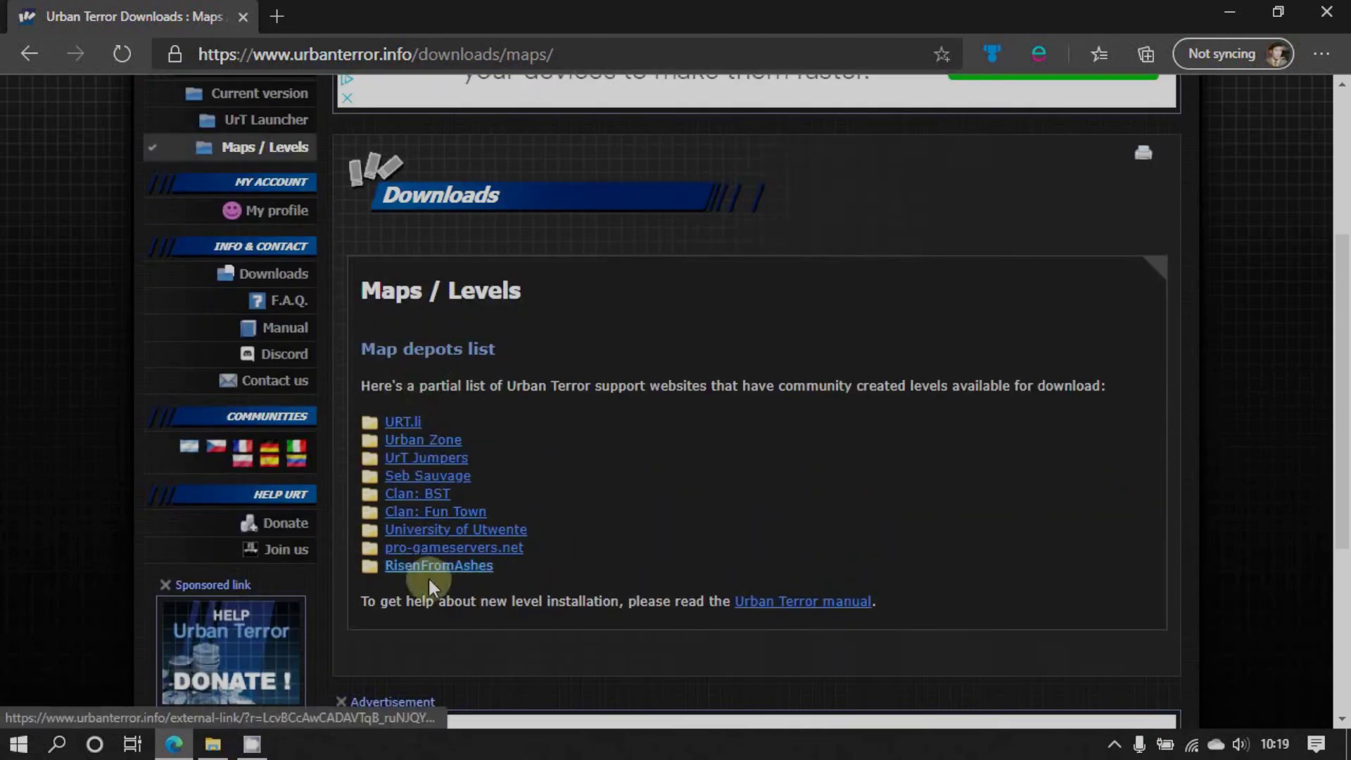
click(401, 425)
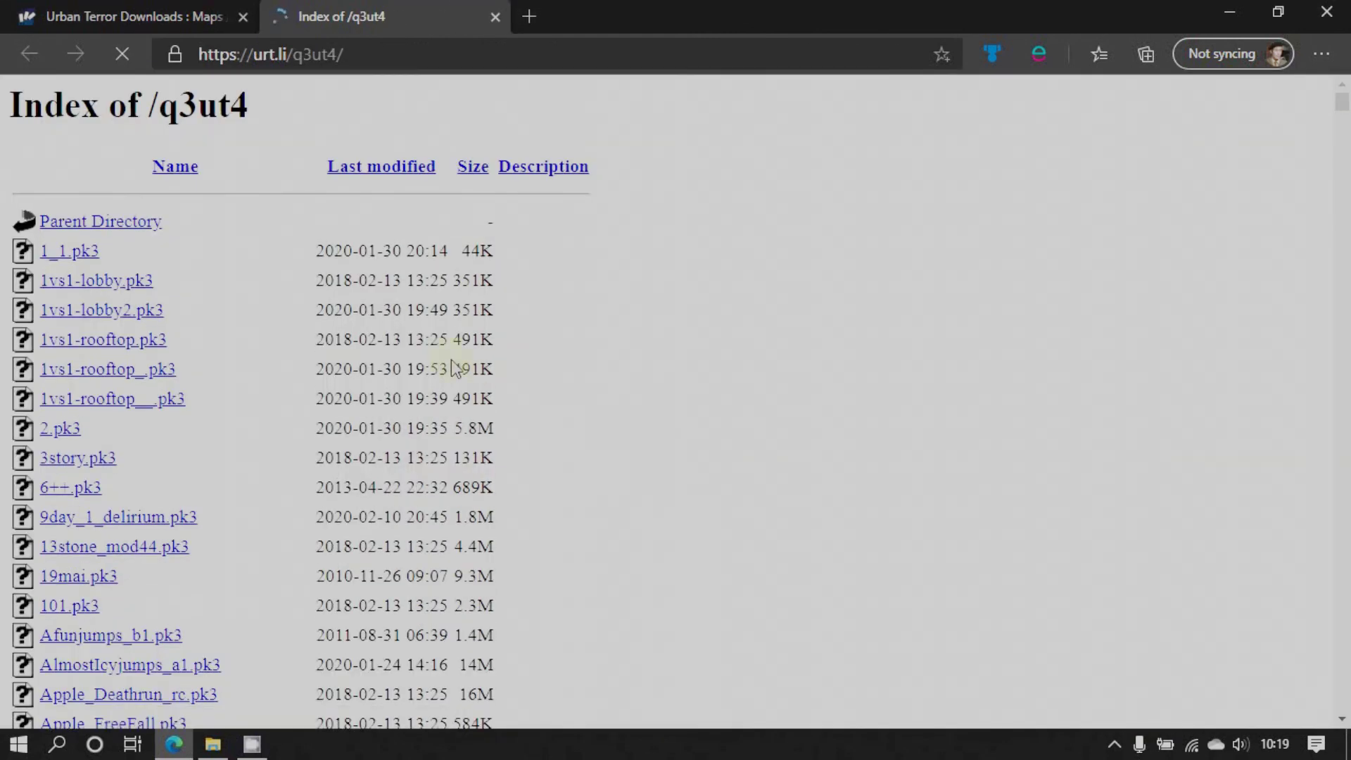
scroll(79, 408, down, 3)
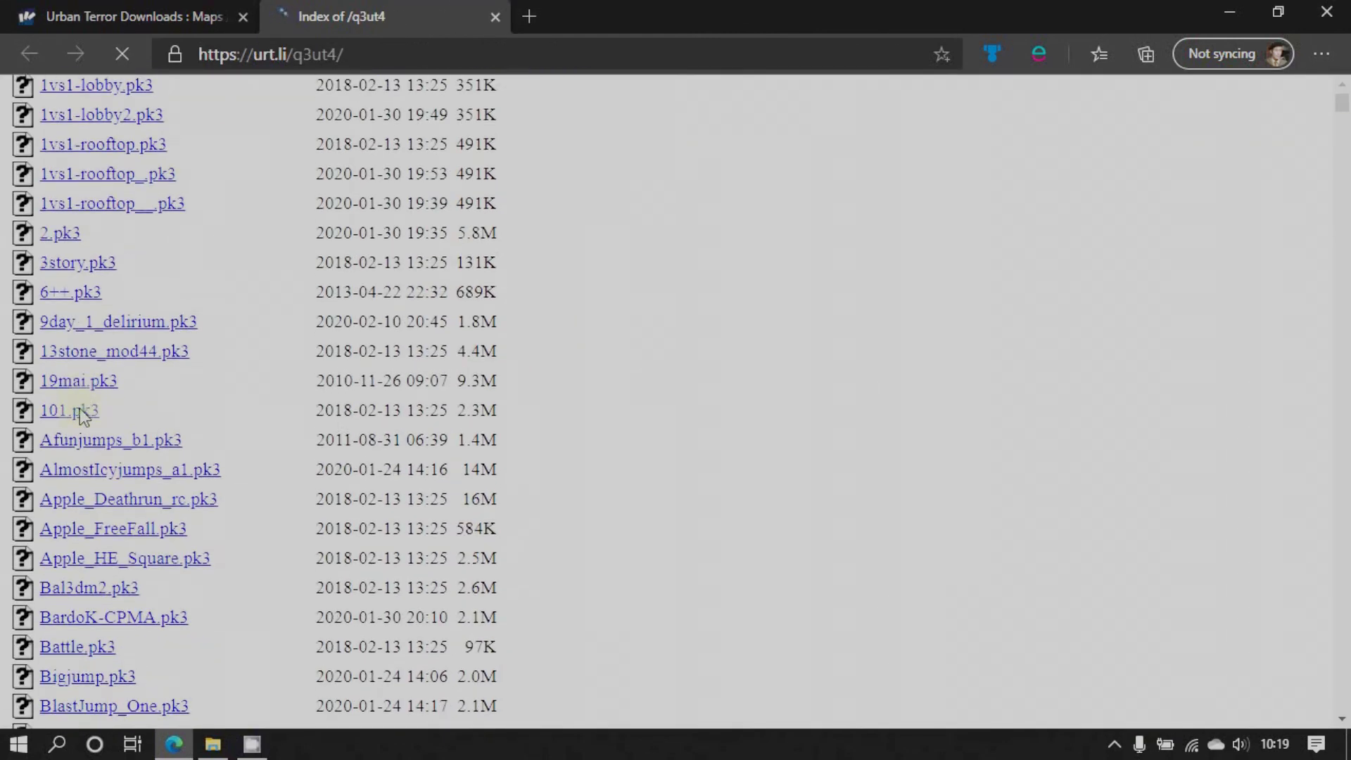
scroll(79, 410, down, 7)
scroll(80, 410, down, 2)
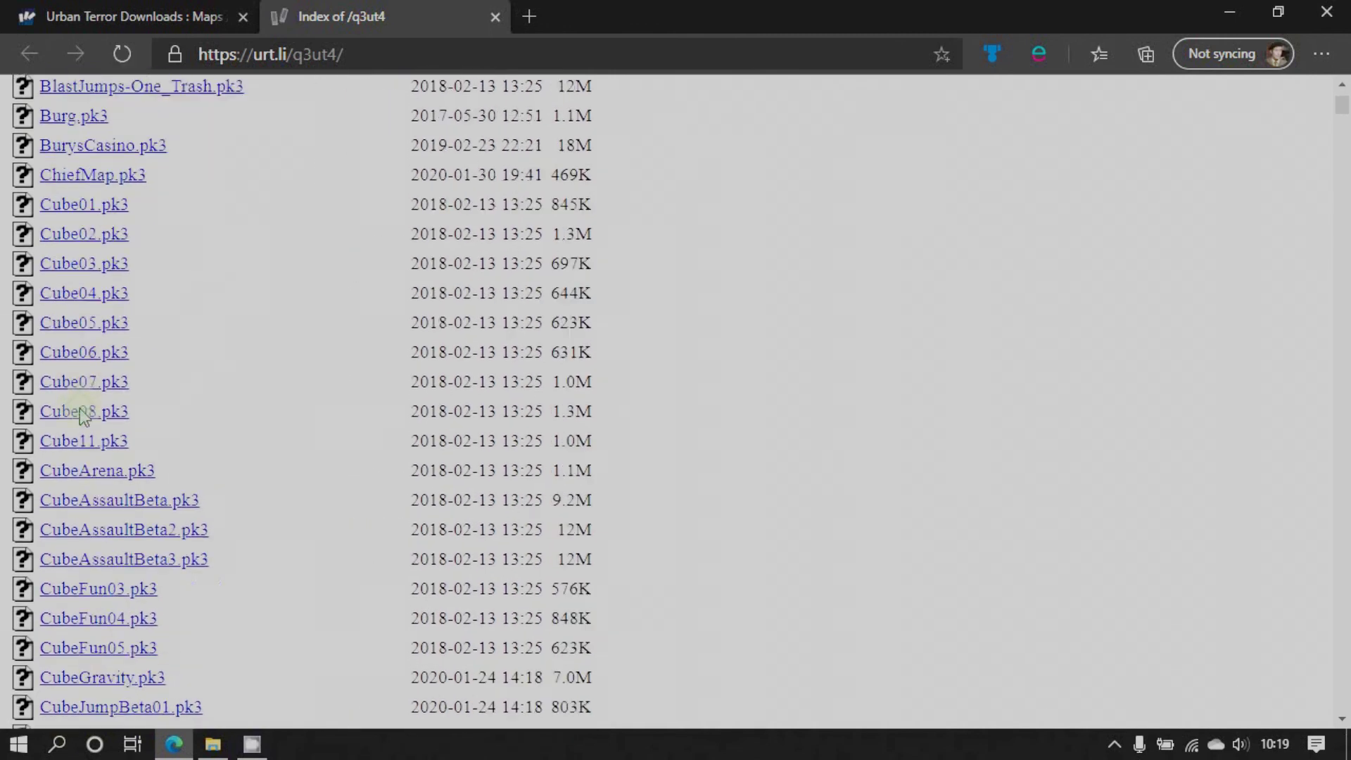
scroll(79, 412, down, 8)
scroll(98, 434, up, 20)
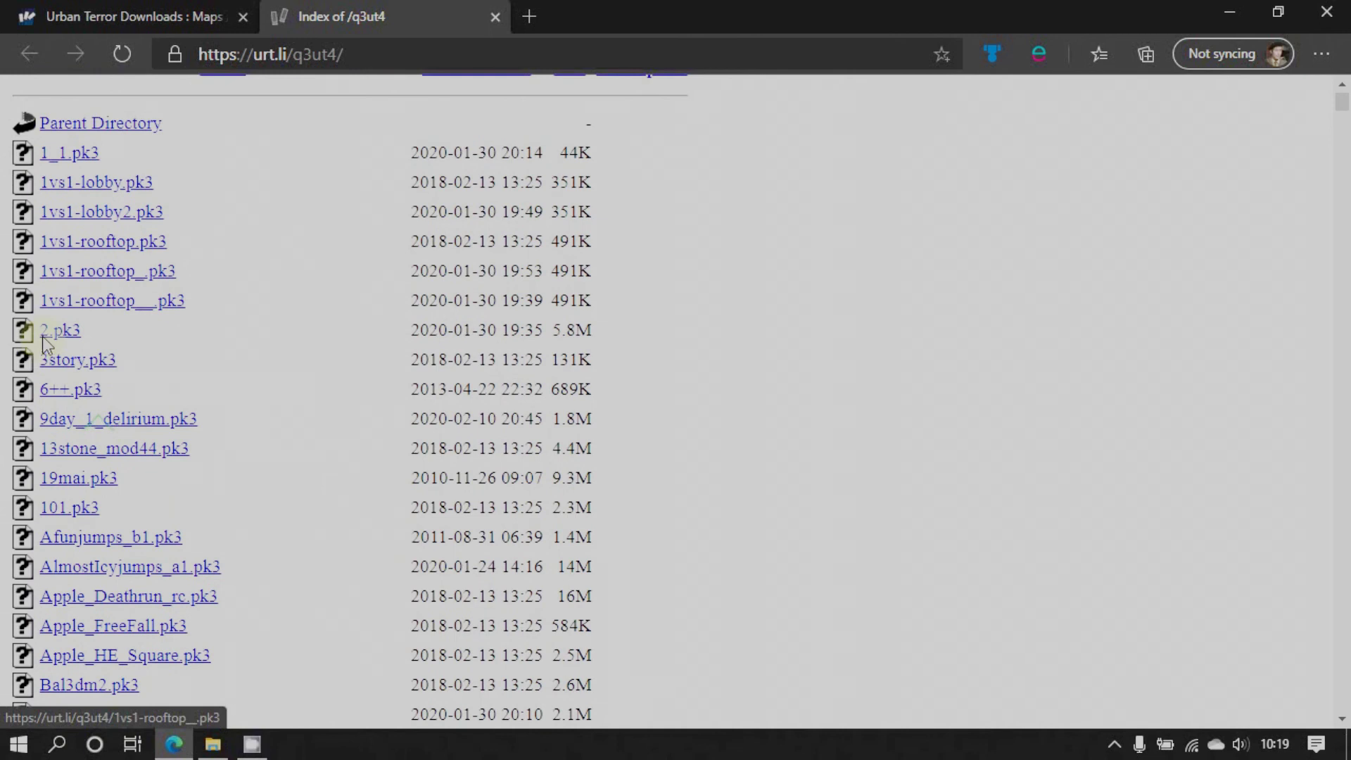
scroll(105, 464, up, 2)
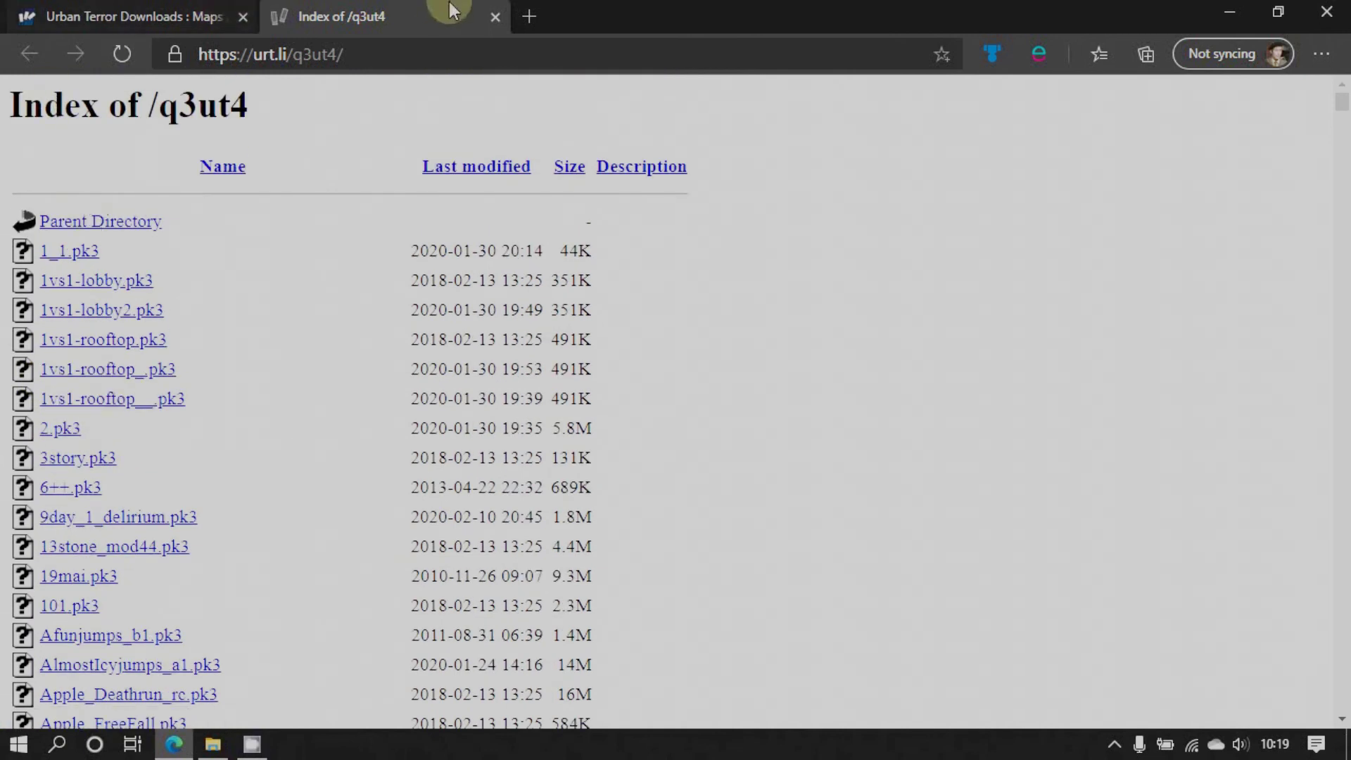
click(494, 16)
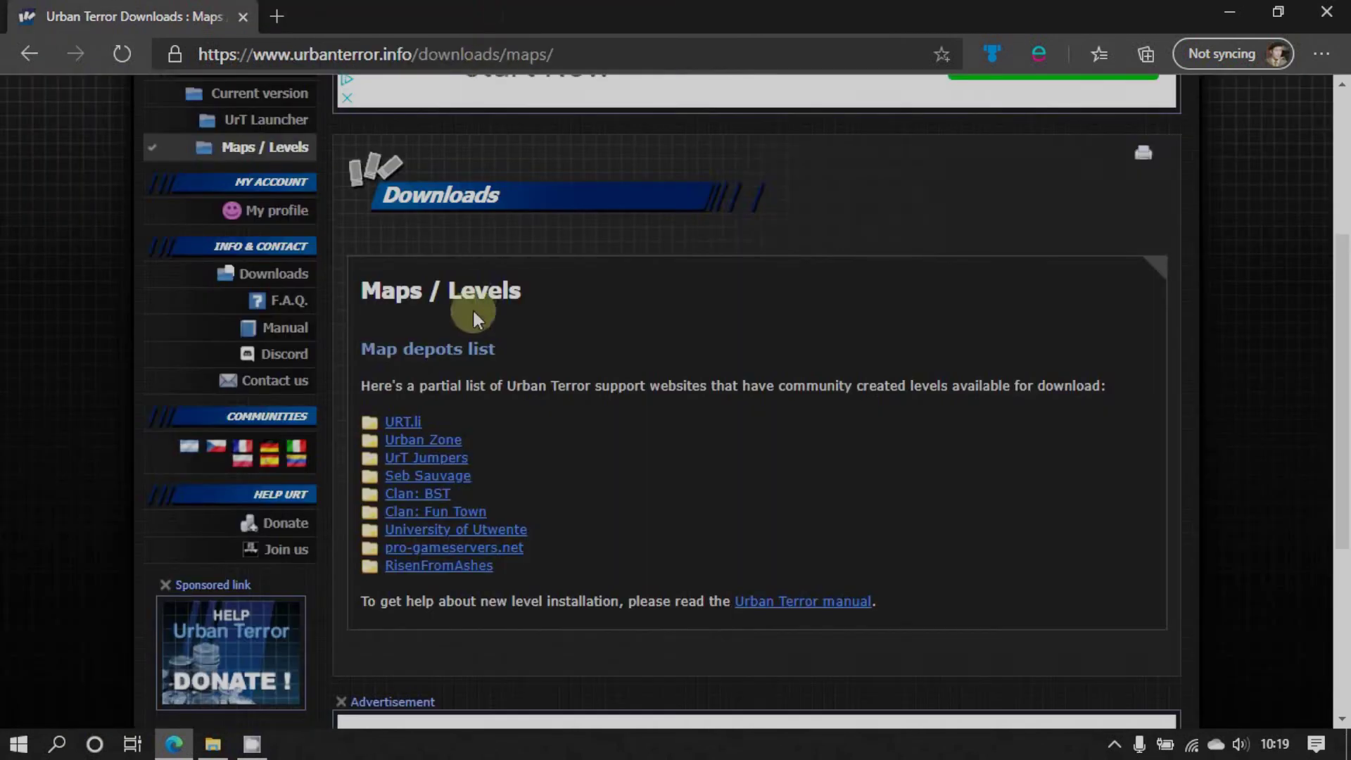
click(437, 439)
scroll(438, 539, down, 5)
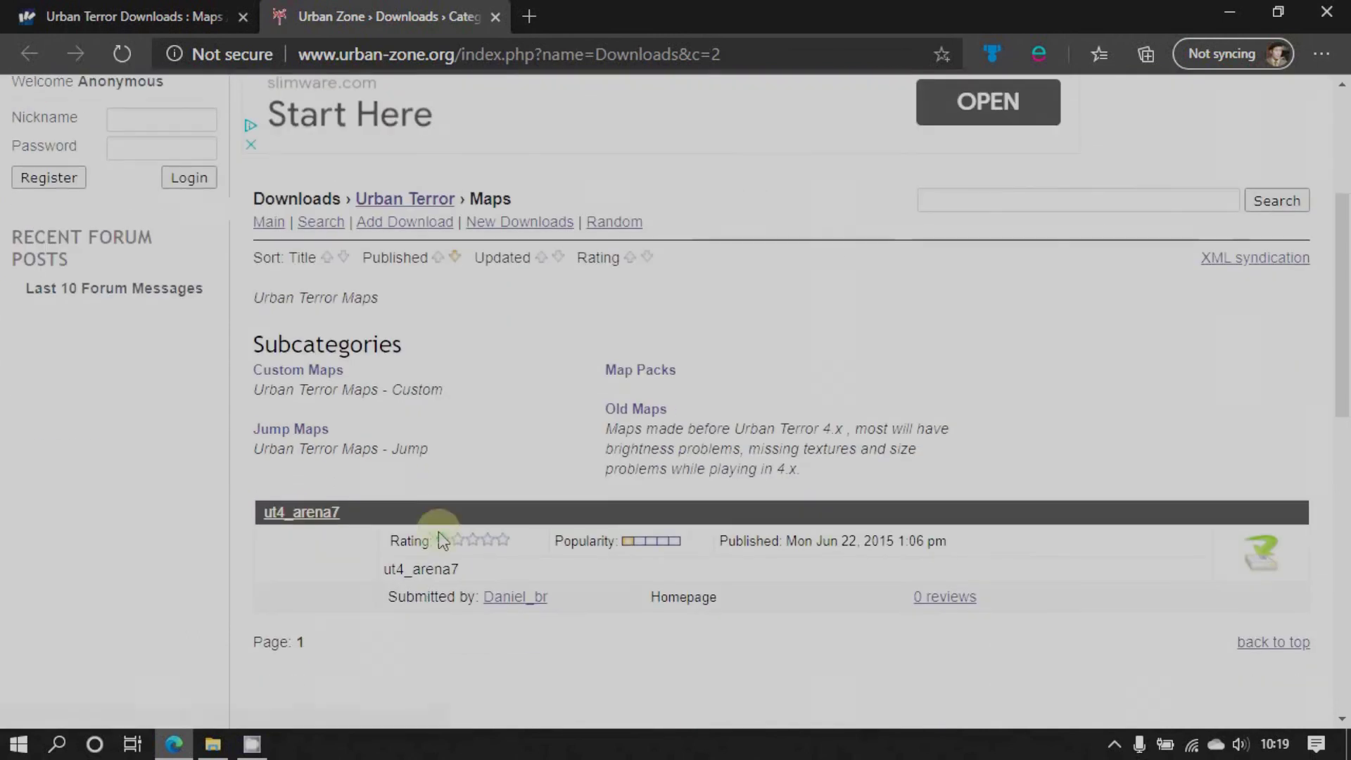
scroll(559, 408, down, 5)
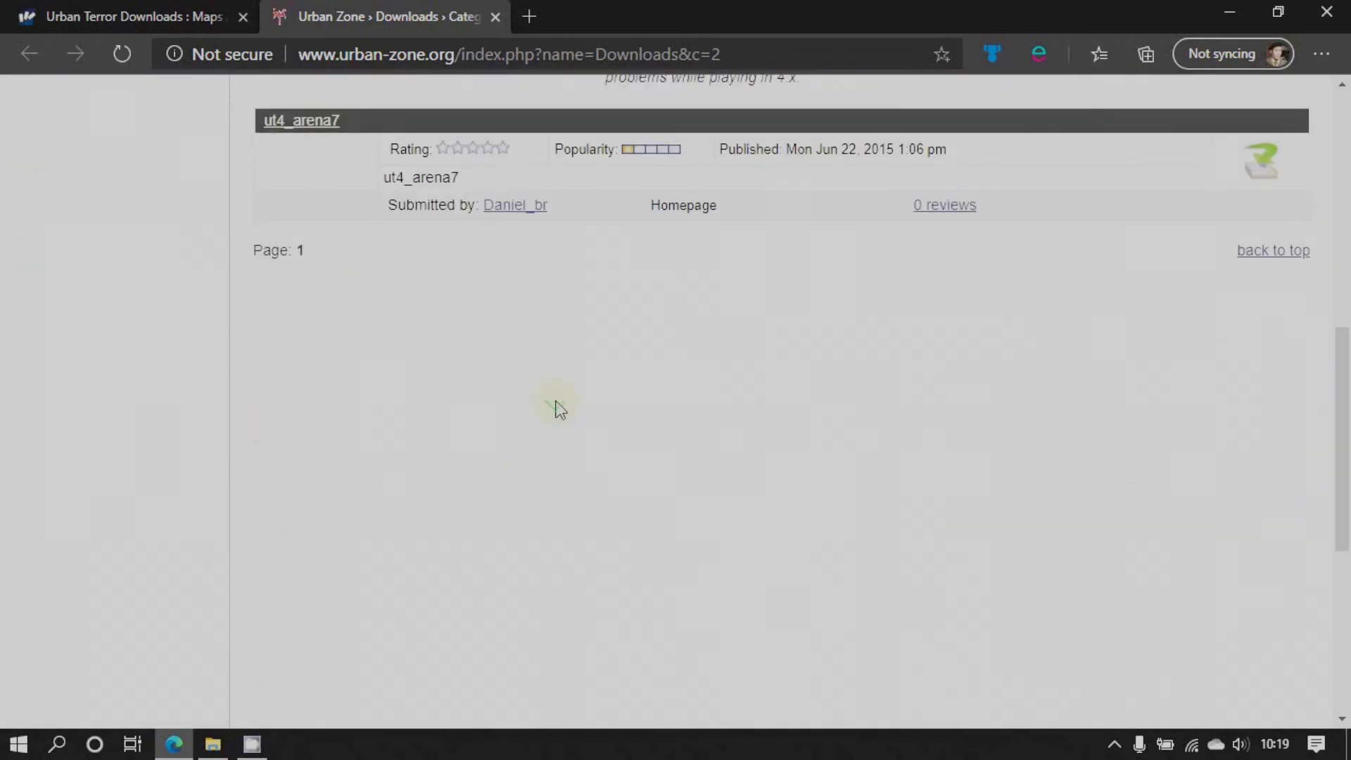
scroll(559, 408, up, 10)
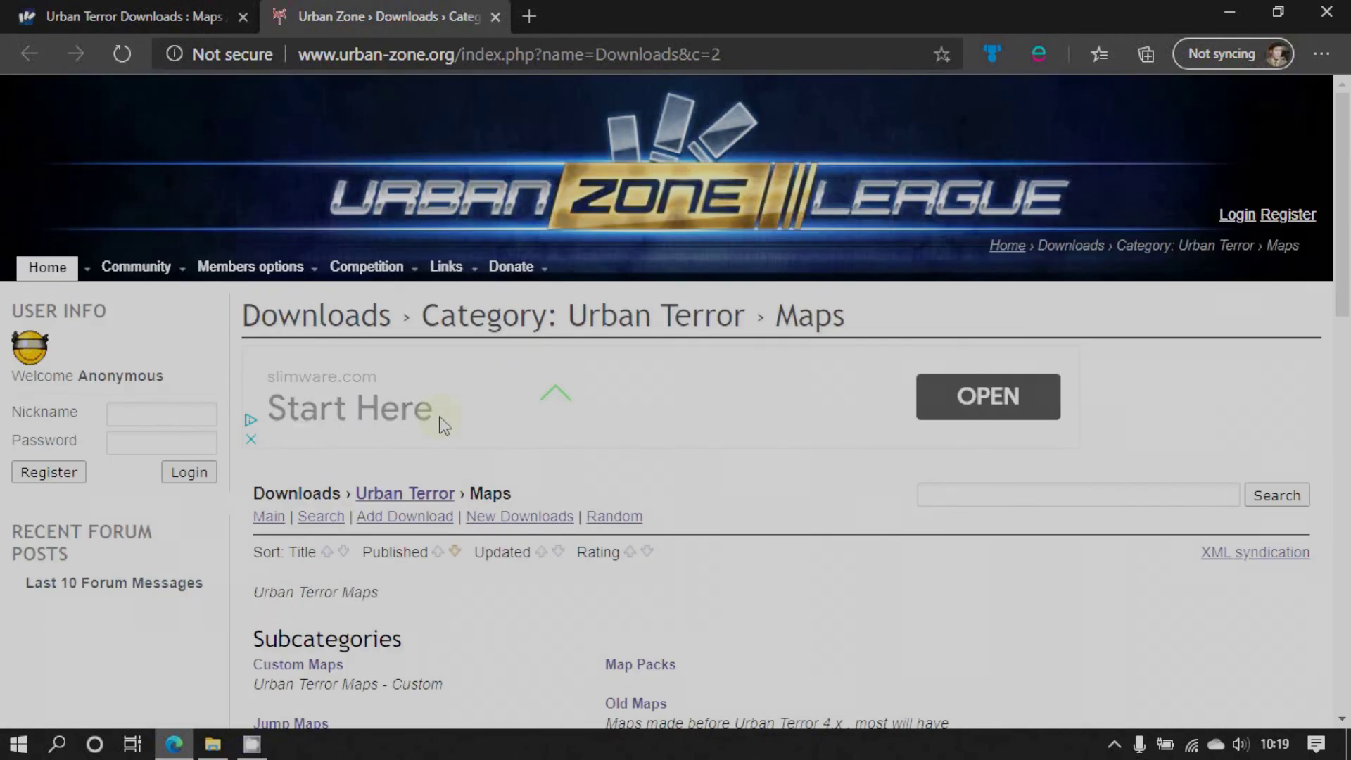
mouse_move(136, 267)
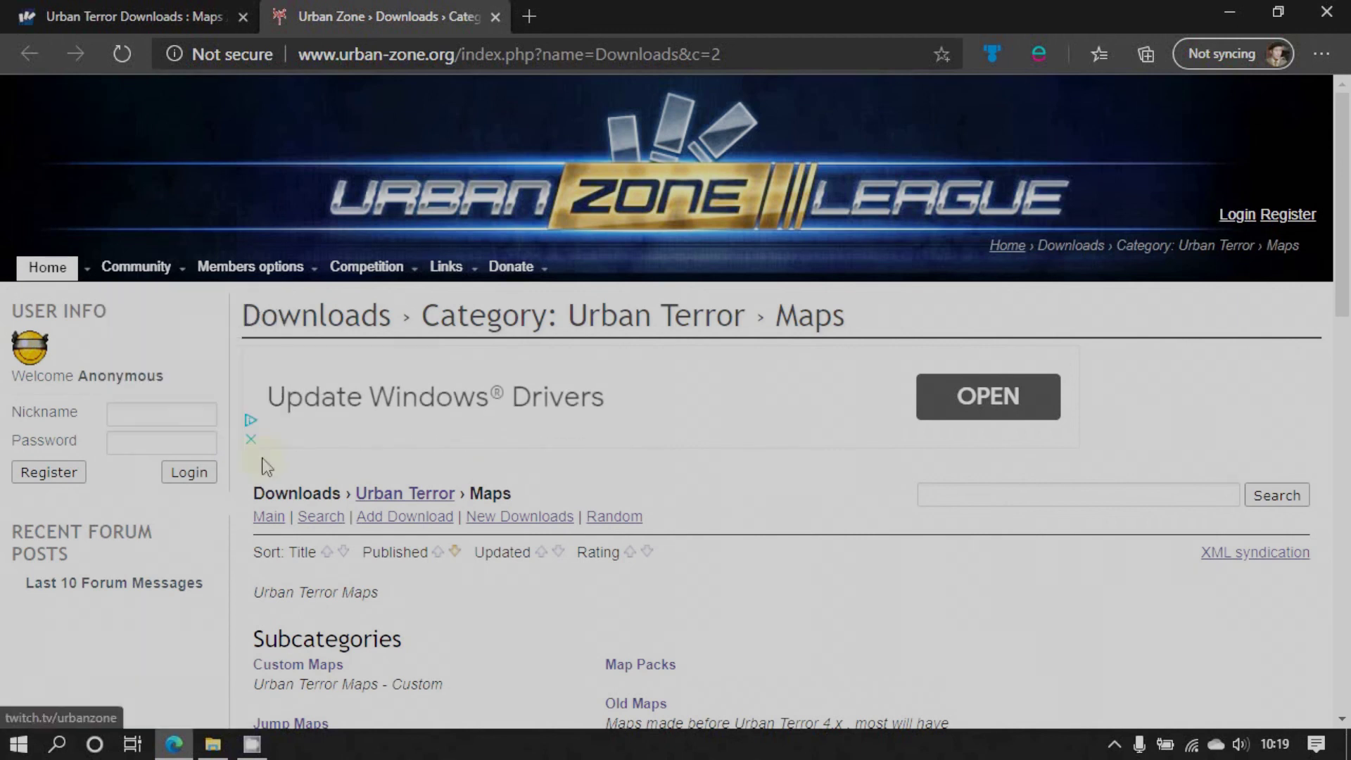
click(495, 16)
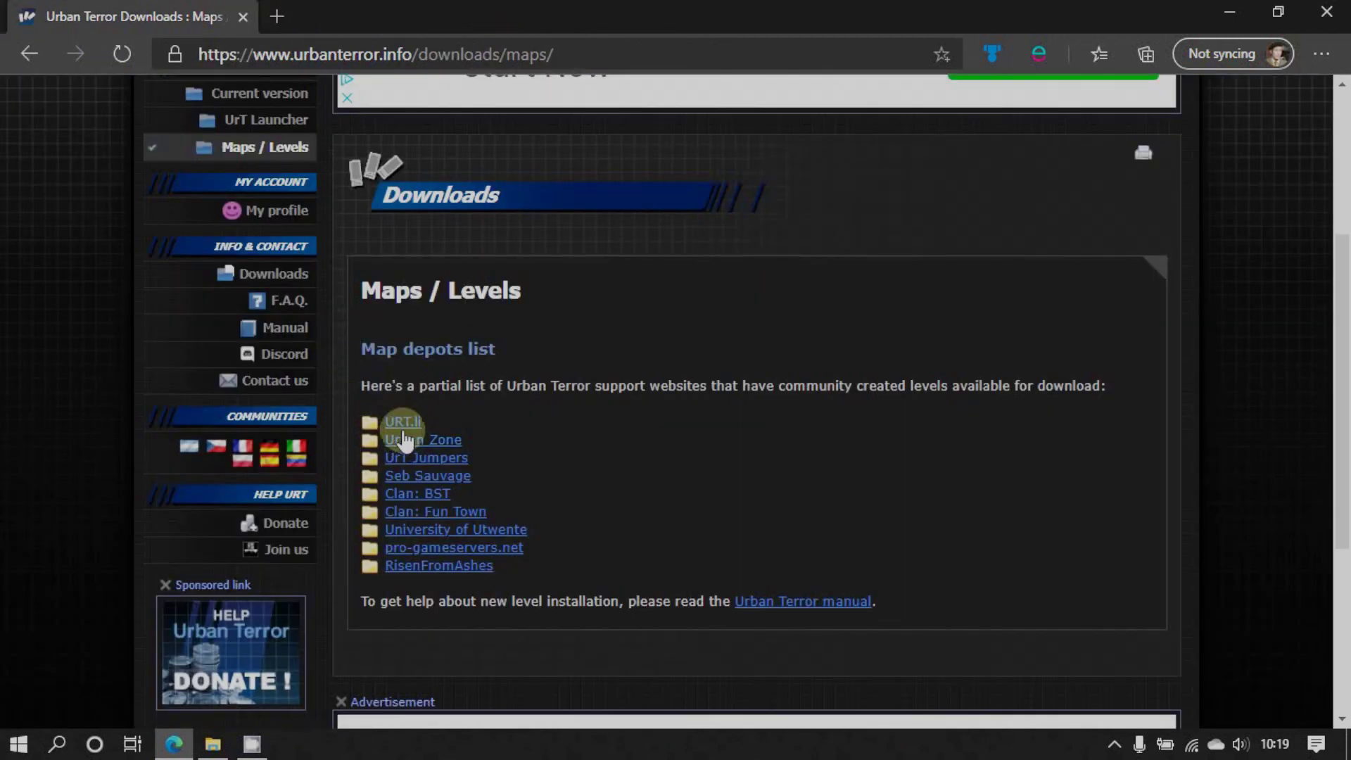
scroll(403, 429, up, 2)
scroll(402, 429, up, 1)
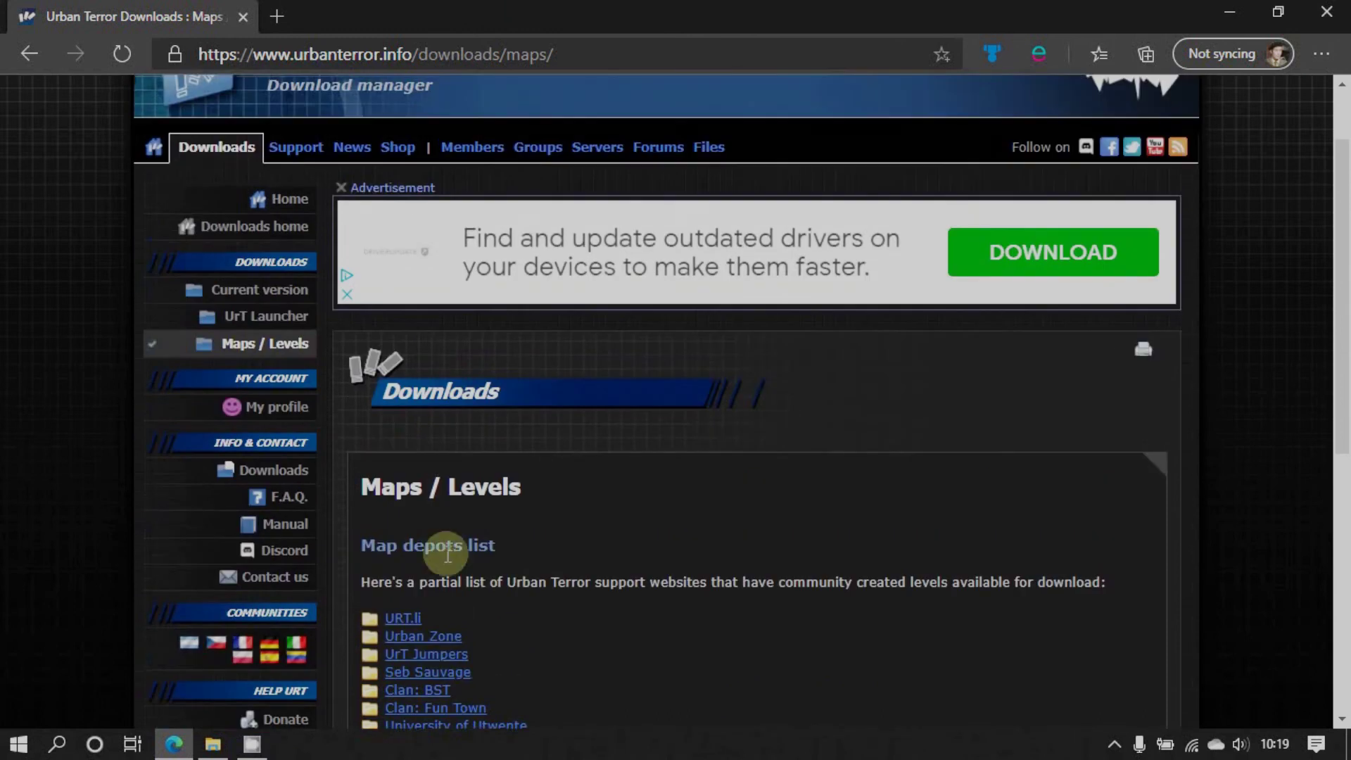
Load the Urban Terror Support pages in Edge, then select Downloads in File Explorer's D:\UrTServer\q3ut4
click(294, 147)
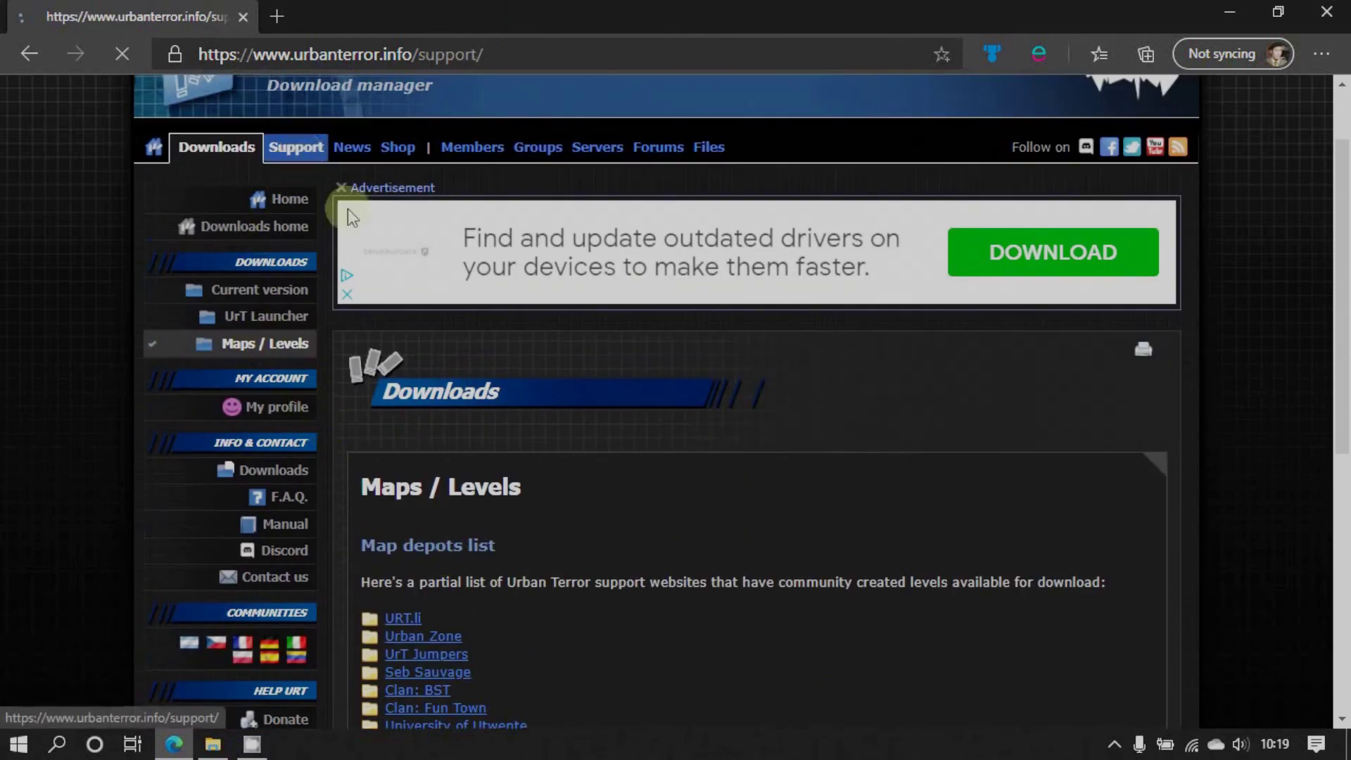
scroll(634, 535, down, 5)
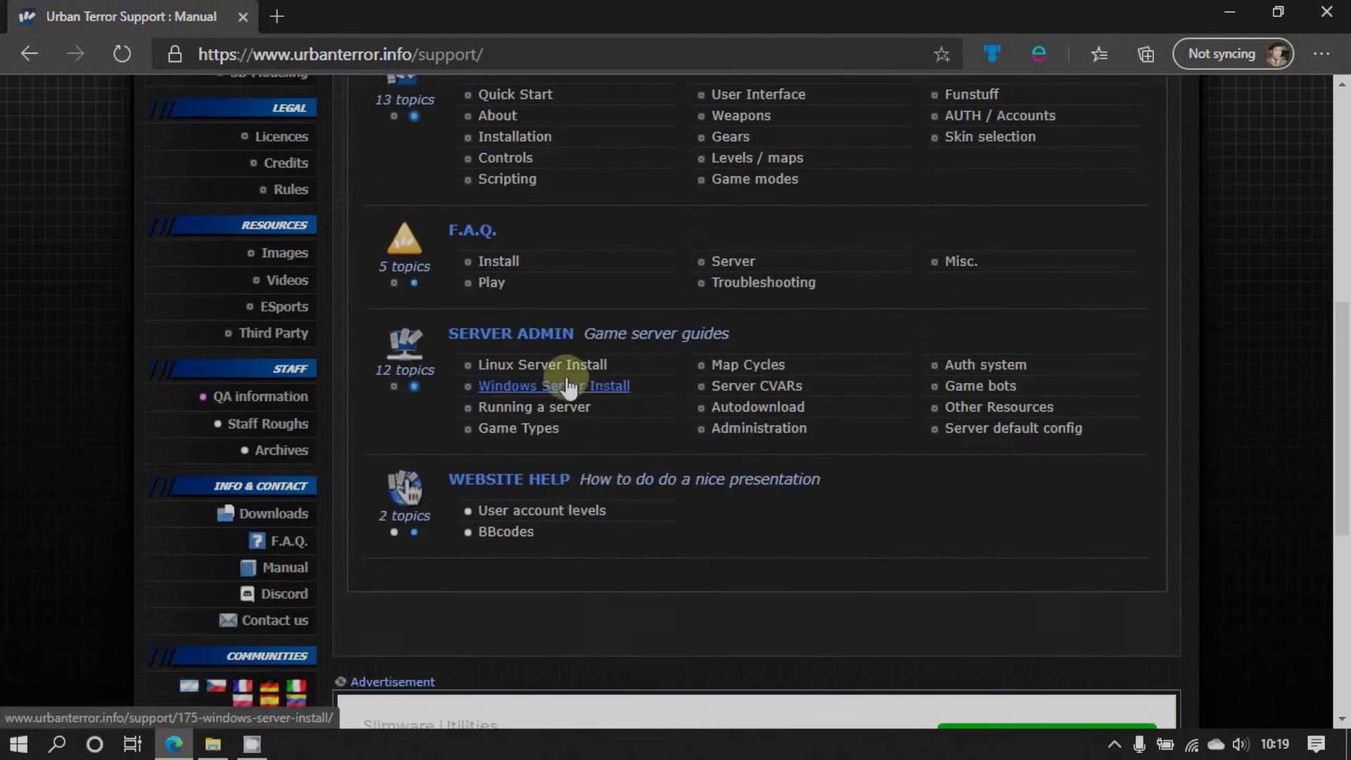
scroll(565, 374, up, 1)
click(1205, 11)
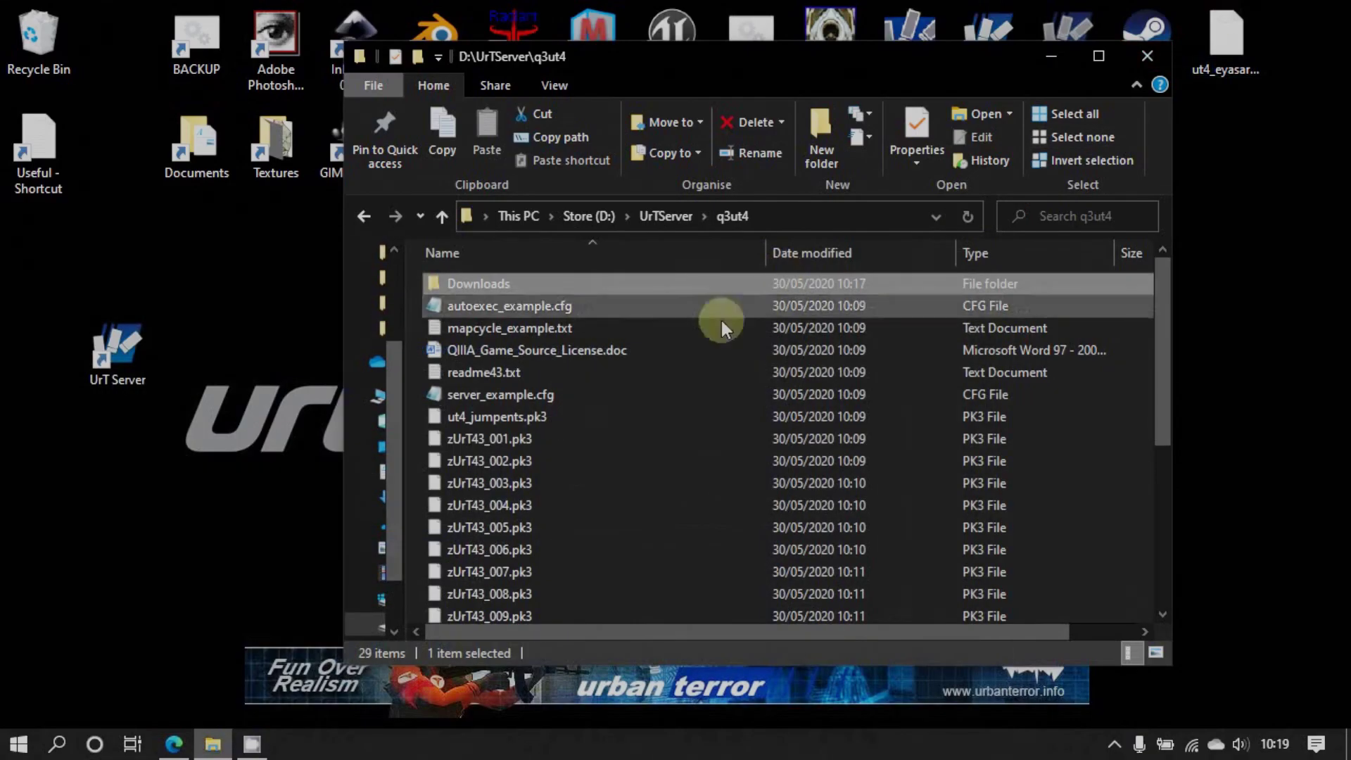
click(521, 284)
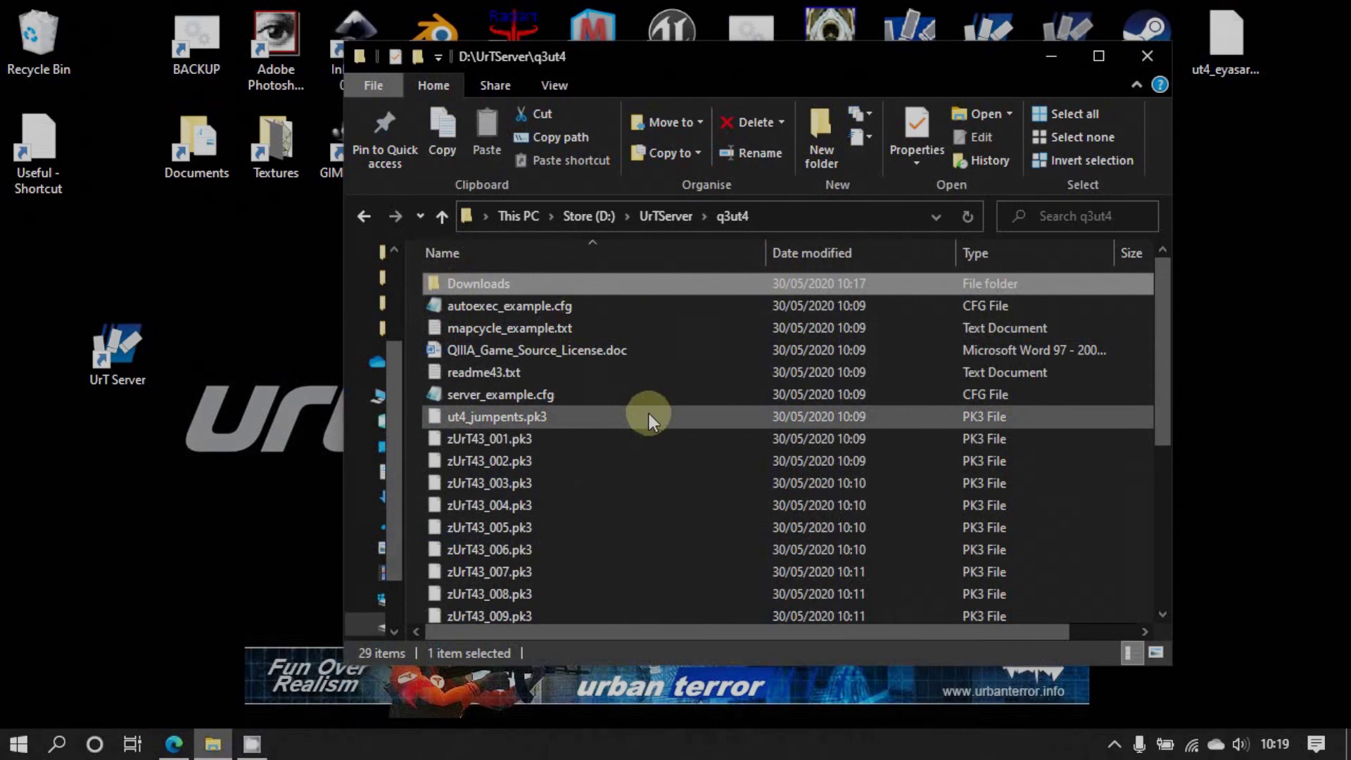
Open server_example.cfg in a maximized Notepad window and scroll through it
double_click(508, 394)
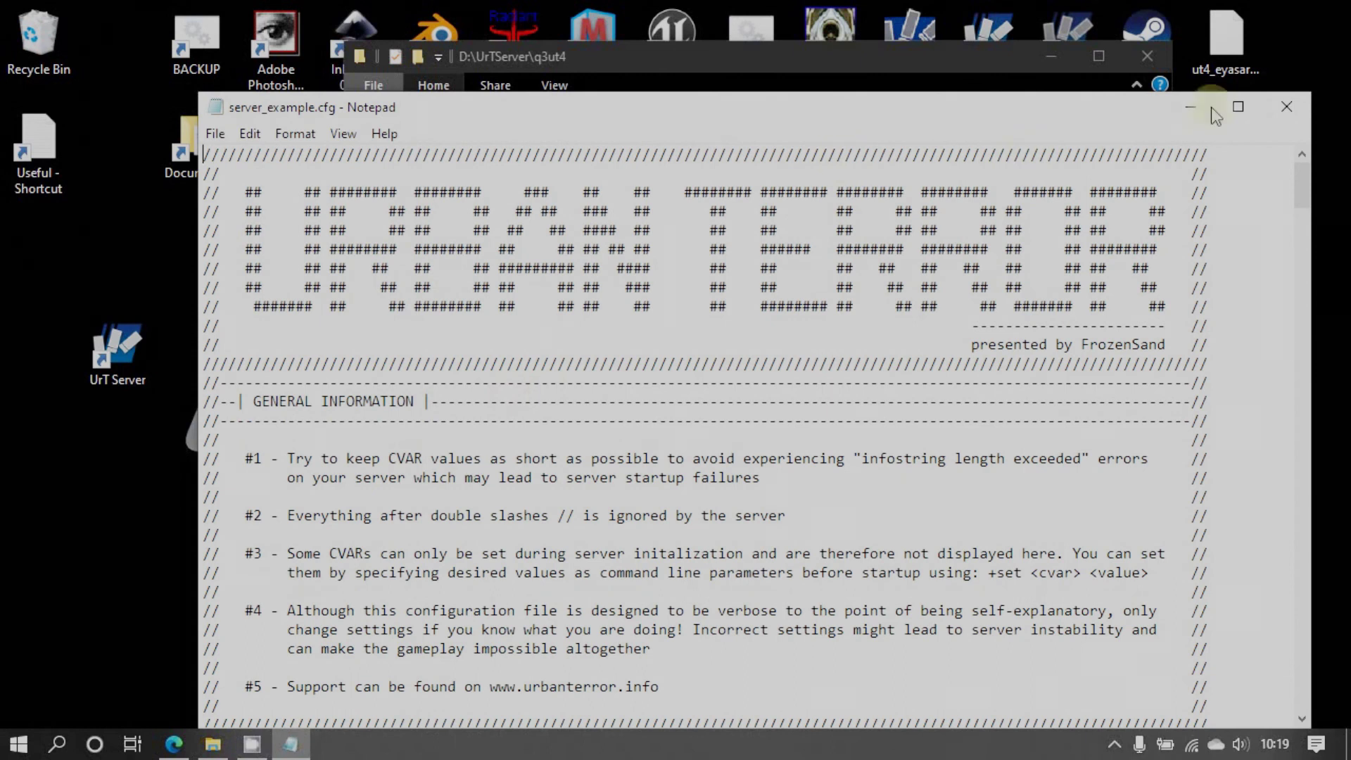
click(1237, 106)
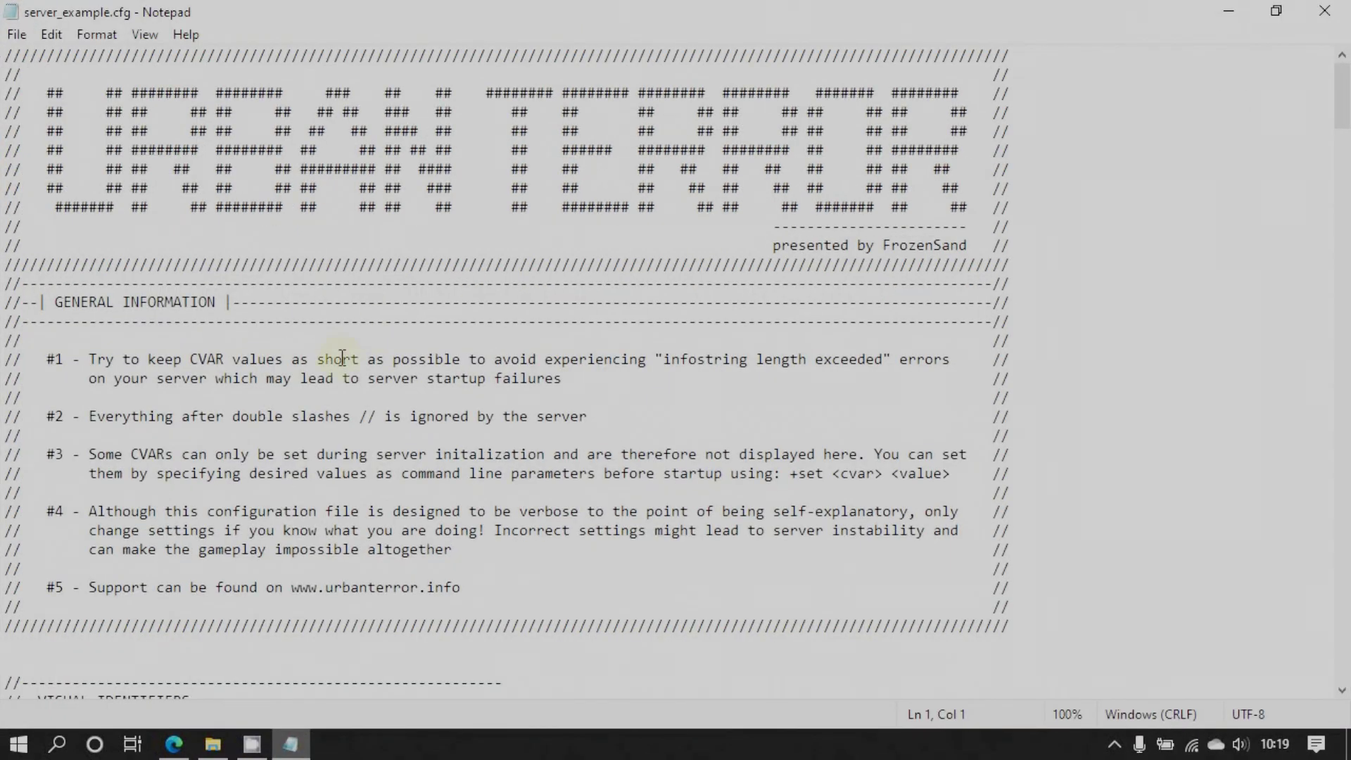
scroll(342, 359, down, 7)
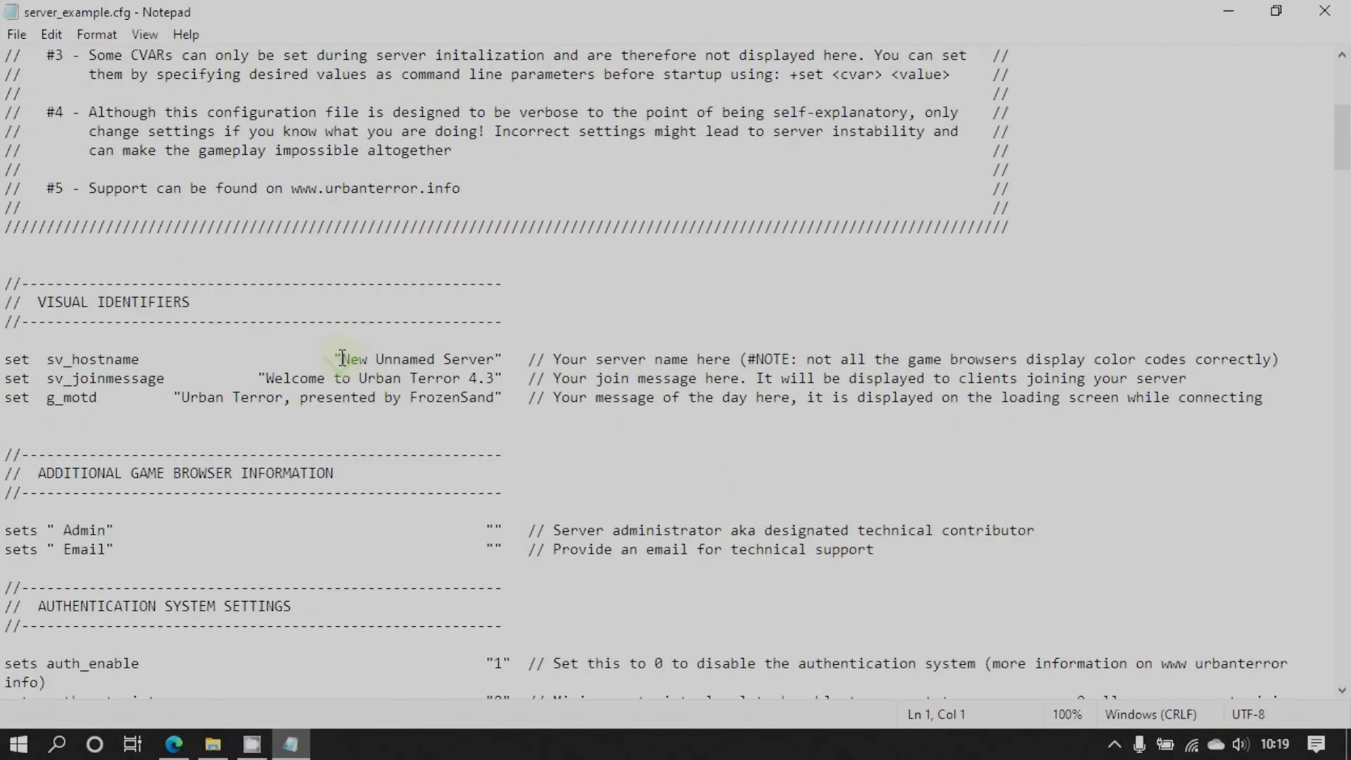
scroll(342, 359, down, 1)
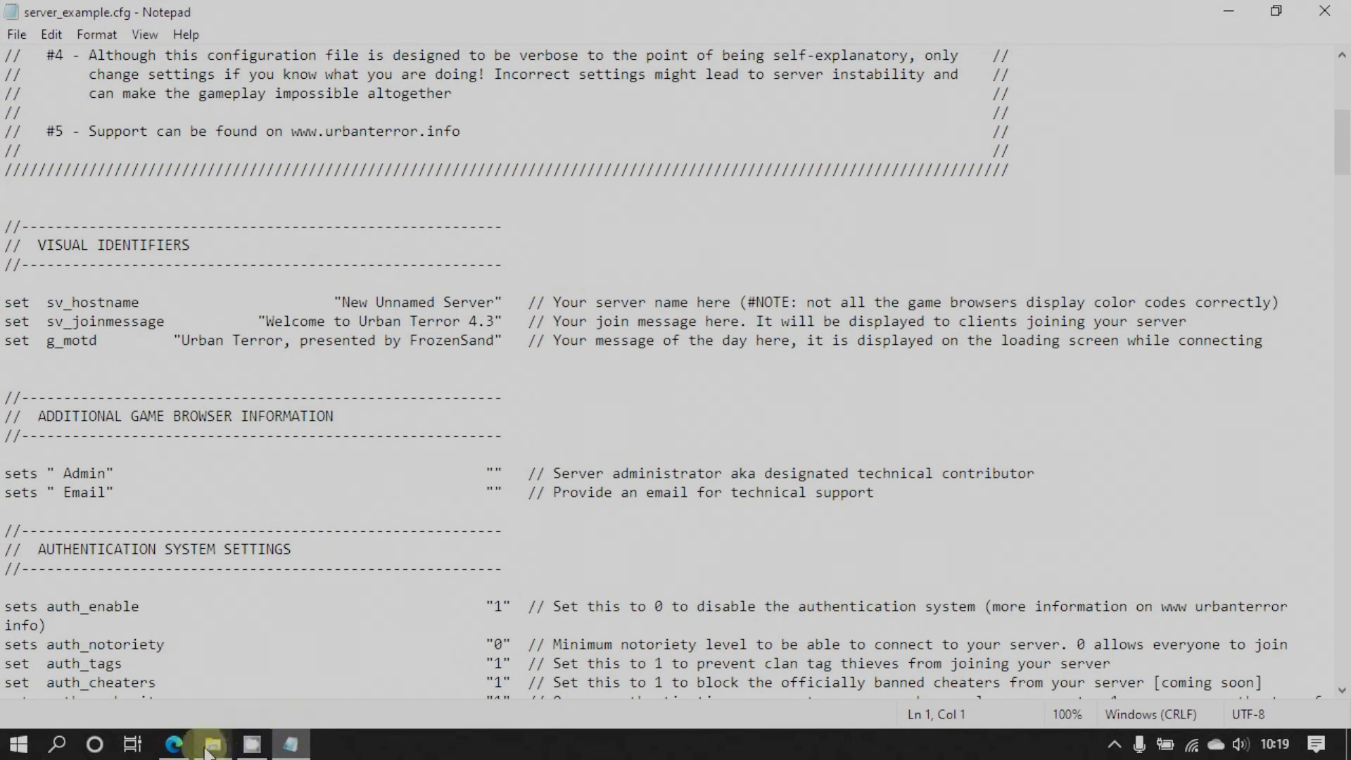
Read through the Server default config reference page in Edge, then return to Notepad
click(174, 743)
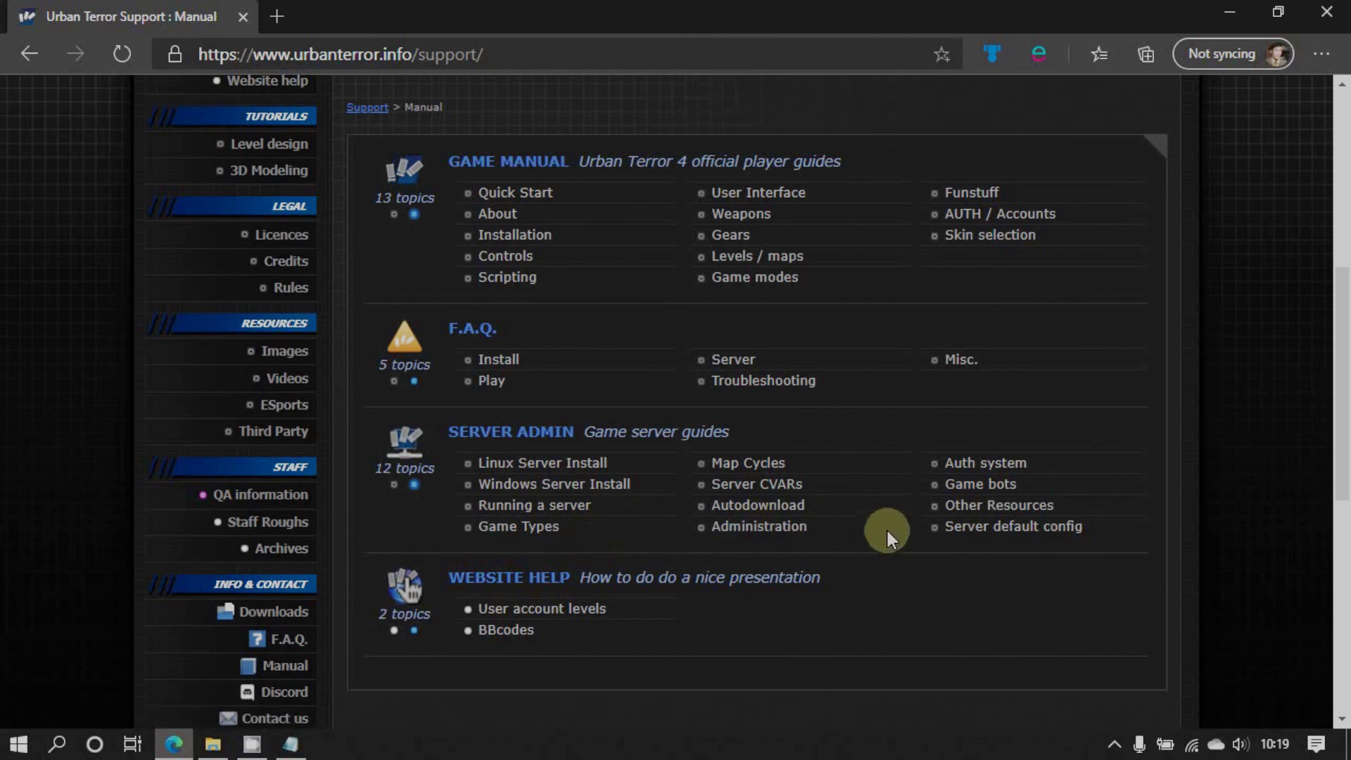
click(964, 526)
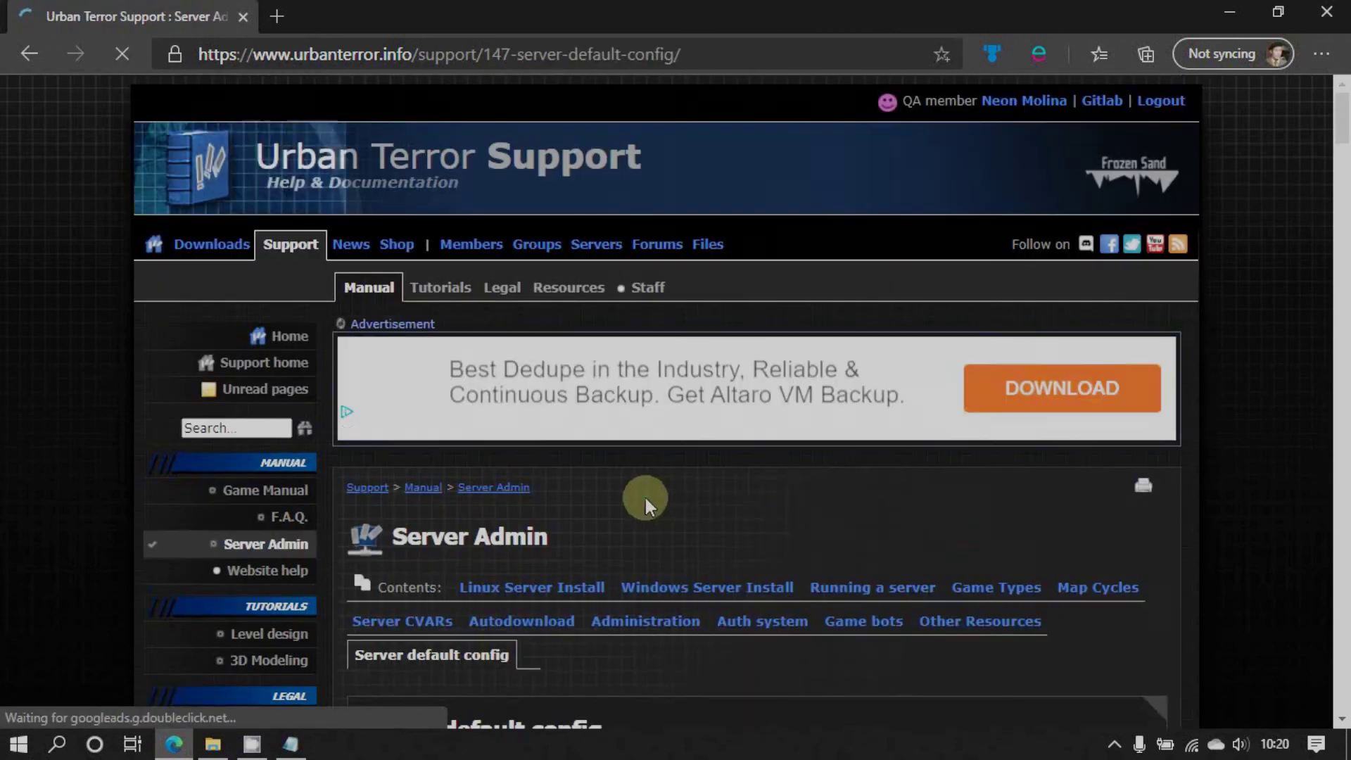
scroll(644, 497, down, 15)
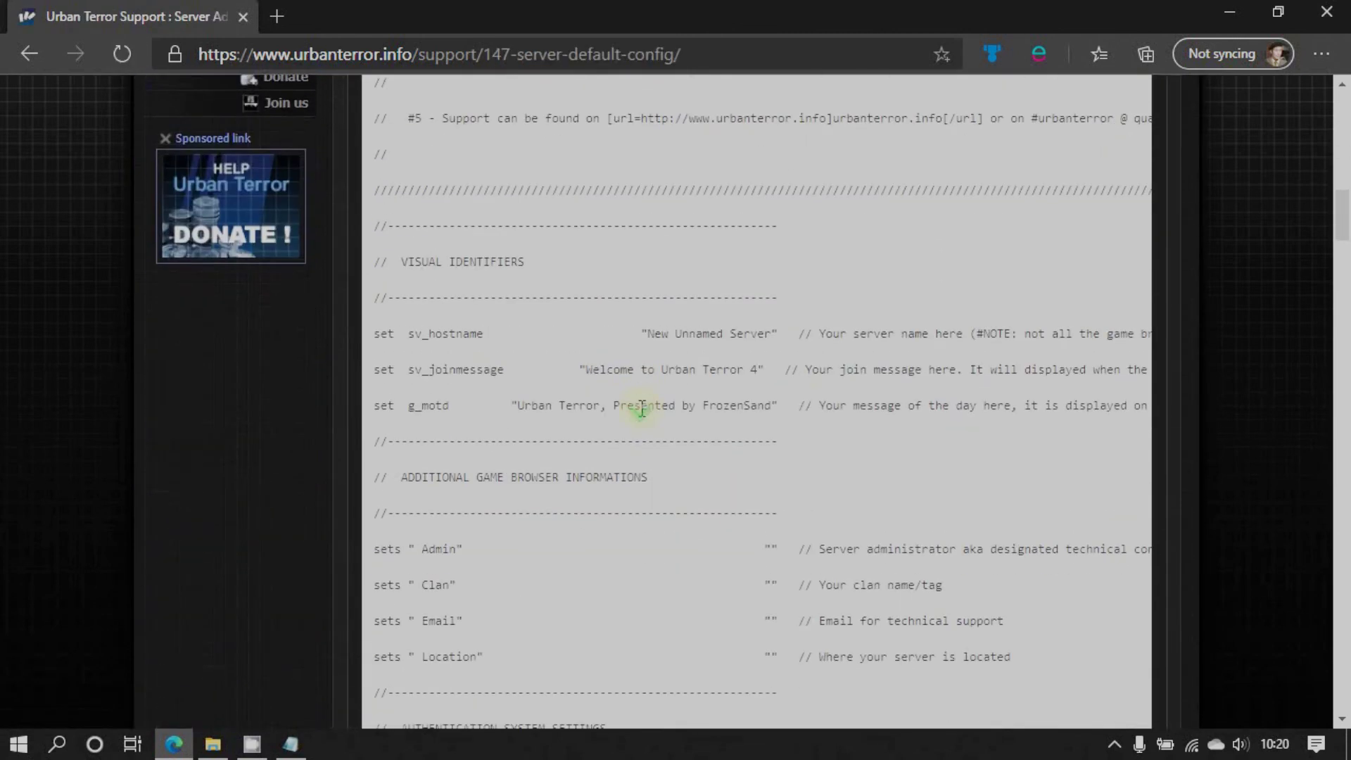
scroll(454, 644, down, 8)
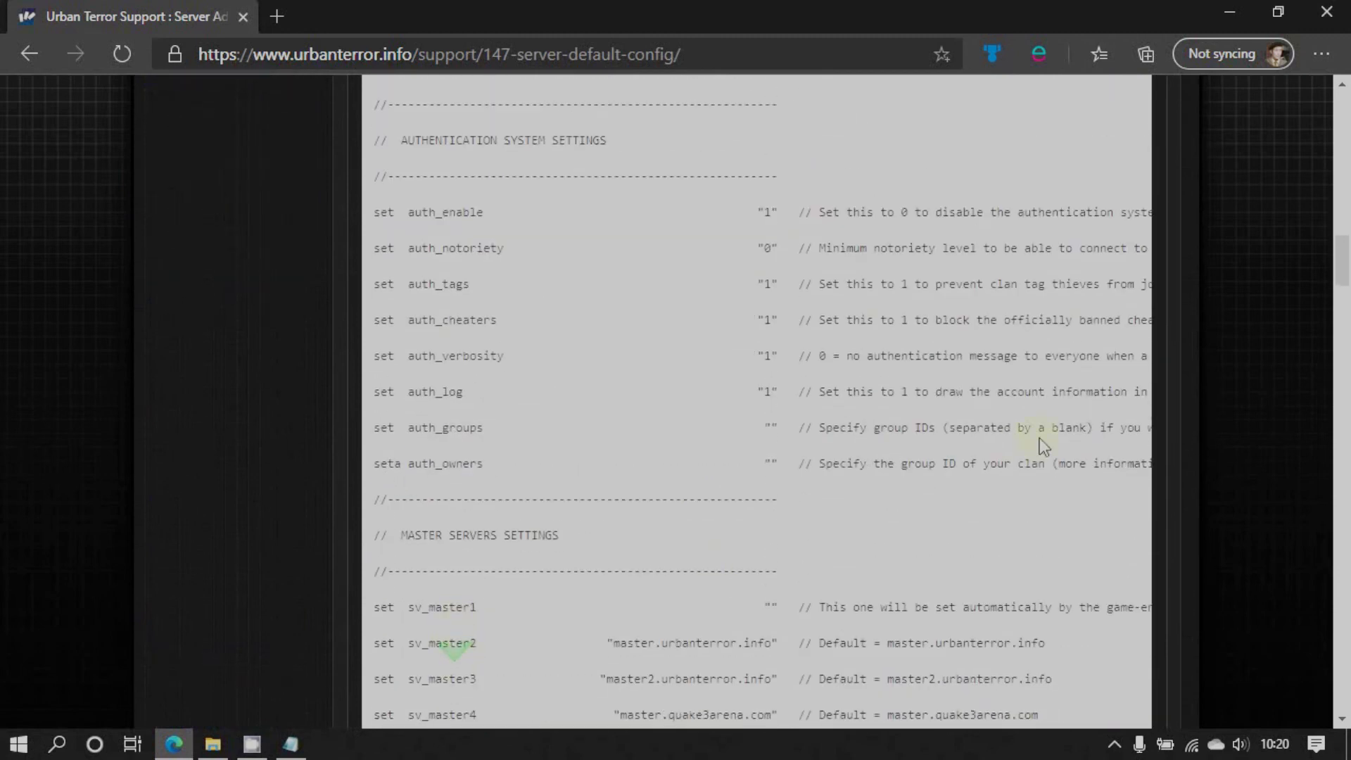
drag(1336, 265, 1327, 136)
click(1231, 12)
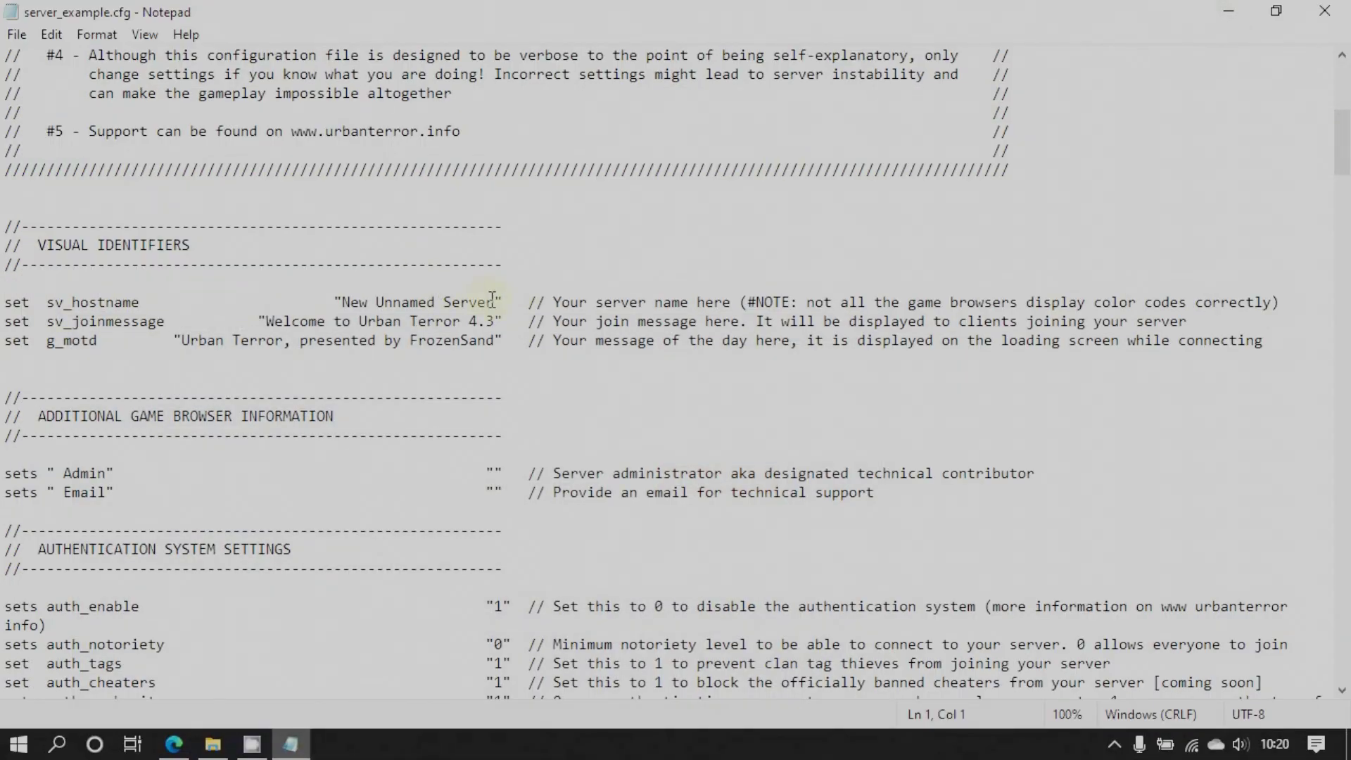
Replace 'New Unnamed Server' with 'UrT 4.3 Tutorial Server' in sv_hostname and realign the value
drag(491, 298, 344, 302)
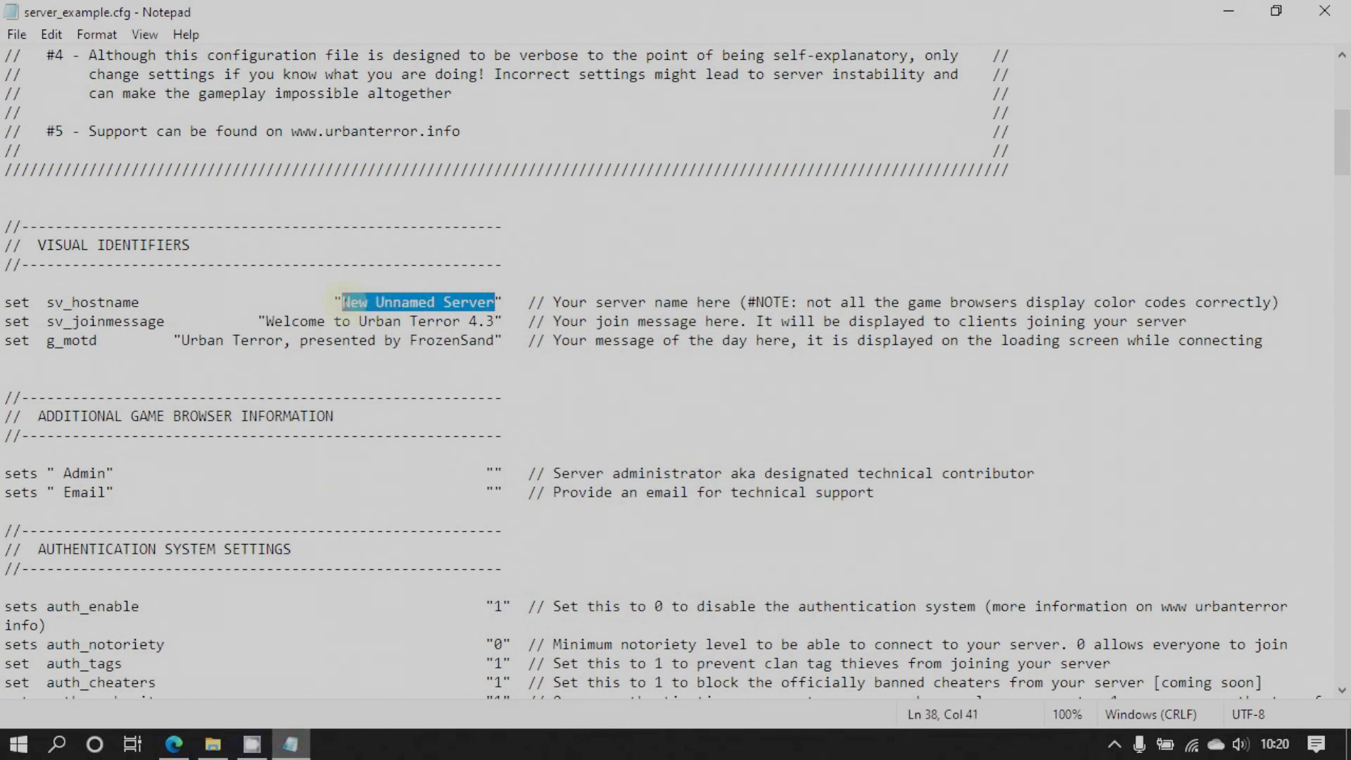
text(IrT)
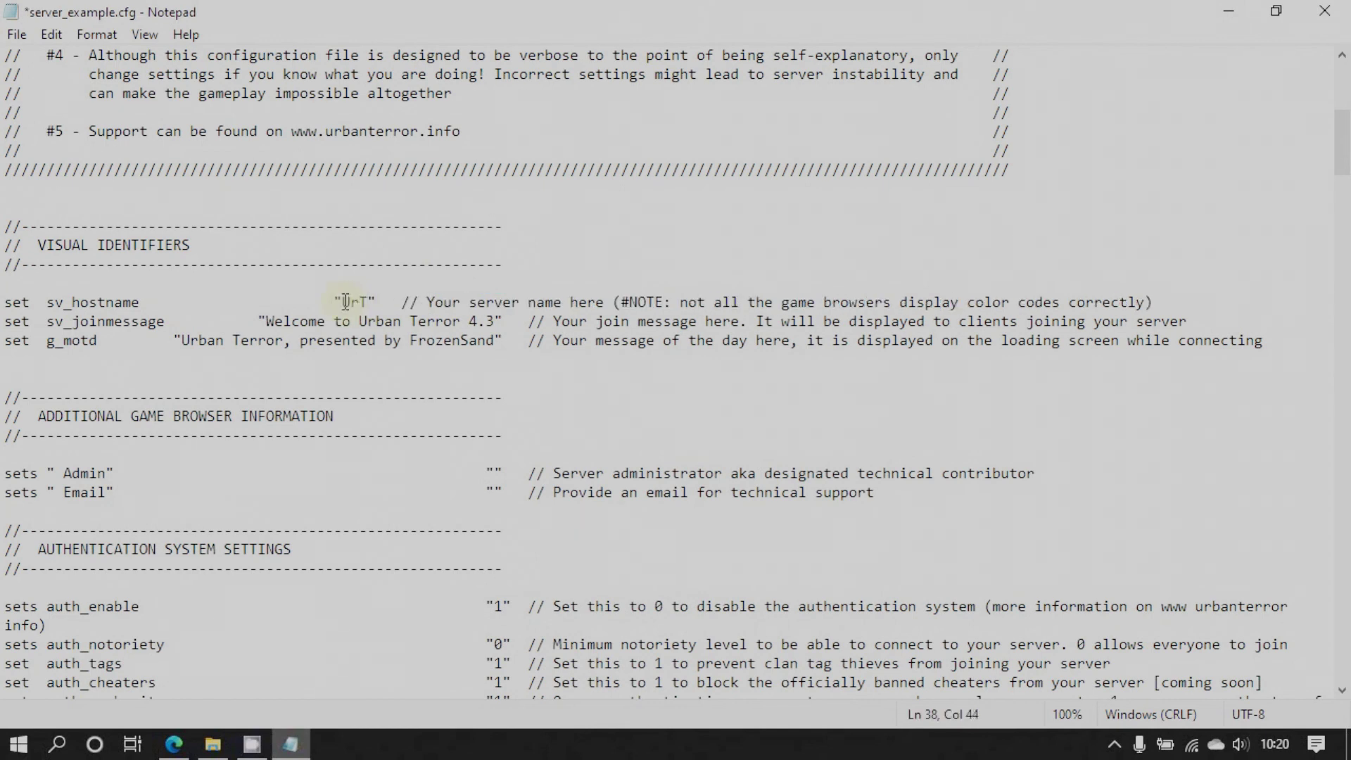
text( 4.)
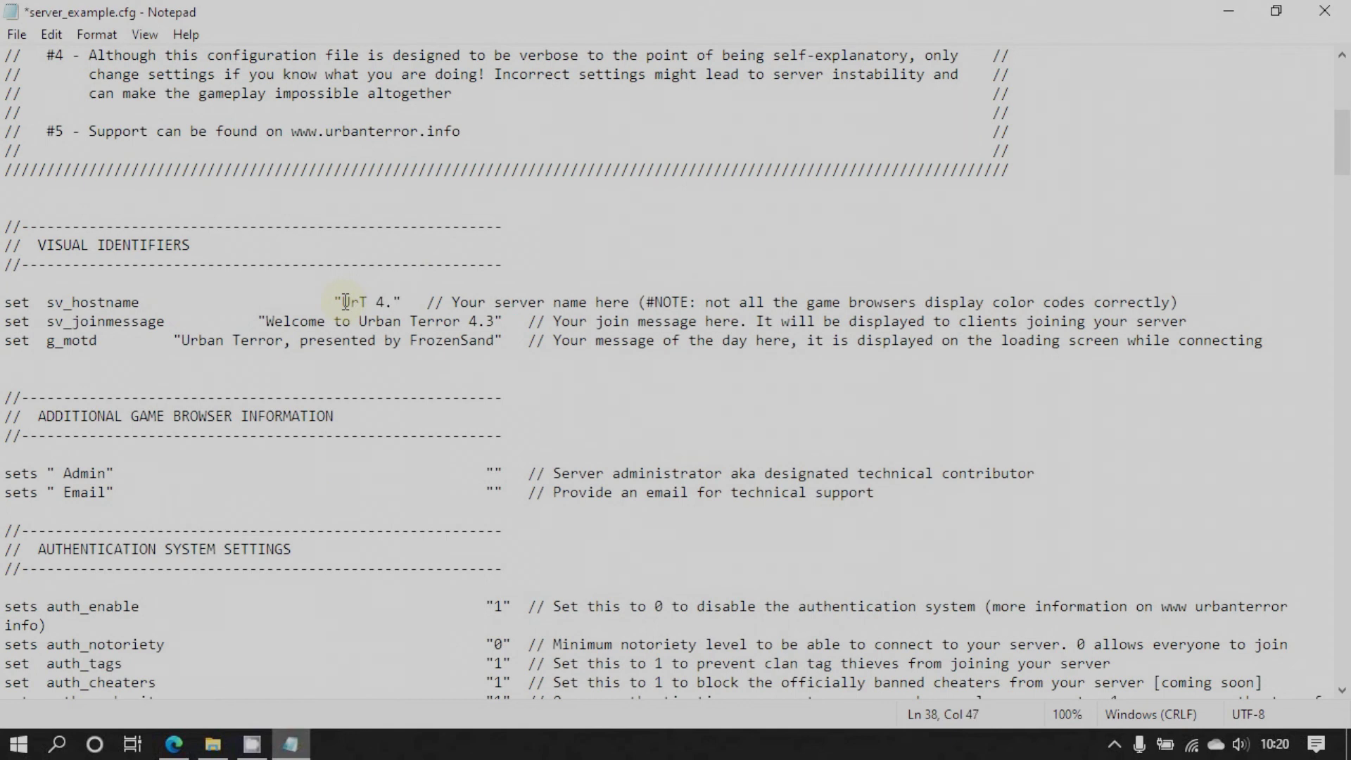
text(3)
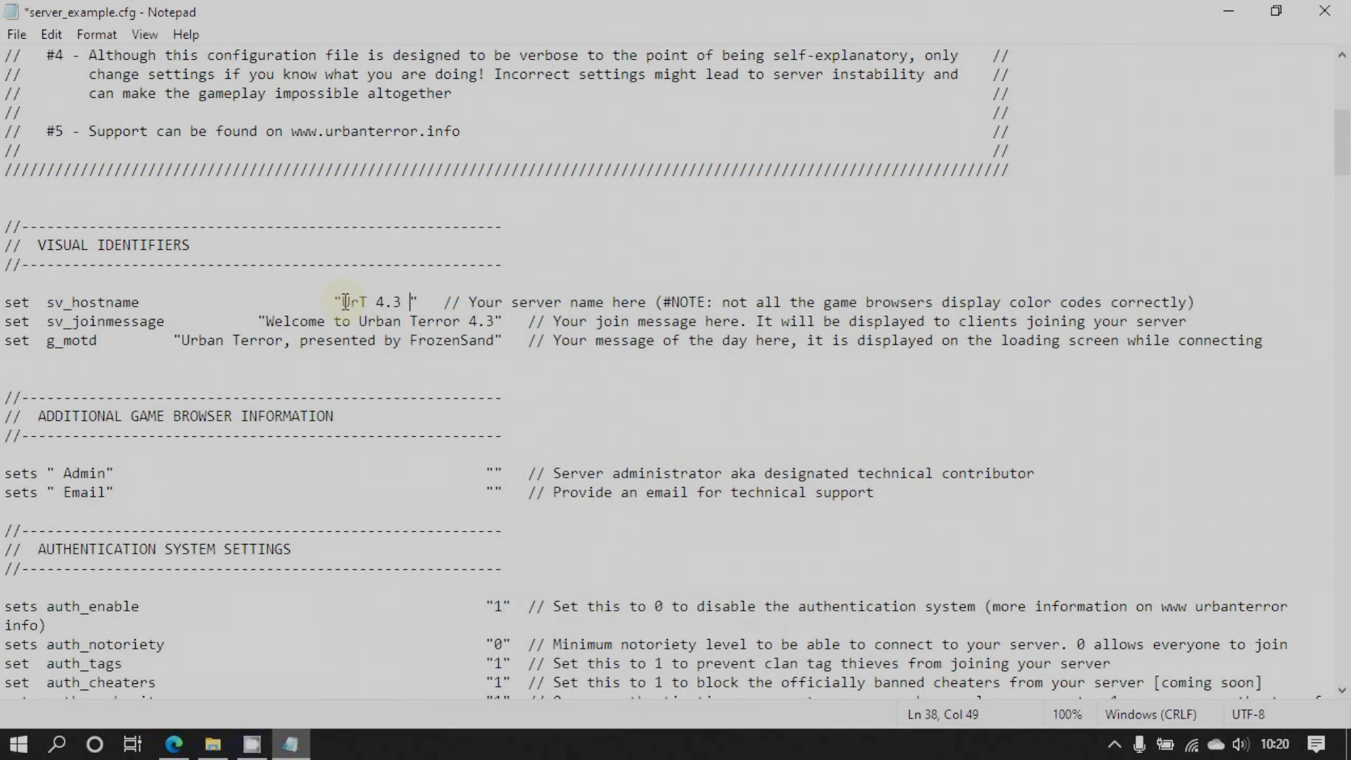
text(Tutori)
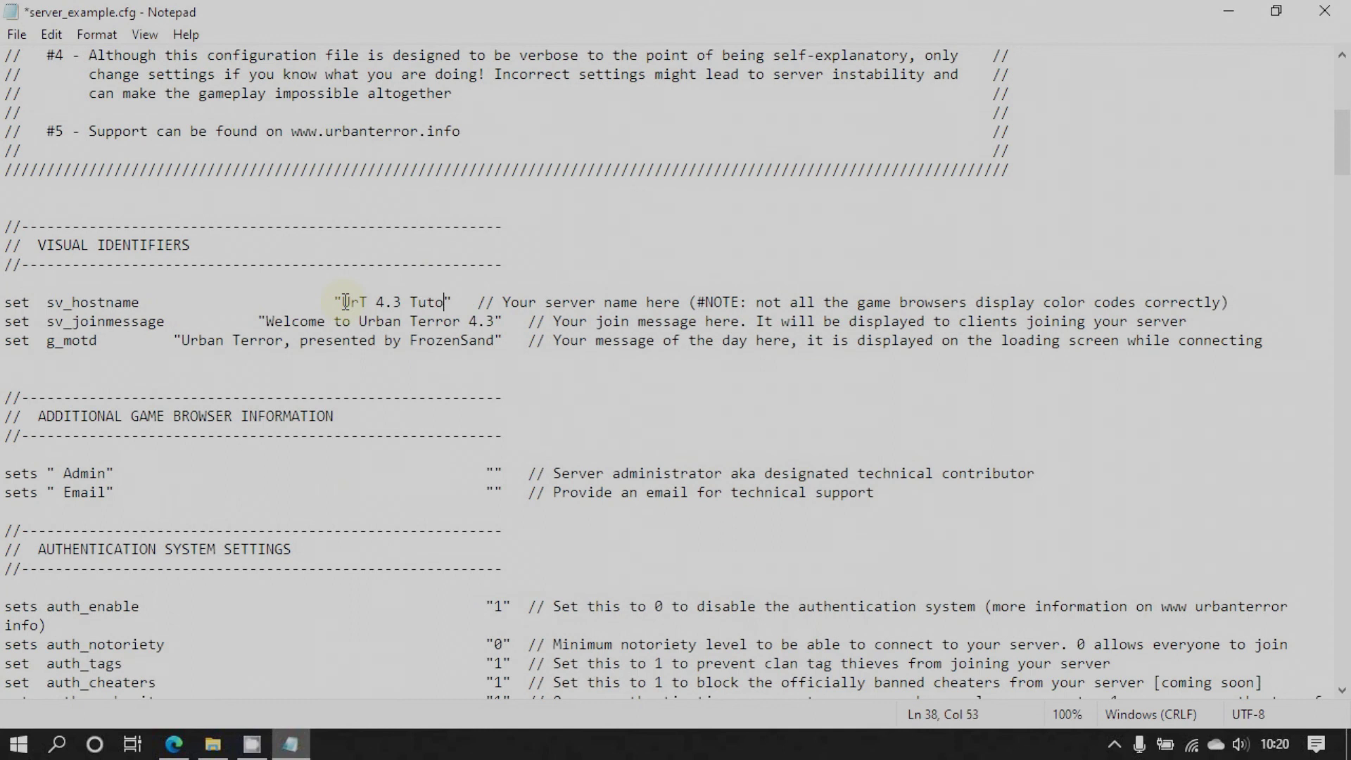
text(al)
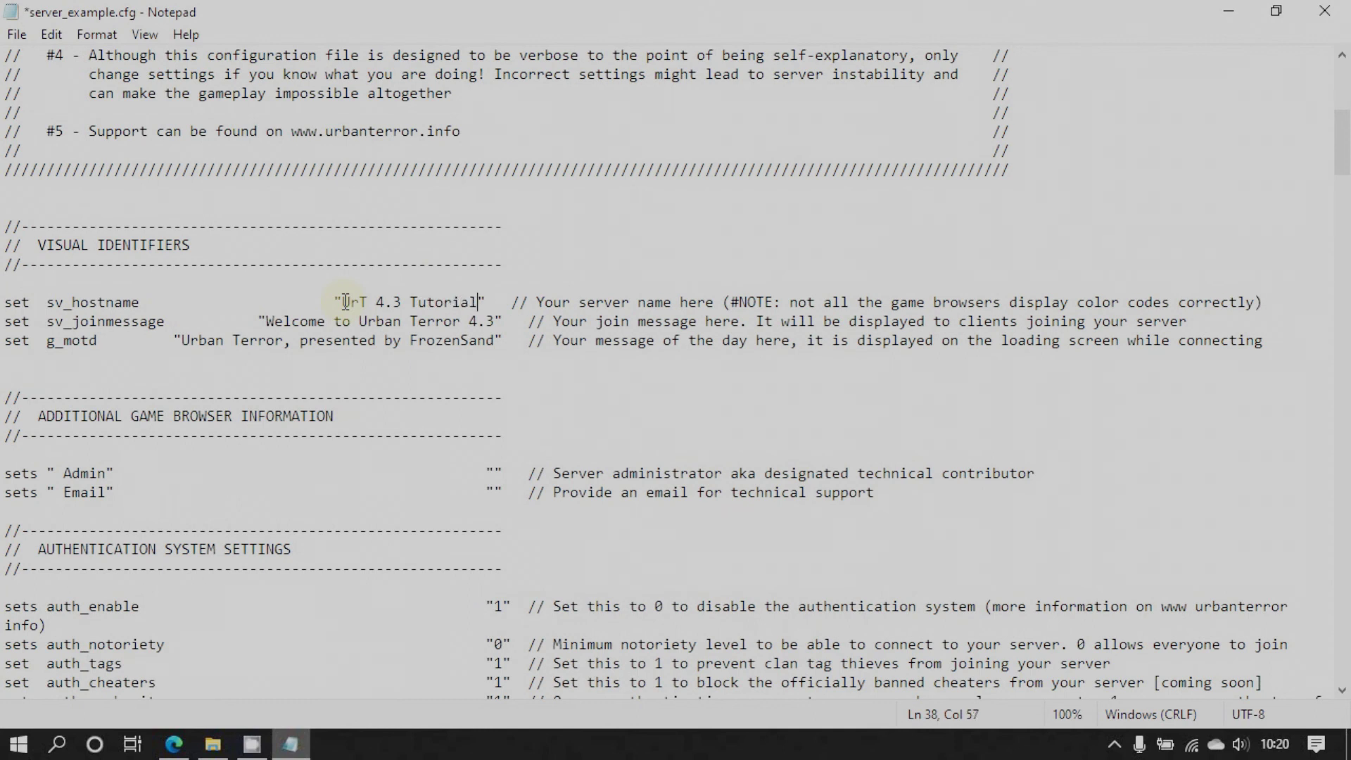
text( Server)
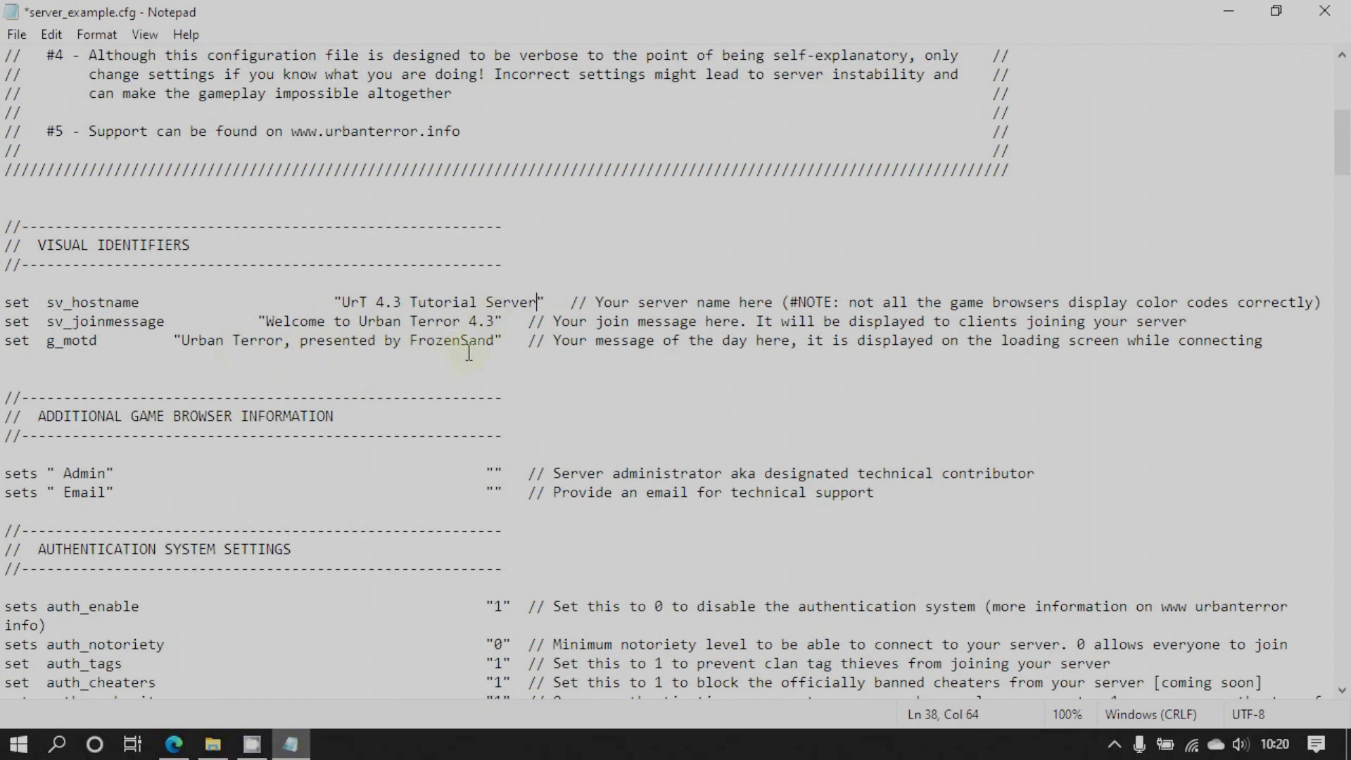
scroll(488, 380, down, 2)
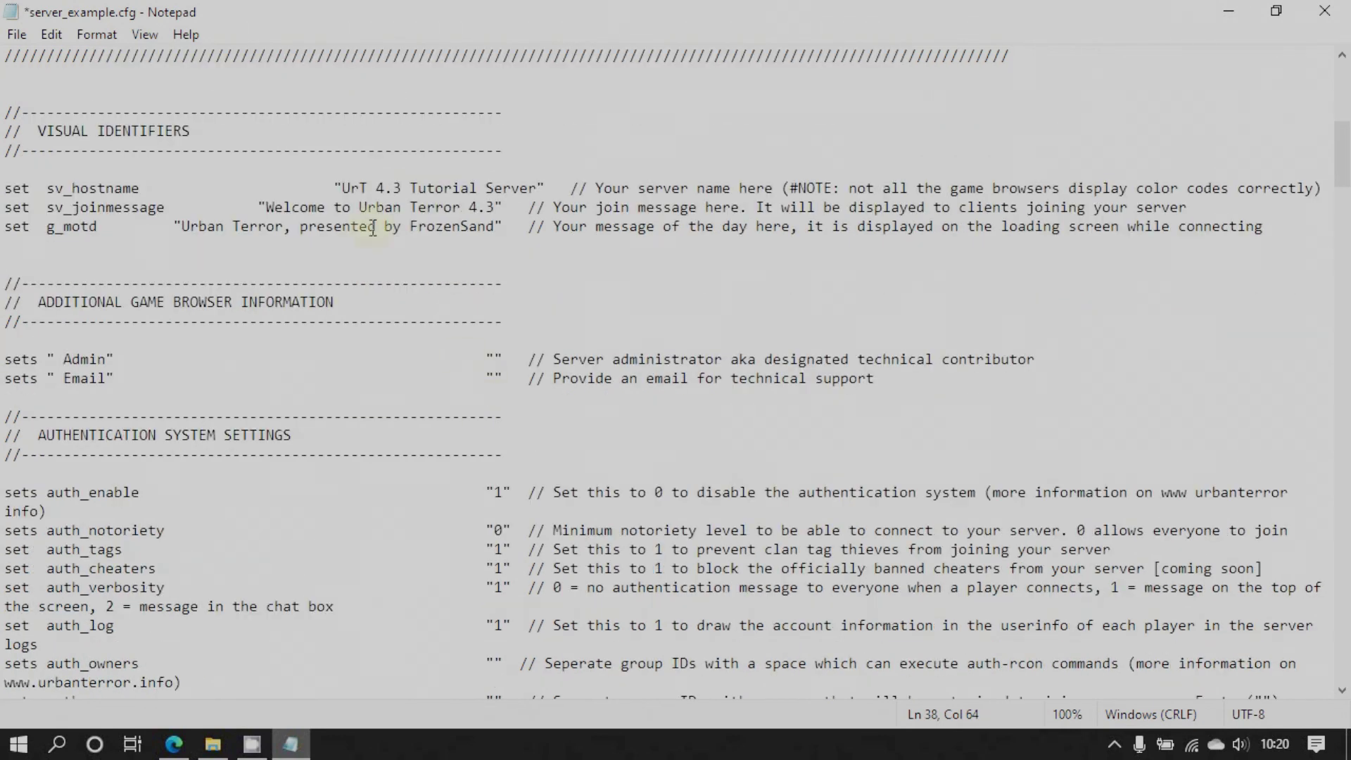
click(334, 189)
key(BackSpace)
key(BackSpace)
key(BackSpace)
key(BackSpace)
key(BackSpace)
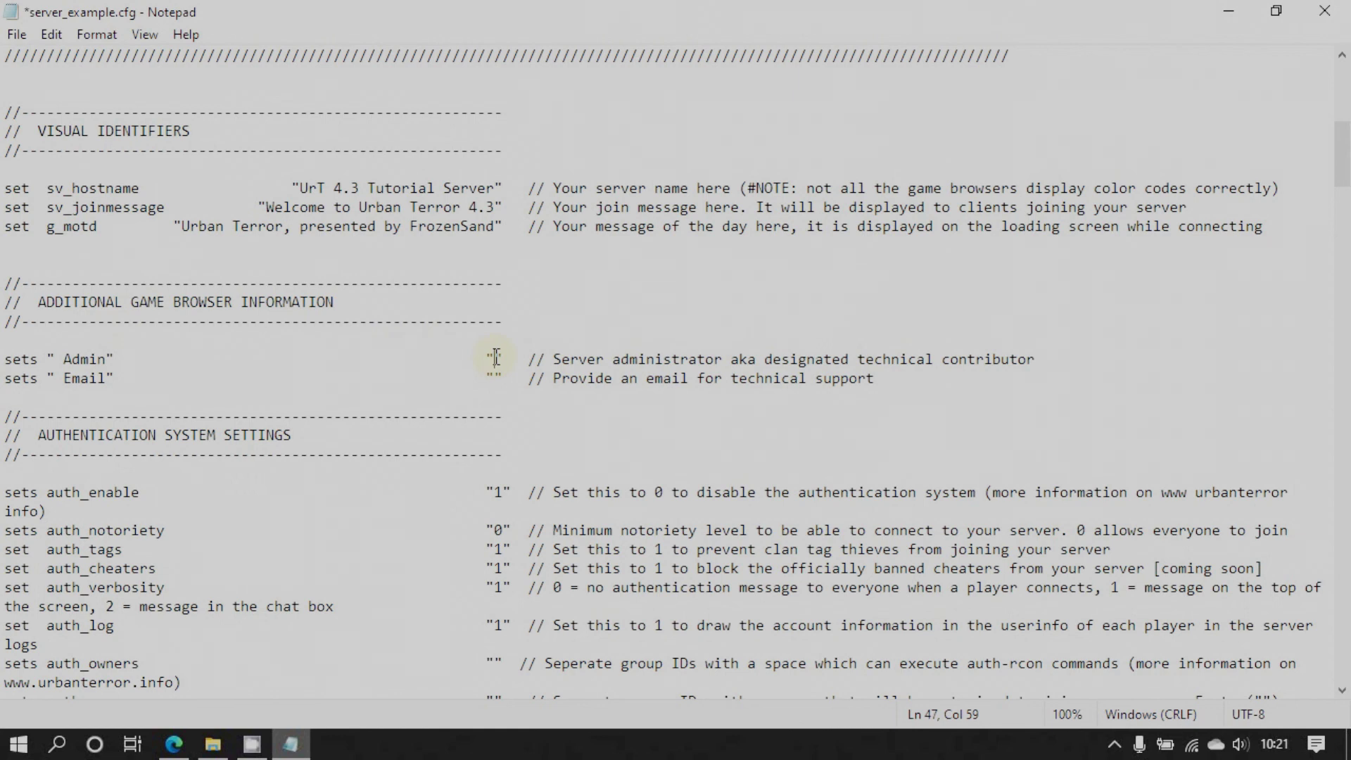
Enter the administrator's Discord contact name in the Admin field and align it with the other values
text(Disco)
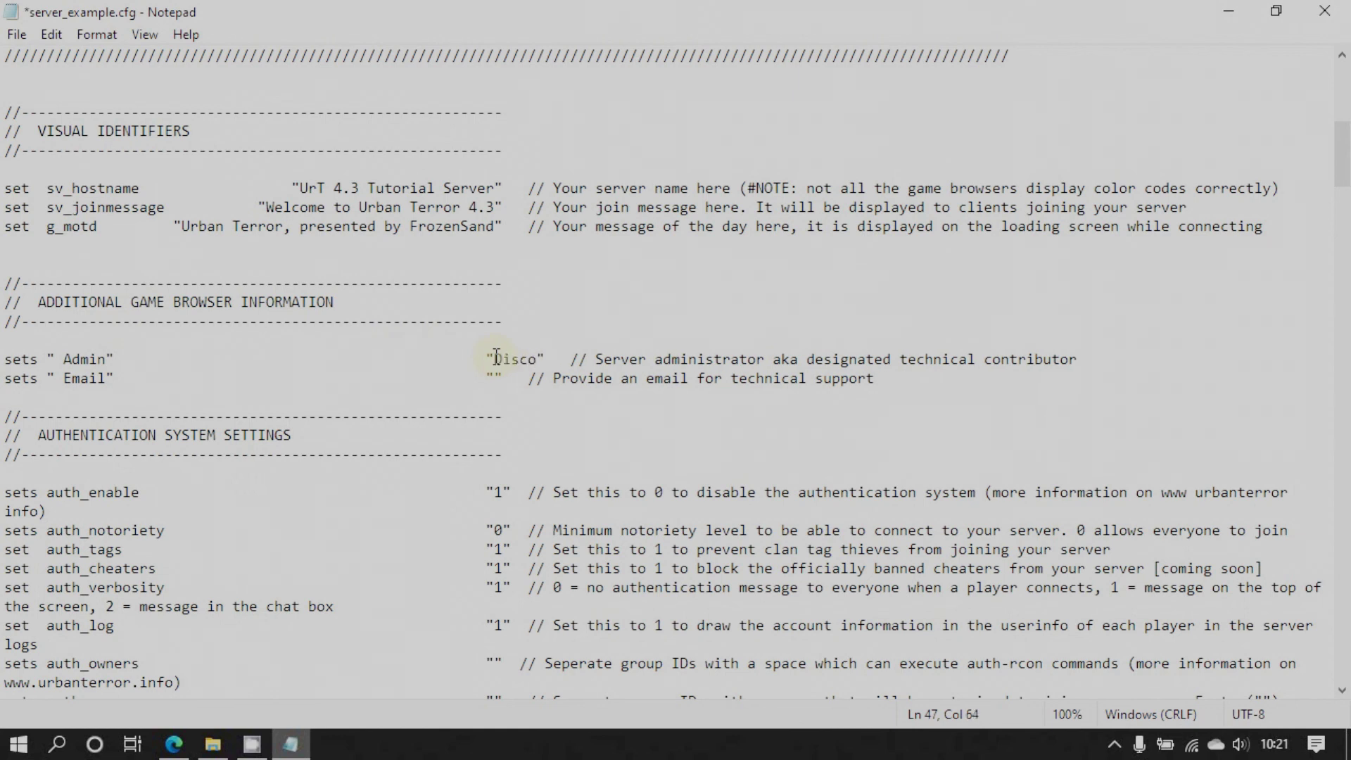
text(r - N)
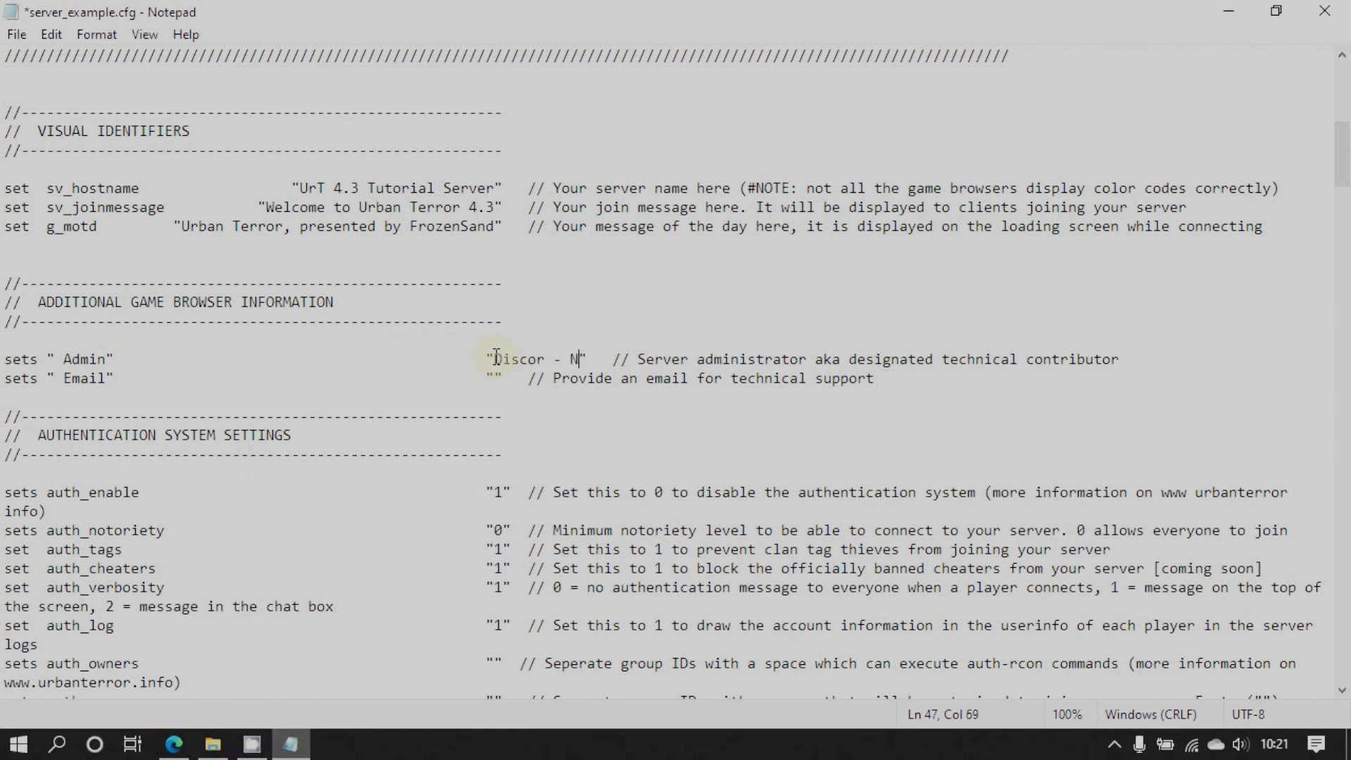
text(eon Molina)
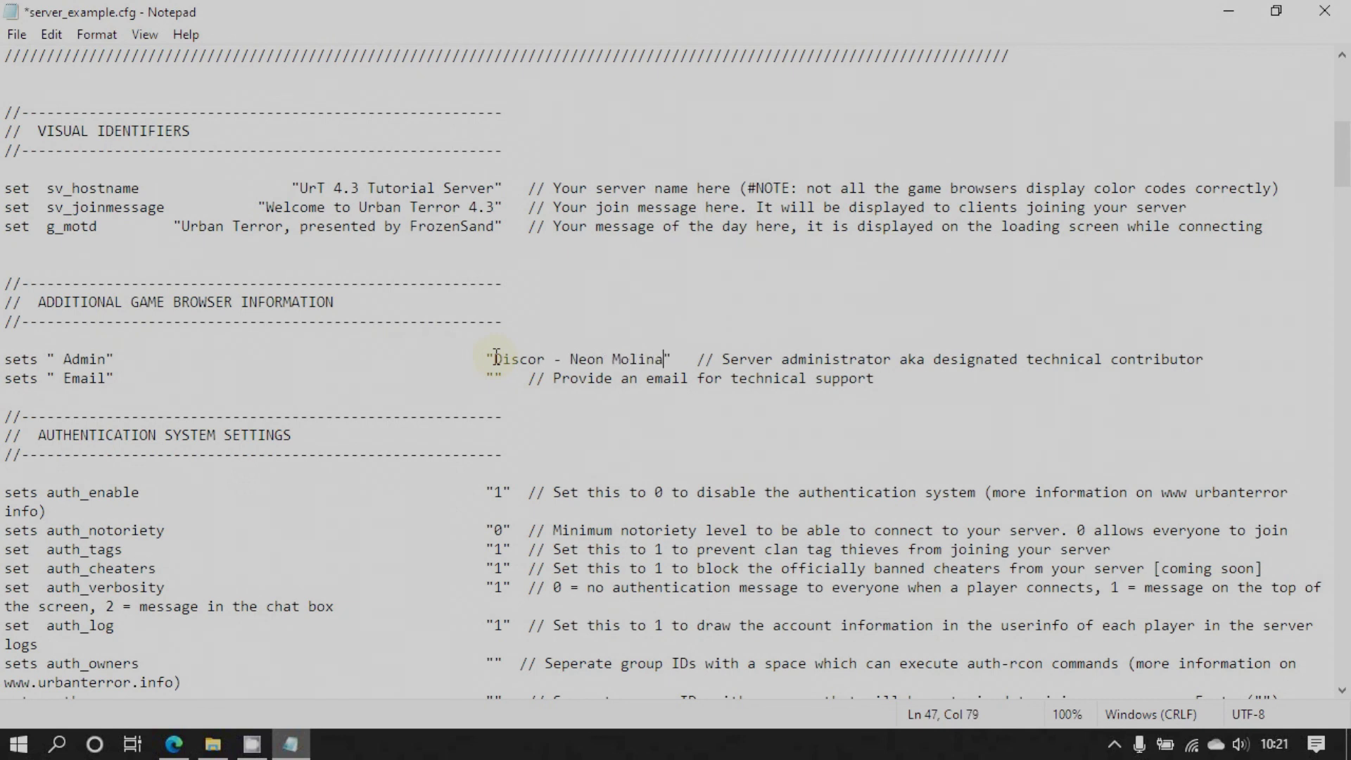
drag(487, 358, 377, 358)
key(BackSpace)
key(BackSpace)
key(BackSpace)
key(BackSpace)
key(BackSpace)
key(BackSpace)
key(BackSpace)
key(BackSpace)
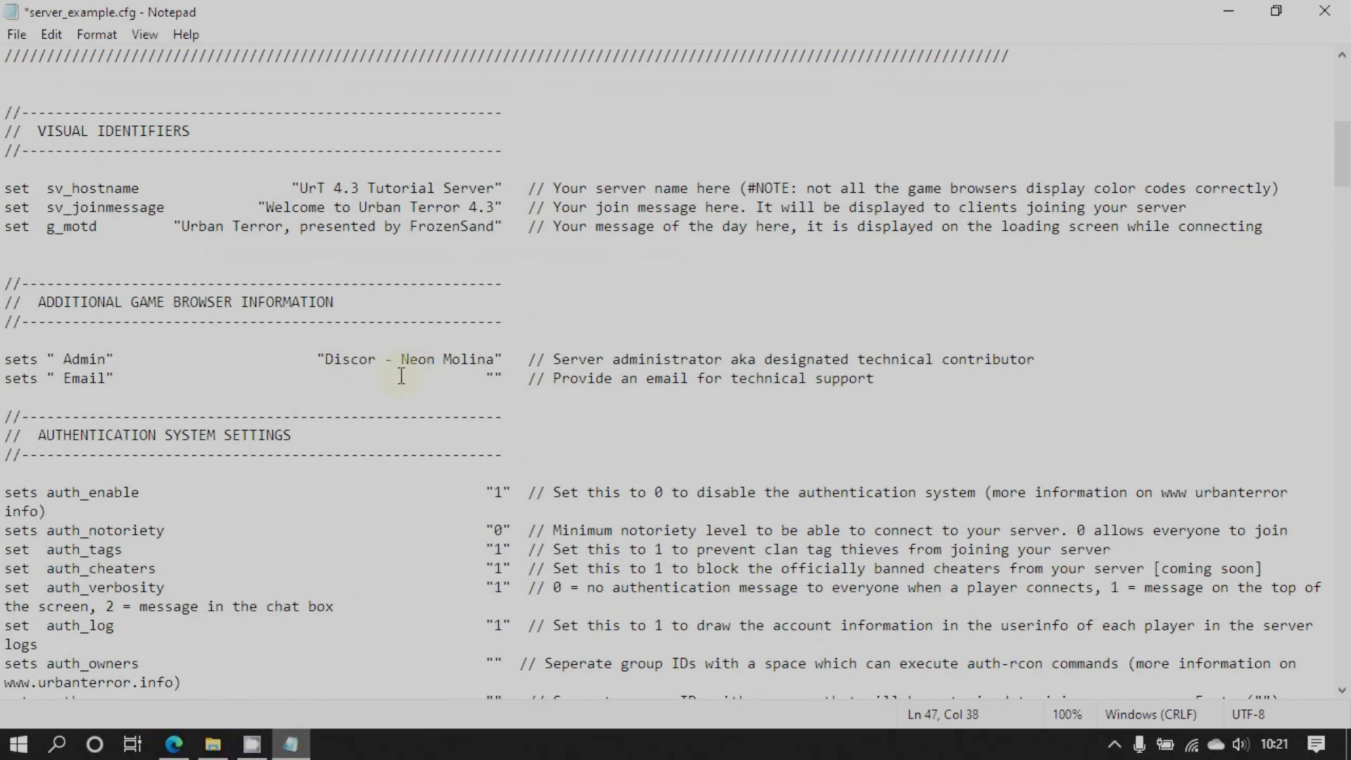
scroll(420, 448, down, 3)
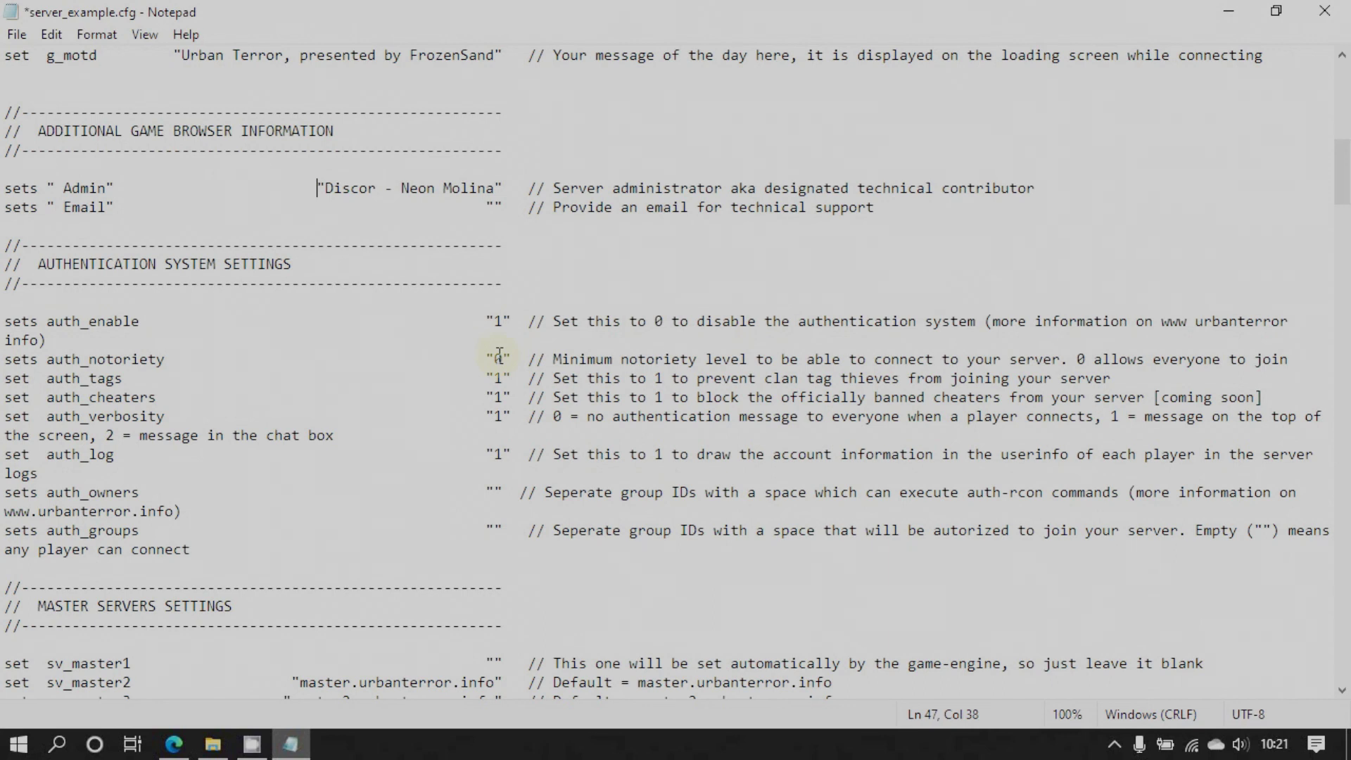
click(174, 744)
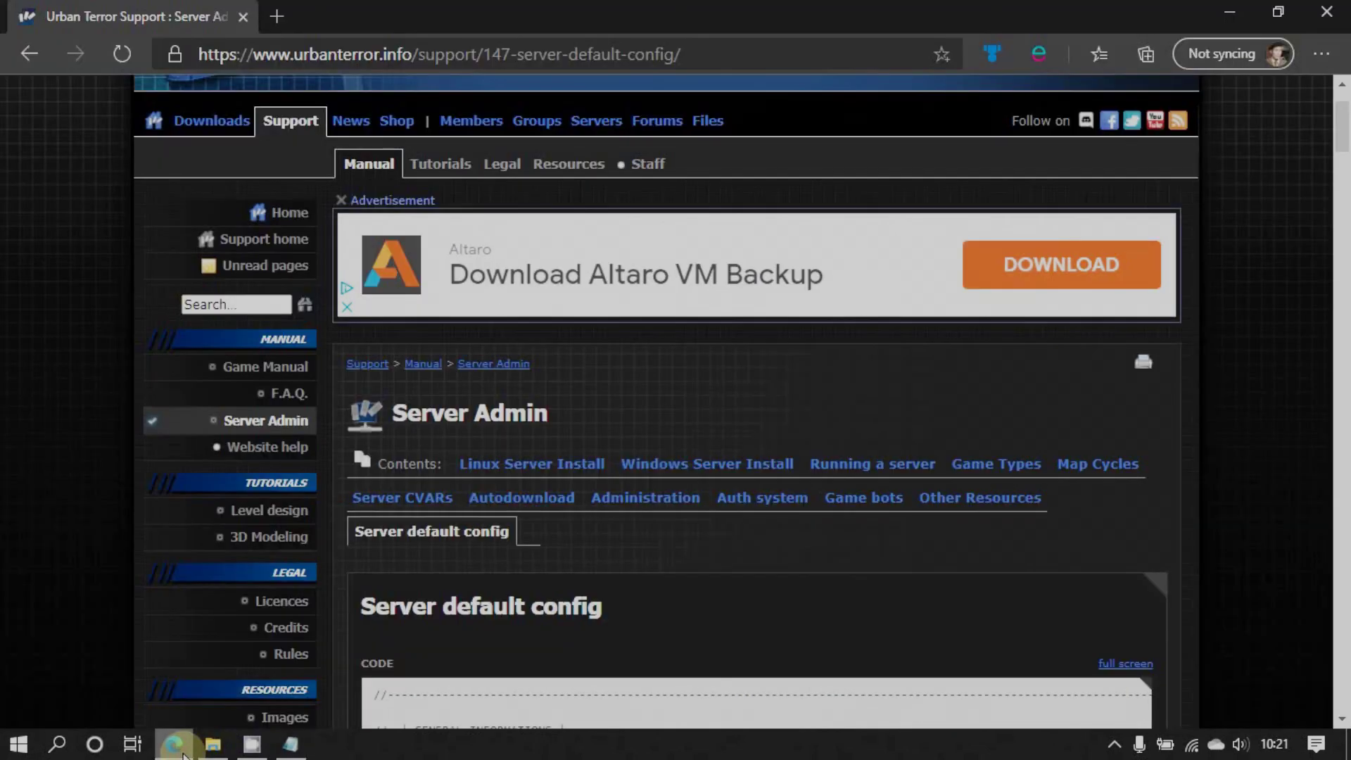
Open the Urban Terror members page on urbanterror.info and scroll through it
scroll(673, 201, up, 2)
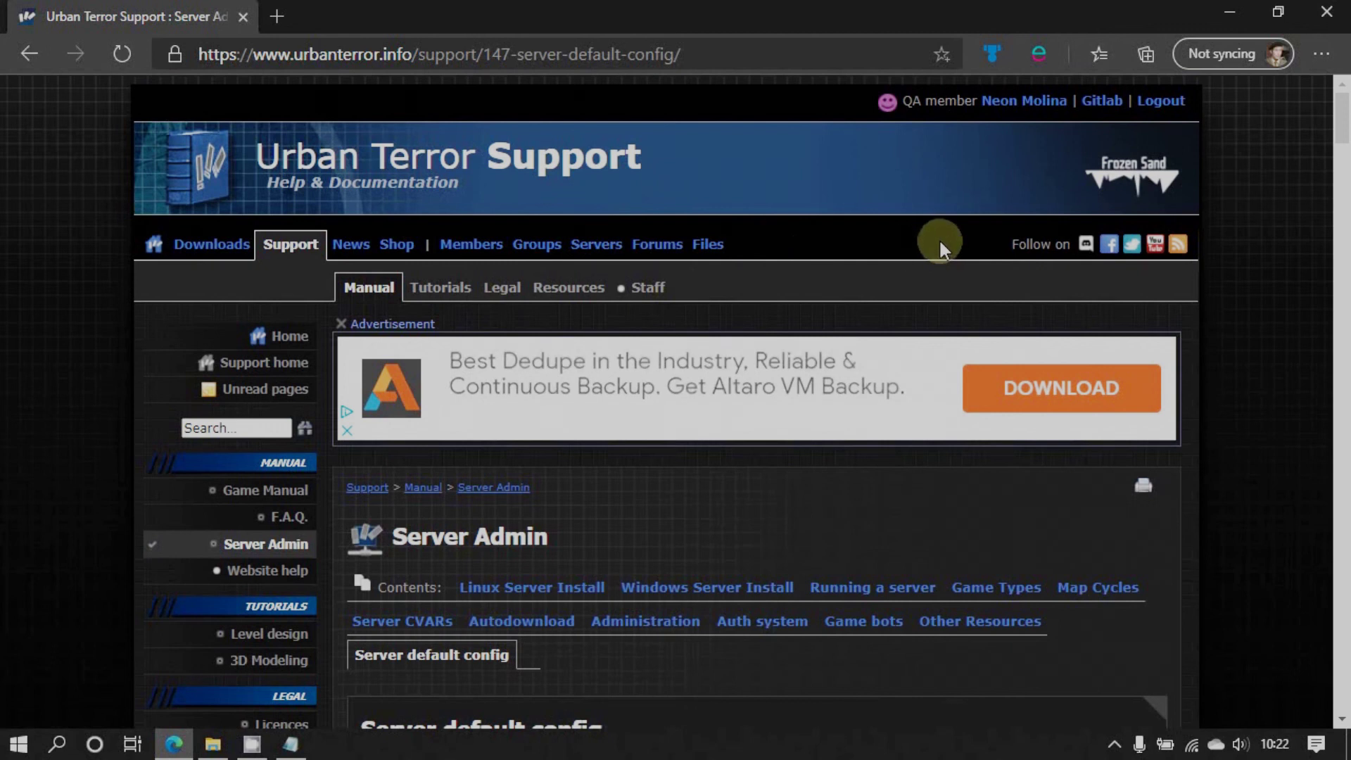
click(471, 246)
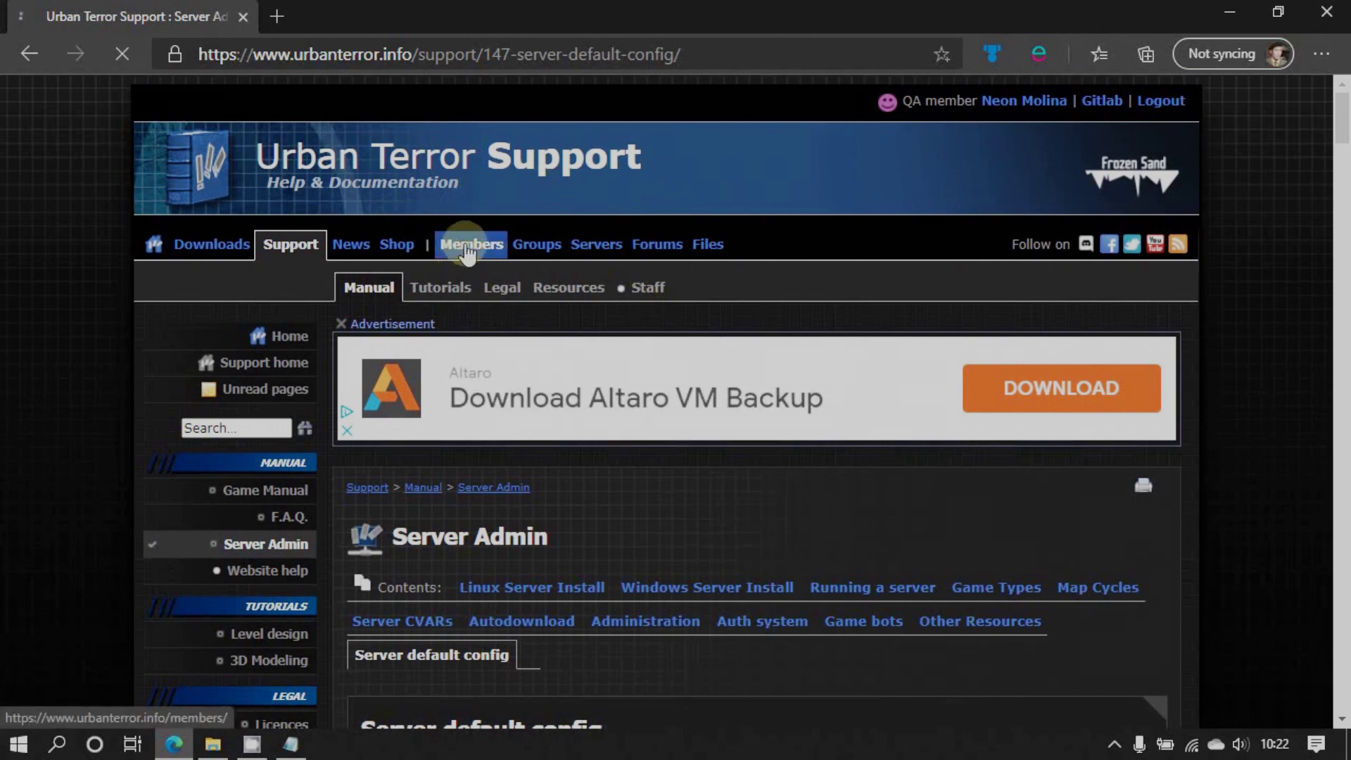
scroll(722, 464, down, 4)
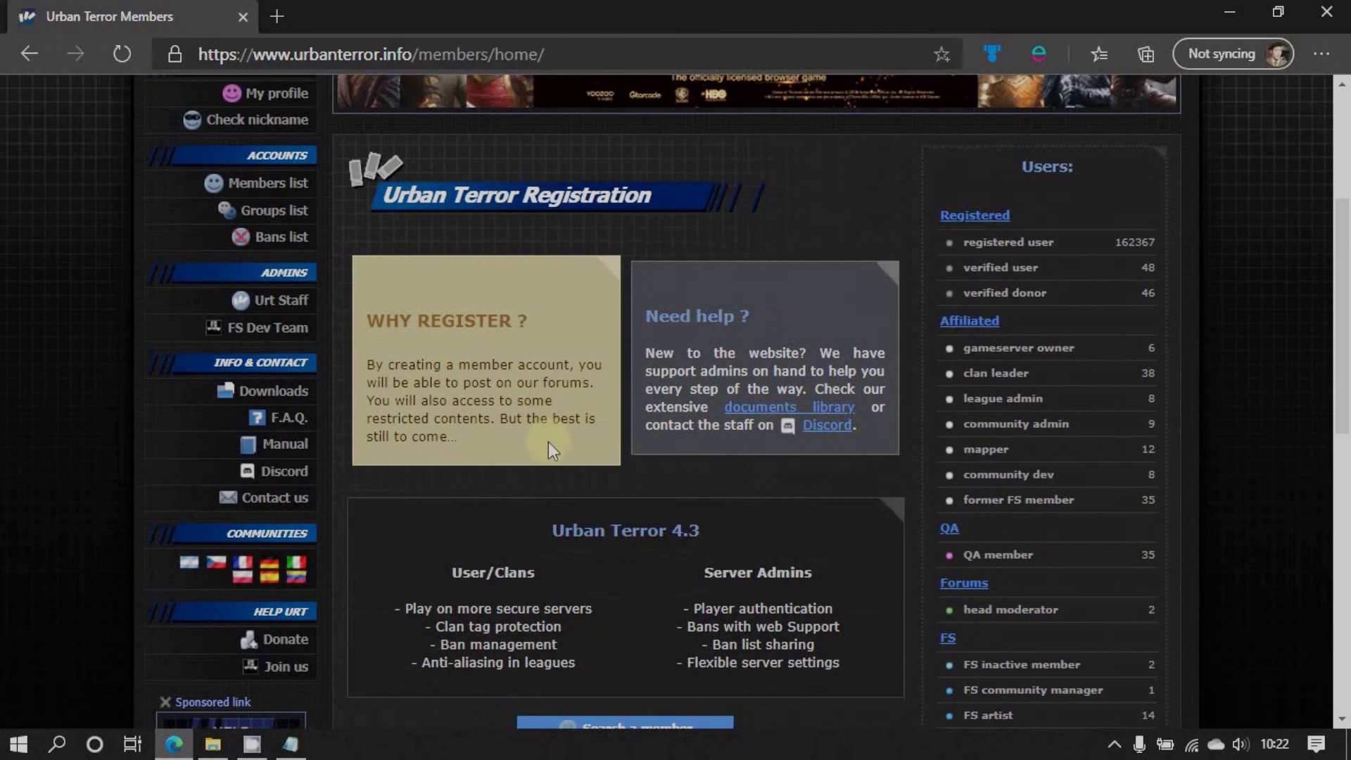
scroll(673, 573, down, 4)
scroll(672, 573, down, 2)
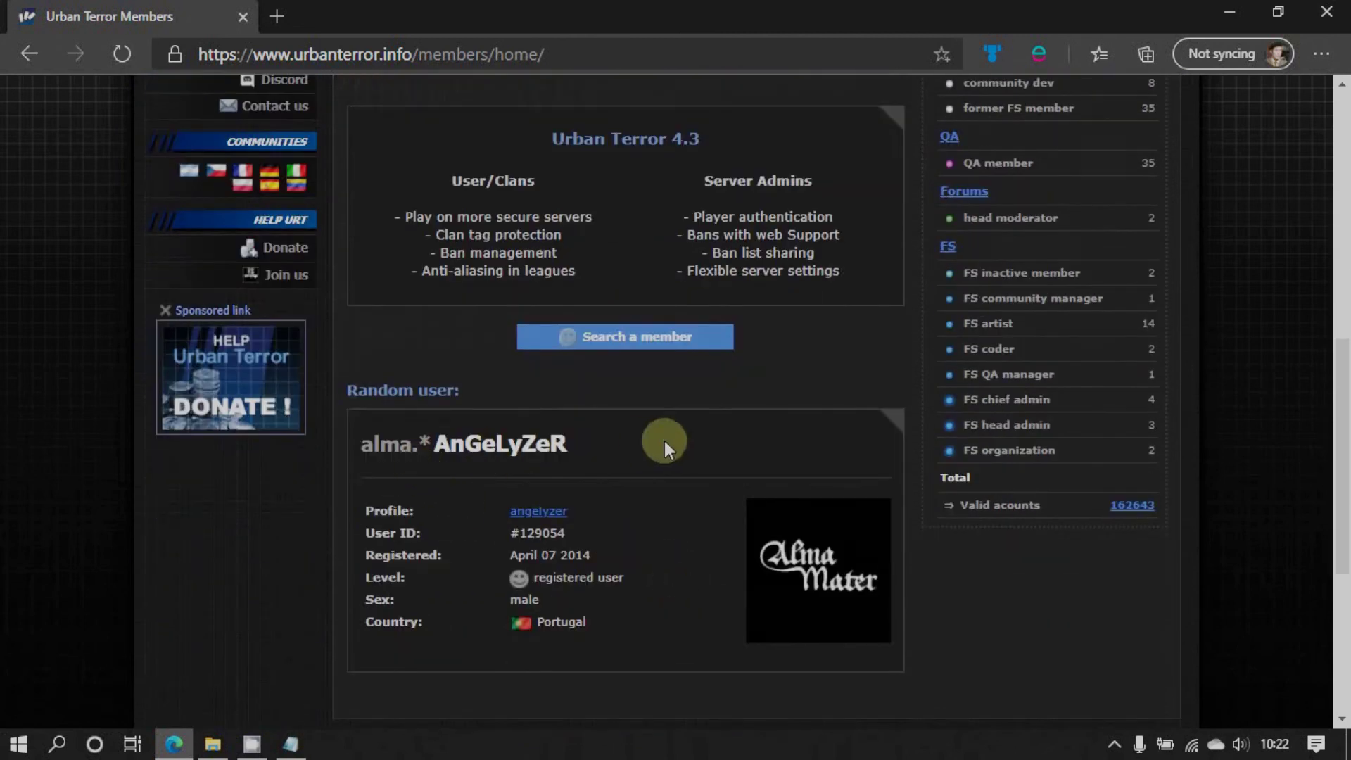
scroll(664, 441, up, 5)
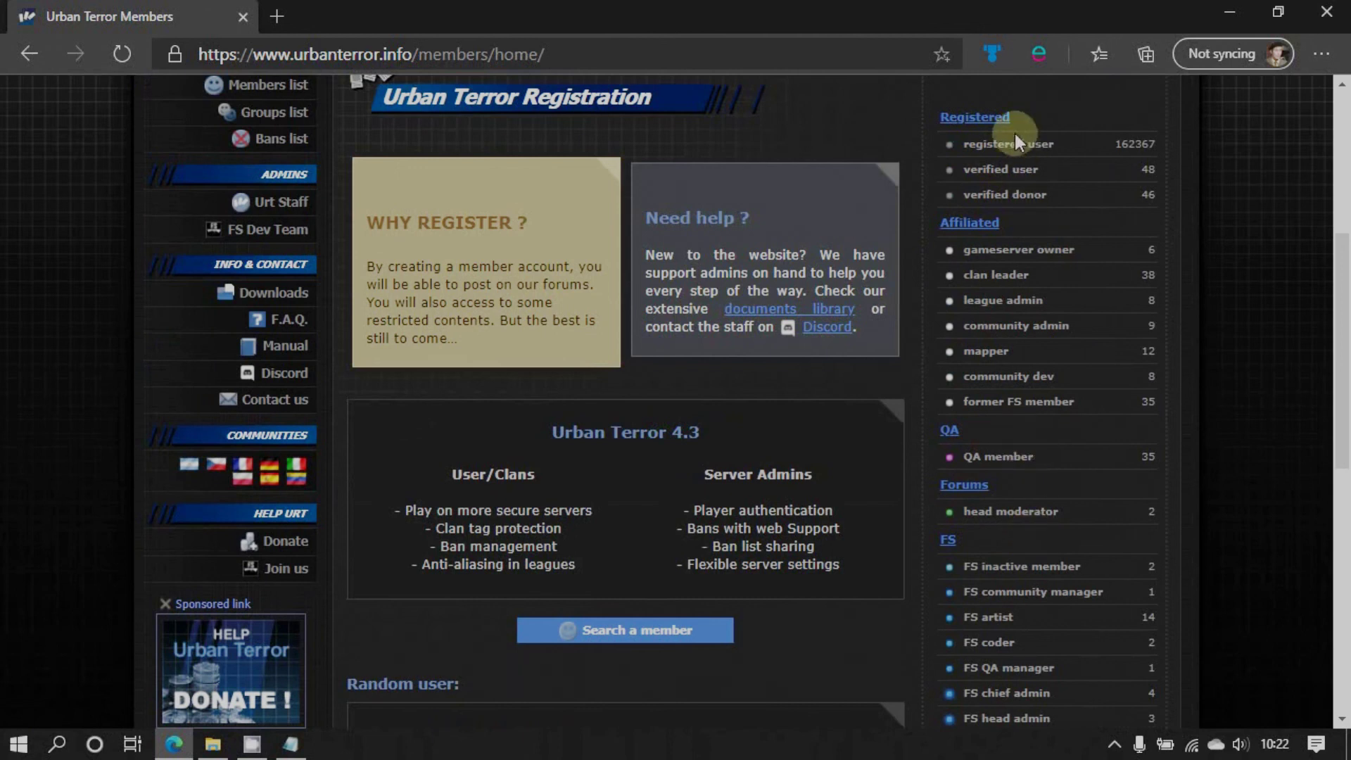
View the list of 162461 registered members, then return to the members home page
click(975, 120)
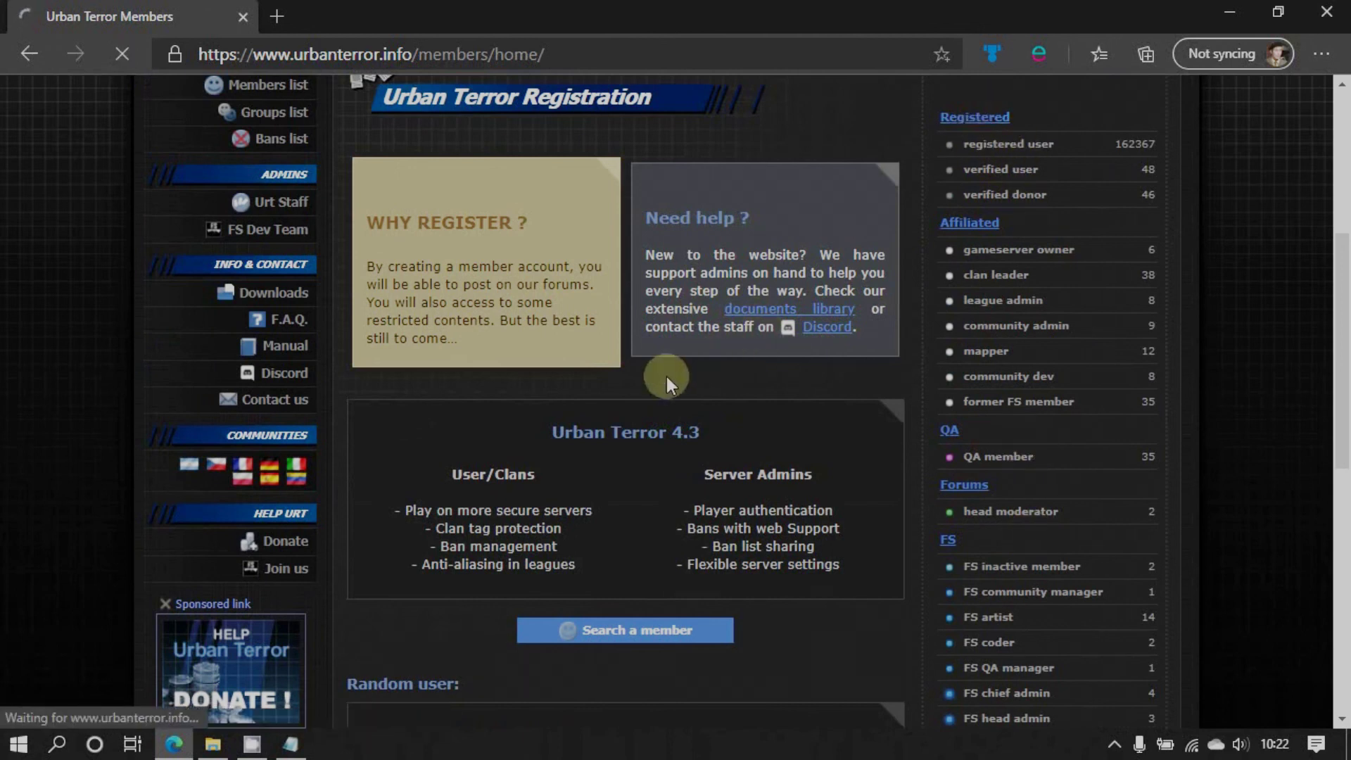
scroll(615, 478, down, 5)
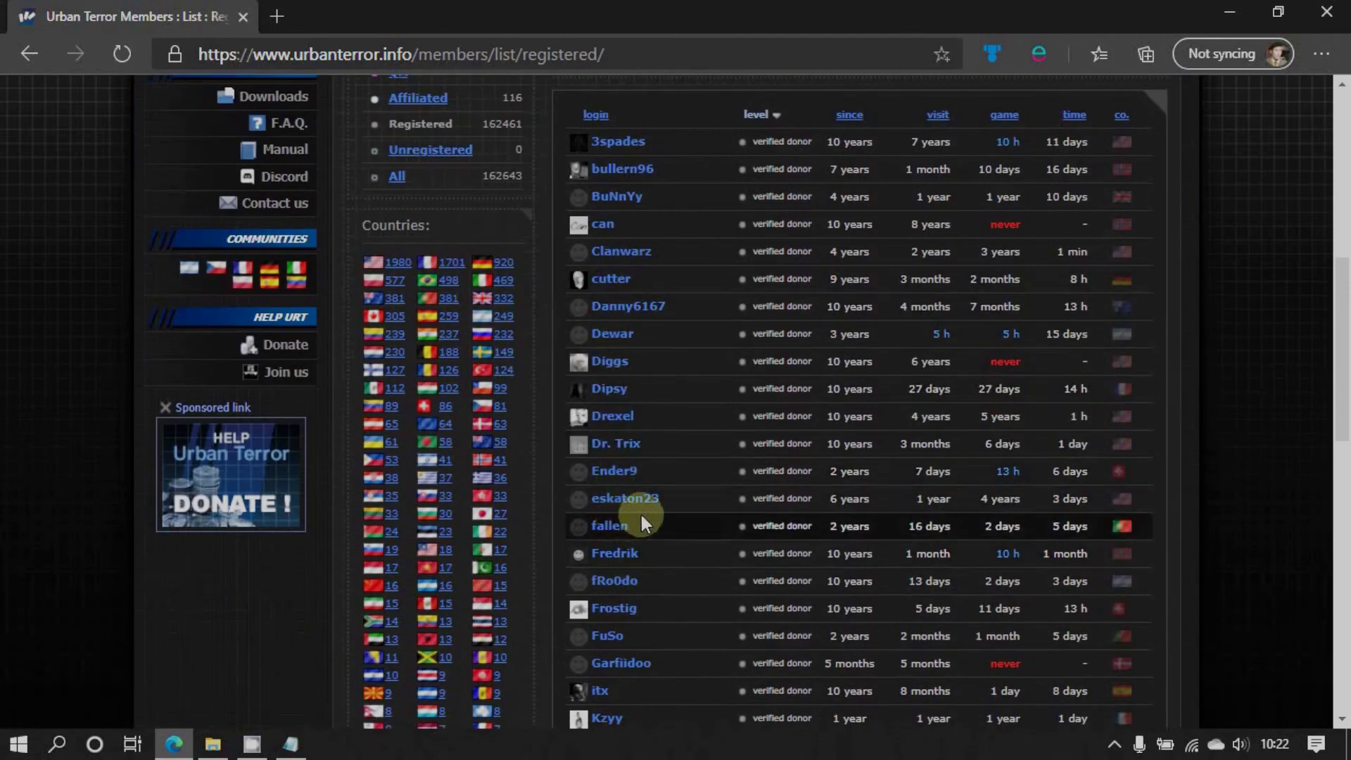
scroll(1006, 500, up, 3)
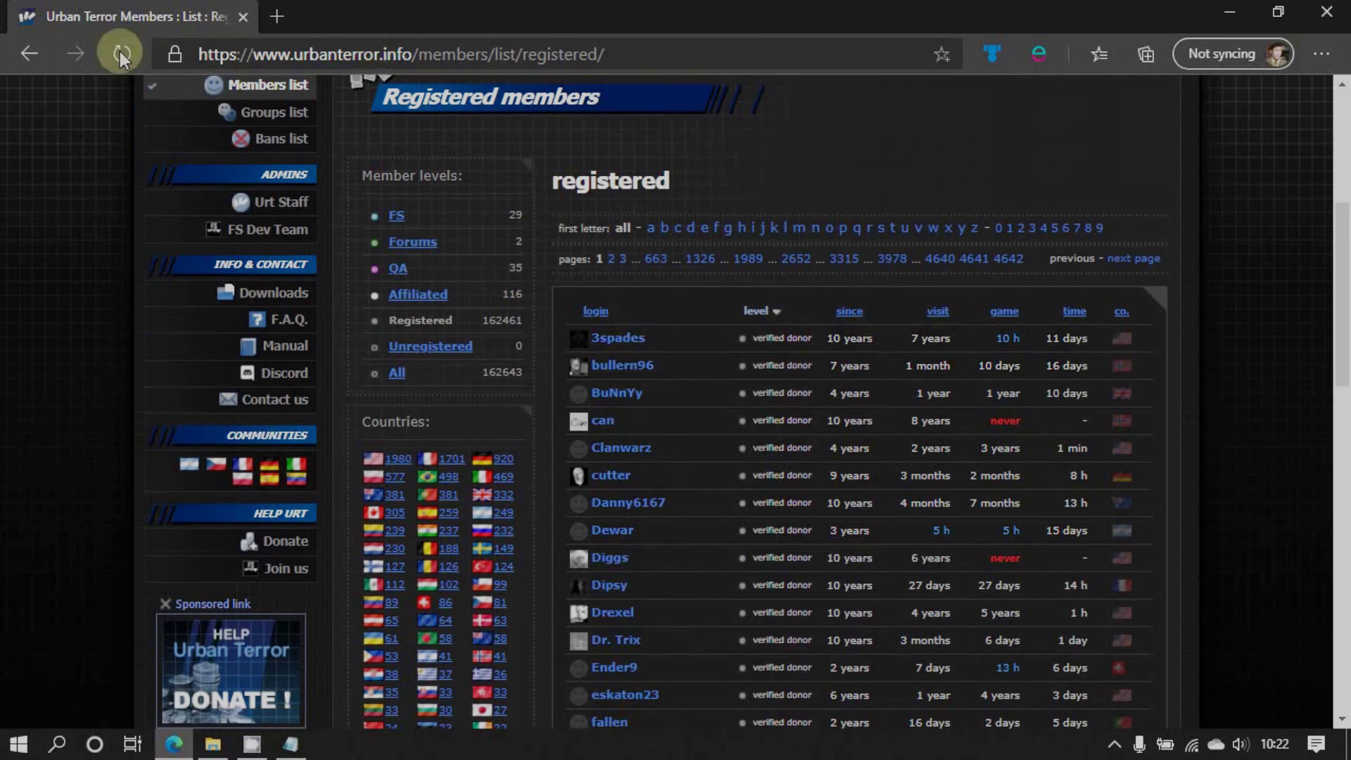
click(28, 54)
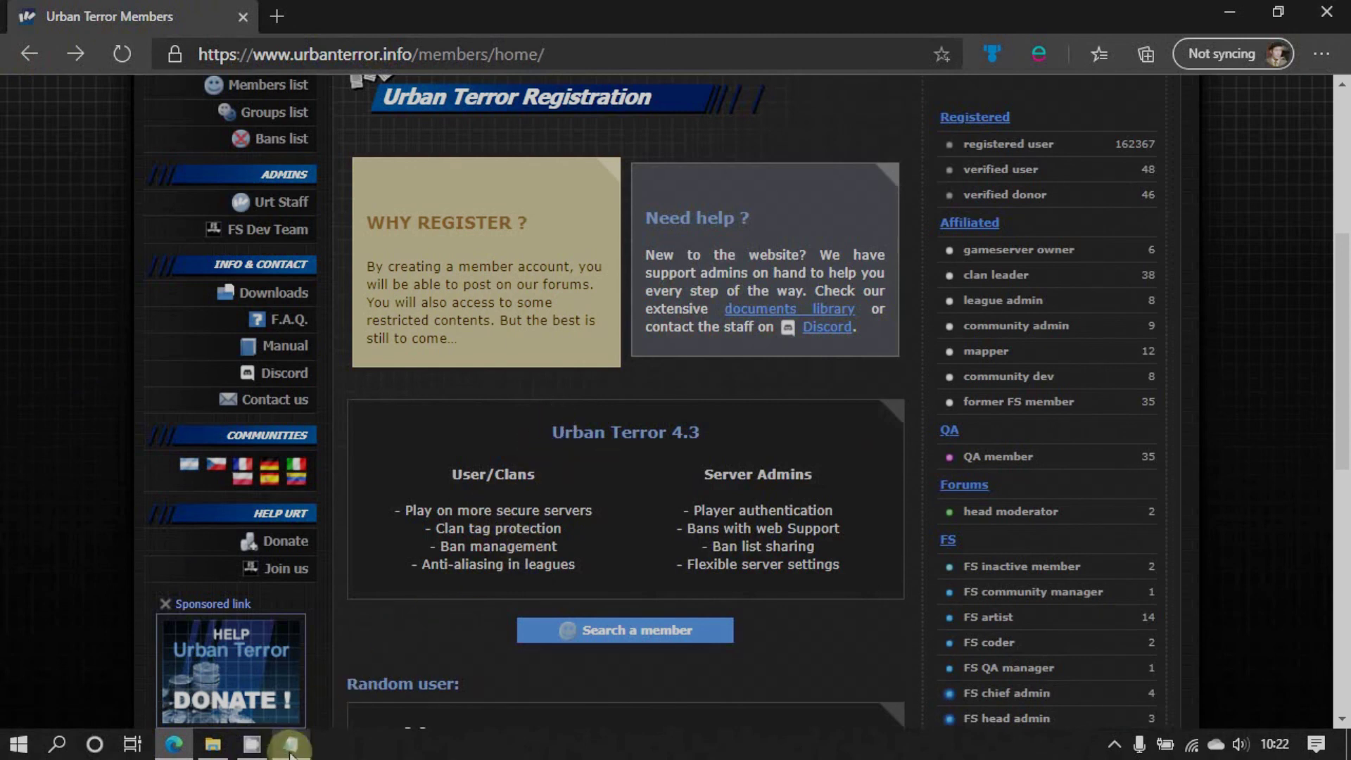
Restore server_example.cfg in Notepad and scroll down to its Administration Settings
mouse_move(291, 748)
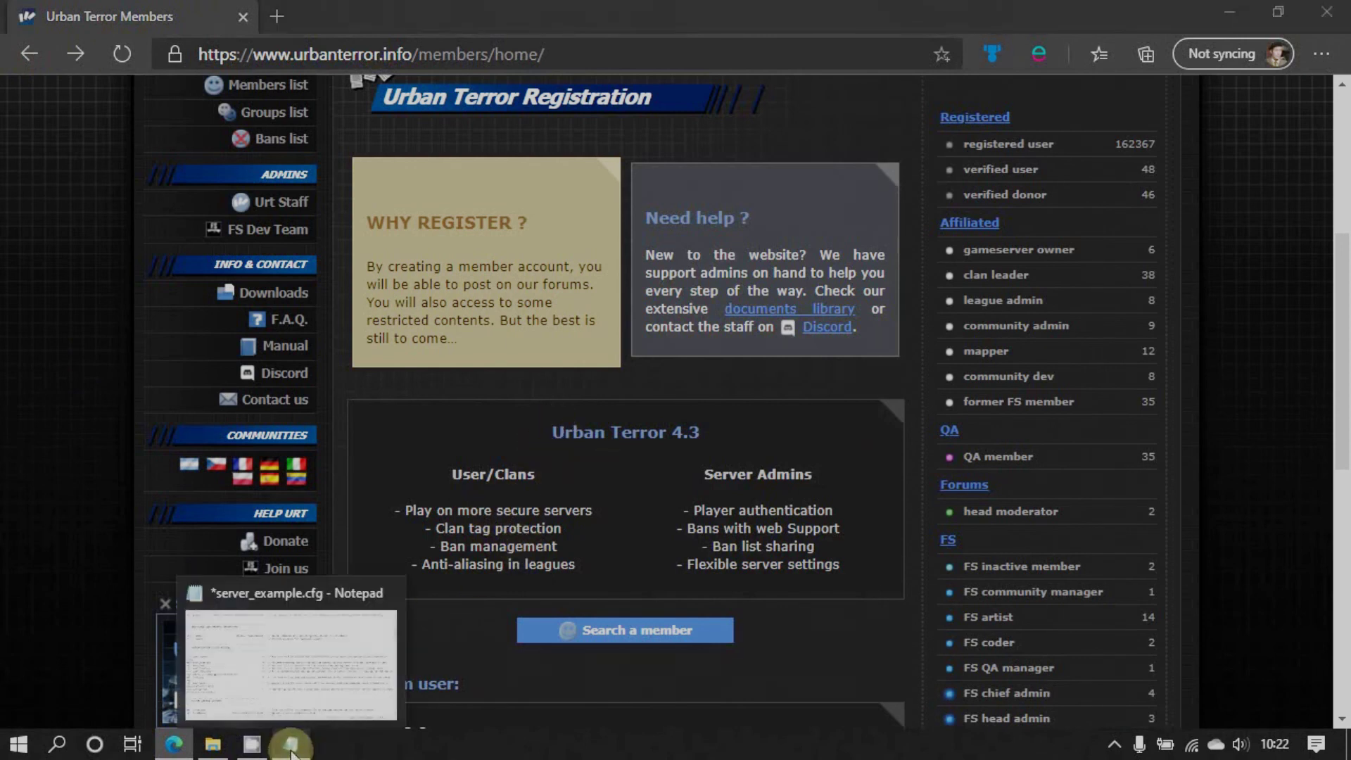
click(291, 749)
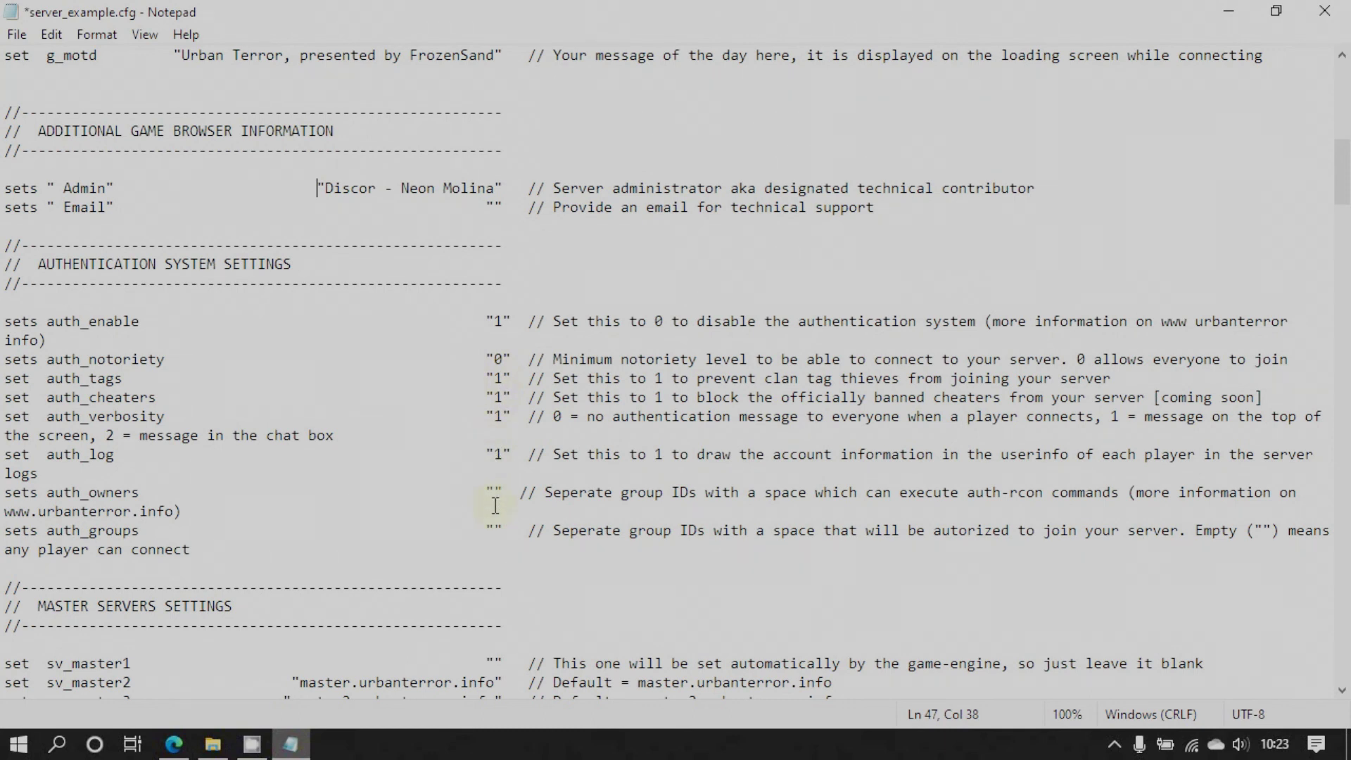
scroll(495, 505, down, 2)
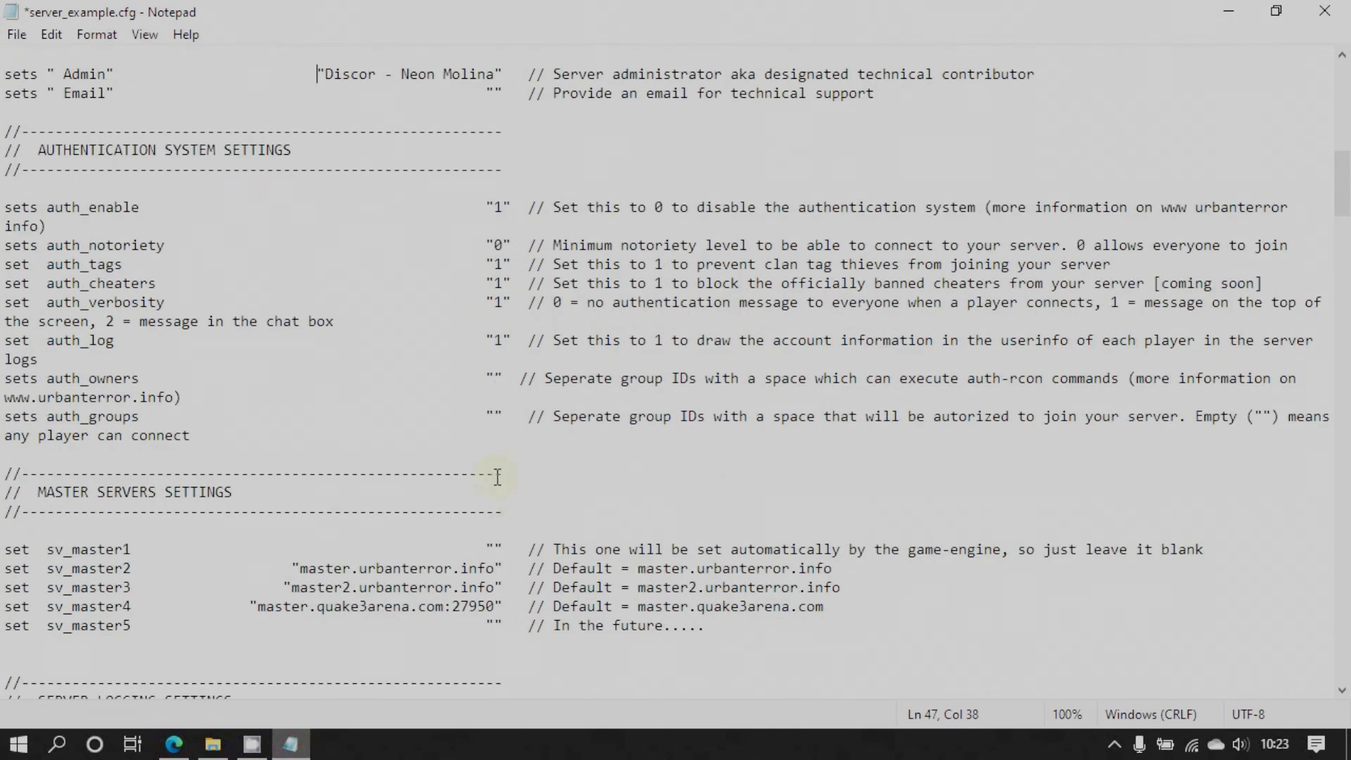
scroll(497, 477, down, 3)
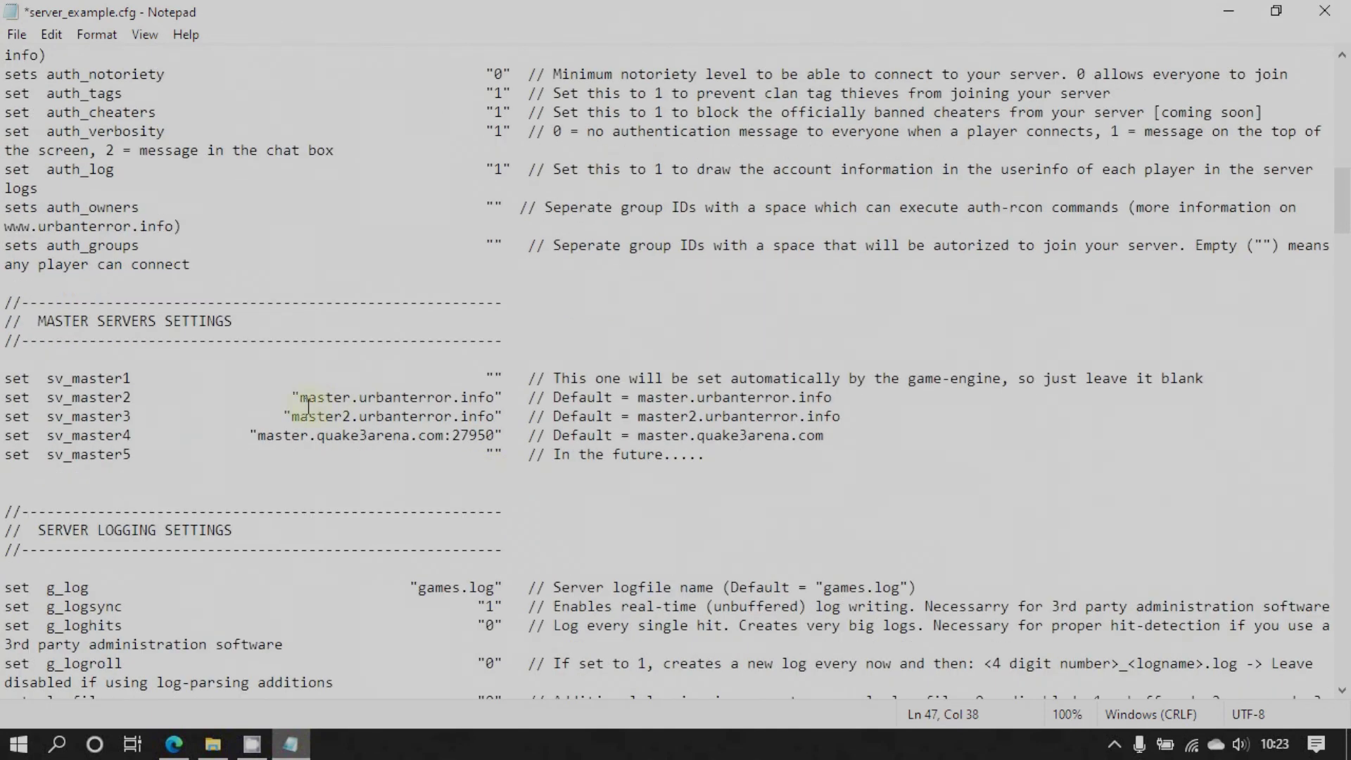
scroll(464, 422, down, 1)
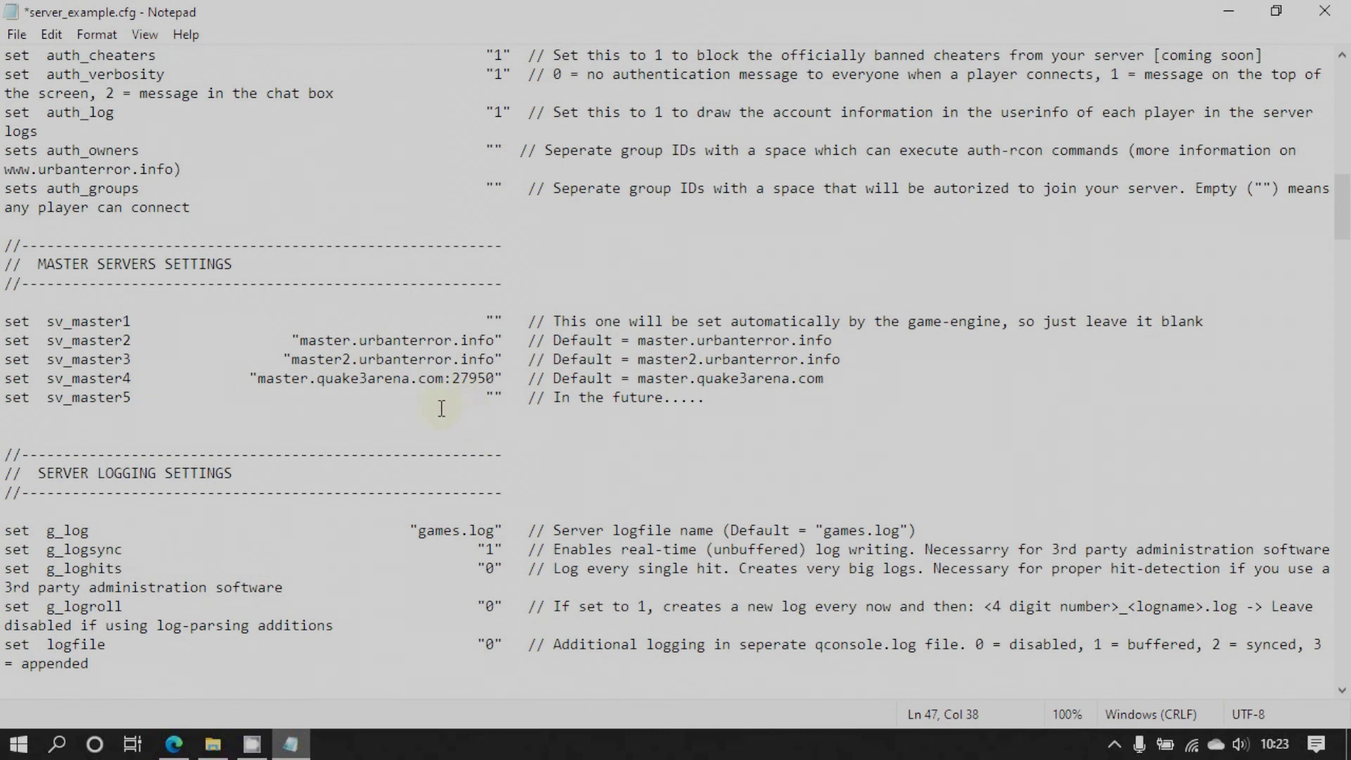
scroll(491, 447, down, 5)
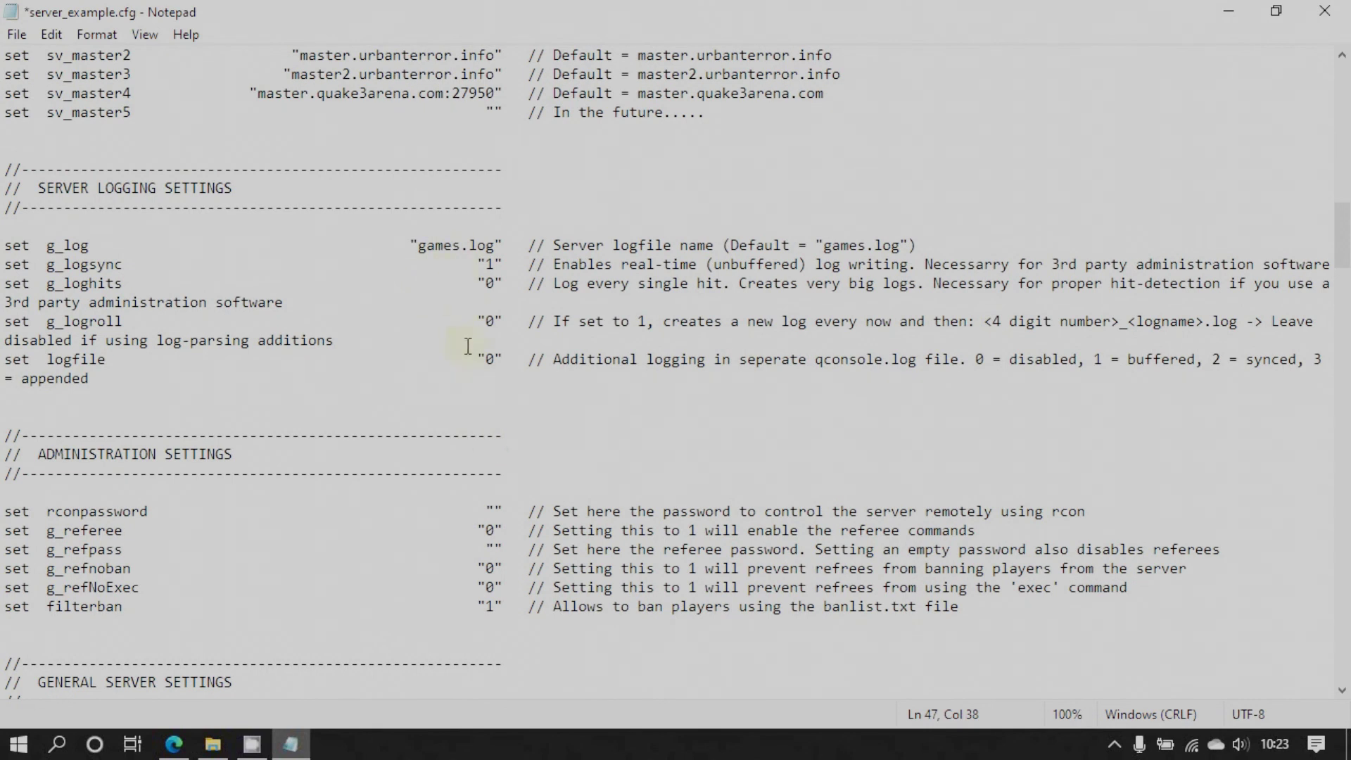
scroll(475, 380, down, 3)
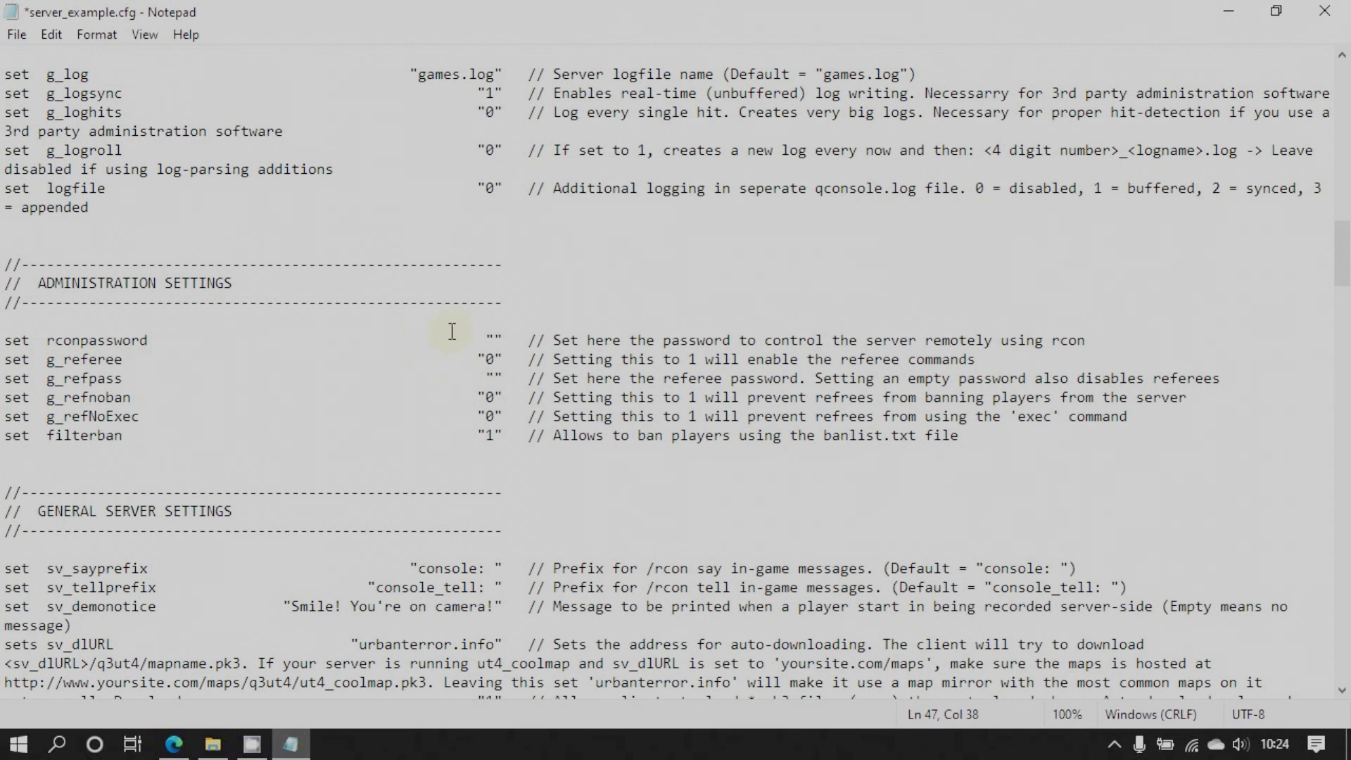
click(495, 340)
text(password)
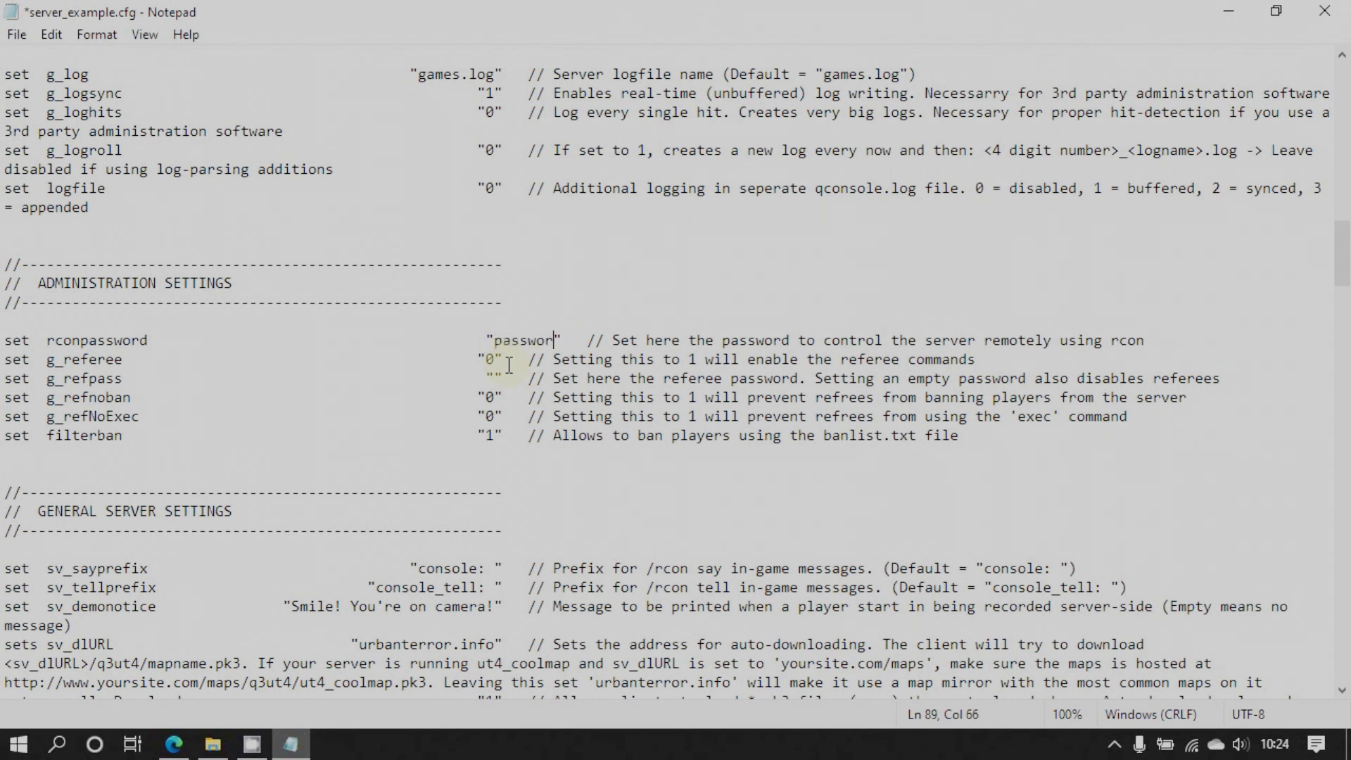
click(482, 338)
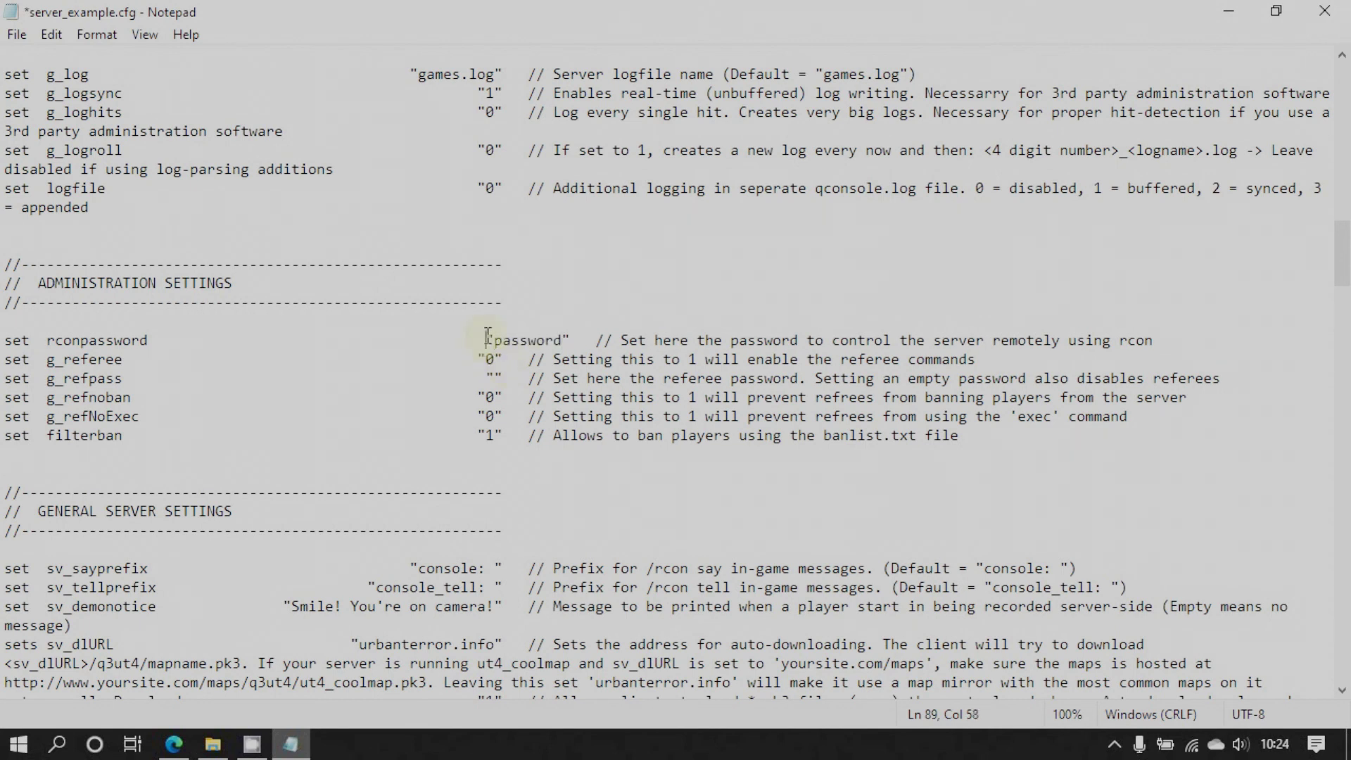
key(BackSpace)
key(BackSpace)
key(BackSpace)
key(BackSpace)
key(BackSpace)
key(BackSpace)
key(BackSpace)
key(BackSpace)
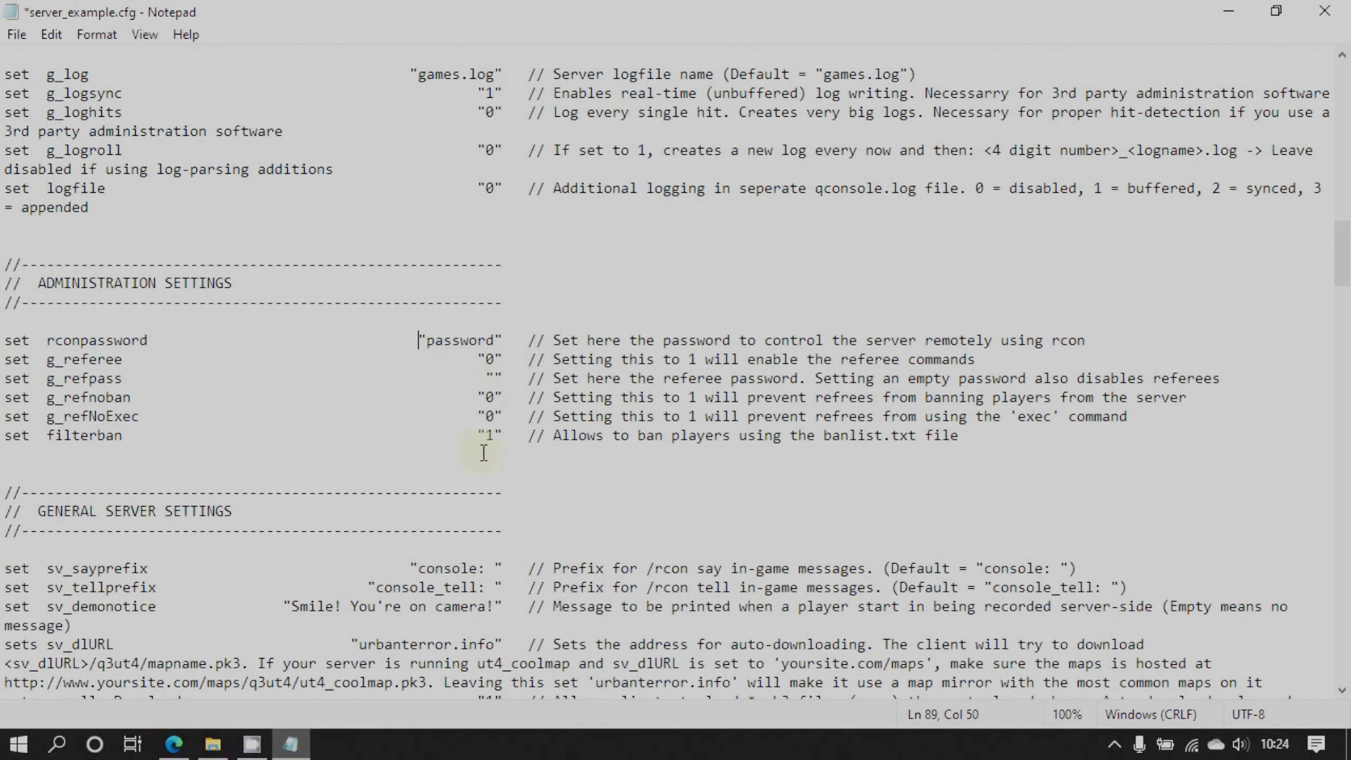
scroll(483, 452, down, 3)
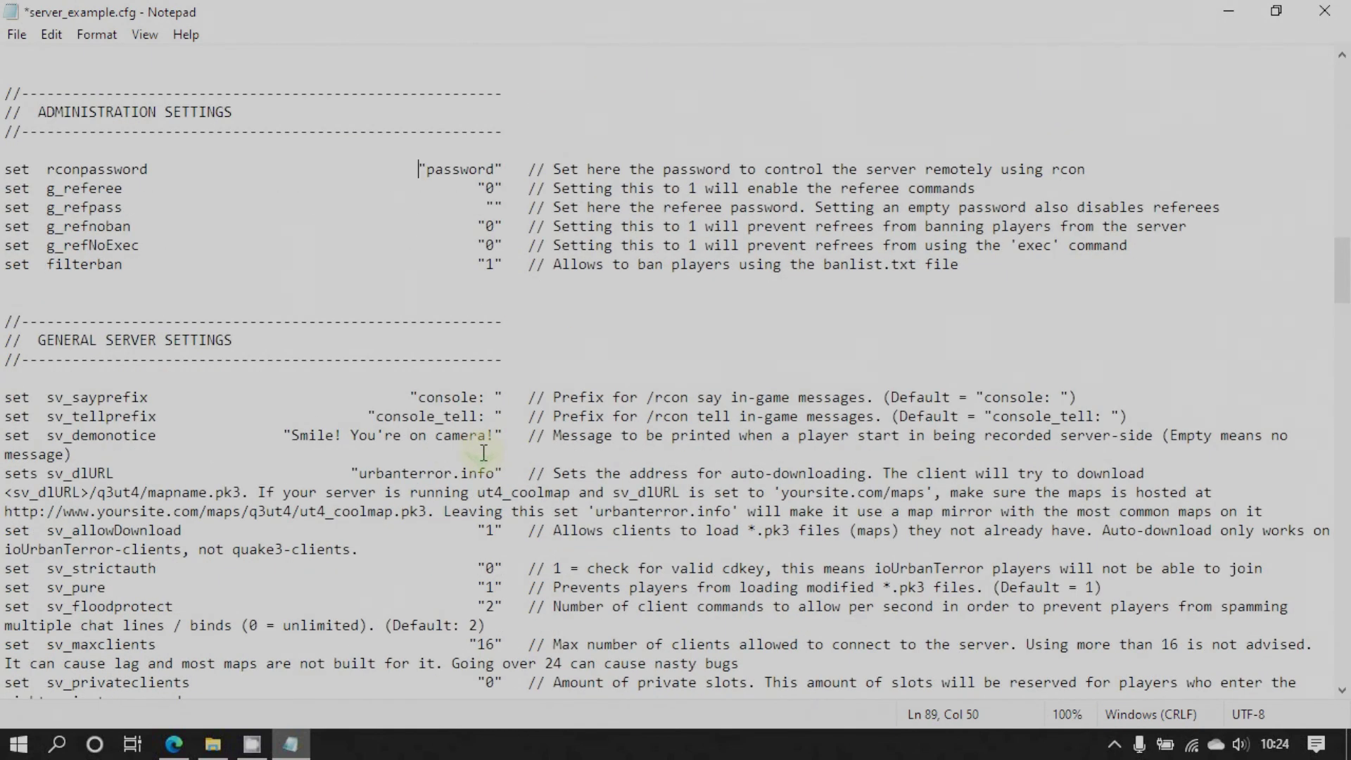
scroll(484, 453, down, 2)
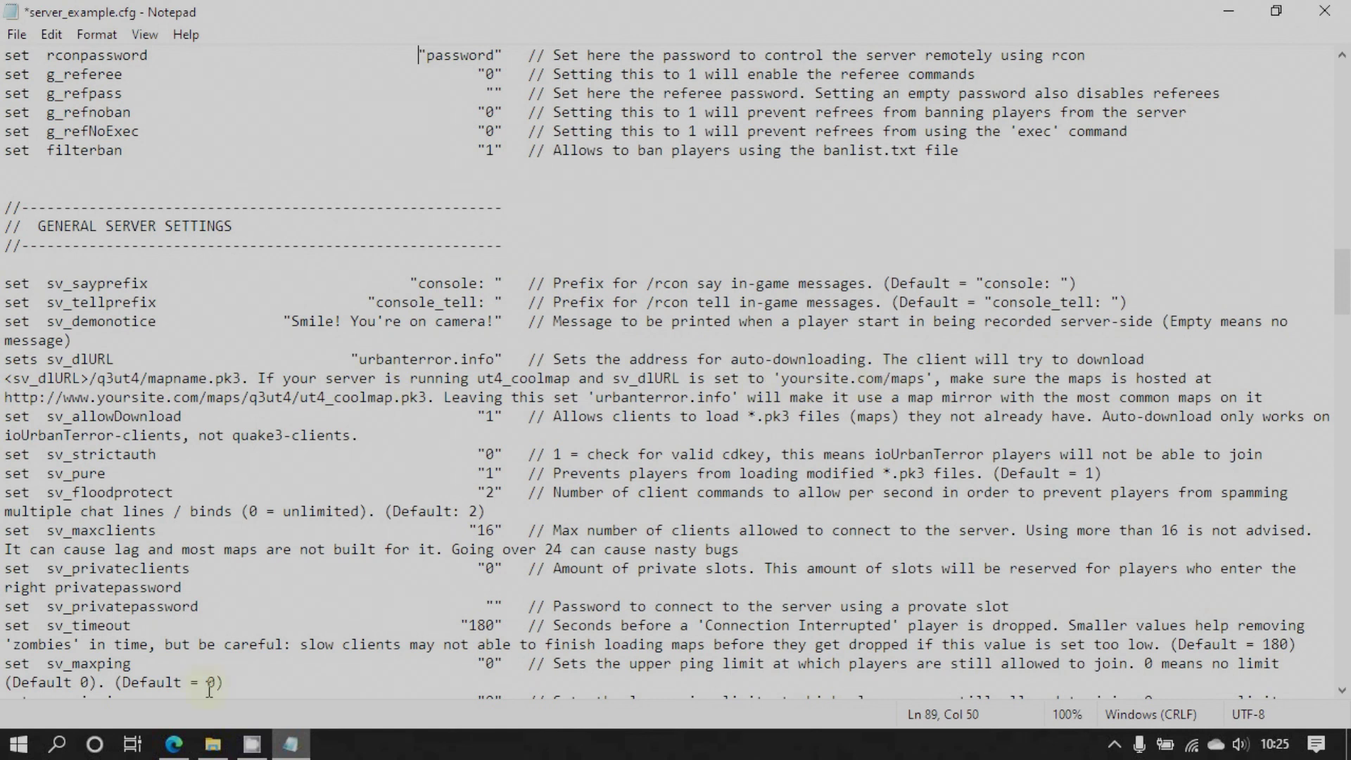
mouse_move(233, 745)
drag(781, 378, 926, 380)
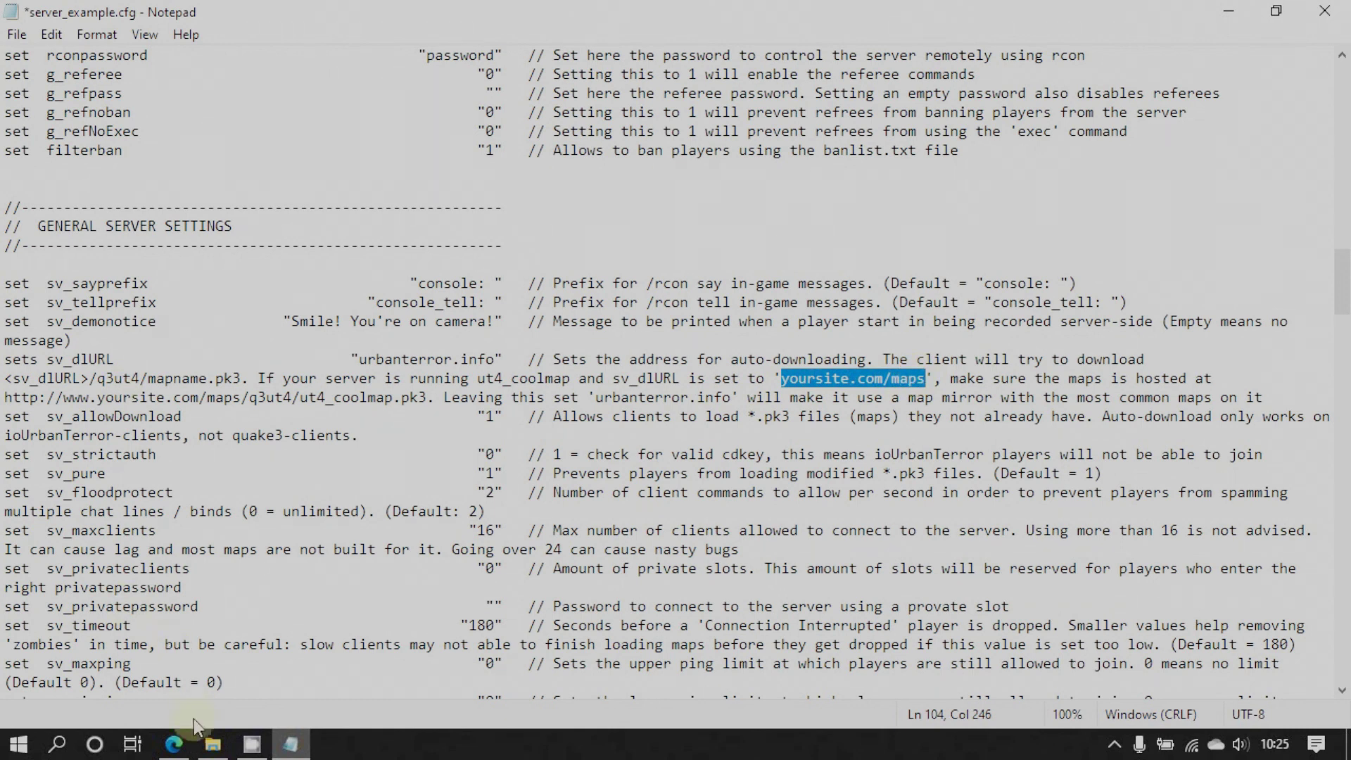
click(212, 743)
click(485, 283)
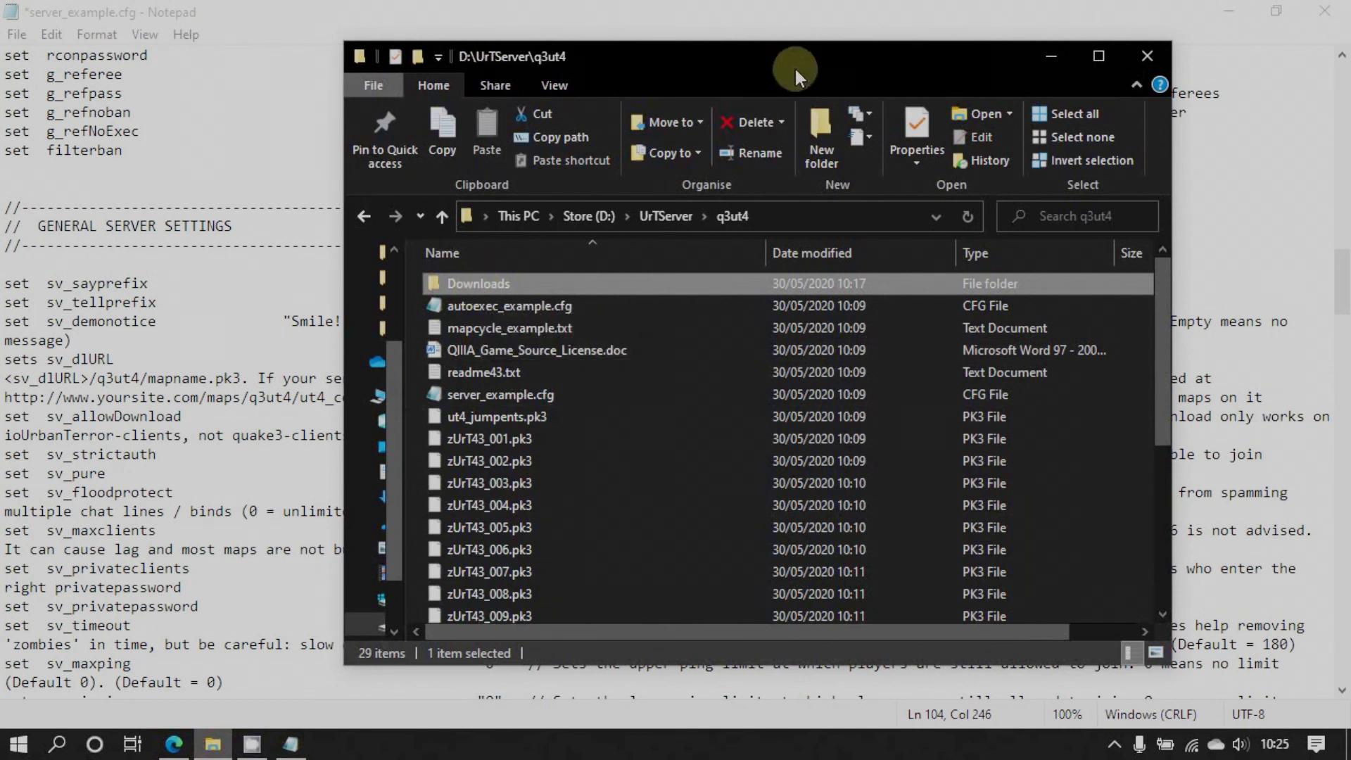
click(1049, 55)
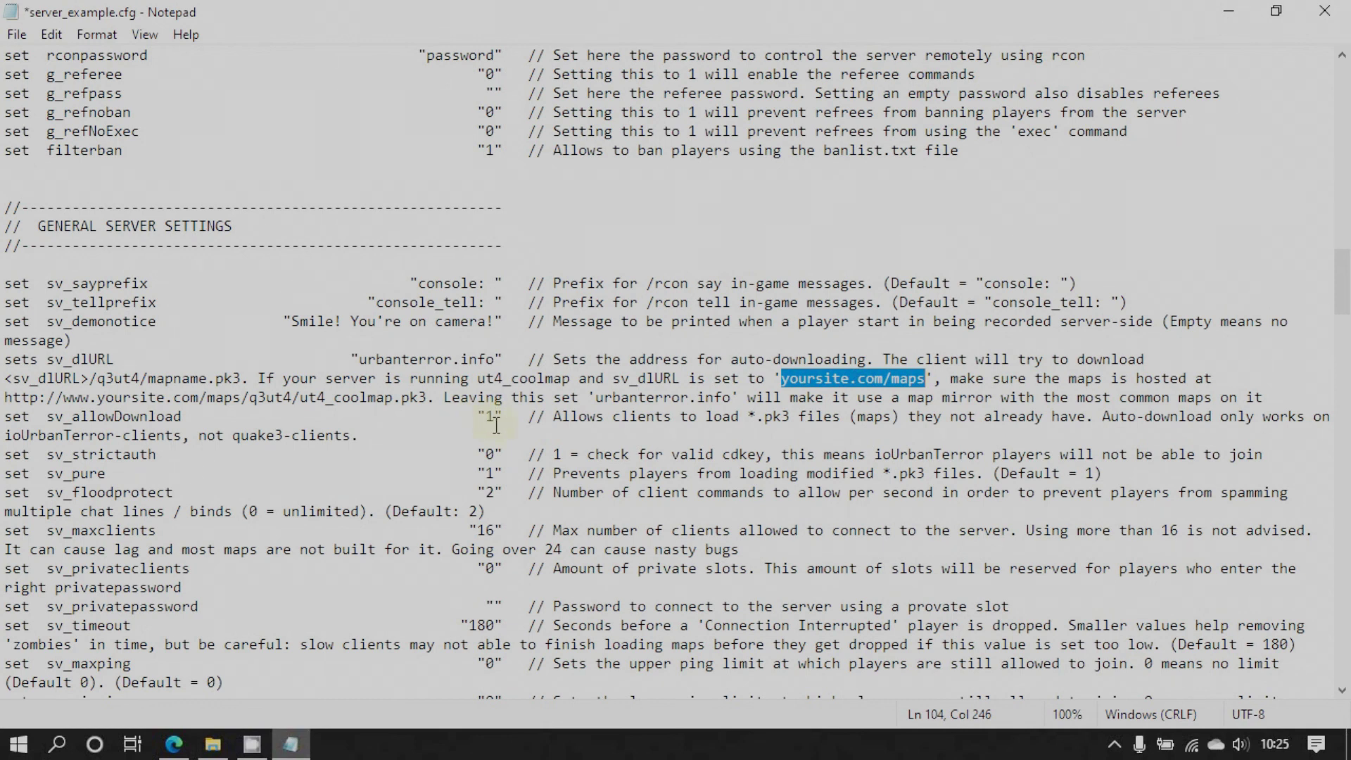
scroll(495, 425, down, 1)
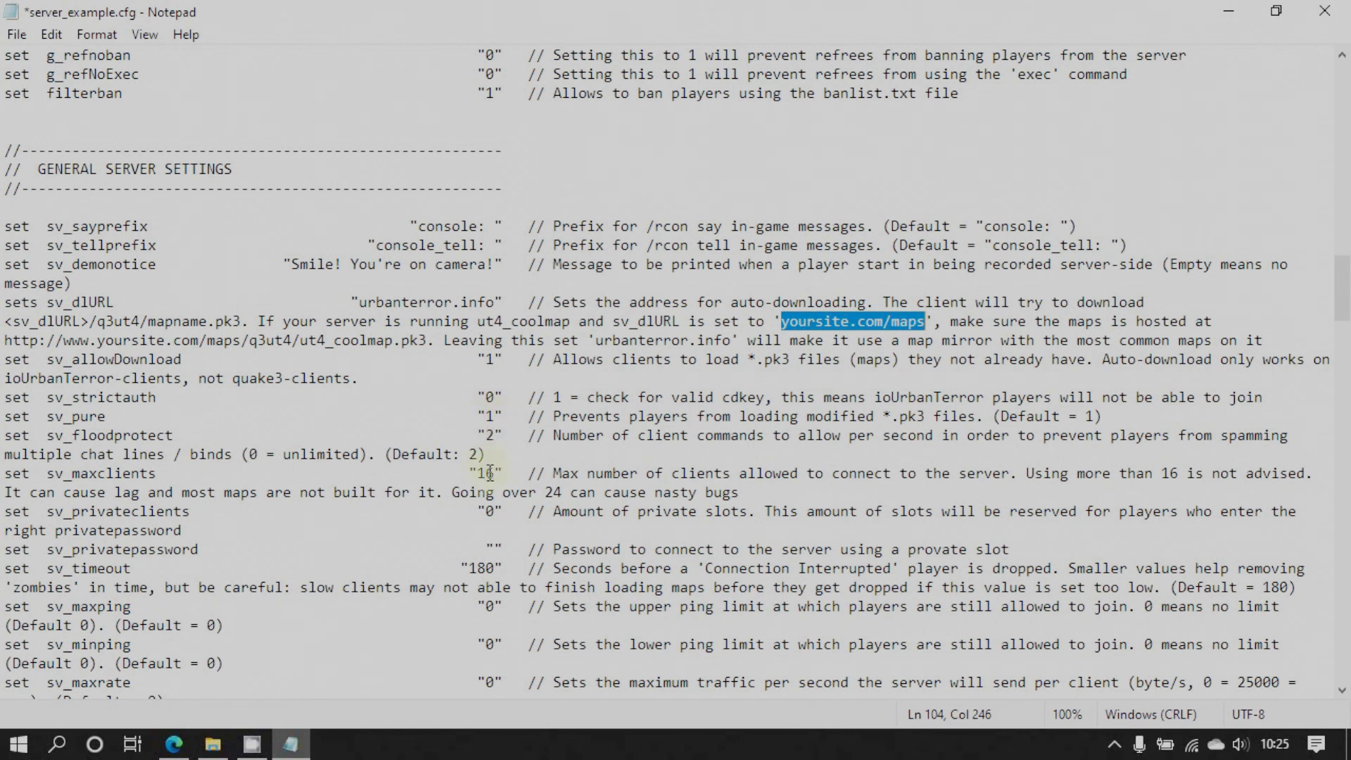
scroll(495, 435, down, 9)
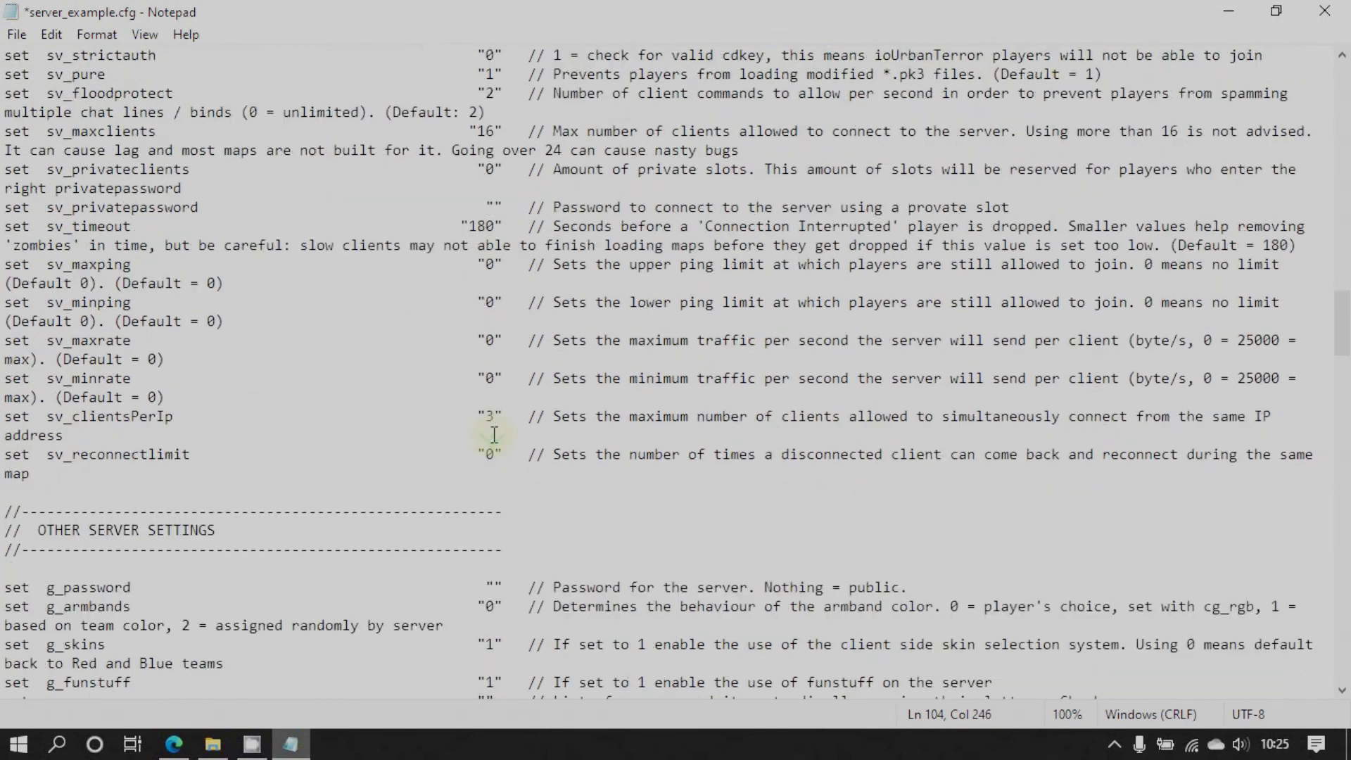
scroll(495, 435, down, 2)
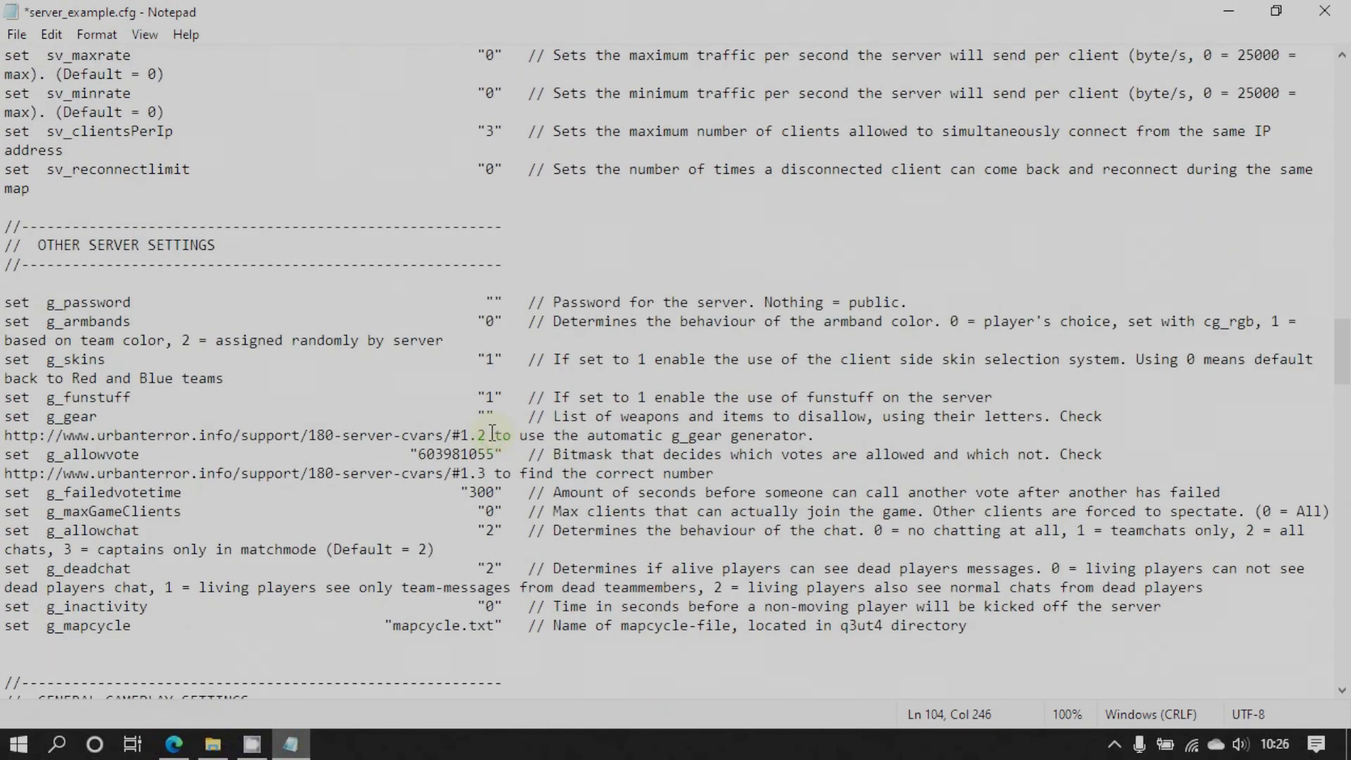
click(495, 299)
scroll(494, 428, down, 3)
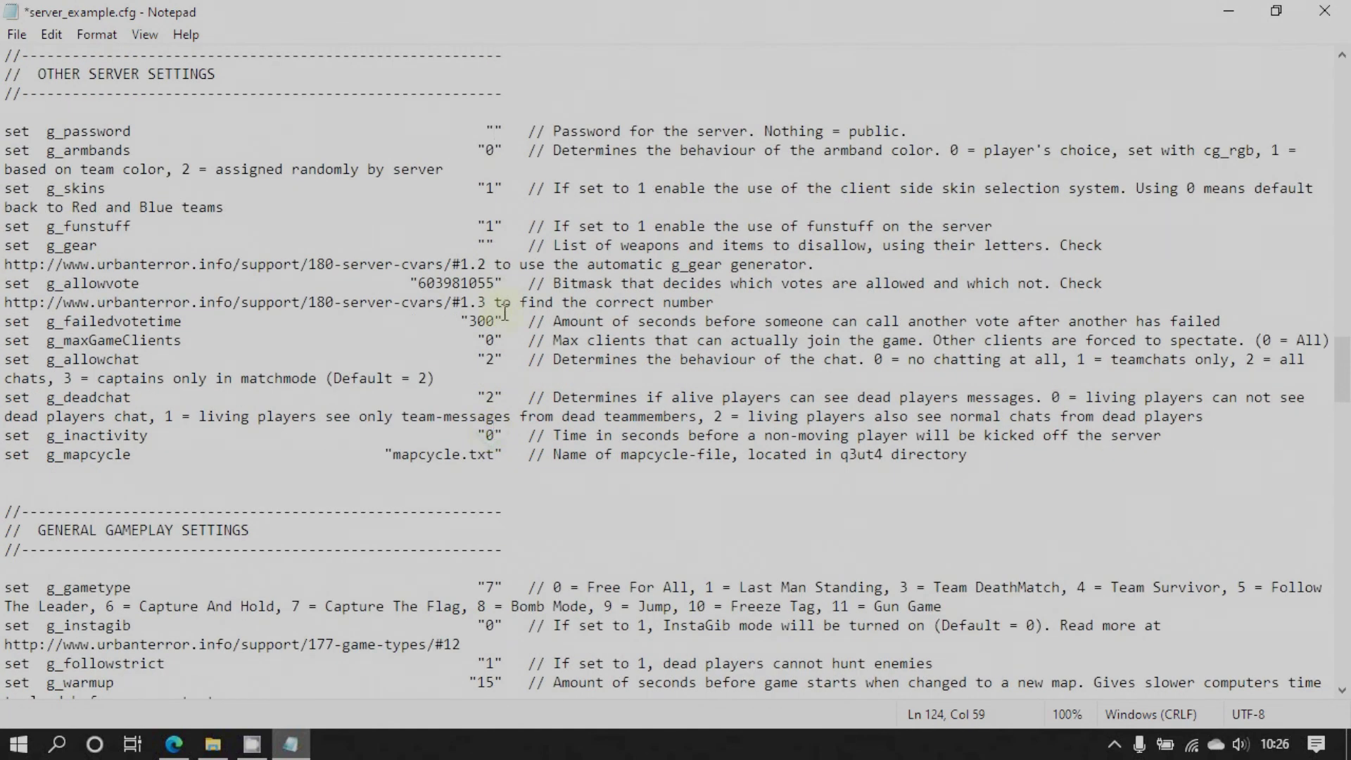
scroll(498, 416, down, 4)
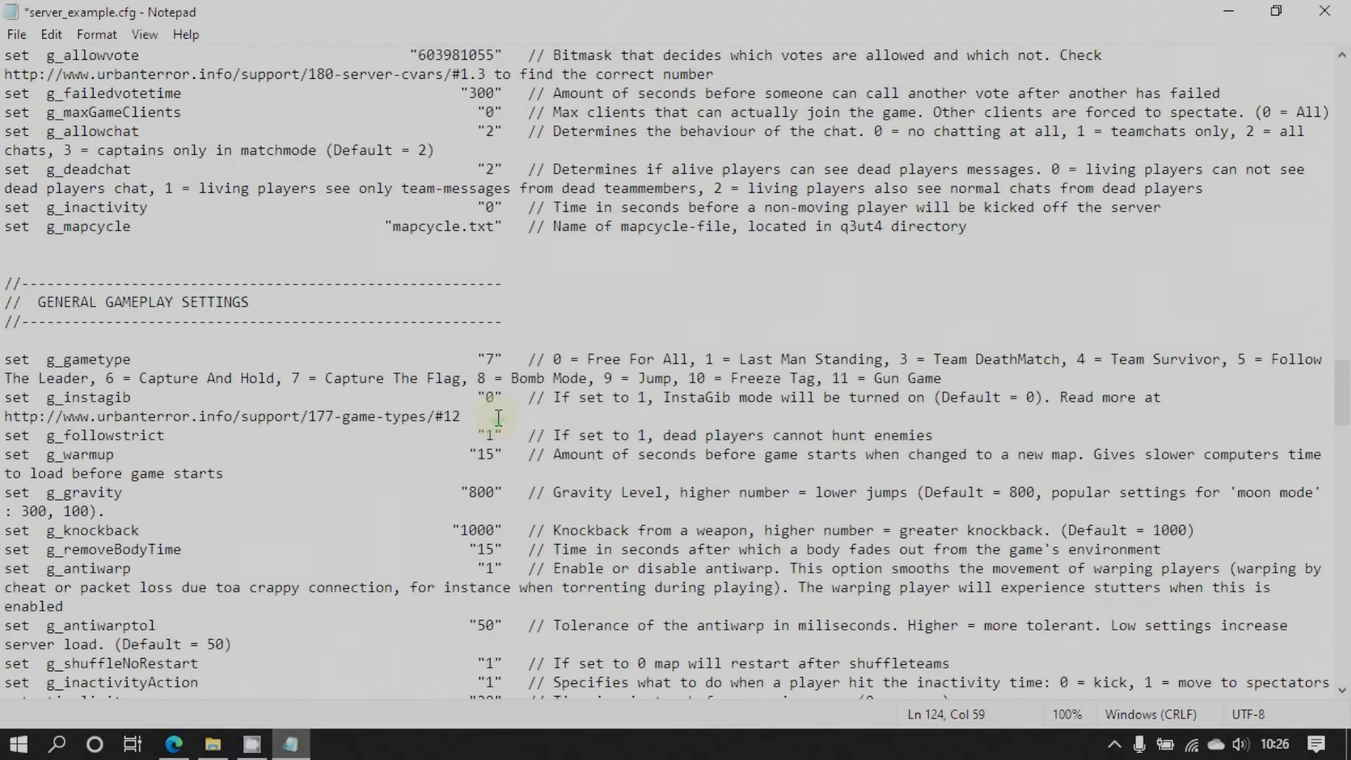
scroll(492, 411, down, 2)
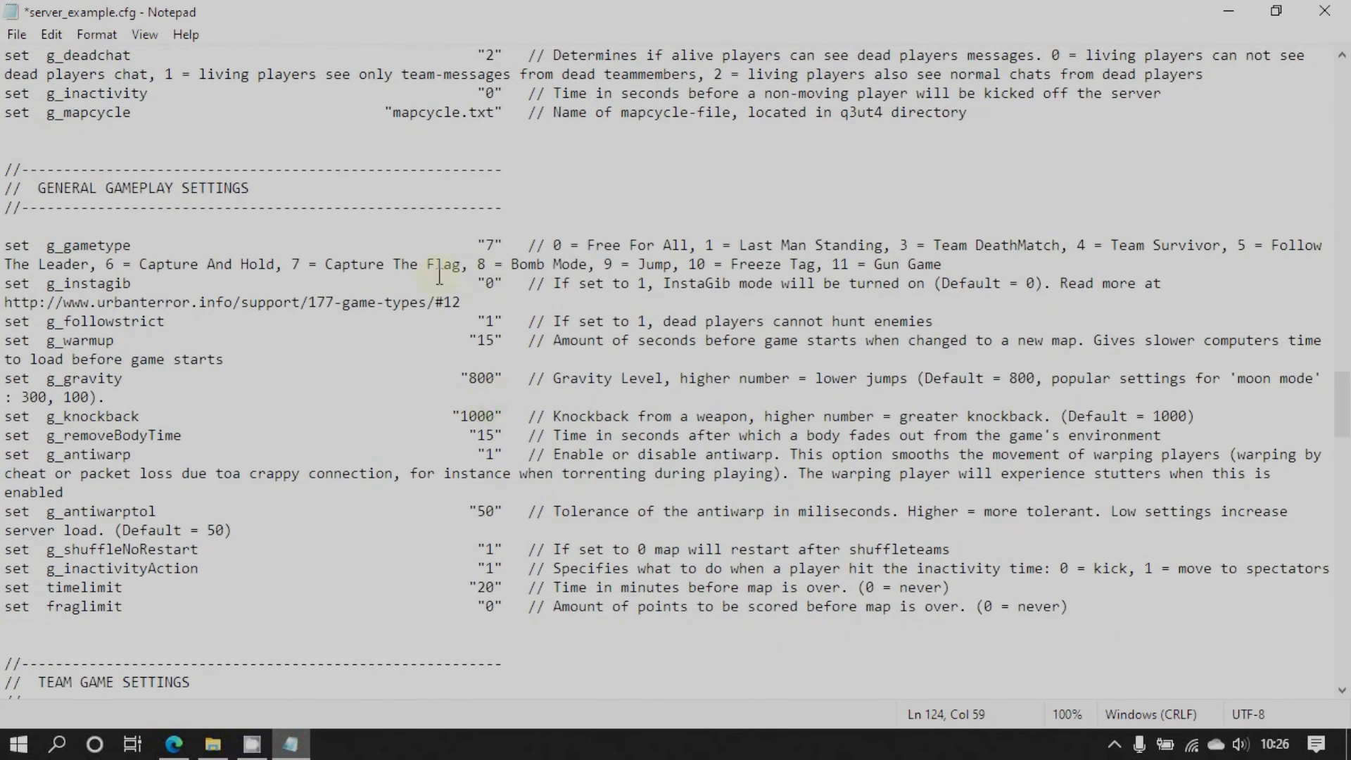
Add a blank line above g_instagib and split the g_gametype mode list onto two // comment lines
click(6, 283)
key(Return)
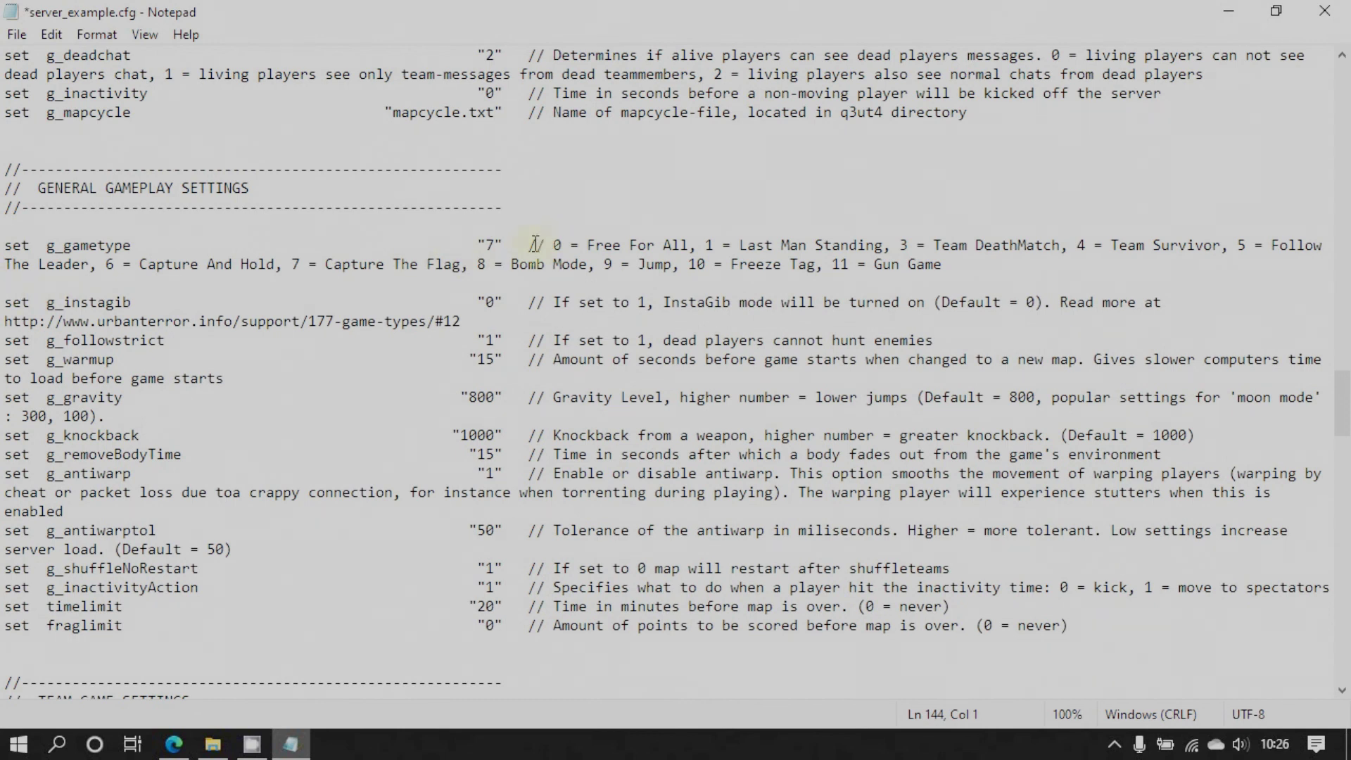
click(531, 244)
key(Return)
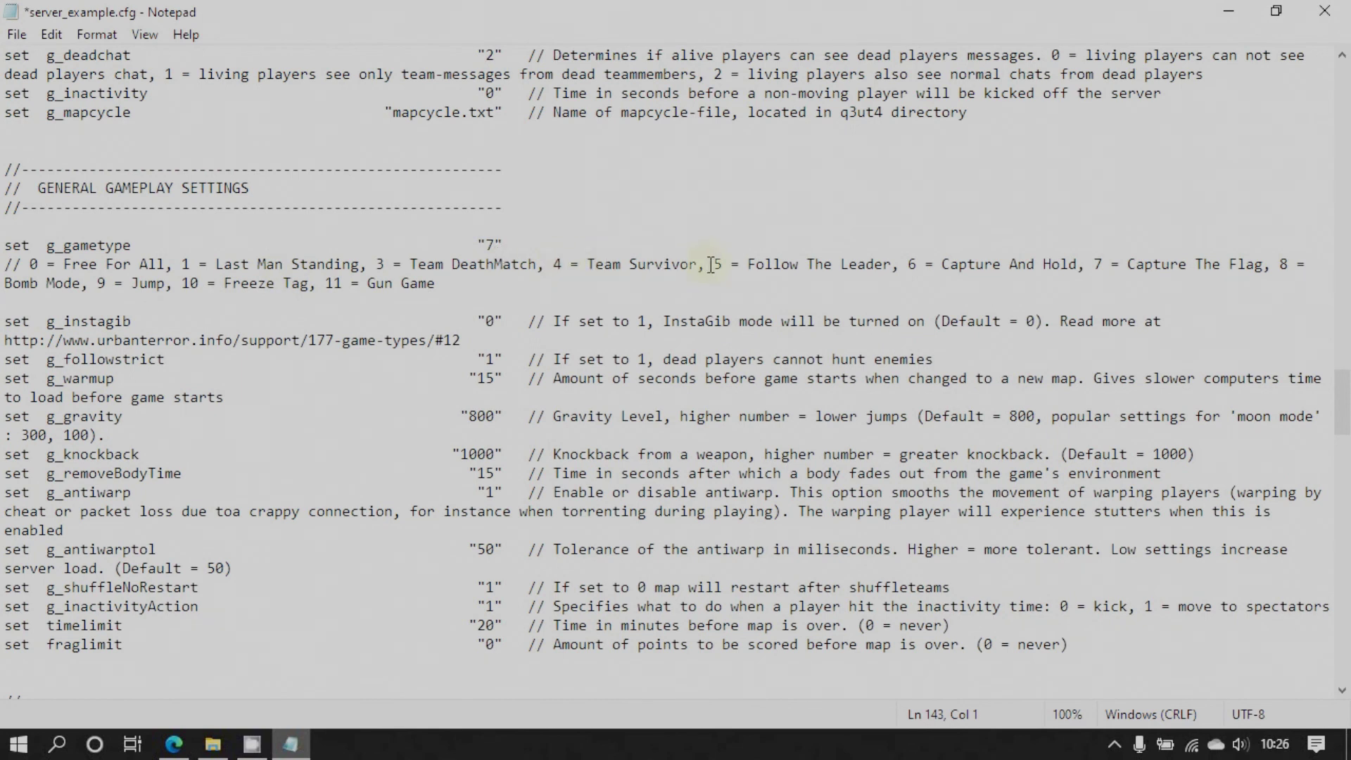
key(Return)
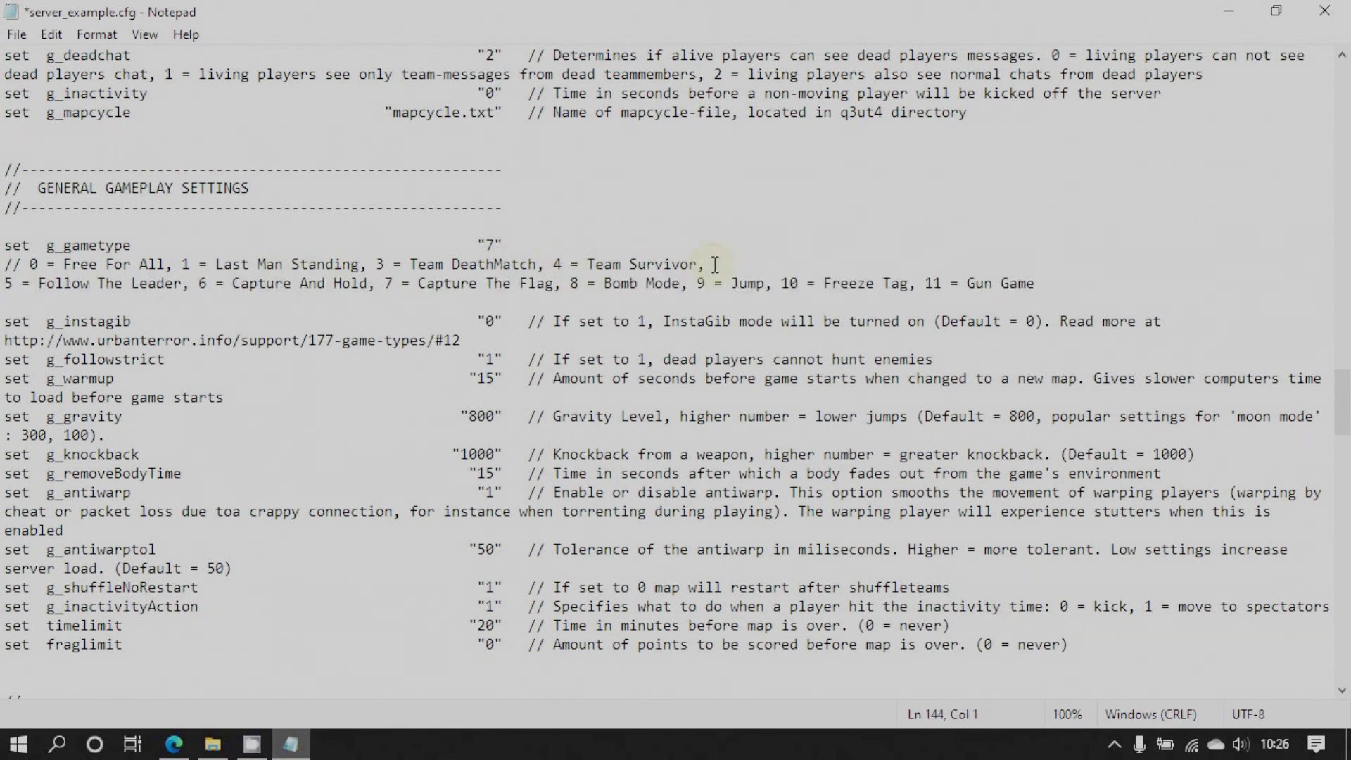
text(//)
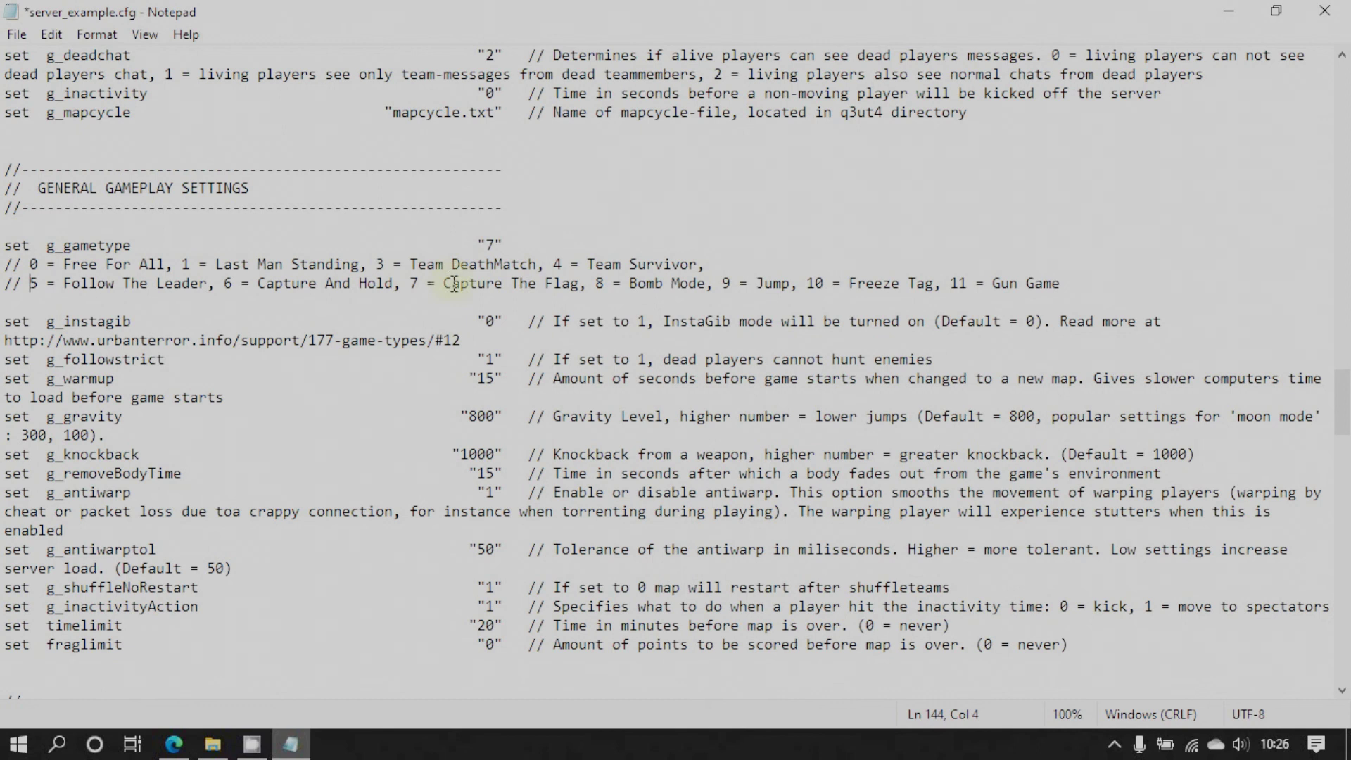
Change g_gametype from 7 to 0 and add a 'dont touch' reminder comment above it
click(495, 243)
text(0)
click(44, 225)
key(Return)
text(//)
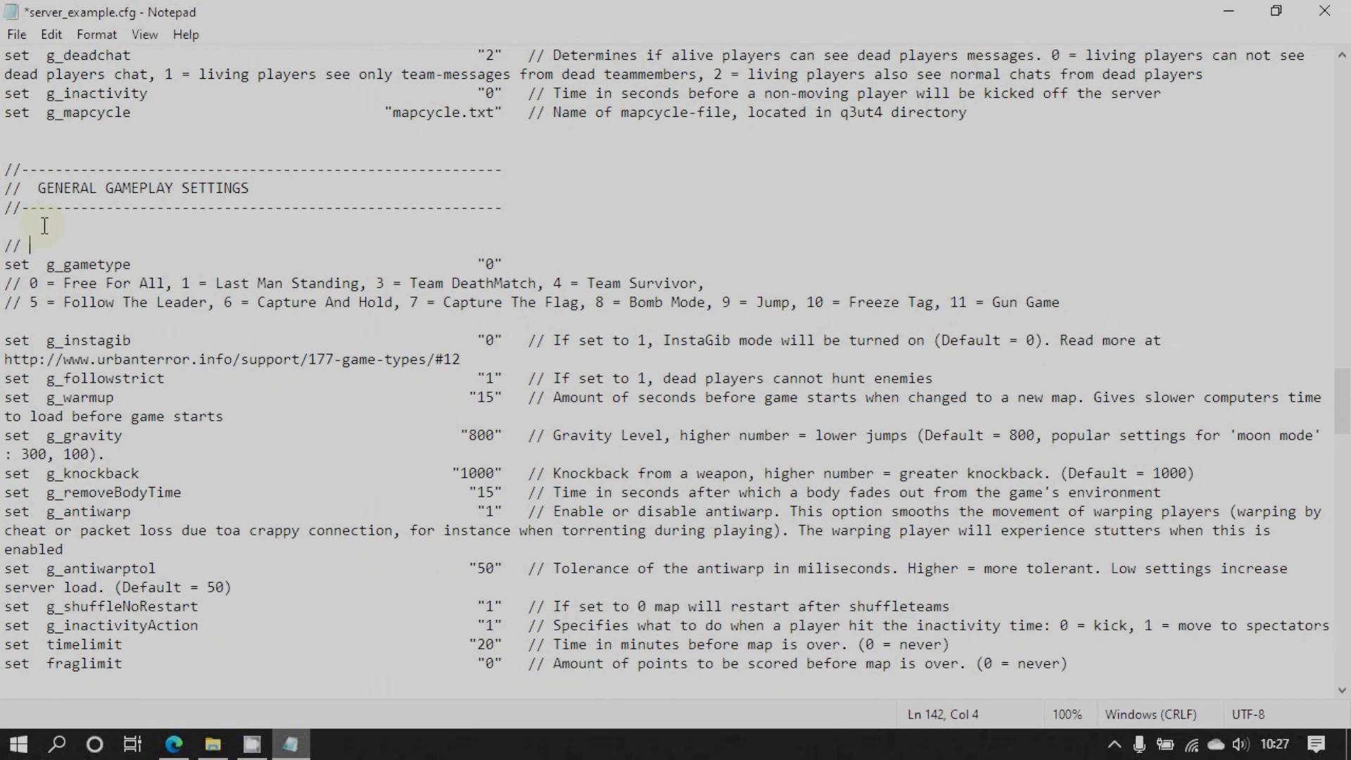
text( Reminder for Neon, don)
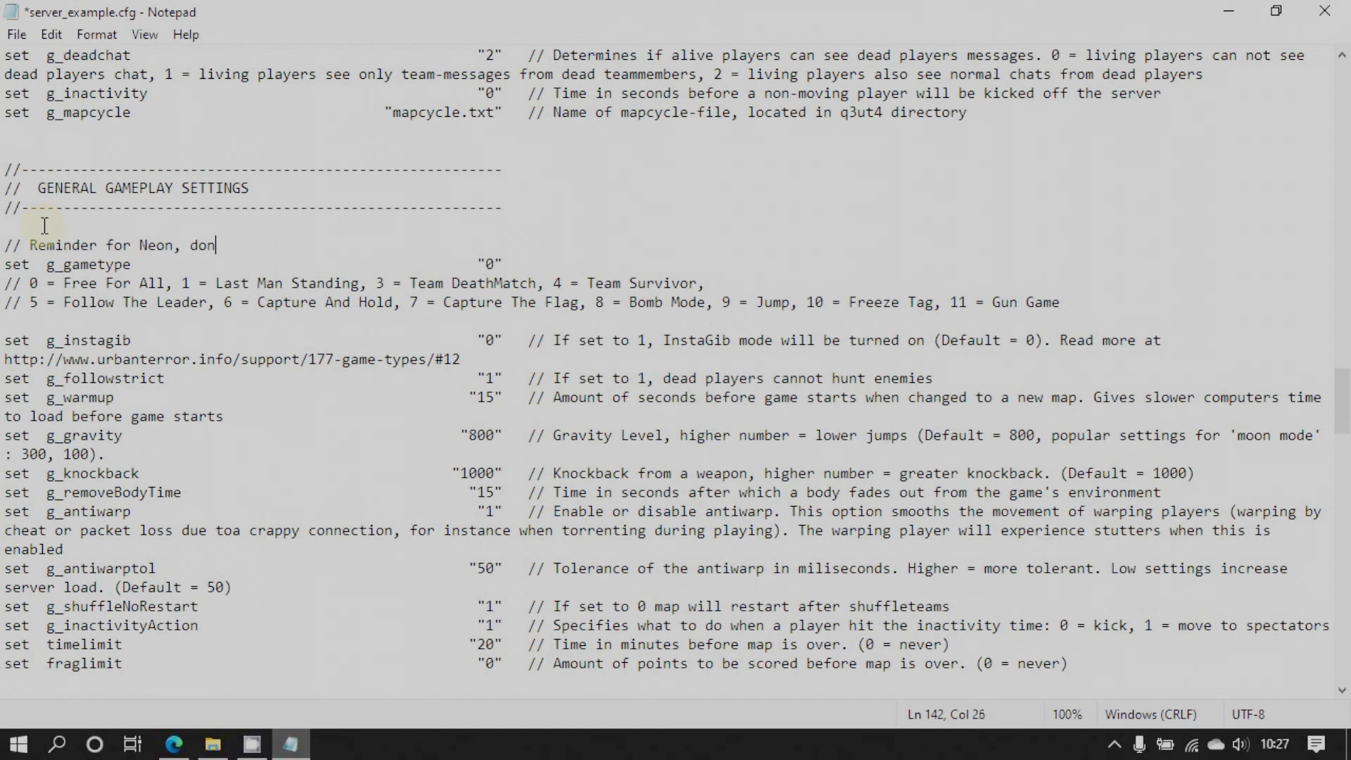
text(t touch.)
In TEAM GAME SETTINGS, change g_friendlyfire from 1 to 0
scroll(262, 359, down, 1)
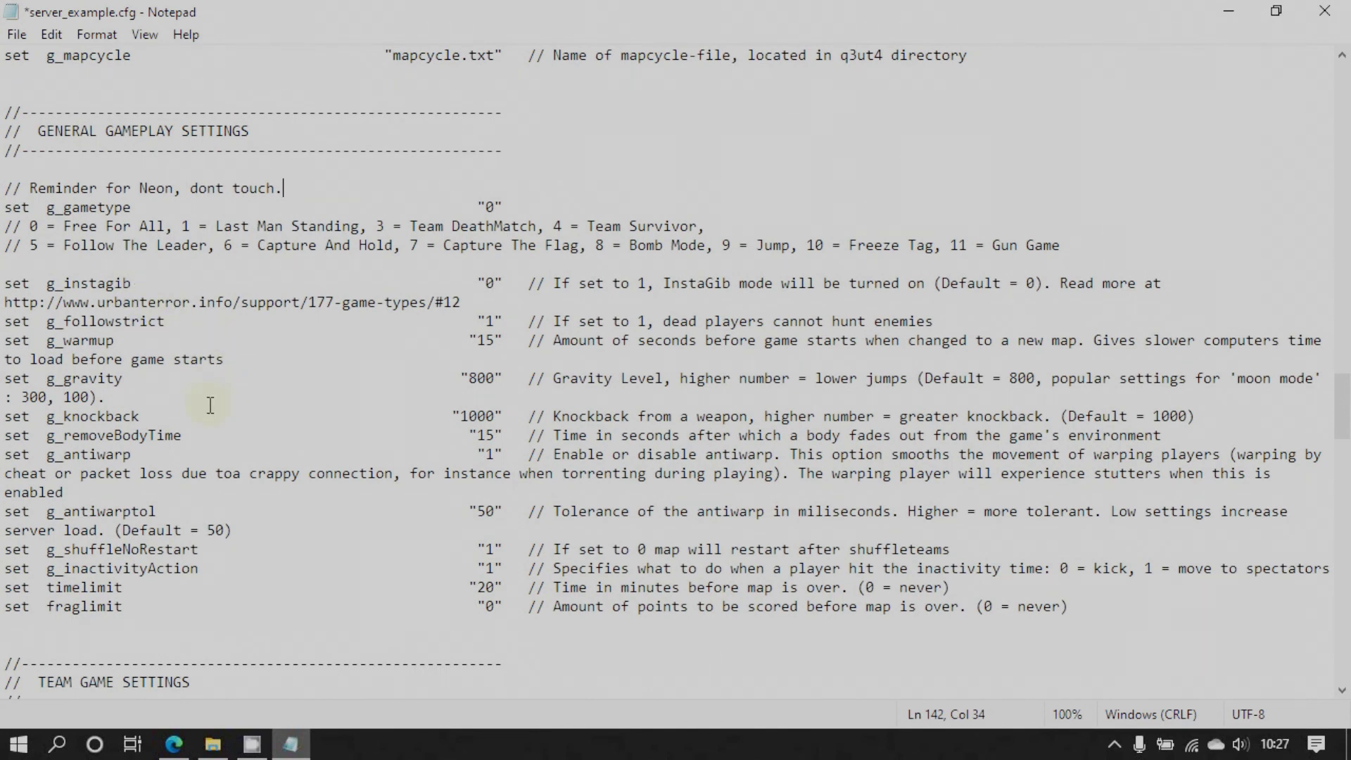
scroll(210, 405, down, 1)
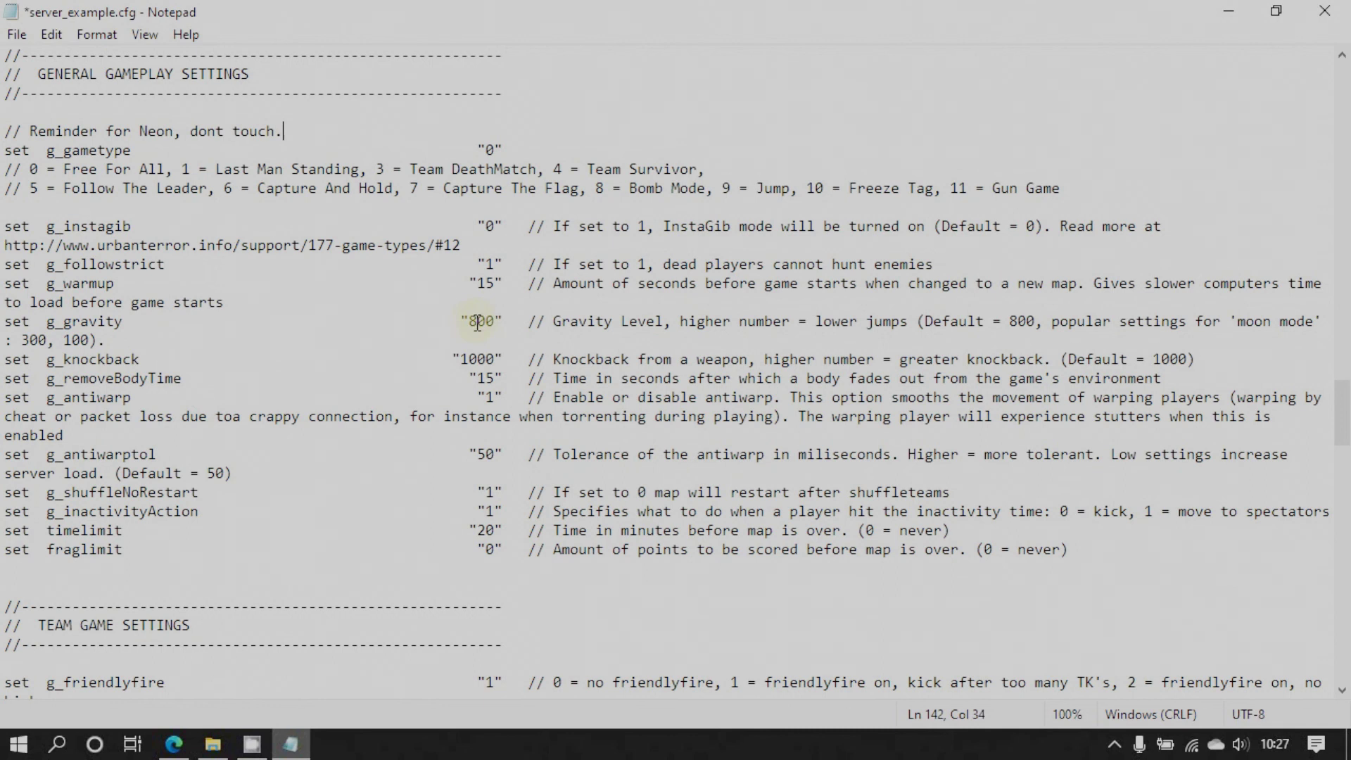
scroll(496, 417, down, 1)
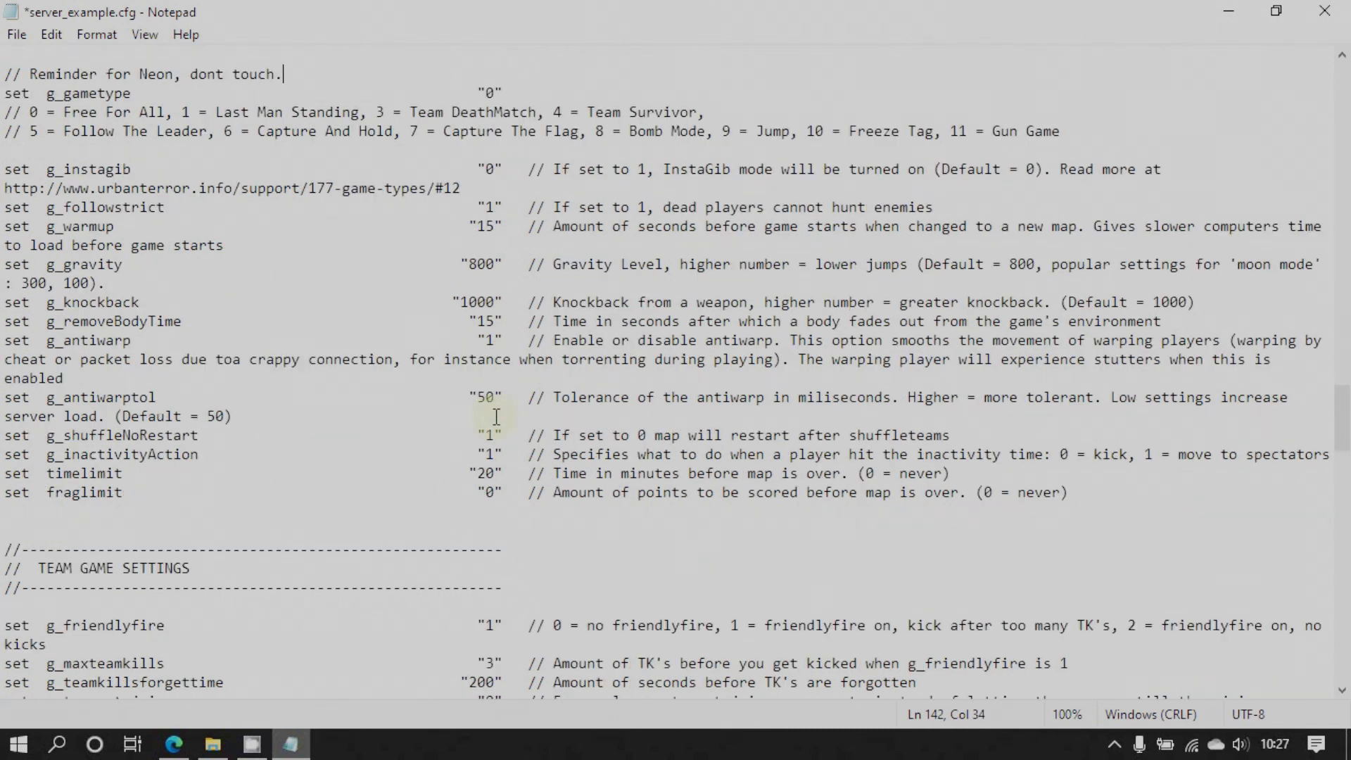
scroll(496, 417, down, 1)
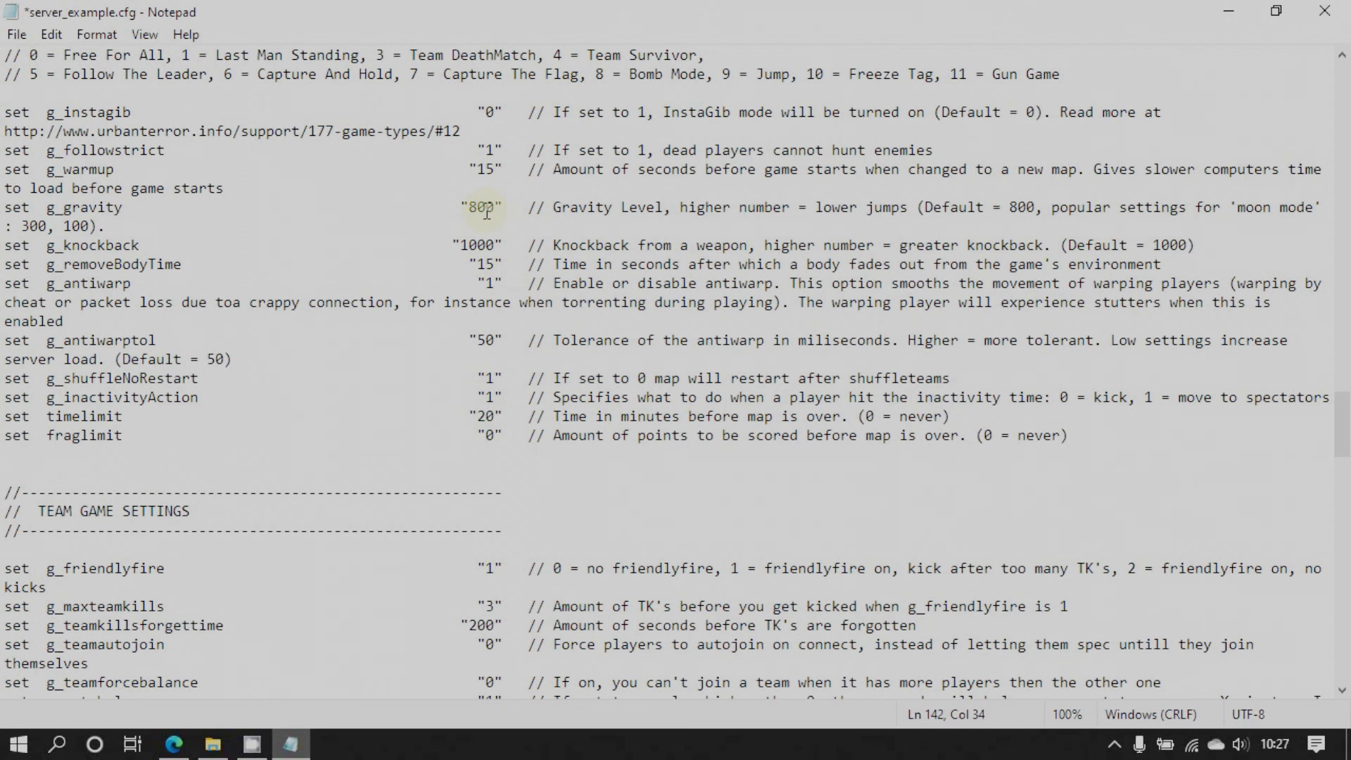
scroll(485, 212, down, 2)
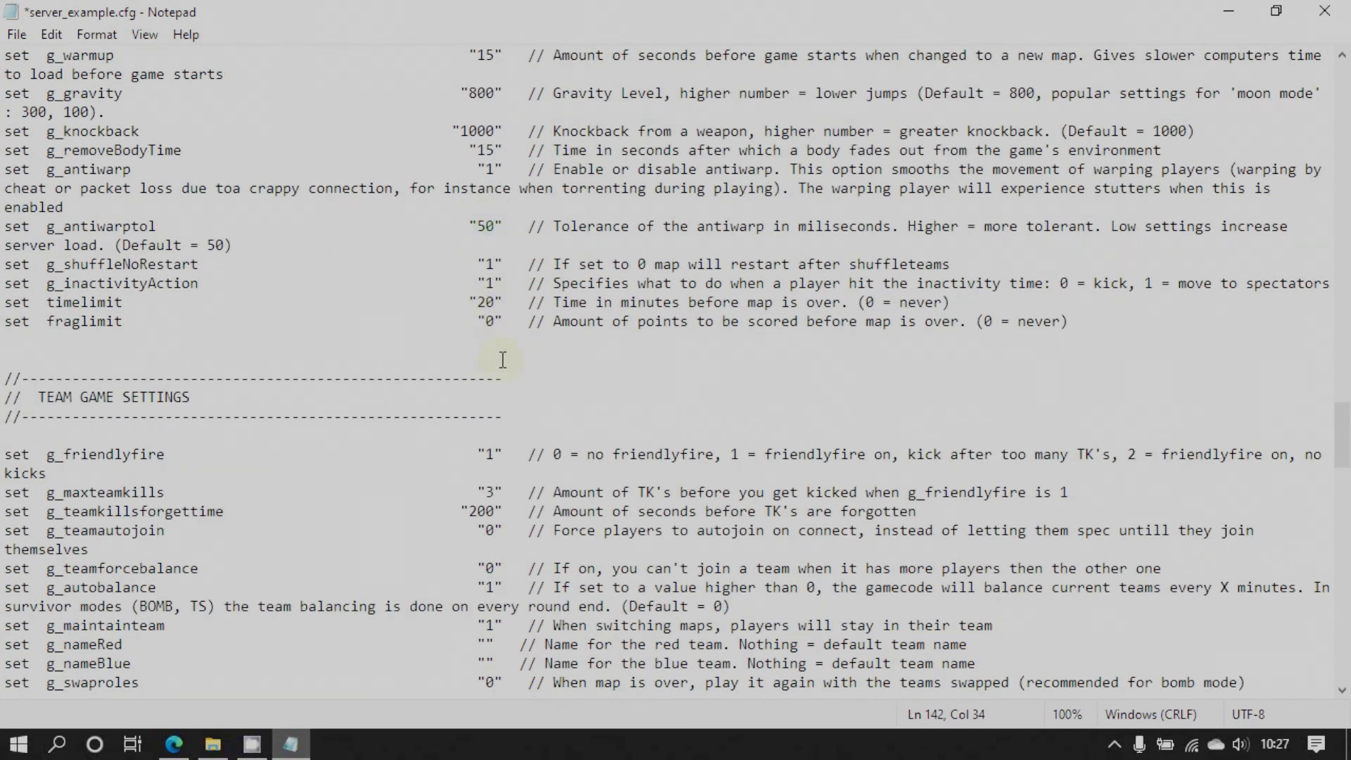
scroll(491, 355, down, 3)
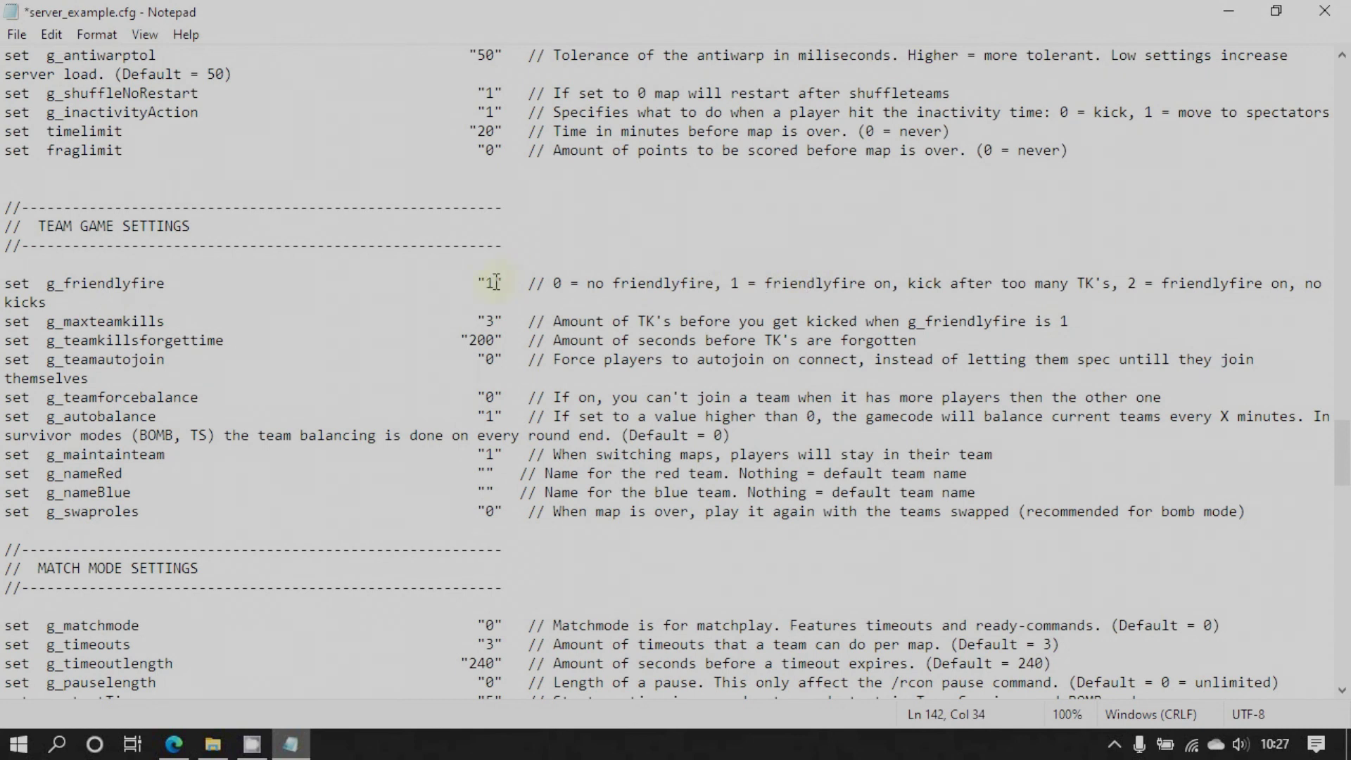
click(496, 282)
key(BackSpace)
text(0)
Scroll to the end of the file, where the start map is map ut4_casa
scroll(492, 463, down, 5)
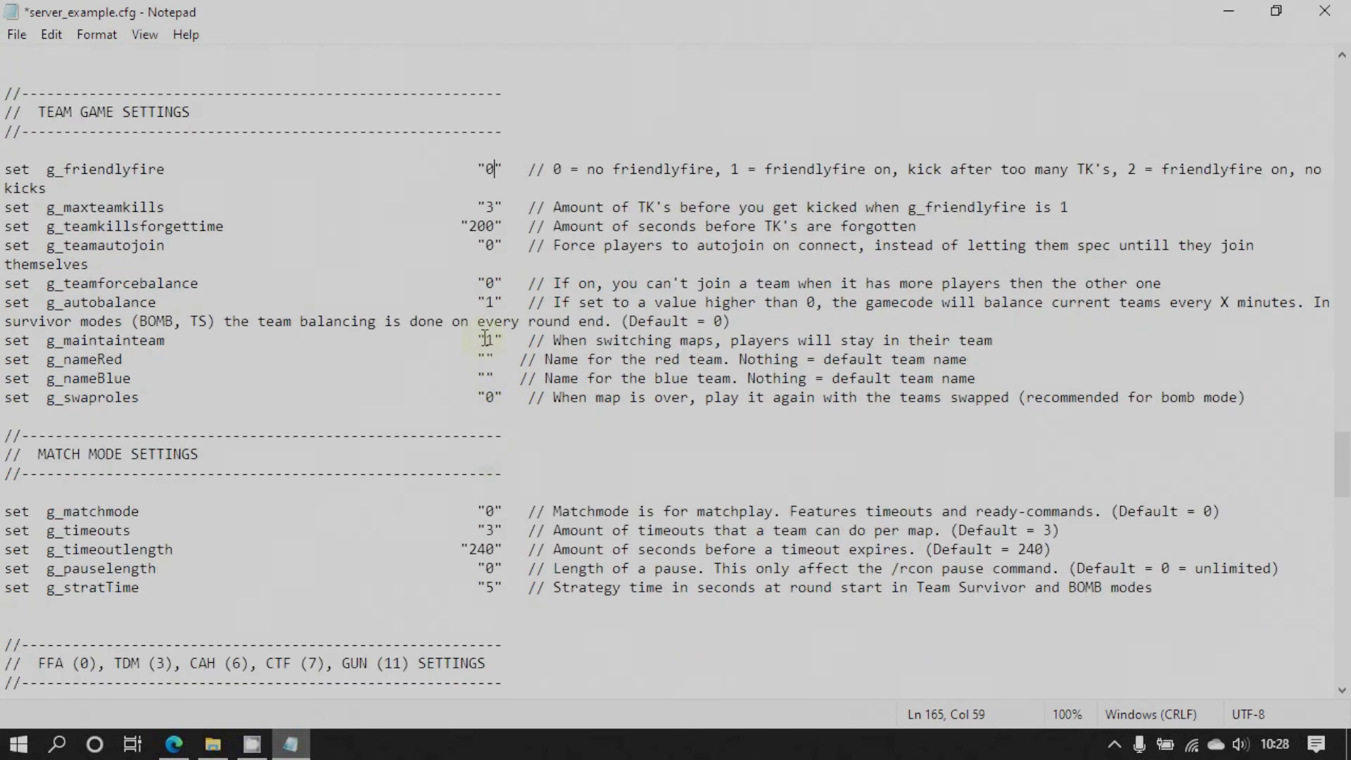
scroll(499, 461, down, 4)
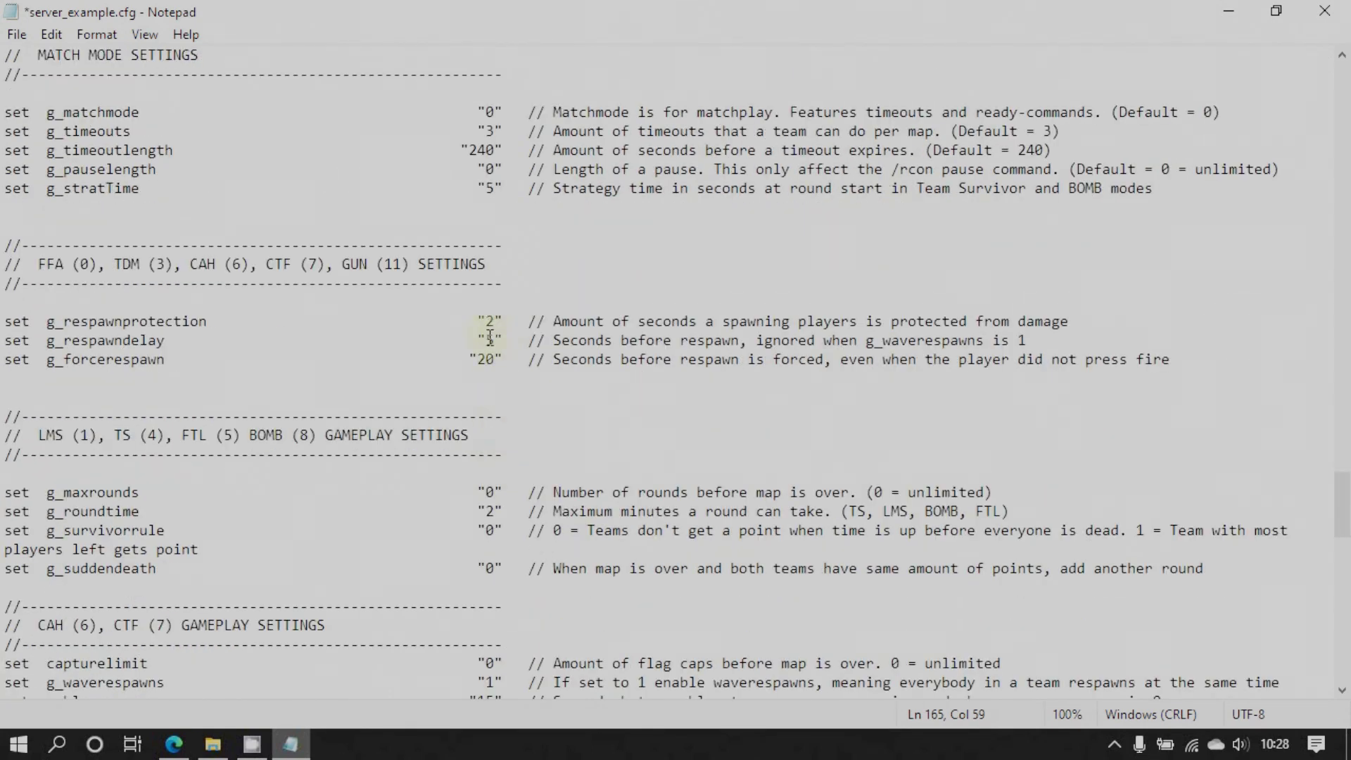
scroll(492, 384, down, 2)
scroll(492, 385, down, 6)
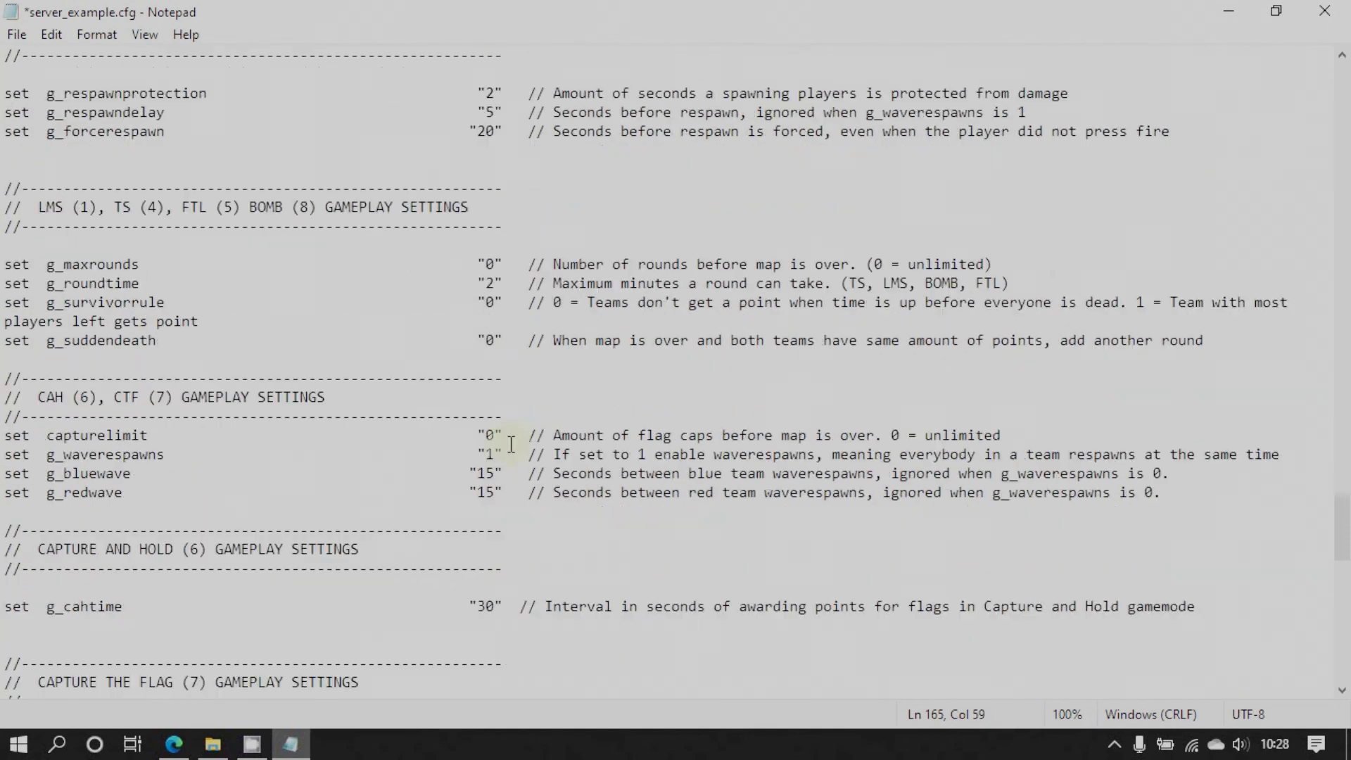
scroll(509, 421, down, 7)
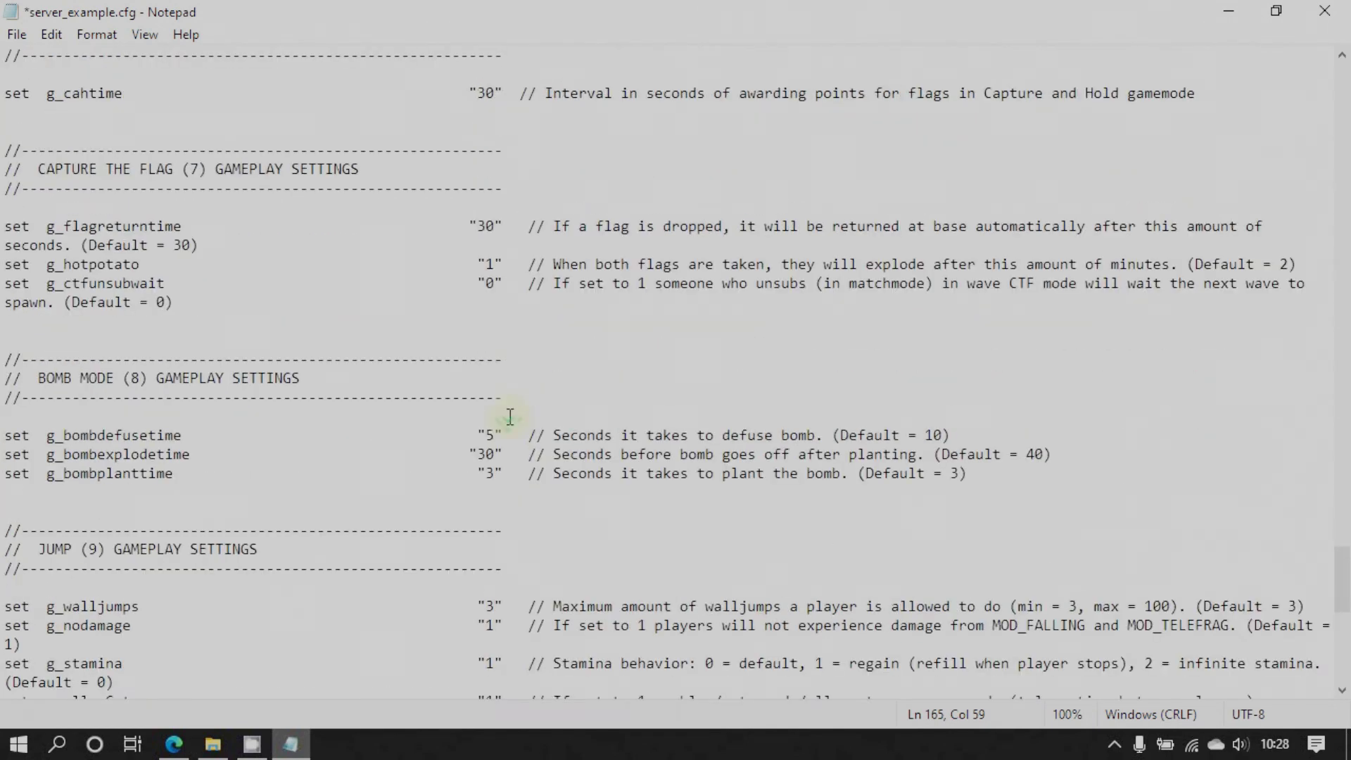
scroll(502, 356, down, 4)
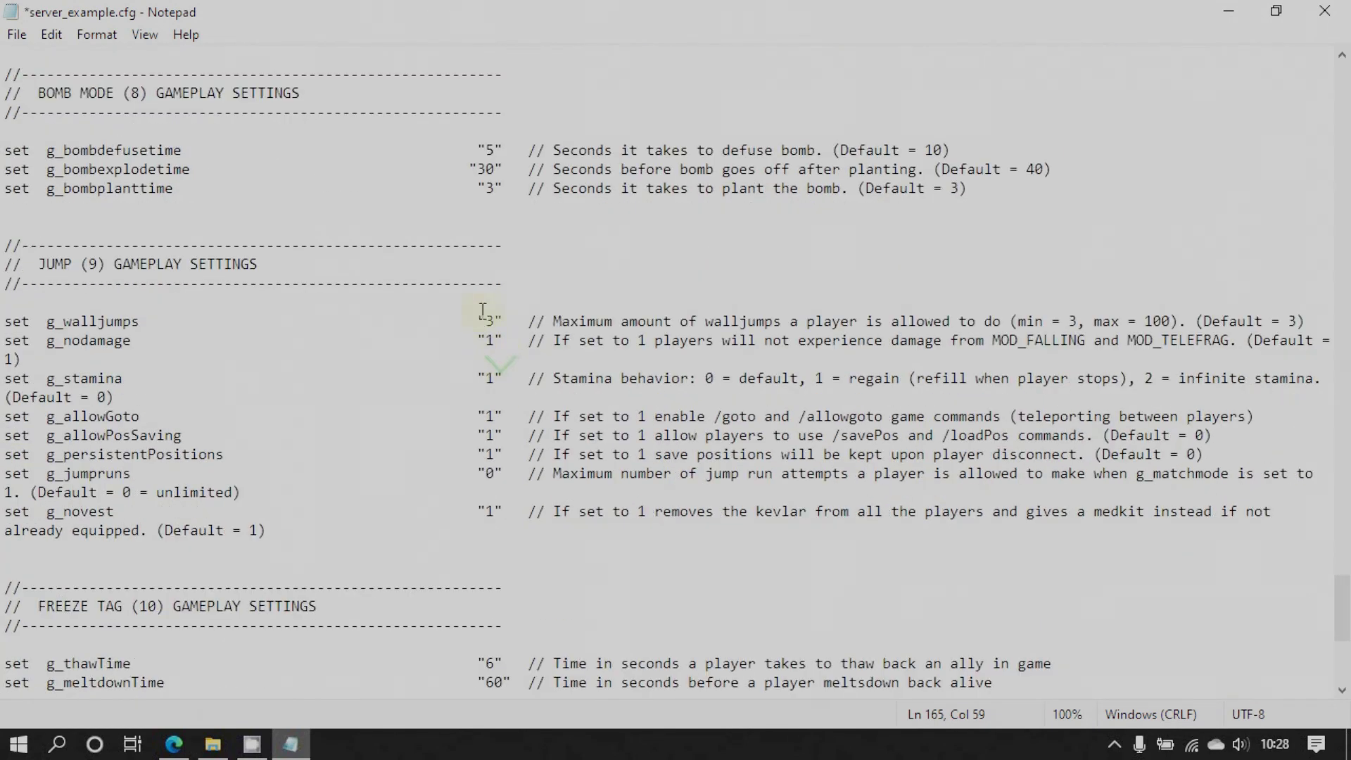
scroll(487, 369, down, 4)
scroll(489, 368, down, 3)
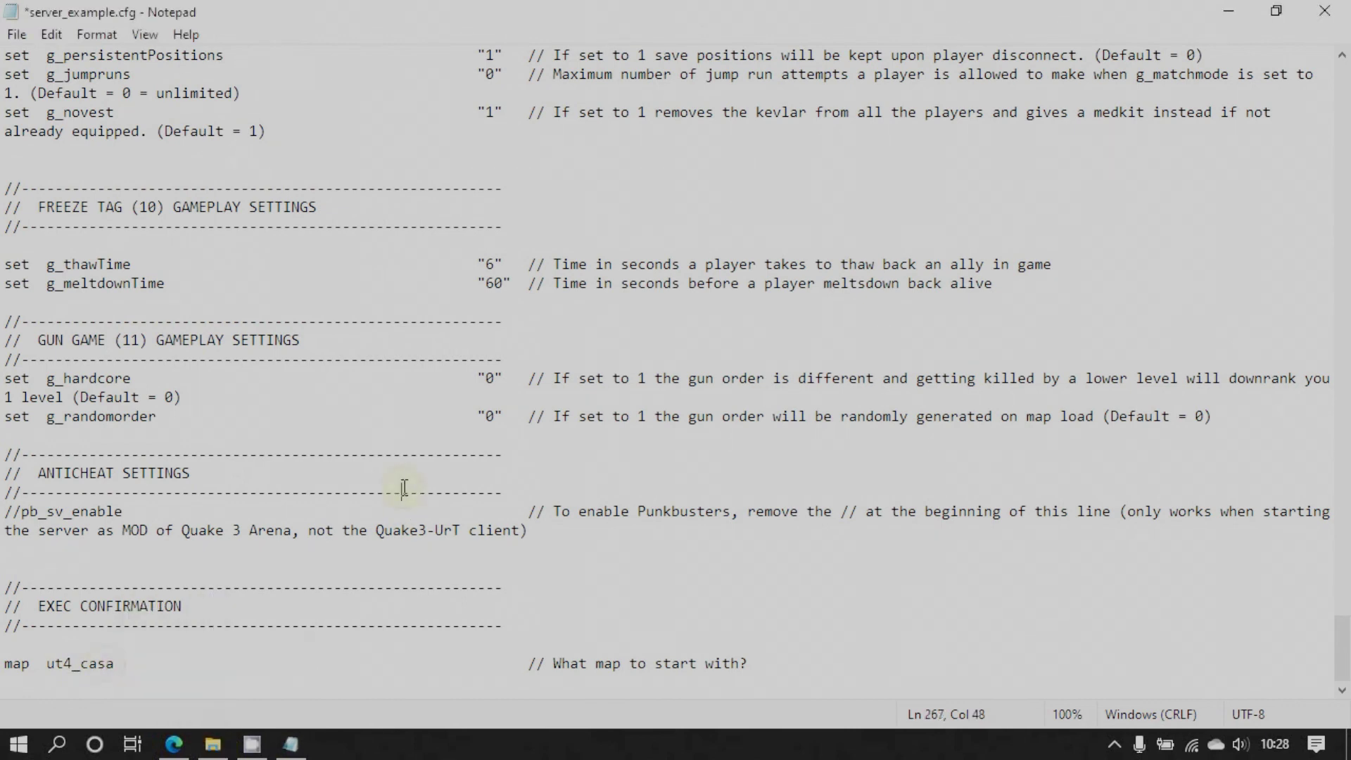
Change the starting map from ut4_casa to ut4_eyasarcade
click(117, 665)
key(BackSpace)
key(BackSpace)
key(BackSpace)
key(BackSpace)
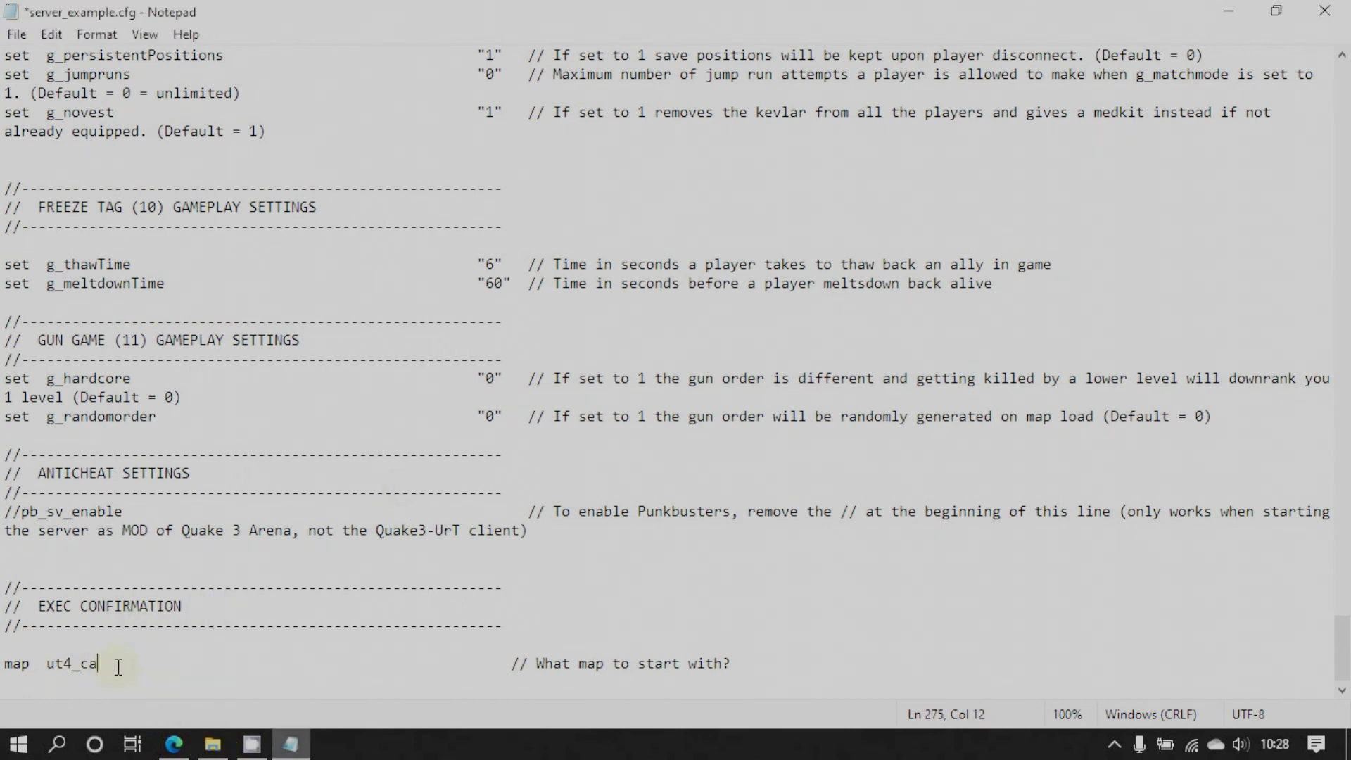
text(eyas)
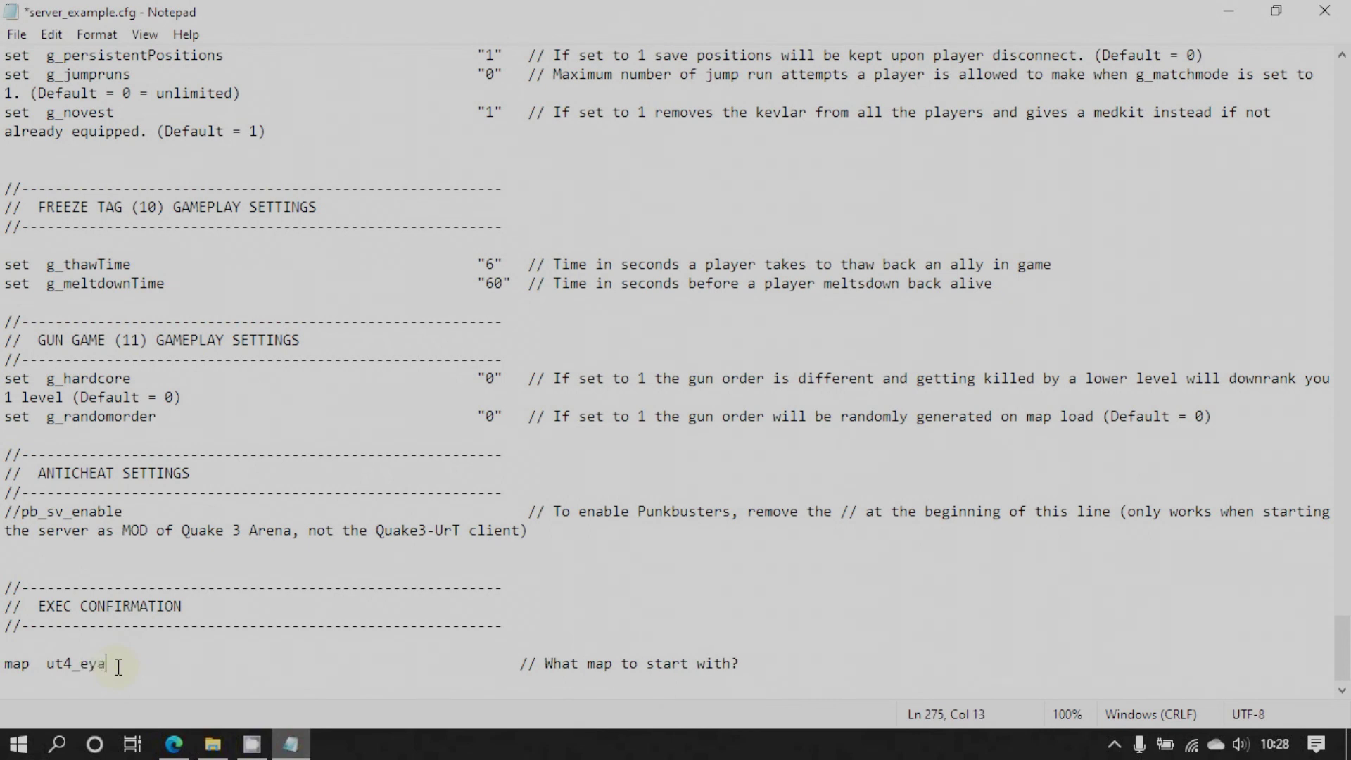
text(arcade)
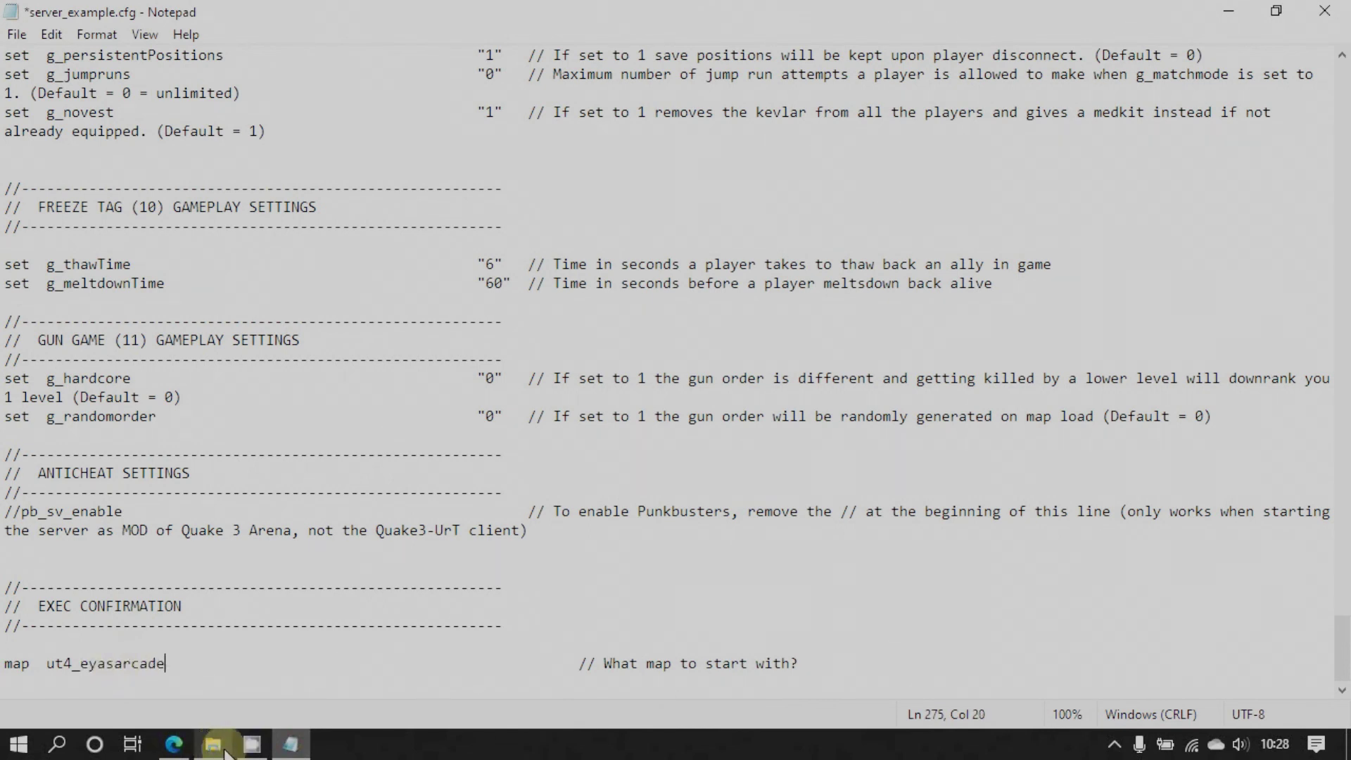
Check the Downloads folder in the q3ut4 Explorer window for the map file, then go back up
click(212, 744)
double_click(458, 283)
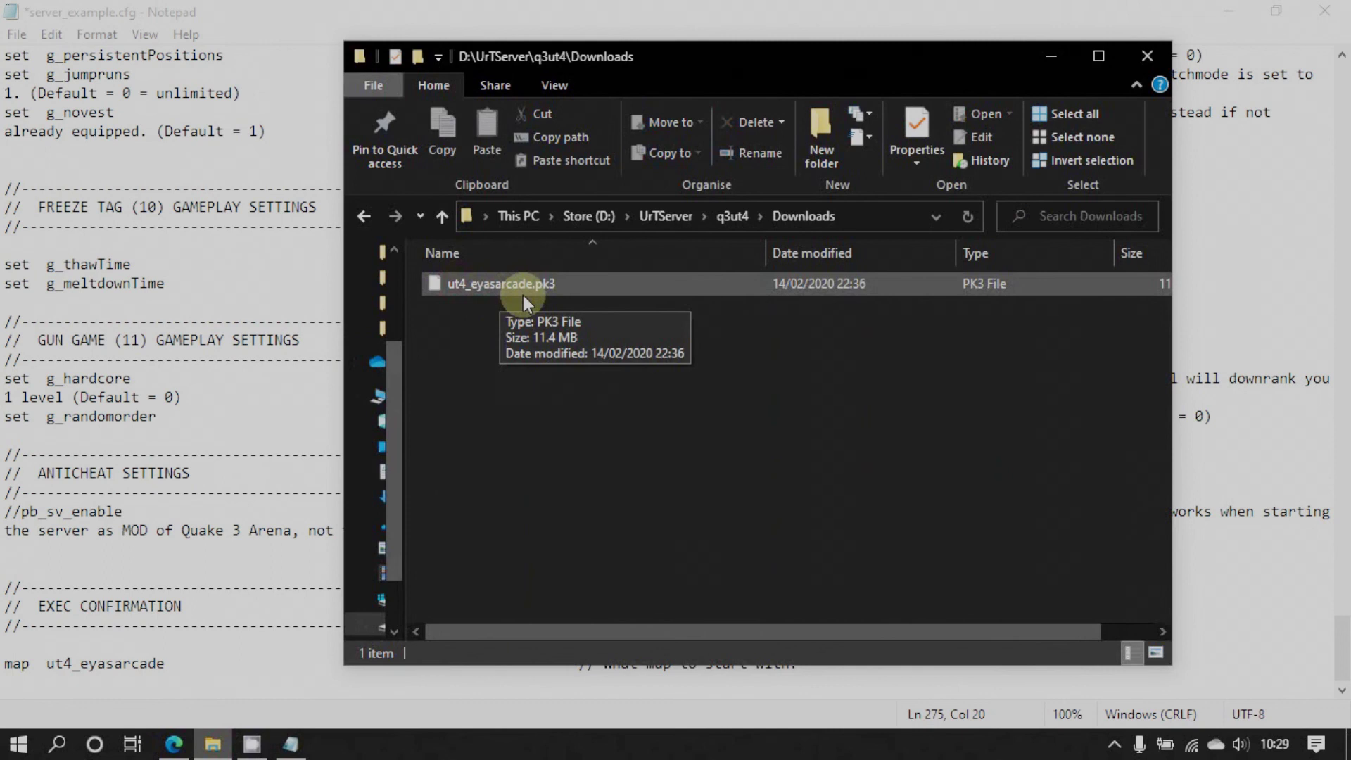
click(439, 219)
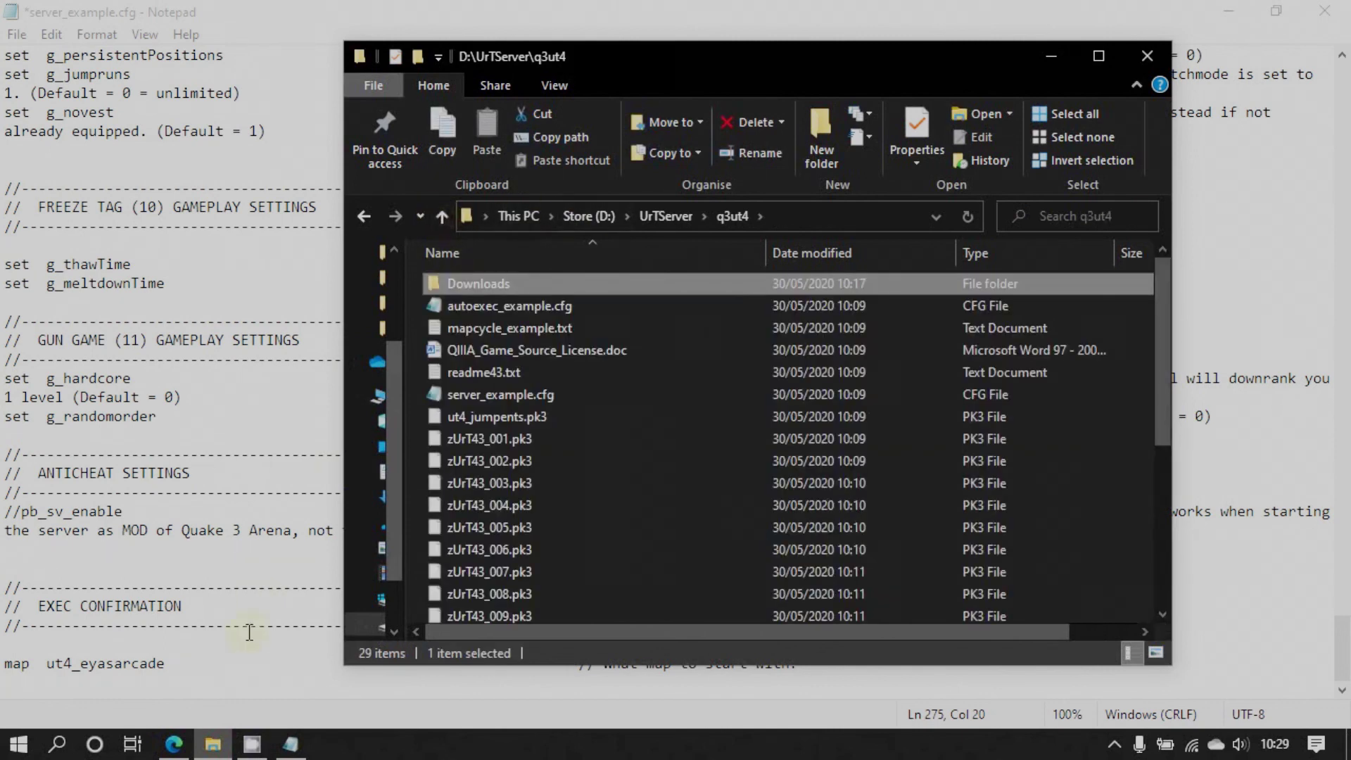
Back in Notepad, fix the Admin contact value so 'Discor' reads 'Discord'
click(250, 624)
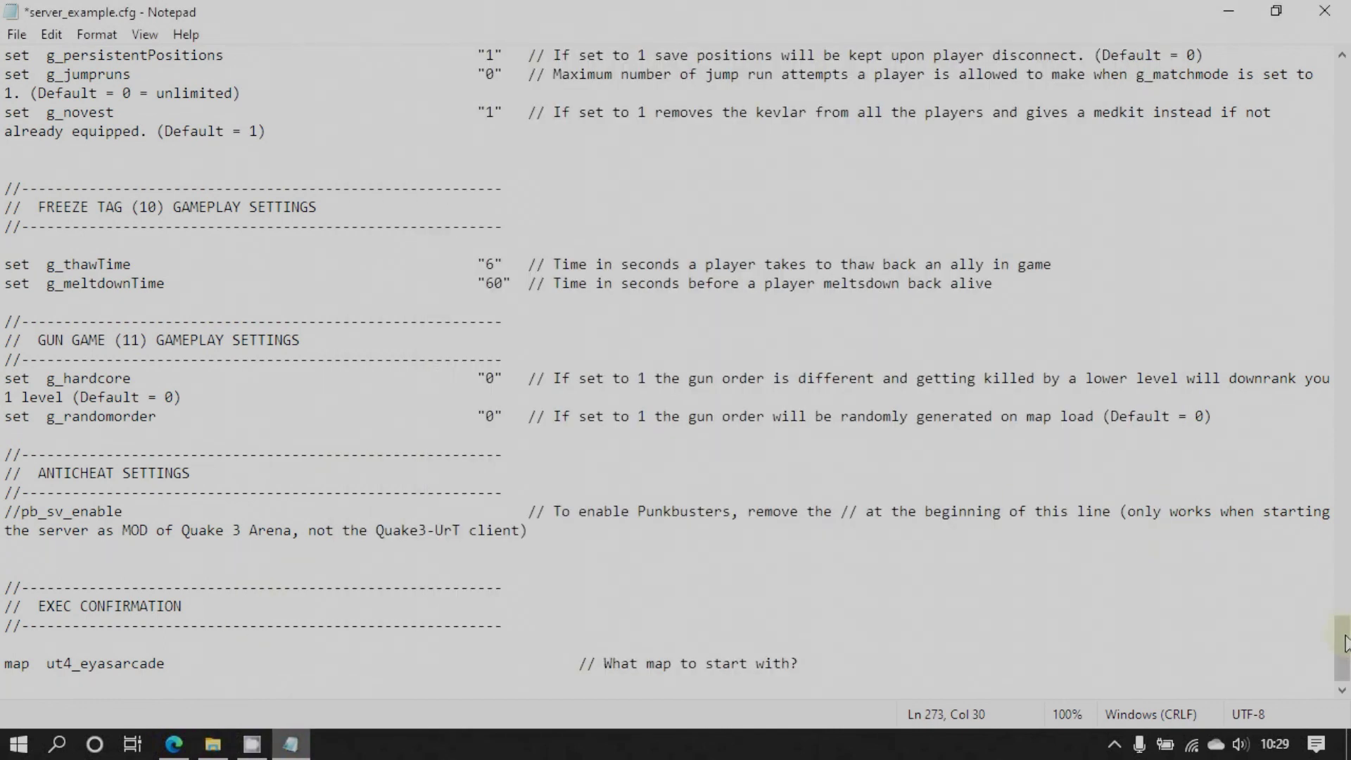
drag(1344, 649, 1345, 132)
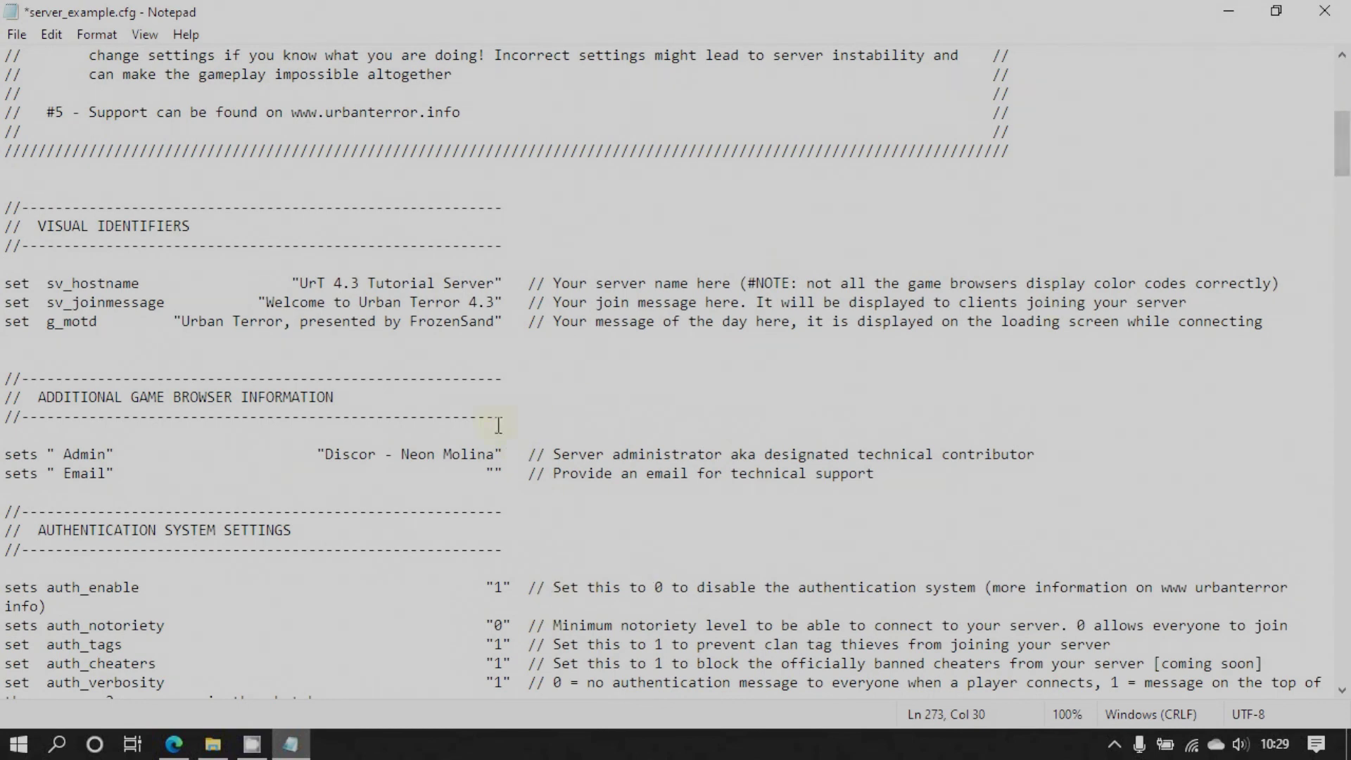
click(376, 456)
text(d)
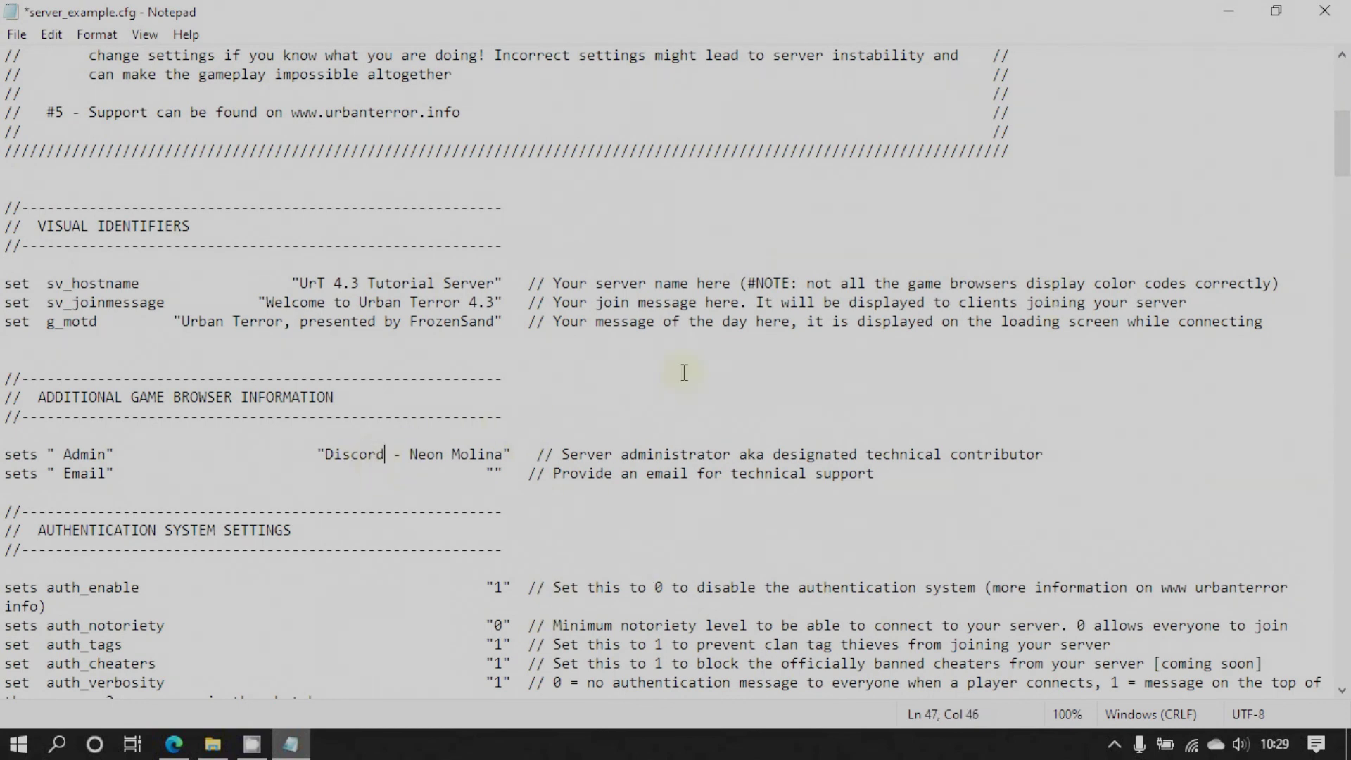
scroll(931, 268, up, 8)
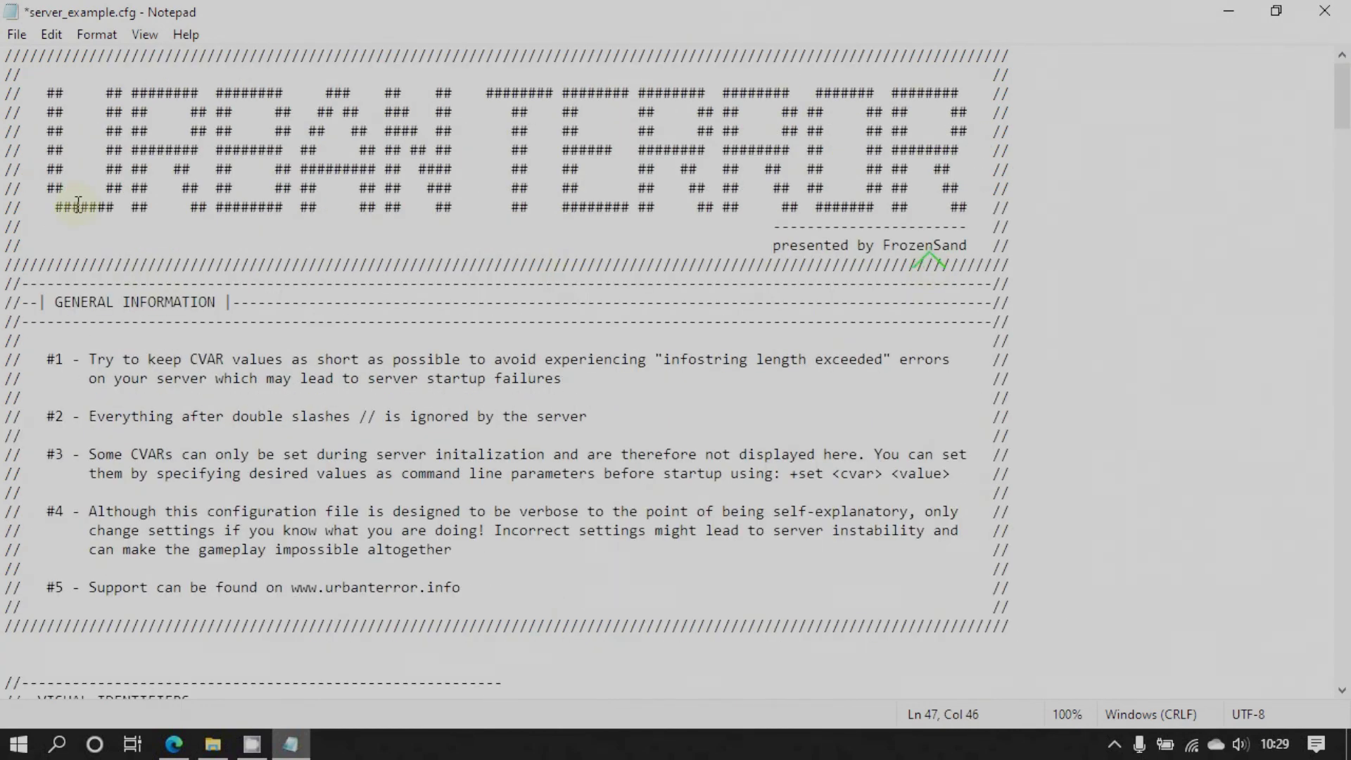
Save the config as server.cfg by removing '_example' from the name, then close Notepad
click(19, 40)
click(47, 149)
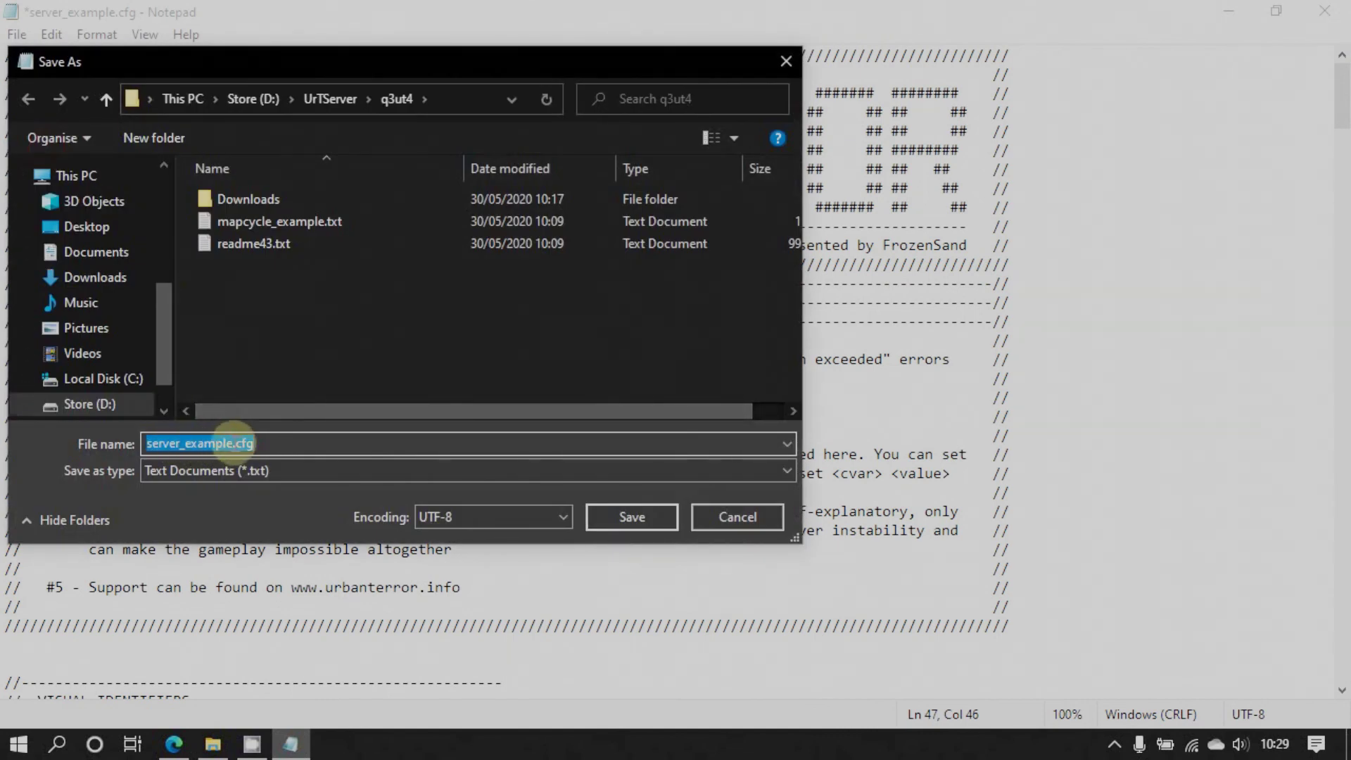
click(233, 443)
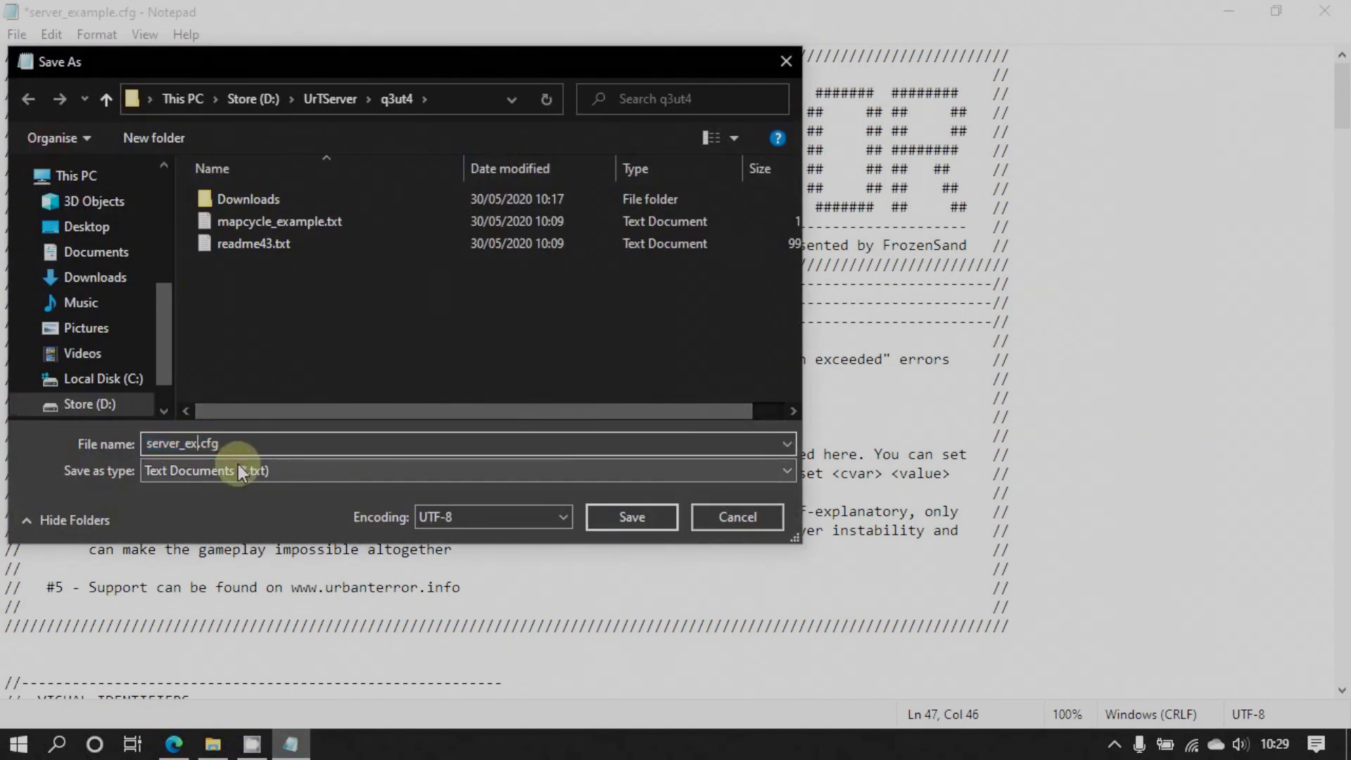
key(BackSpace)
key(BackSpace)
key(BackSpace)
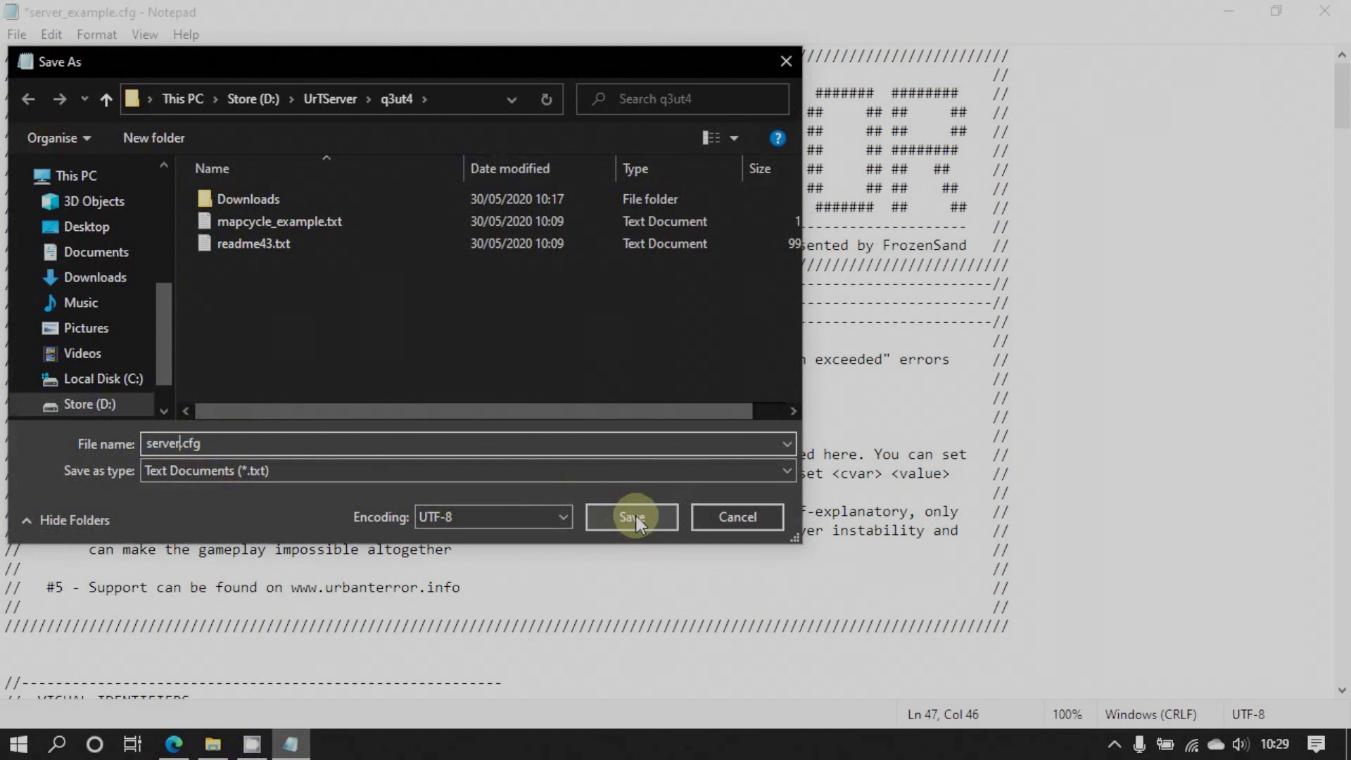
click(634, 517)
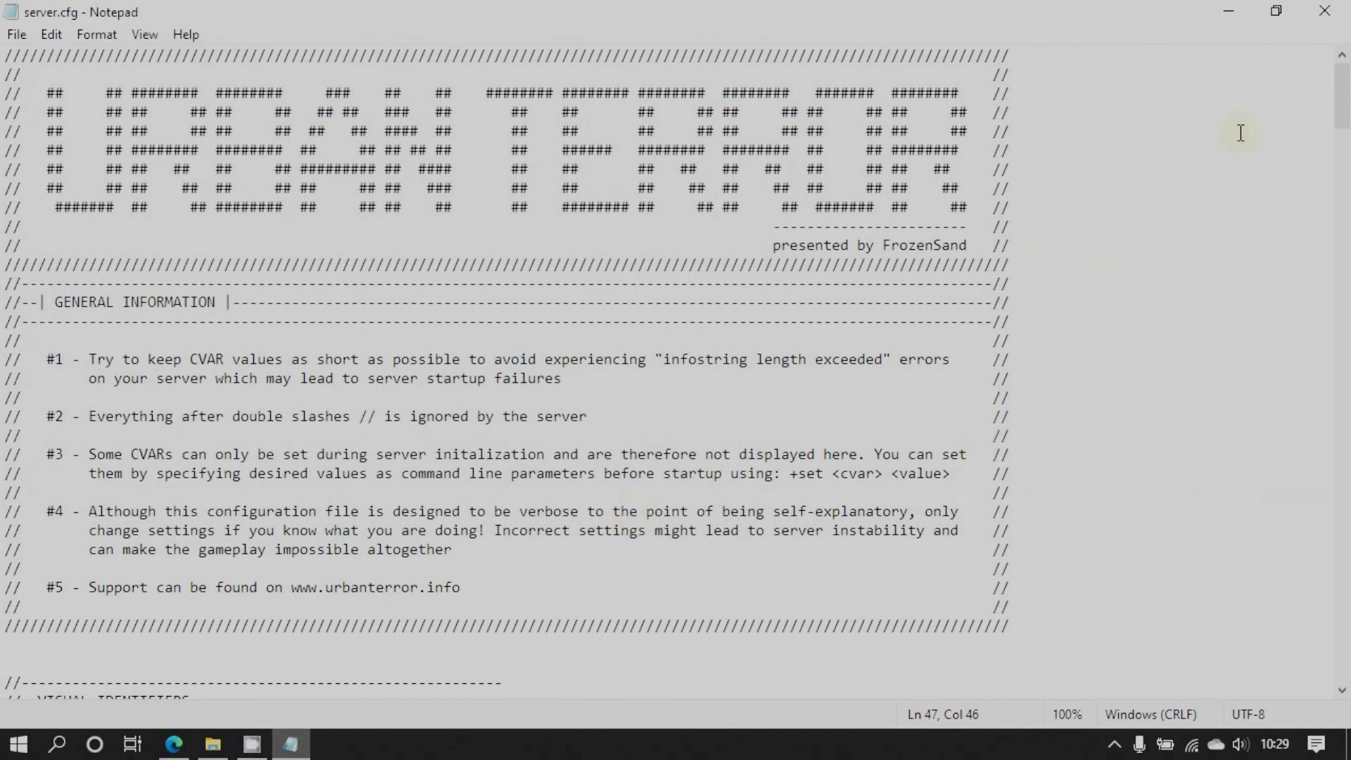
click(1327, 13)
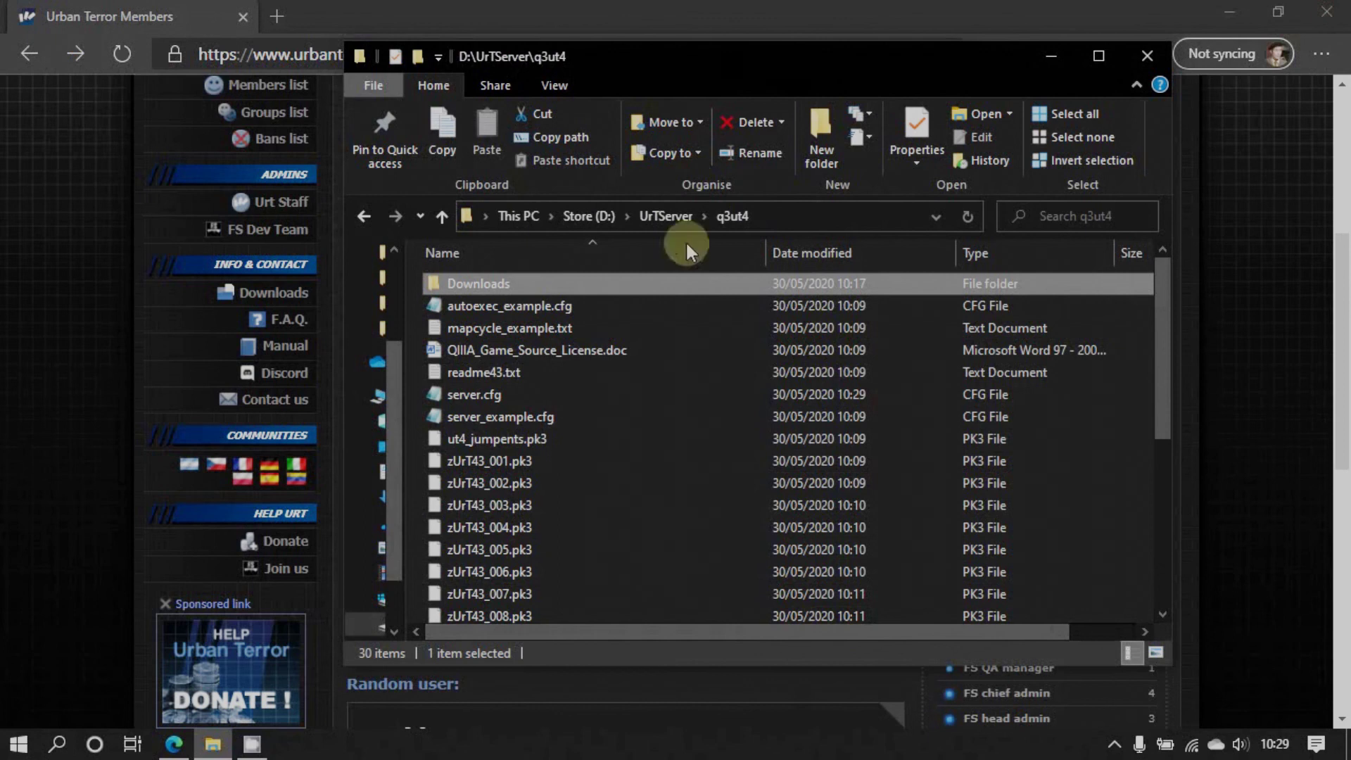
Open mapcycle_example.txt, keep only ut4_turnpike and ut4_casa, and add ut4_eyasarcade
double_click(518, 328)
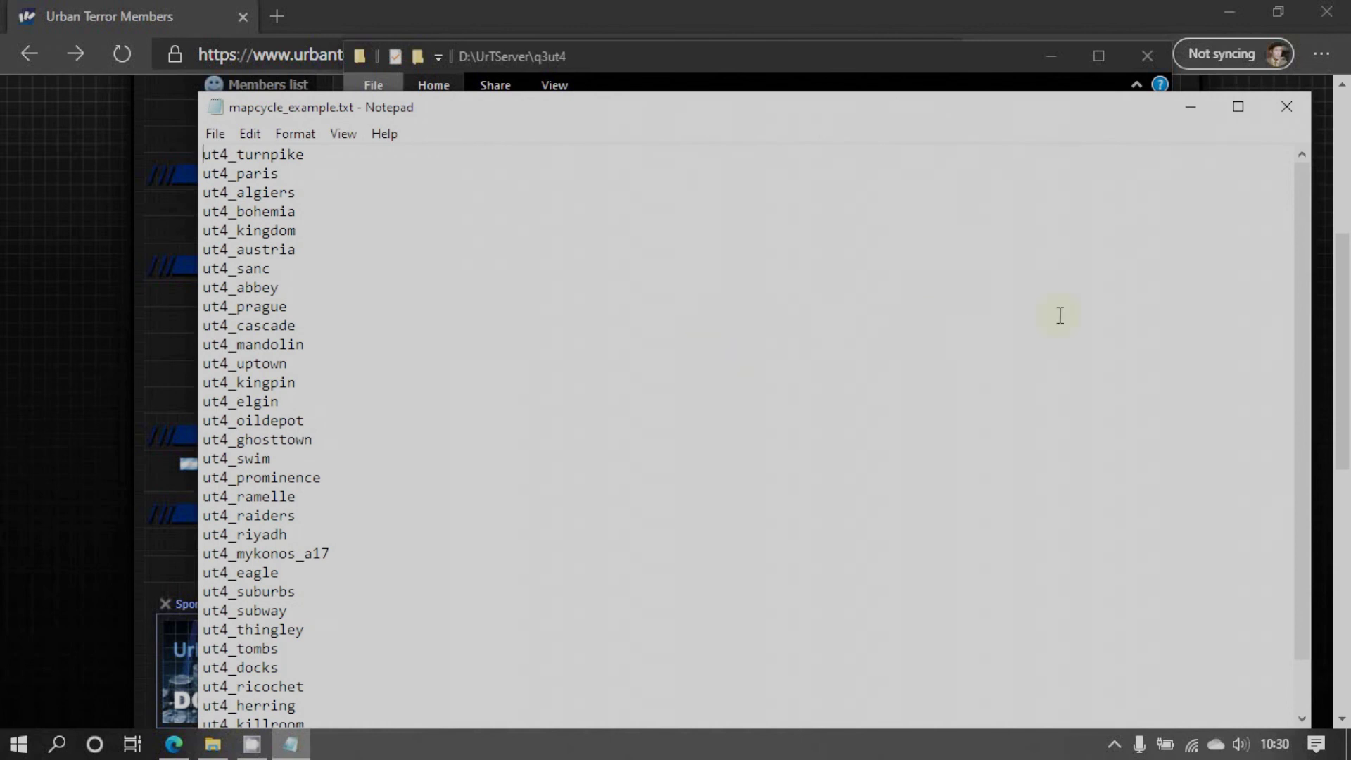
drag(1298, 297, 1307, 379)
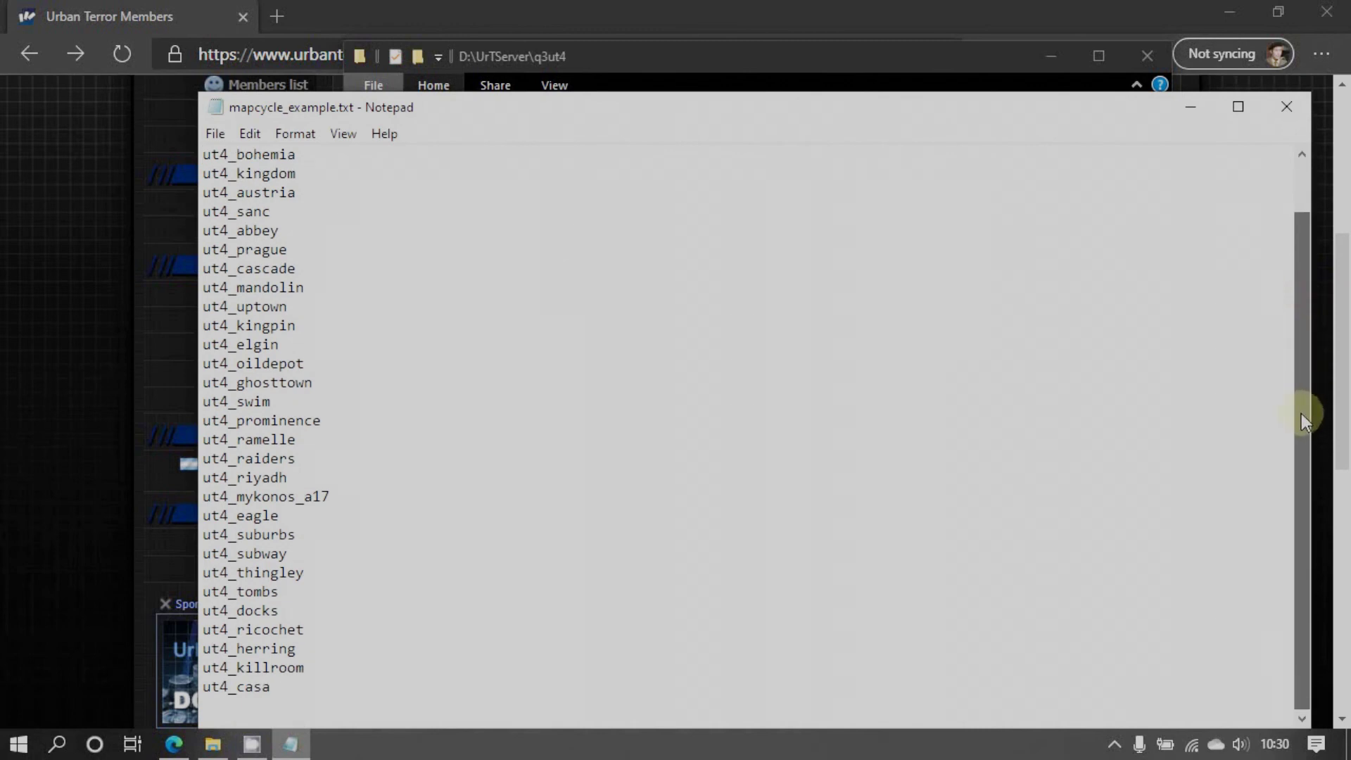
drag(341, 669, 186, 177)
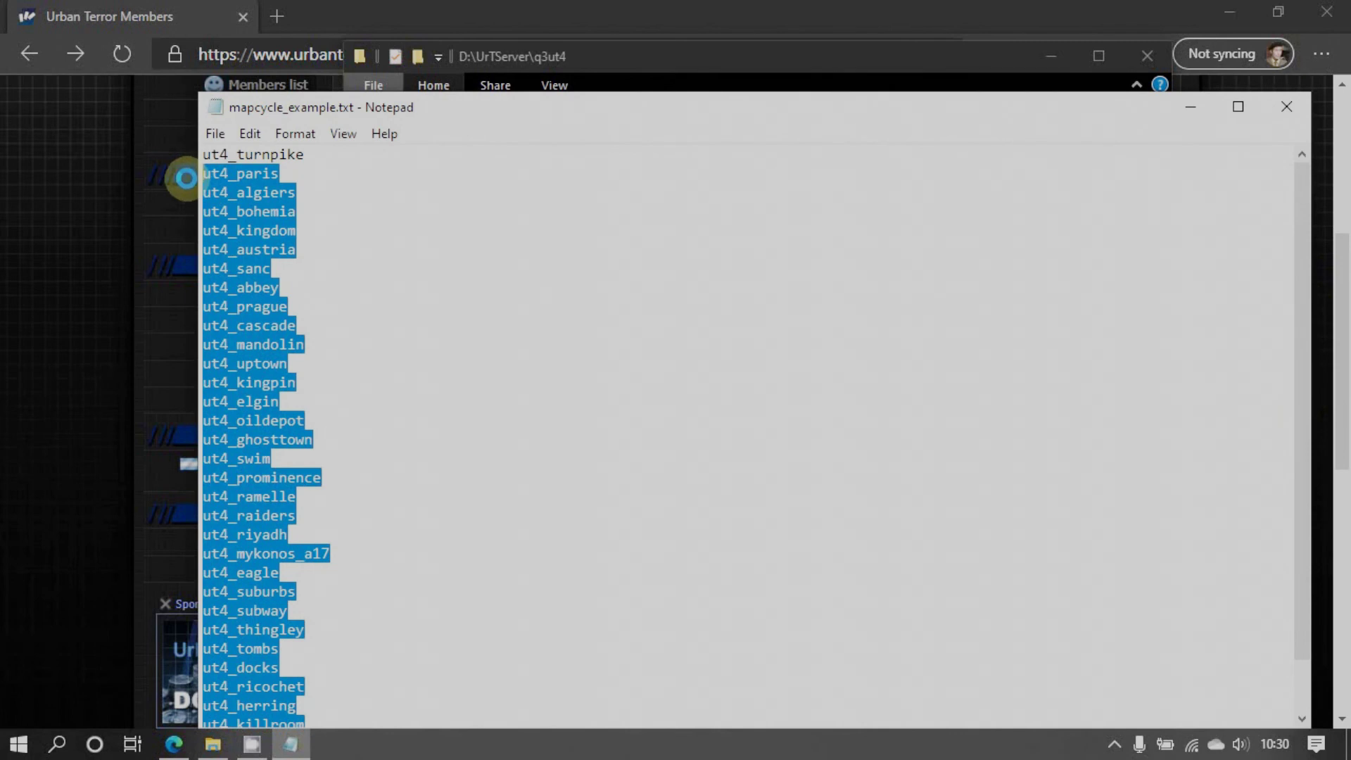
key(Delete)
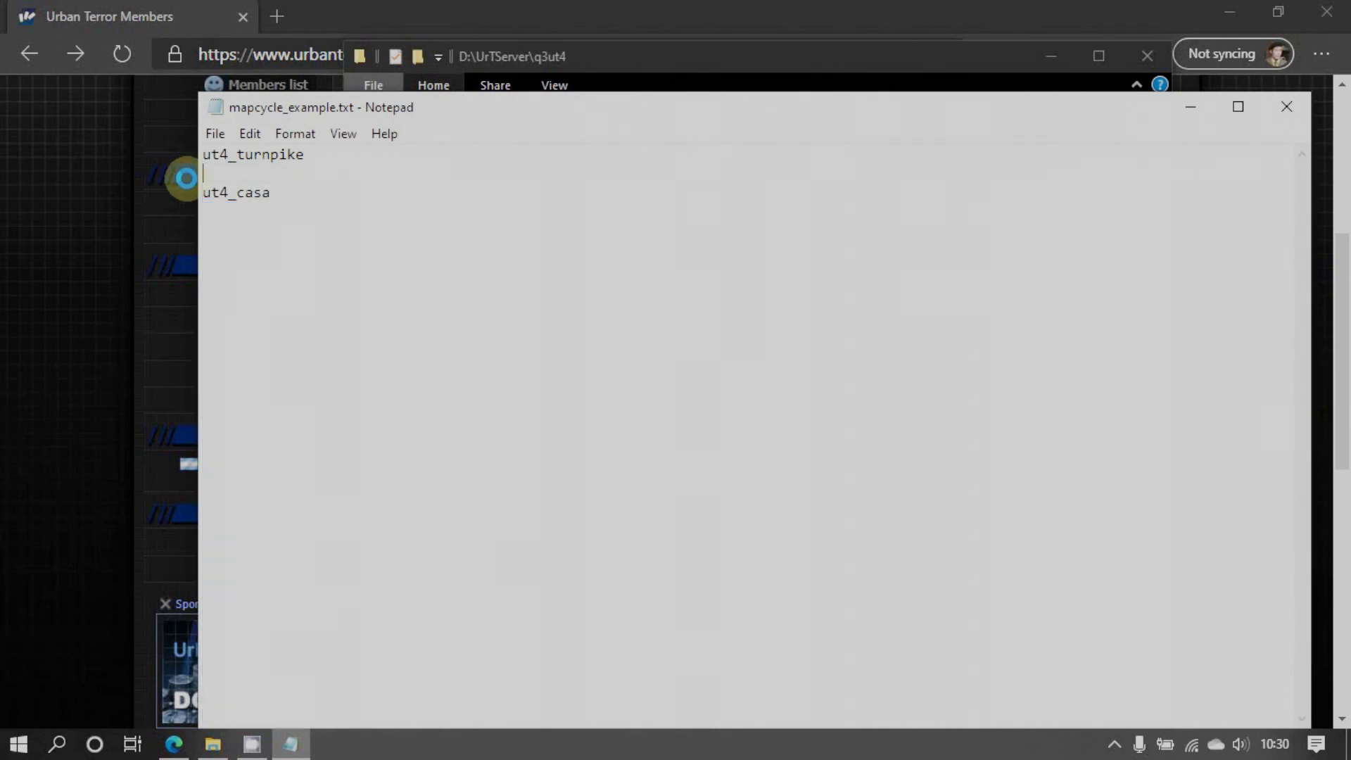
key(Delete)
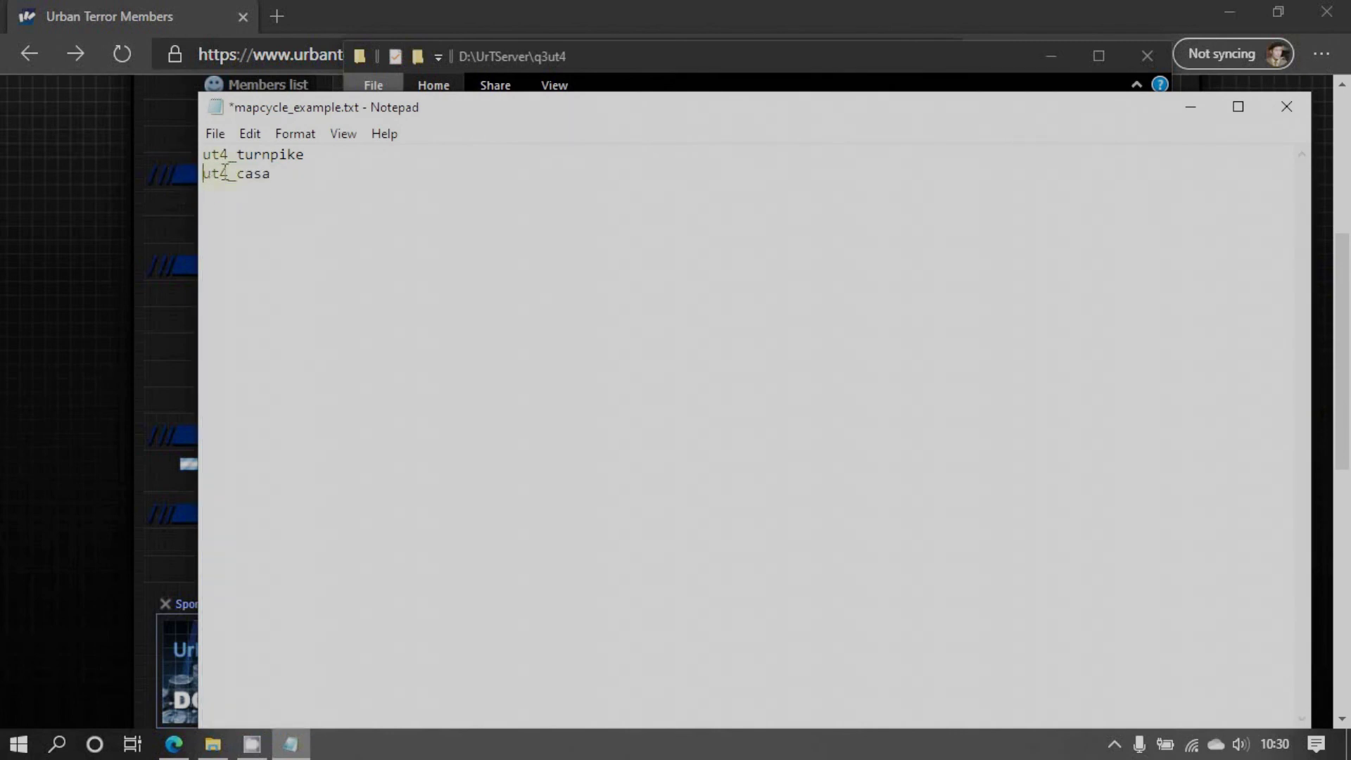
click(289, 176)
text(ut4_eyasarcade)
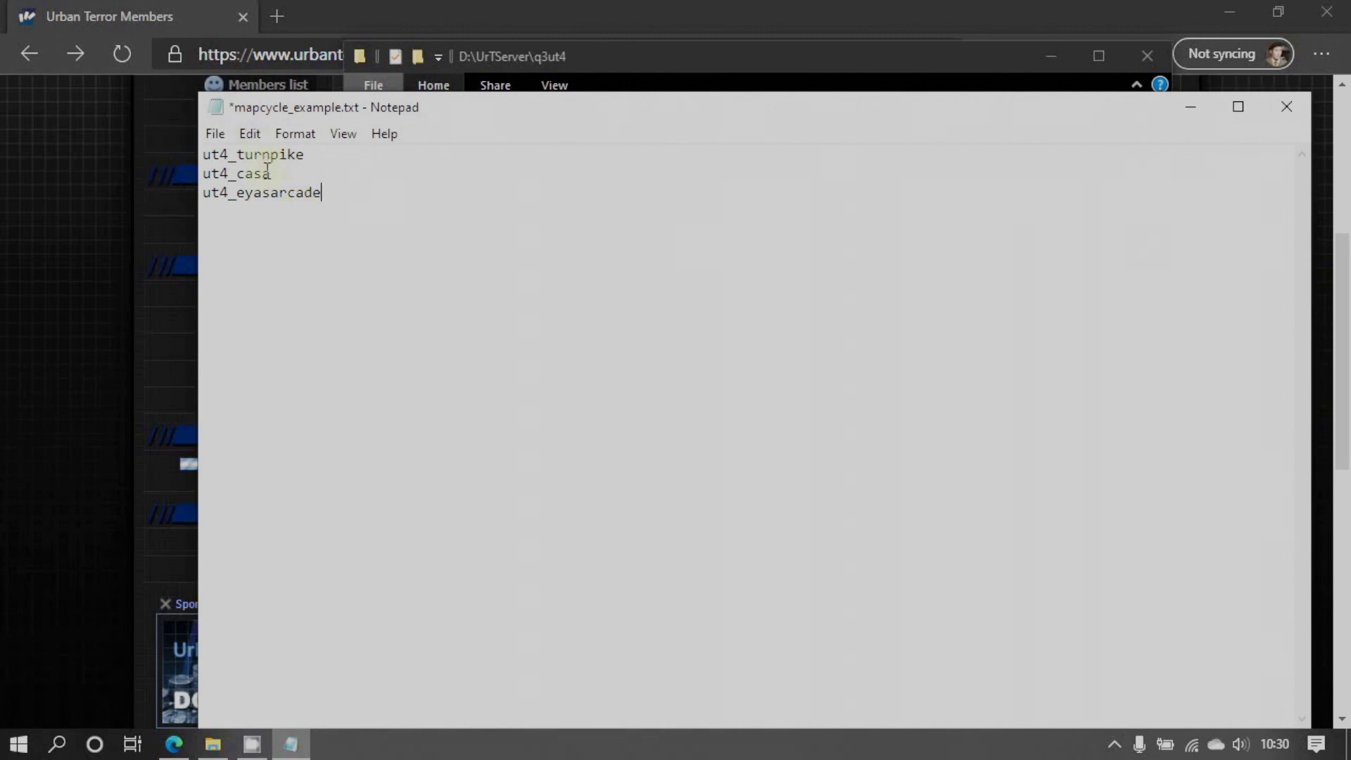
Save the map list as mapcycle.txt by trimming the suggested file name
click(213, 135)
click(243, 250)
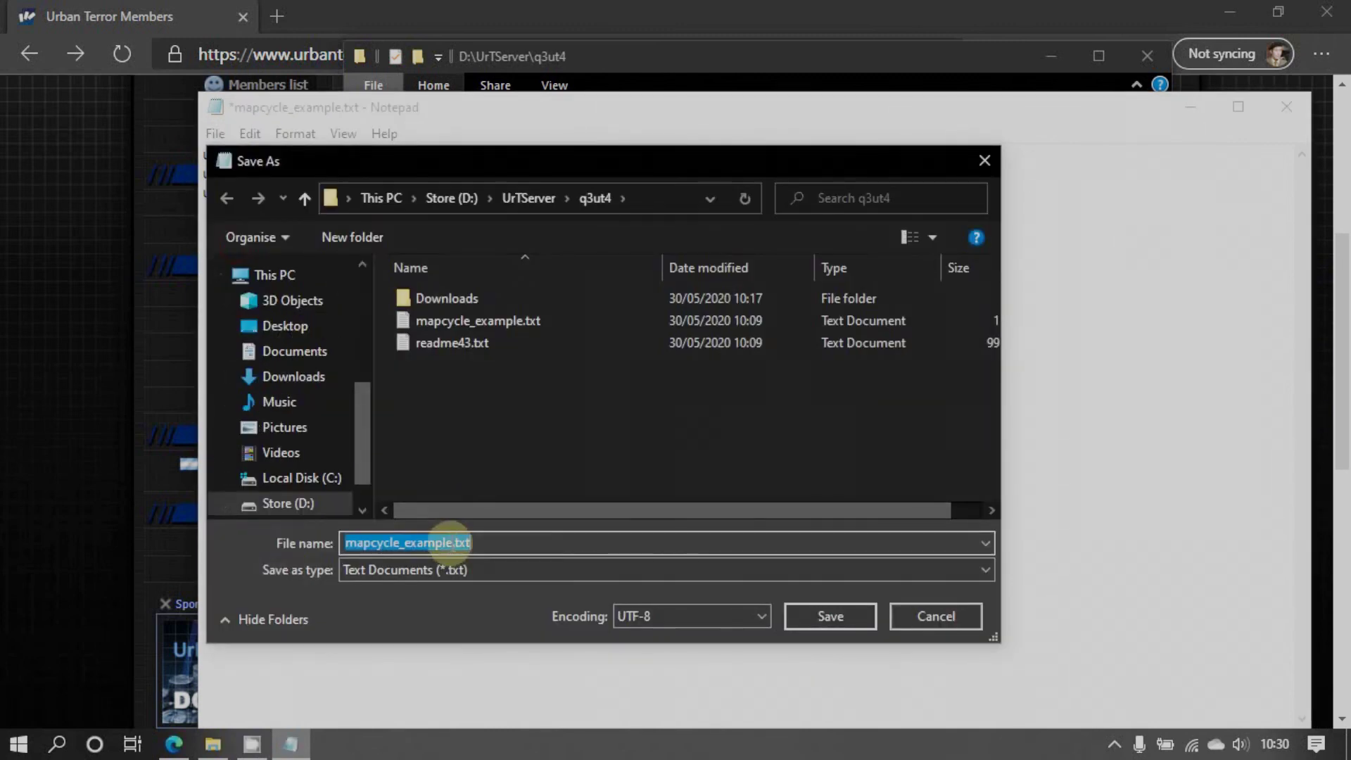
click(452, 543)
key(BackSpace)
key(BackSpace)
key(BackSpace)
key(BackSpace)
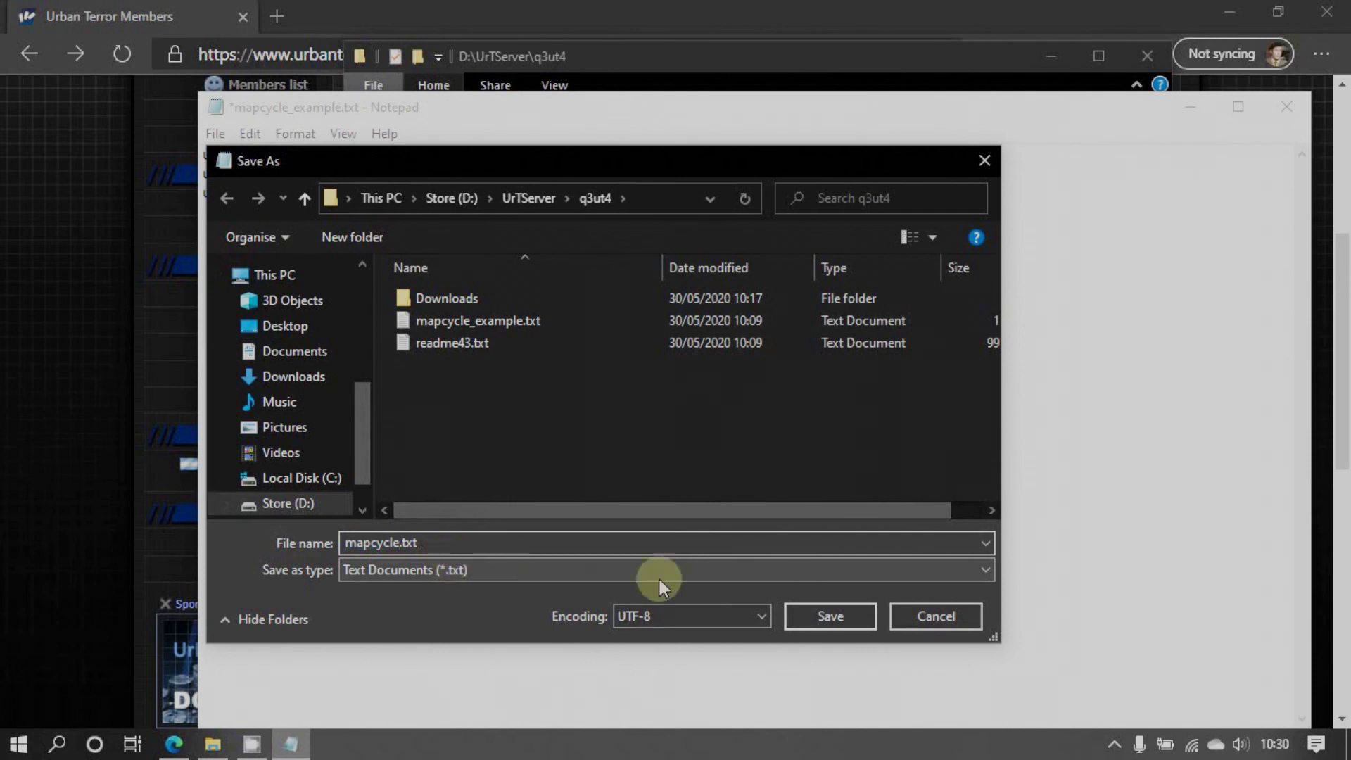
click(830, 616)
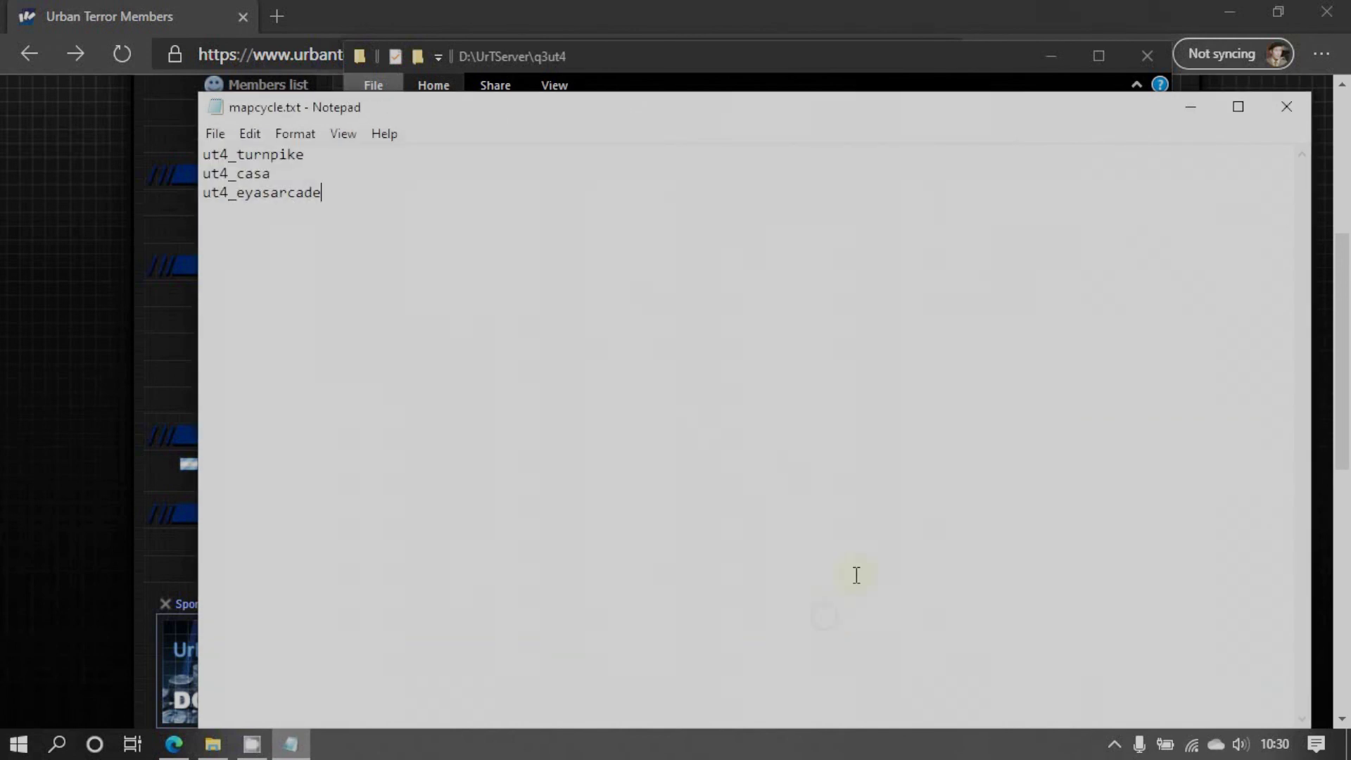
Close Notepad and the q3ut4 folder, then open urbanterror.info's Support pages
click(1288, 106)
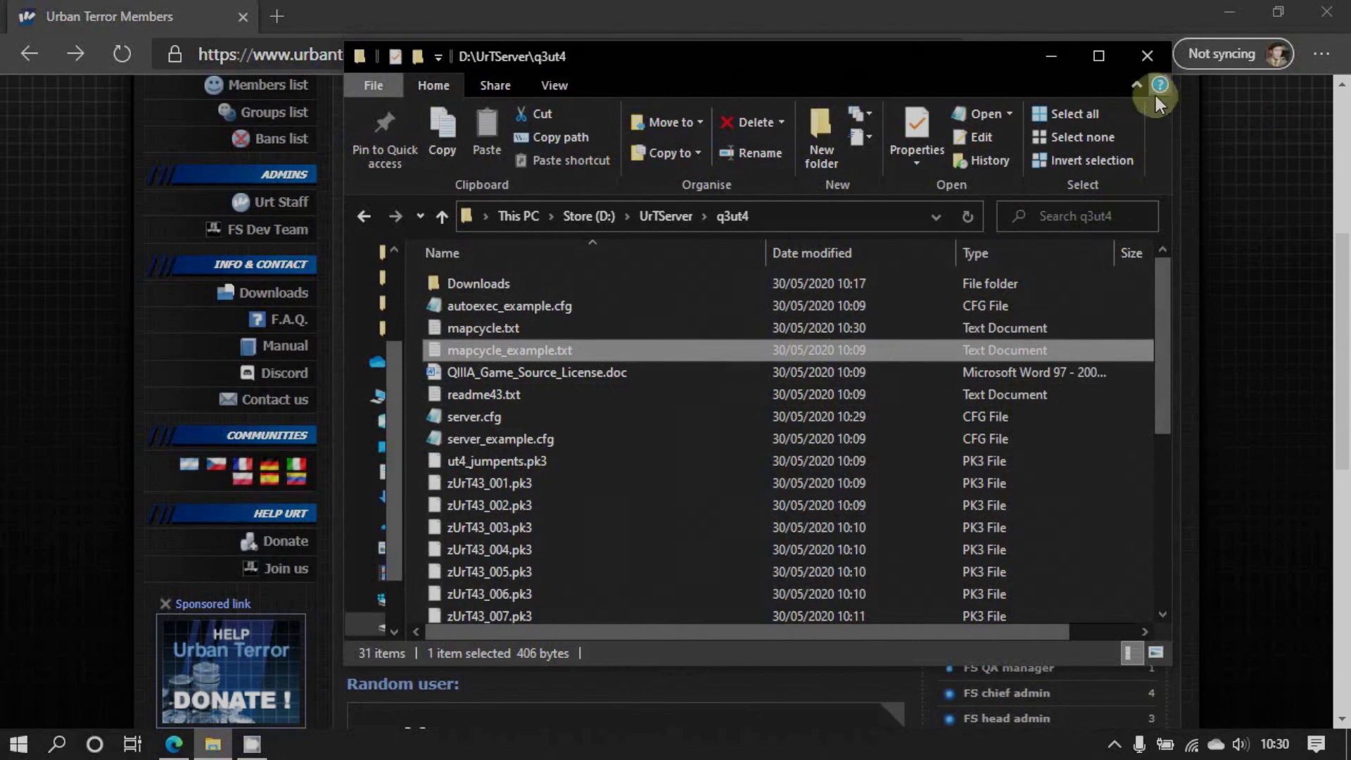
click(1132, 60)
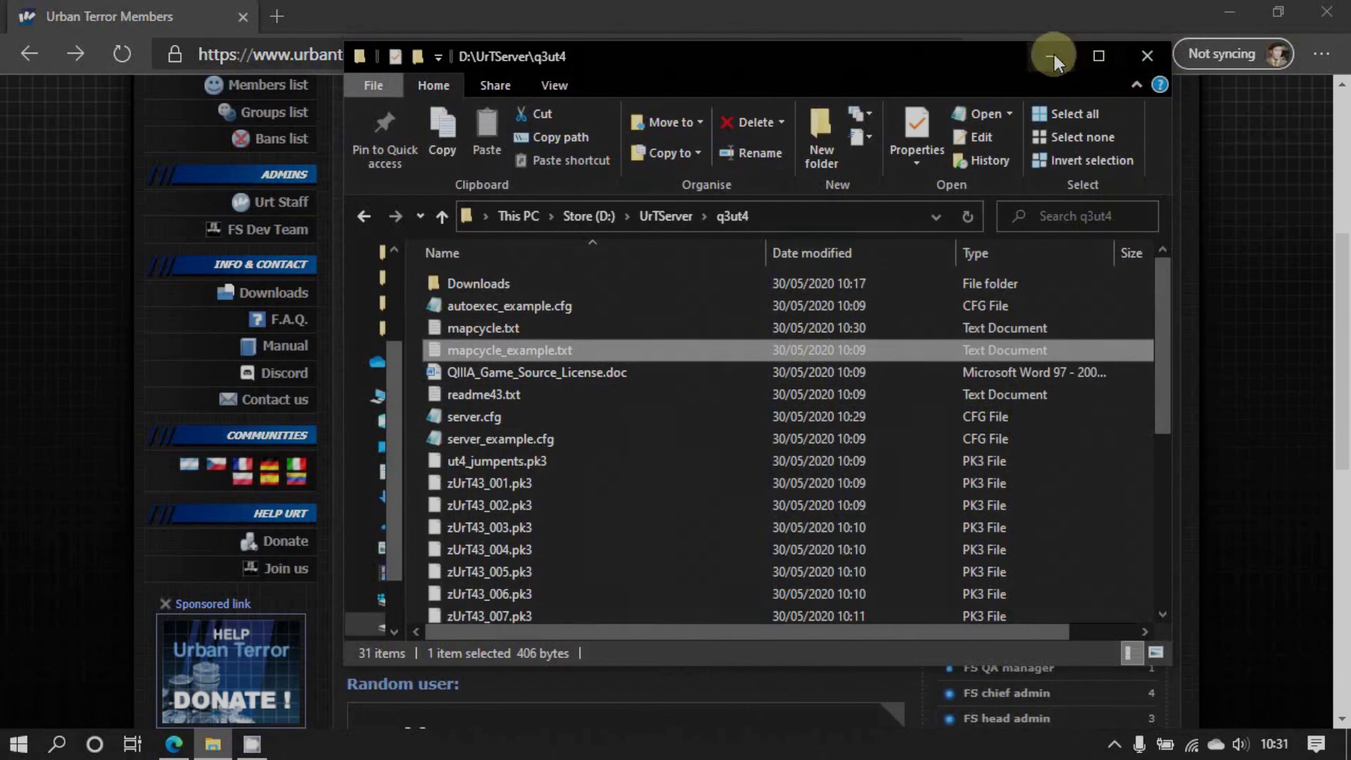
scroll(735, 402, up, 5)
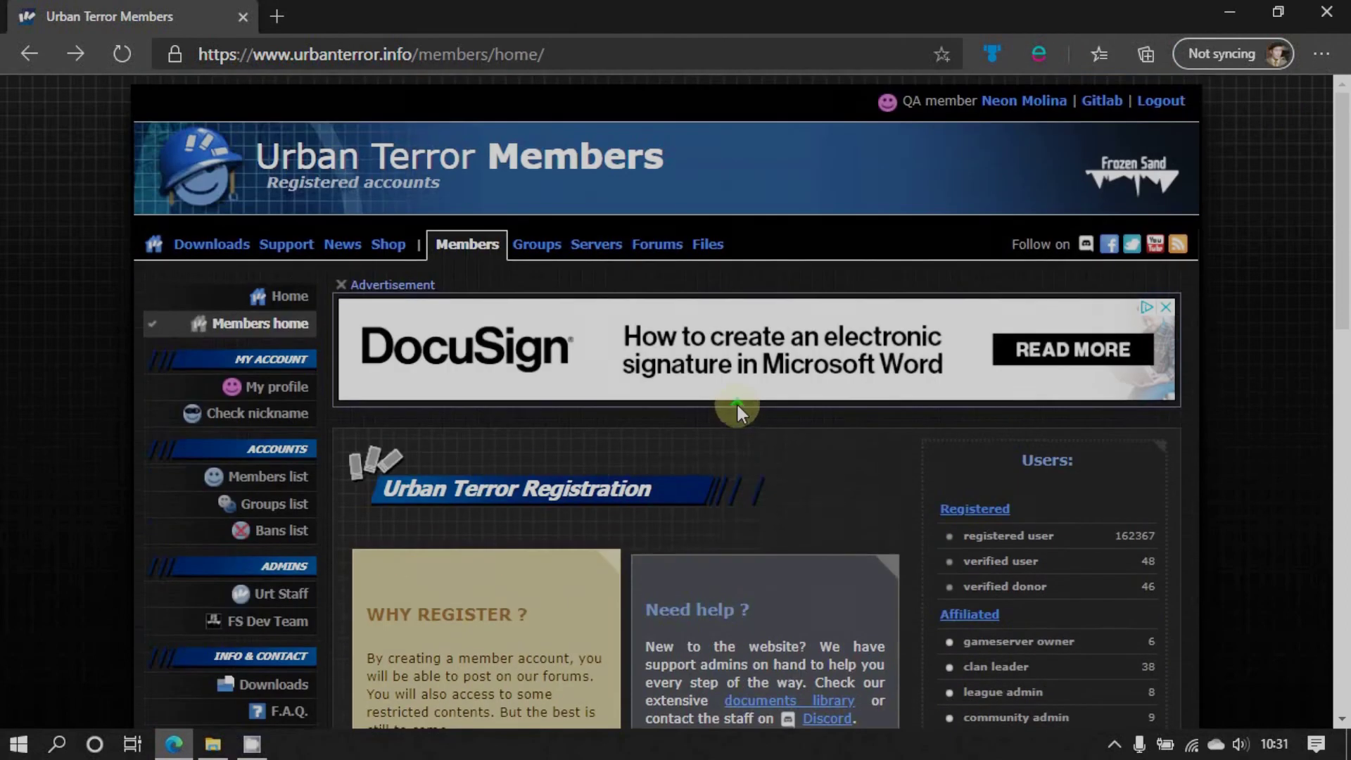
click(279, 252)
scroll(529, 472, down, 2)
scroll(532, 481, down, 3)
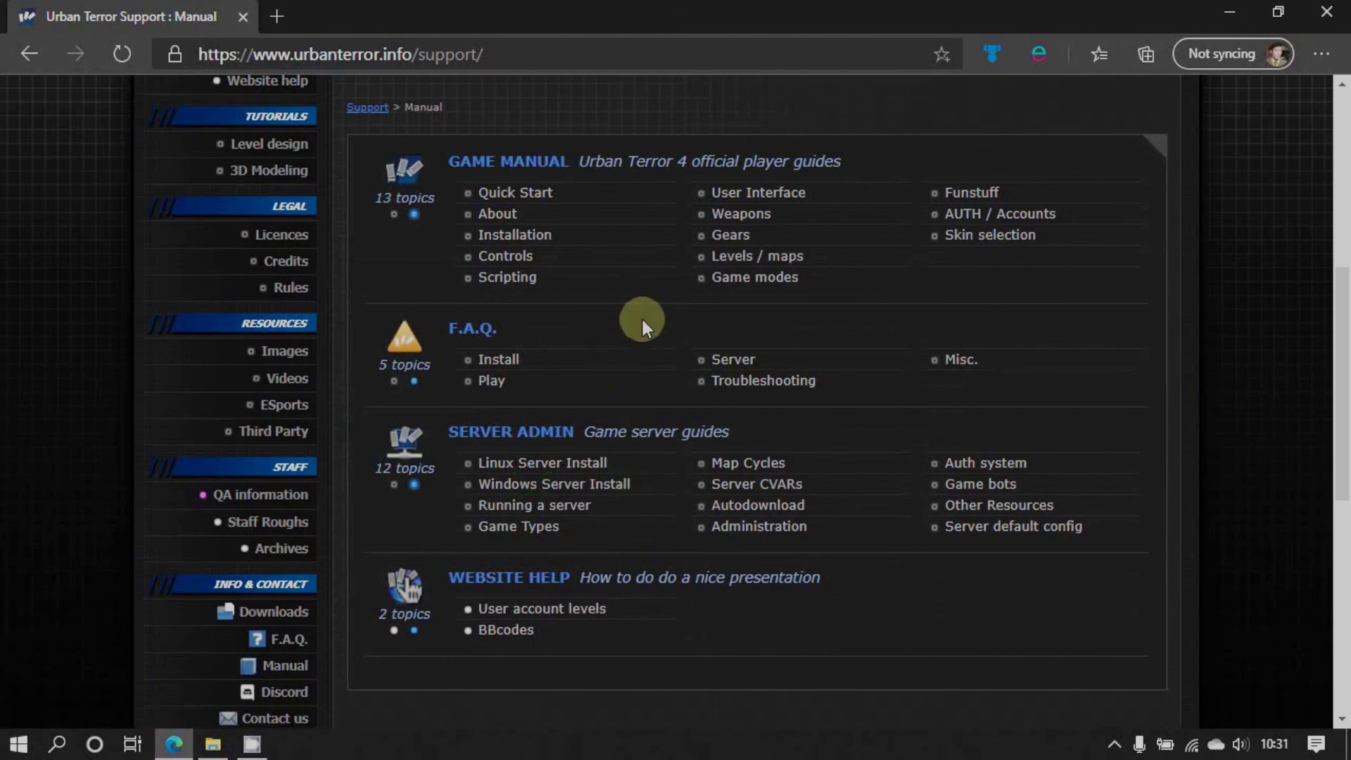
scroll(640, 315, up, 1)
scroll(579, 575, down, 1)
Open the Running a server guide and select the arguments +set fs_game q3ut4 +set dedicated 2 +exec server.cfg
click(568, 511)
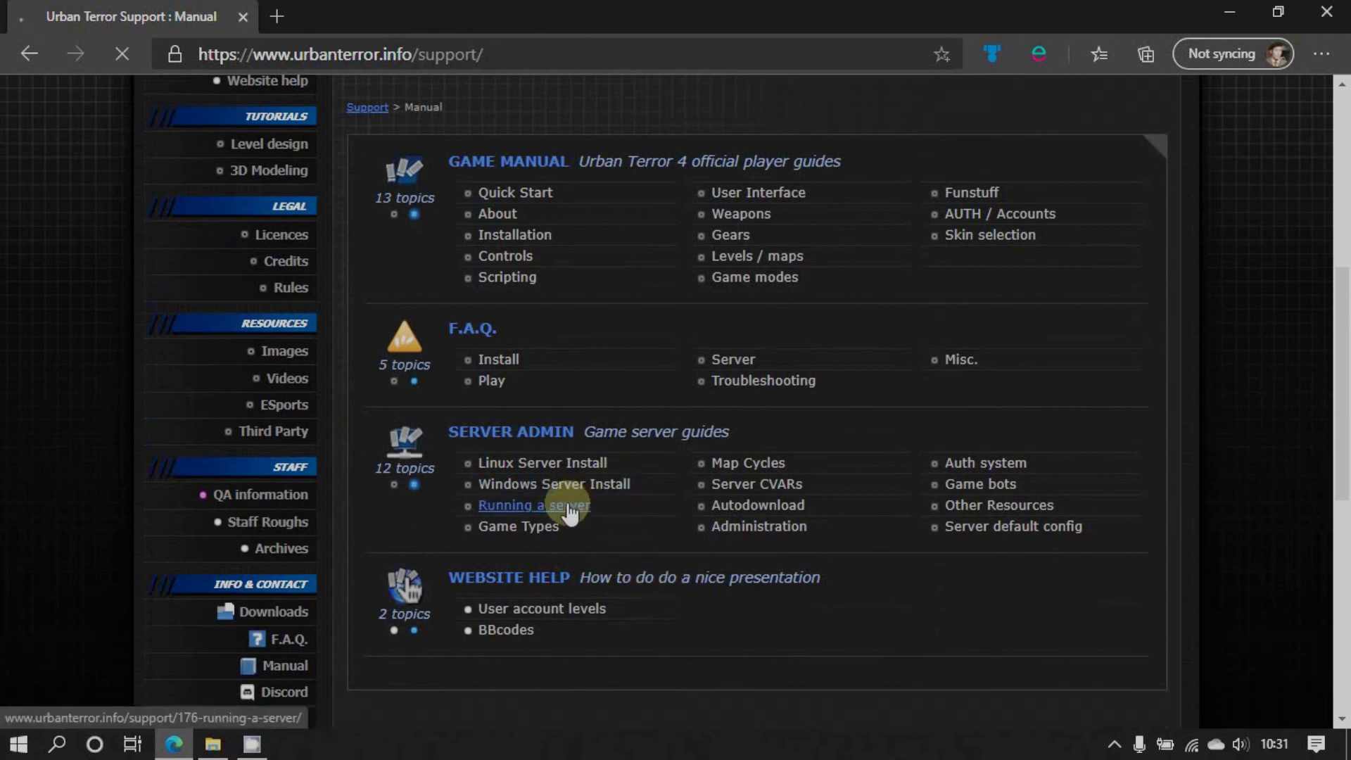
scroll(708, 471, down, 10)
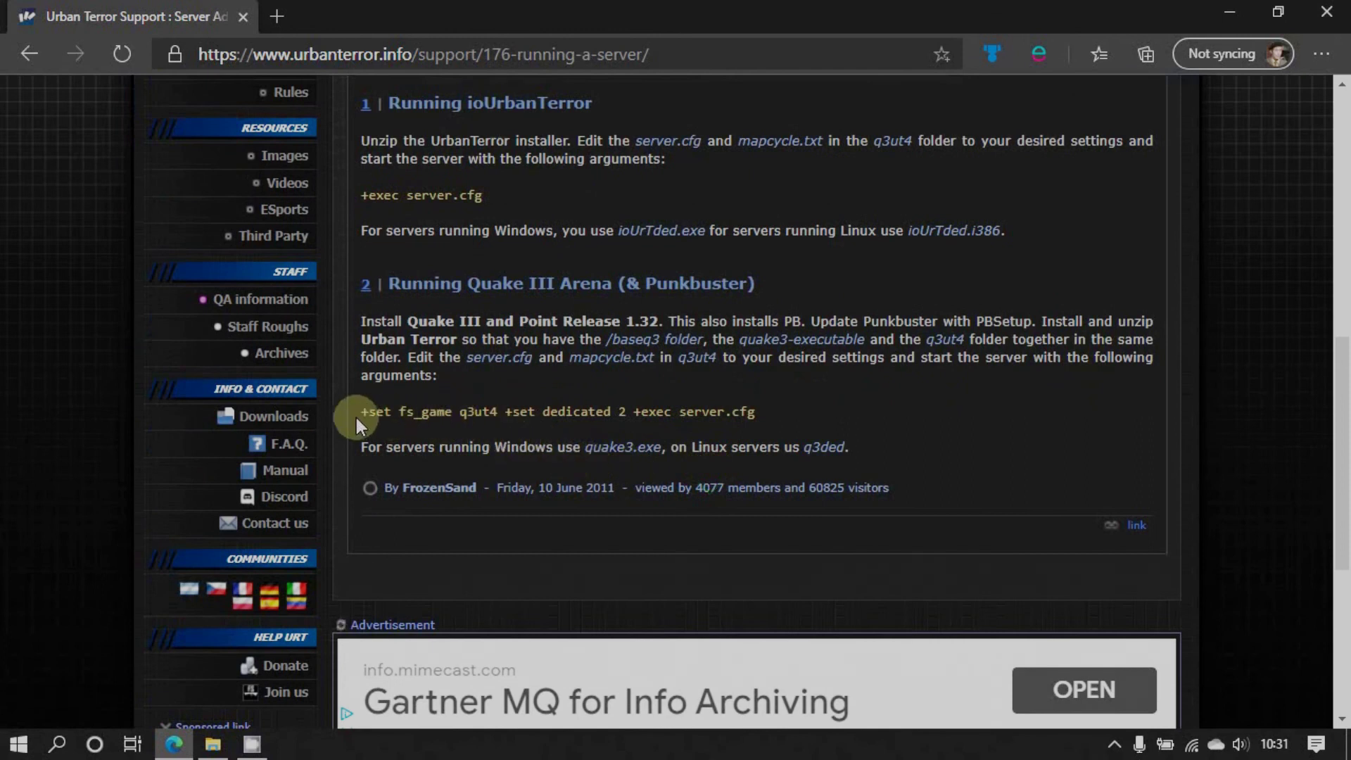
drag(360, 412, 499, 413)
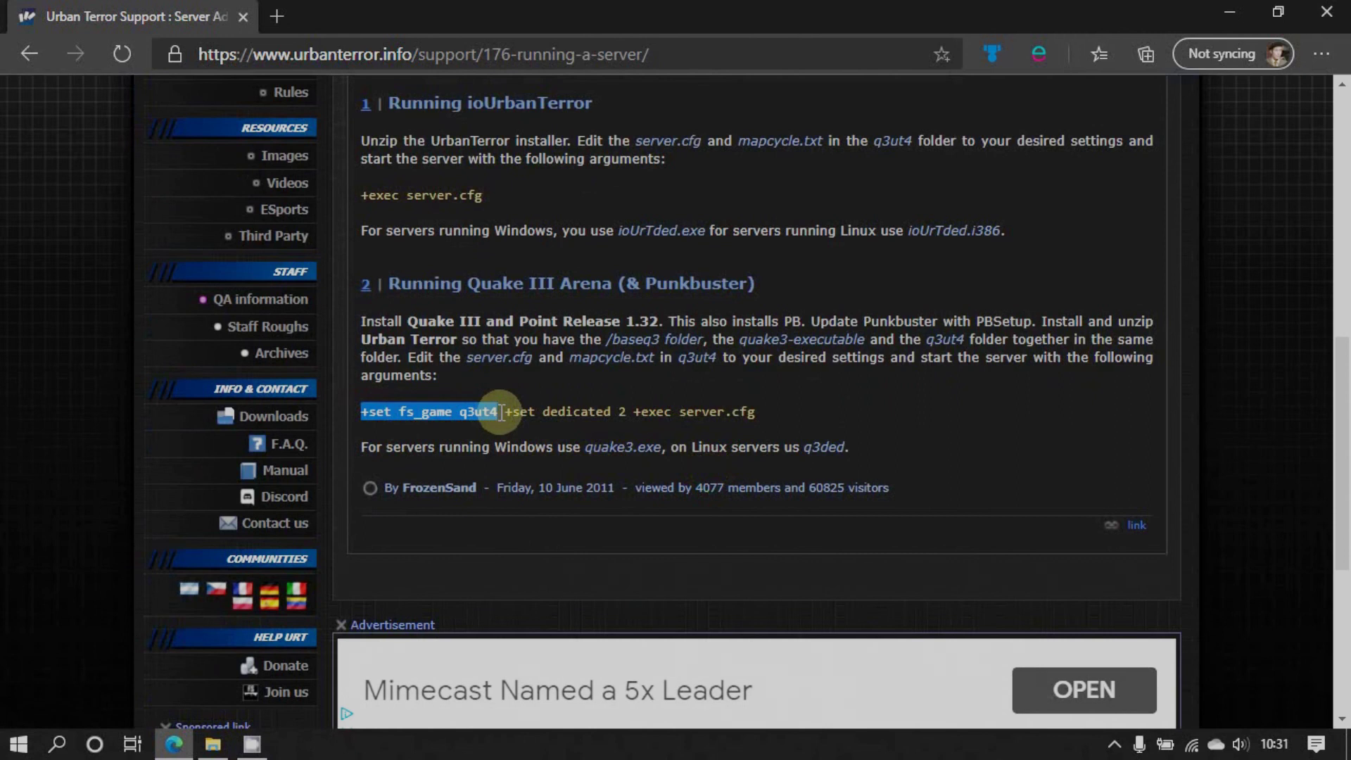
drag(501, 413, 614, 413)
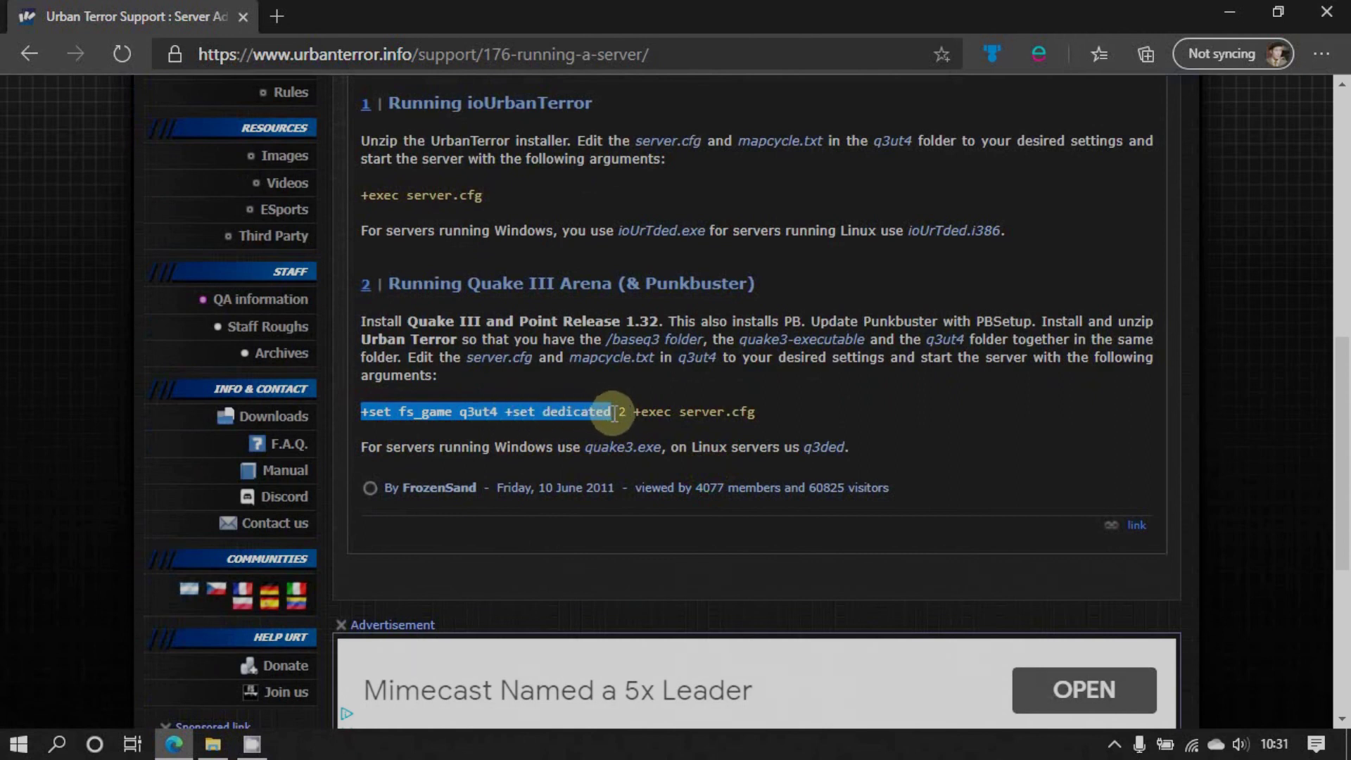
drag(757, 413, 637, 419)
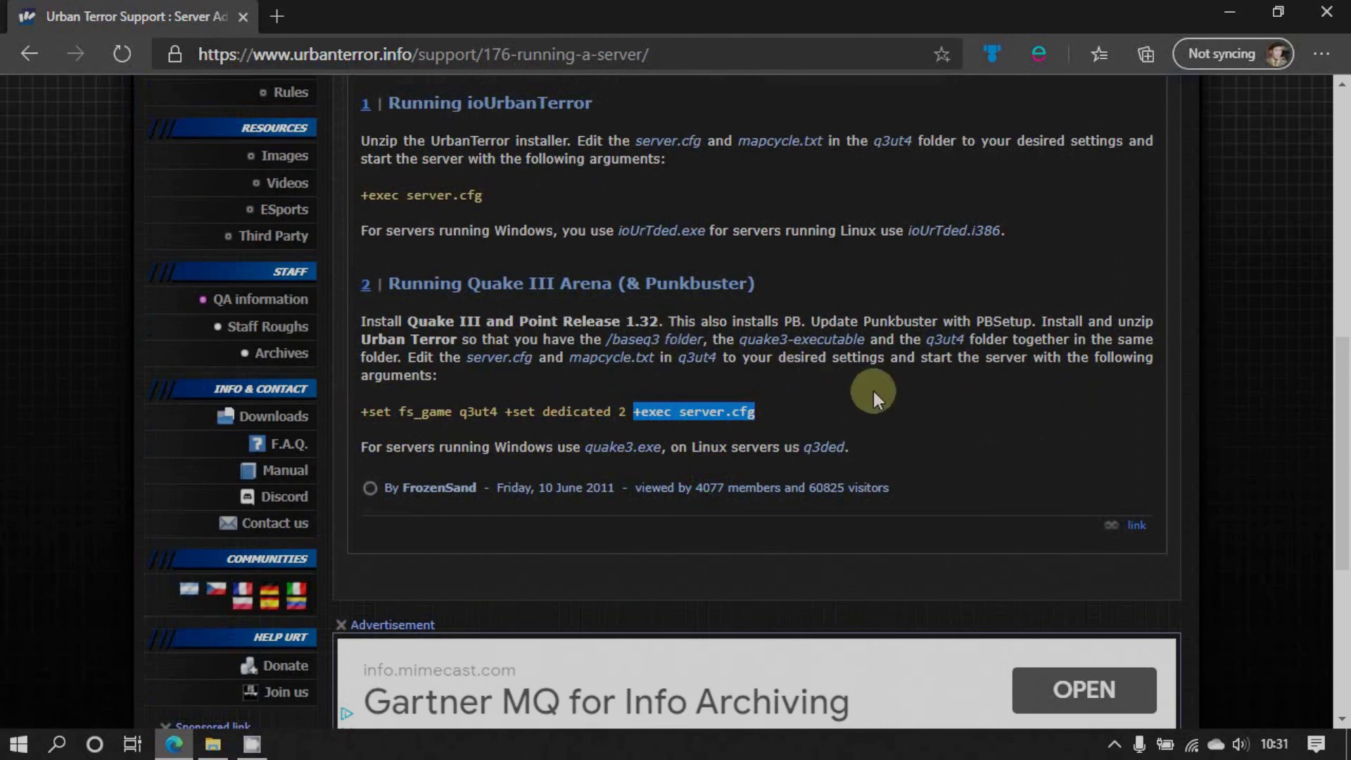
scroll(612, 408, up, 3)
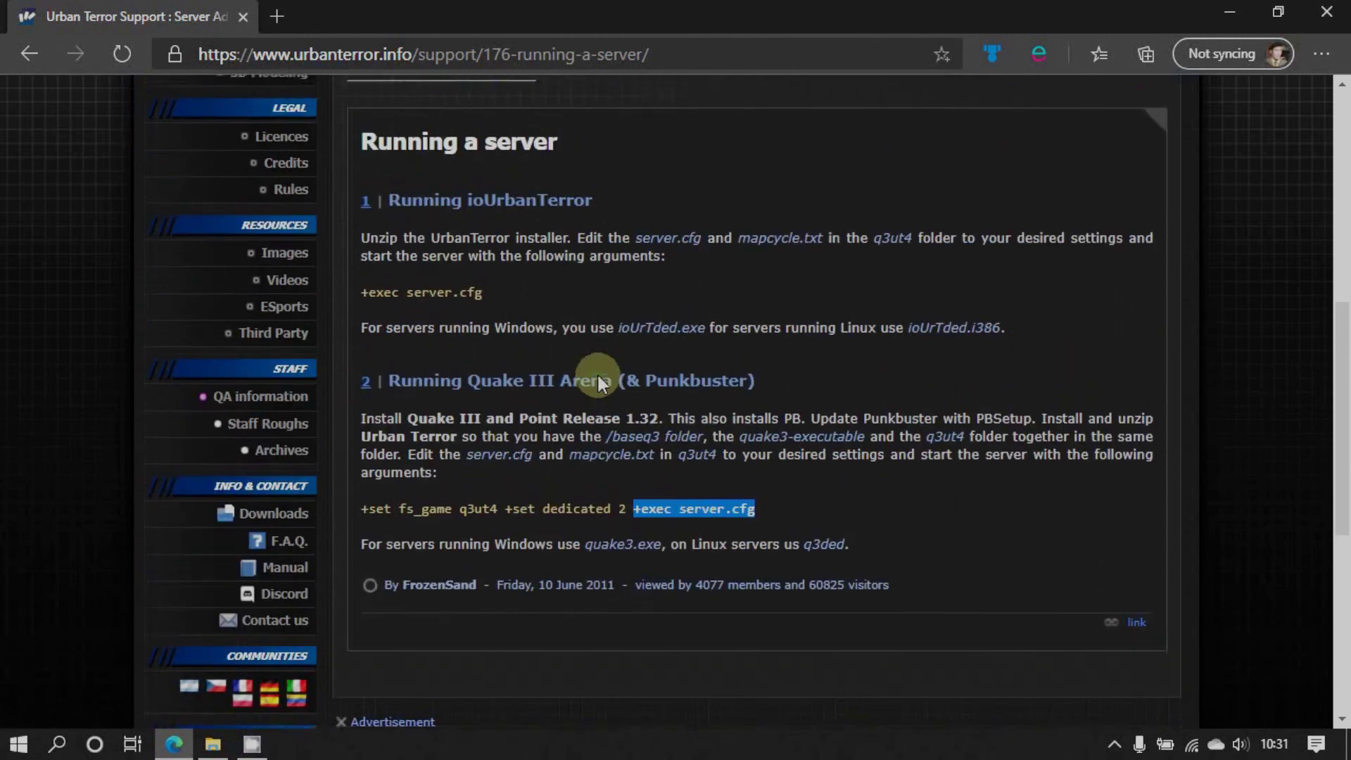
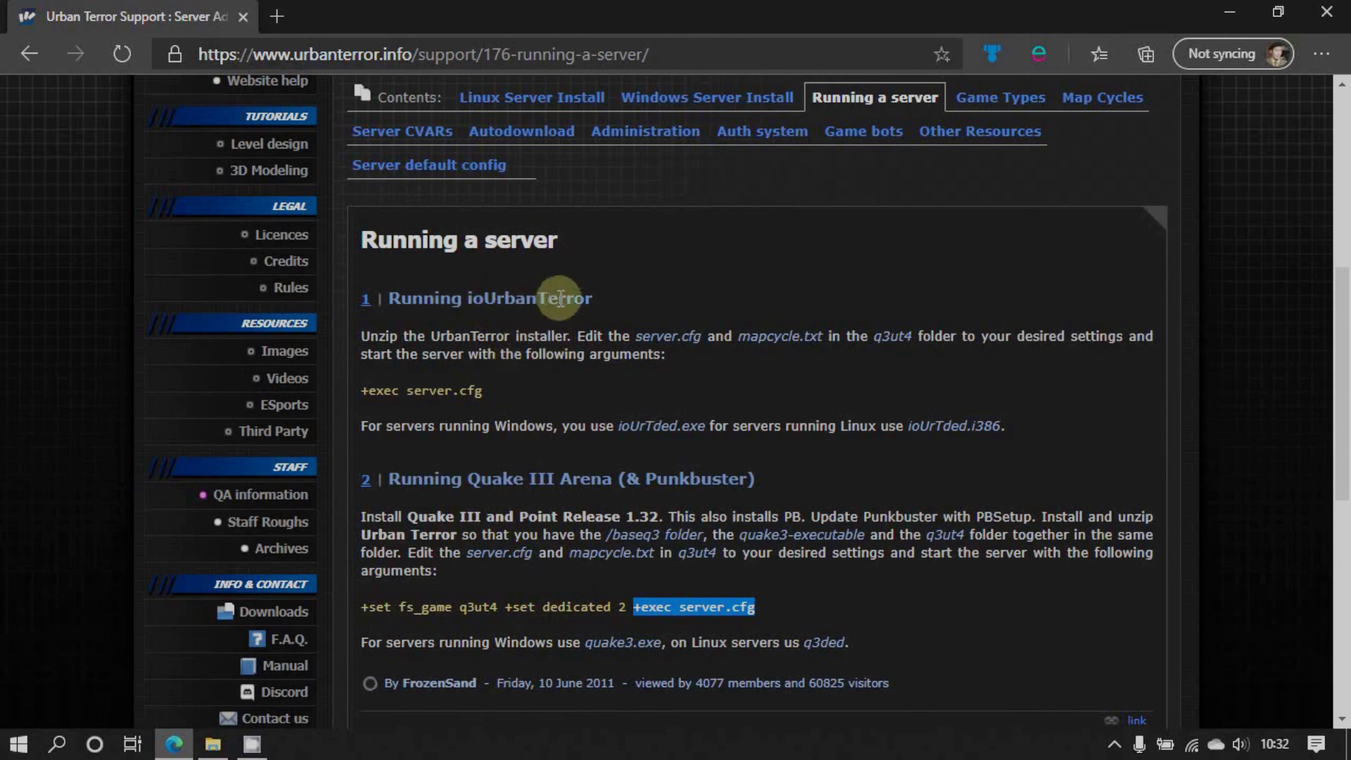
Select '+exec server.cfg' in the server guide, then minimize Edge to show the desktop
drag(484, 390, 366, 399)
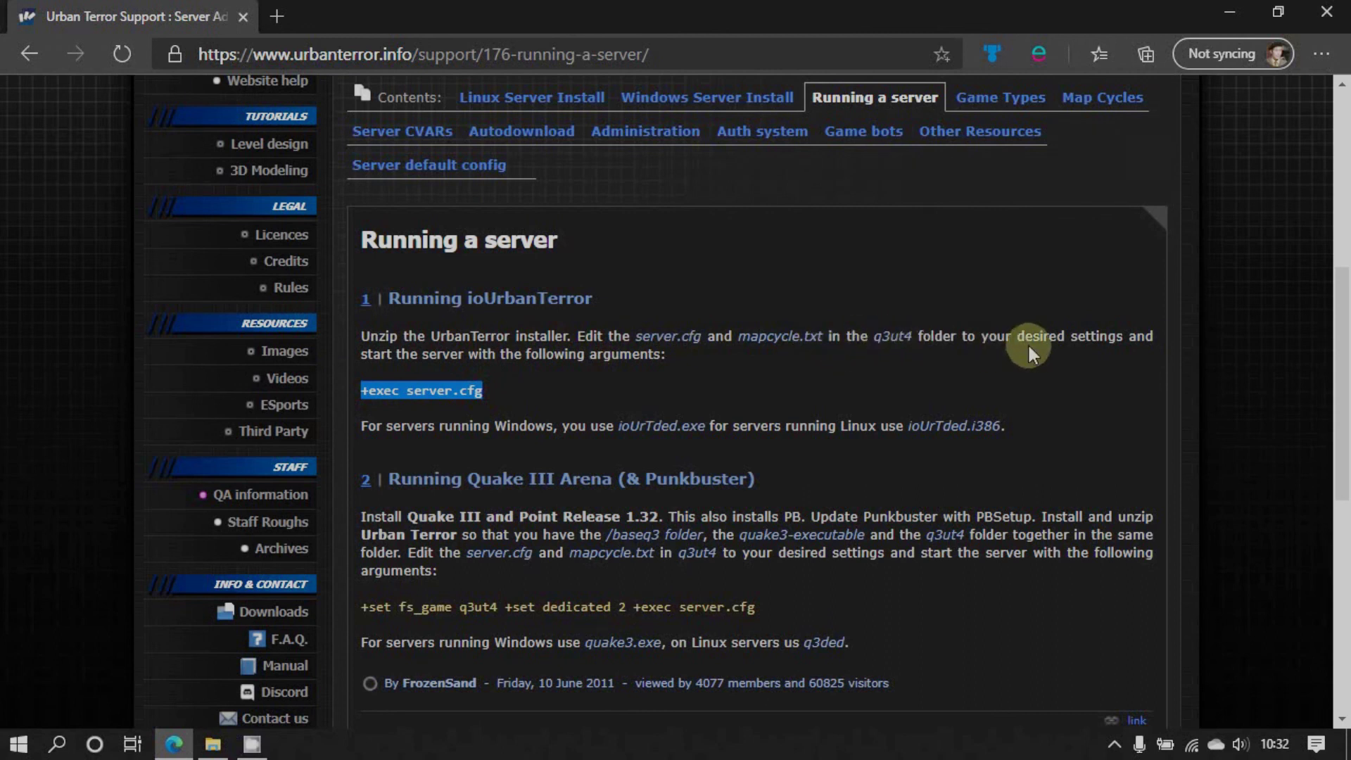
click(1229, 12)
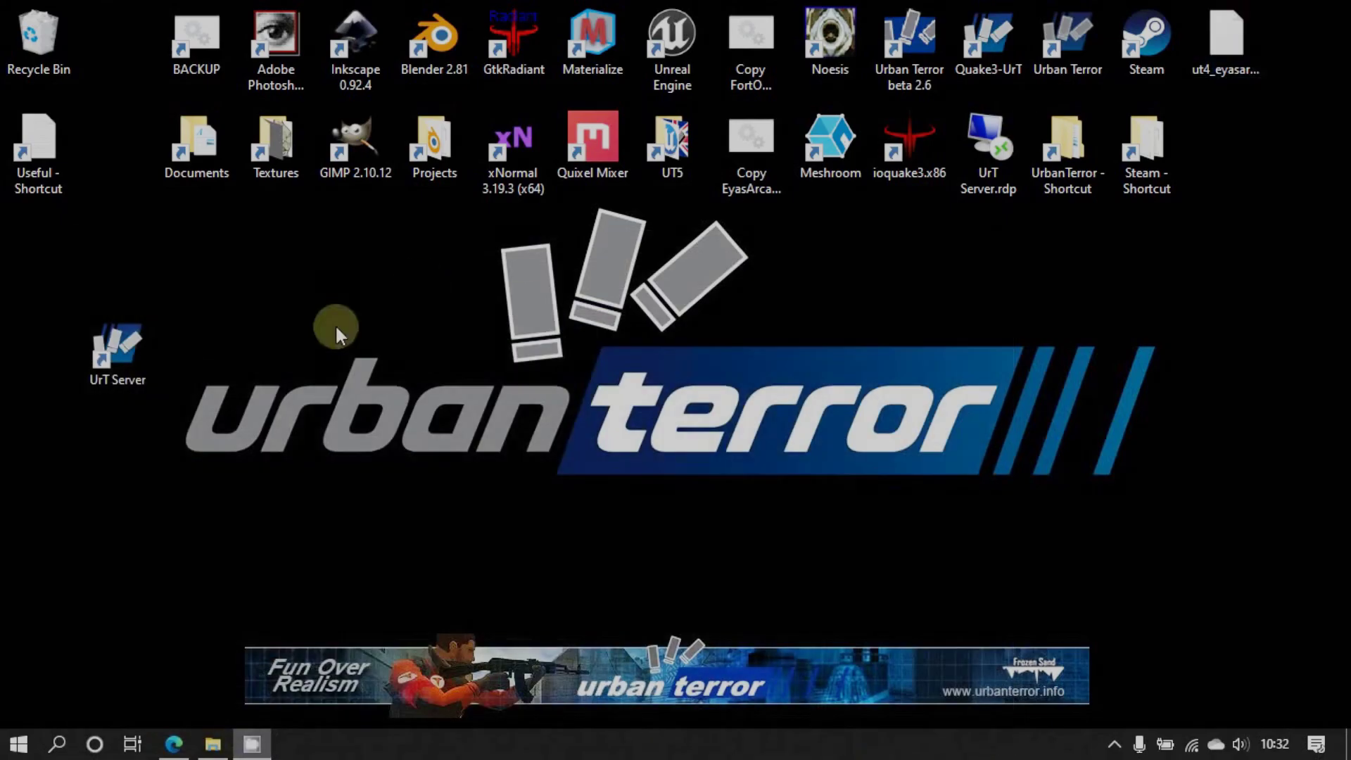
In the UrT Server shortcut's properties, append +exec server.cfg to the Target
right_click(125, 357)
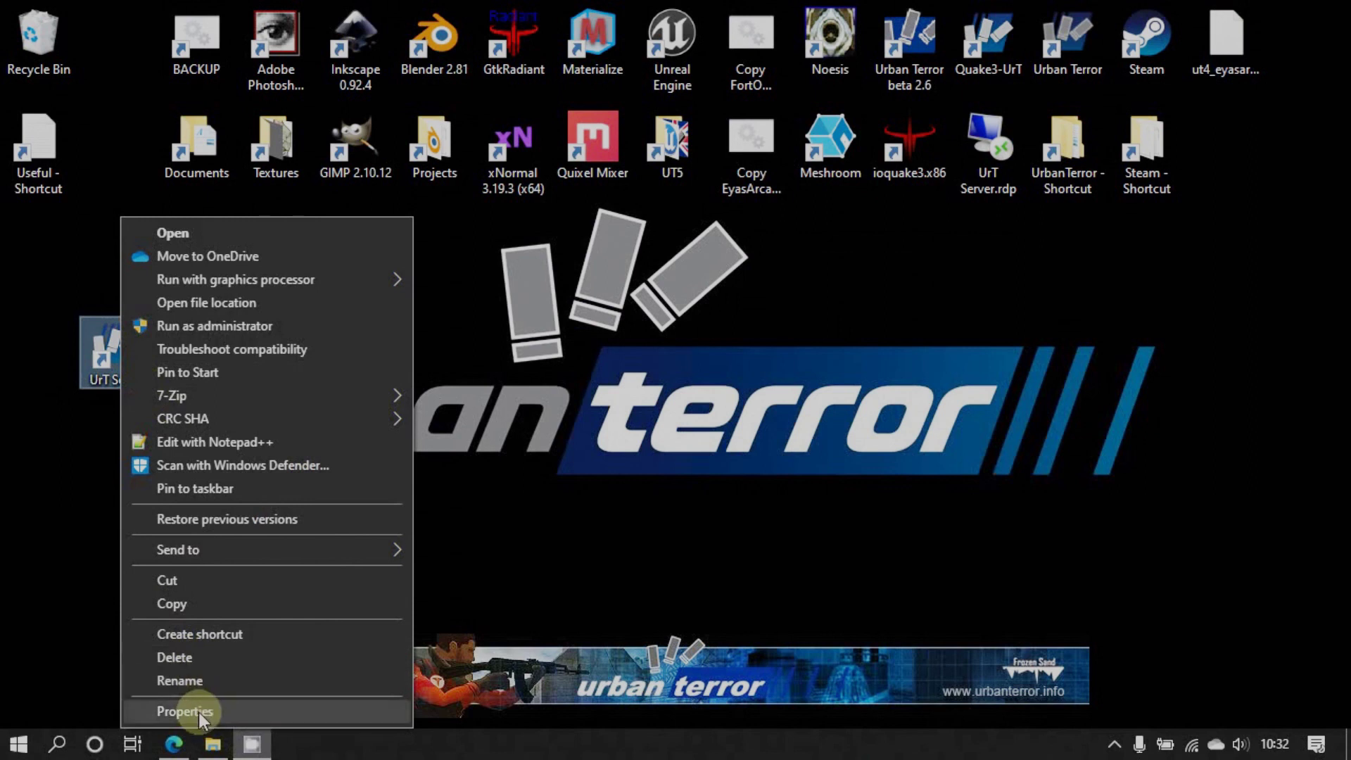
click(198, 712)
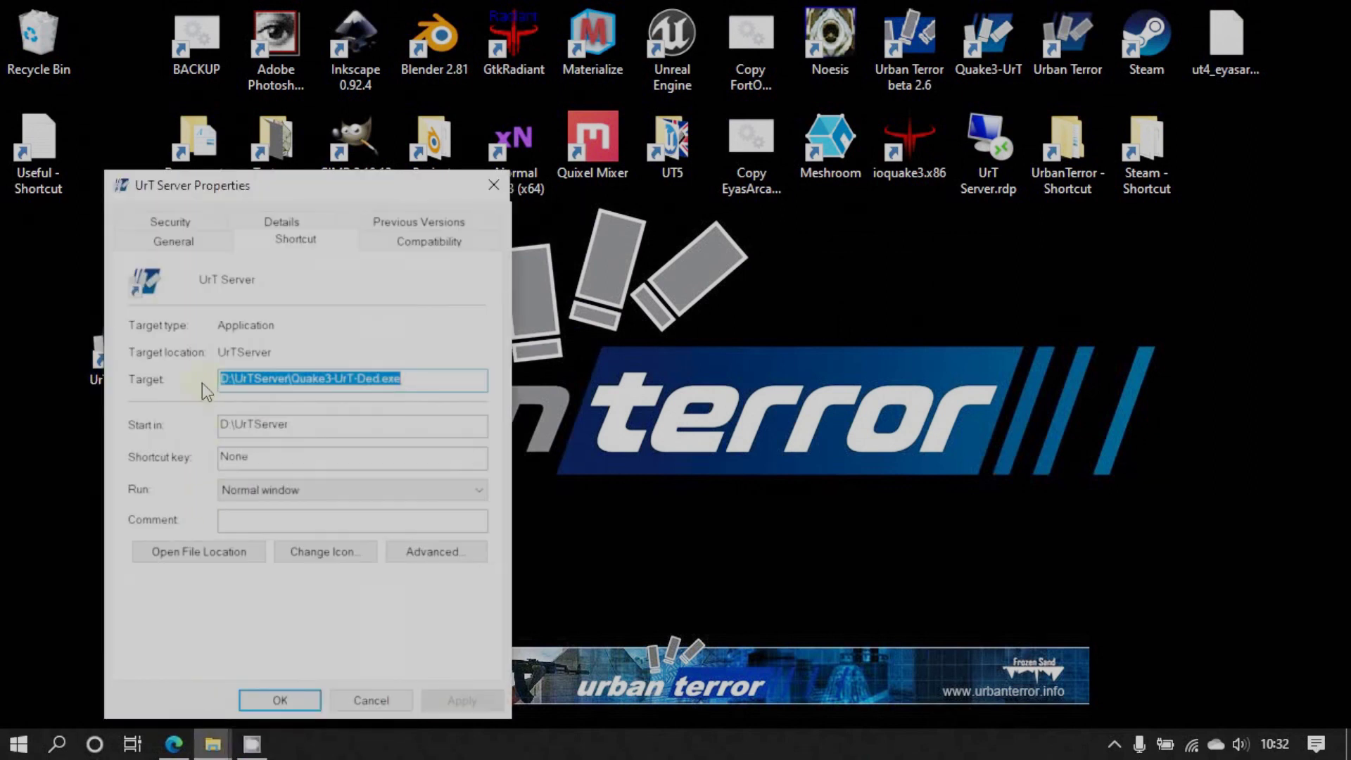
click(418, 383)
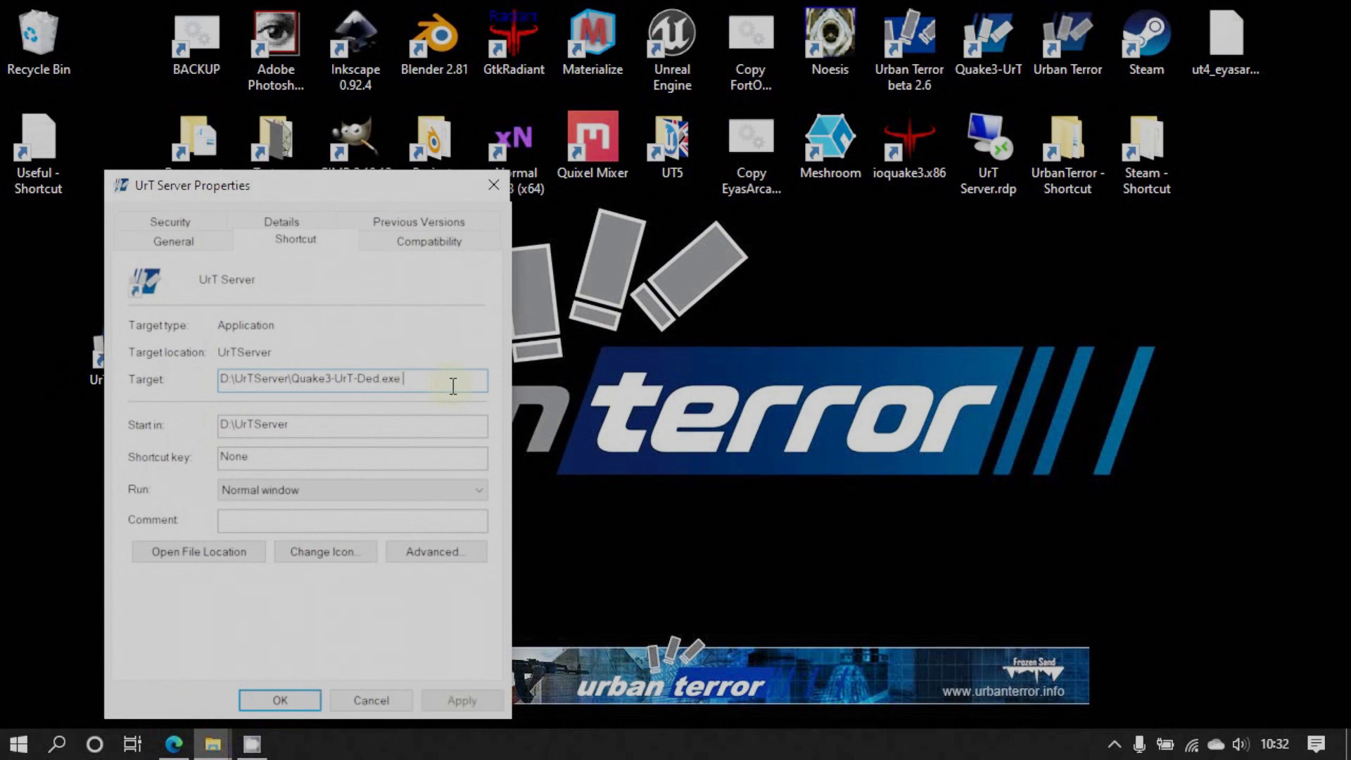
text(+exec server.cfg)
key(super+plus)
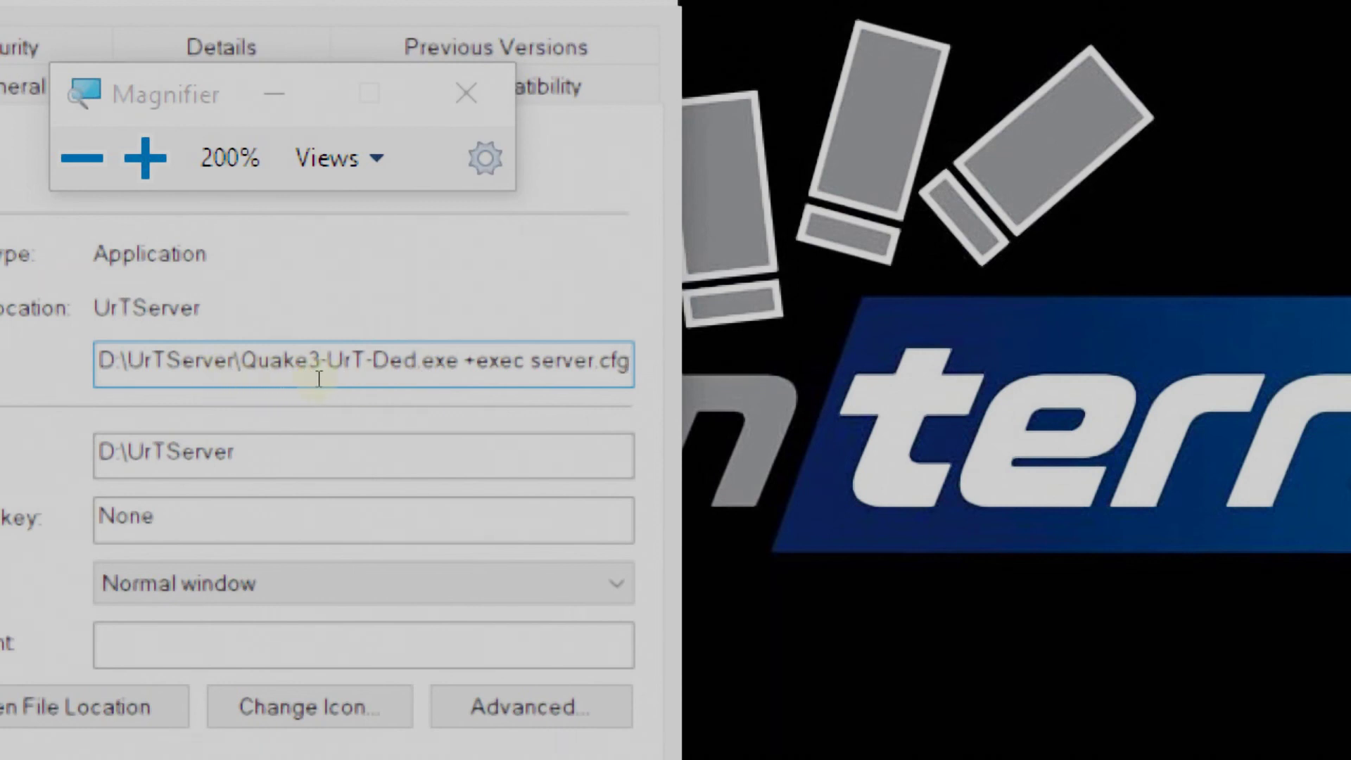
Fix the Target to read D:\UrTServer\Quake3-UrT-Ded.exe +exec server.cfg and apply it
click(256, 379)
key(Home)
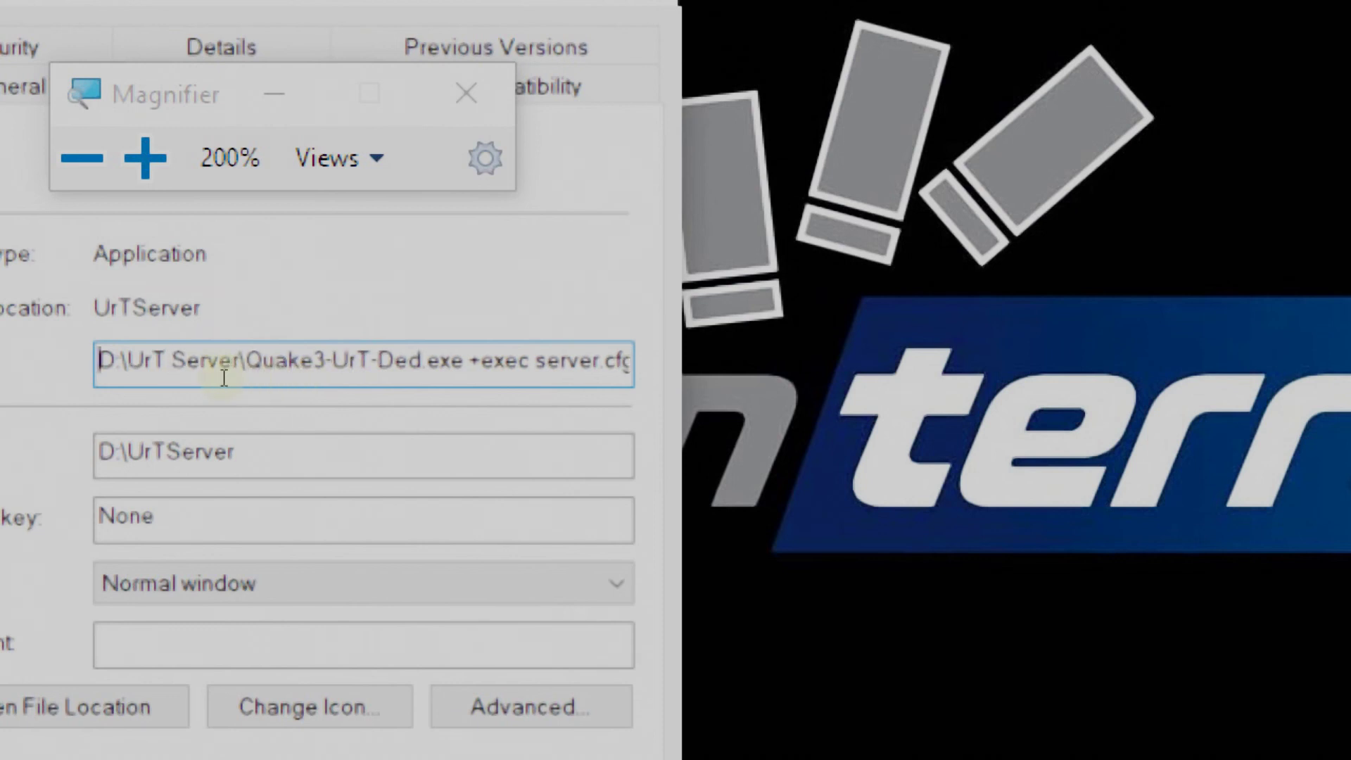
text(")
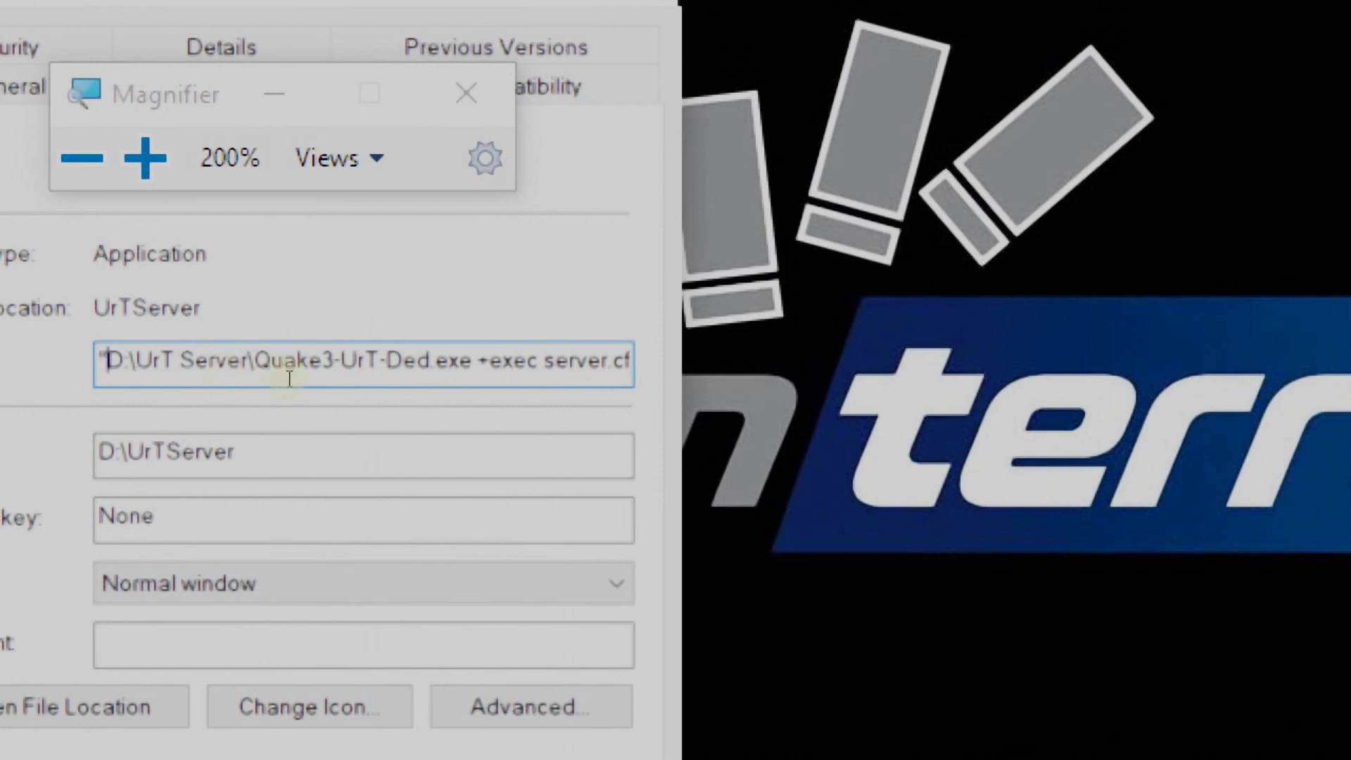
key(Right)
key(Right)
key(Right)
key(Right)
key(Right)
key(Right)
key(Right)
key(Right)
key(Right)
key(Right)
key(Right)
key(Right)
key(Right)
key(Right)
key(Right)
key(Right)
key(Right)
key(Right)
key(Right)
key(Right)
text(")
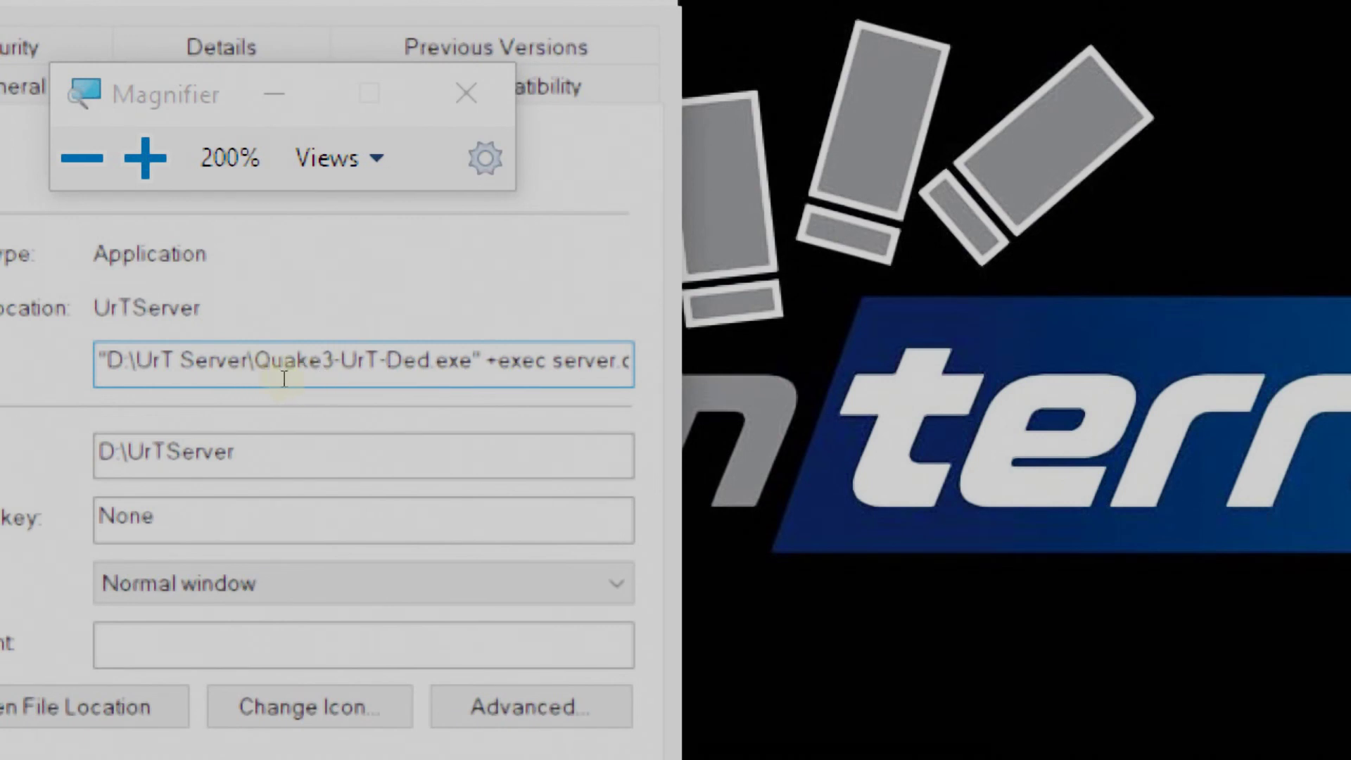
key(Left)
key(Left)
key(Left)
key(Left)
key(Left)
key(Left)
key(Left)
key(Left)
key(Left)
key(Left)
key(Left)
key(Left)
key(Left)
key(Left)
key(Left)
key(Left)
key(Left)
key(Left)
key(Left)
key(Left)
key(BackSpace)
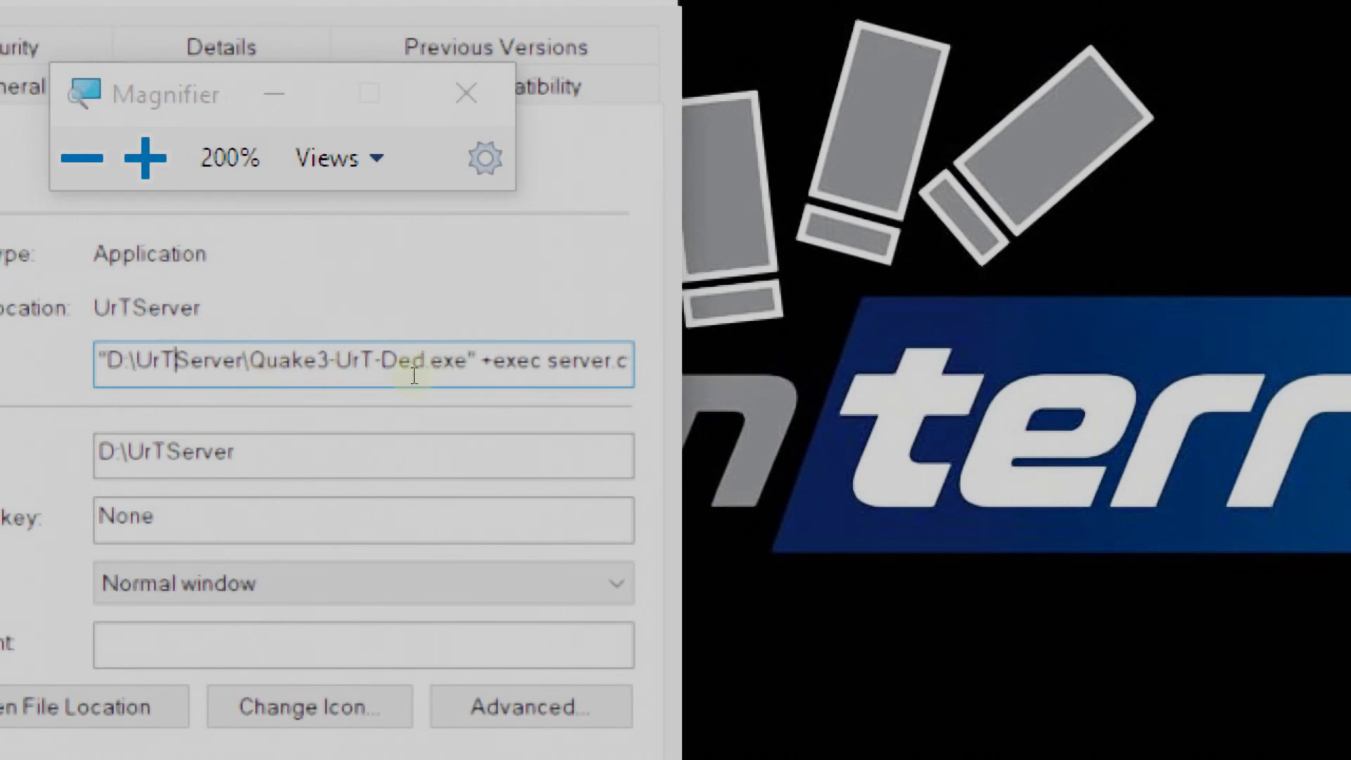
key(Right)
key(Right)
key(Right)
key(Right)
key(Right)
key(Right)
key(Right)
key(Right)
key(Right)
key(Right)
key(Right)
key(Right)
key(Right)
key(Right)
key(Right)
key(Right)
key(Right)
key(Right)
key(Right)
key(Right)
key(Delete)
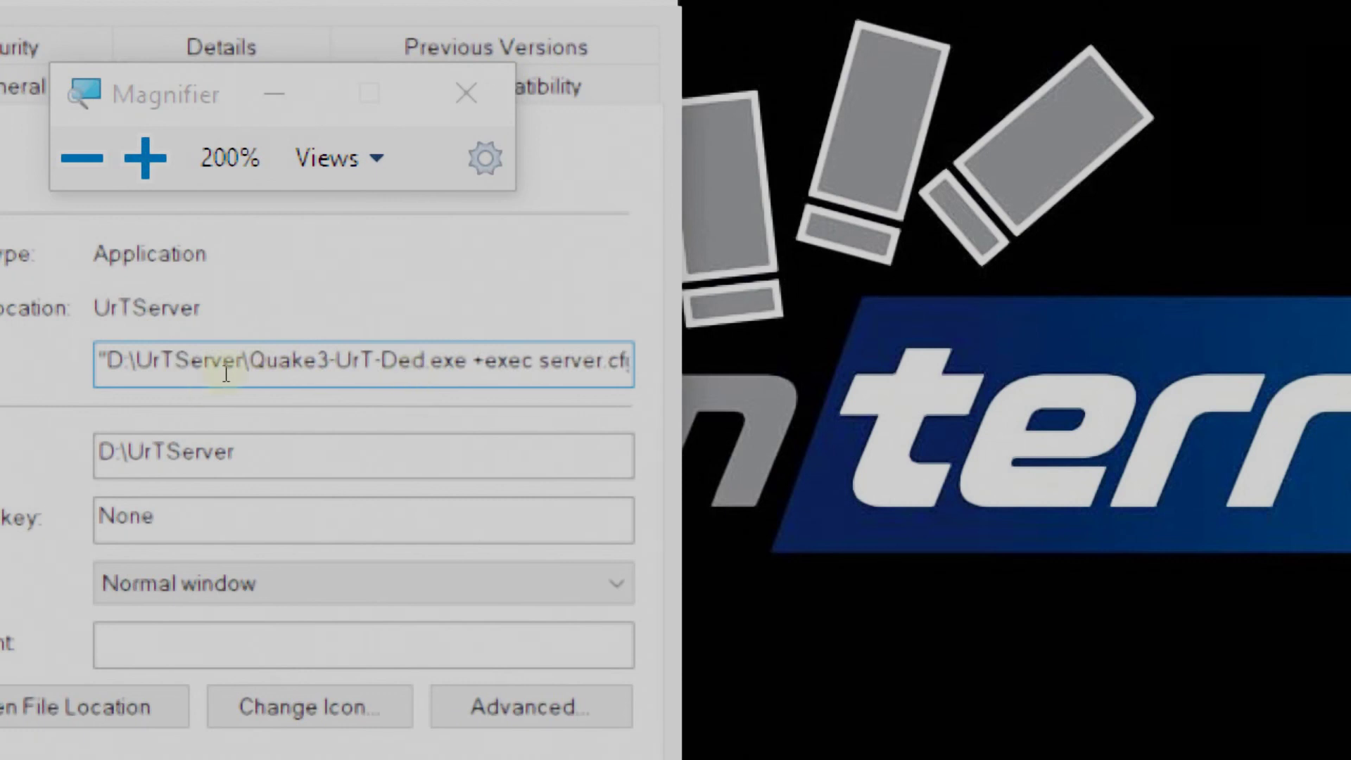
key(Home)
key(Delete)
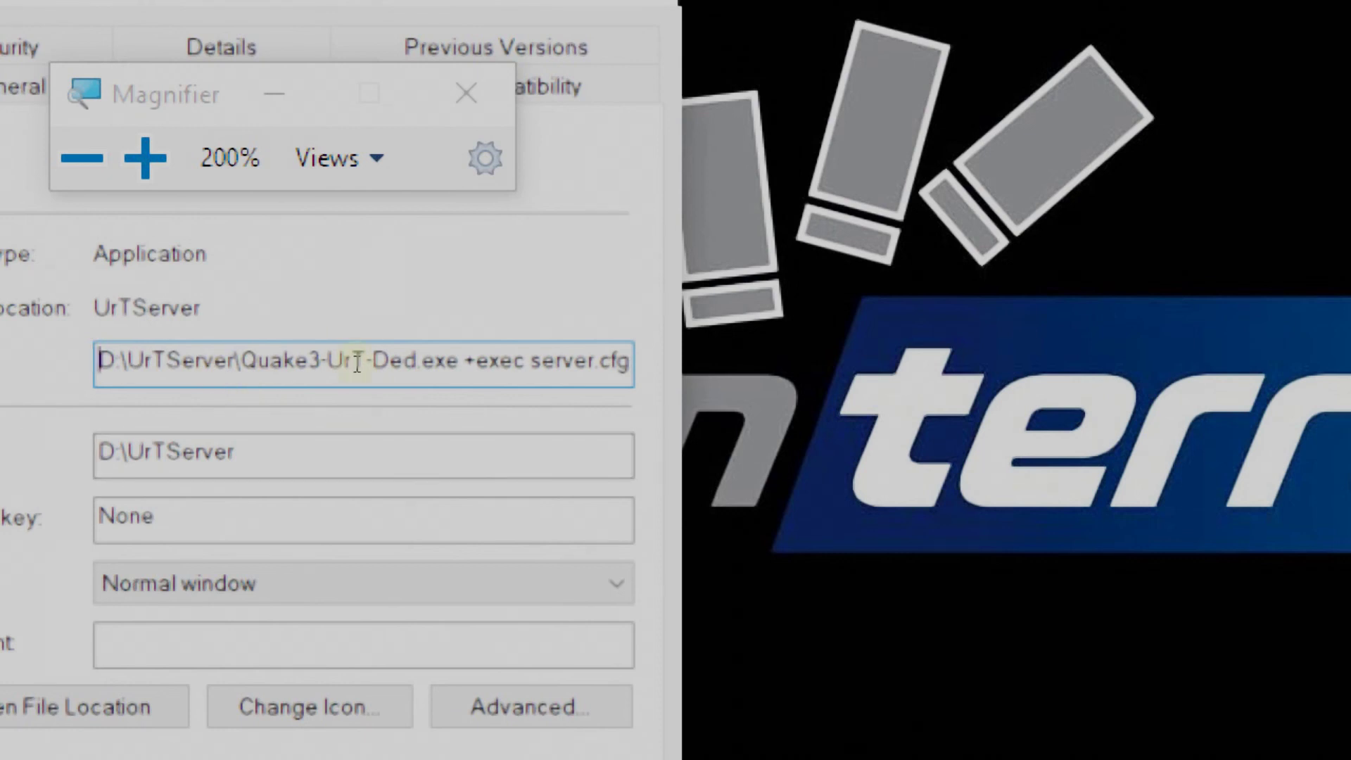
key(super+Escape)
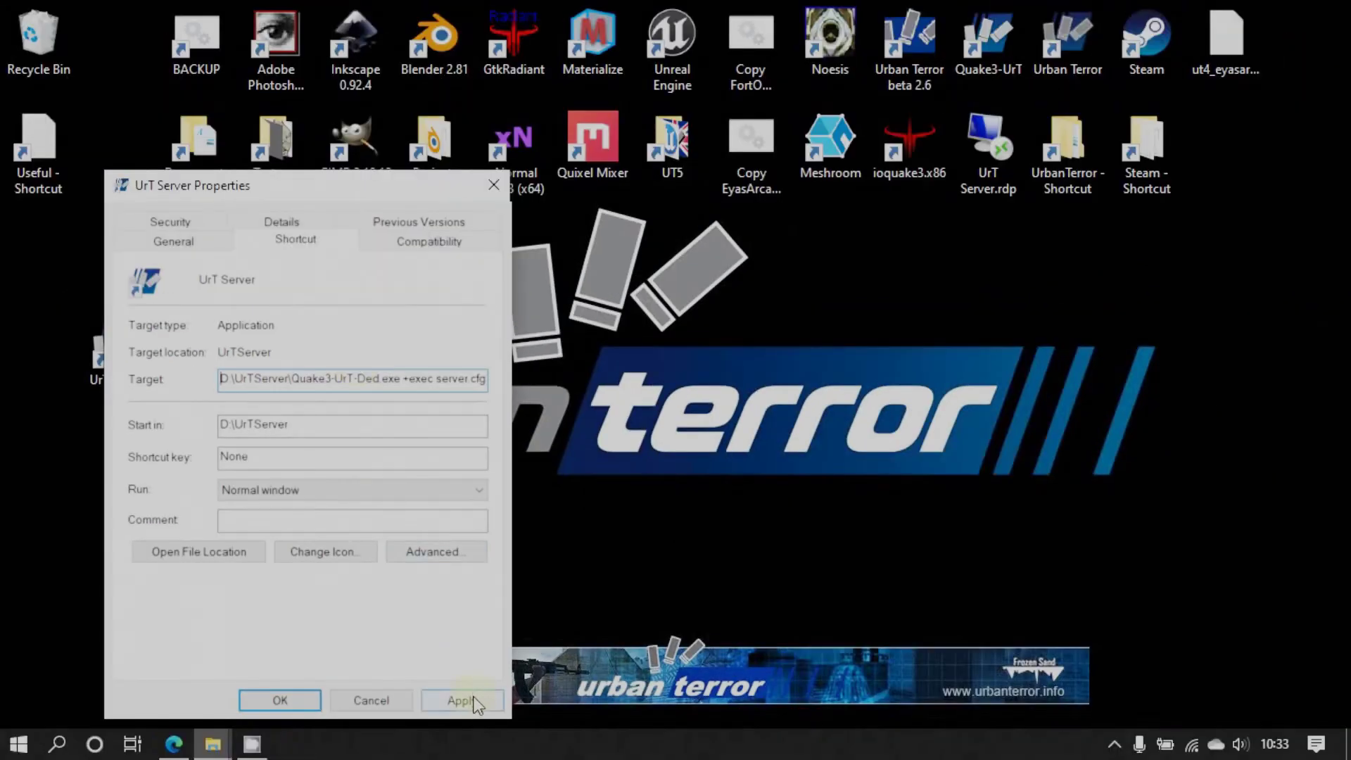
click(475, 702)
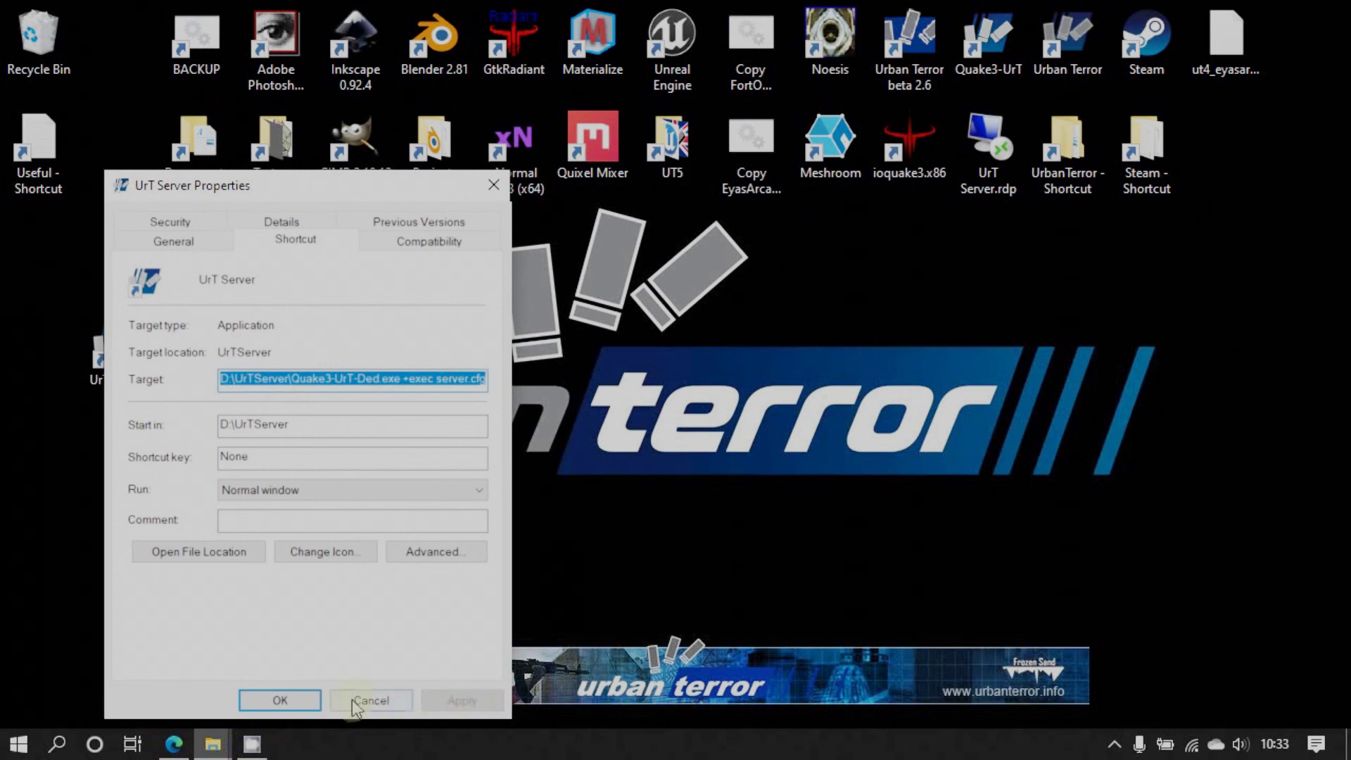
click(290, 701)
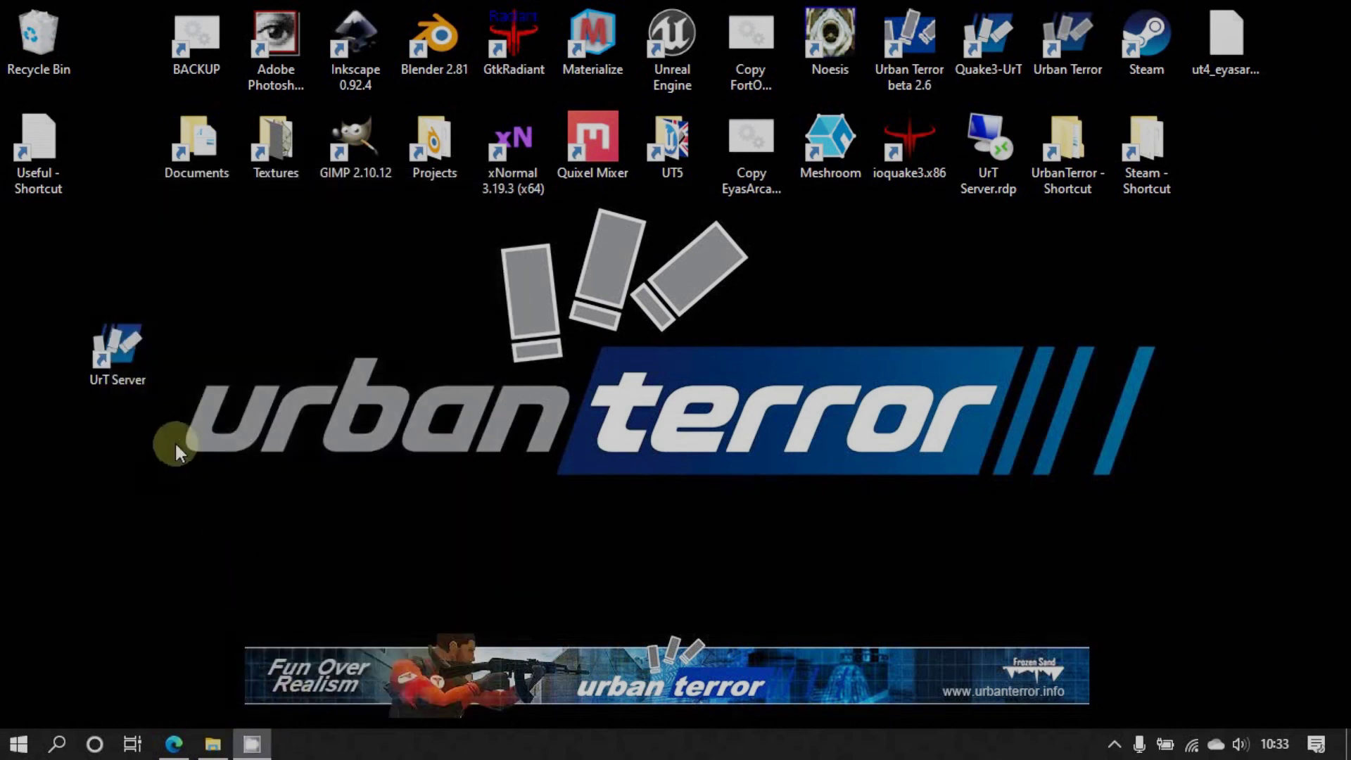
Close the shortcut properties and bring back the Urban Terror server guide in Edge
click(1113, 739)
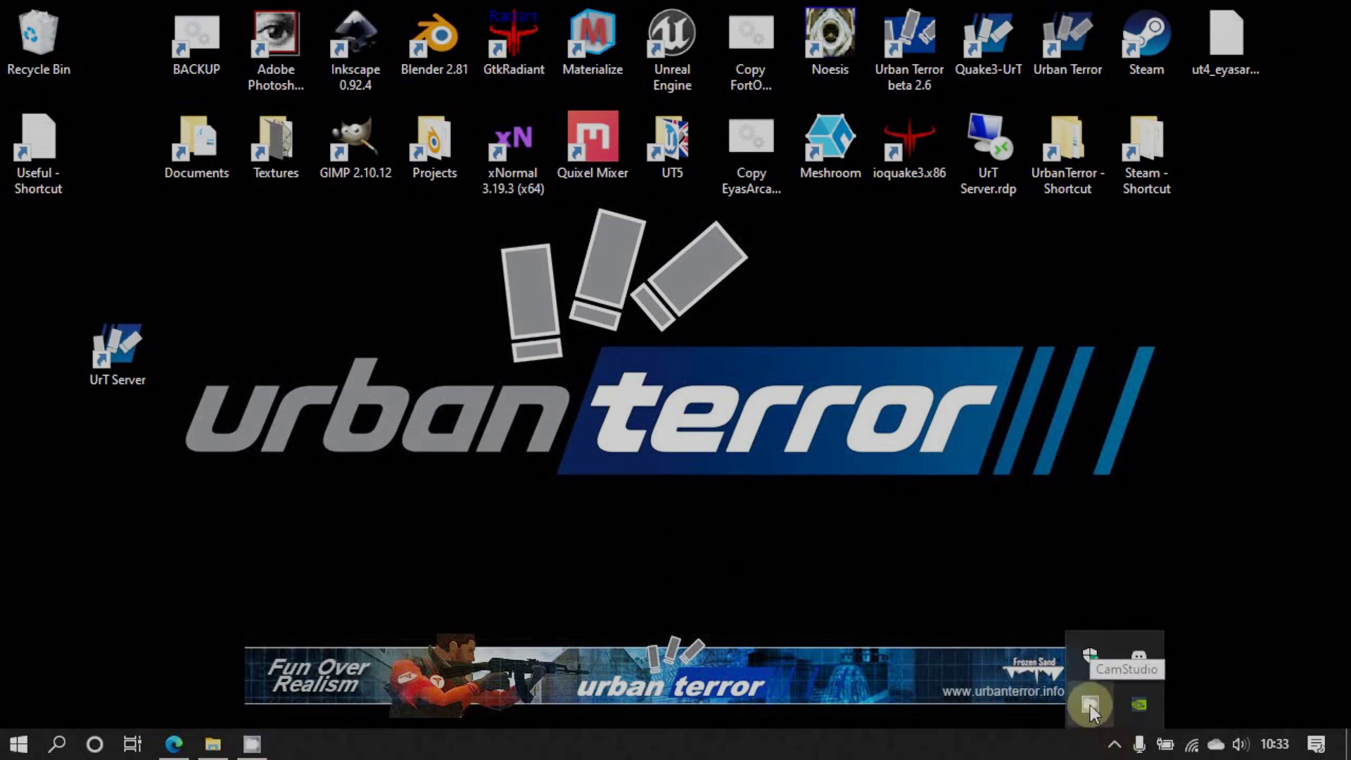
right_click(1091, 705)
click(1133, 660)
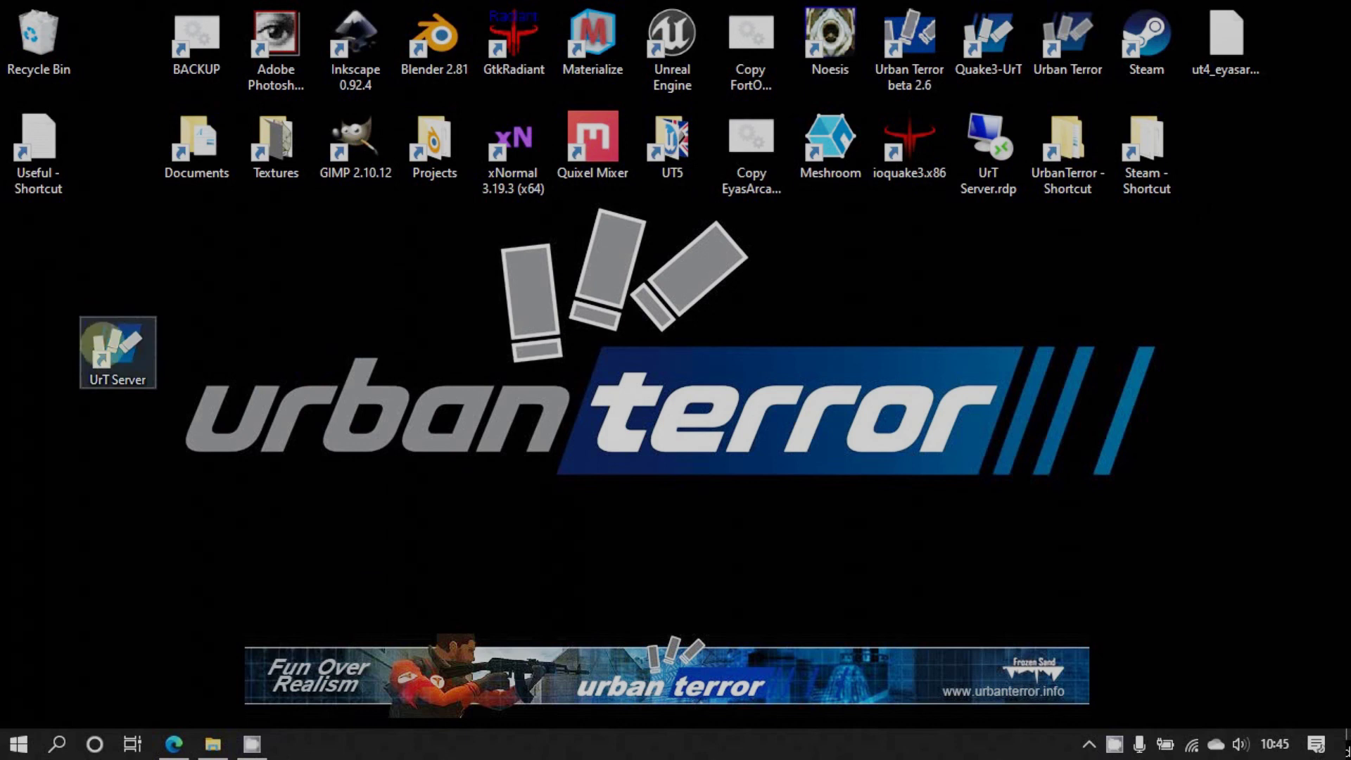
drag(109, 346, 149, 309)
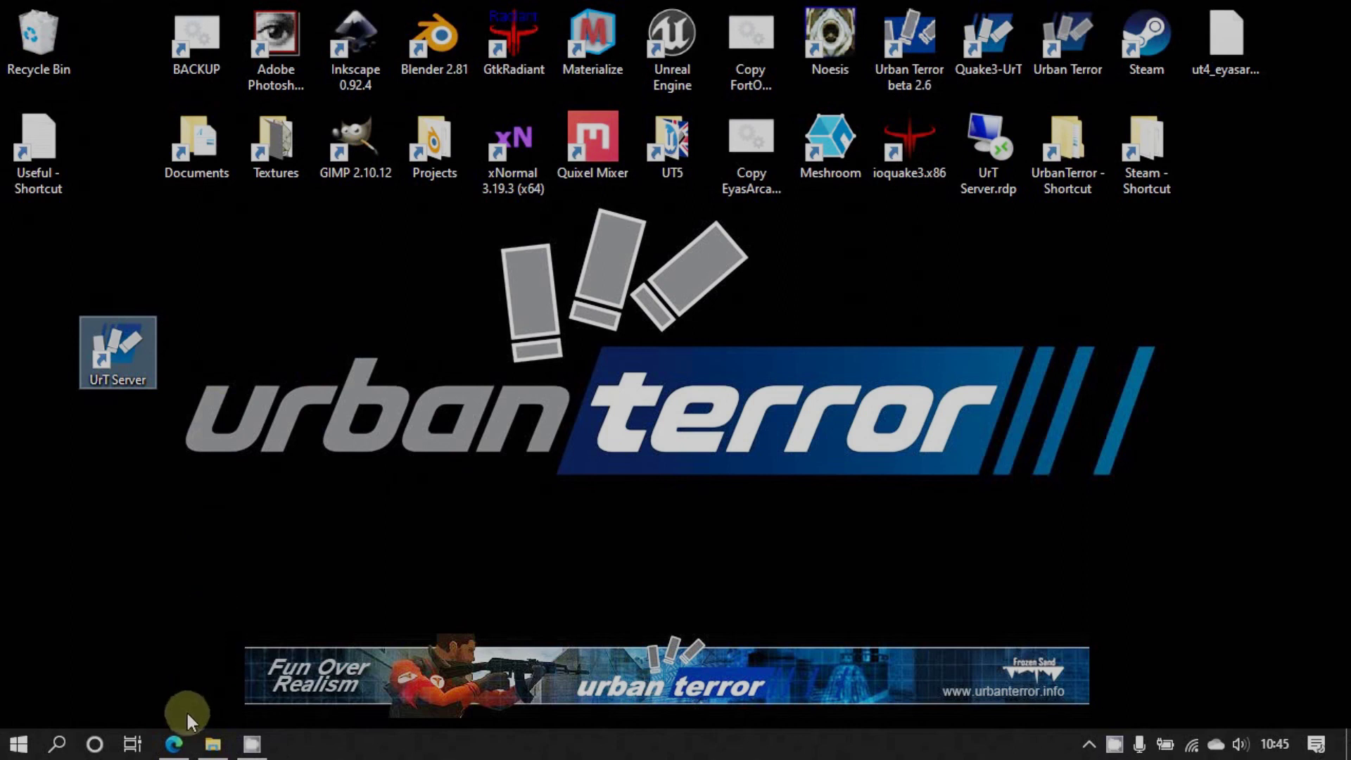
click(174, 738)
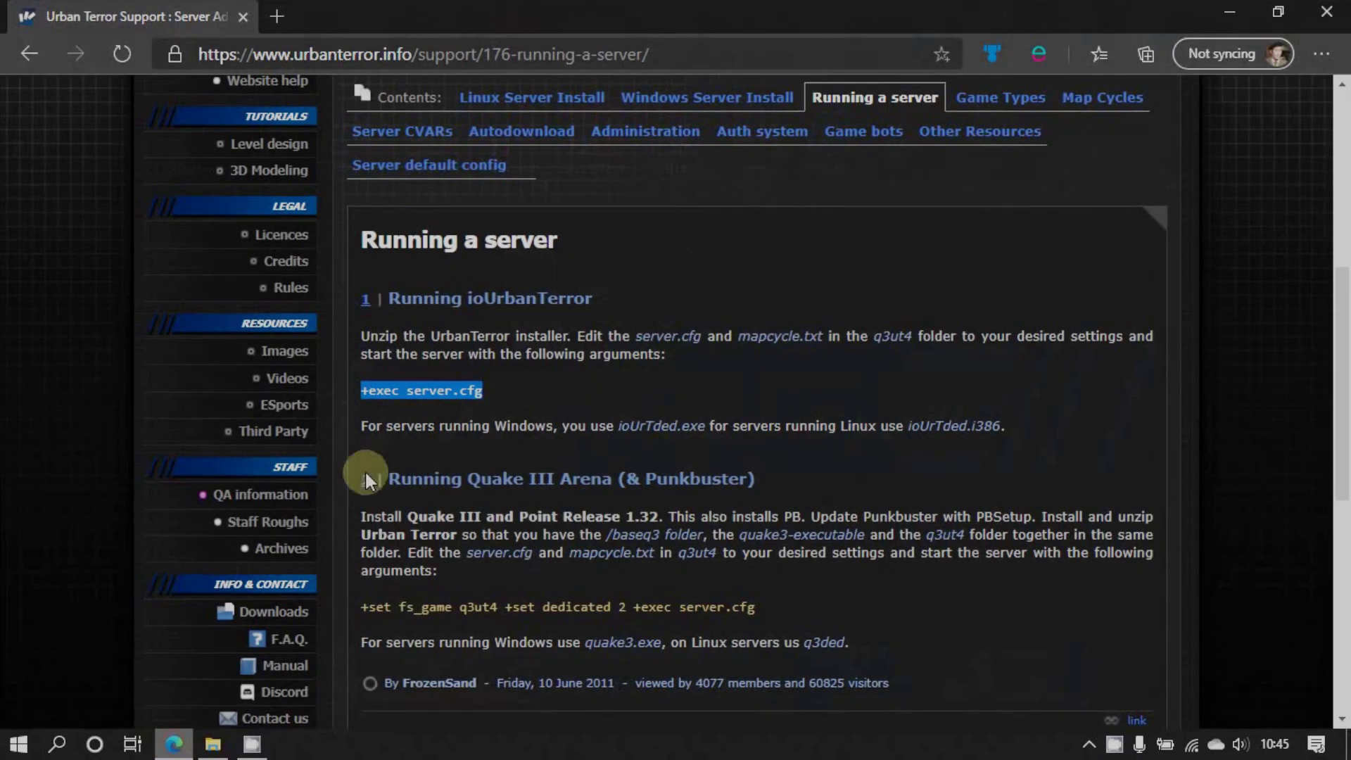
Open the BT Smart Hub Manager at 192.168.1.254 in a new tab
click(274, 15)
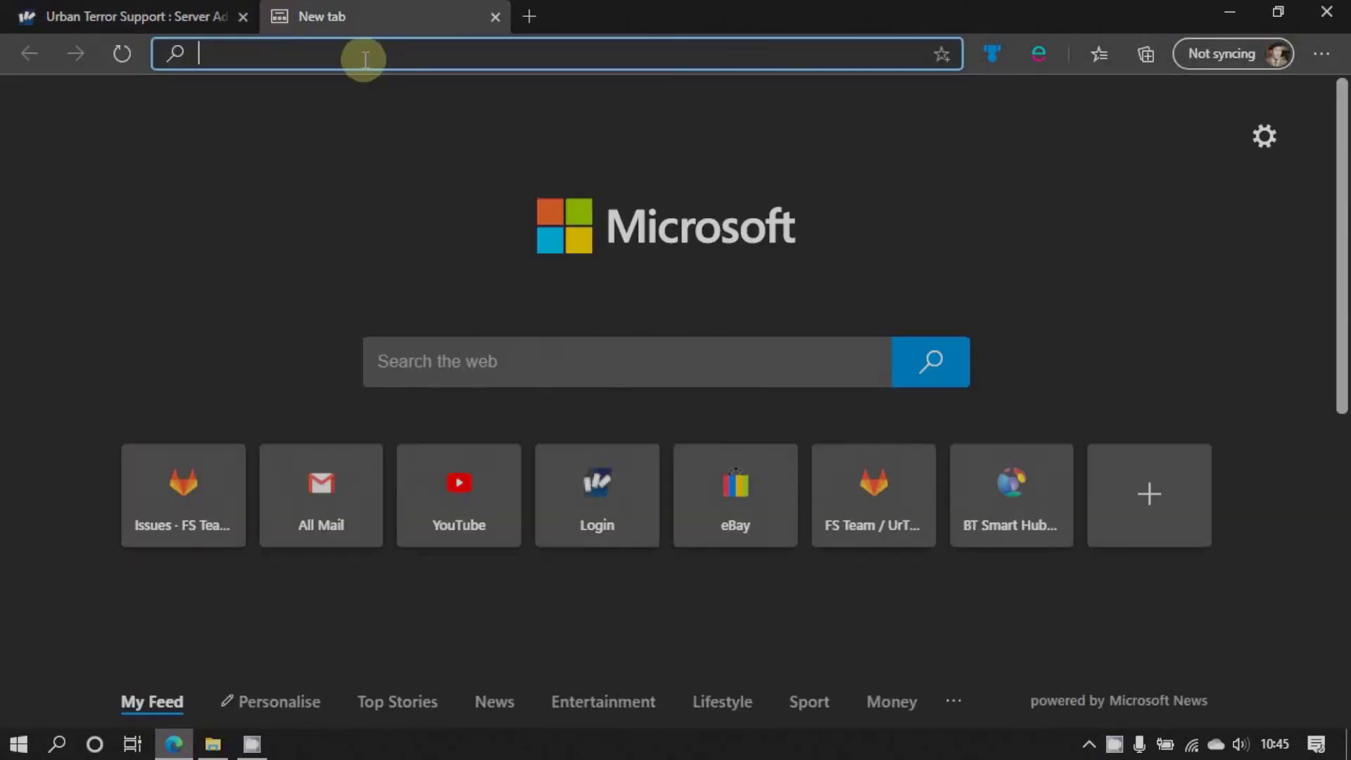
text(192.168.1.254)
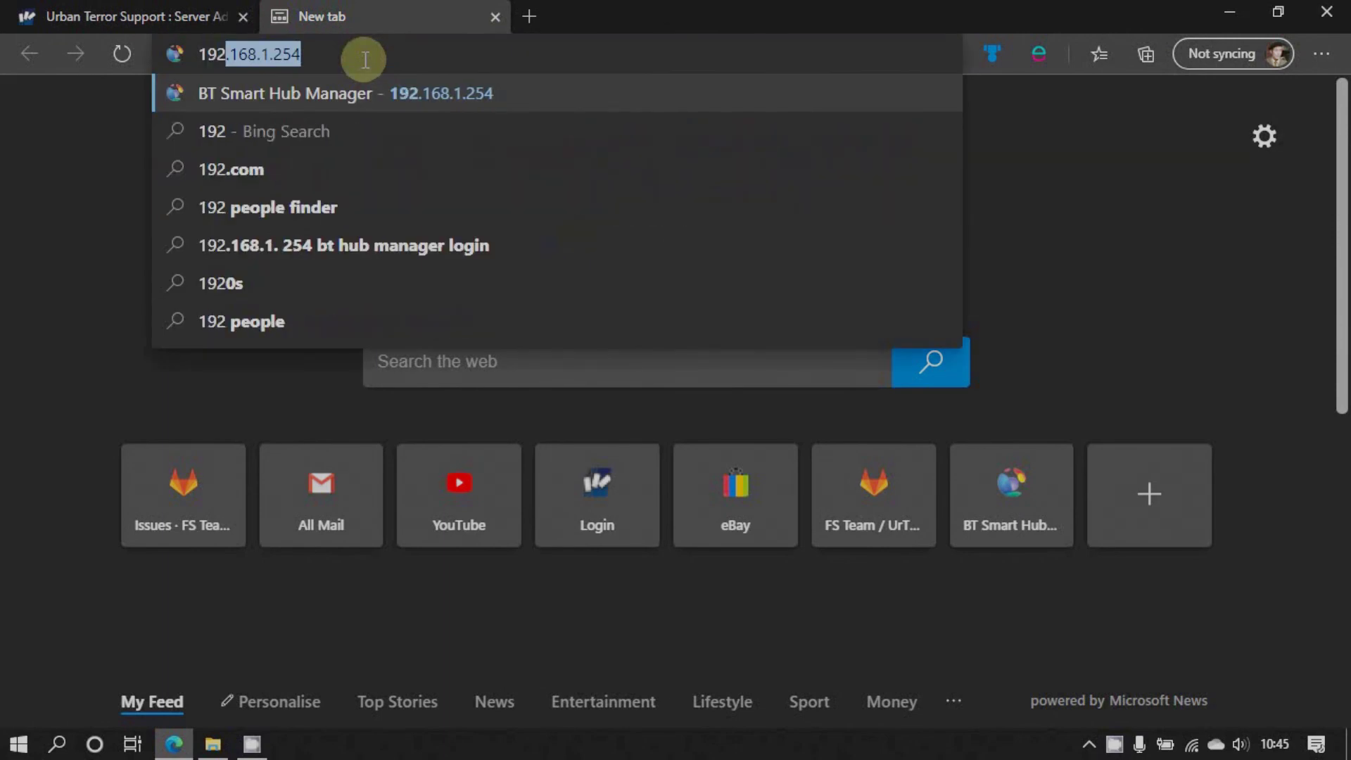
click(238, 90)
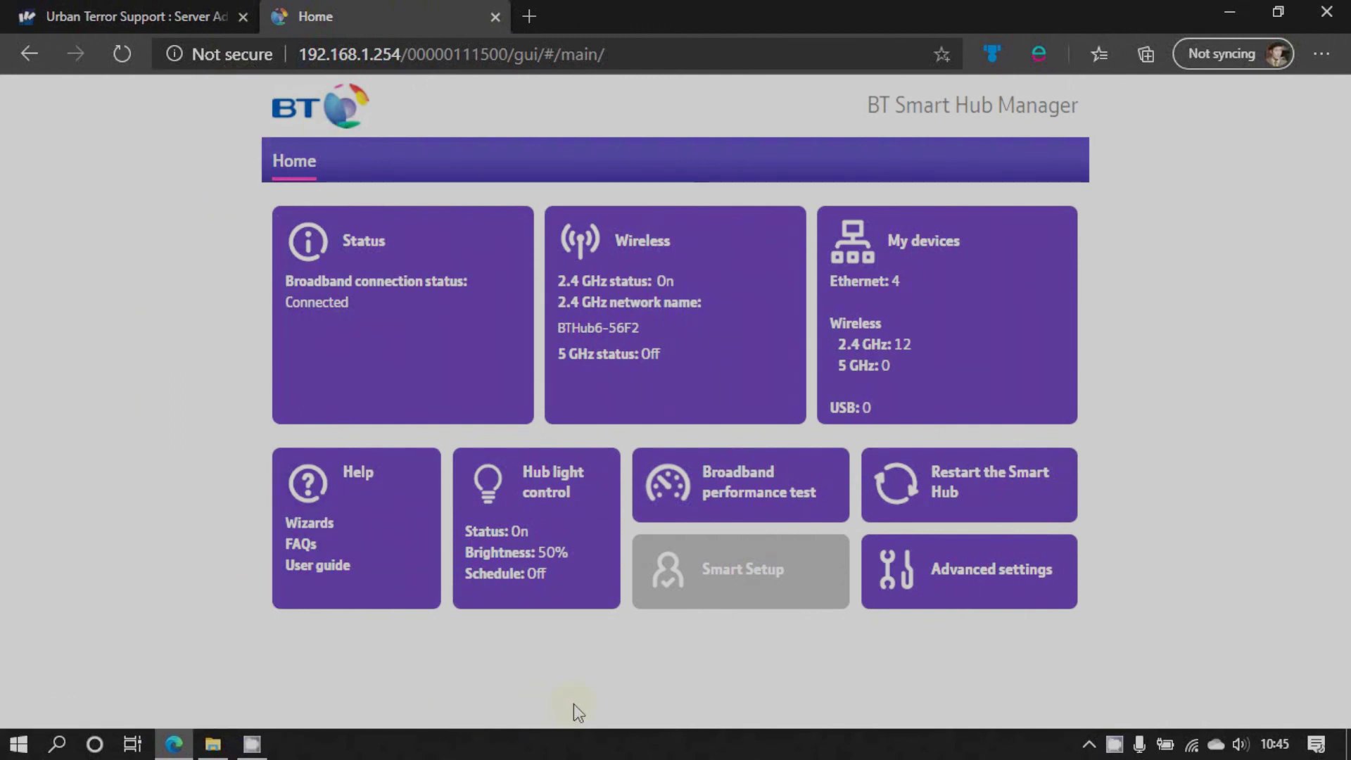
Sign in with the admin password and open the Firewall's port forwarding page
click(954, 578)
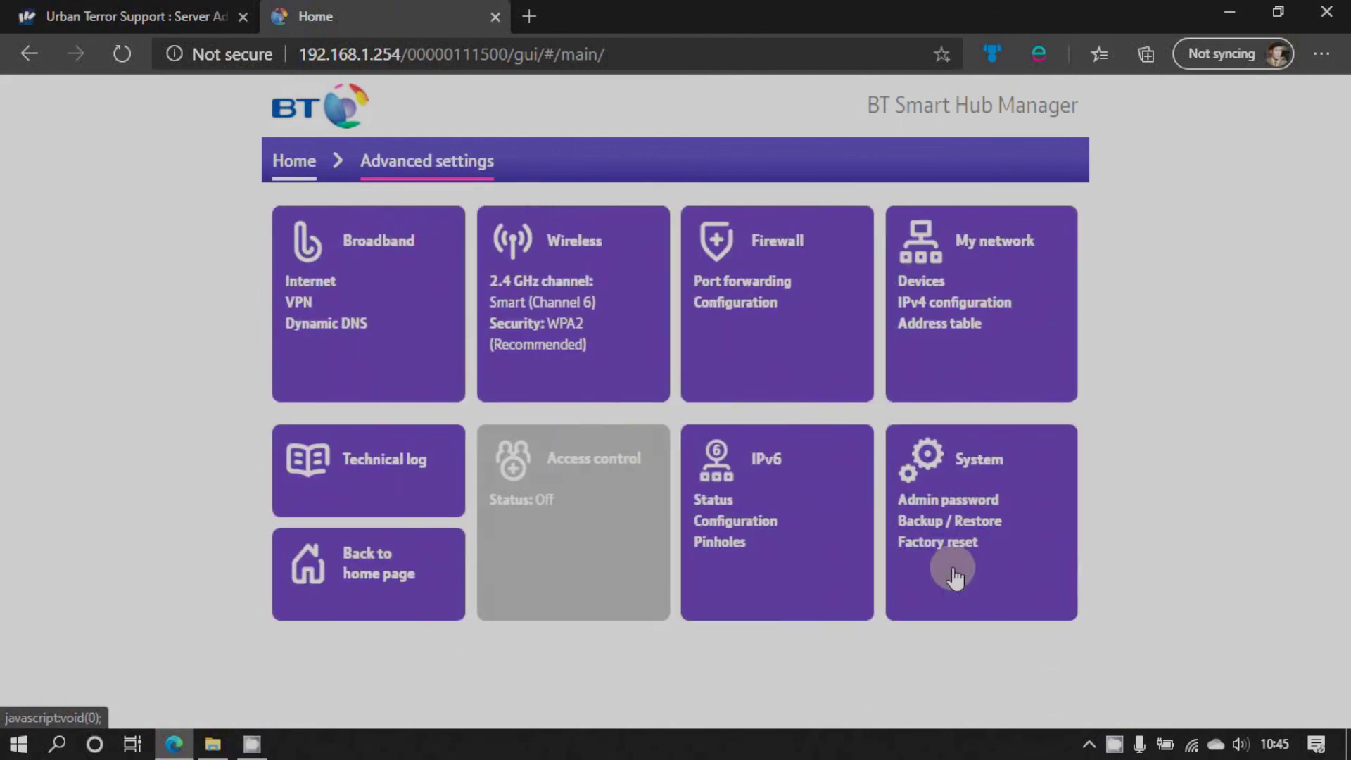
click(760, 310)
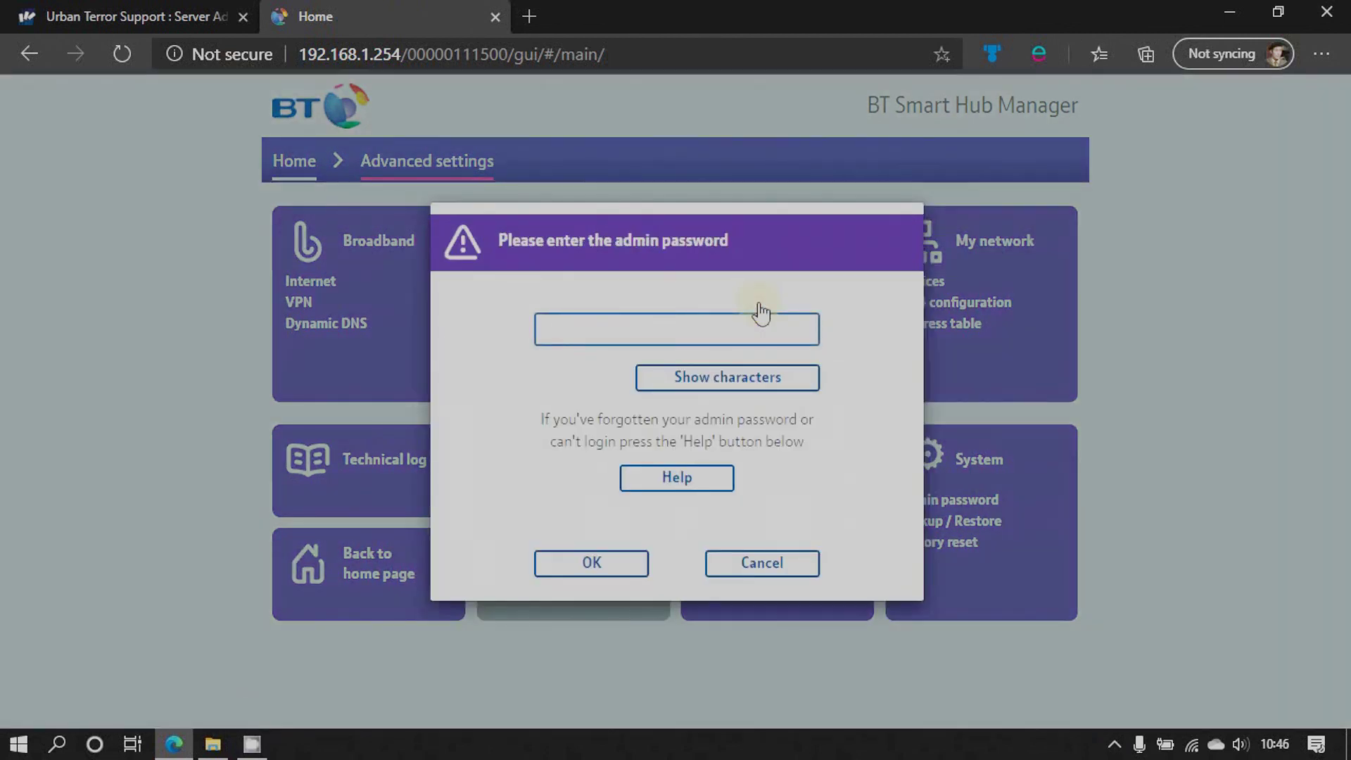
text(****)
click(609, 572)
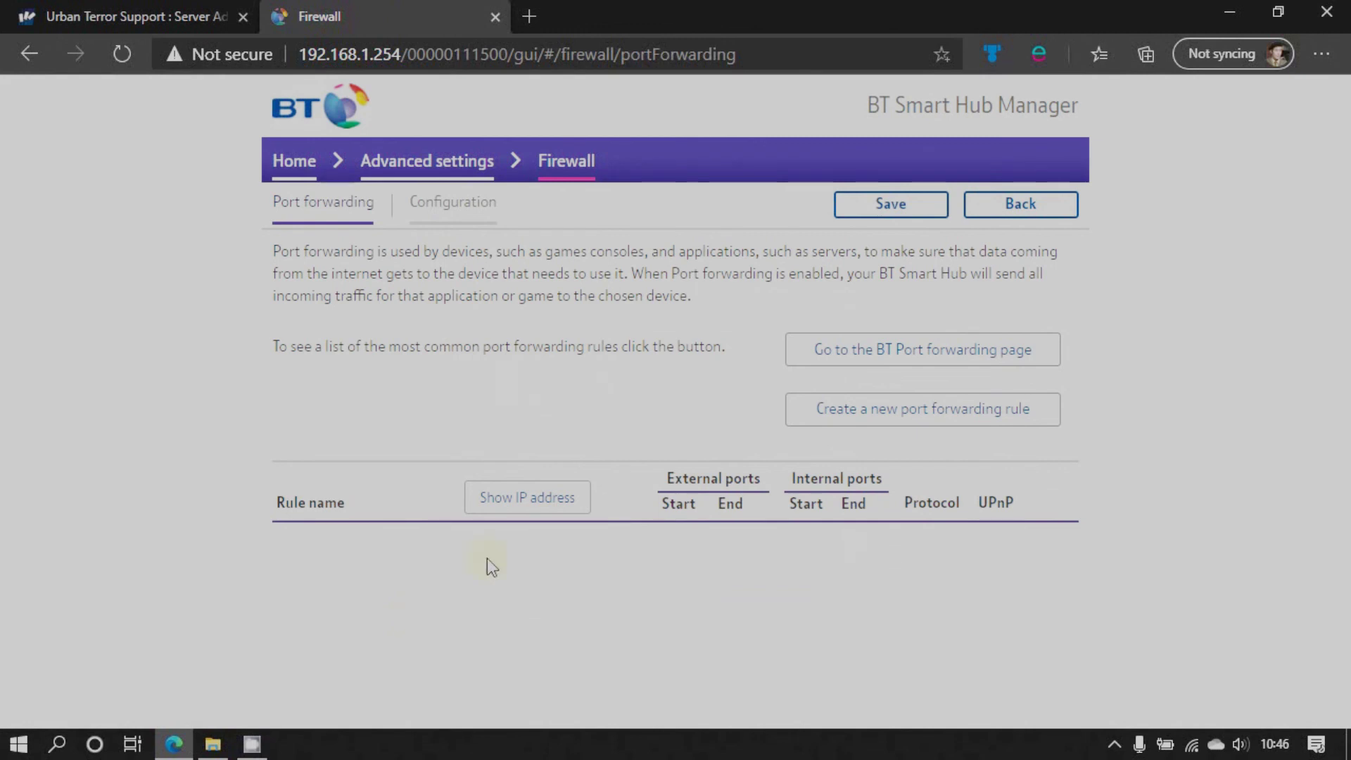
click(526, 503)
click(526, 503)
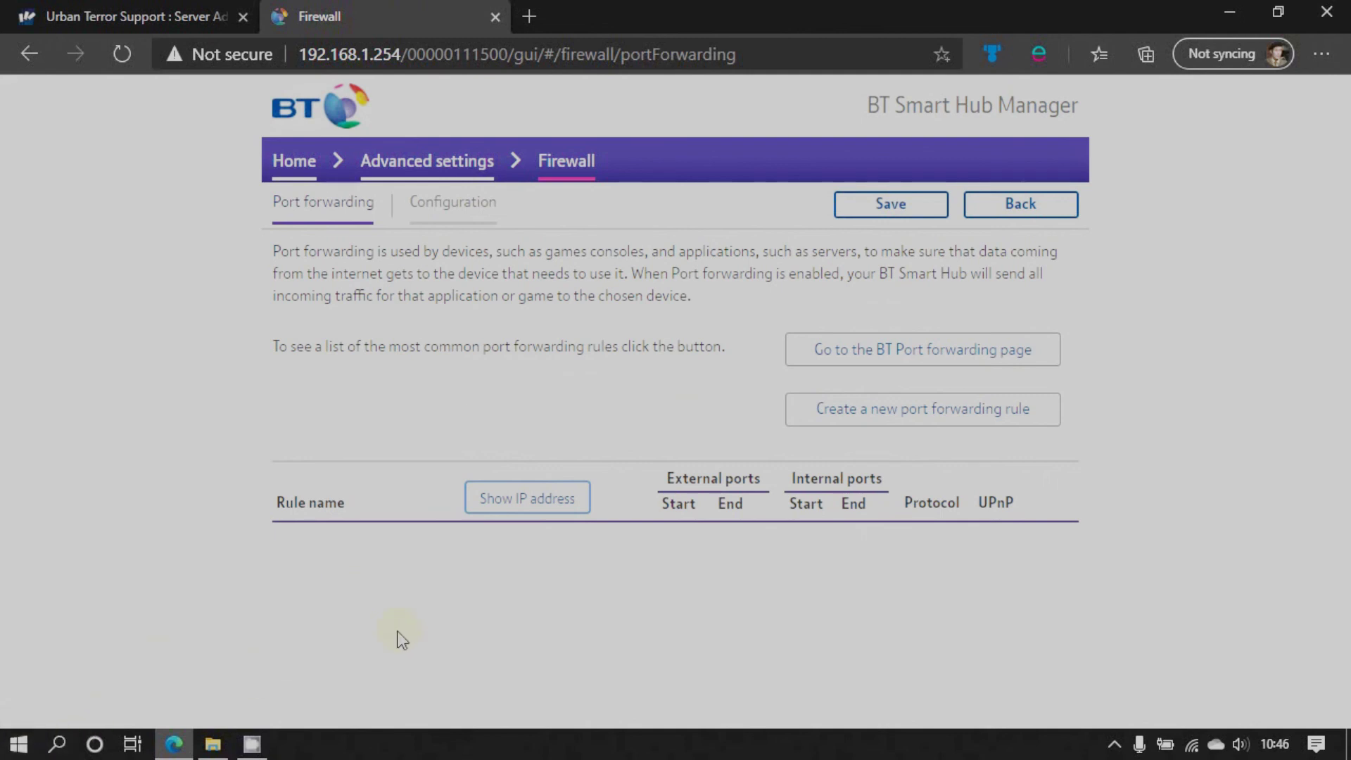
key(super+r)
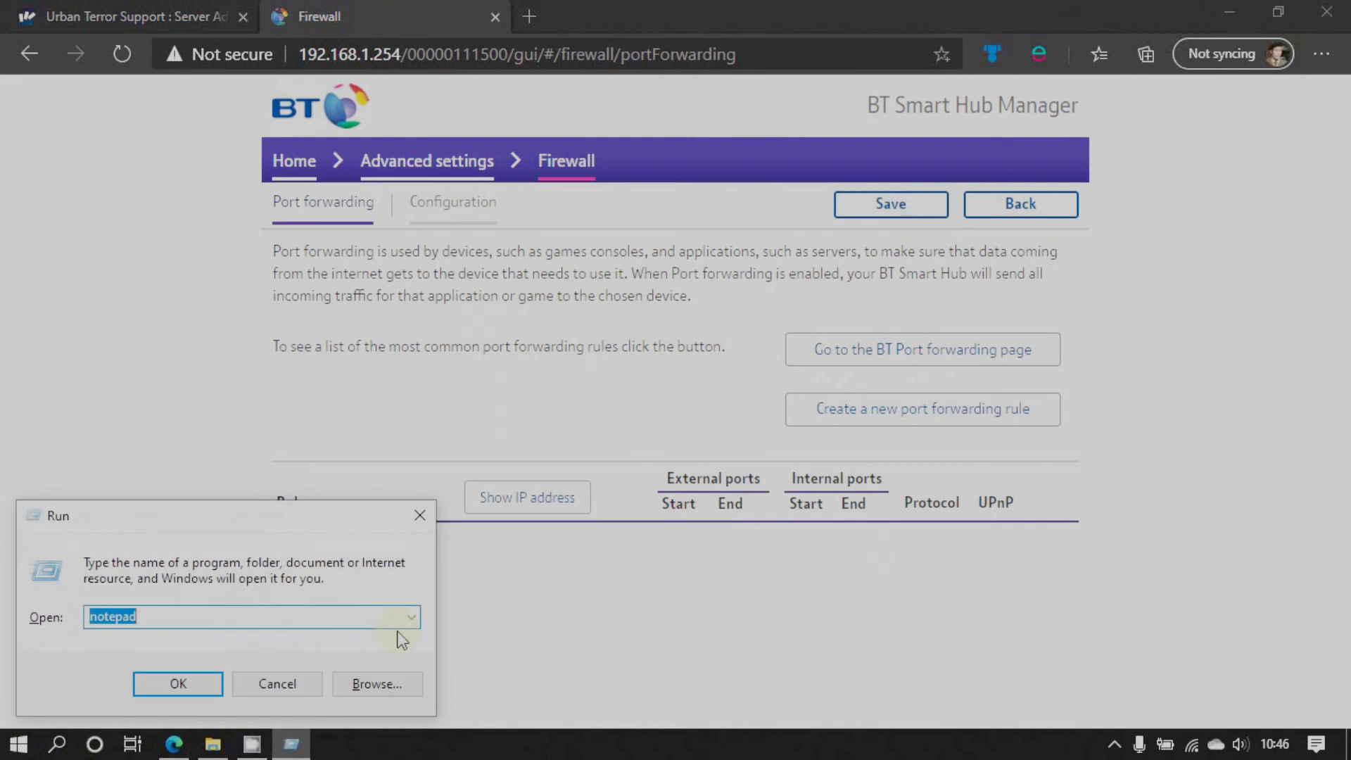
Launch Command Prompt from the Run box with cmd
text(cmd)
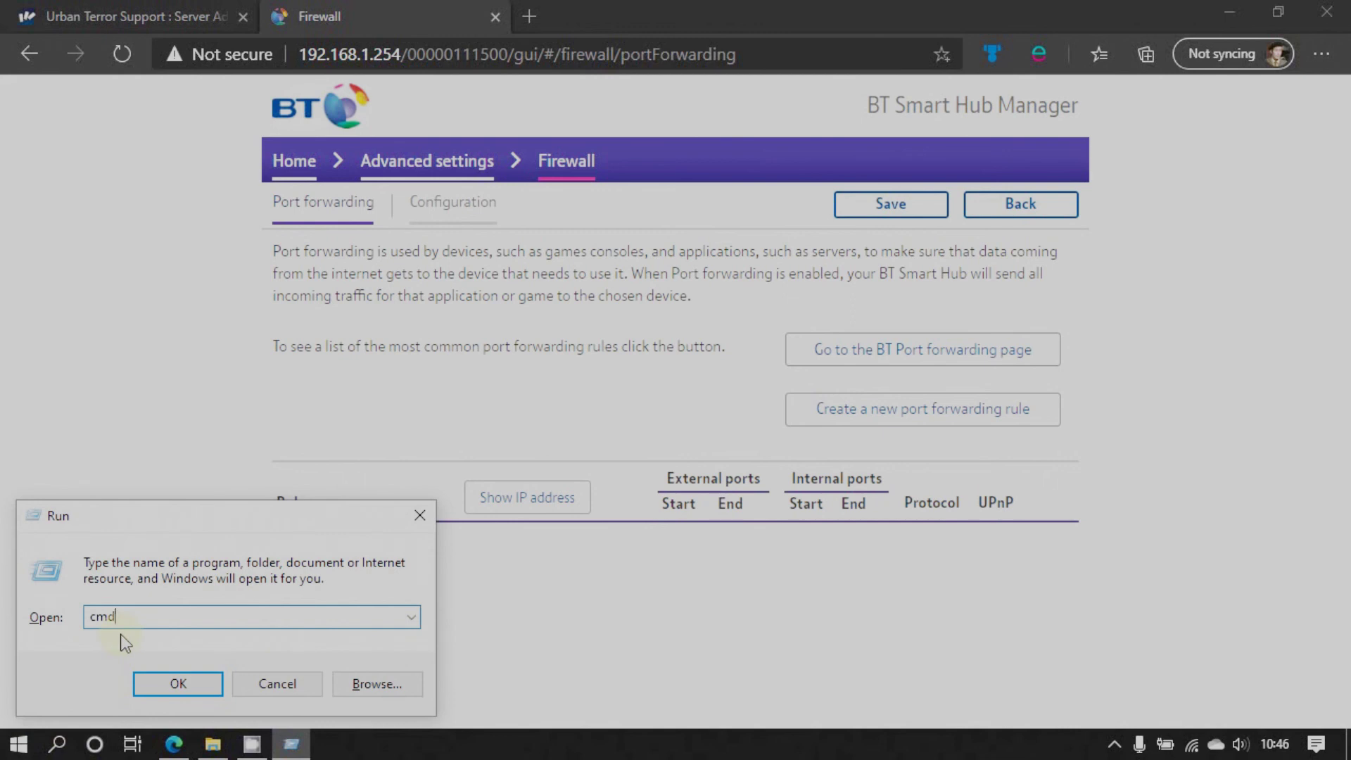
key(super+plus)
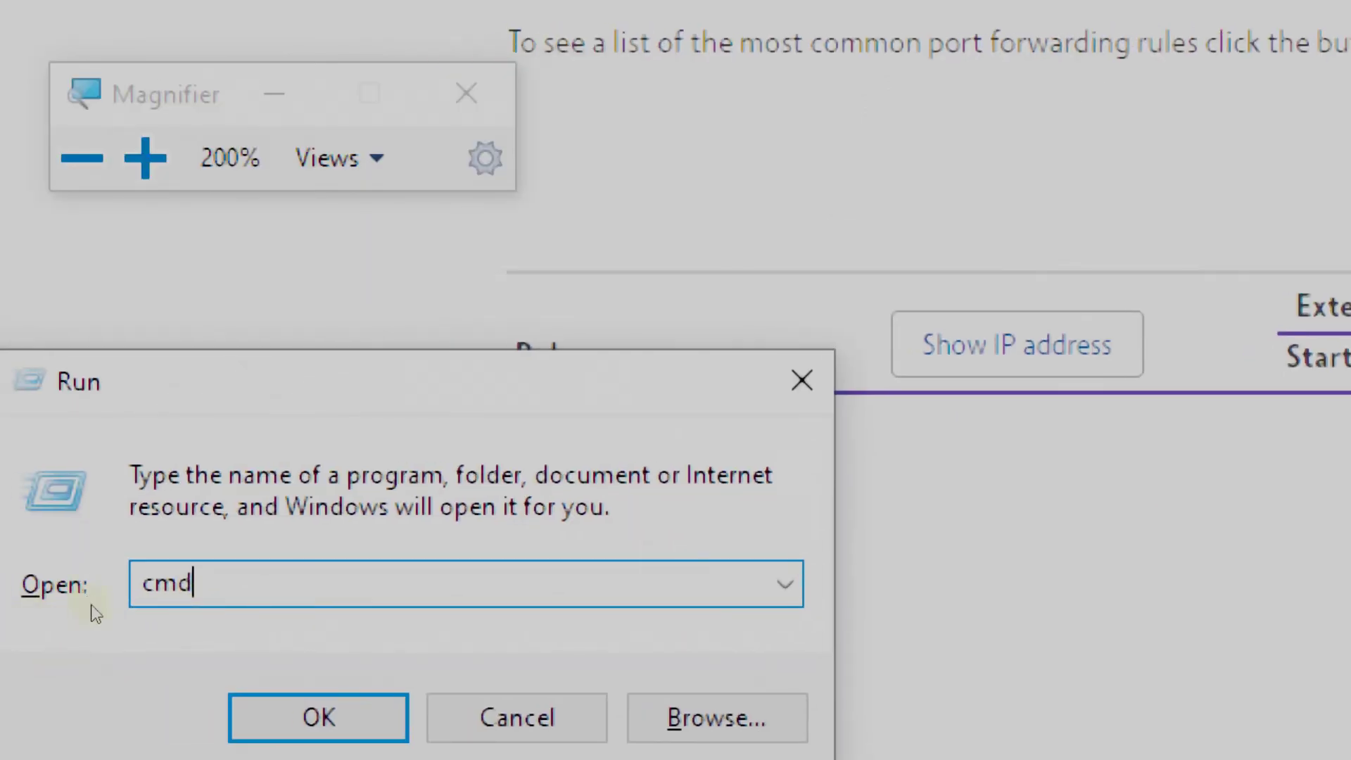
key(Return)
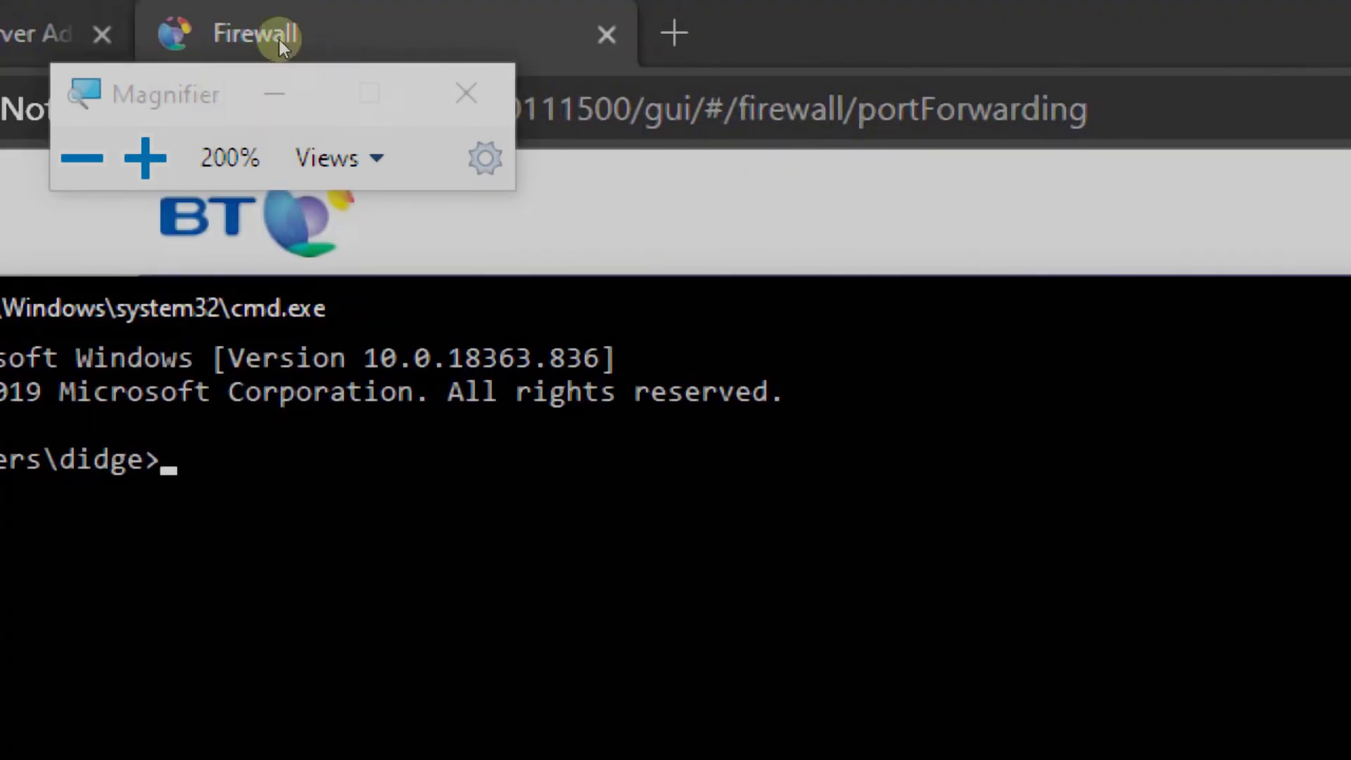
key(super+d)
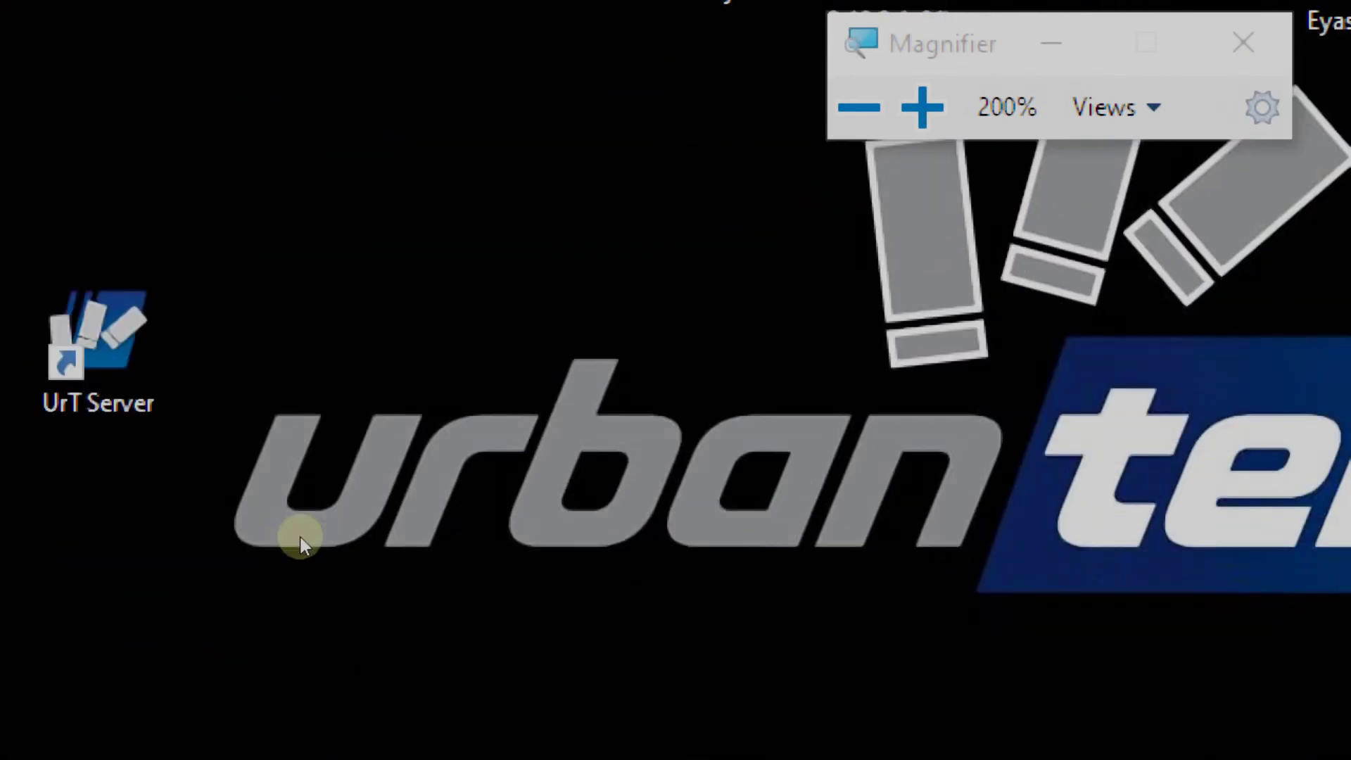
key(super+r)
key(Return)
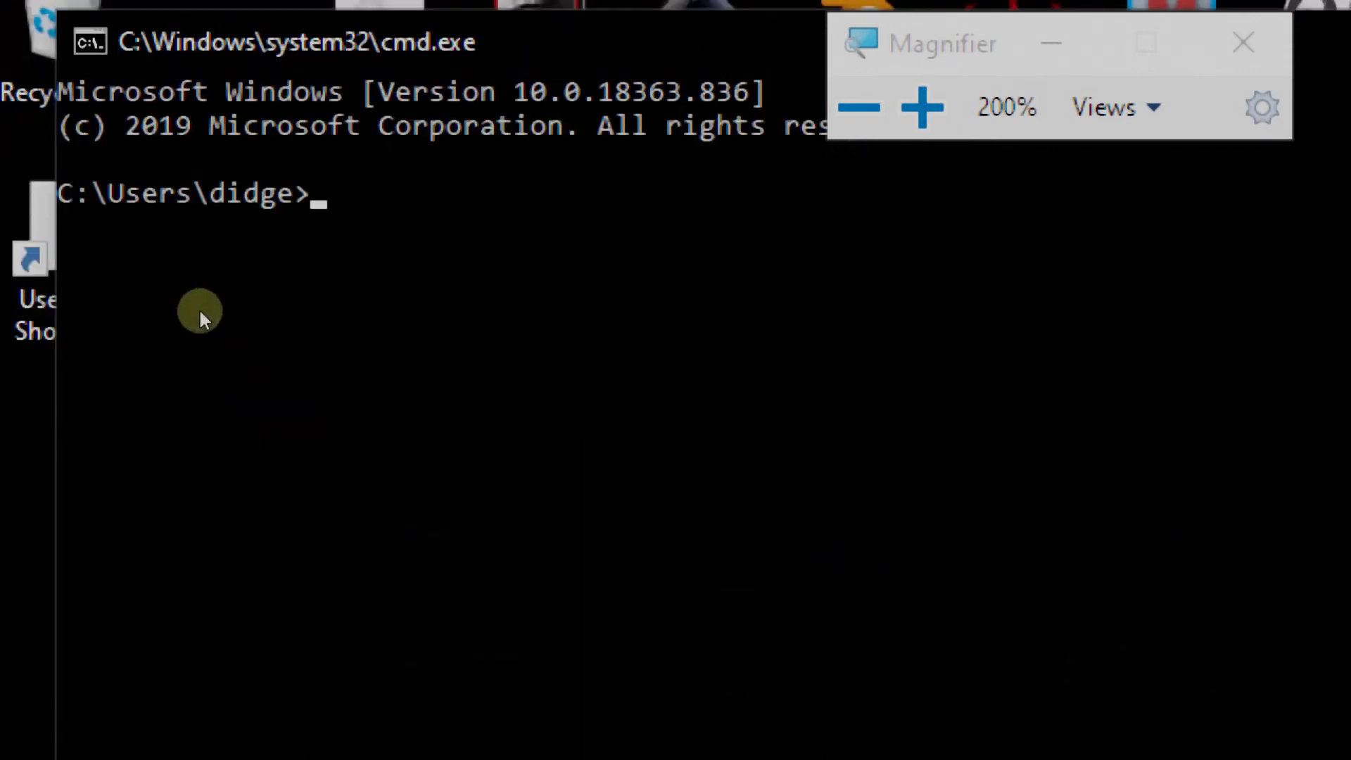
Run ipconfig /all to find the IPv4 address 192.168.1.225, then close Command Prompt
text(ipcon)
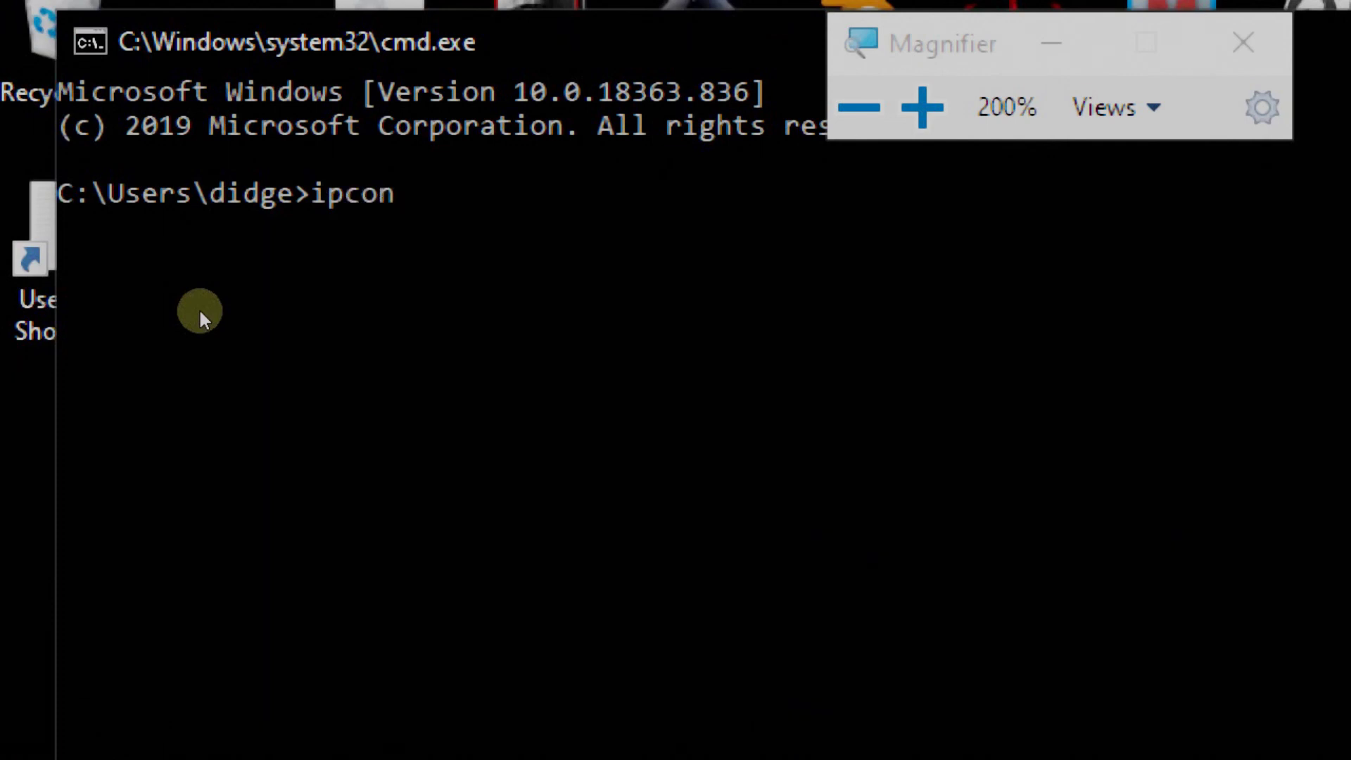
text(fig /all)
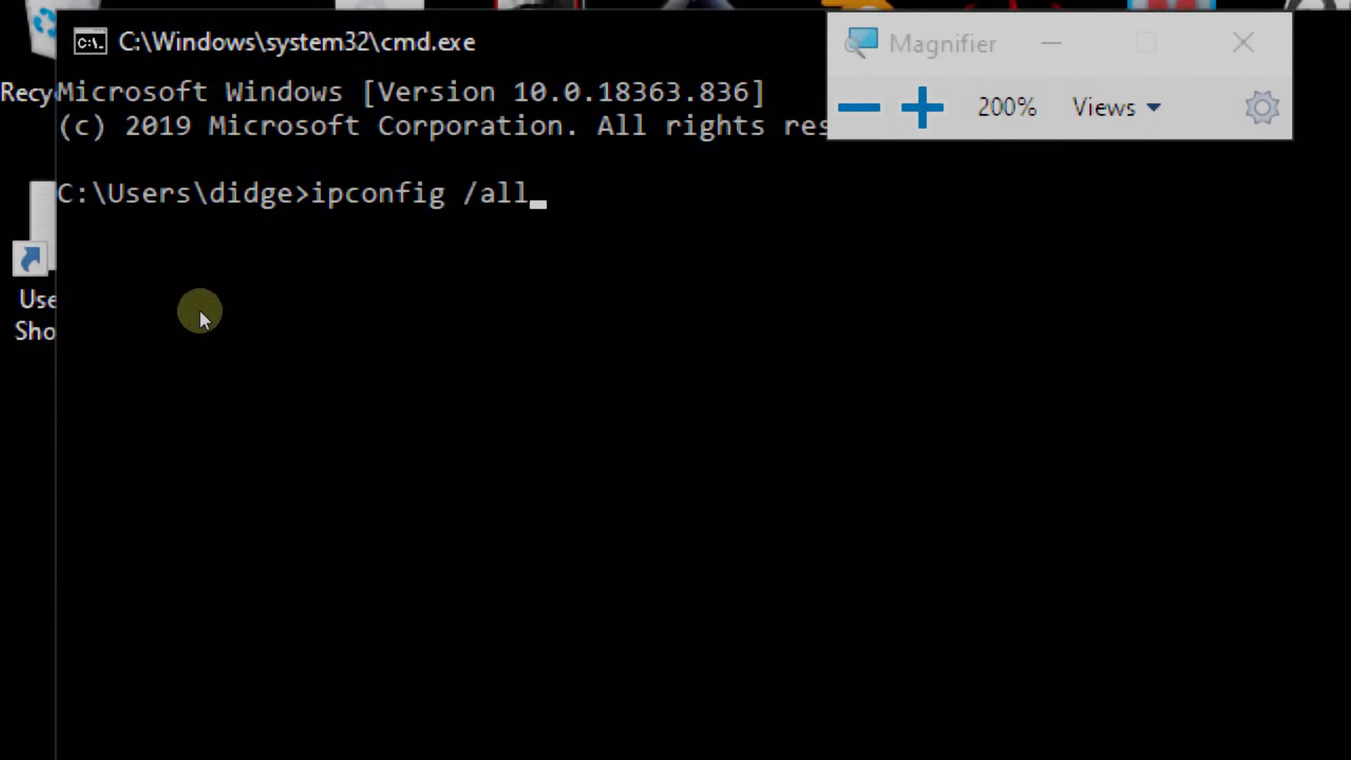
key(Return)
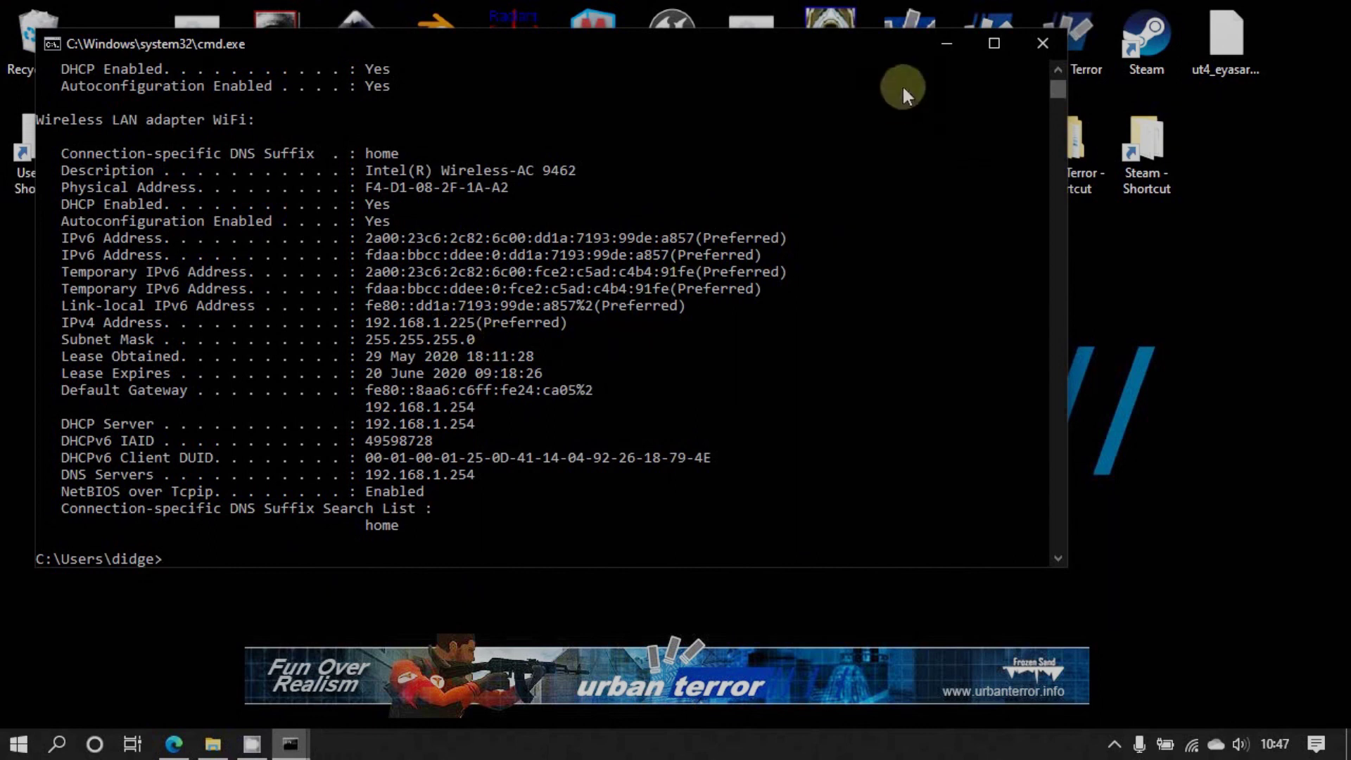
click(1045, 42)
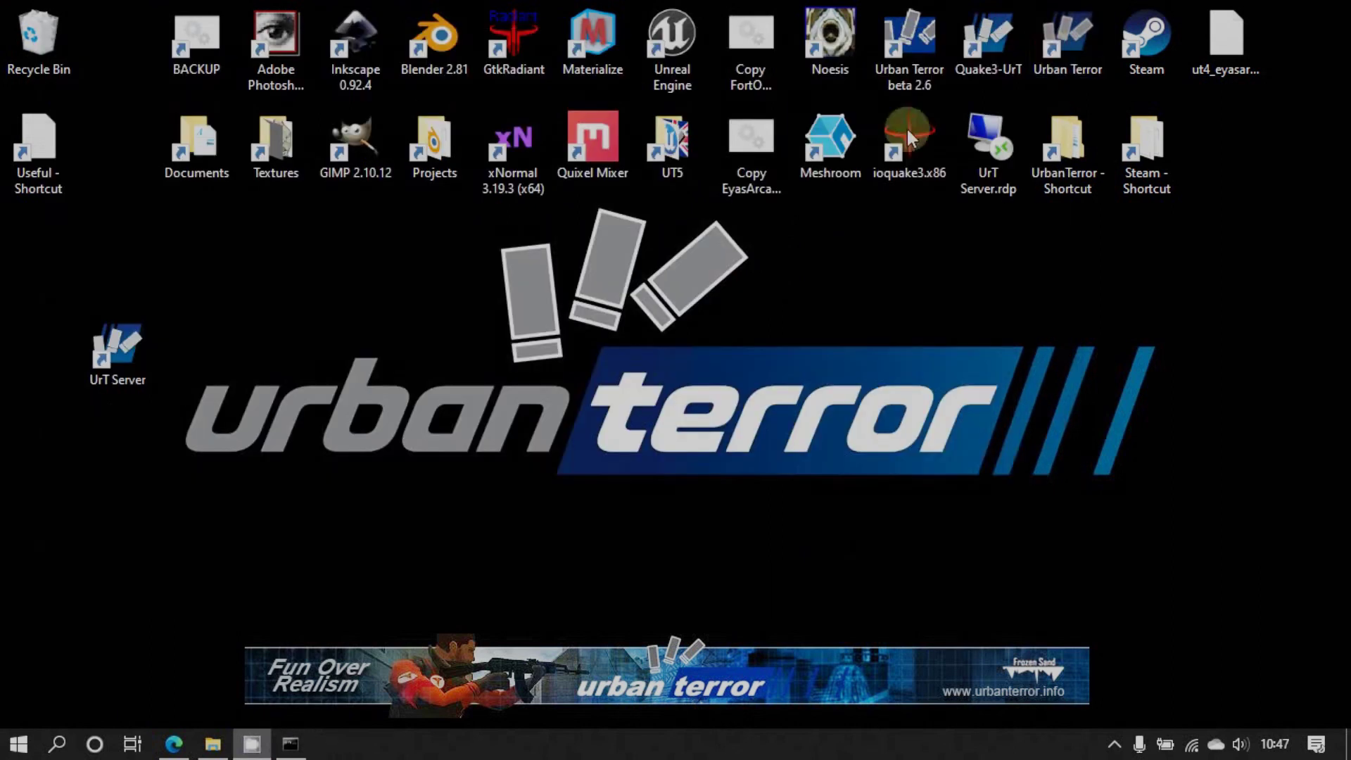
click(291, 744)
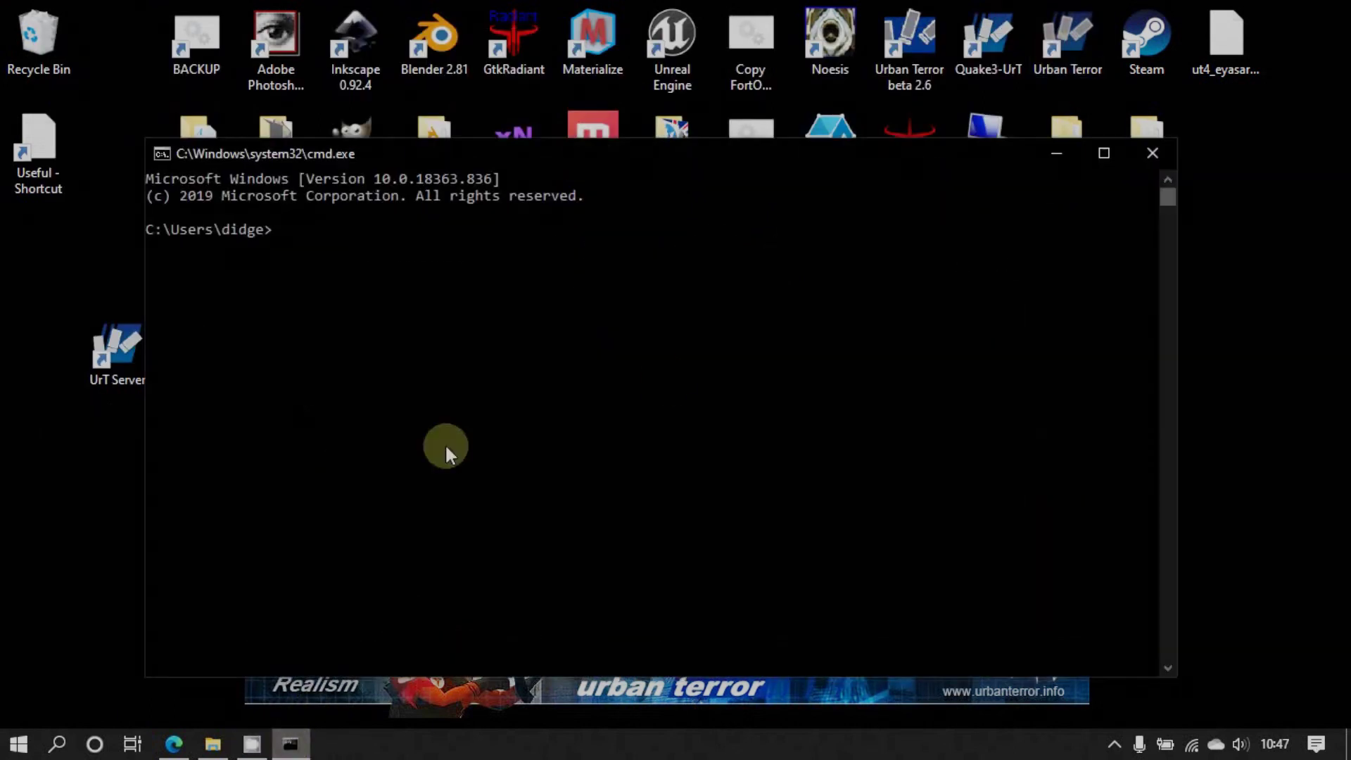
click(1155, 150)
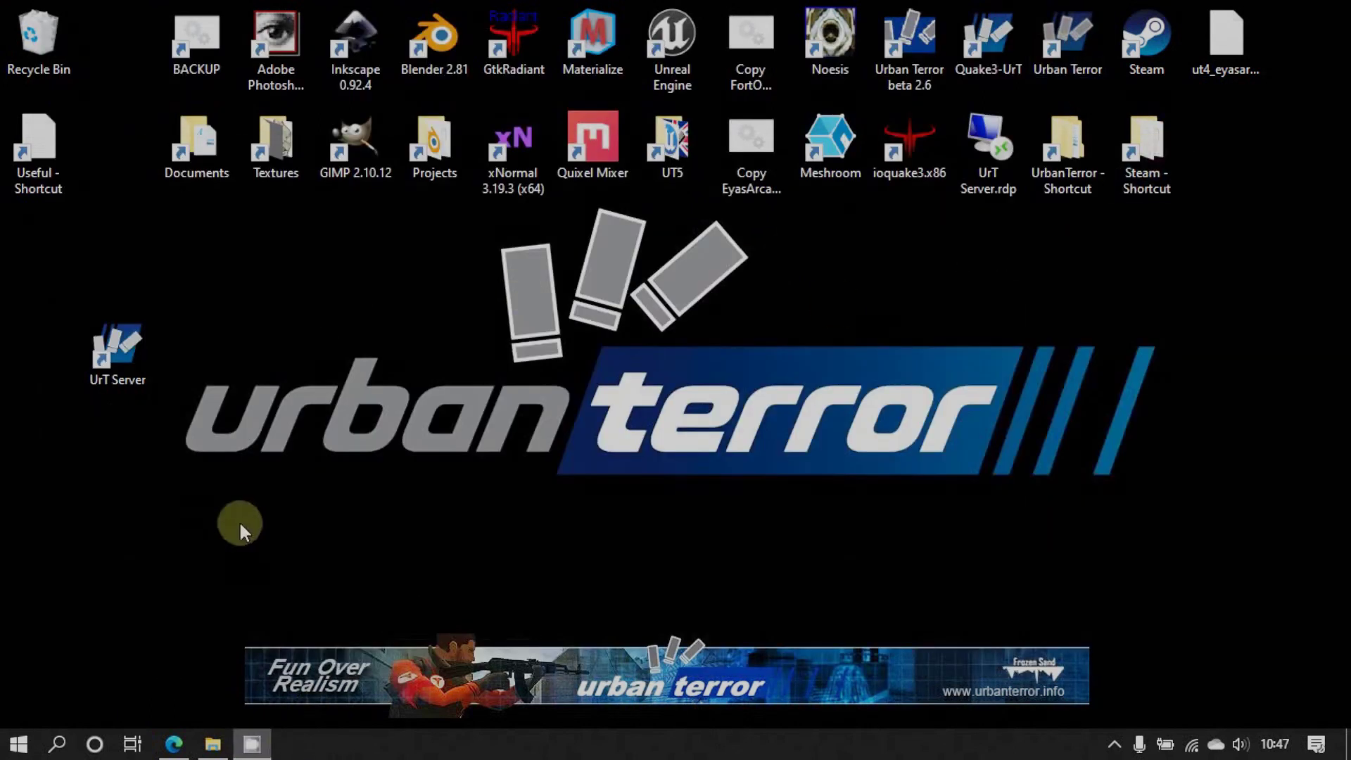
mouse_move(220, 744)
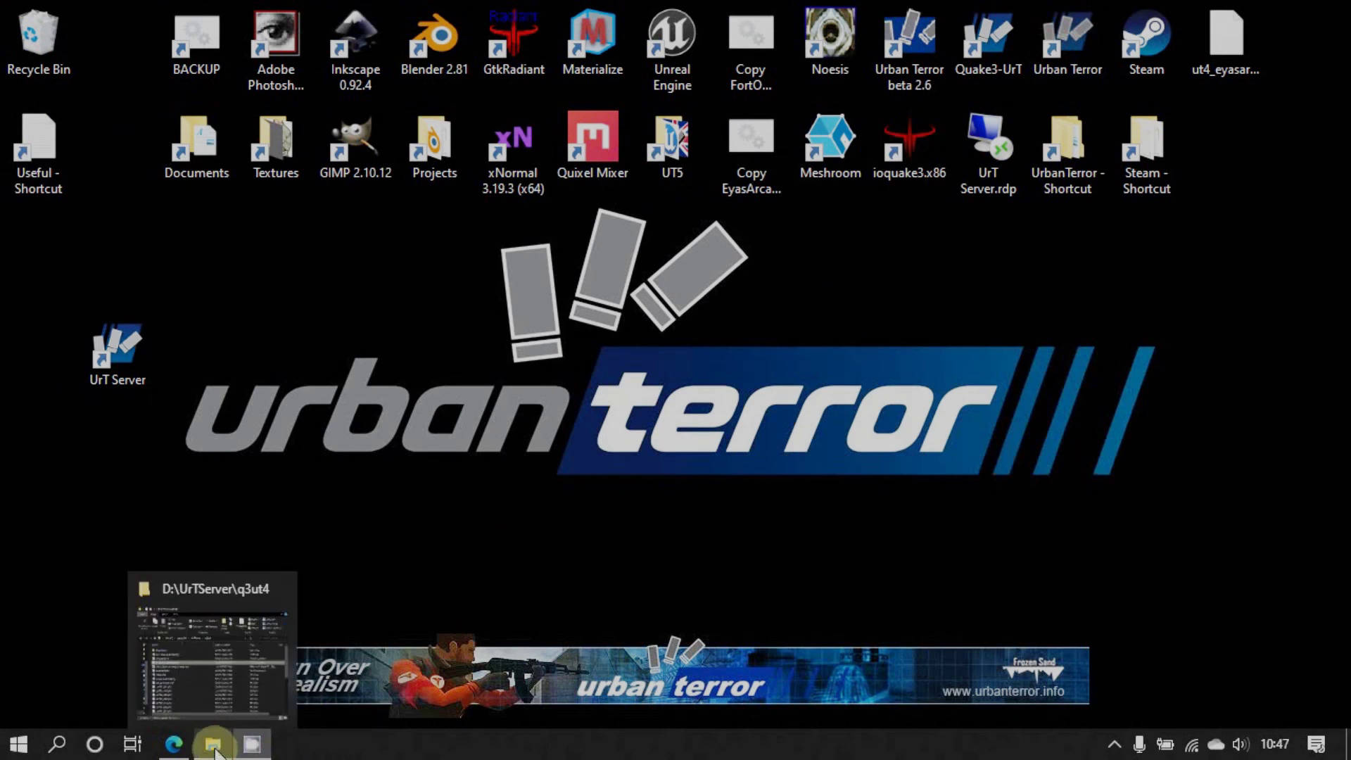
click(176, 747)
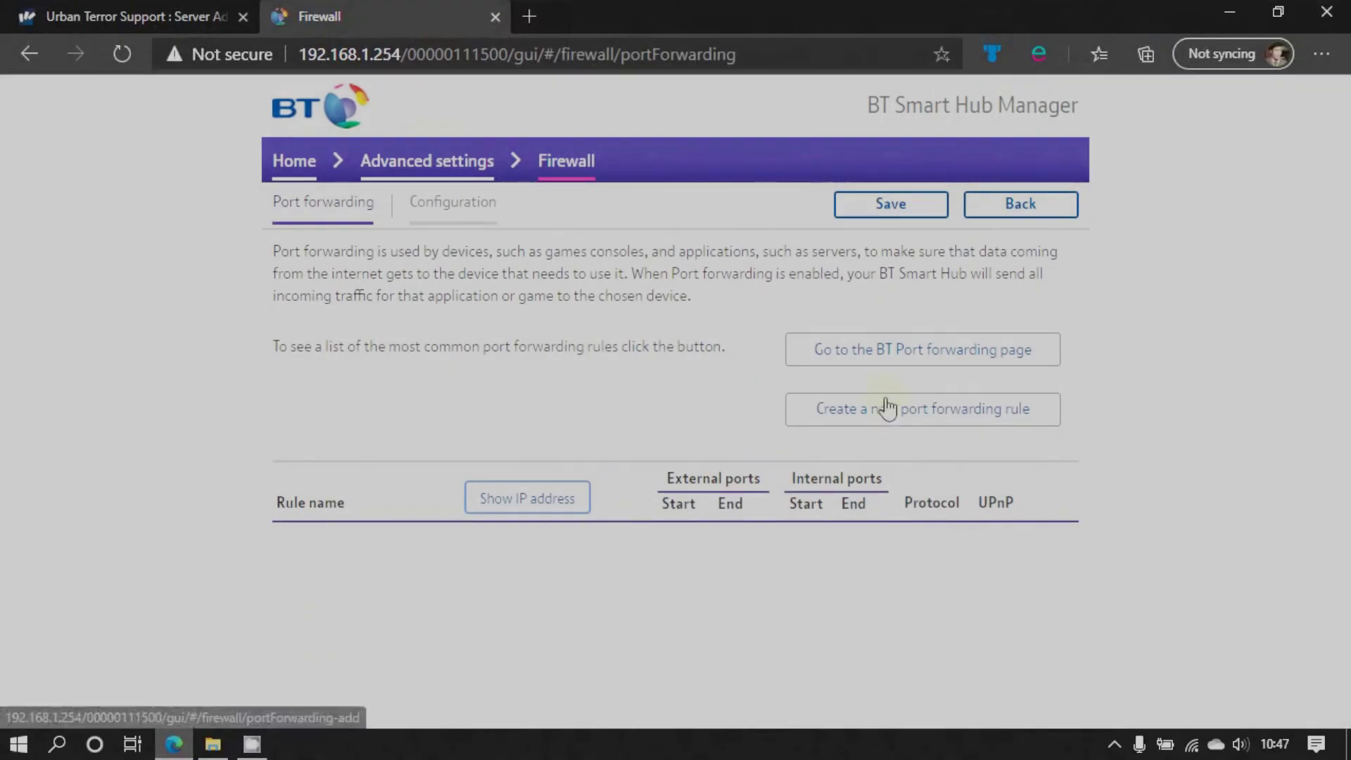
Create a port forwarding rule named UrT_Server for AsusTUF, shown as 192.168.1.225
click(936, 420)
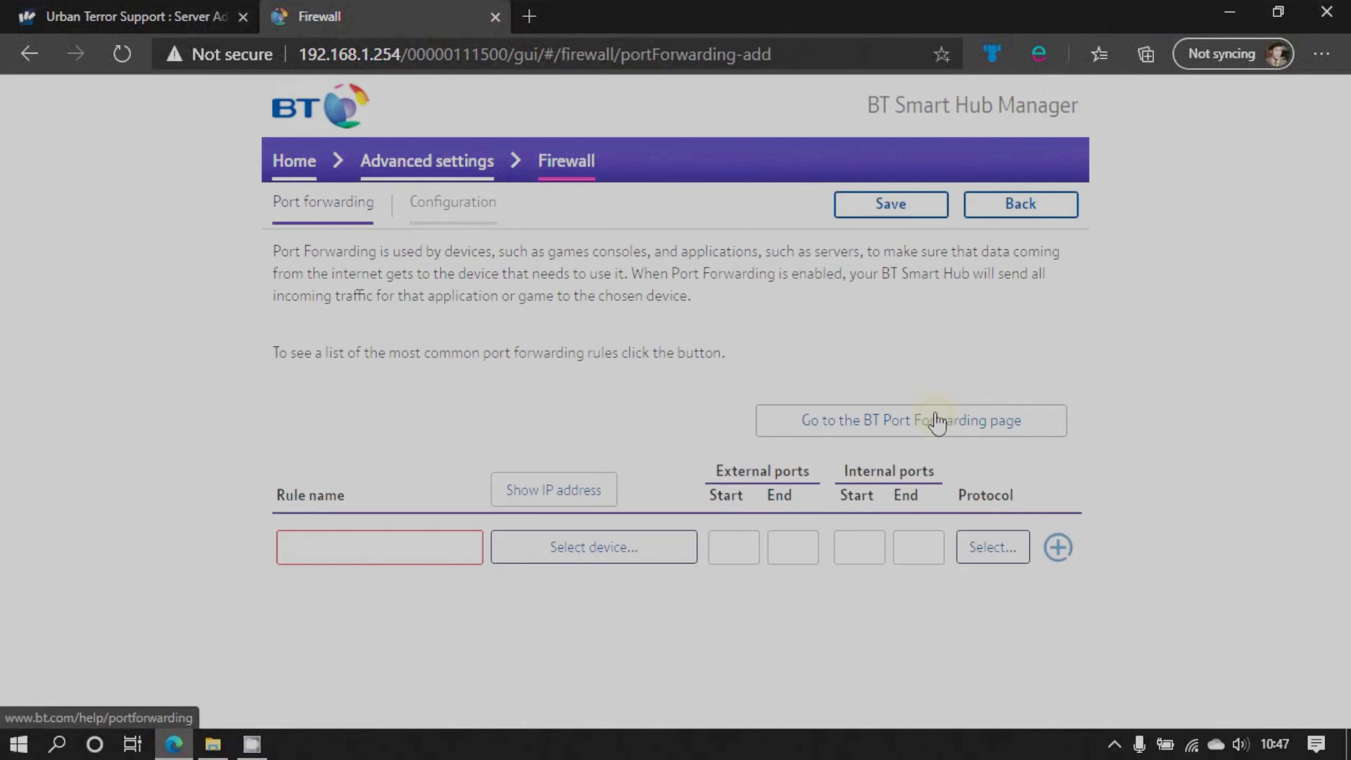
click(397, 549)
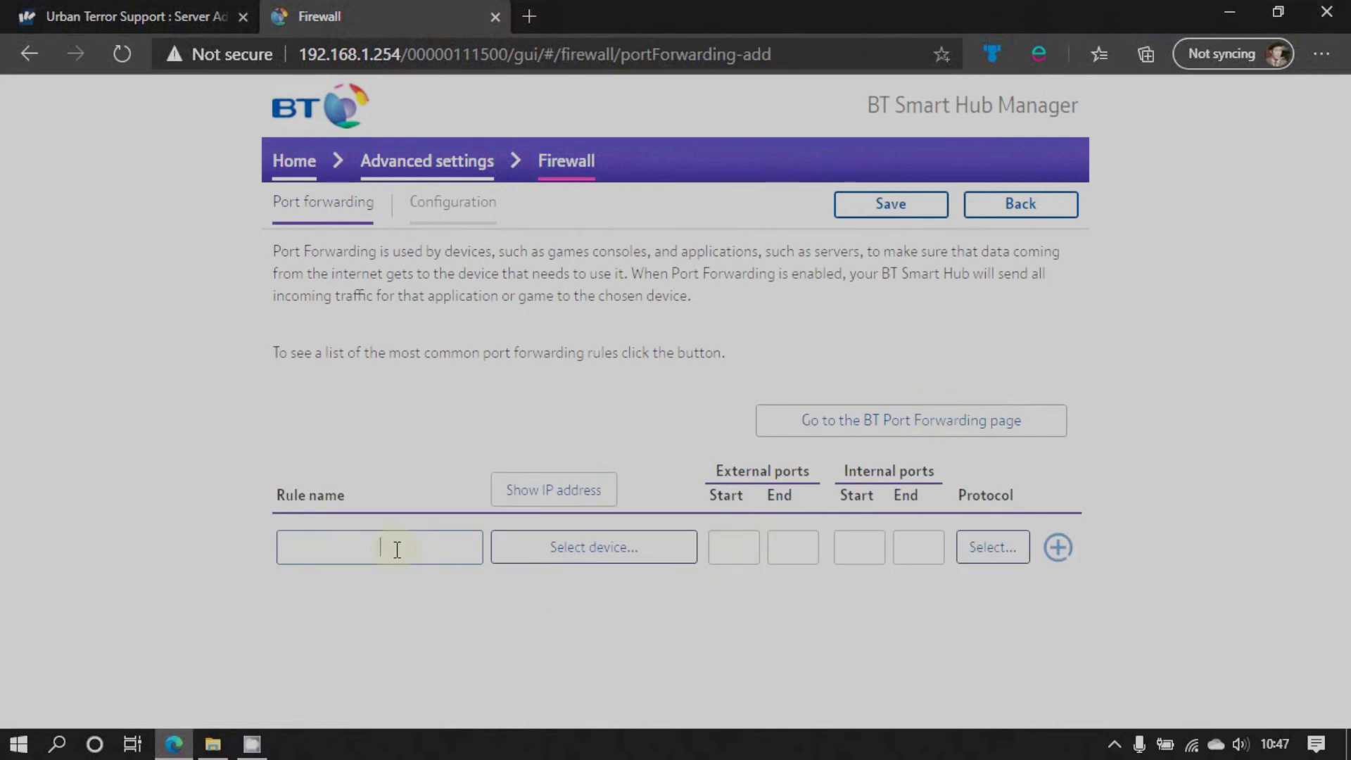
text(Urb)
text(_Se)
text(rver)
click(573, 547)
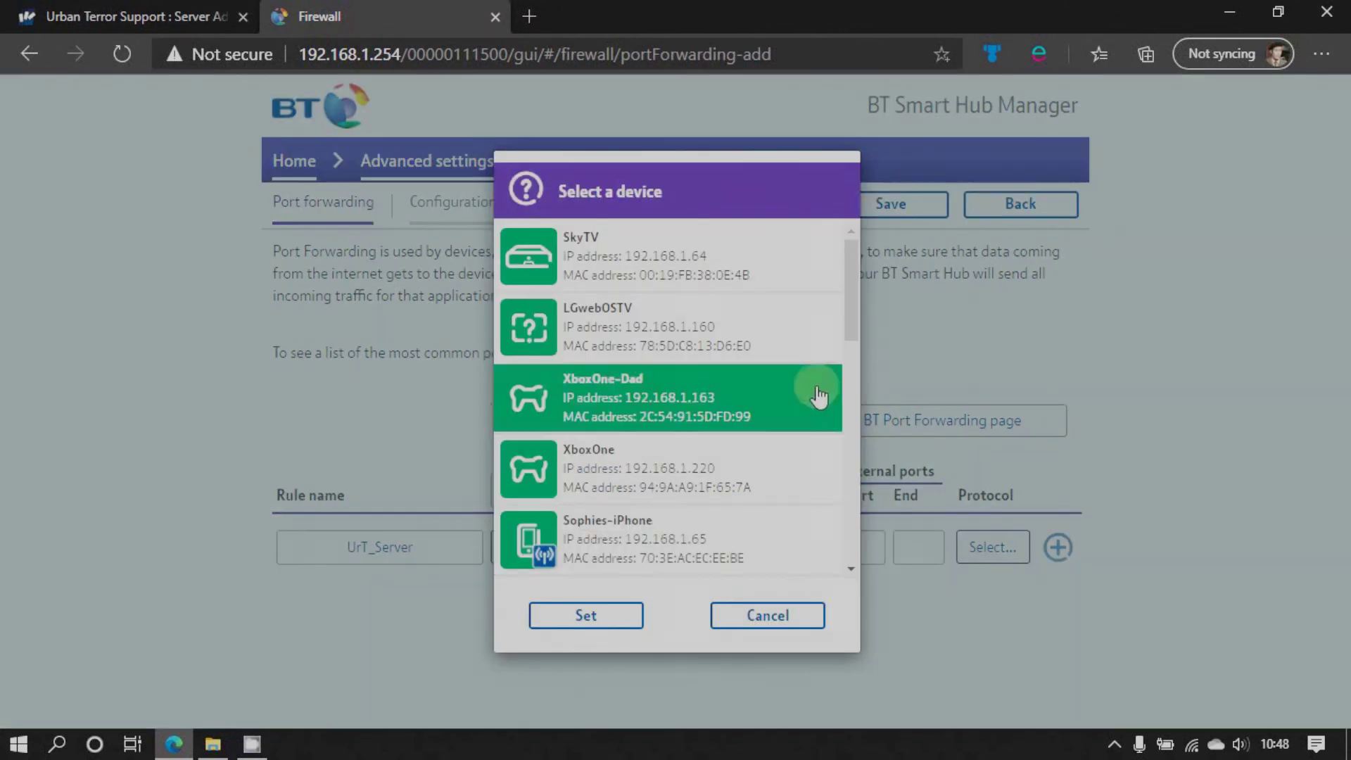
drag(853, 329, 845, 552)
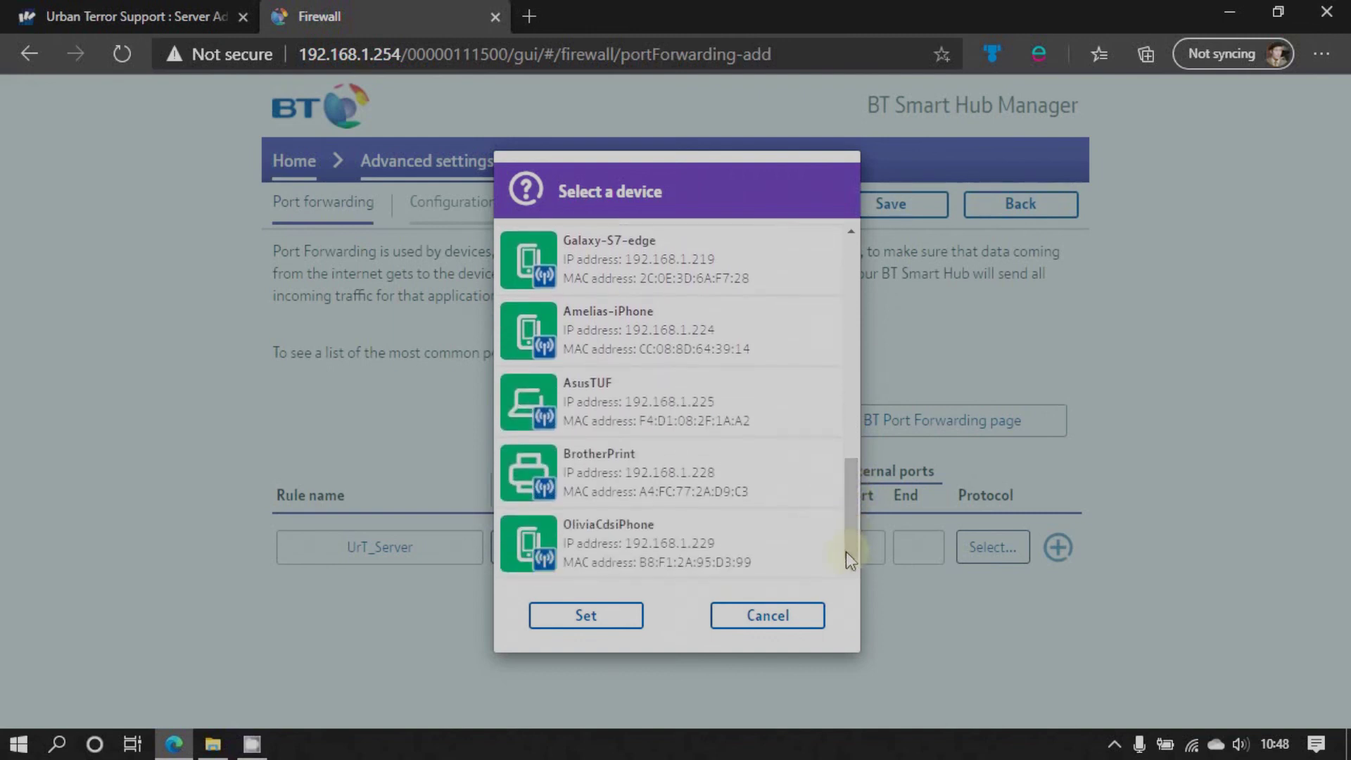
click(640, 419)
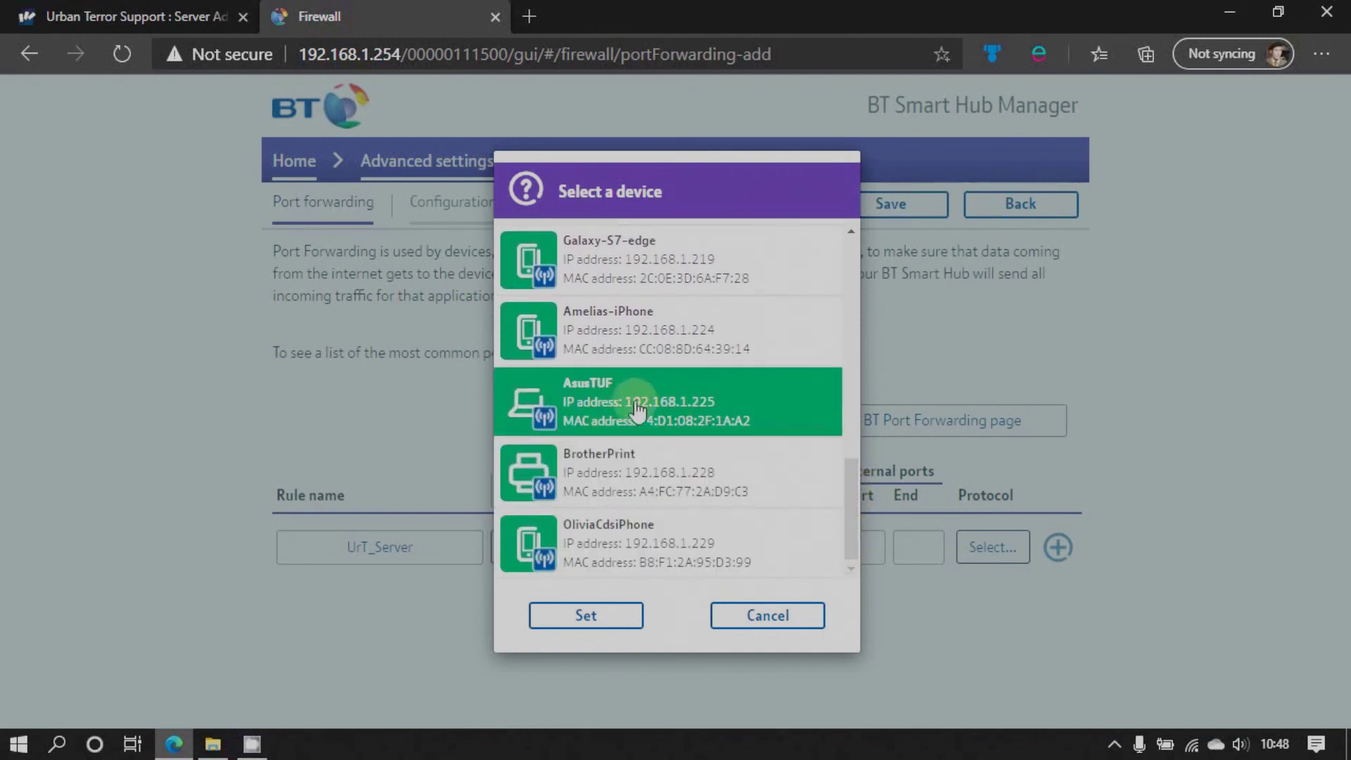
click(619, 617)
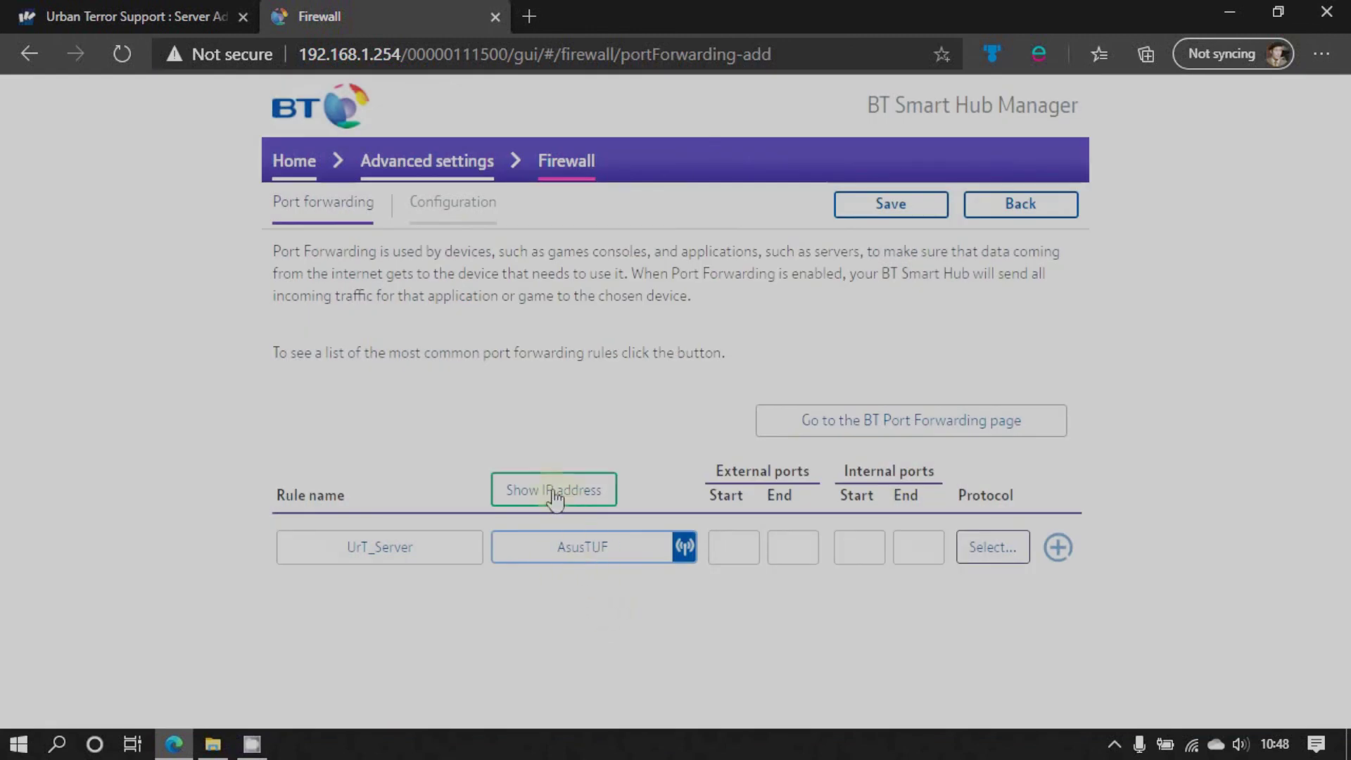
click(551, 491)
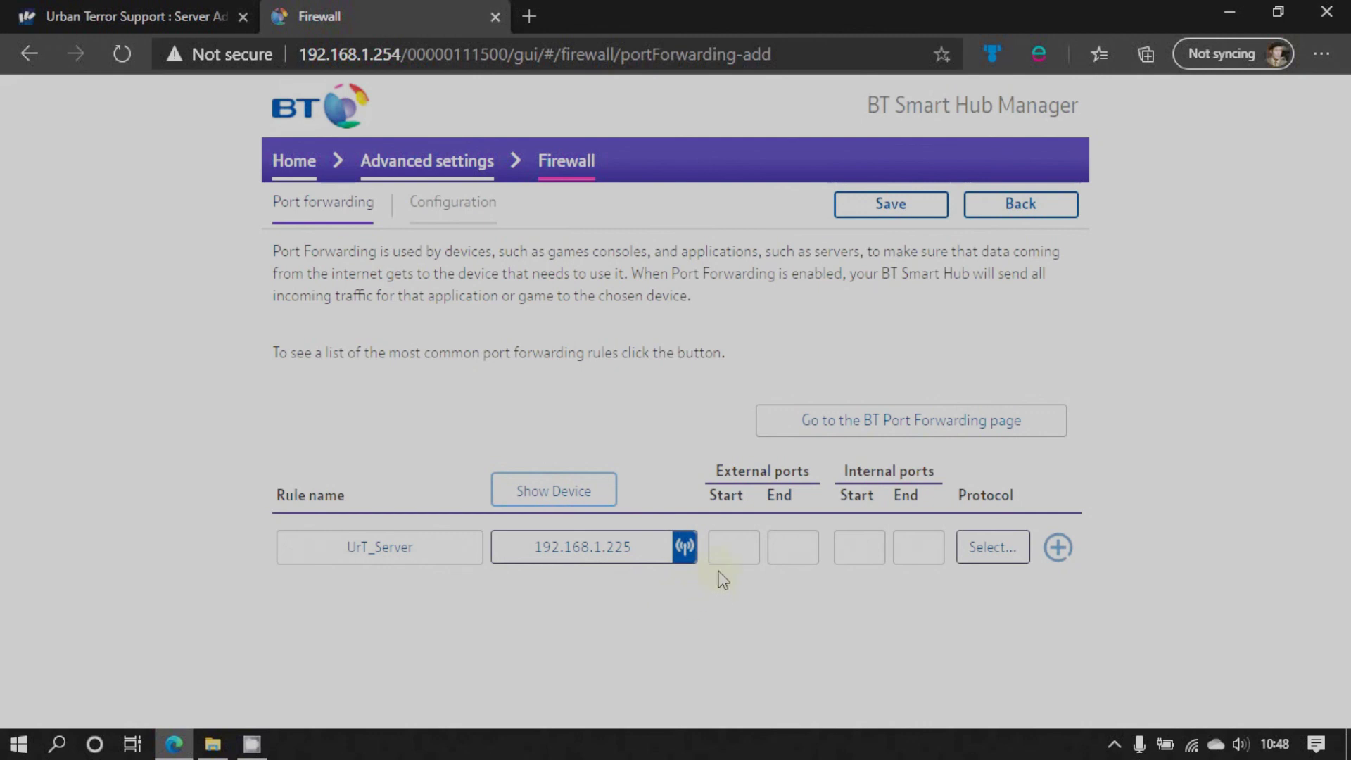
Enter ports 27960–27963 for both the external and internal ranges
click(734, 546)
text(279)
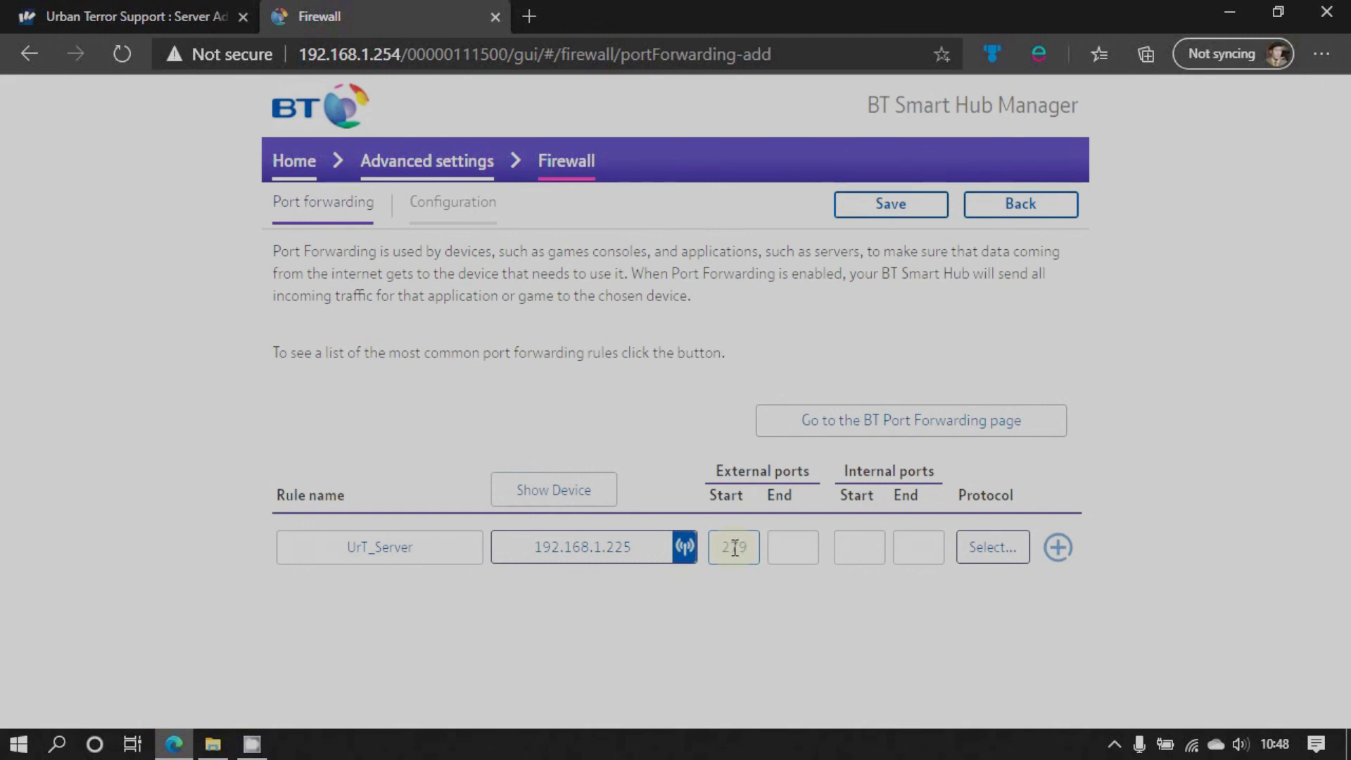
text(60)
click(796, 547)
text(279)
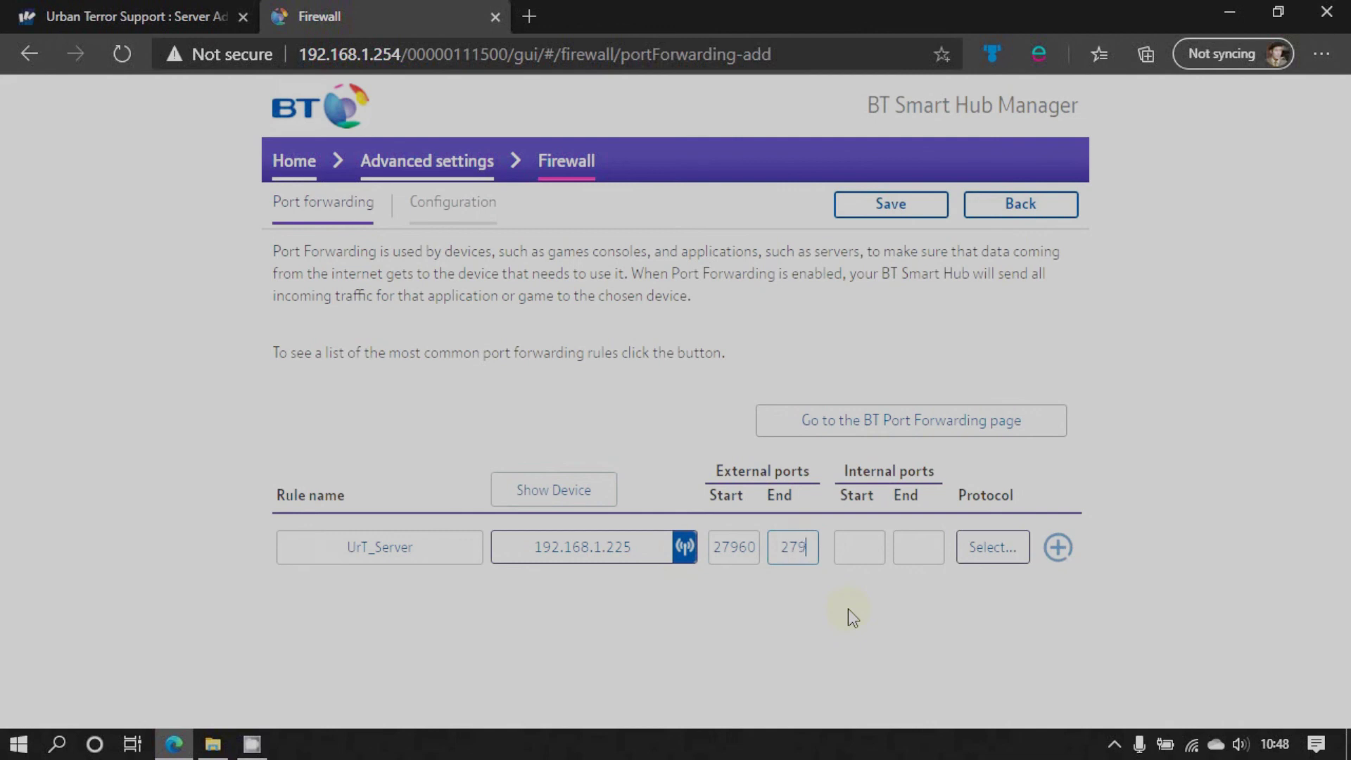
text(63)
click(857, 549)
text(2)
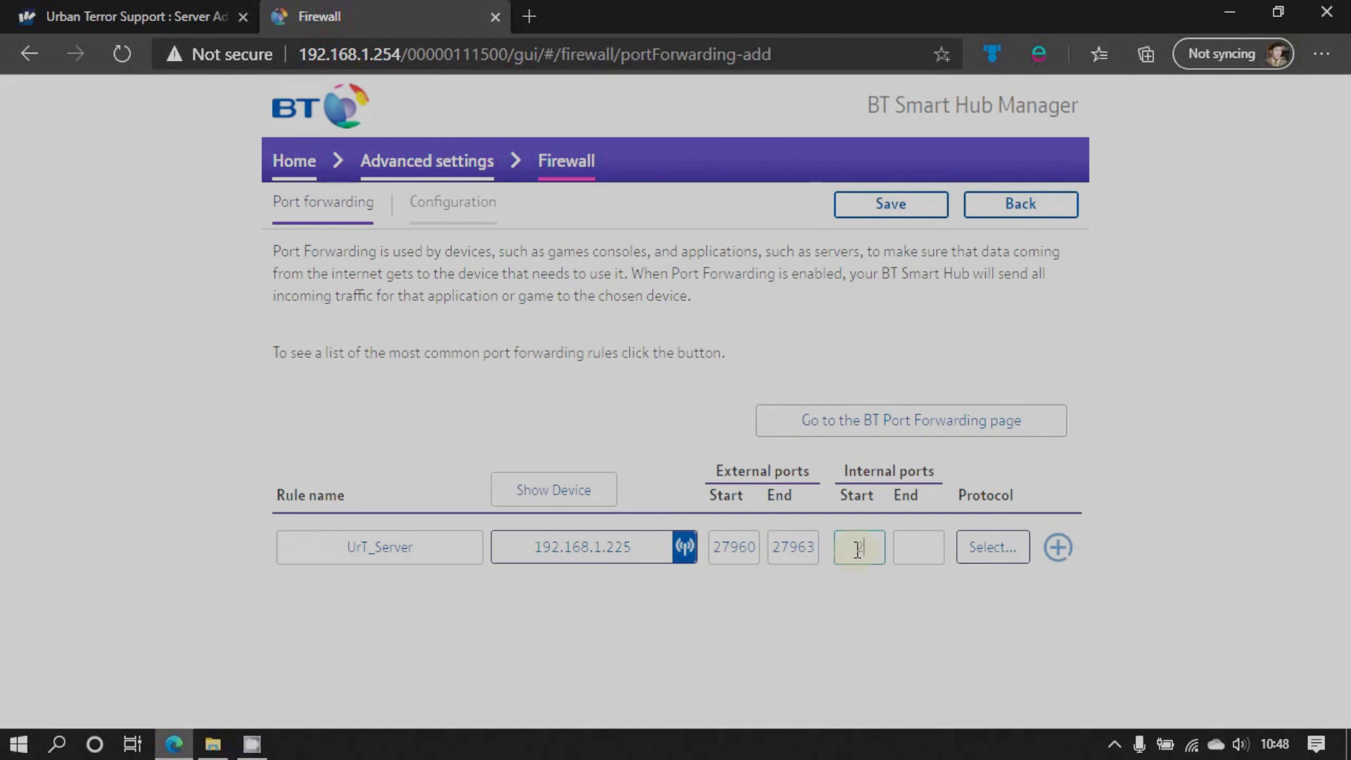
text(7960)
click(916, 549)
text(27961)
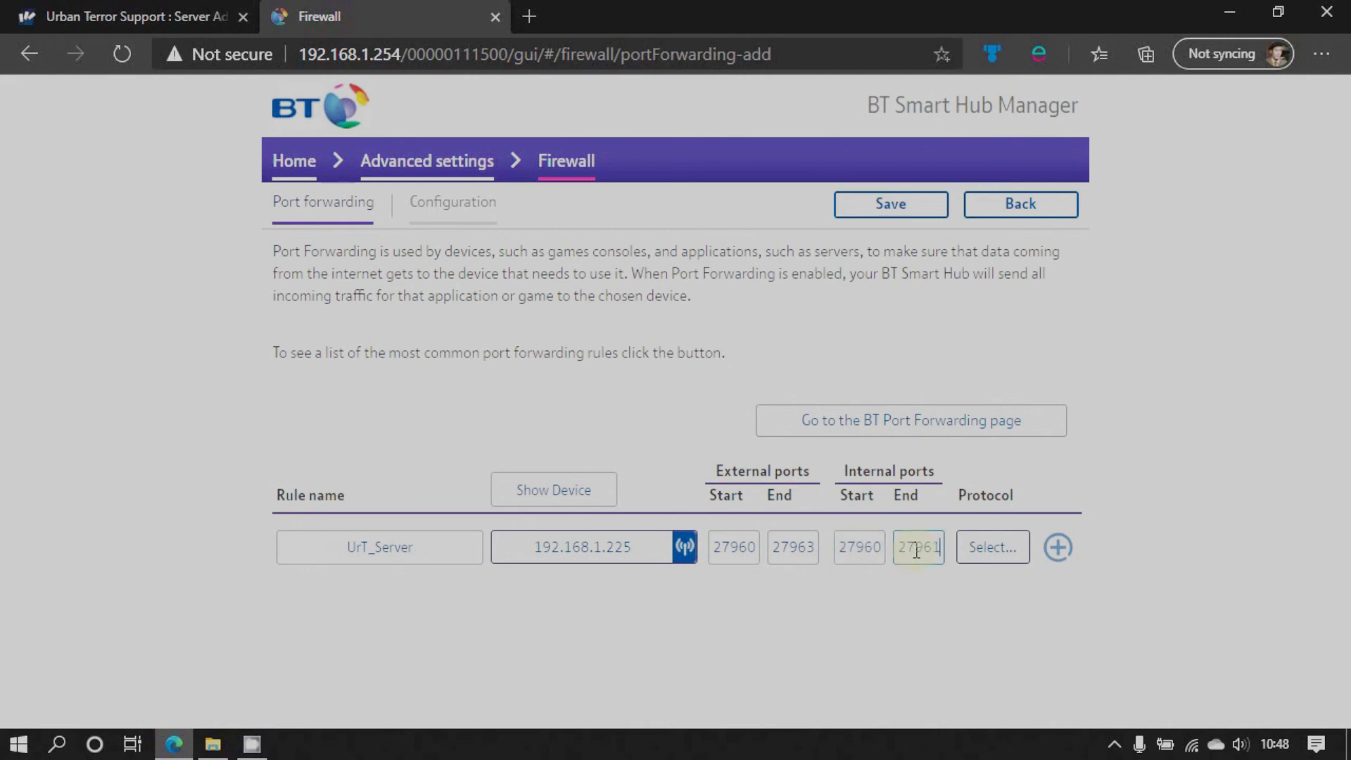
key(BackSpace)
text(3)
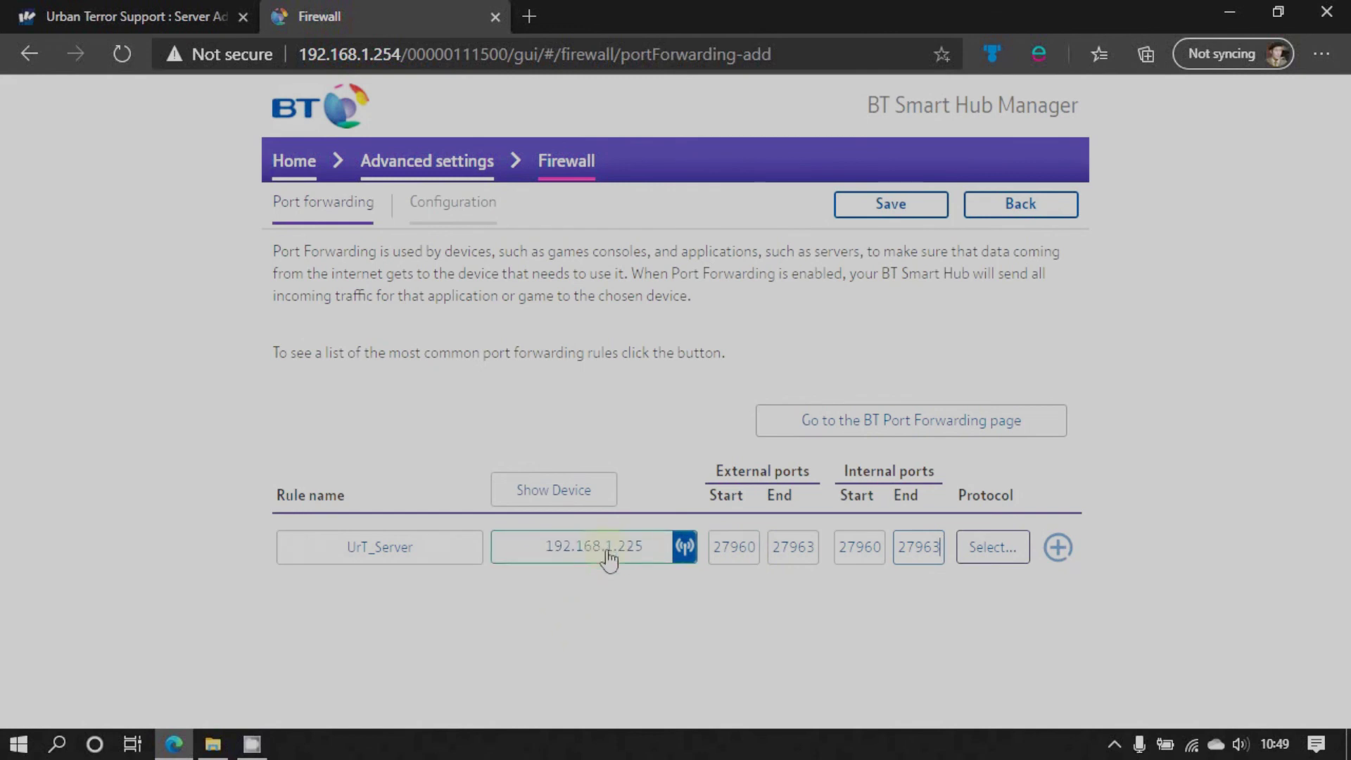
click(654, 563)
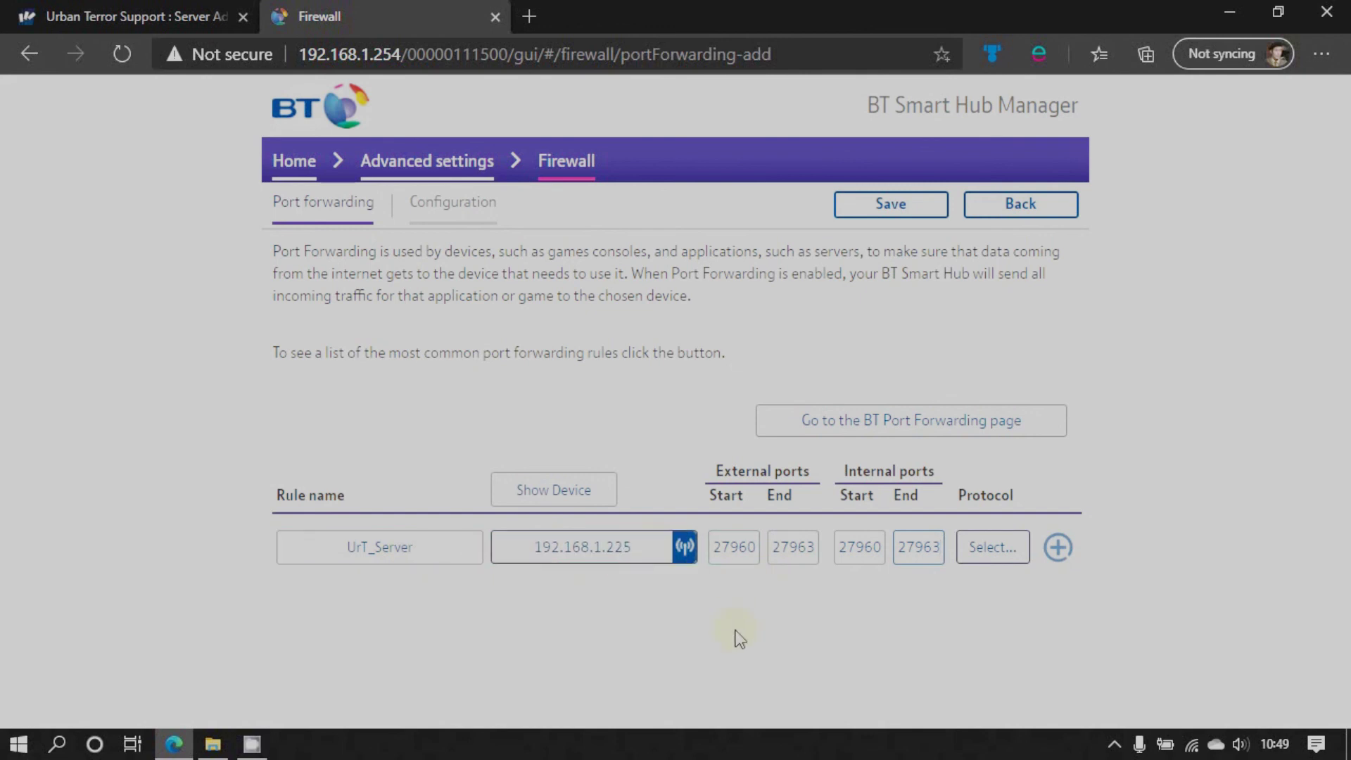
Set the rule's protocol to TCP/UDP and save it
click(996, 549)
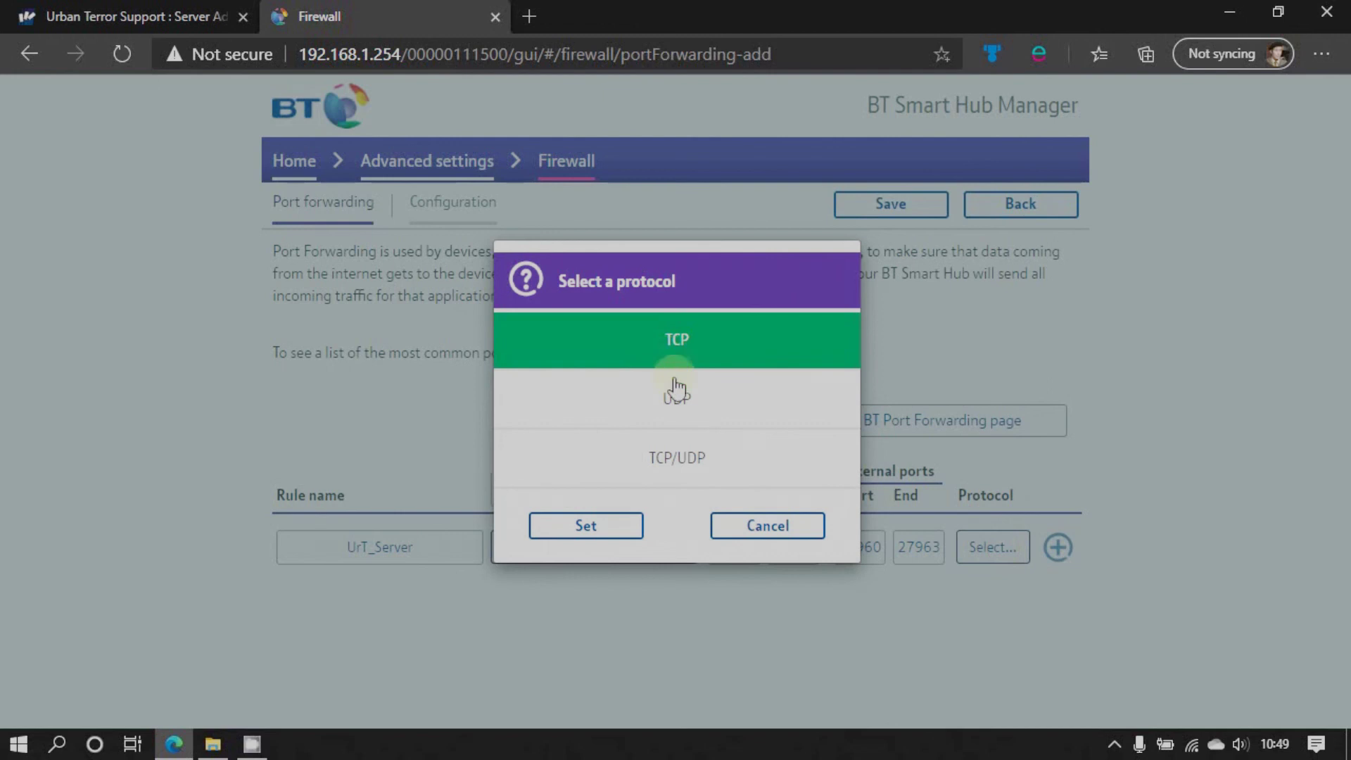
click(677, 458)
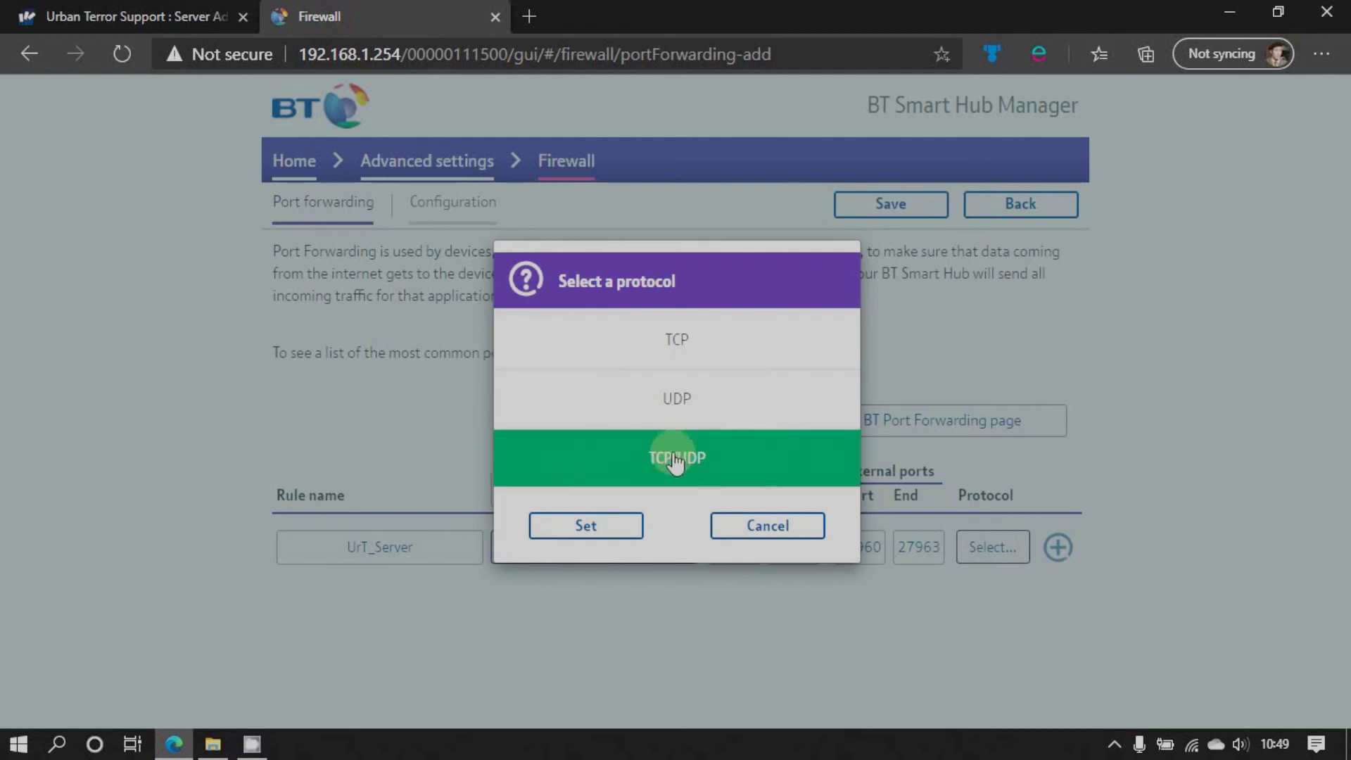
click(595, 533)
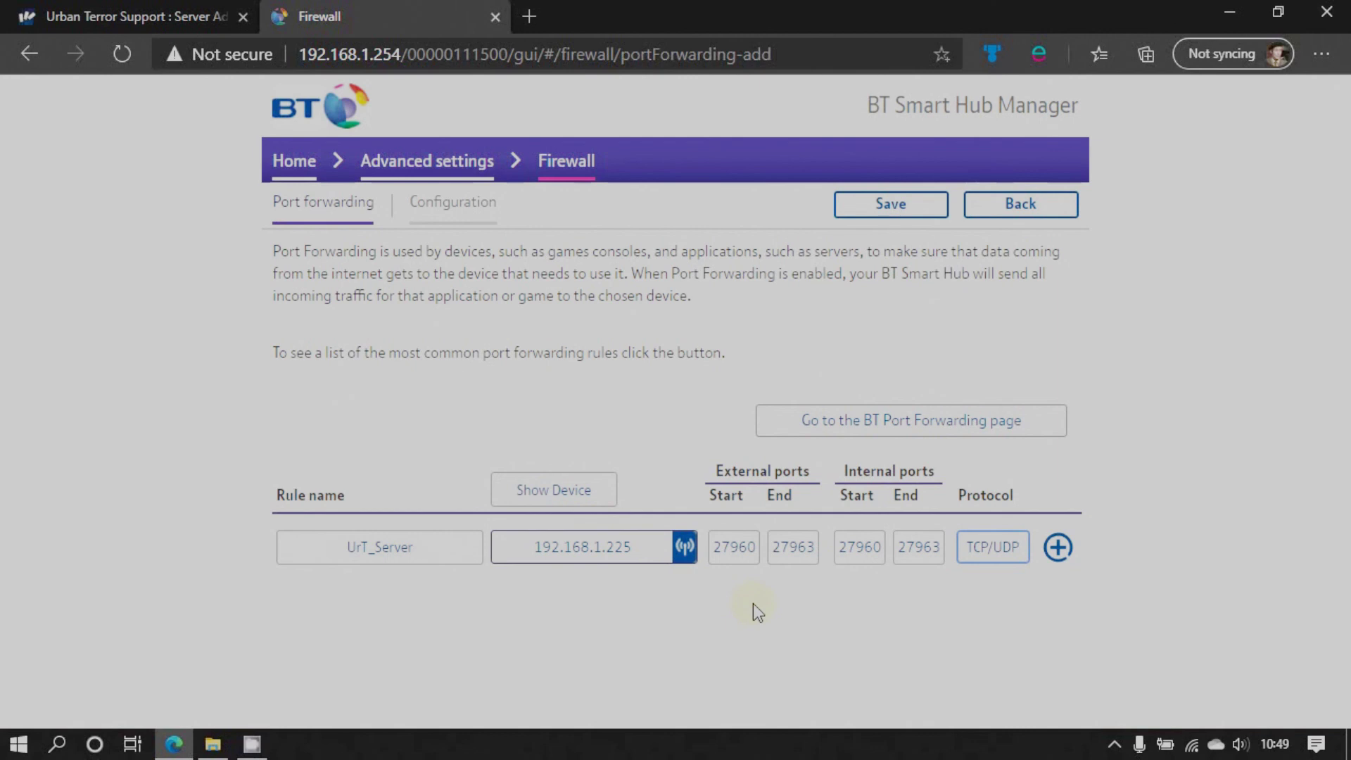
click(897, 210)
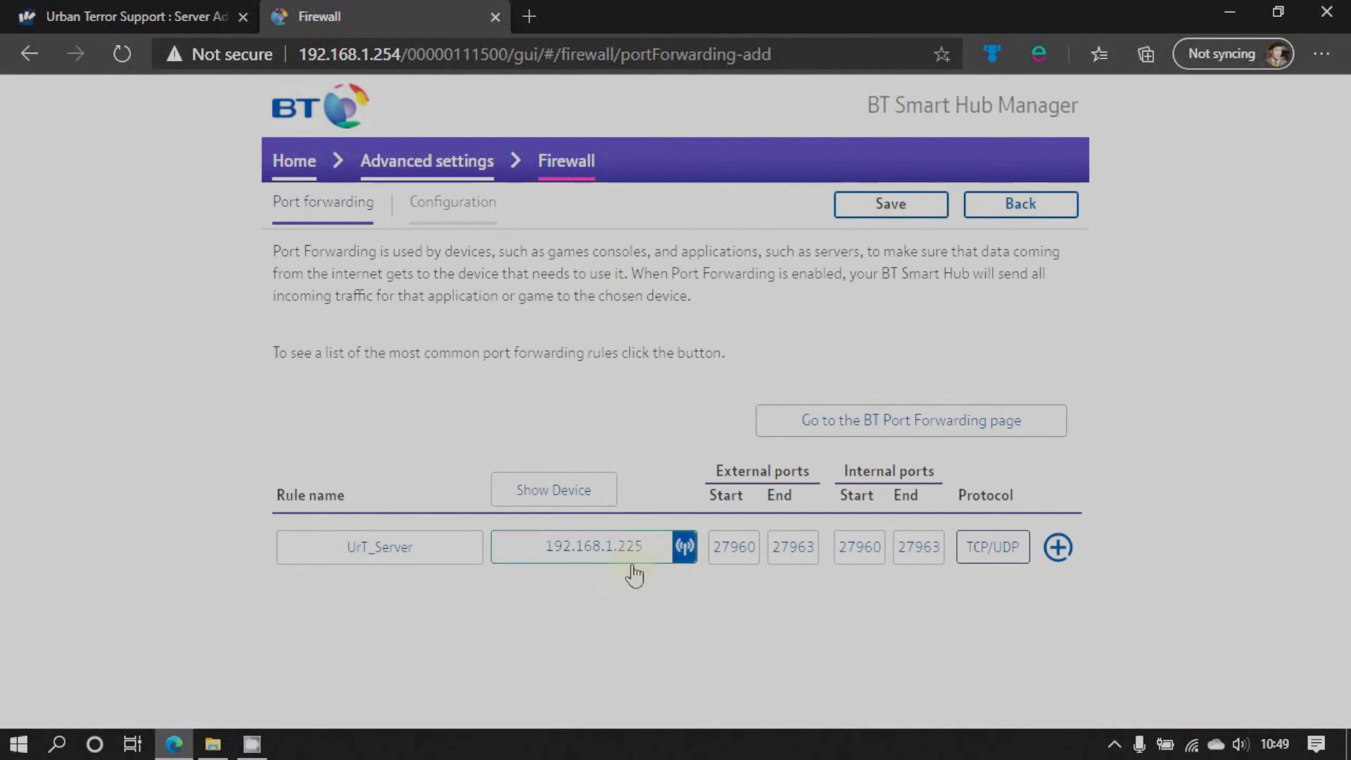
Confirm net_port 27960 in the Windows Server Install guide, then return to the rule form
click(175, 746)
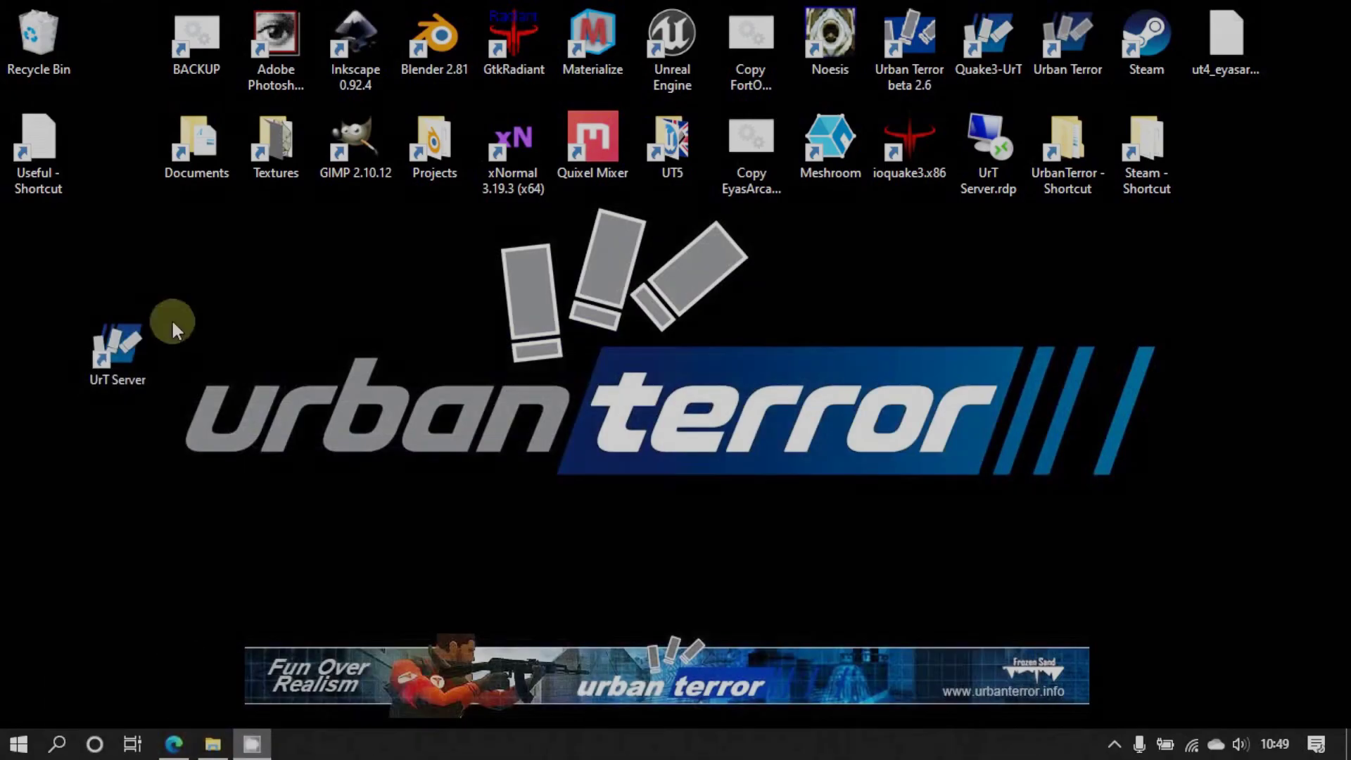
click(176, 744)
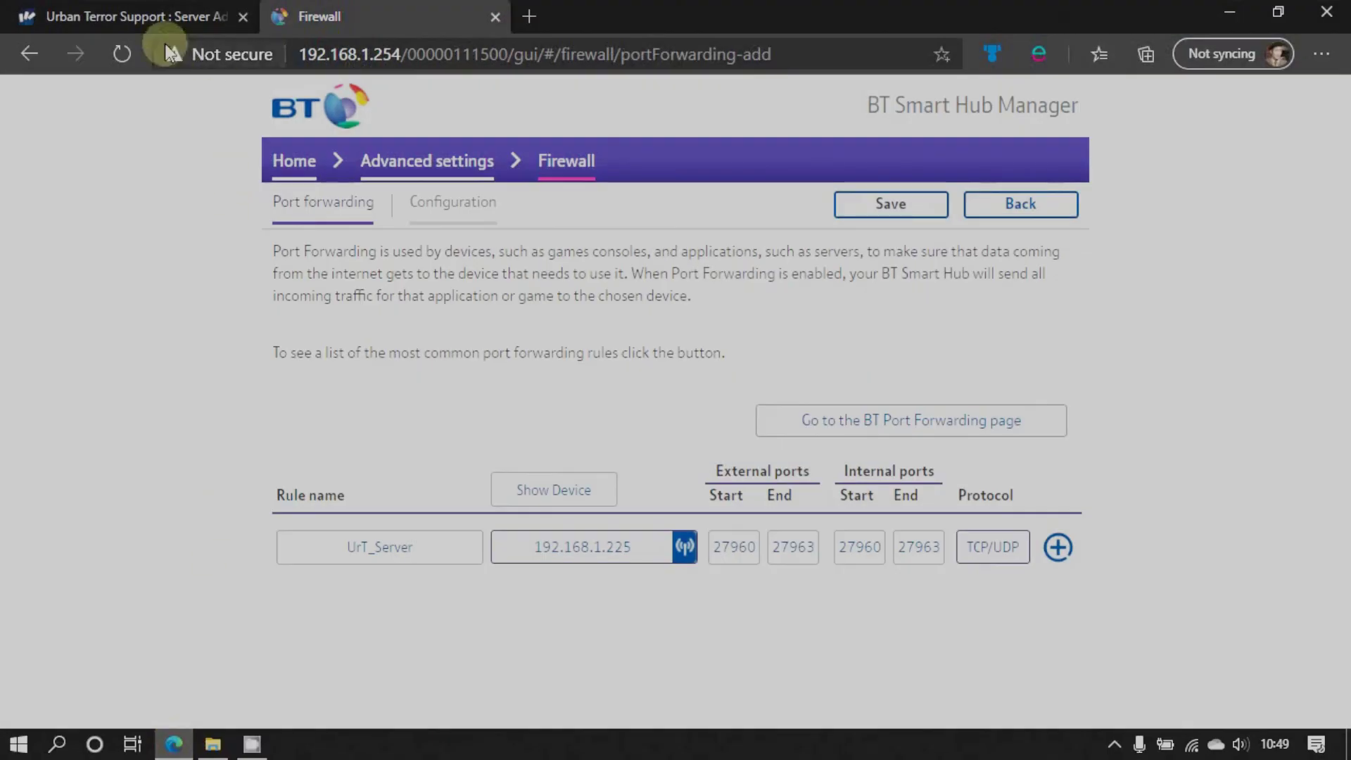
click(186, 16)
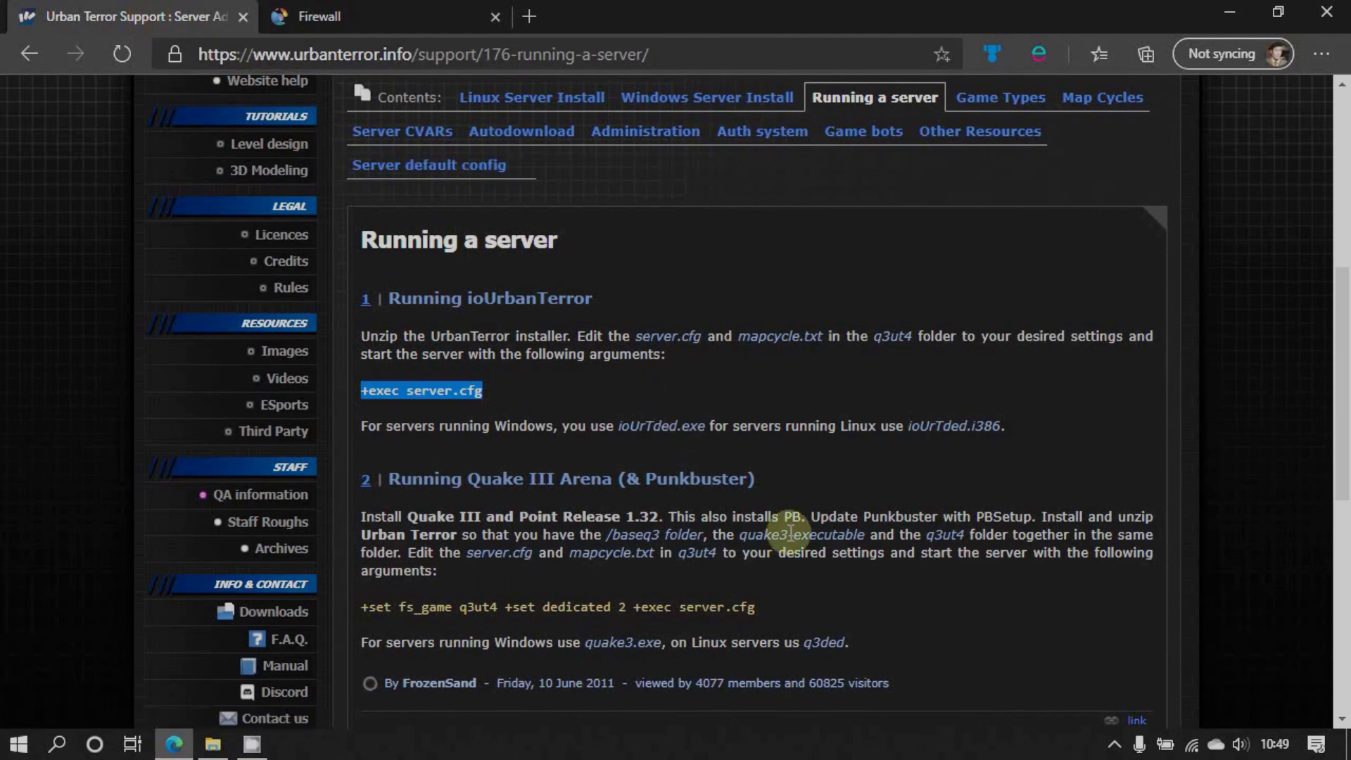
scroll(789, 533, down, 4)
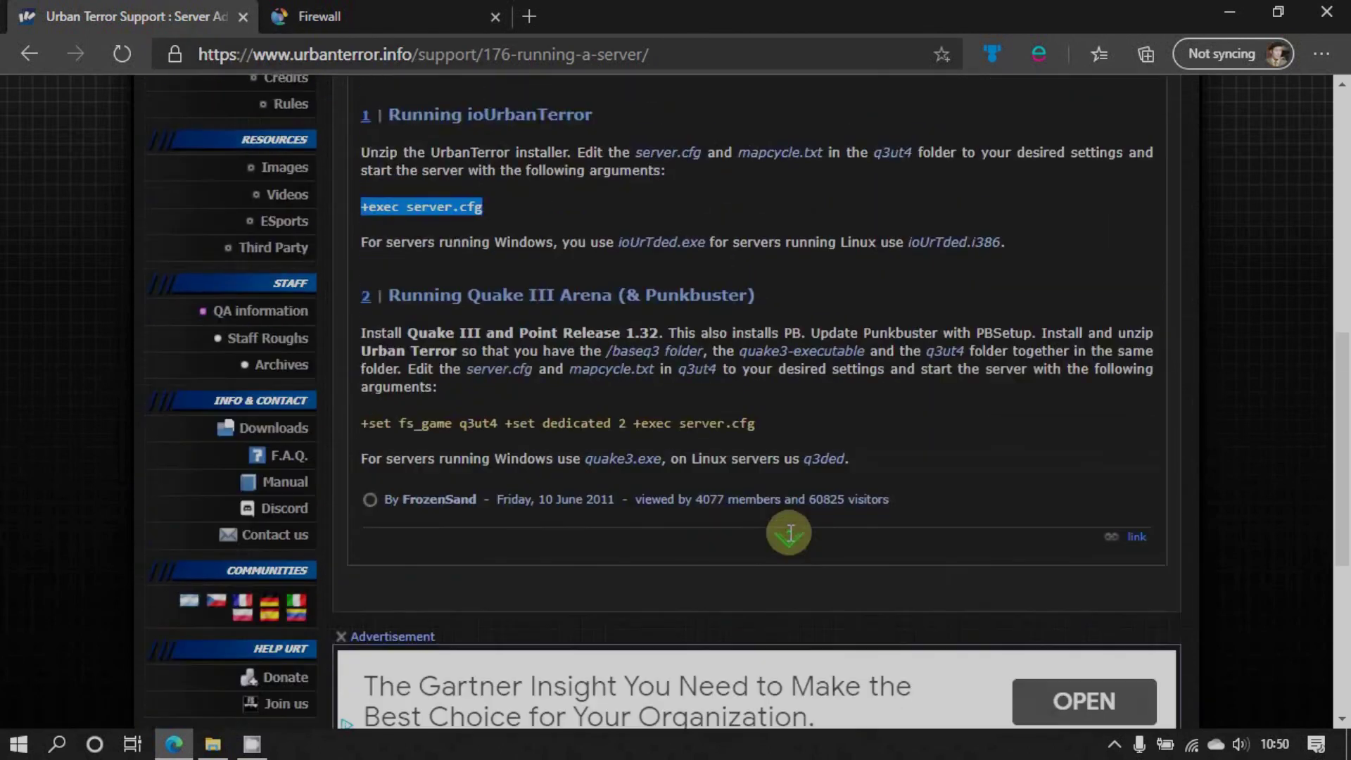
scroll(789, 533, up, 7)
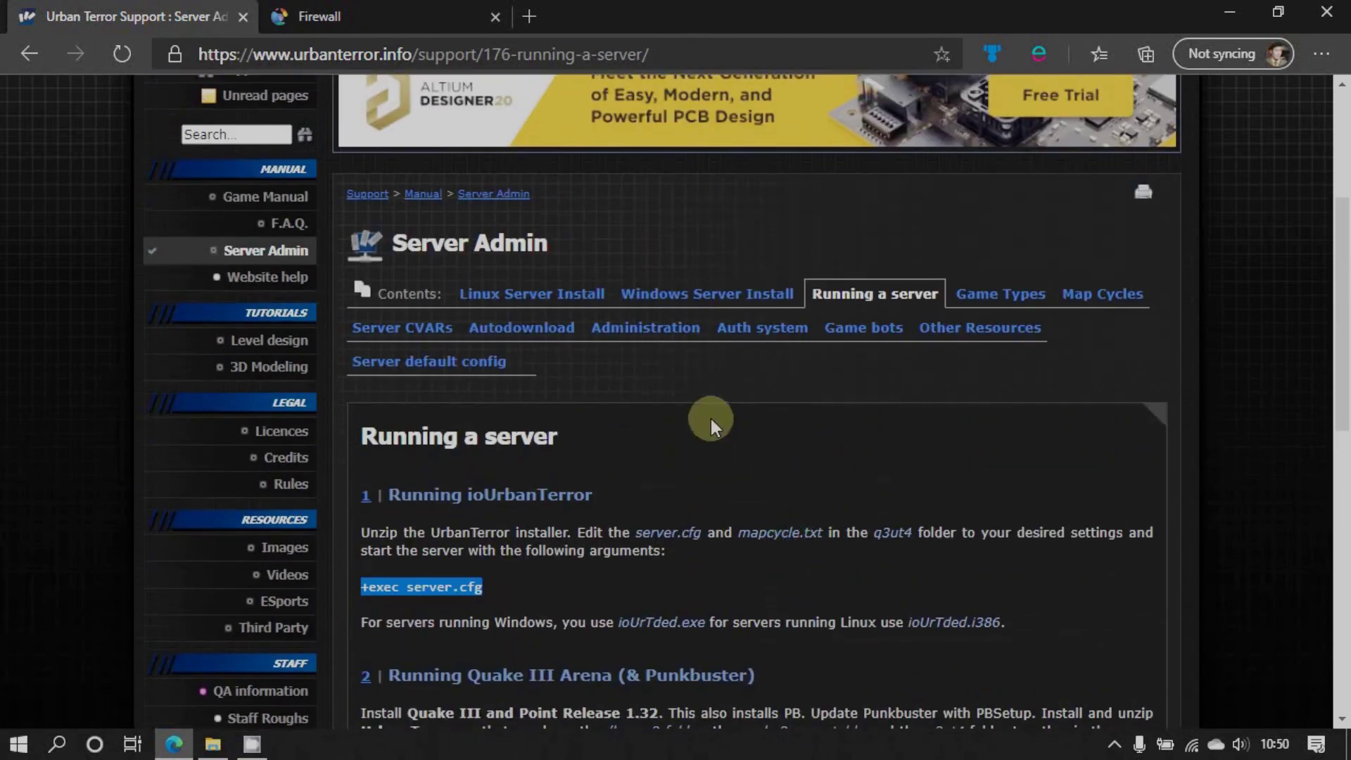
click(704, 294)
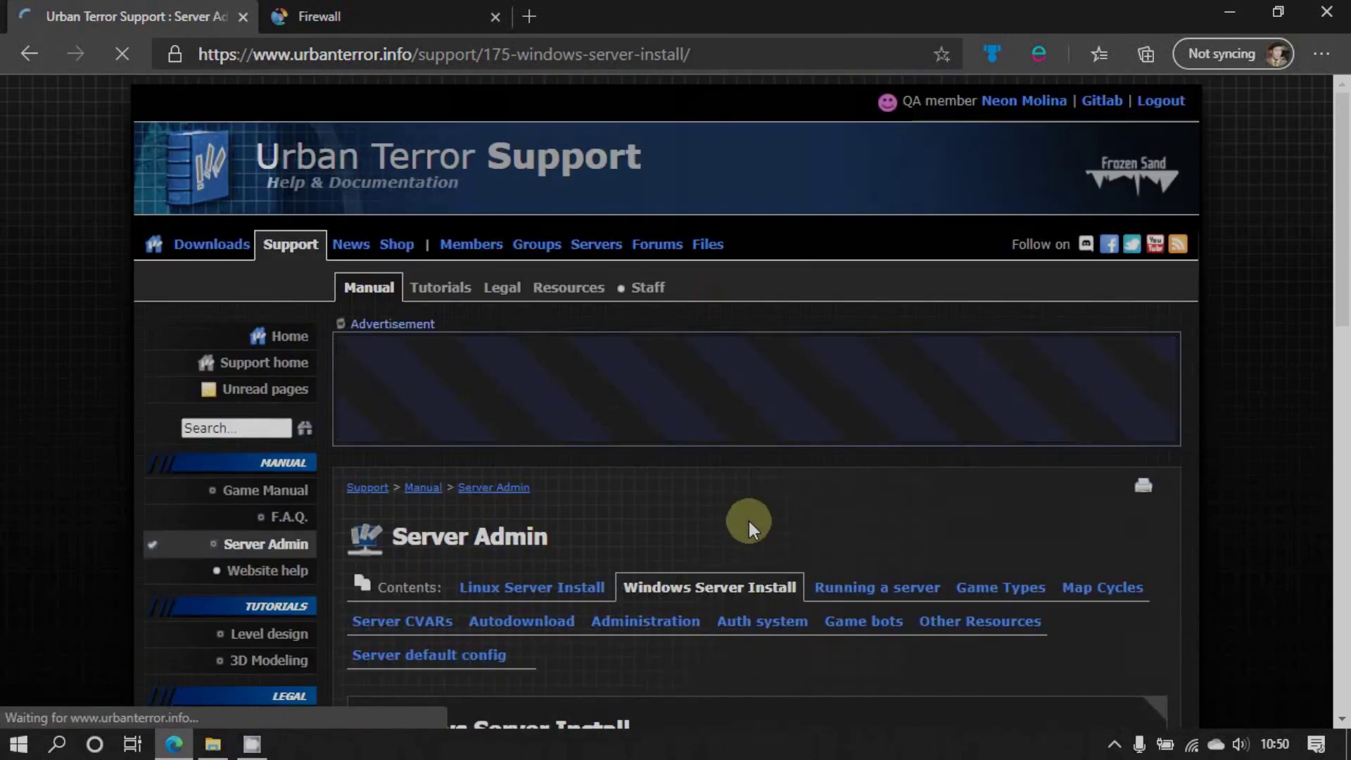
scroll(749, 520, down, 7)
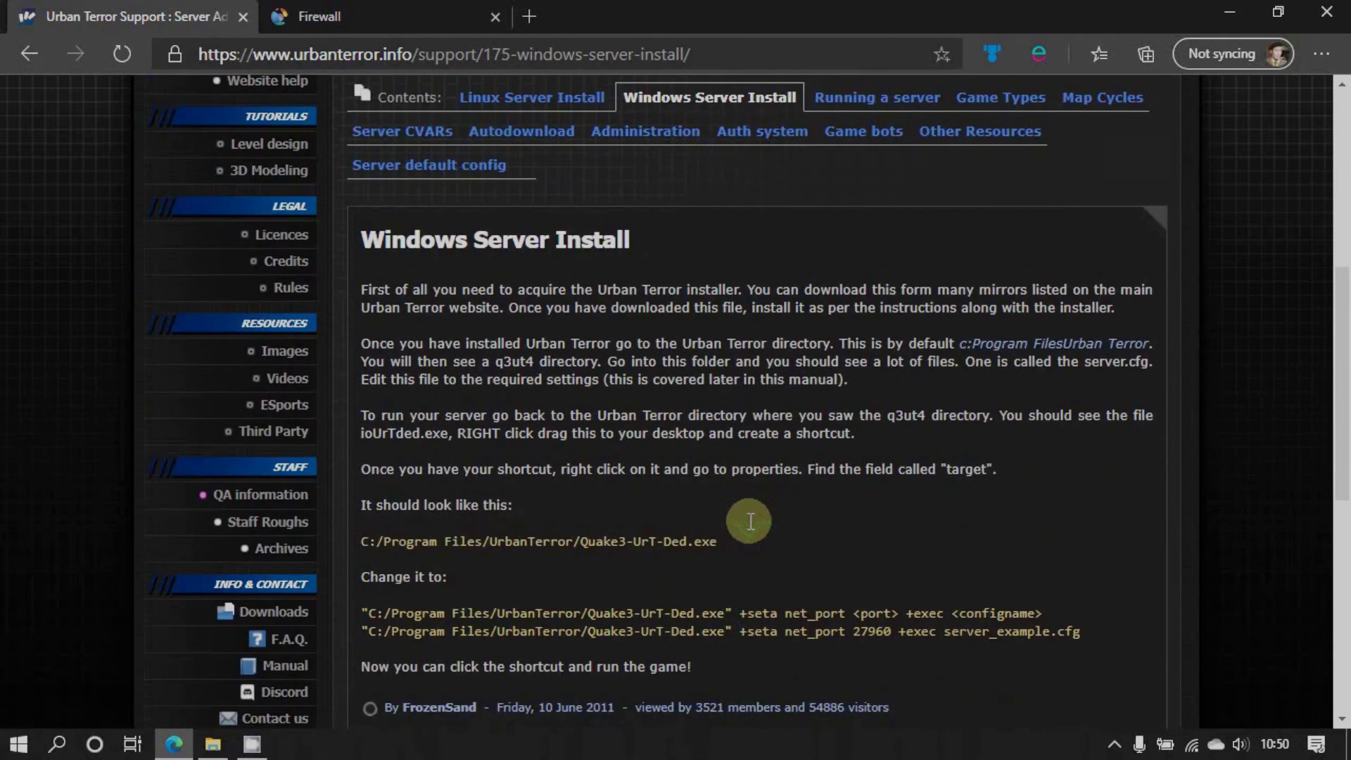
scroll(771, 518, down, 3)
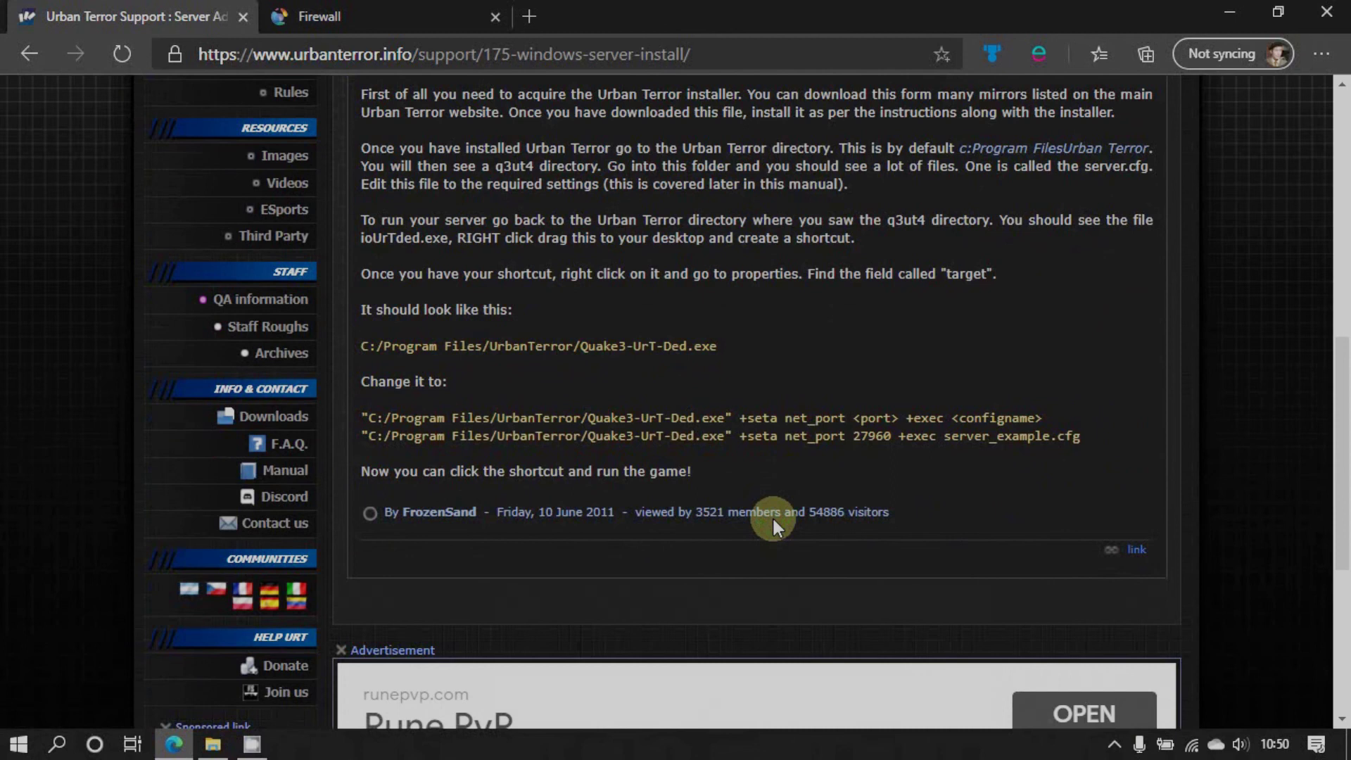
scroll(771, 516, up, 1)
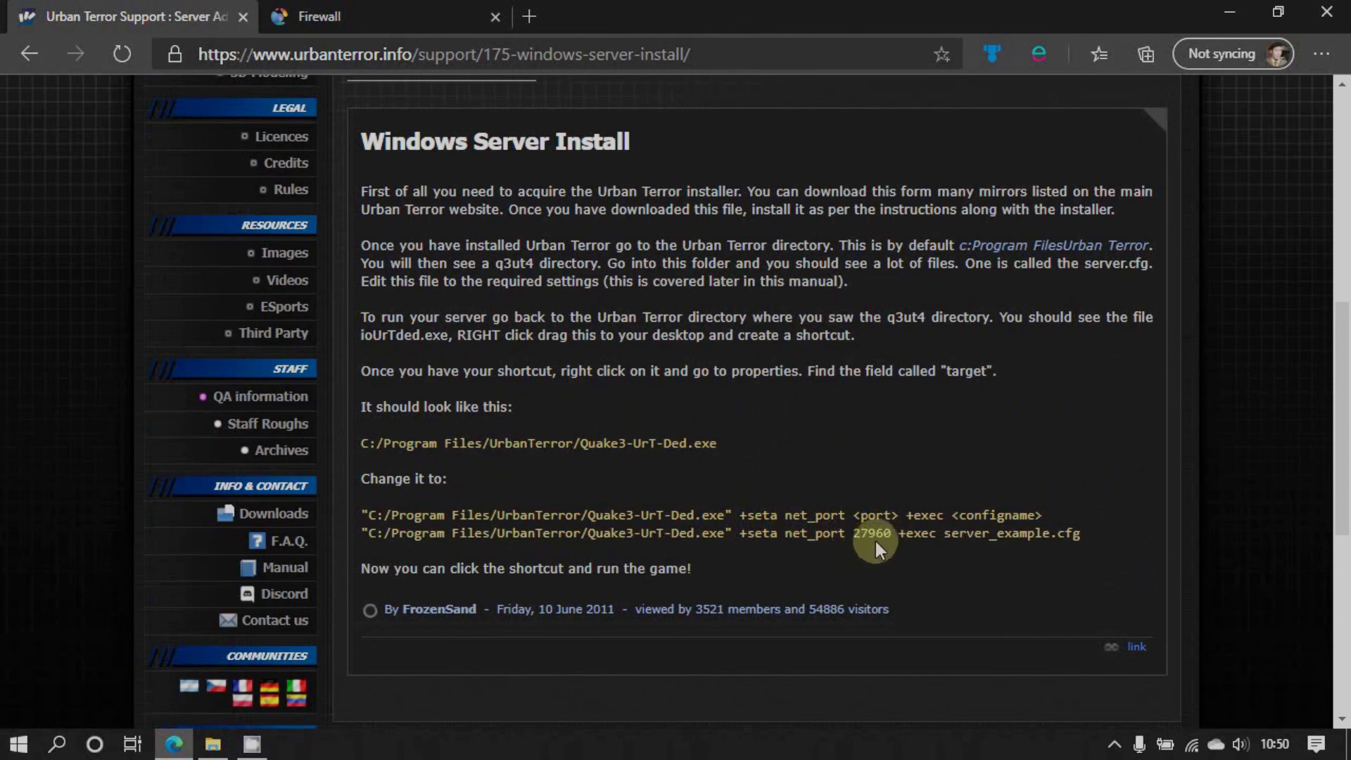
click(313, 17)
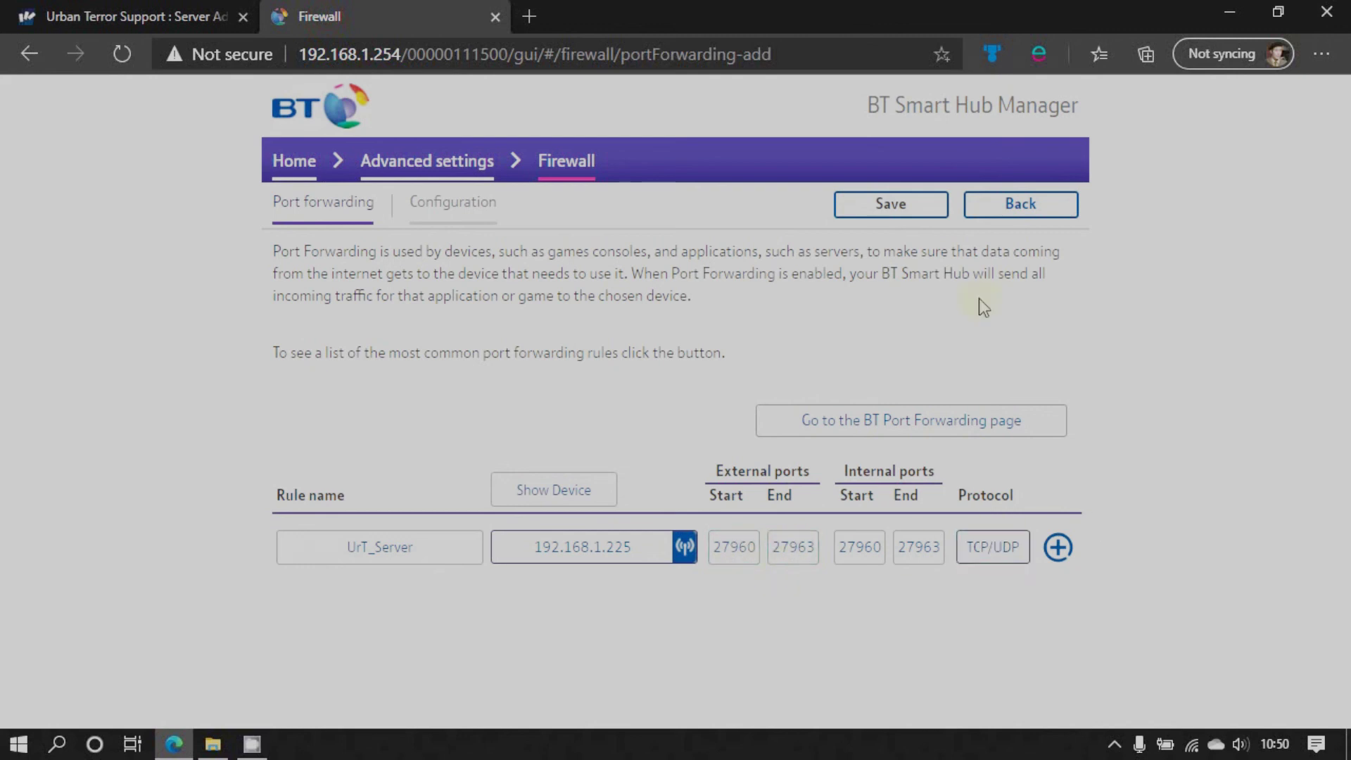
Abandon the unfinished rule and go back through Advanced settings to the port forwarding list
click(1003, 219)
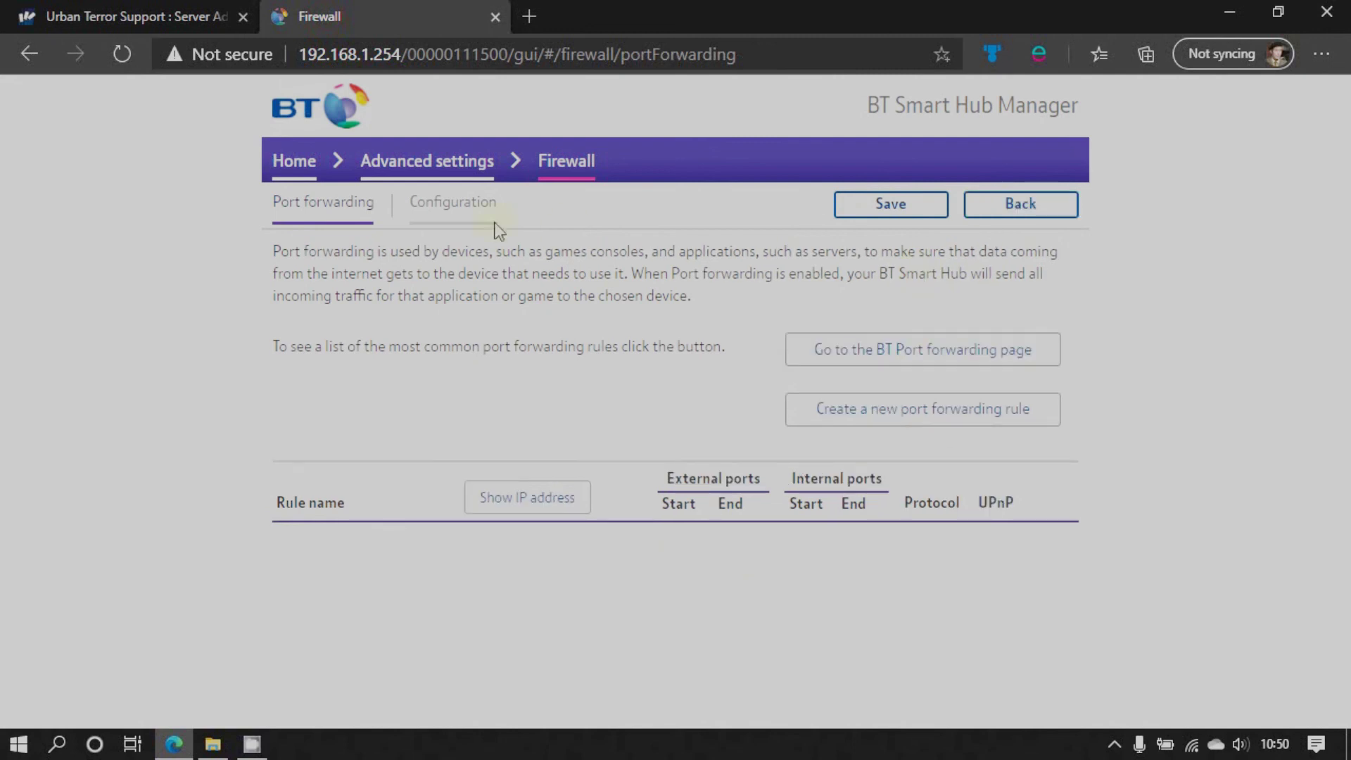
click(444, 209)
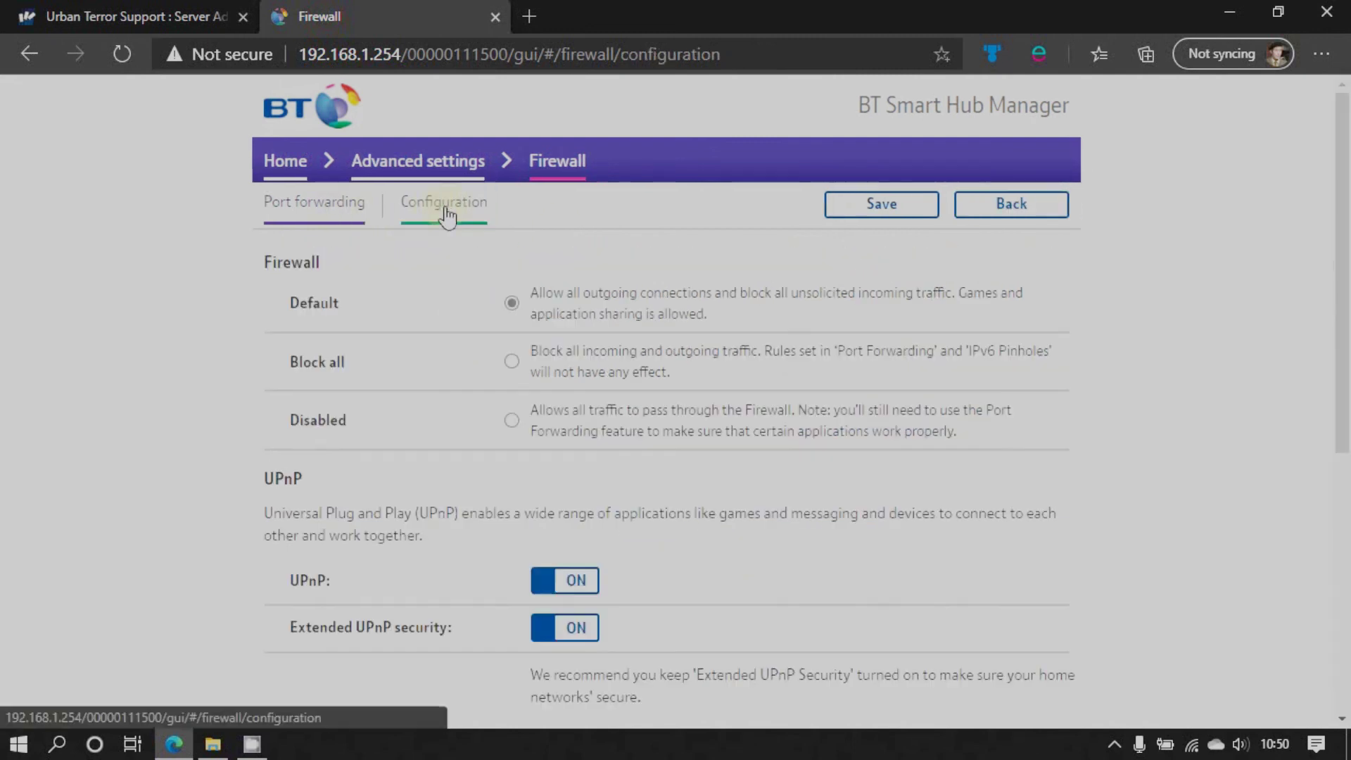
scroll(639, 366, down, 6)
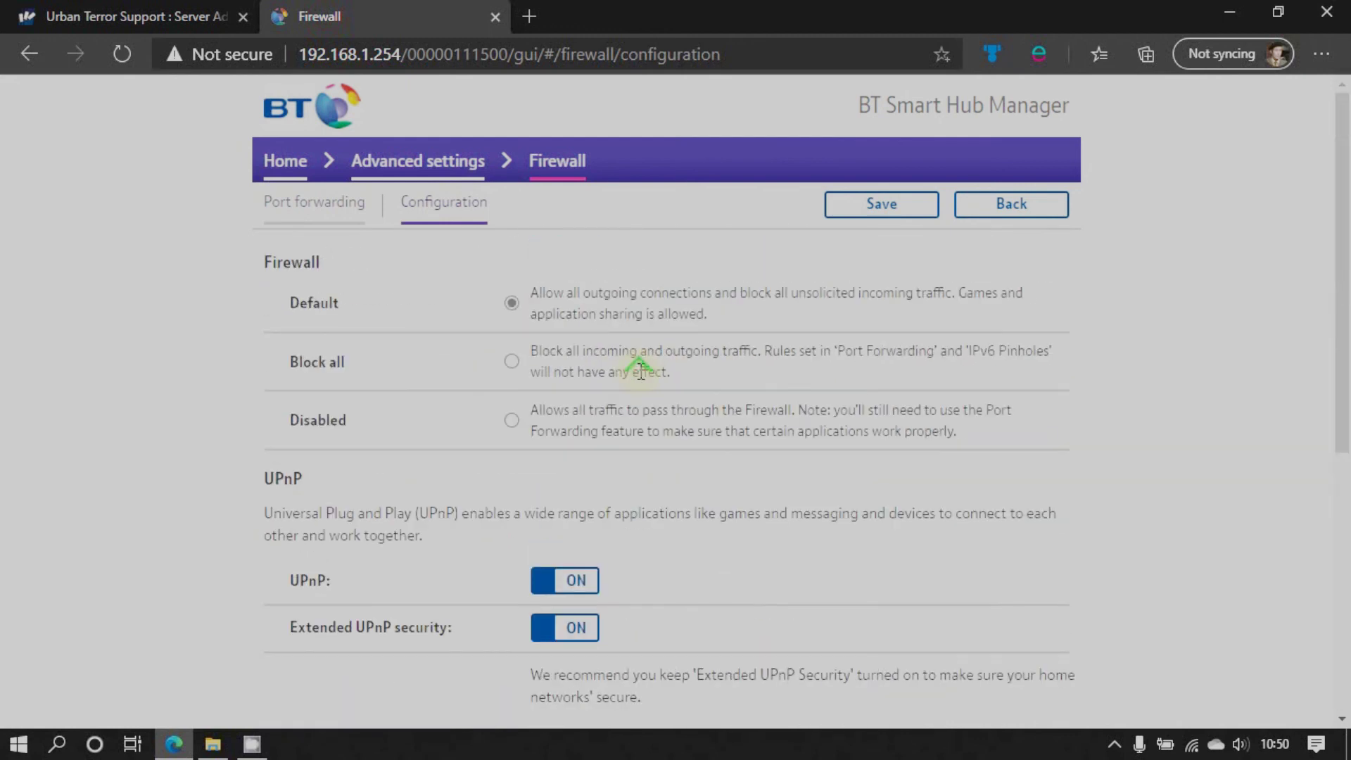
click(415, 166)
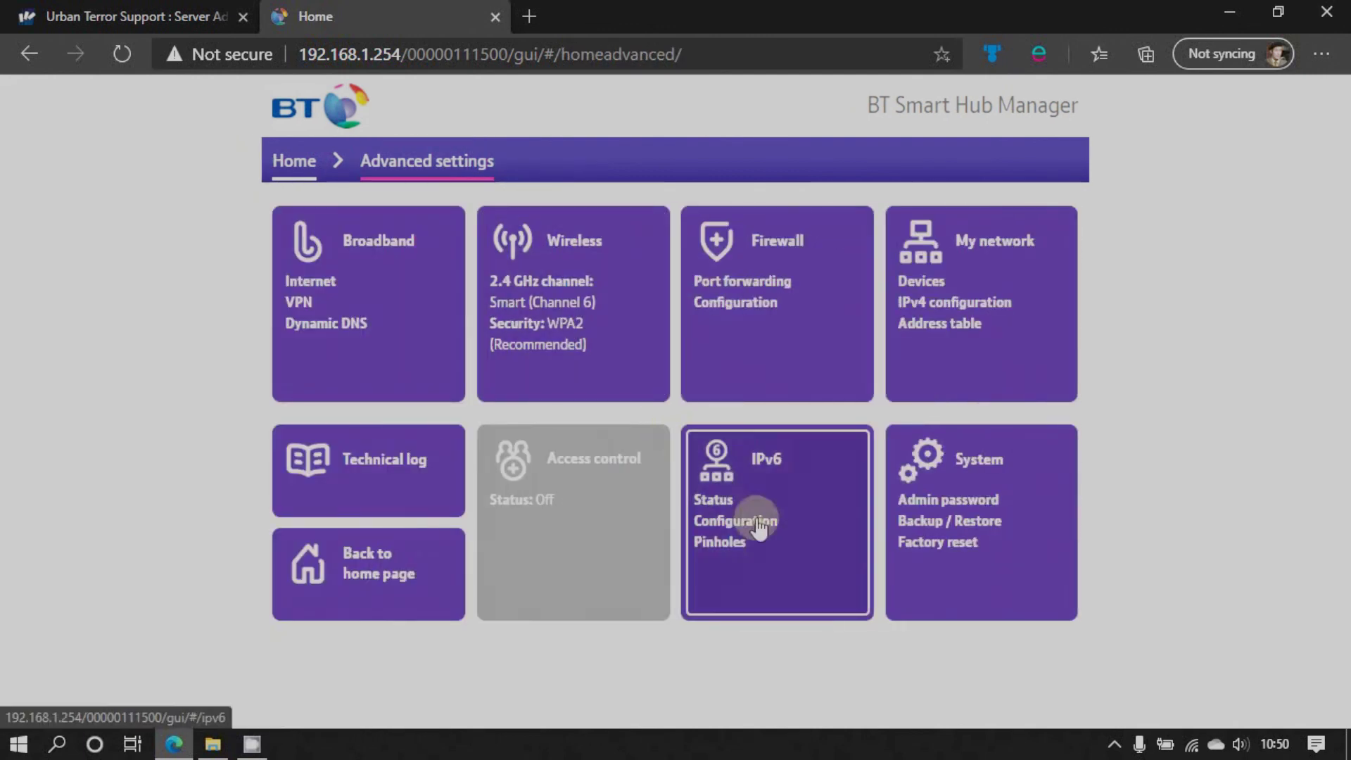
click(747, 302)
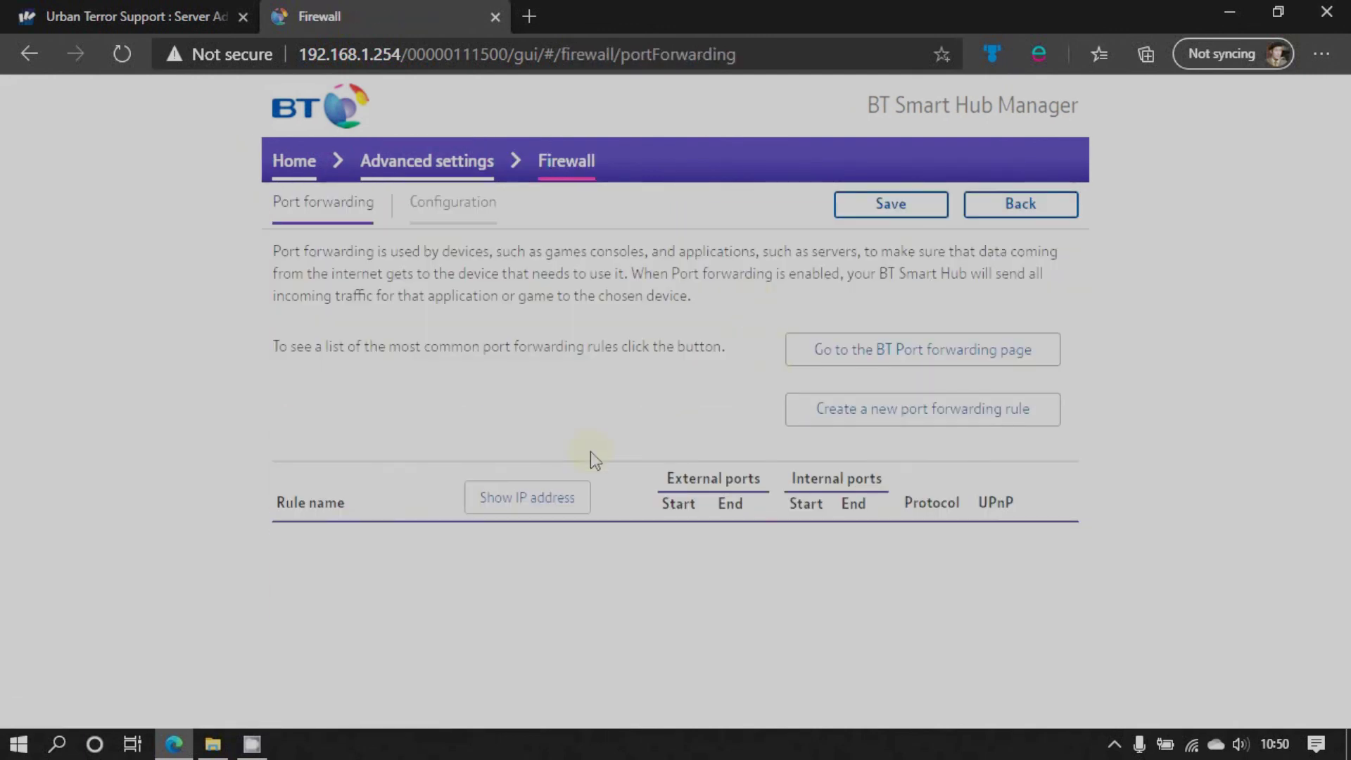
Start a new port forwarding rule named UrTServer targeting the AsusTUF device
click(859, 415)
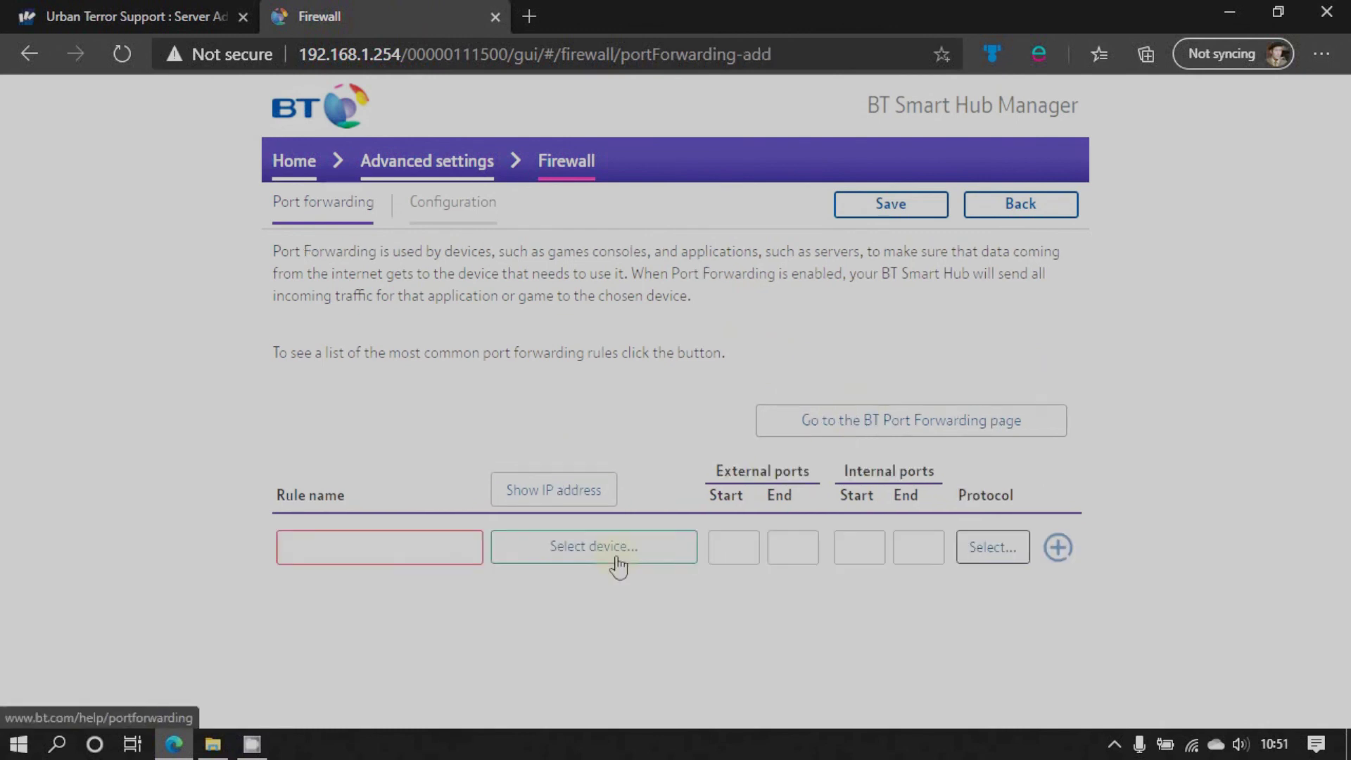
click(382, 553)
text(UrTServer)
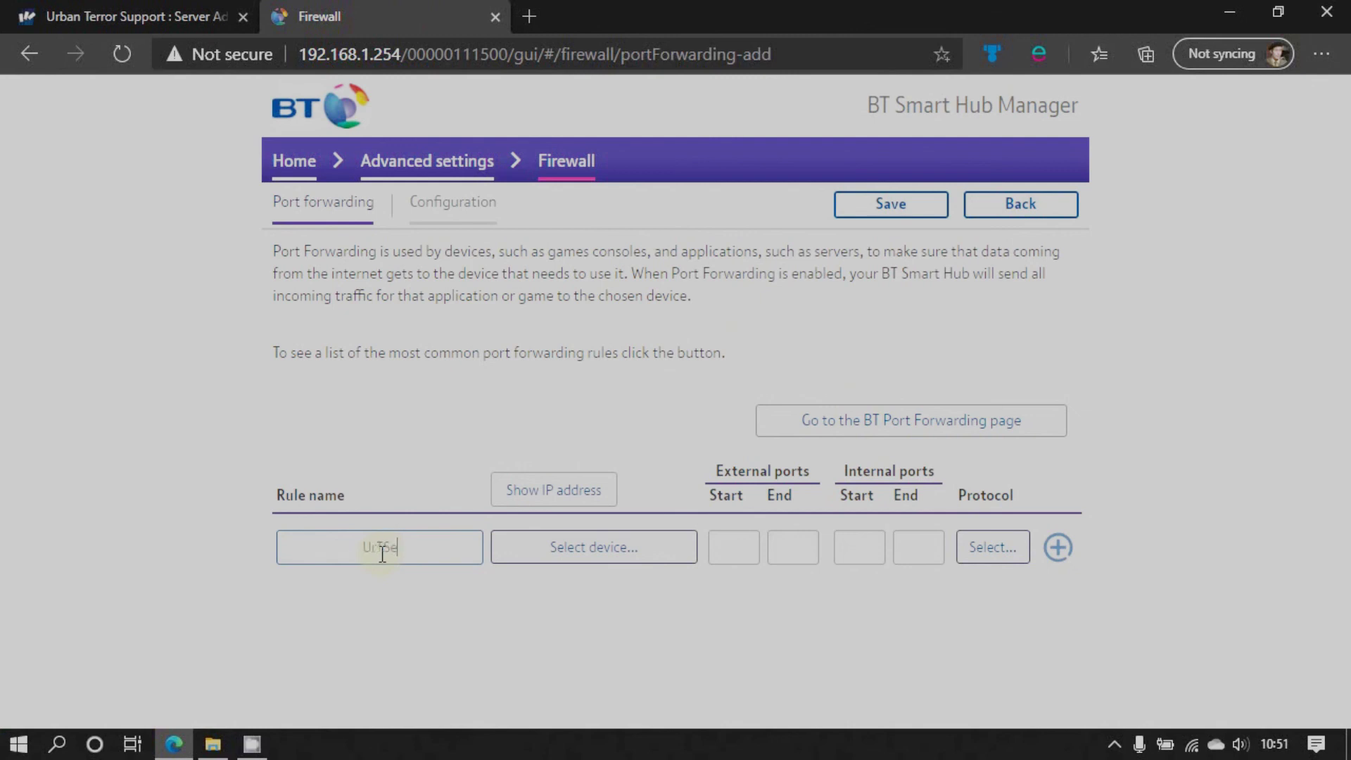
click(560, 546)
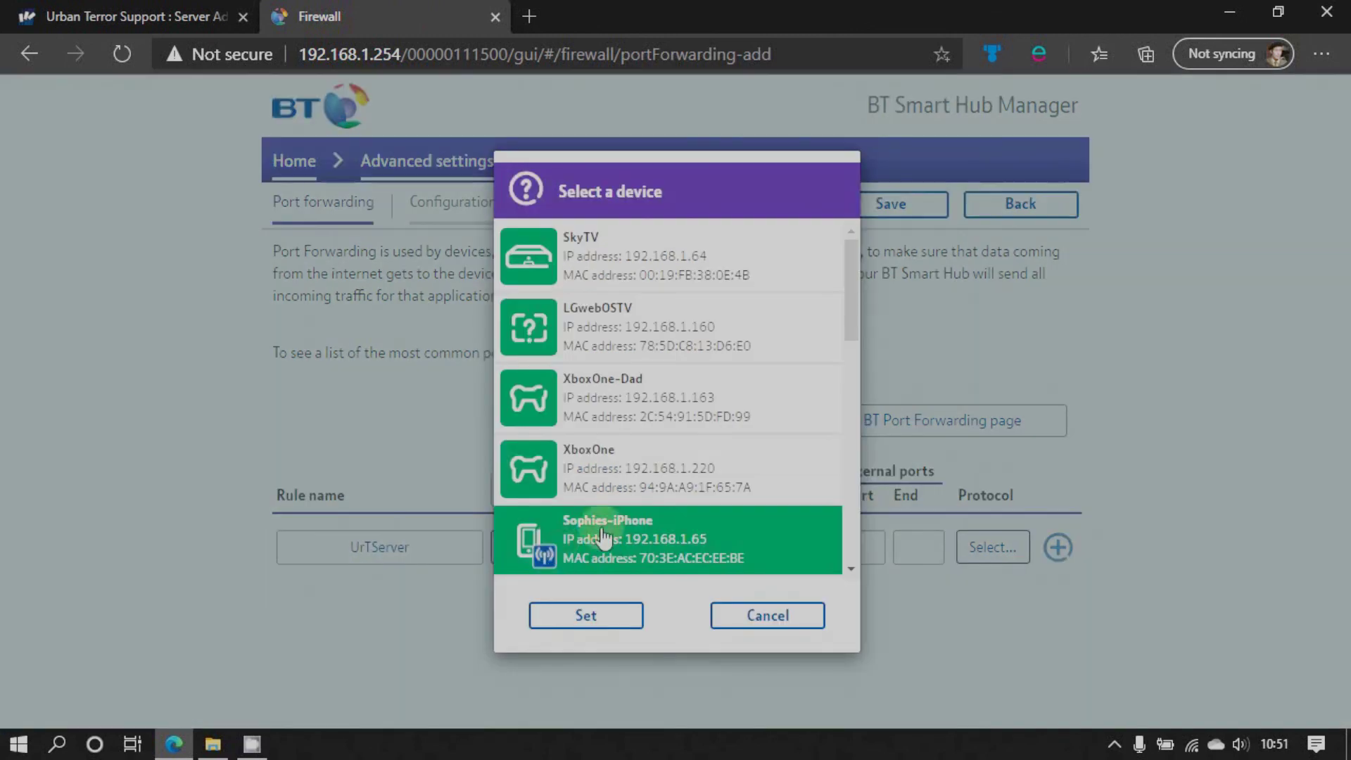
drag(848, 331, 844, 556)
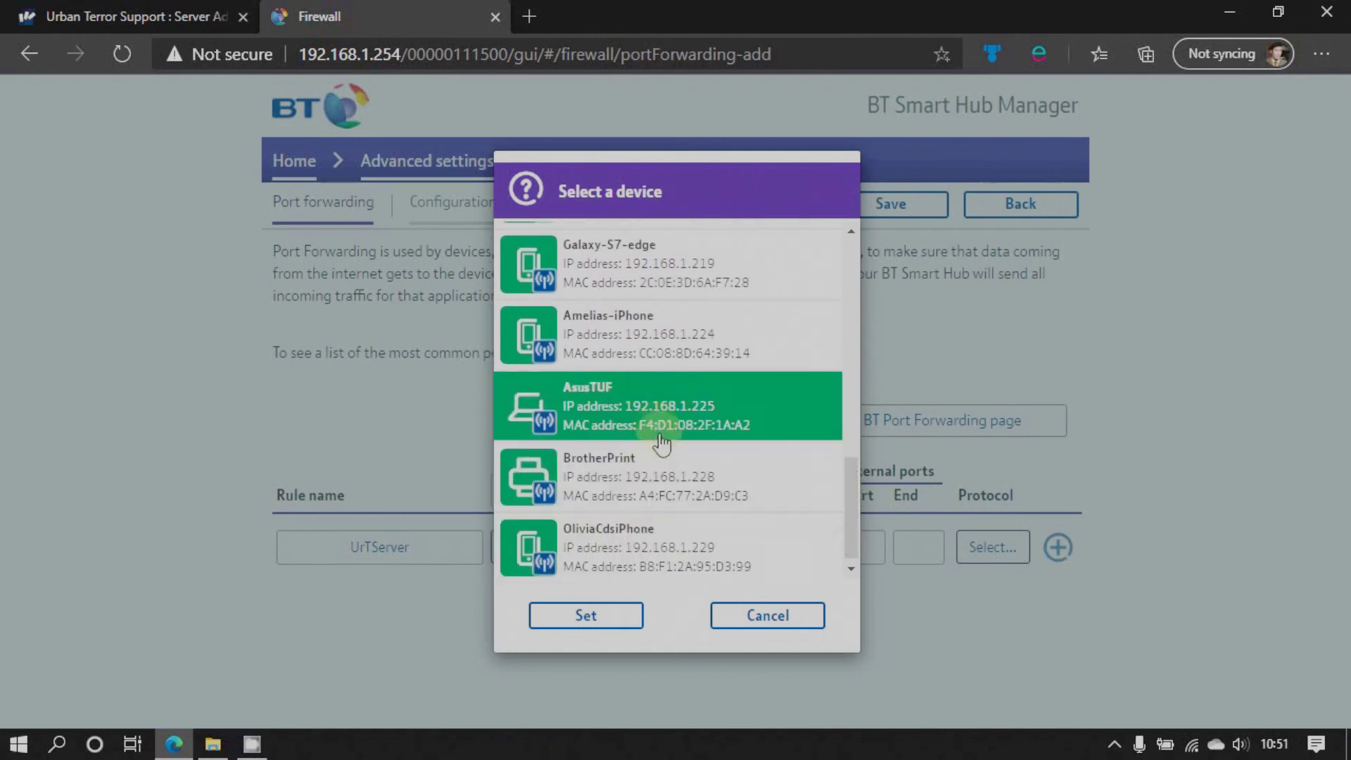
click(655, 430)
click(594, 621)
Enter ports 27960–27963 for external and internal ranges and choose TCP/UDP
click(750, 545)
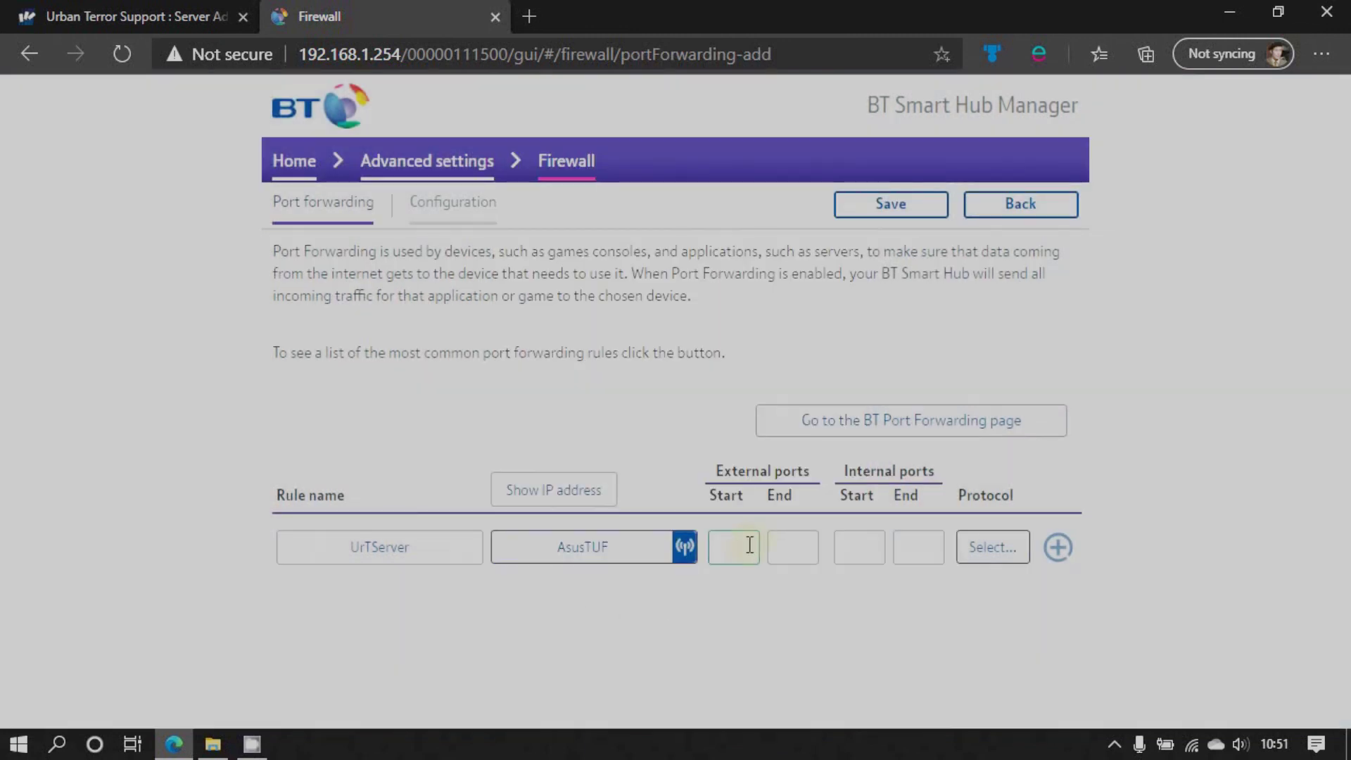
text(27960)
click(789, 548)
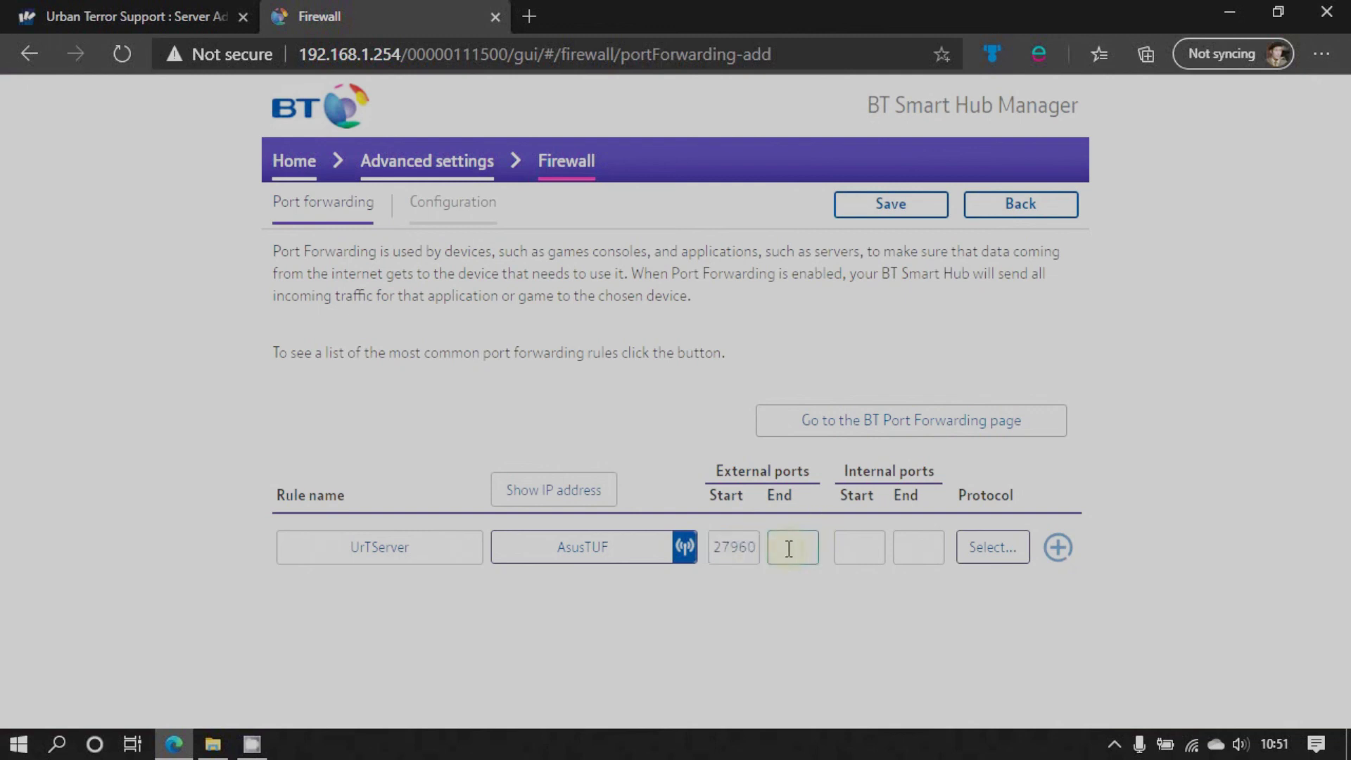
text(27963)
key(Tab)
text(27960)
key(Tab)
text(27963)
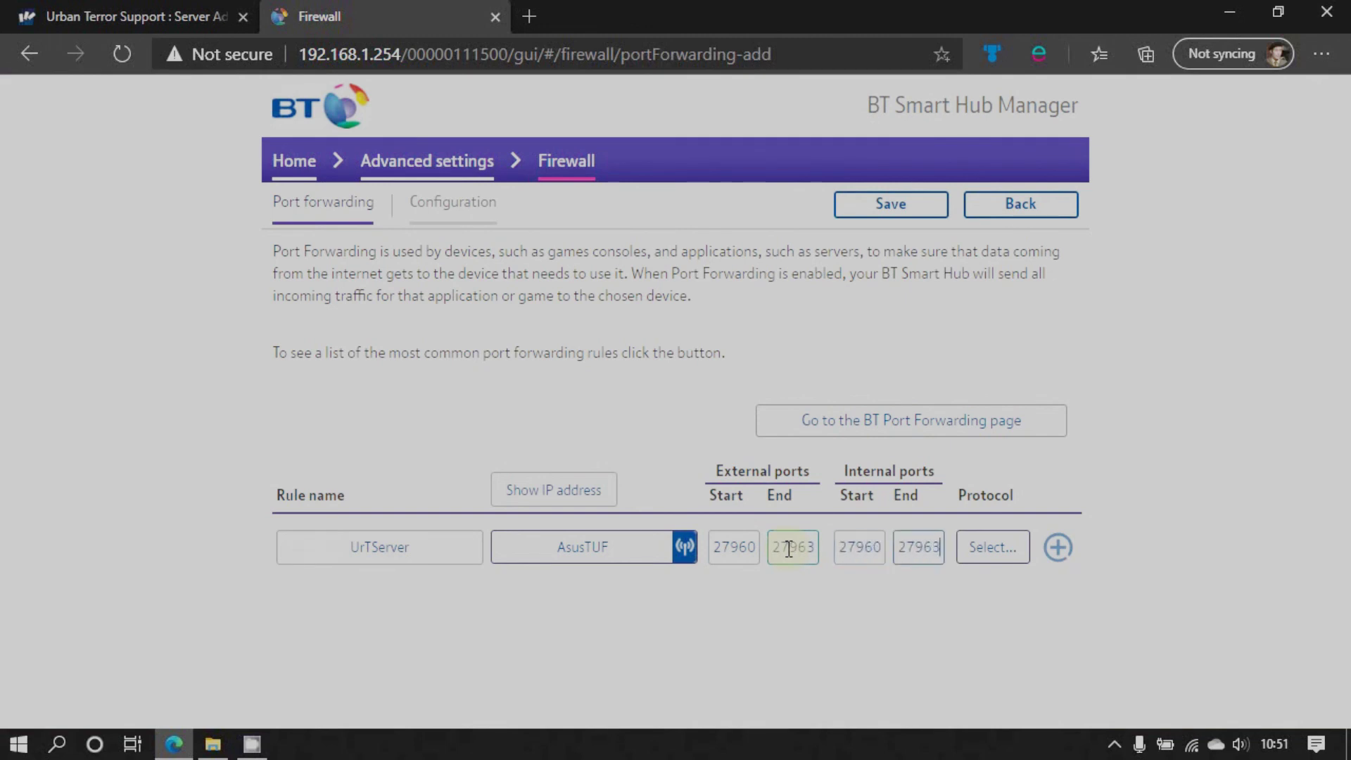
click(991, 547)
click(717, 458)
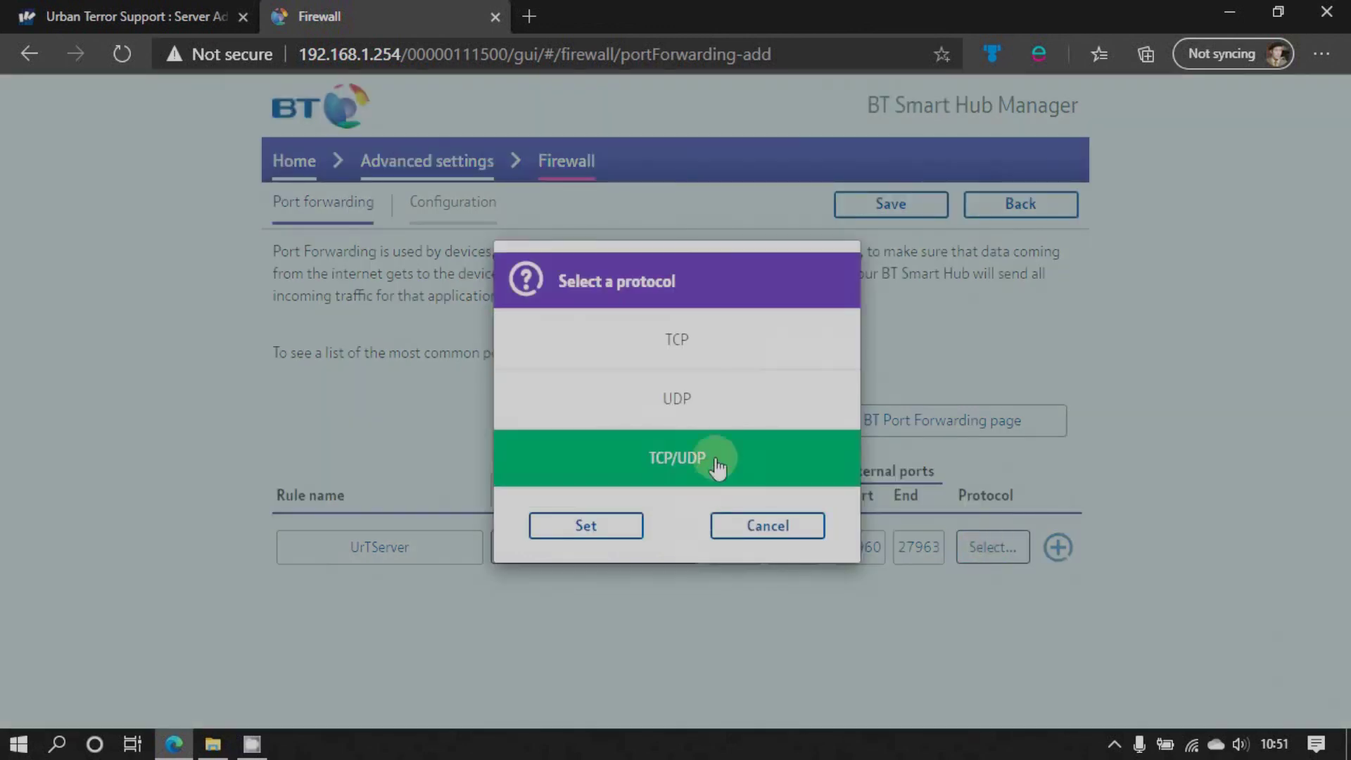
click(584, 528)
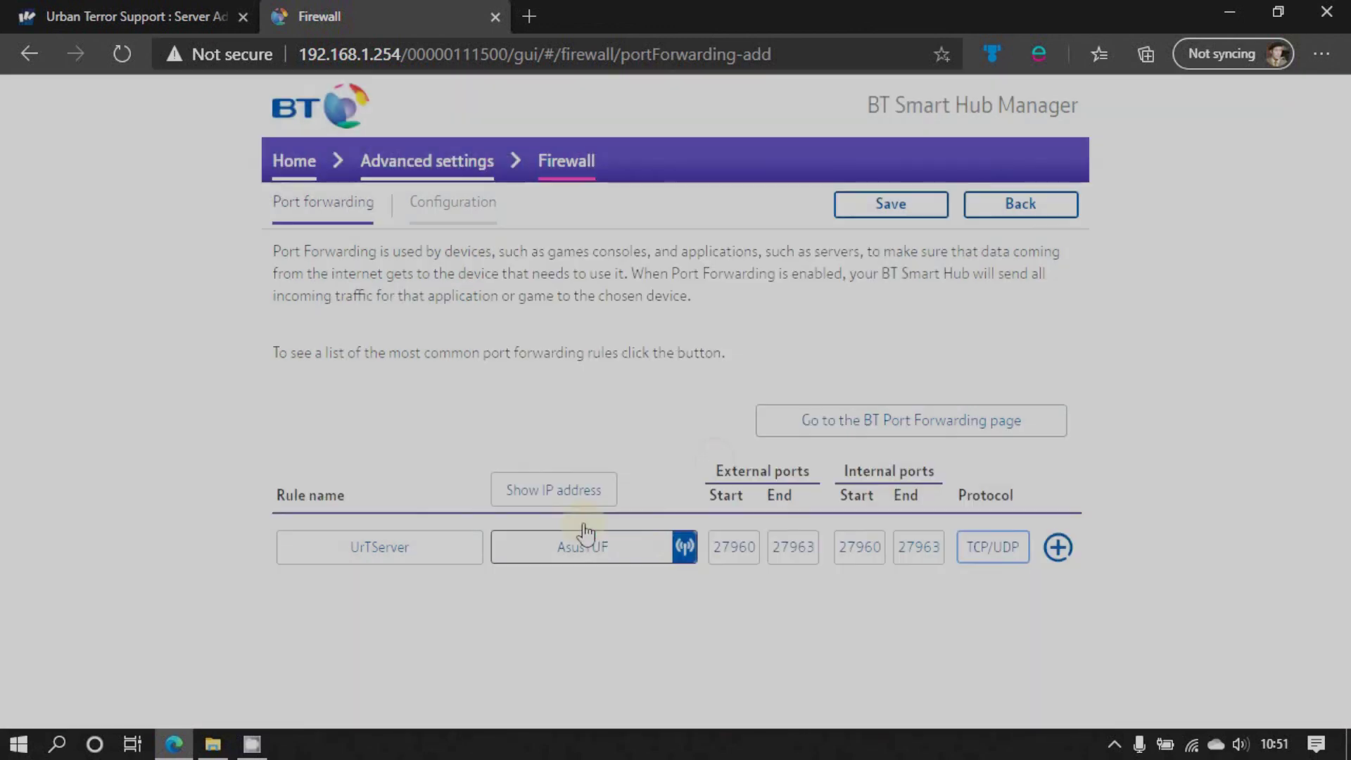
Add the UrTServer rule (ports 27960–27963, TCP/UDP, to AsusTUF) and save the port forwarding
click(1058, 547)
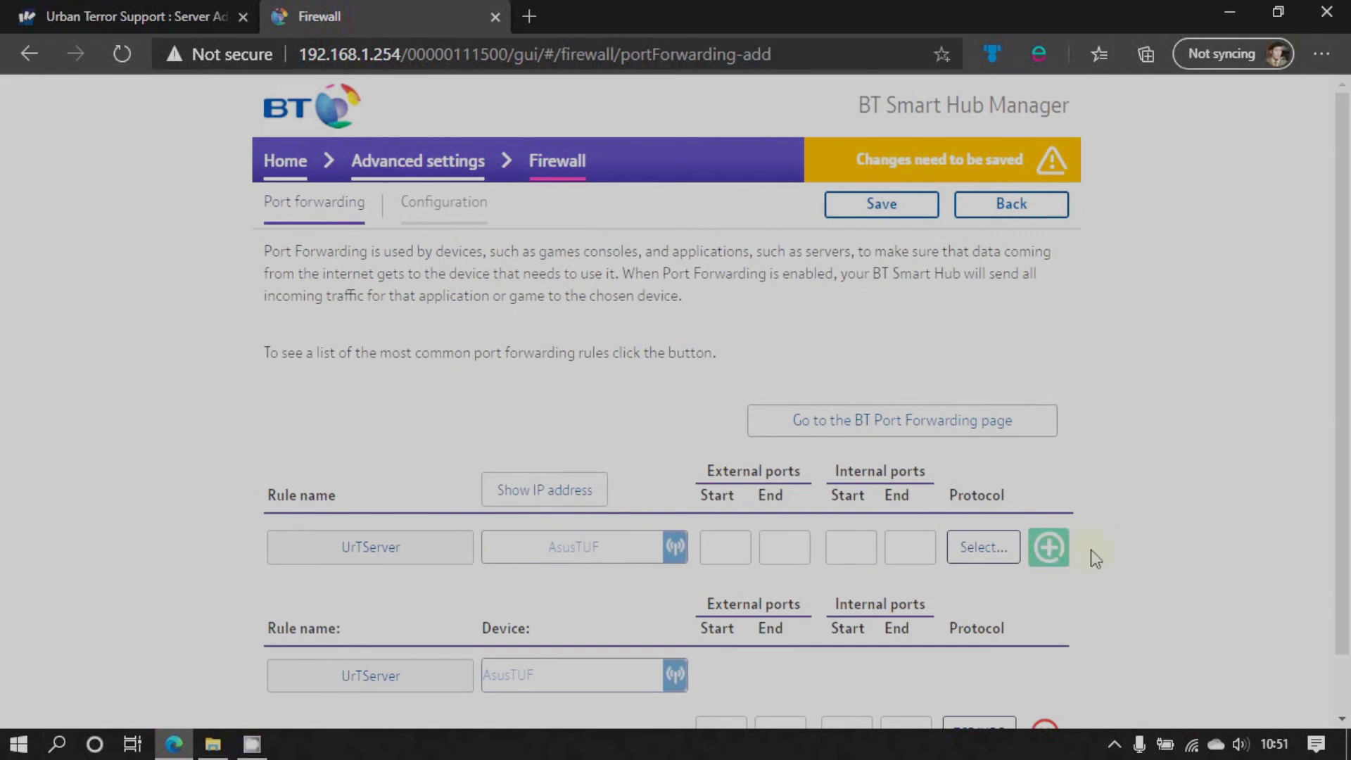
scroll(1100, 543, down, 1)
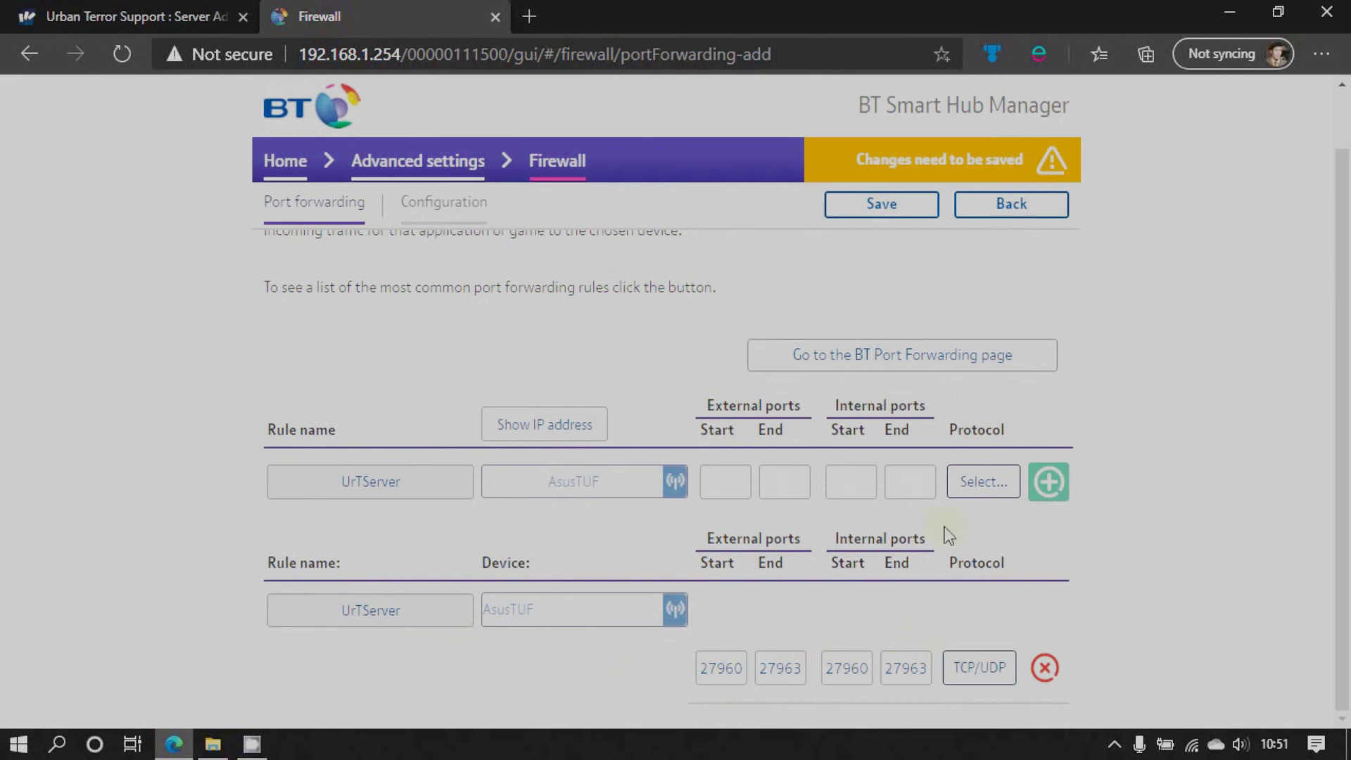
click(876, 208)
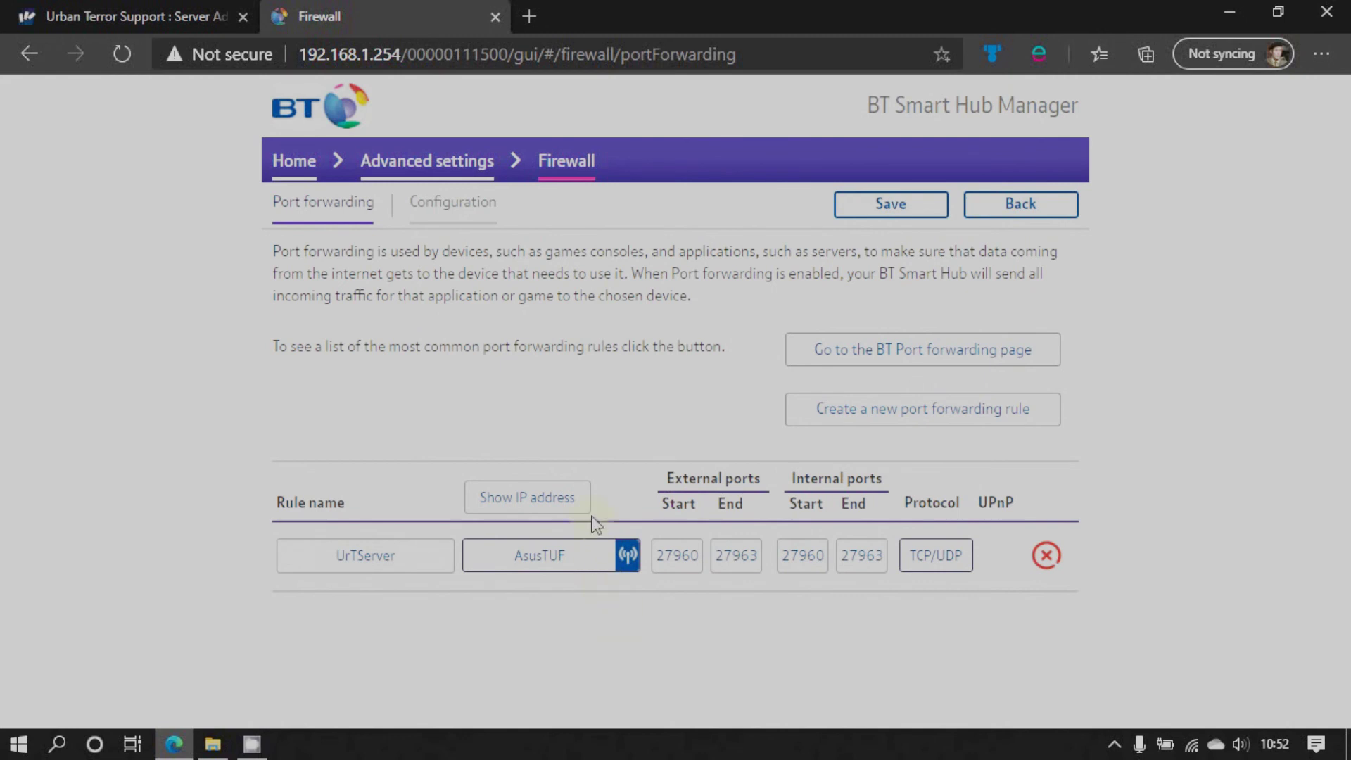
Close the router settings tab and read urbanterror.info's Running a server guide
click(495, 21)
scroll(615, 360, up, 3)
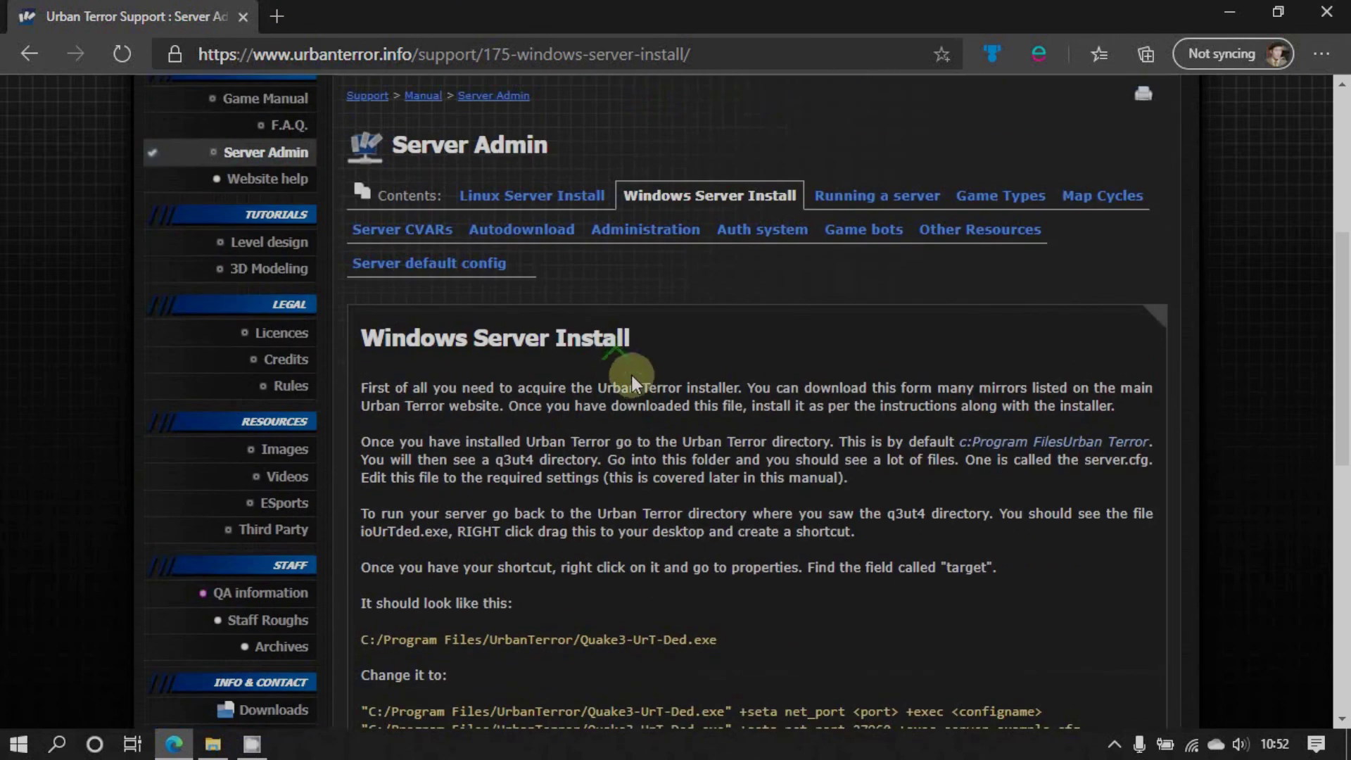
scroll(765, 675, down, 1)
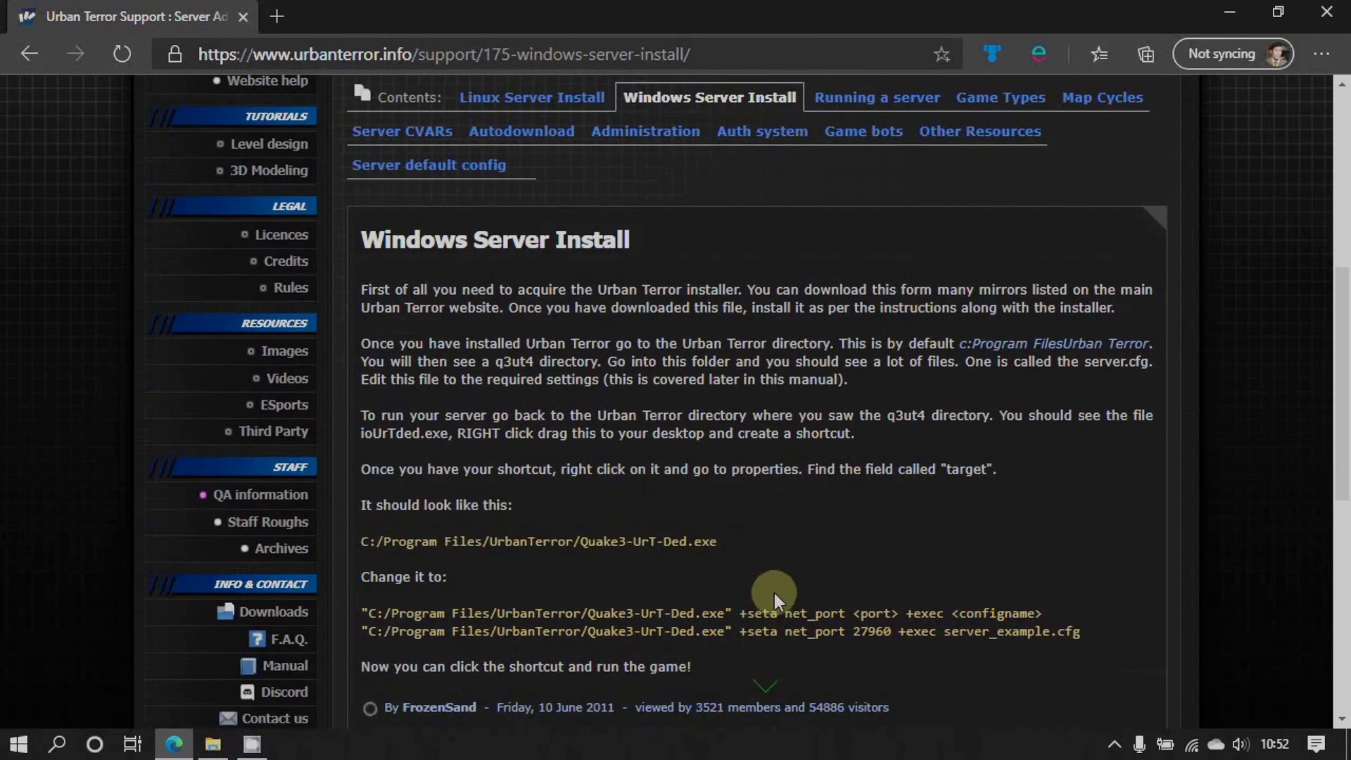
scroll(782, 555, up, 1)
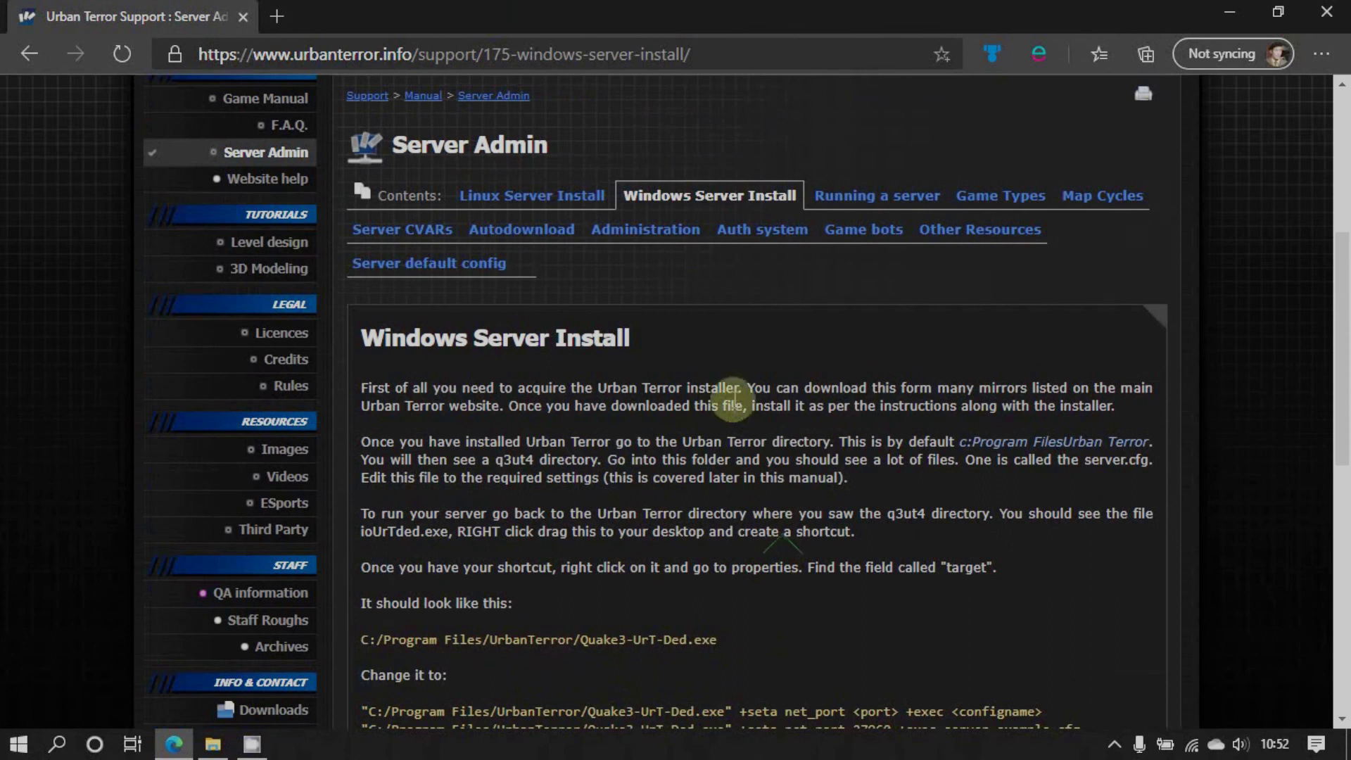
click(876, 195)
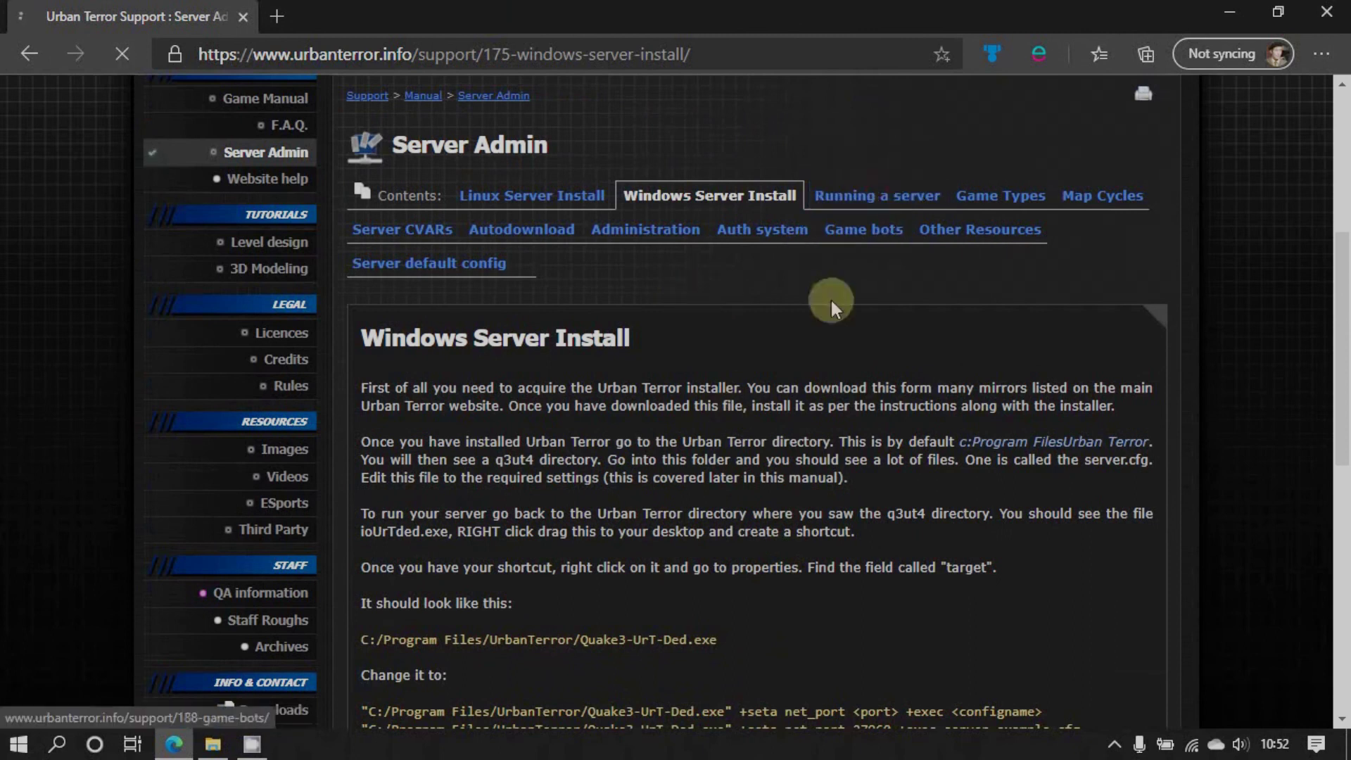
scroll(761, 535, down, 6)
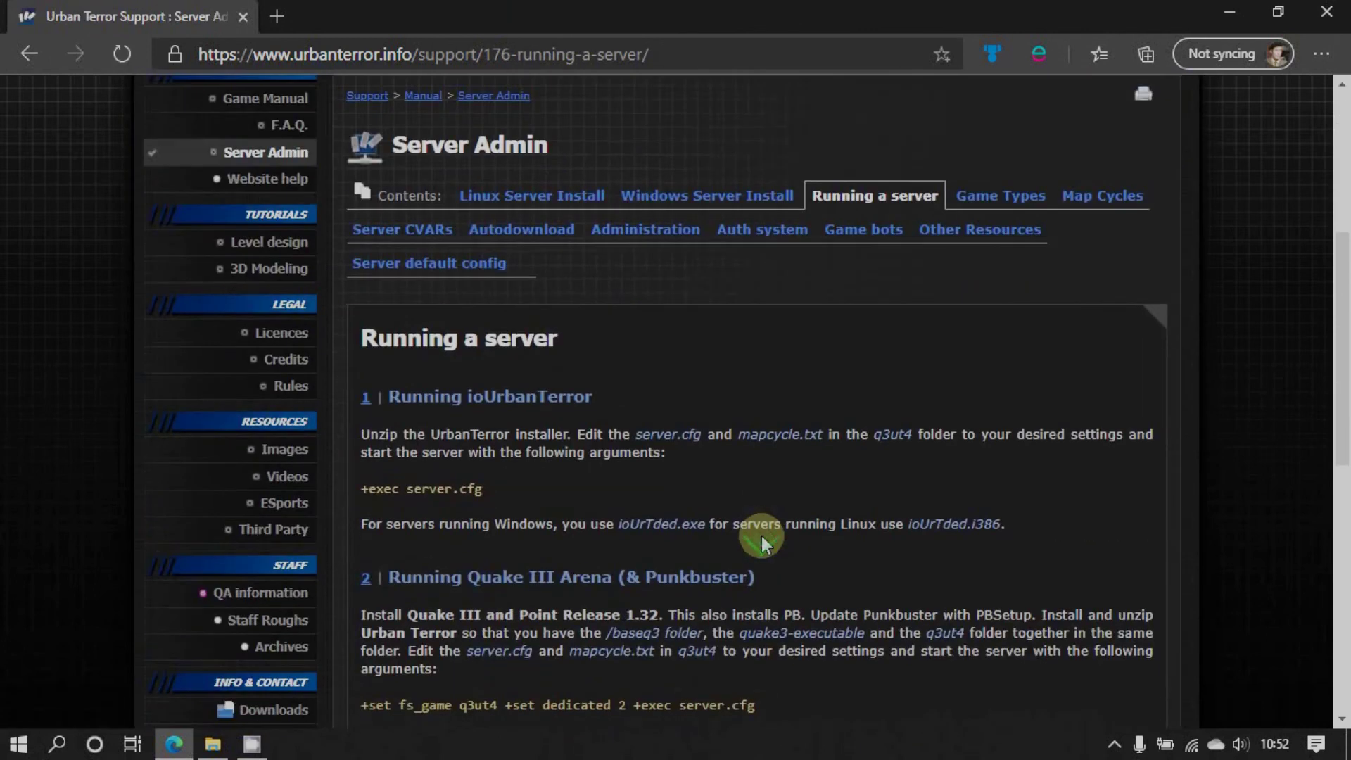
scroll(762, 536, up, 4)
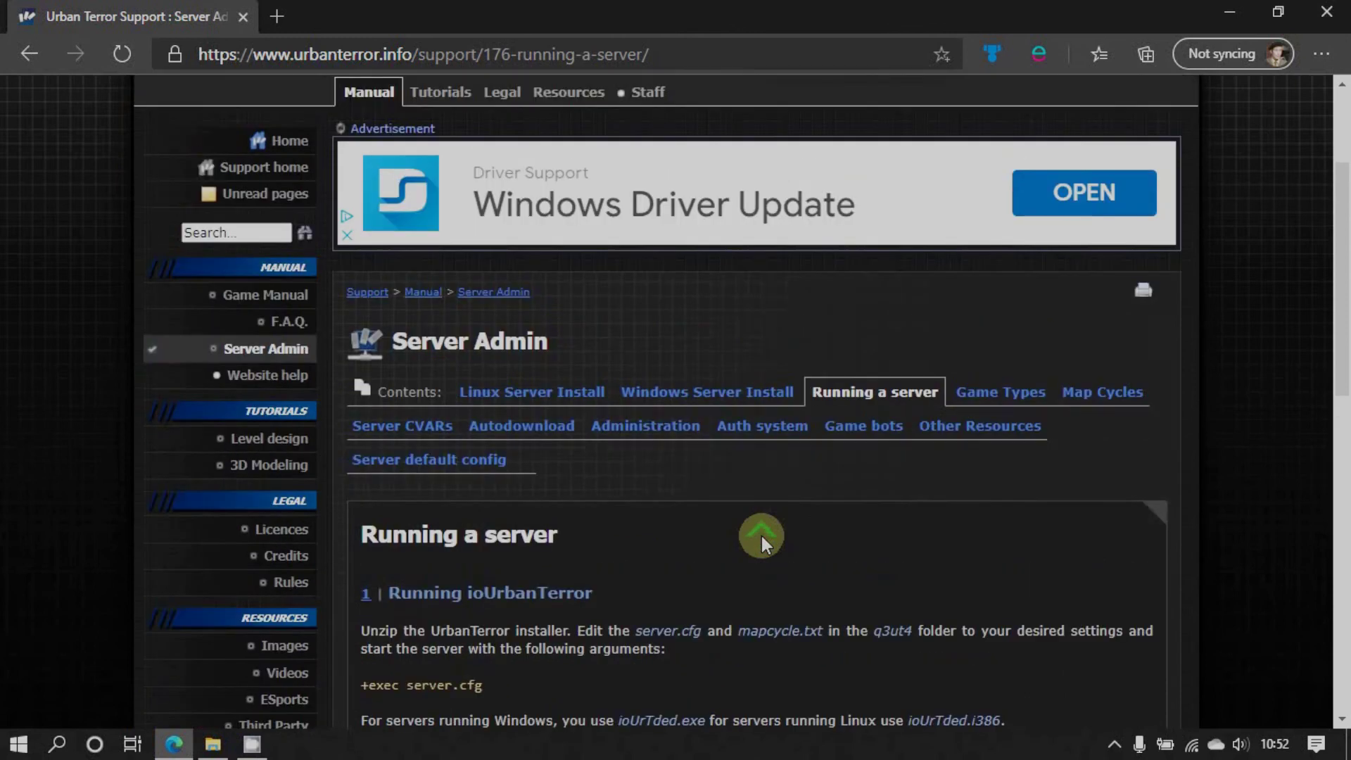
Read the Game Types guide, then minimise Edge to show the desktop
click(988, 399)
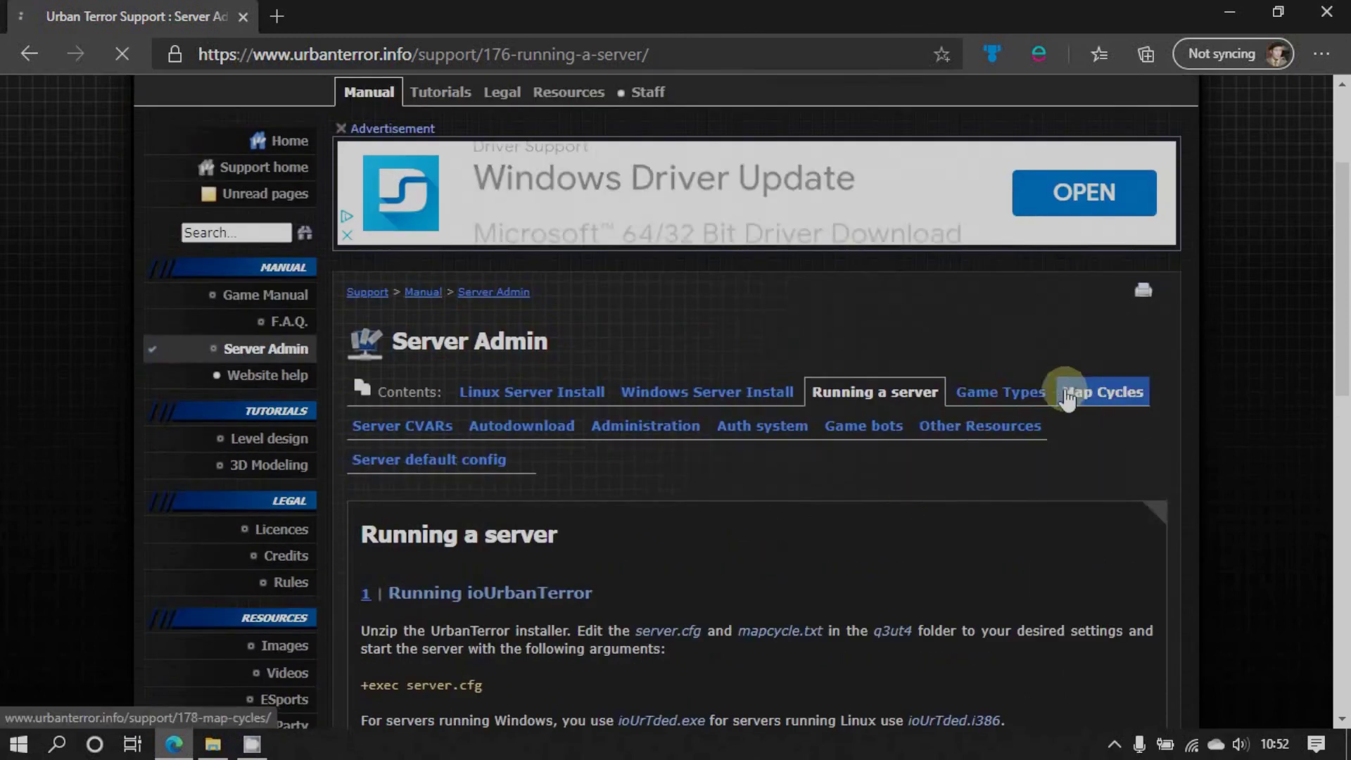
scroll(947, 517, down, 7)
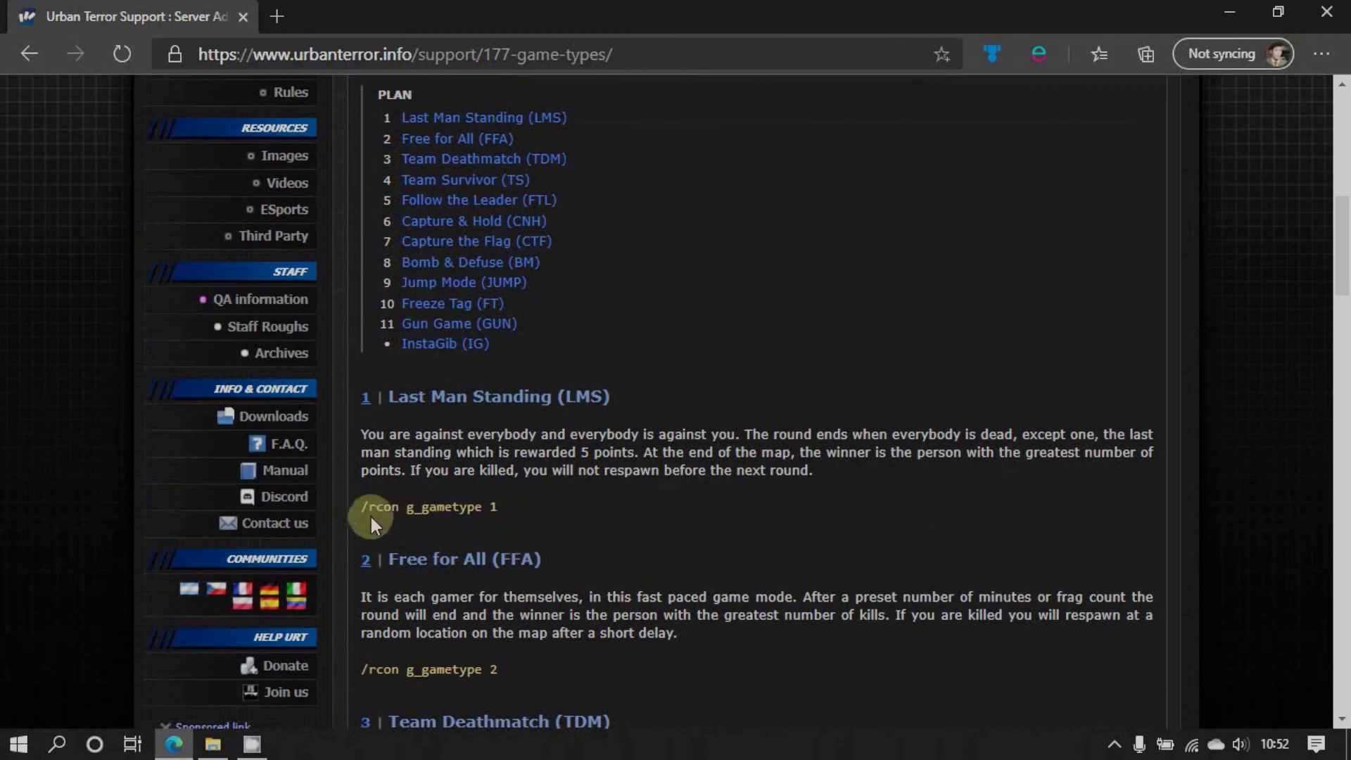
scroll(383, 521, up, 4)
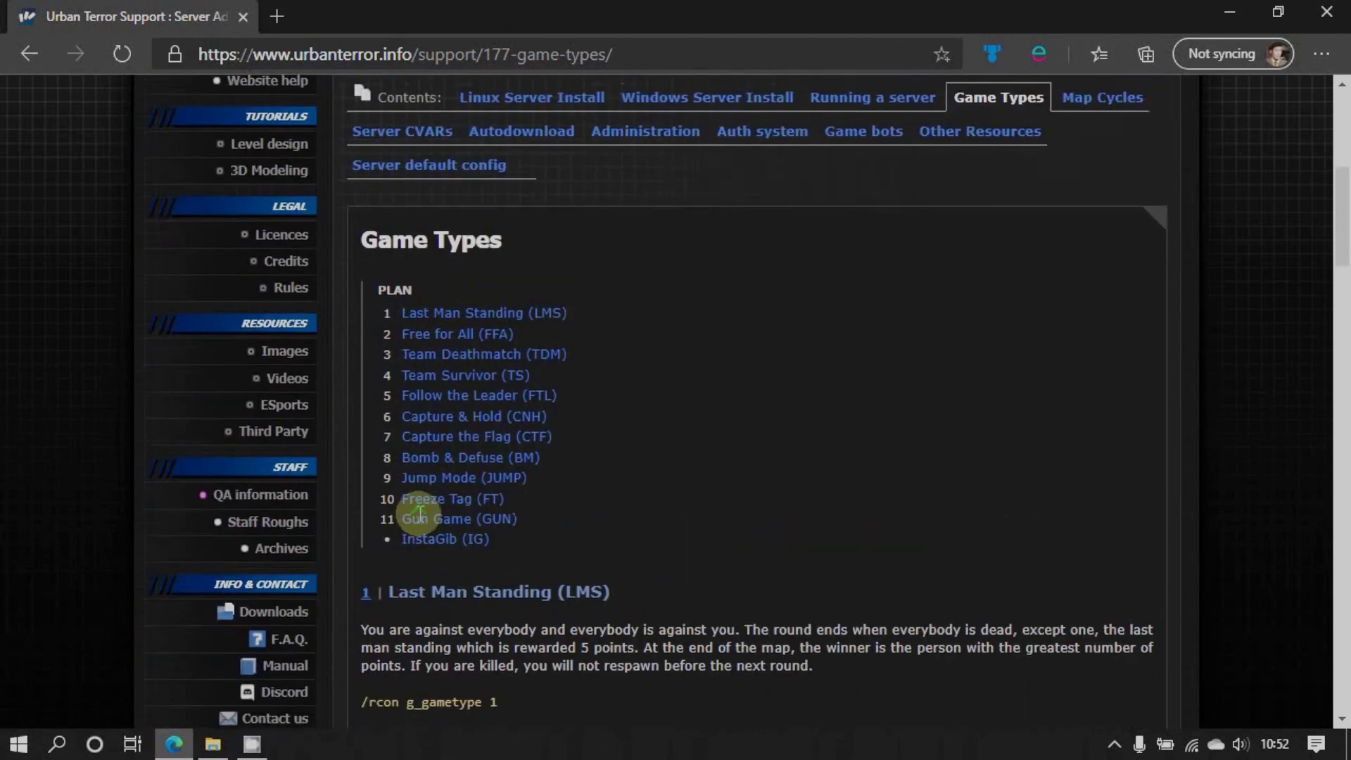
click(1229, 12)
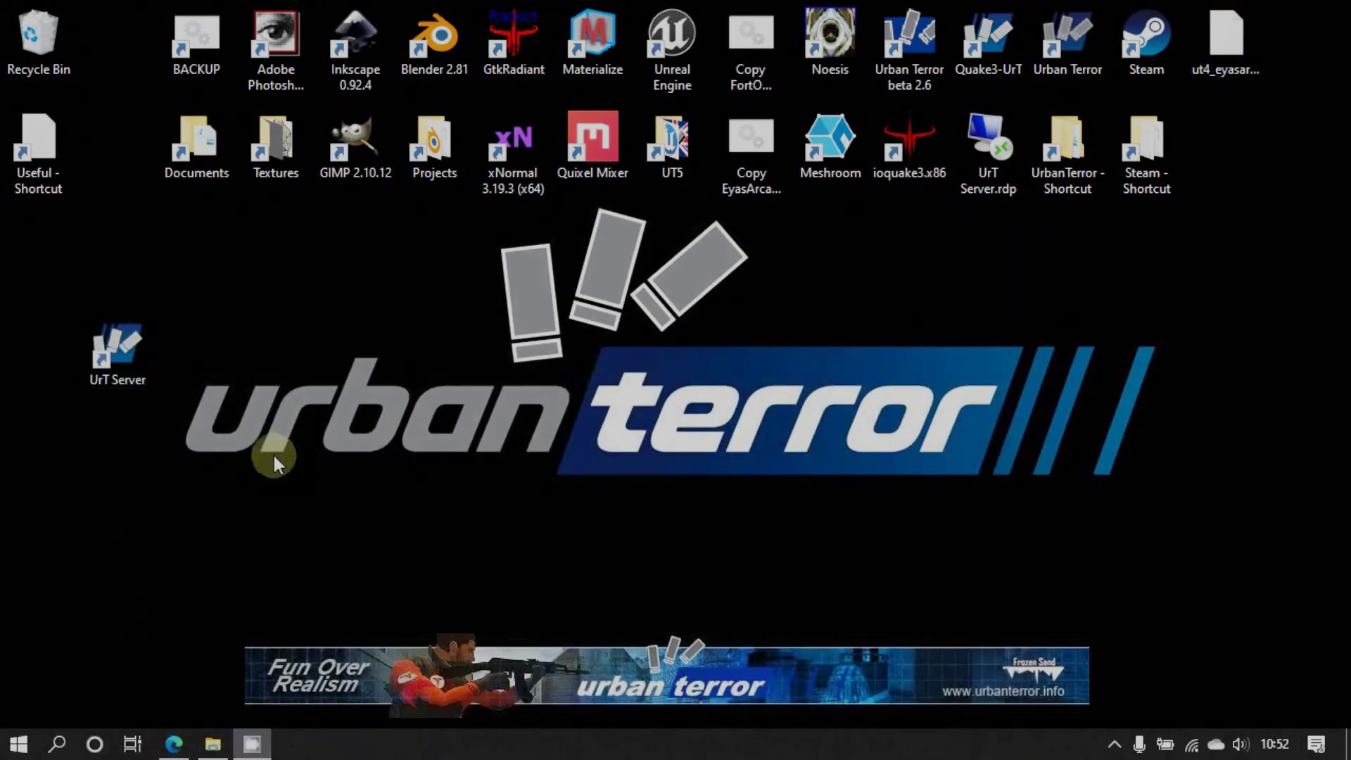
Launch UrT Server, allow it through the firewall on public networks, then quit when ut4_eyasarcade isn't found
click(112, 355)
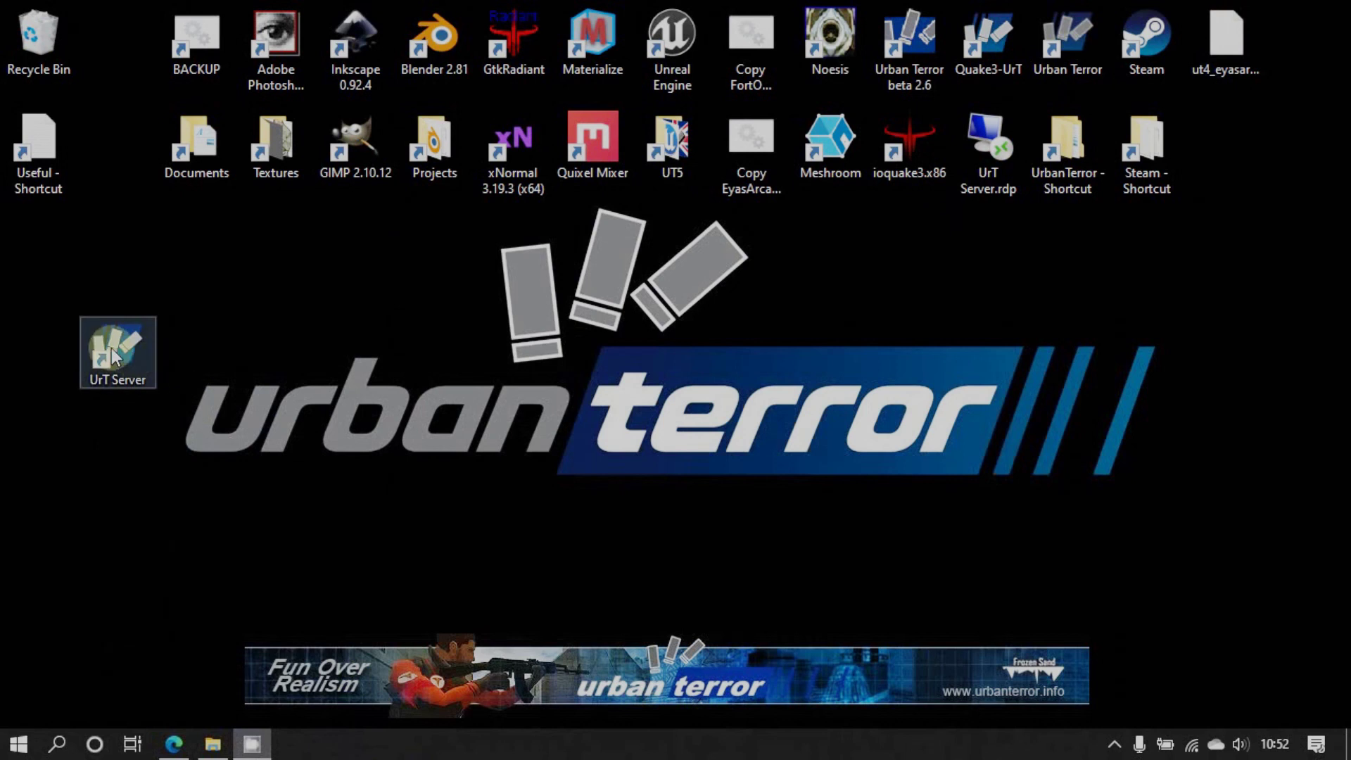
double_click(112, 355)
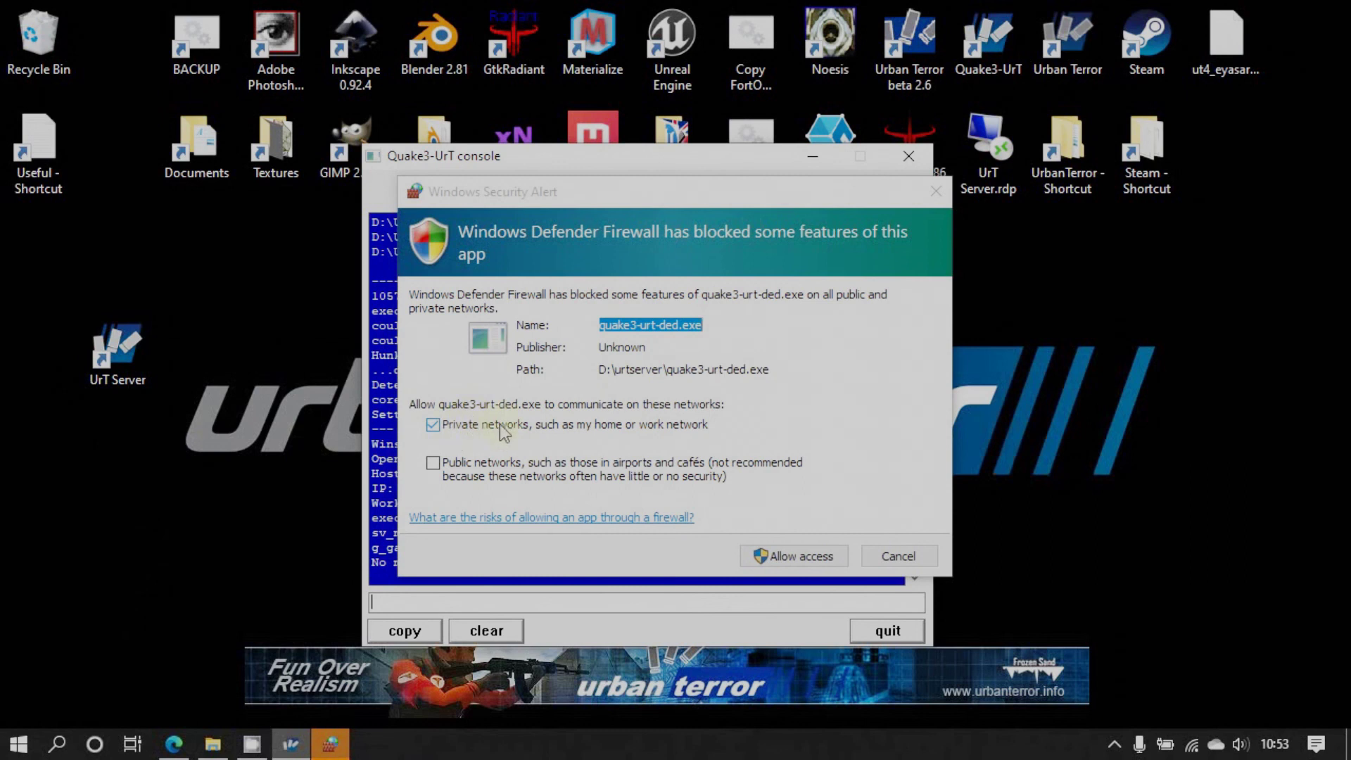
click(440, 466)
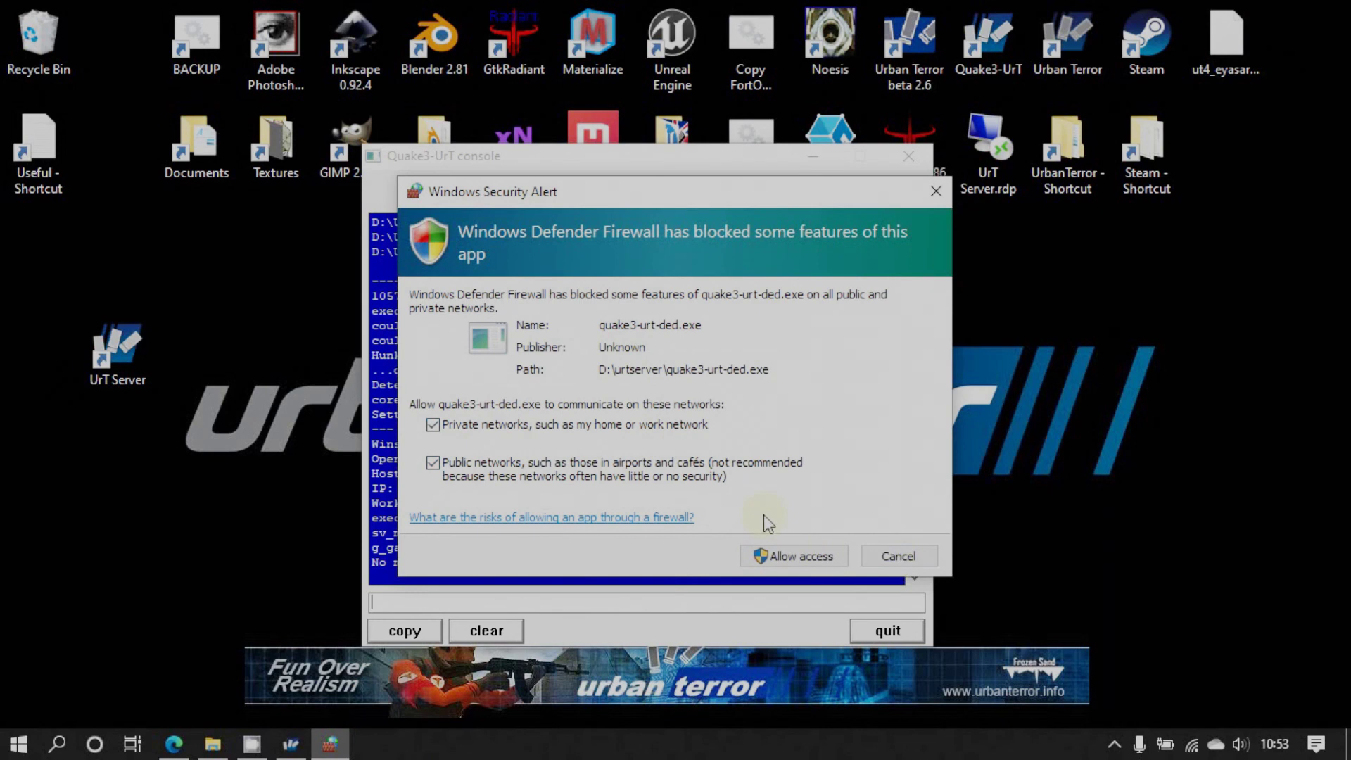
click(791, 558)
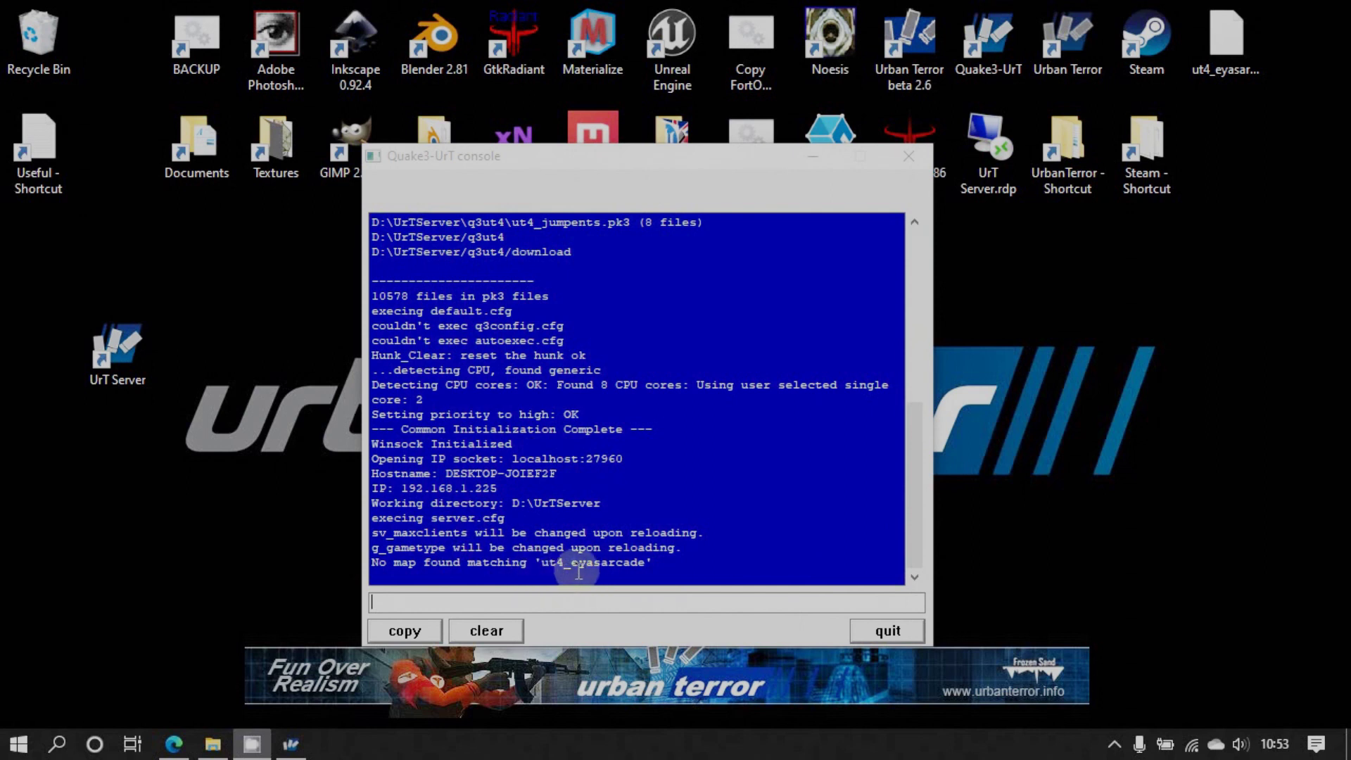
click(887, 630)
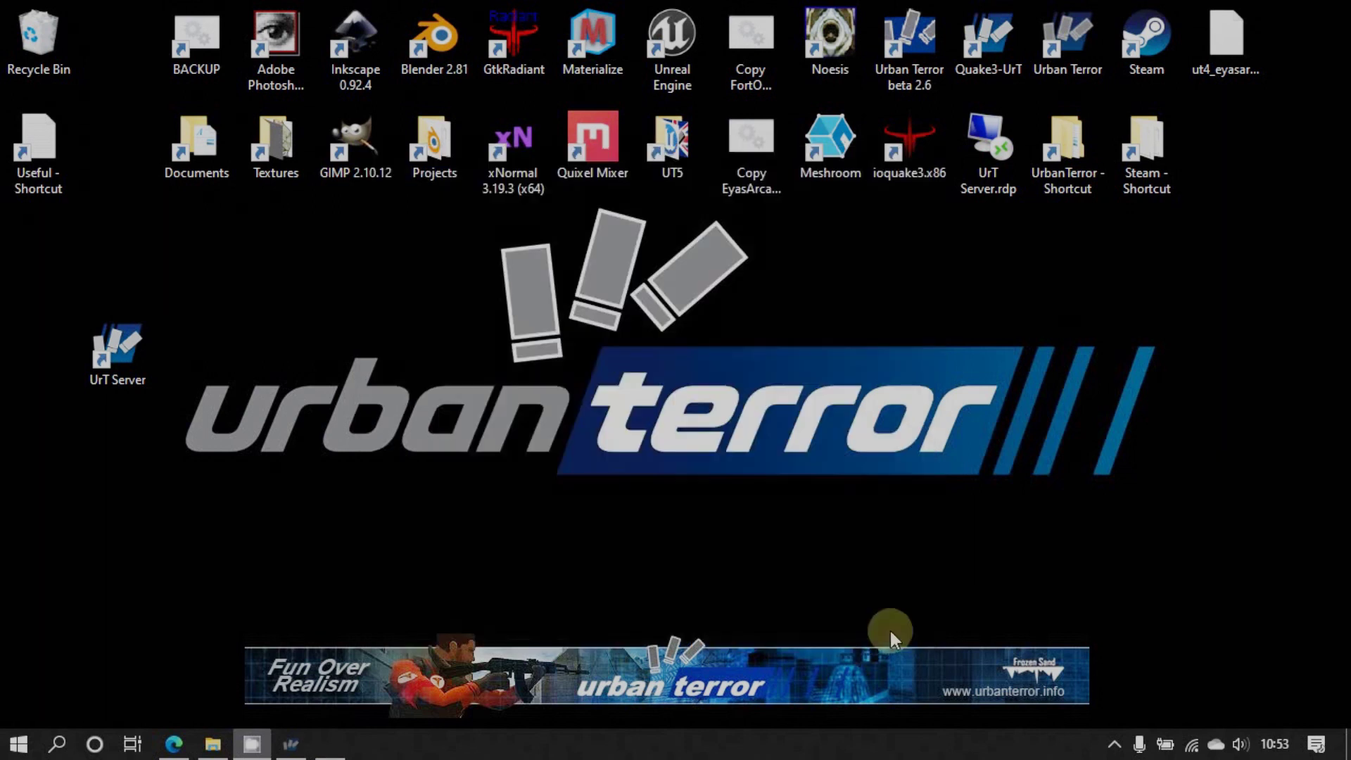
Open the Downloads folder from q3ut4 and cut ut4_eyasarcade.pk3
click(213, 744)
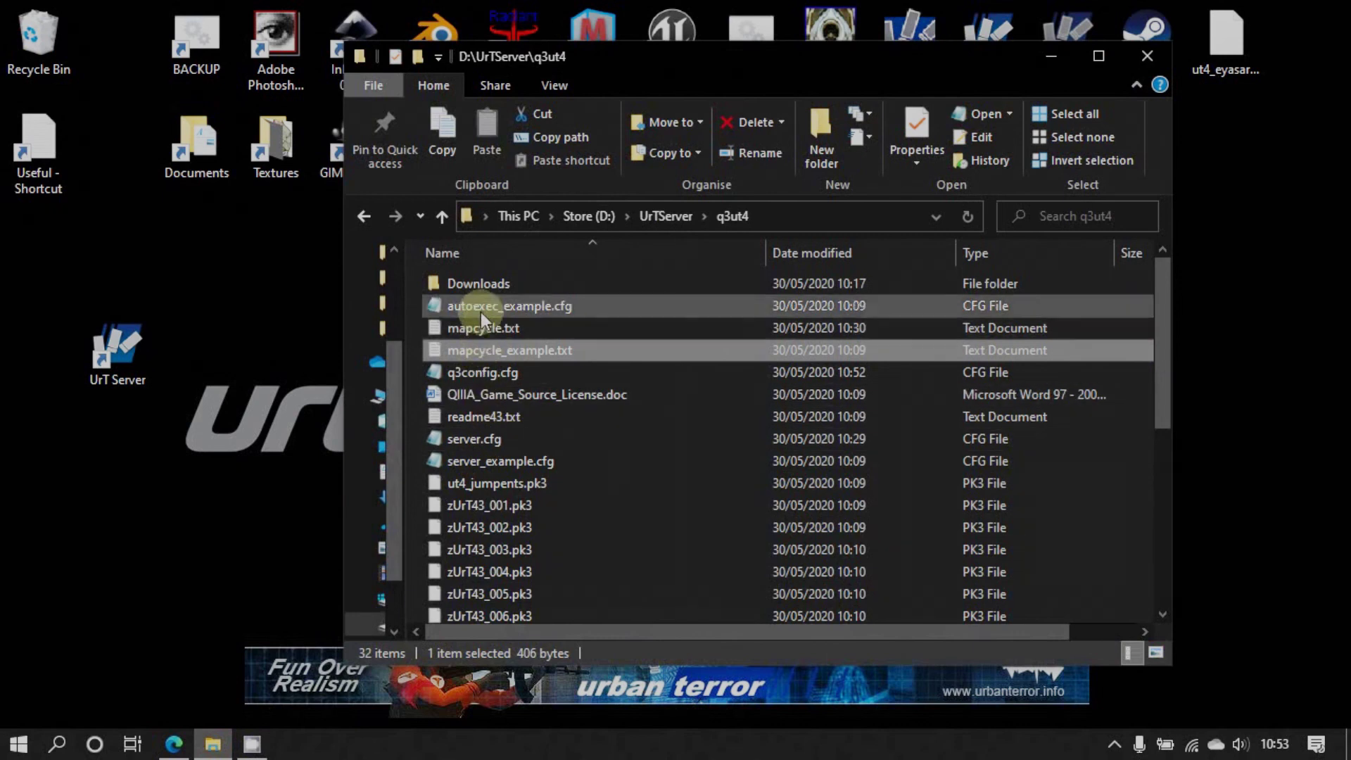
scroll(602, 465, down, 3)
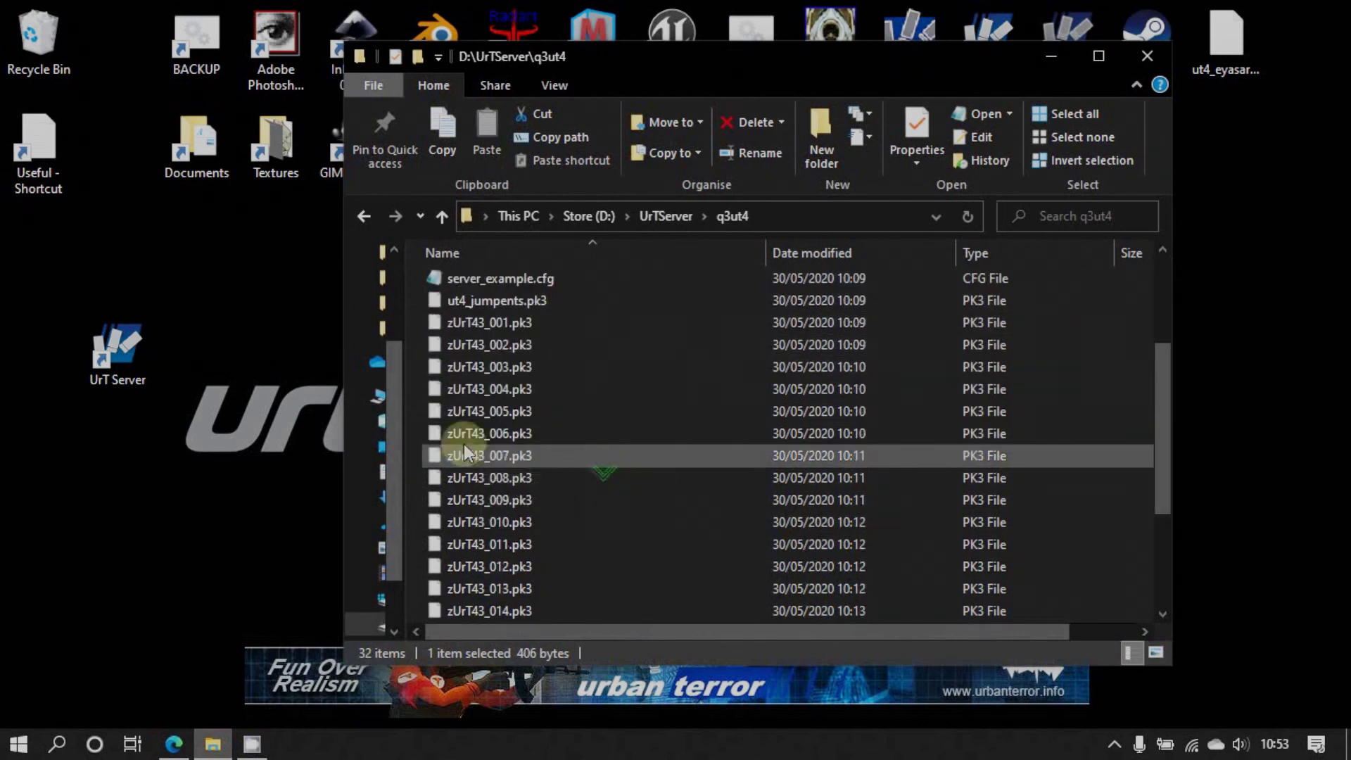
scroll(453, 338, up, 3)
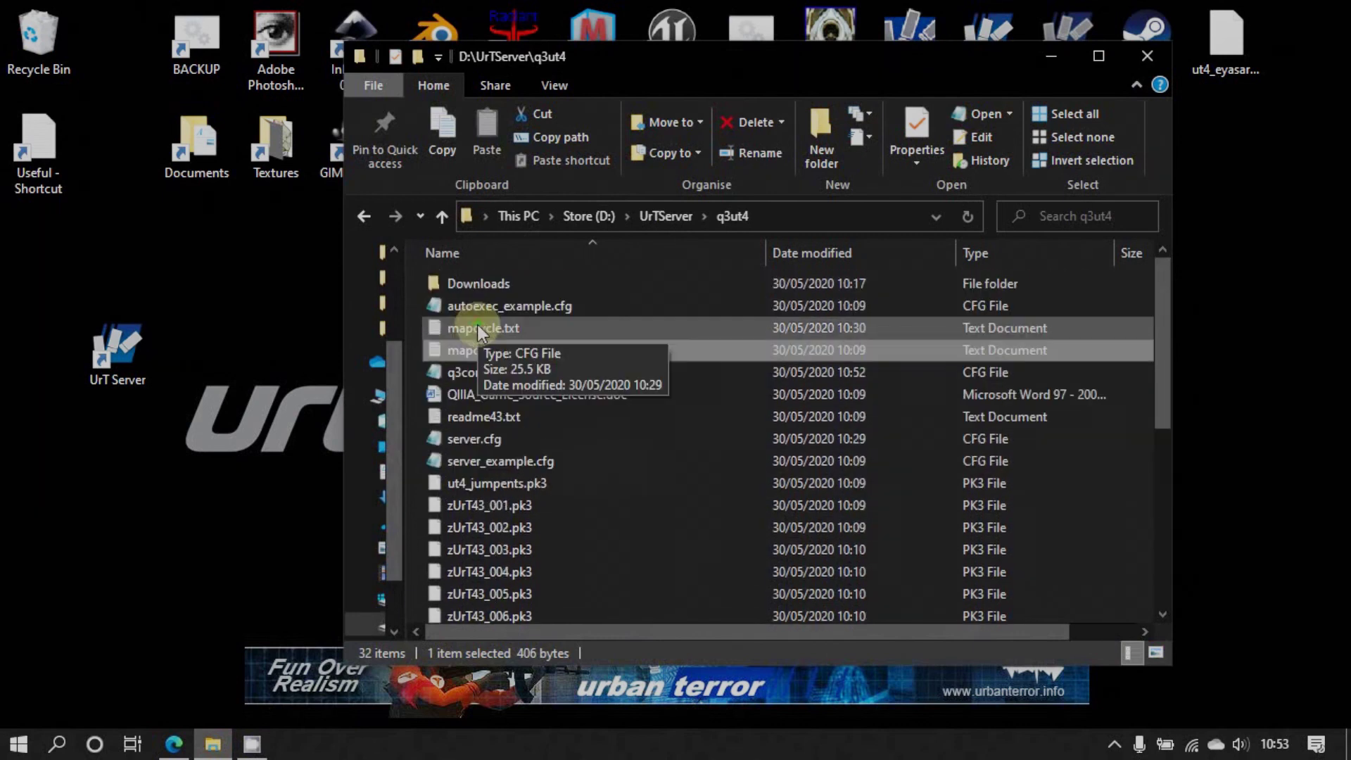
double_click(471, 284)
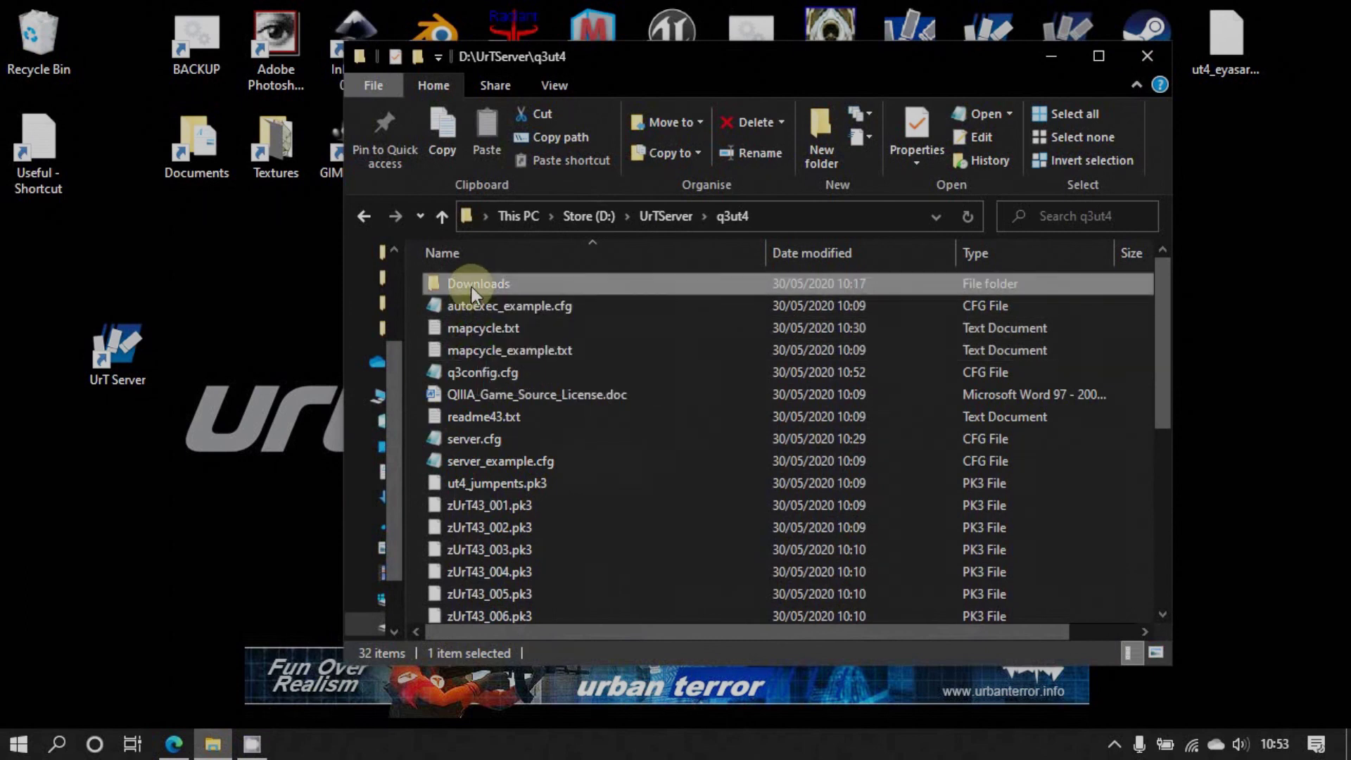
right_click(471, 284)
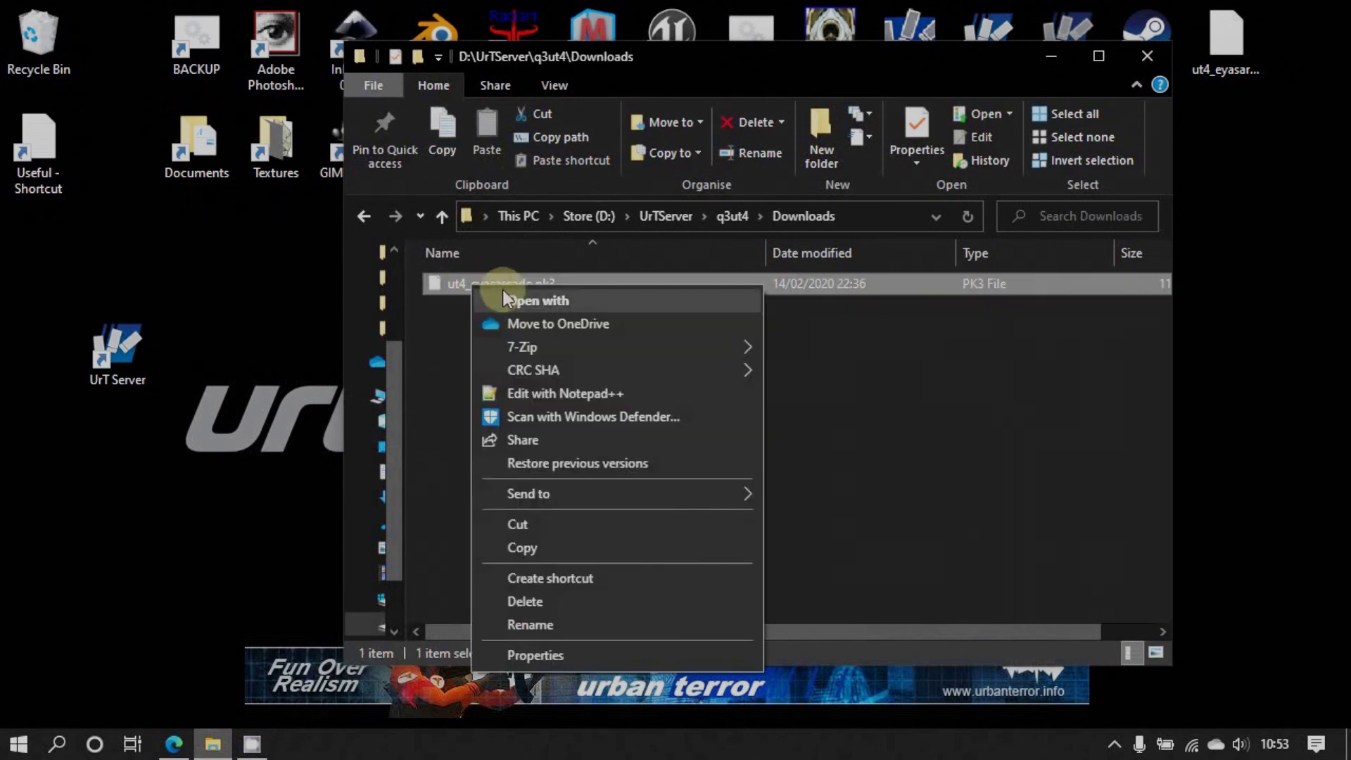
click(521, 523)
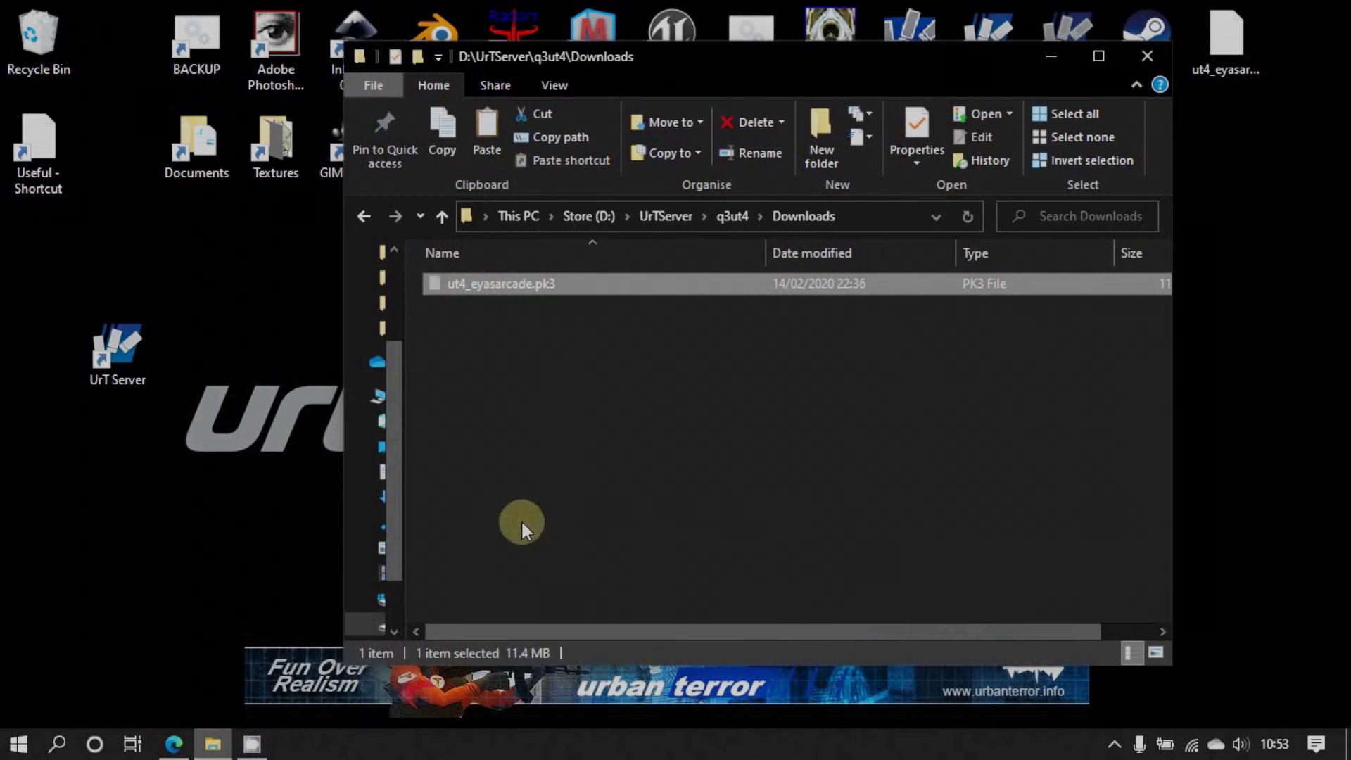
Paste ut4_eyasarcade.pk3 into the q3ut4 folder, then minimise File Explorer
click(441, 216)
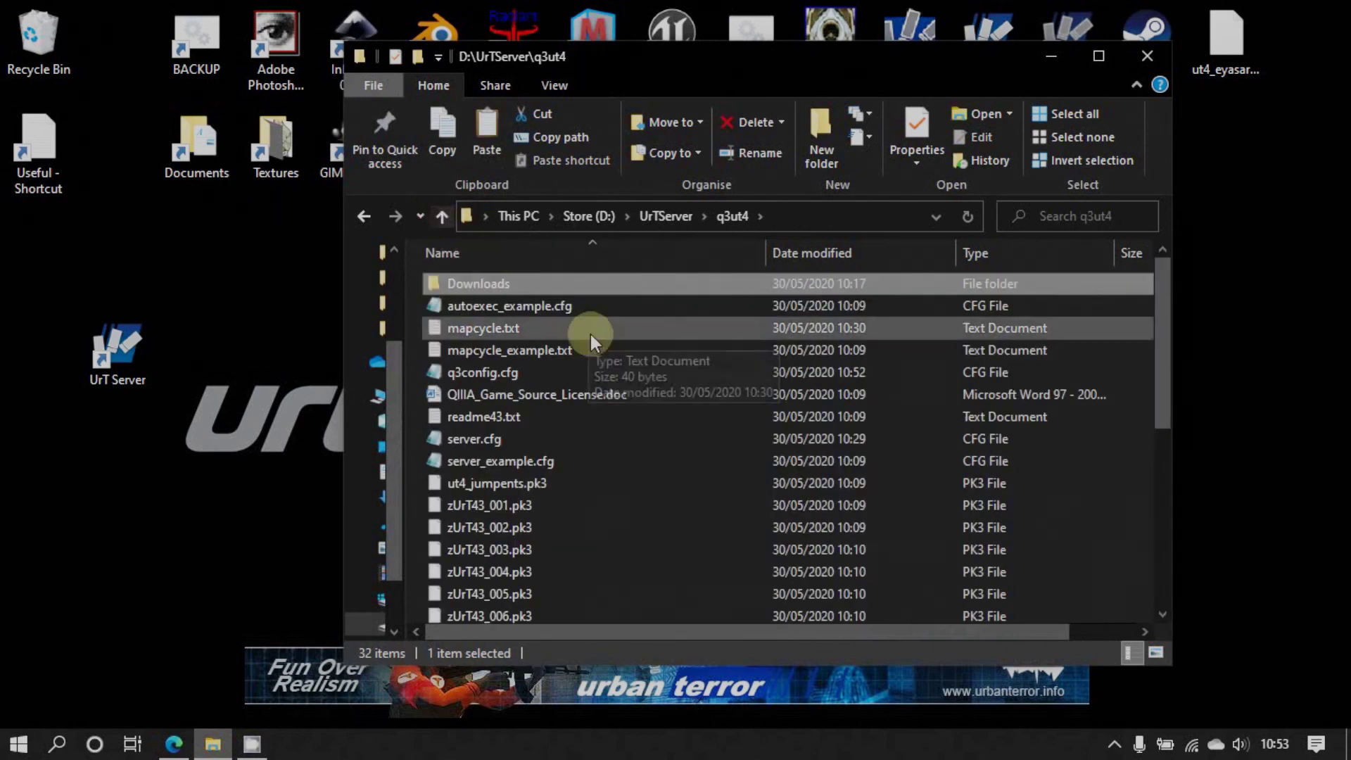
right_click(733, 468)
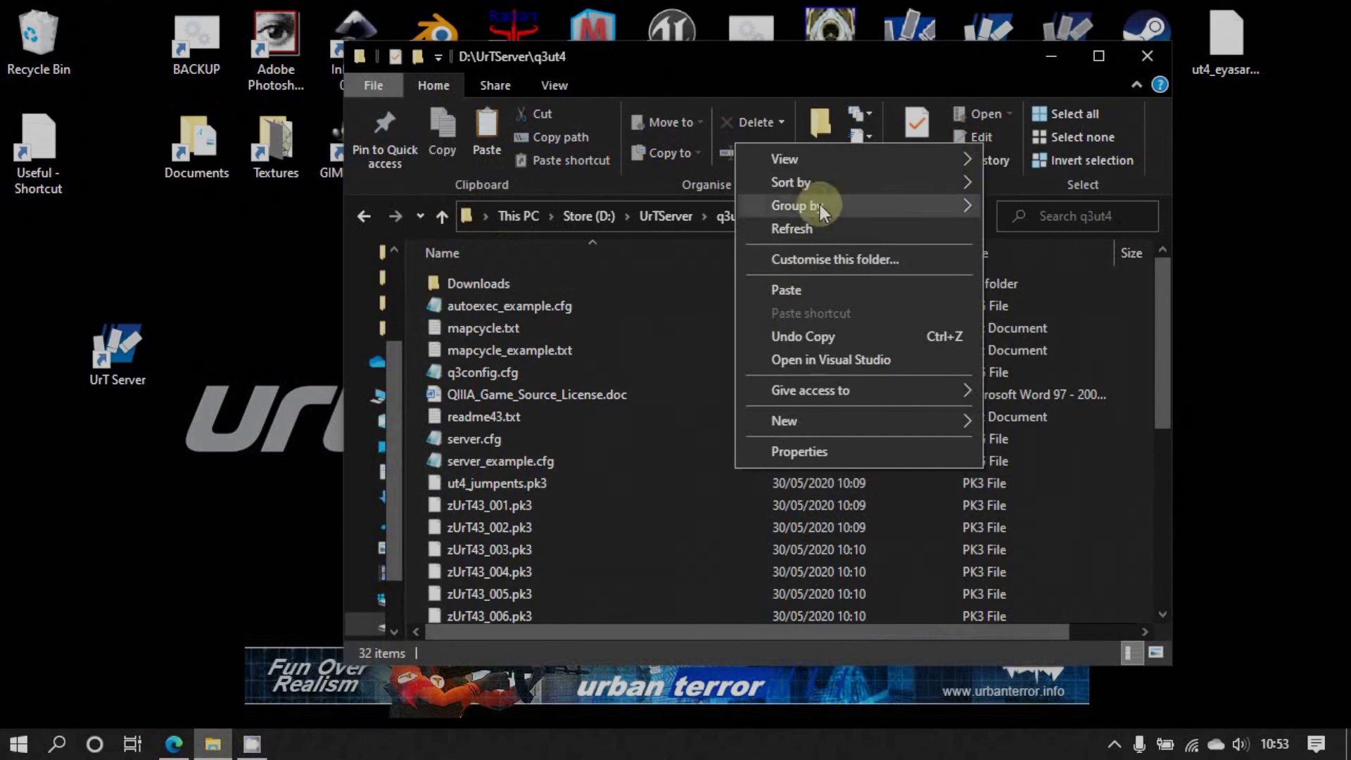
click(820, 290)
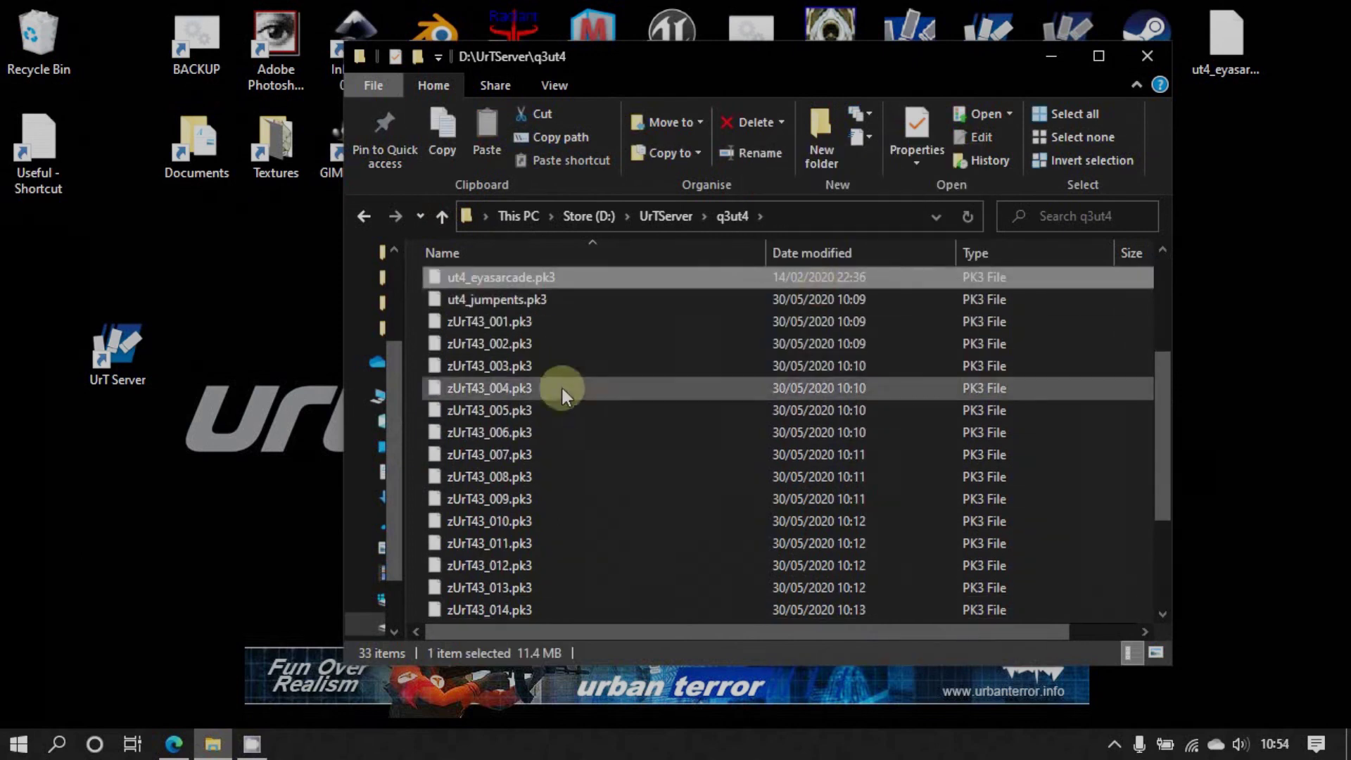
scroll(543, 301, up, 2)
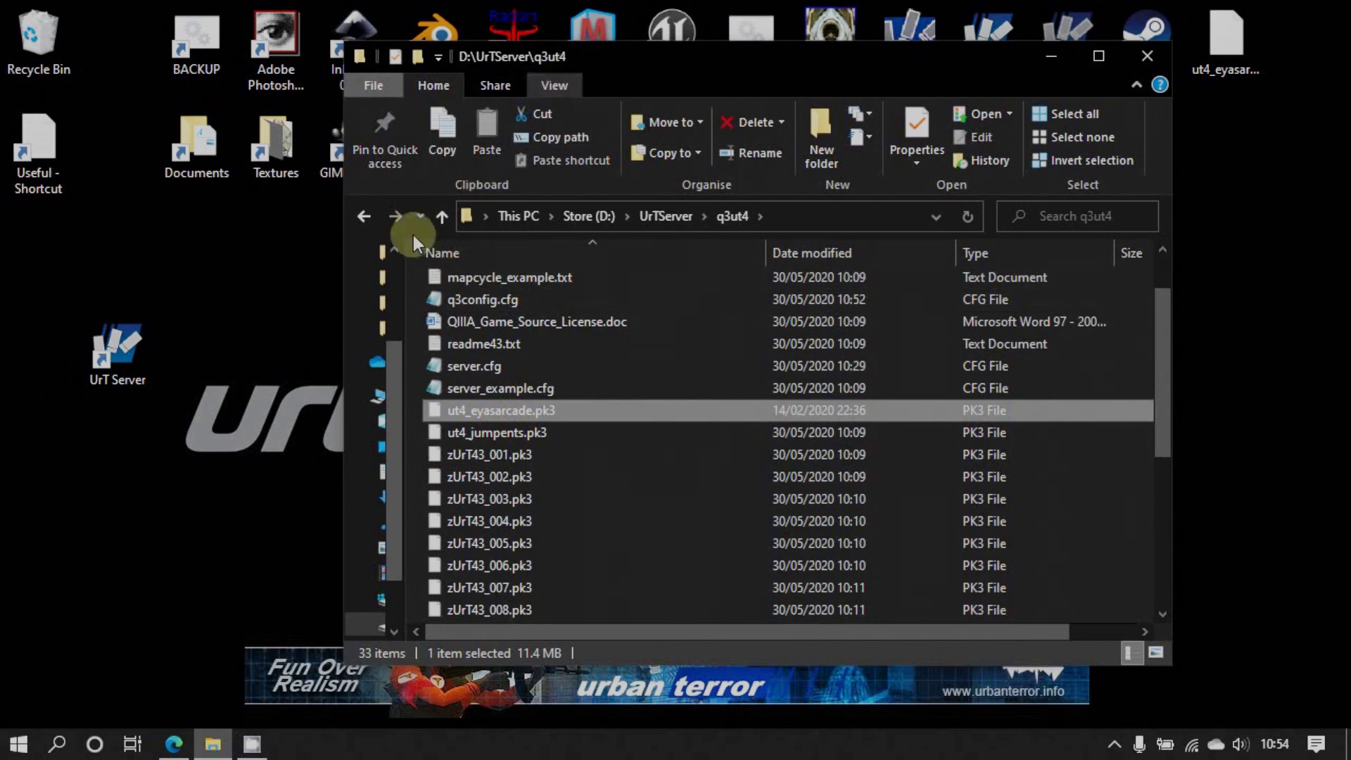
click(1051, 57)
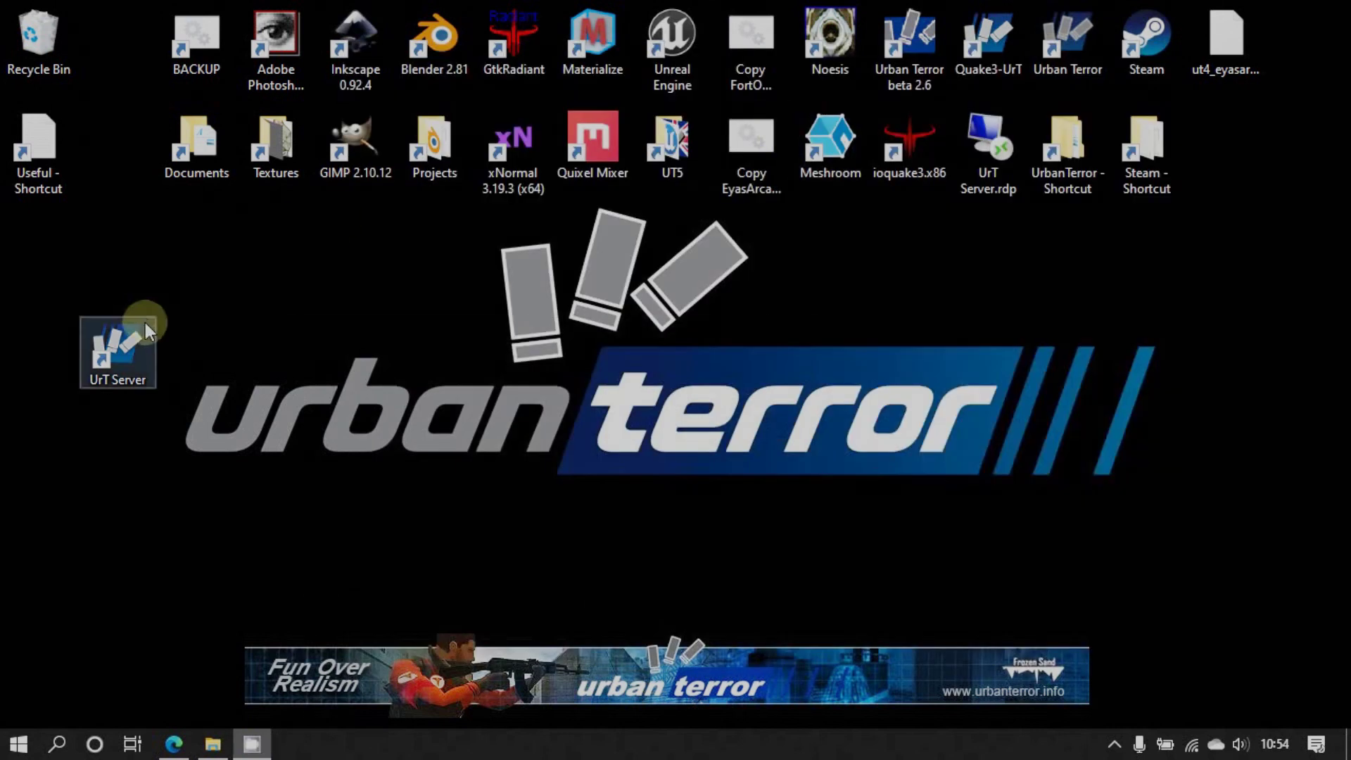
Restart the server from the UrT Server shortcut and confirm the ut4_eyasarcade and master-server heartbeat log lines
drag(130, 336, 418, 268)
double_click(430, 261)
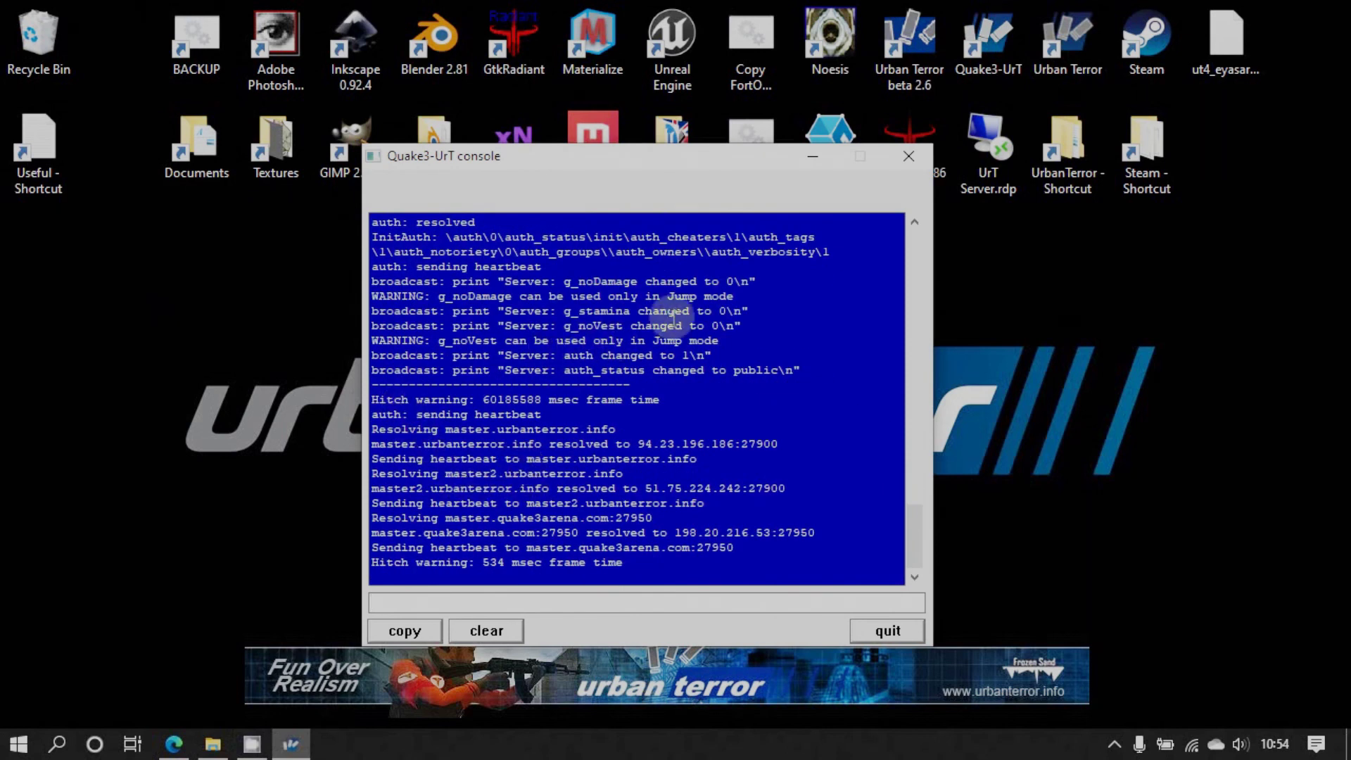
scroll(606, 364, up, 6)
scroll(606, 364, up, 4)
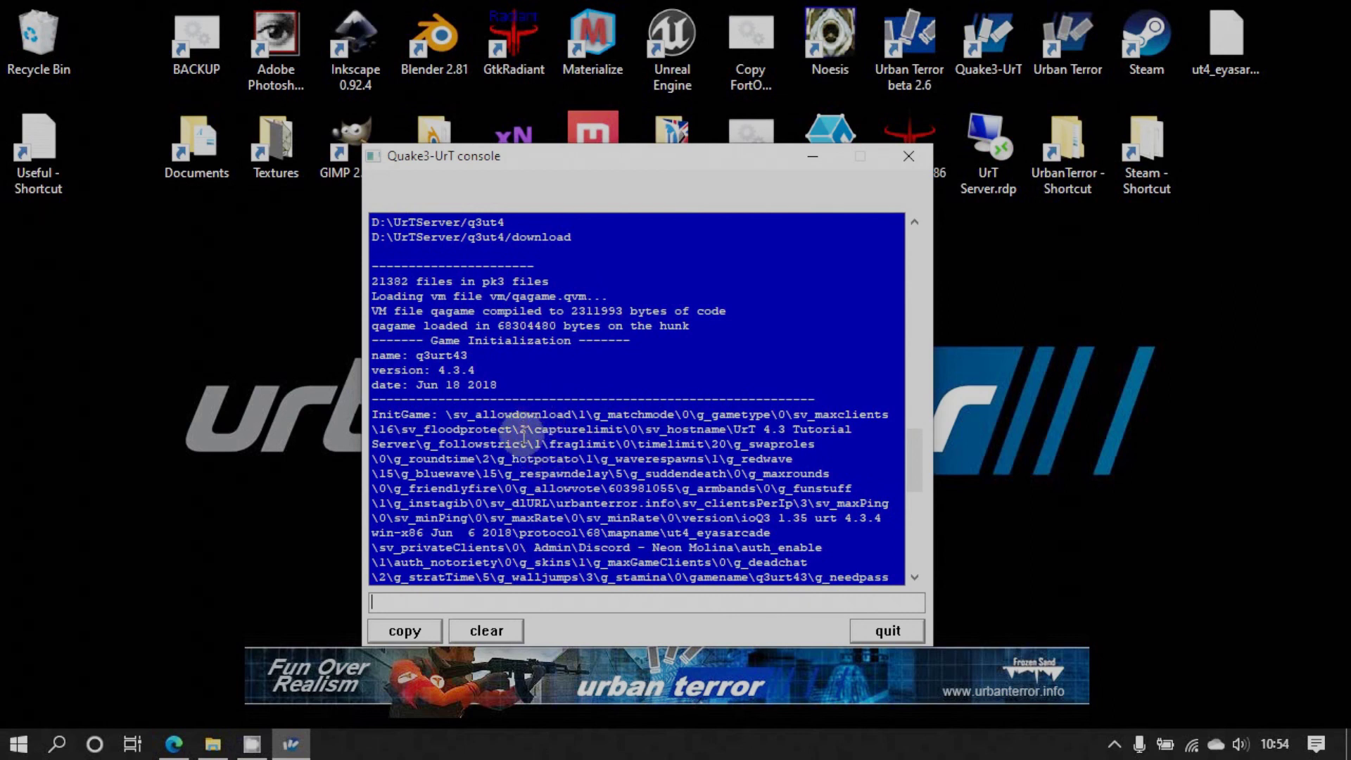
scroll(526, 464, down, 1)
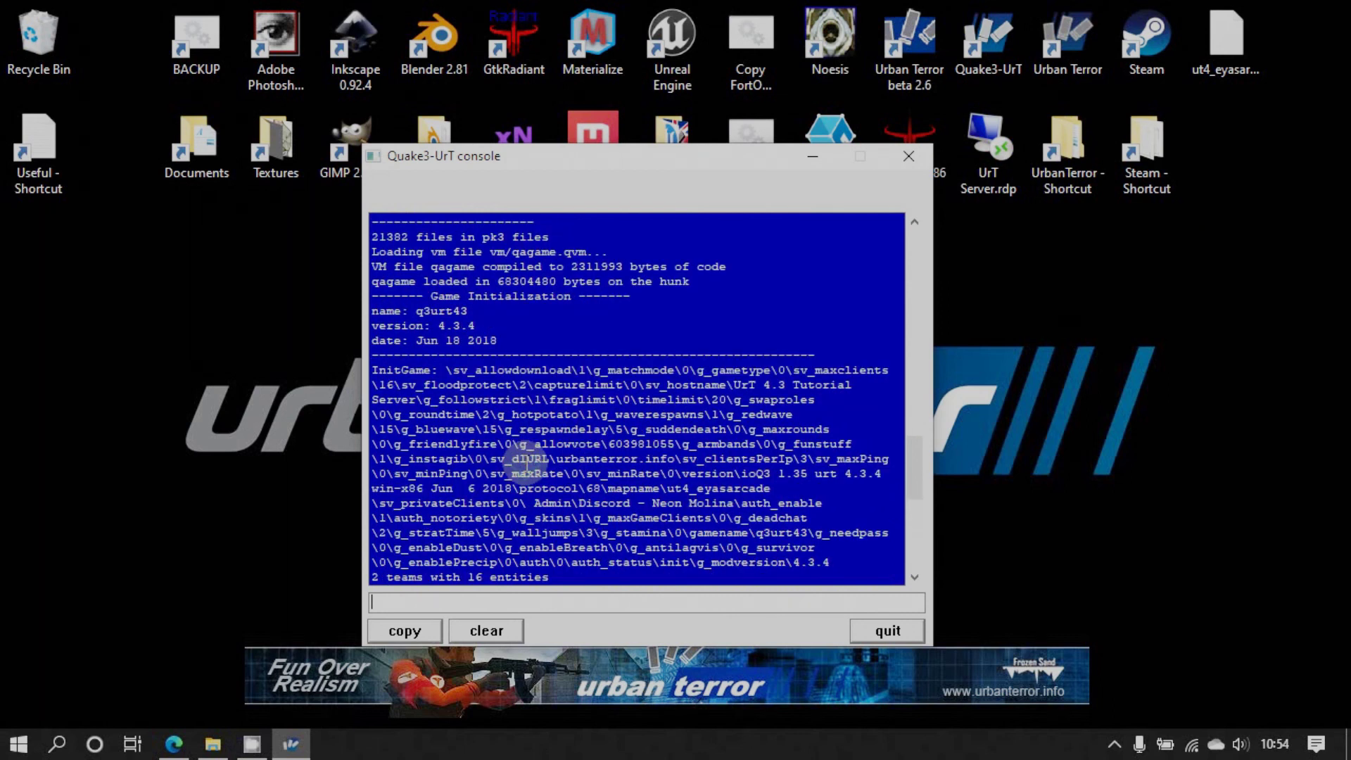
scroll(496, 385, down, 1)
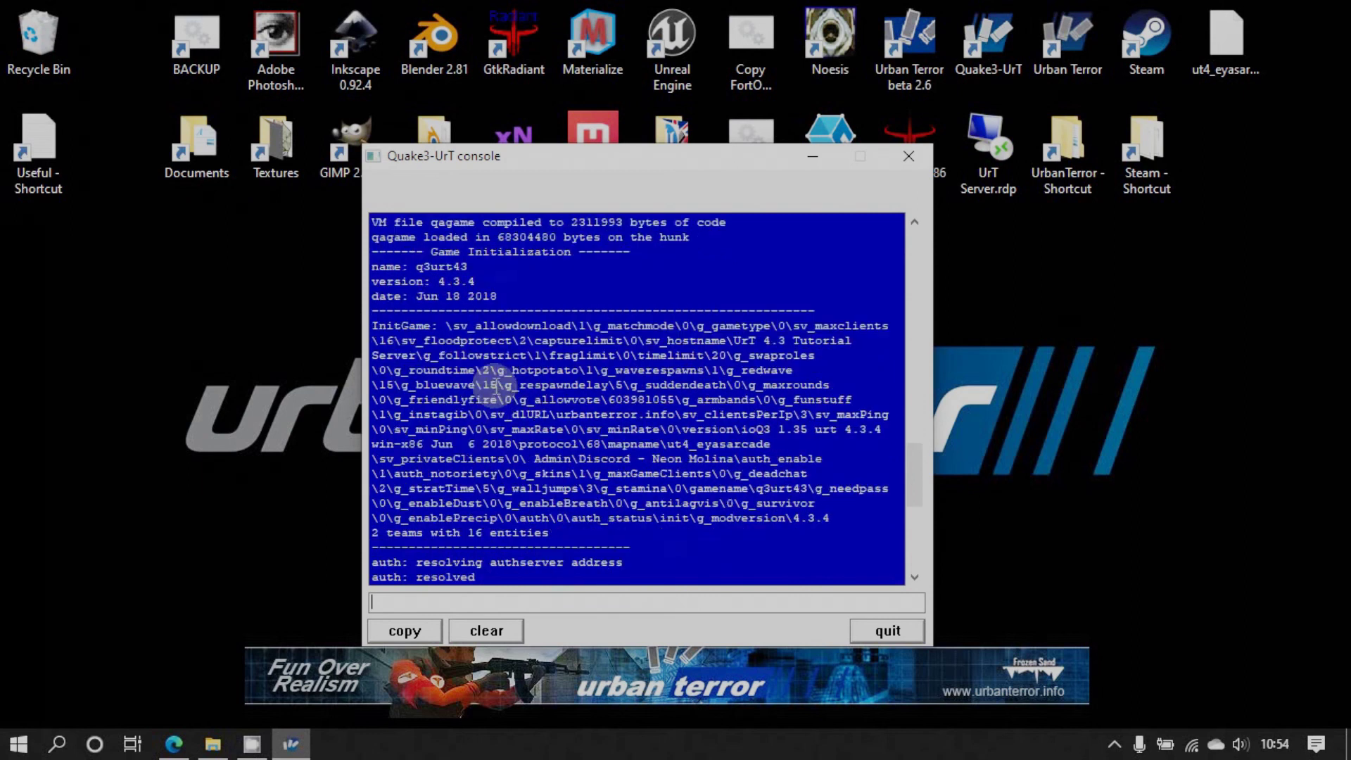
scroll(495, 385, down, 3)
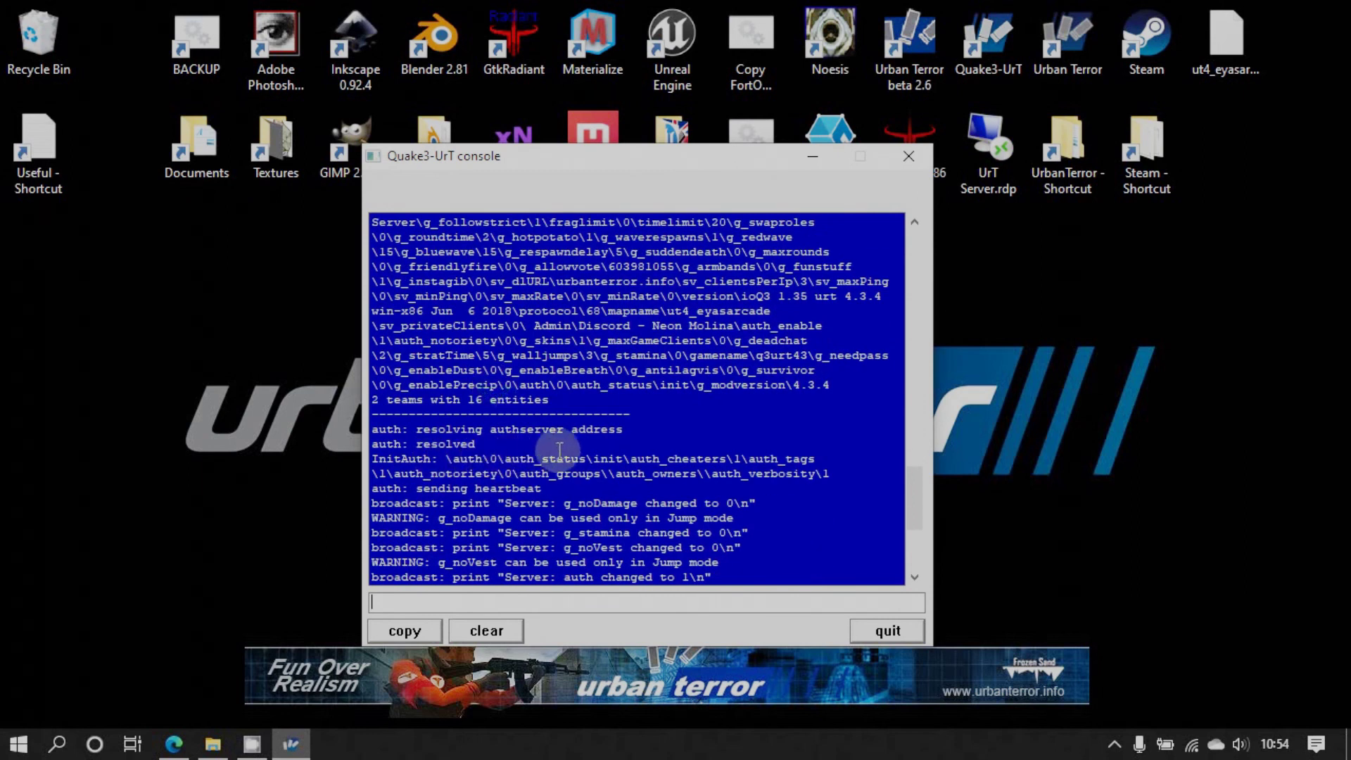
scroll(493, 468, down, 2)
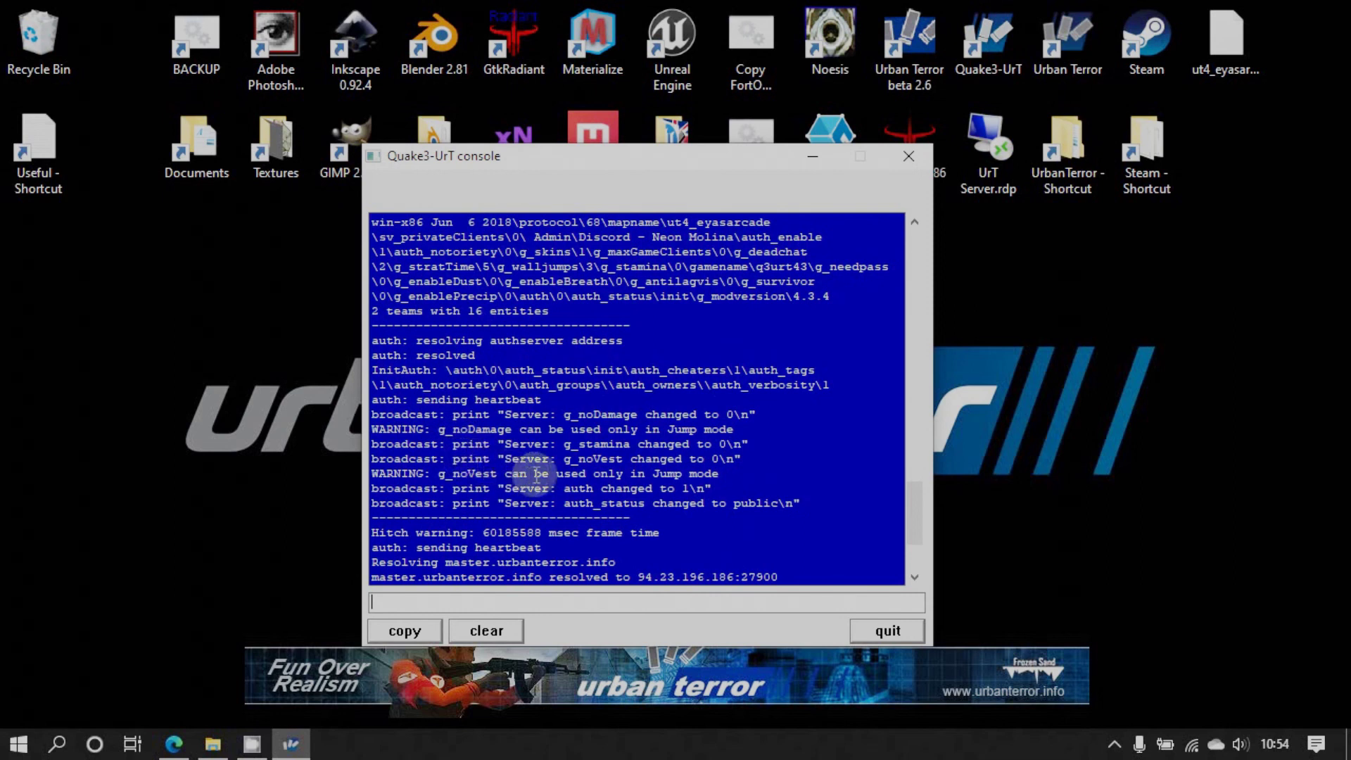
scroll(535, 470, down, 1)
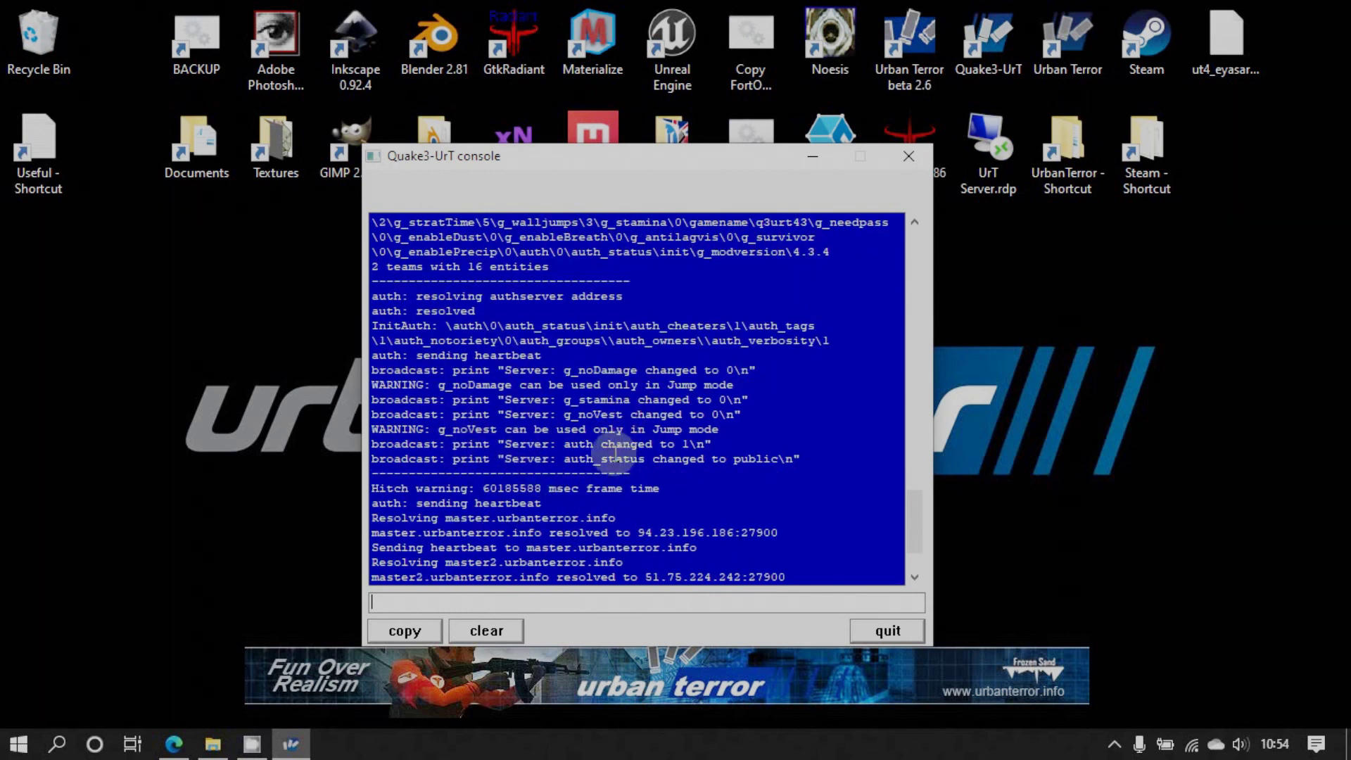
drag(906, 514, 912, 543)
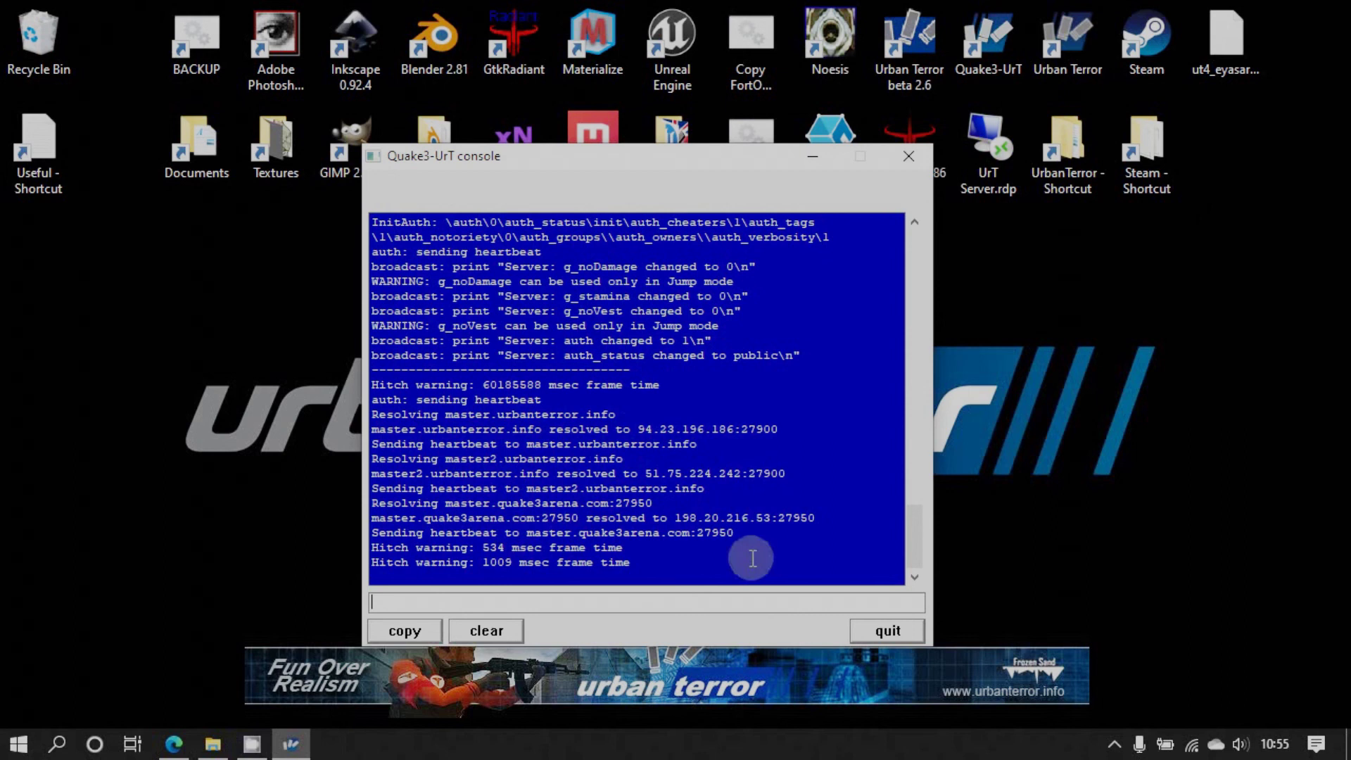
drag(811, 161, 1116, 183)
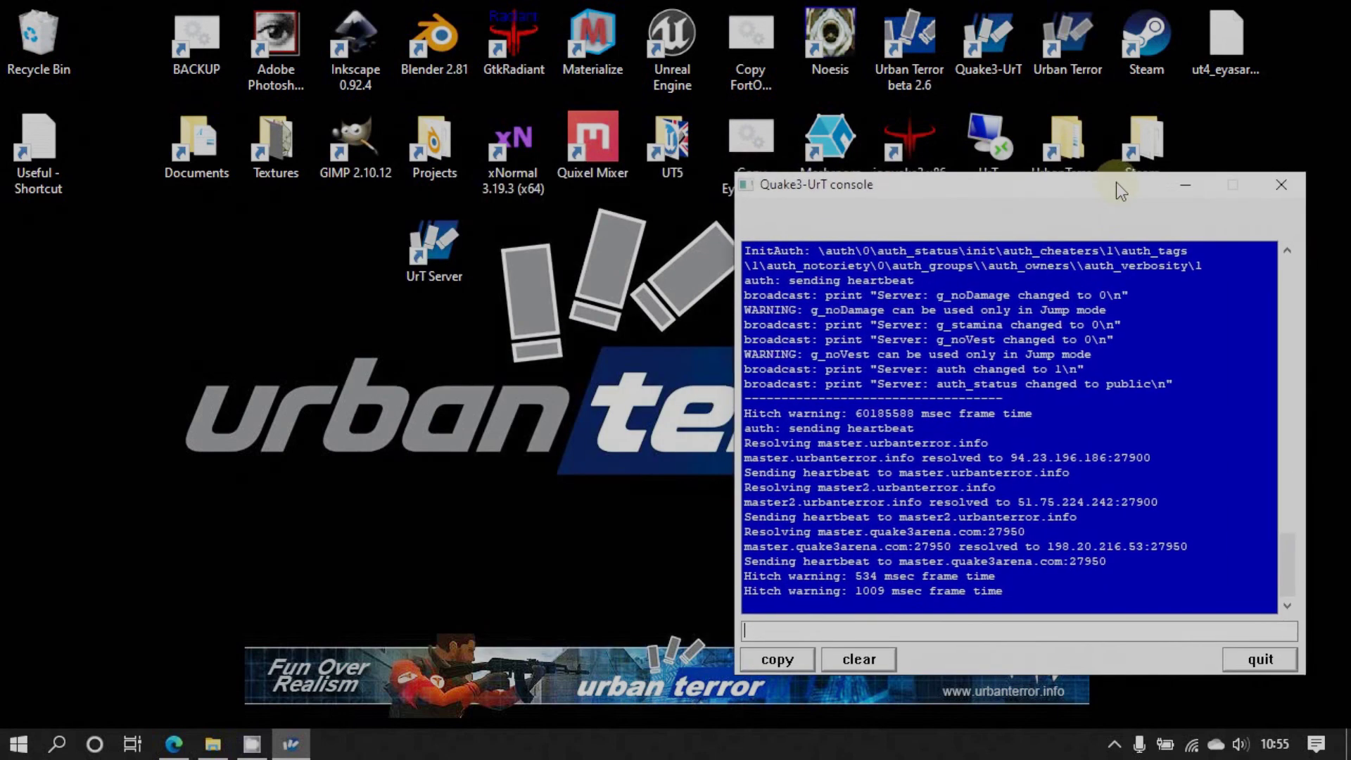
Minimise the server console and launch Urban Terror from the Quake3-UrT shortcut
click(1187, 189)
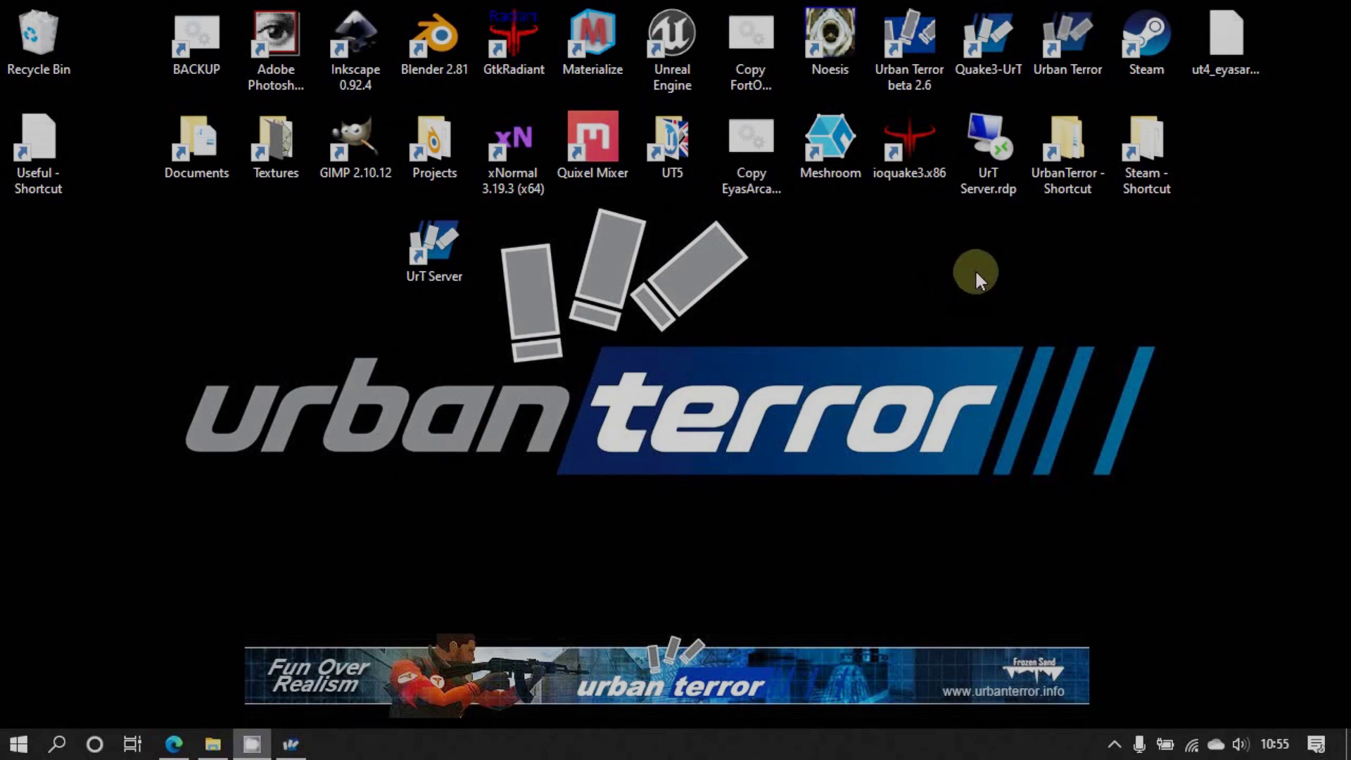
click(990, 46)
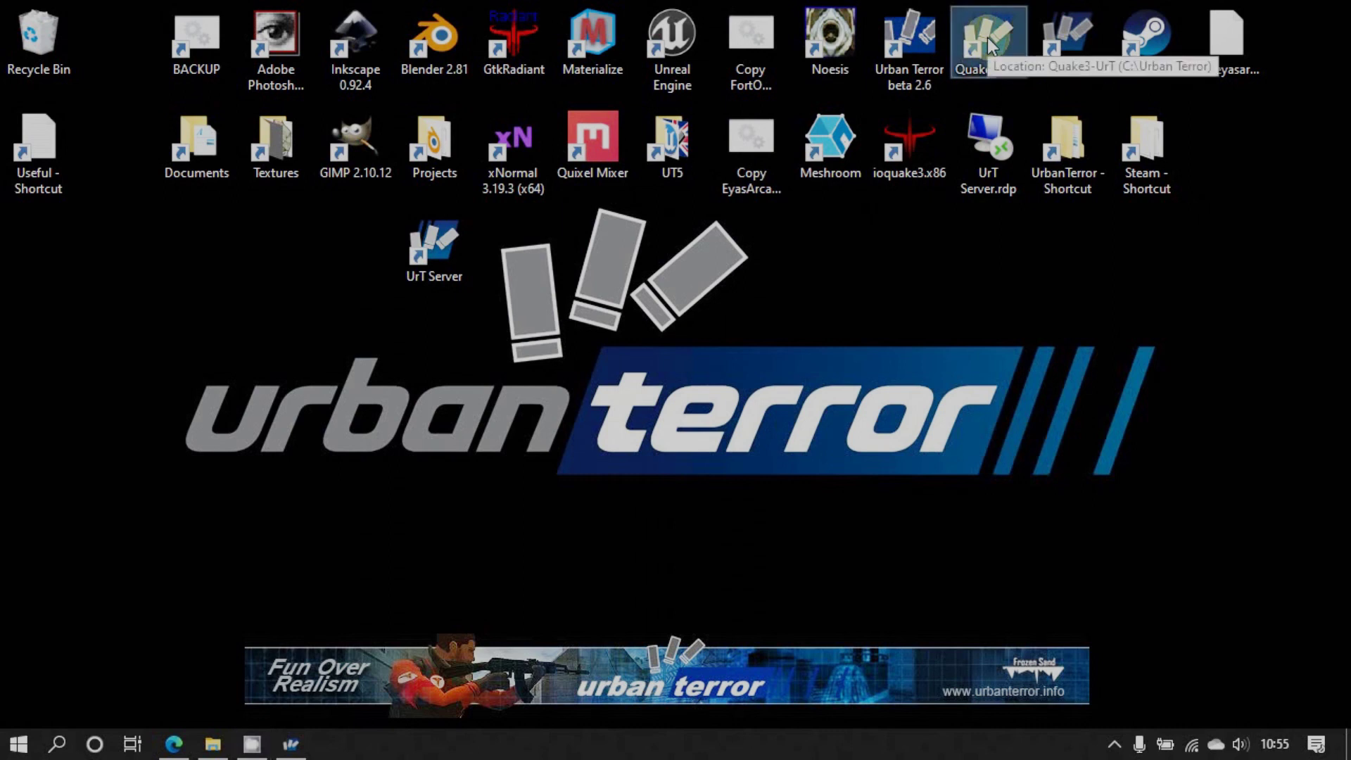
double_click(991, 46)
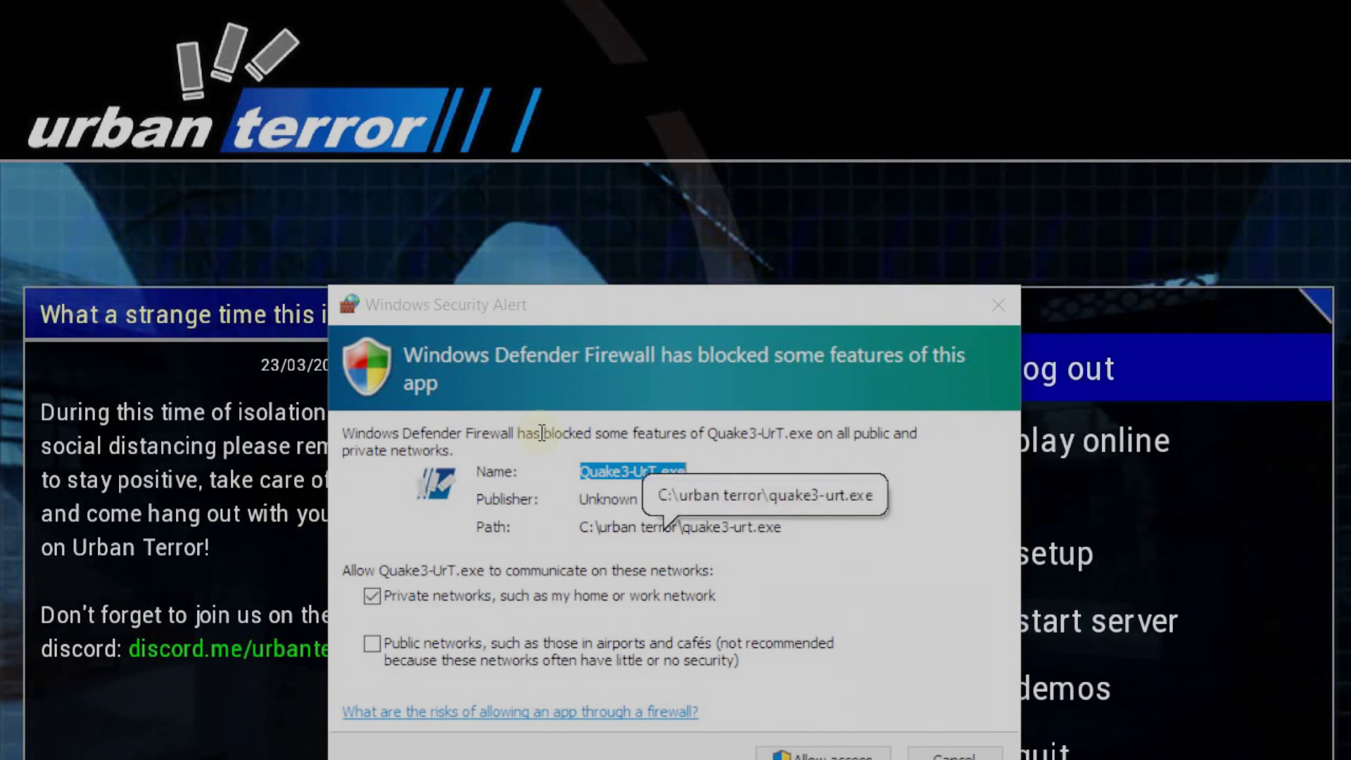
Cancel the Windows Security Alert for Quake3-UrT.exe without granting network access
key(alt+Tab)
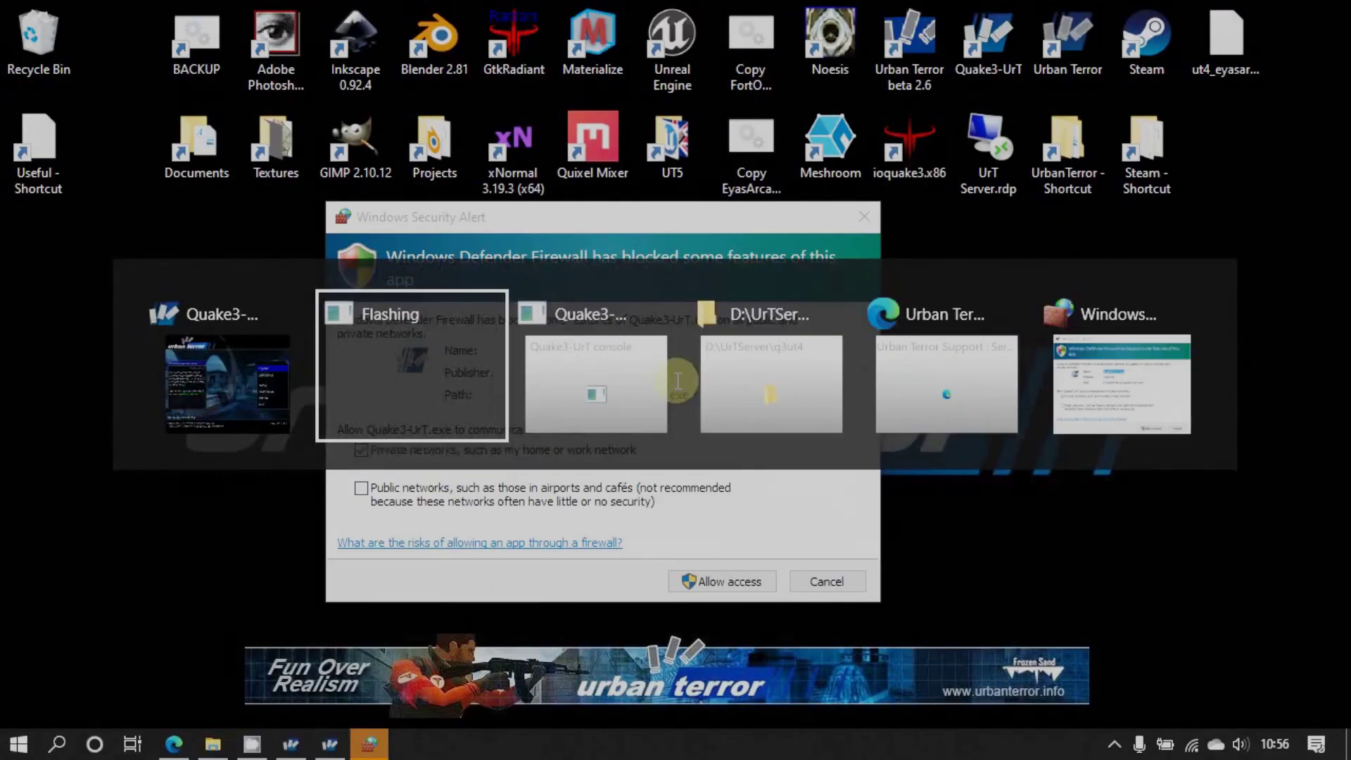
drag(668, 246, 688, 178)
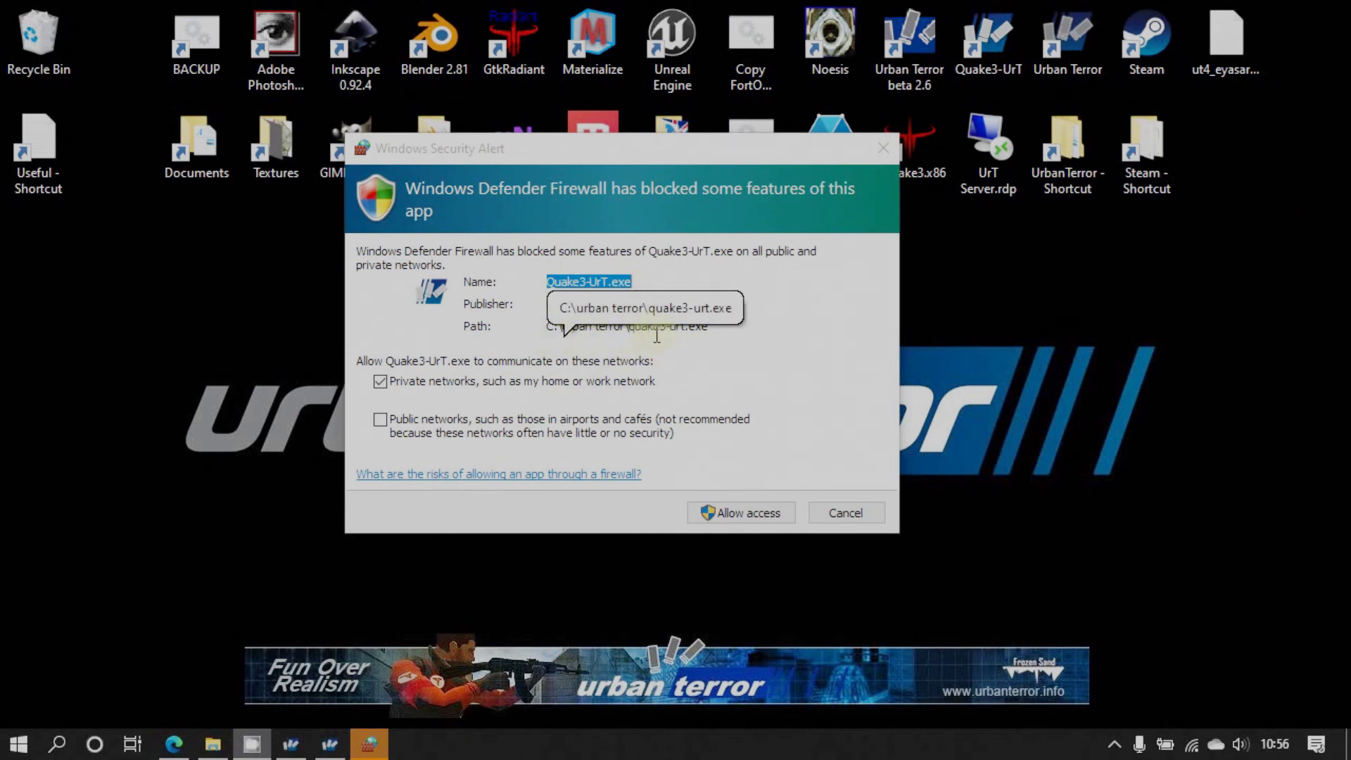
click(846, 513)
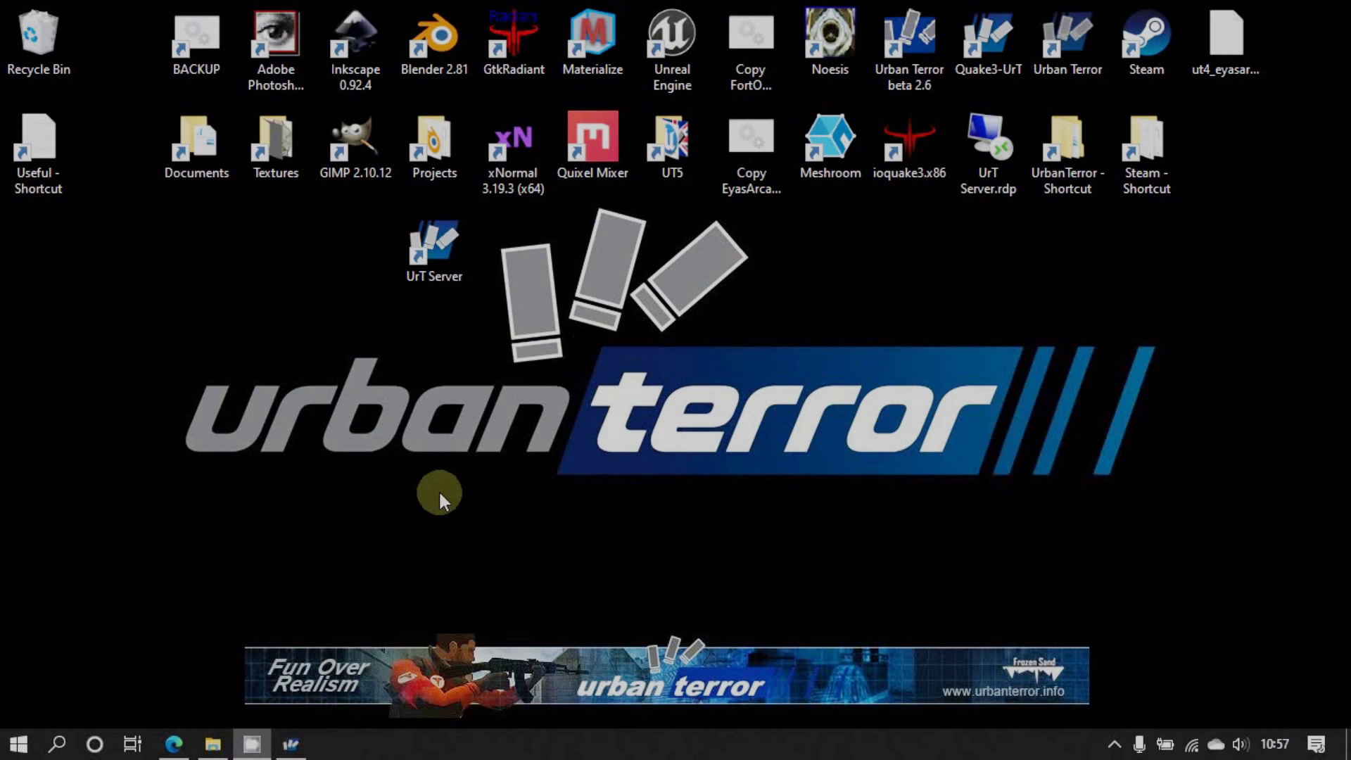
key(super)
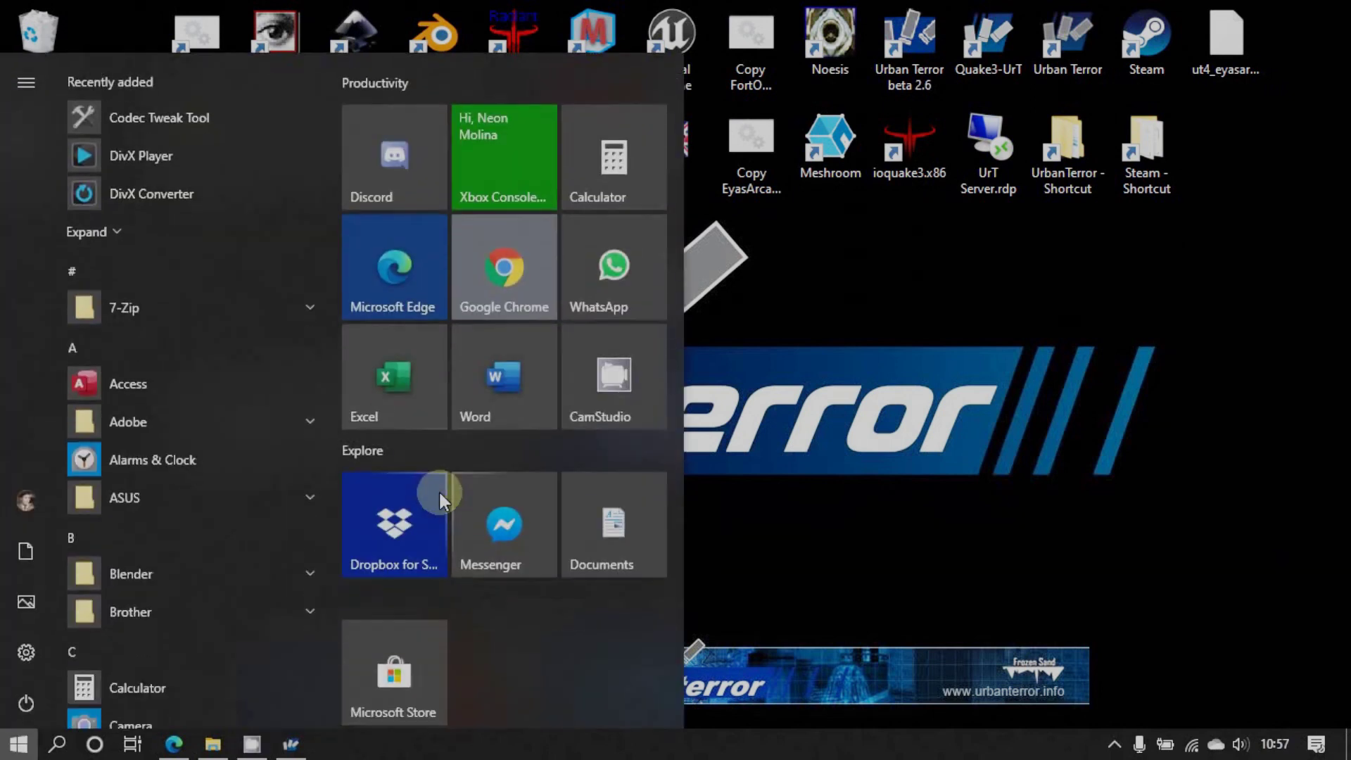
Search 'defender' and open Windows Defender Firewall's list of allowed apps
text(defend)
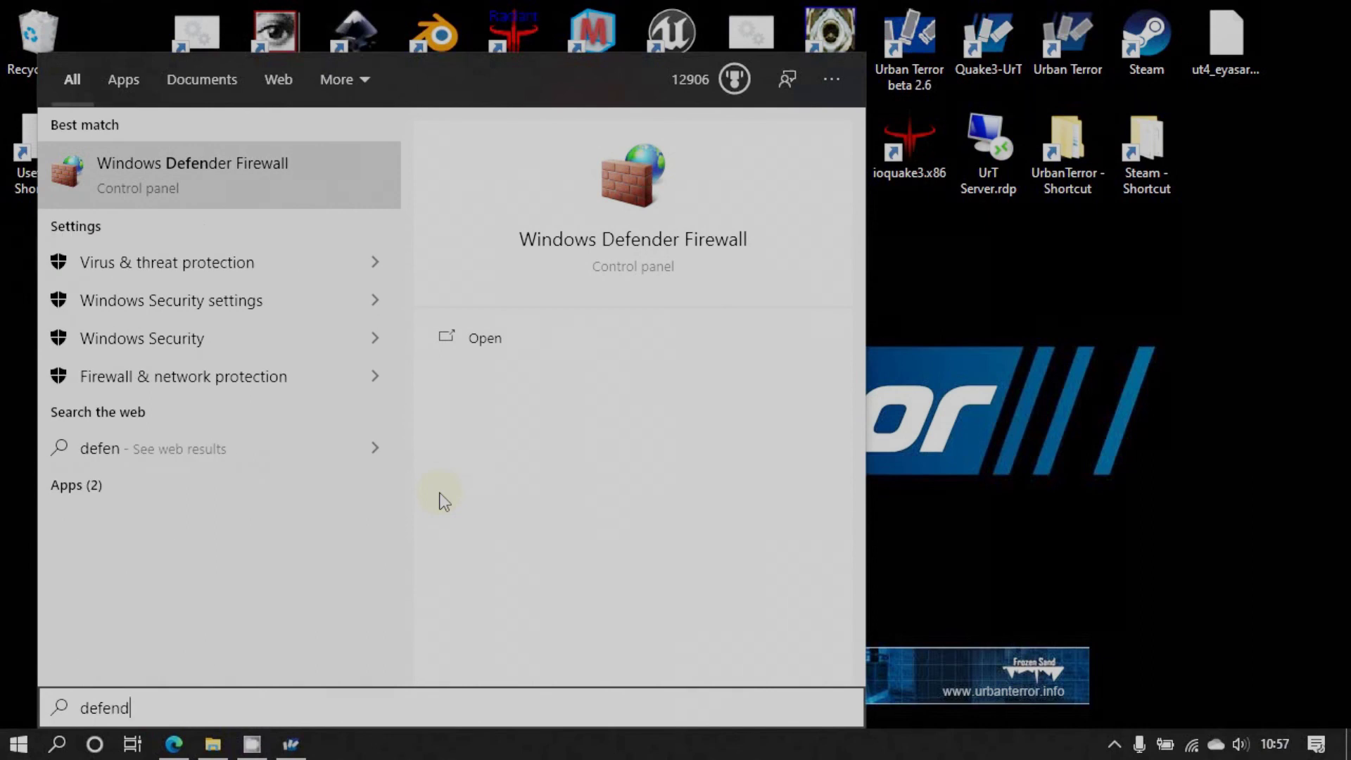
text(er)
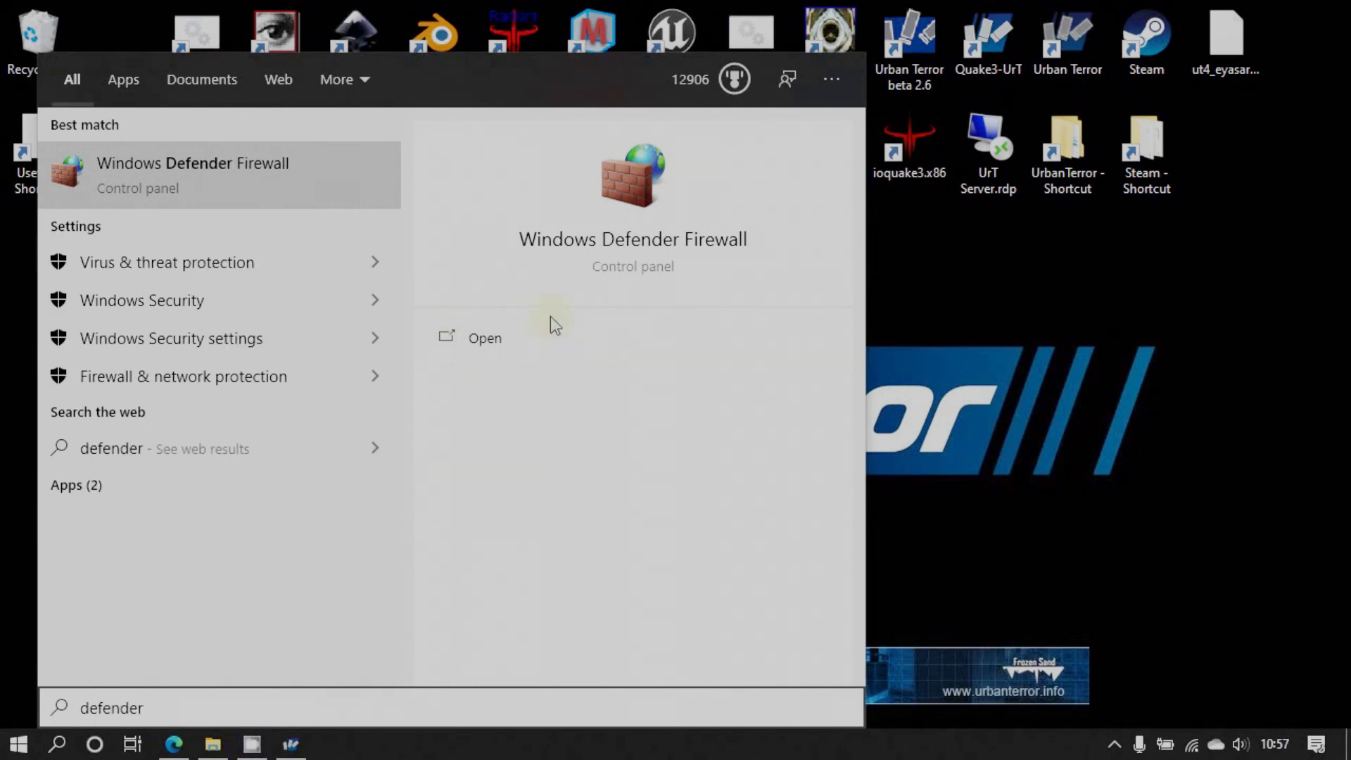
click(631, 239)
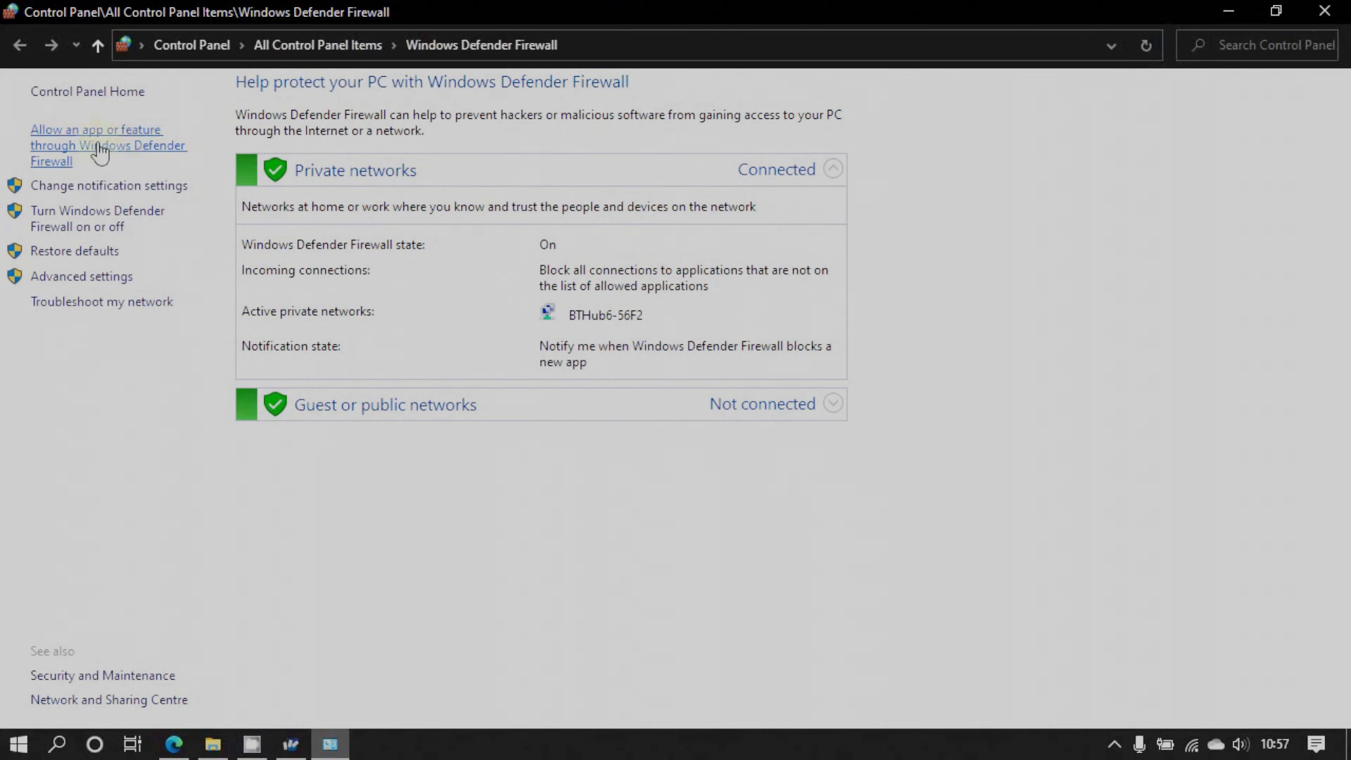
click(101, 151)
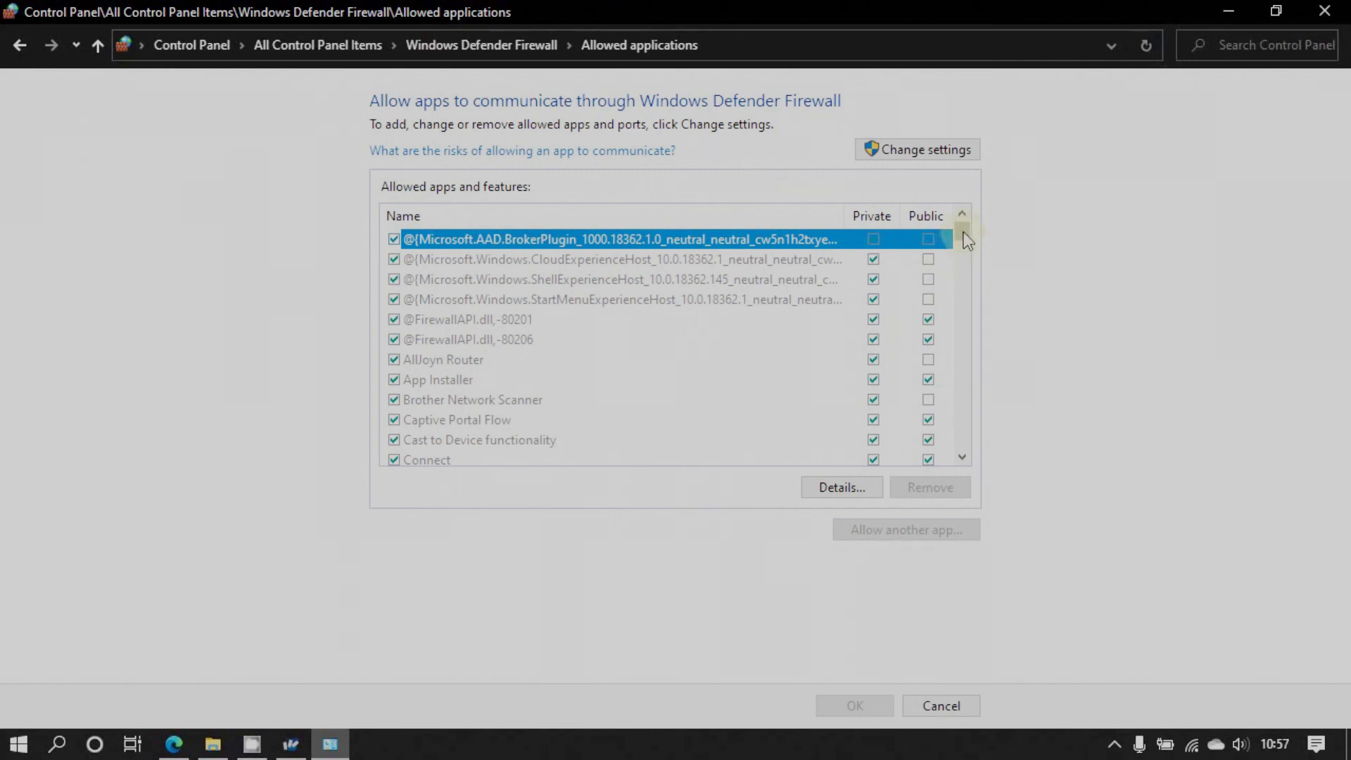
scroll(964, 236, down, 2)
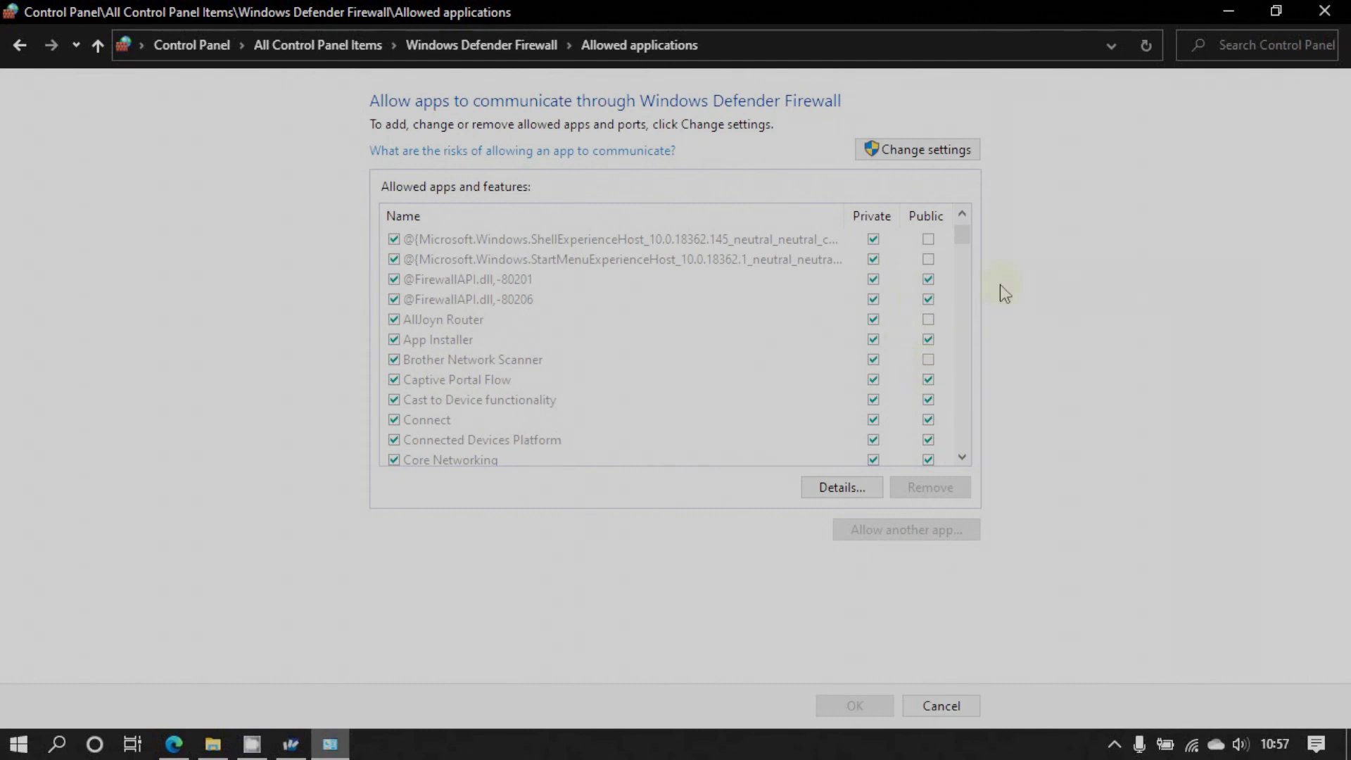
drag(961, 240, 970, 293)
drag(975, 304, 972, 351)
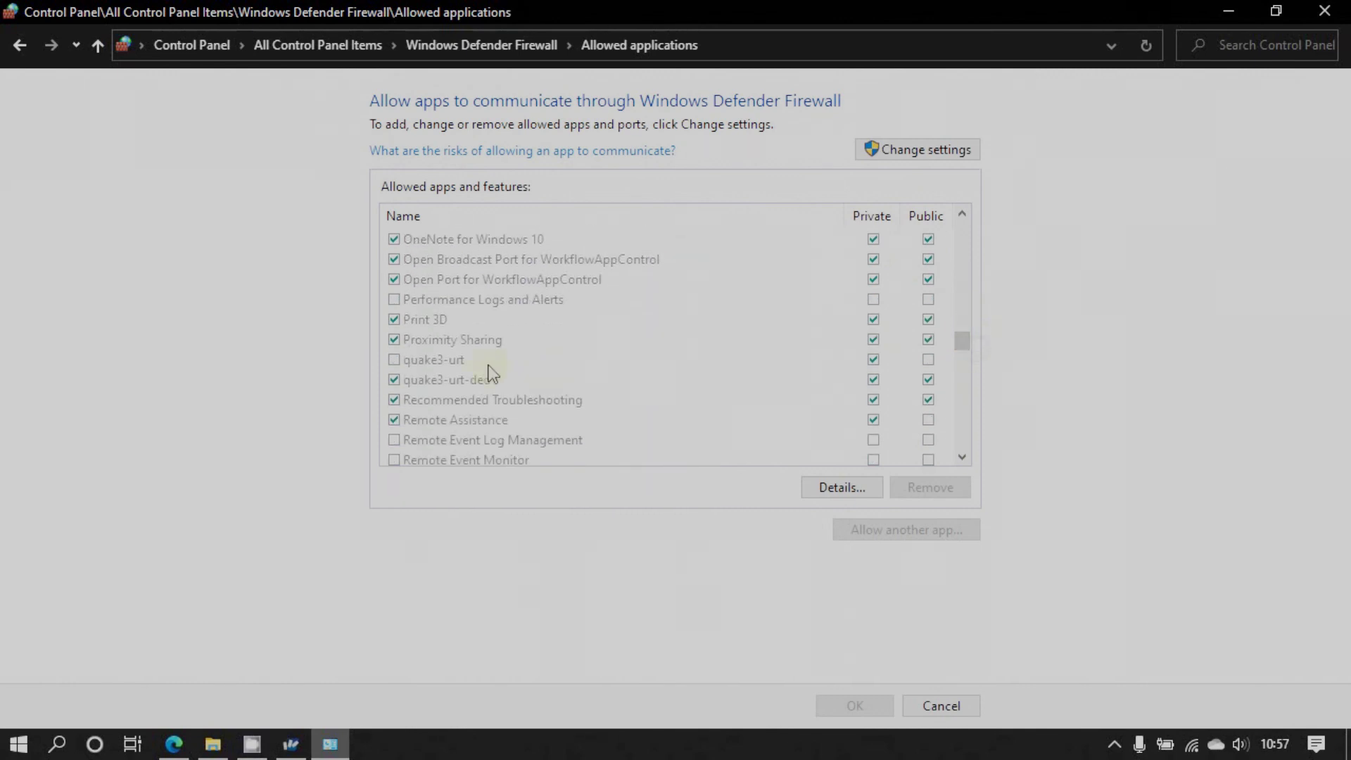
Inspect the quake3-urt-ded and quake3-urt entries in the allowed apps list
click(432, 383)
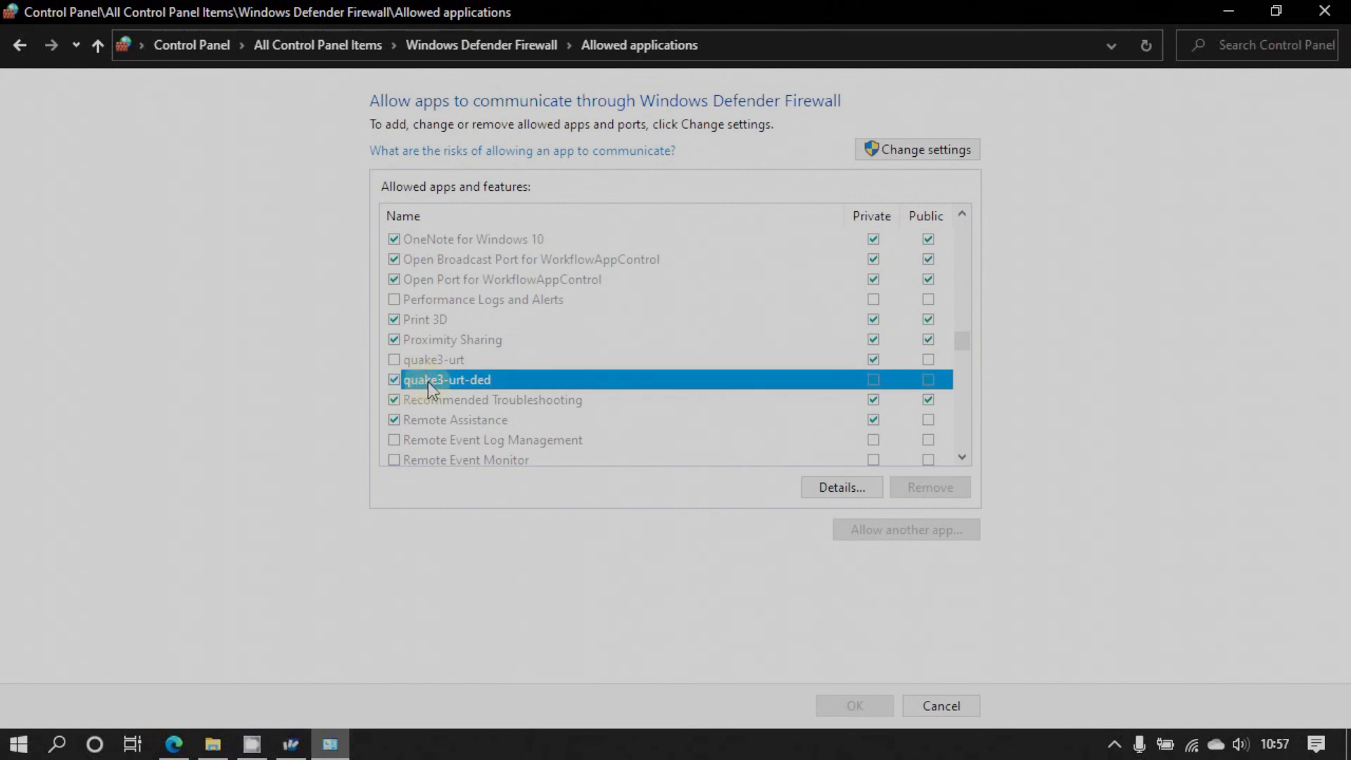
click(473, 383)
click(747, 418)
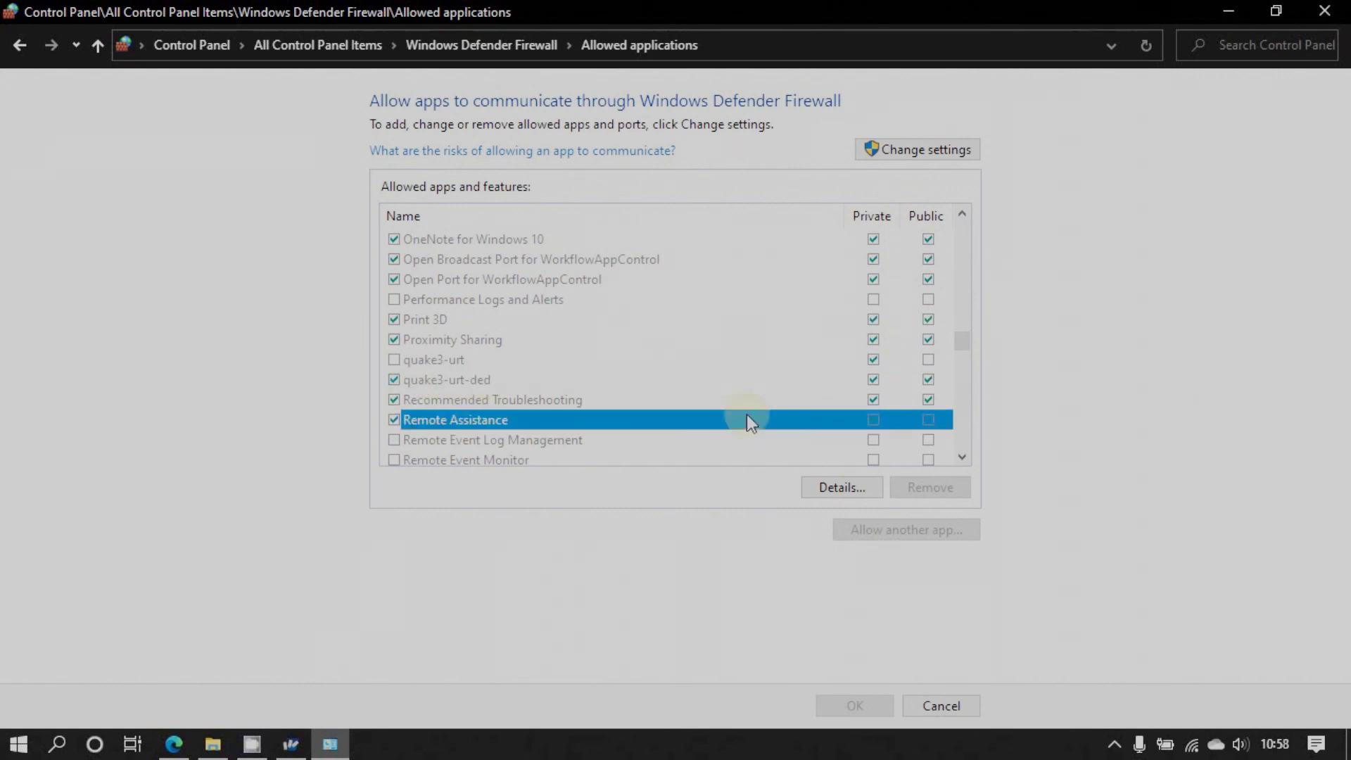
click(872, 380)
click(437, 360)
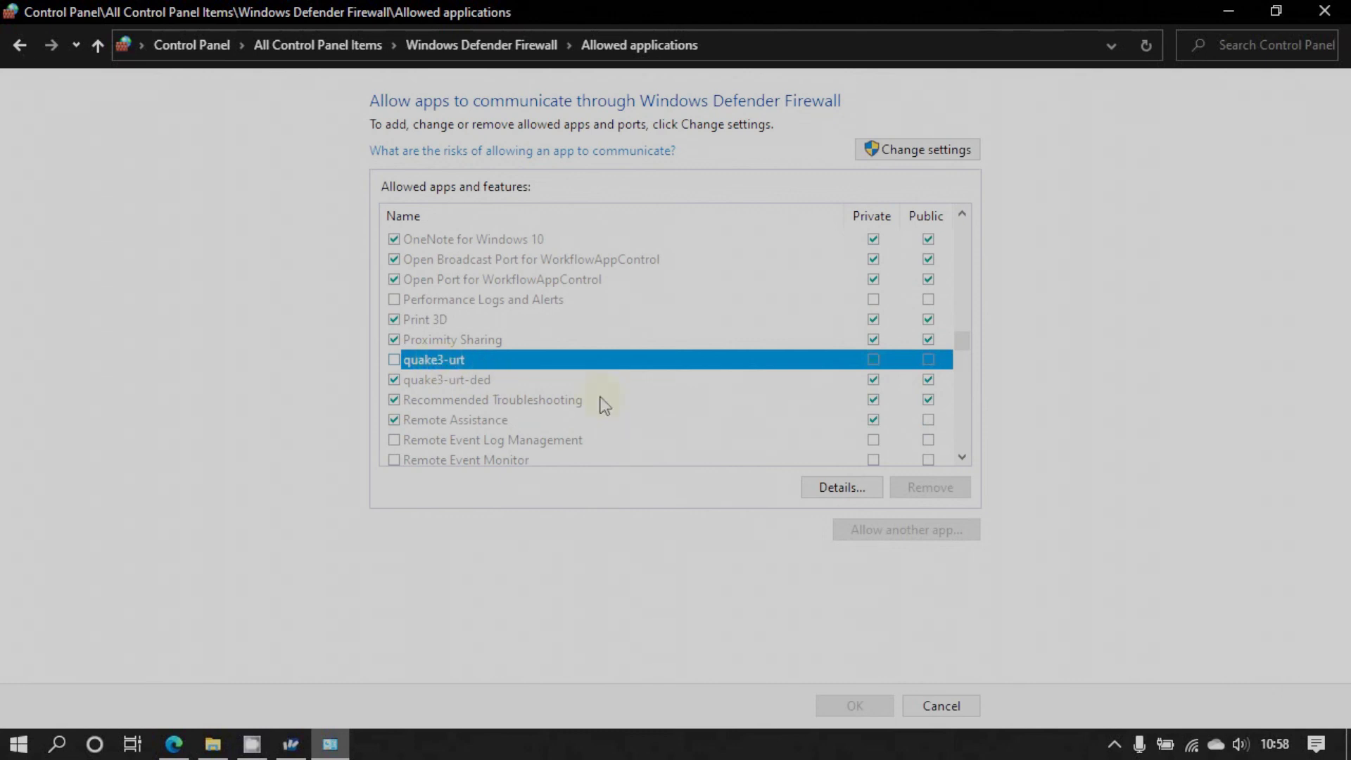
click(690, 386)
click(873, 360)
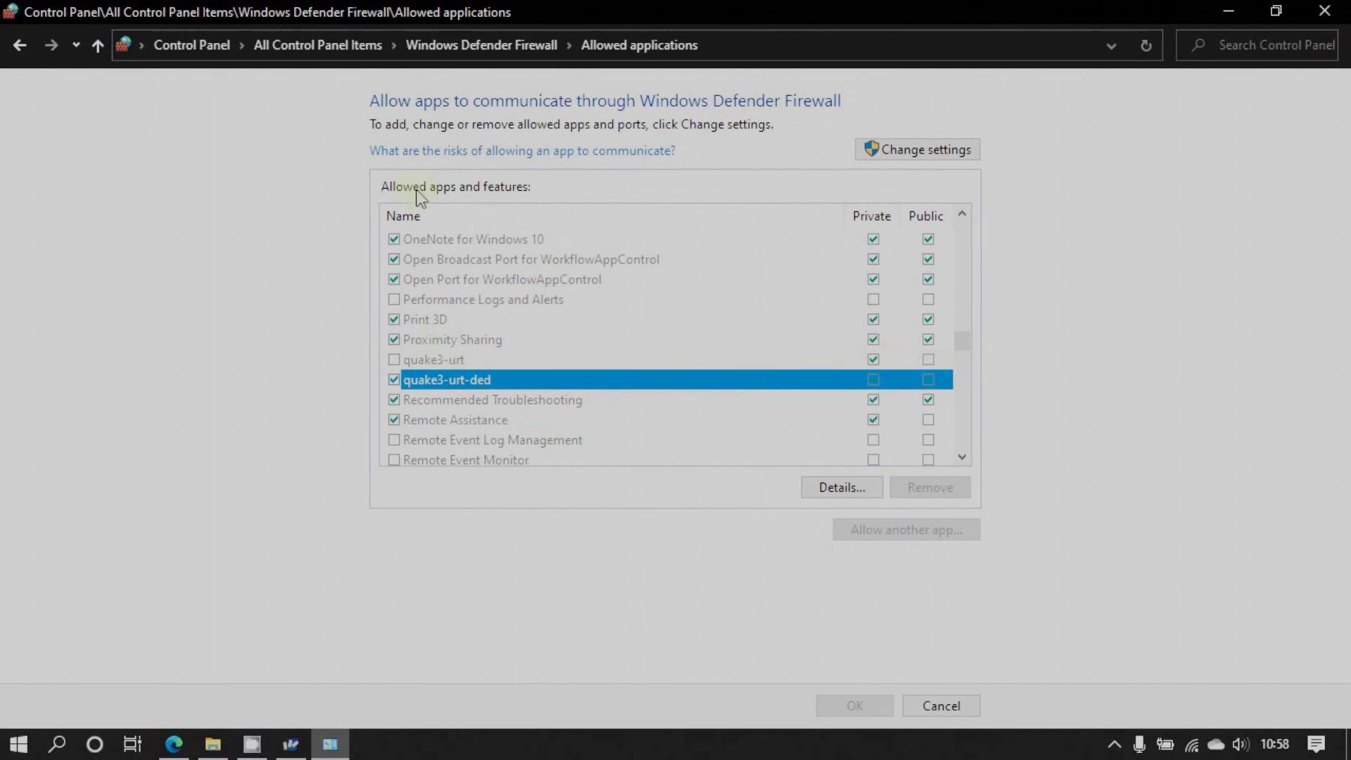
click(394, 359)
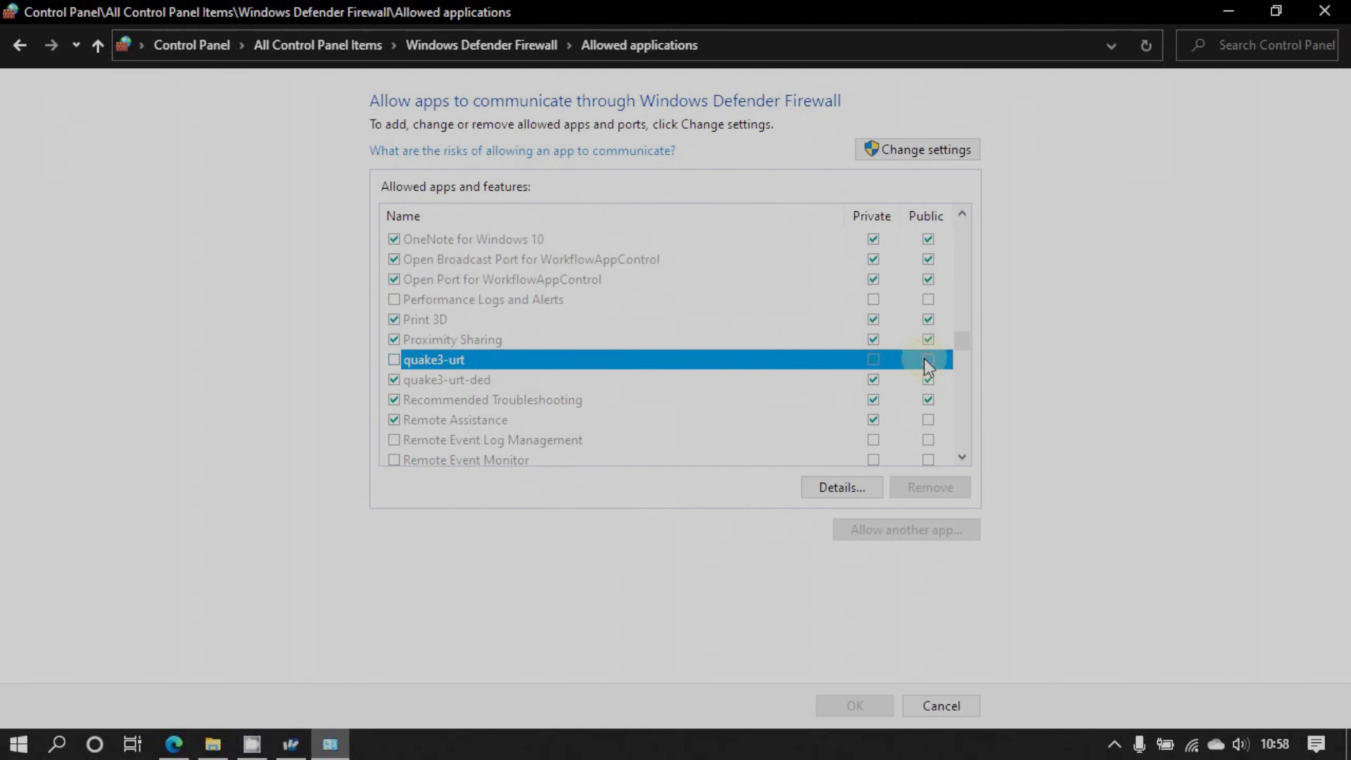
Enable quake3-urt for private and public networks and confirm with OK
click(905, 150)
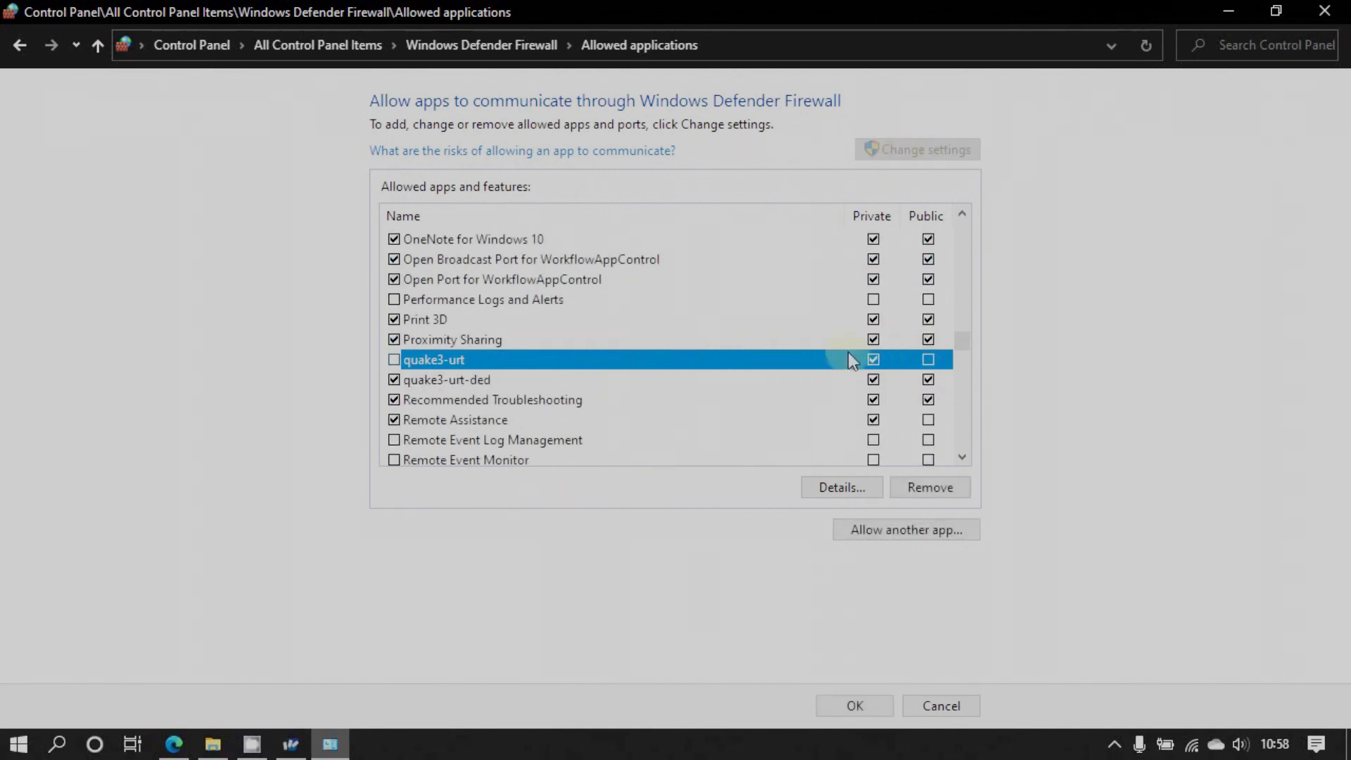
click(927, 359)
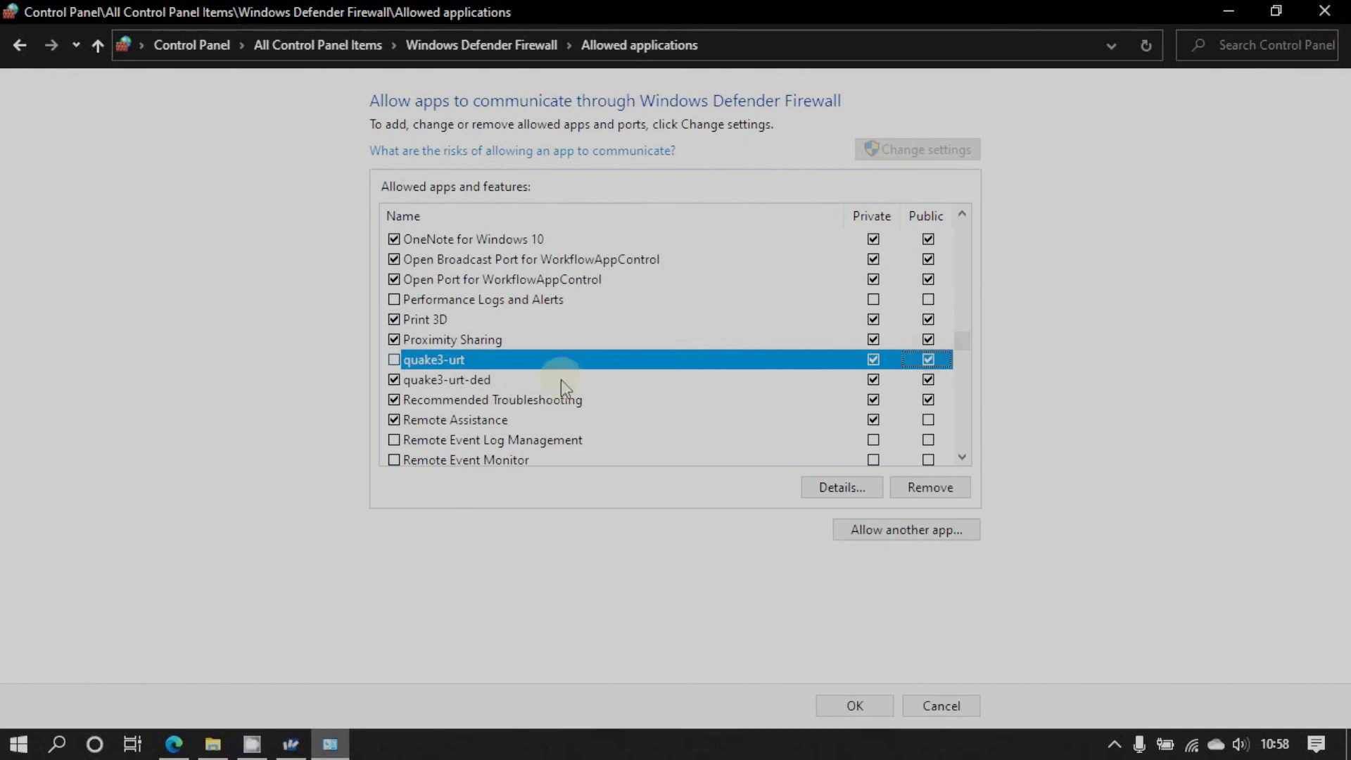
click(395, 360)
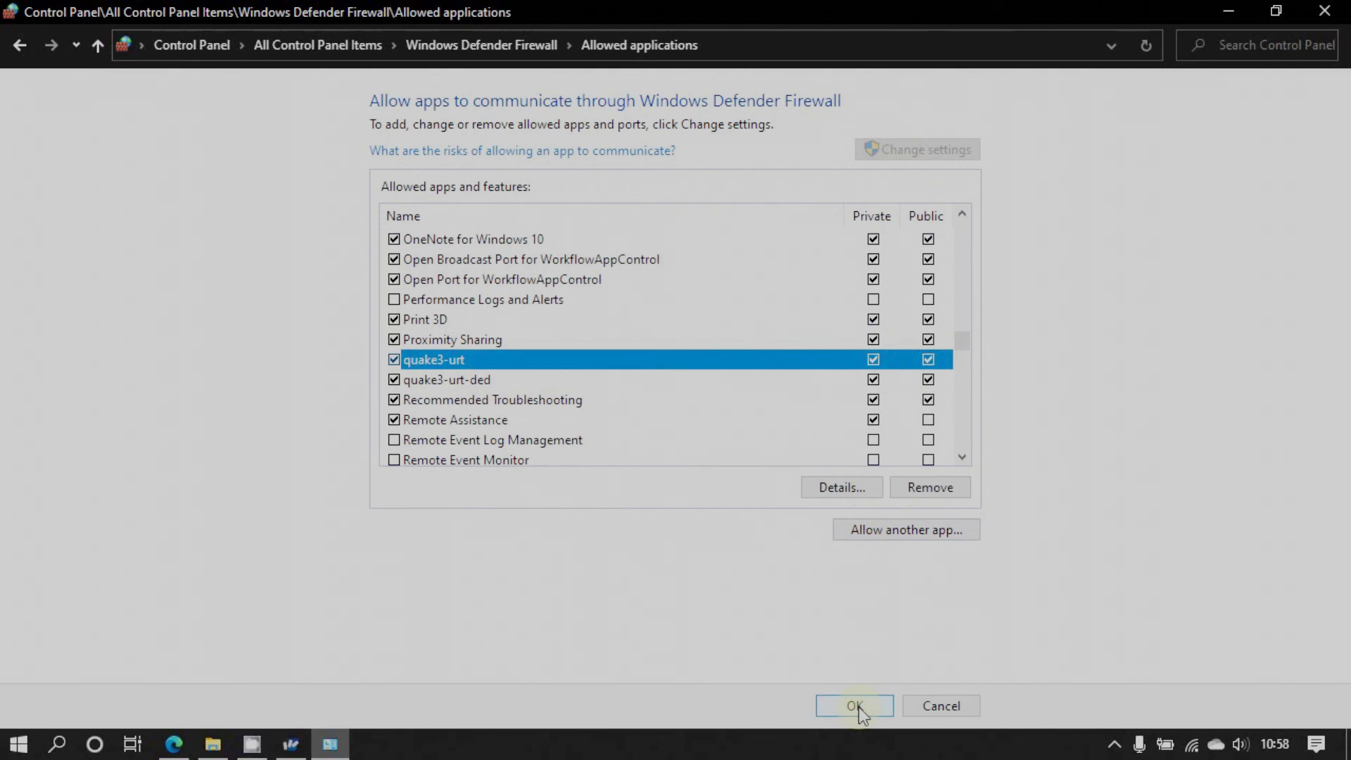
drag(965, 337, 968, 381)
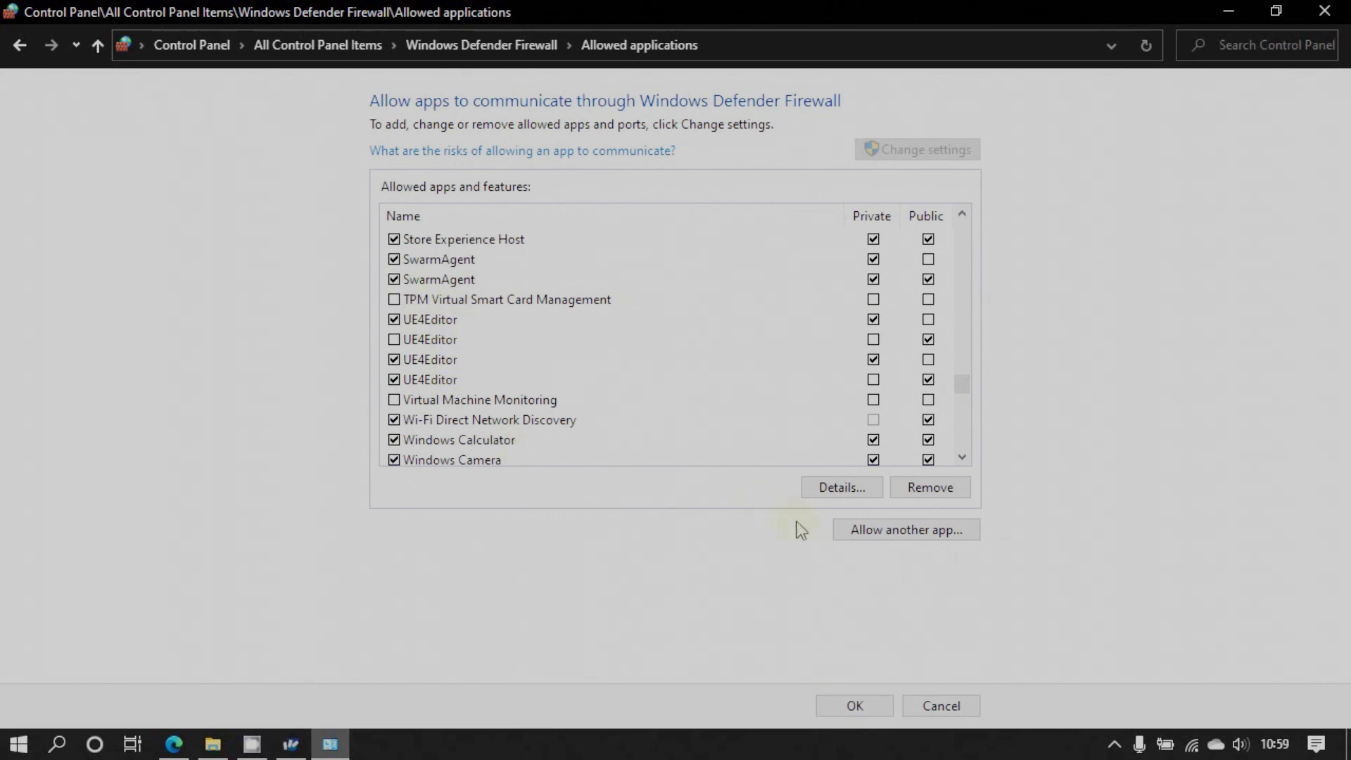
click(856, 706)
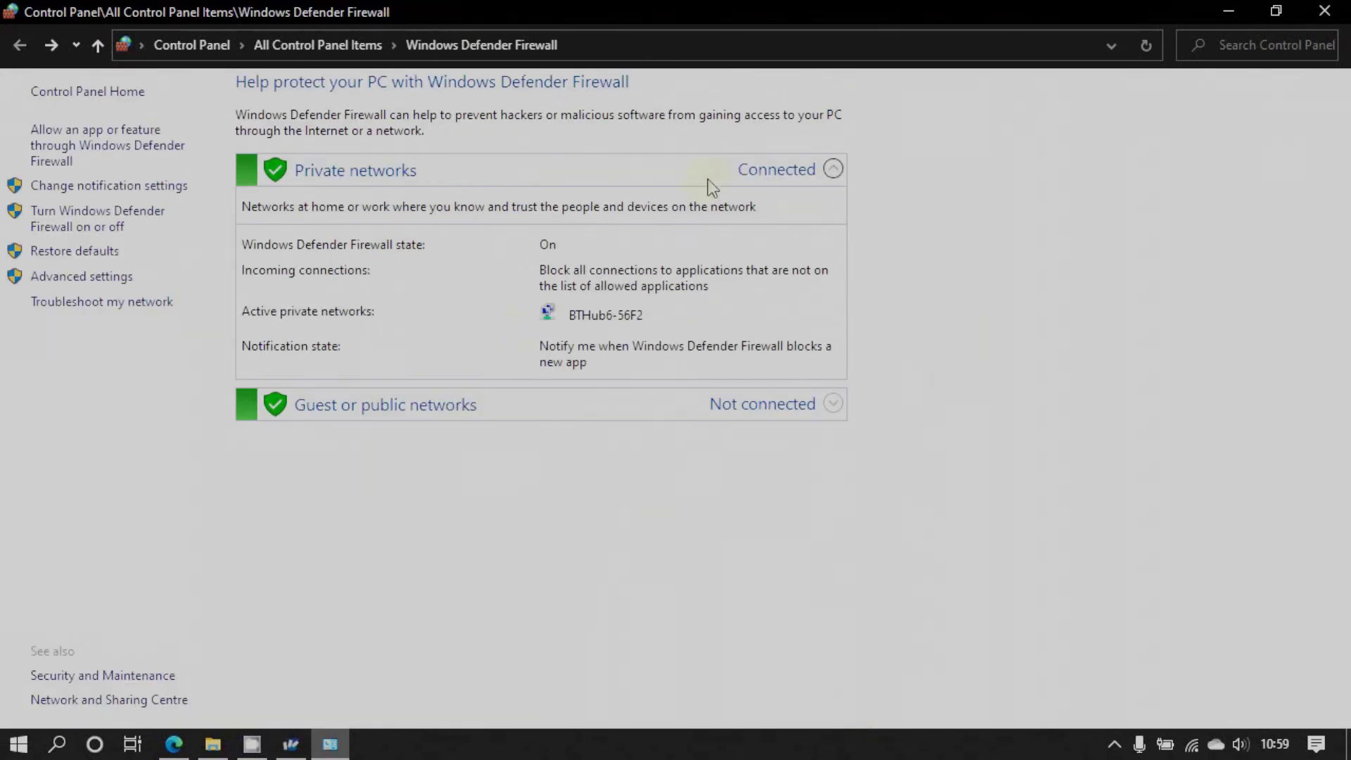
Close the firewall and open the hub manager at 192.168.1.254 in a new Edge tab
click(1324, 11)
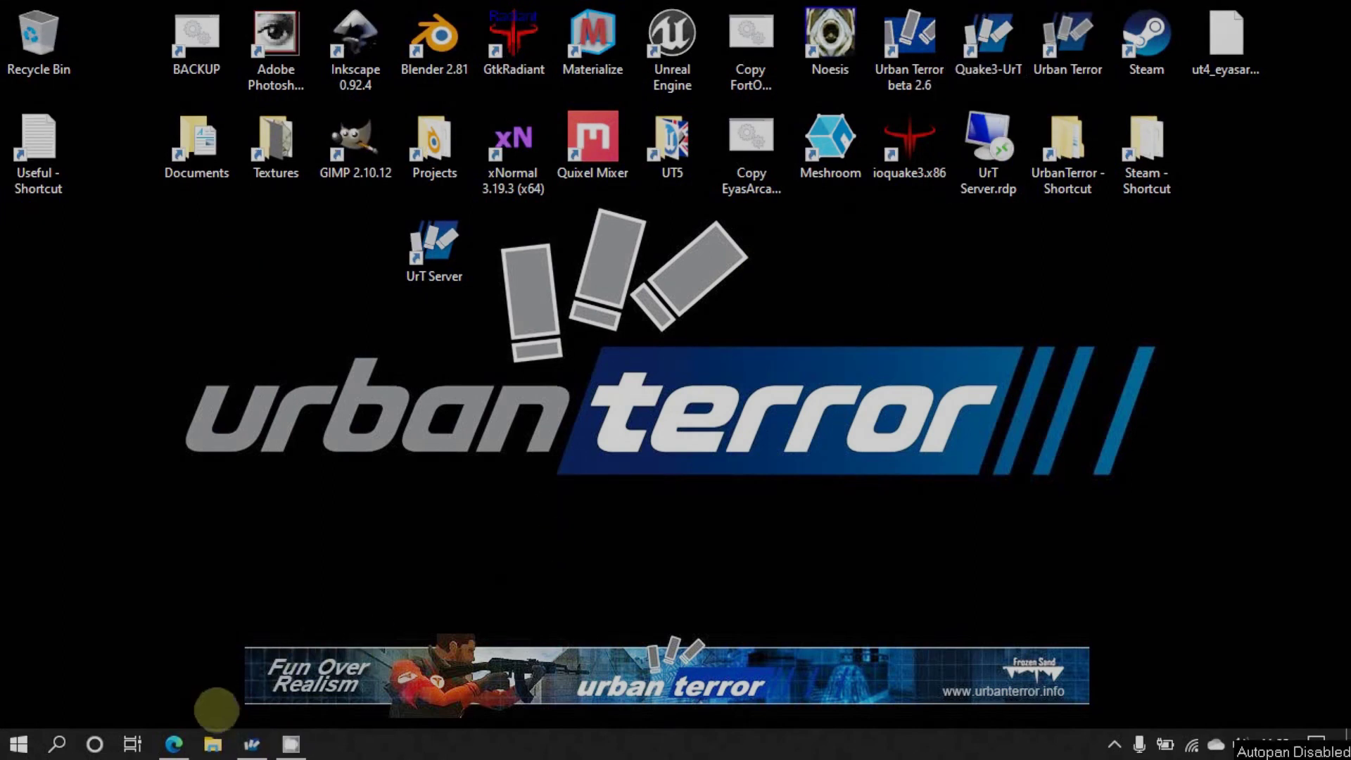
mouse_move(173, 743)
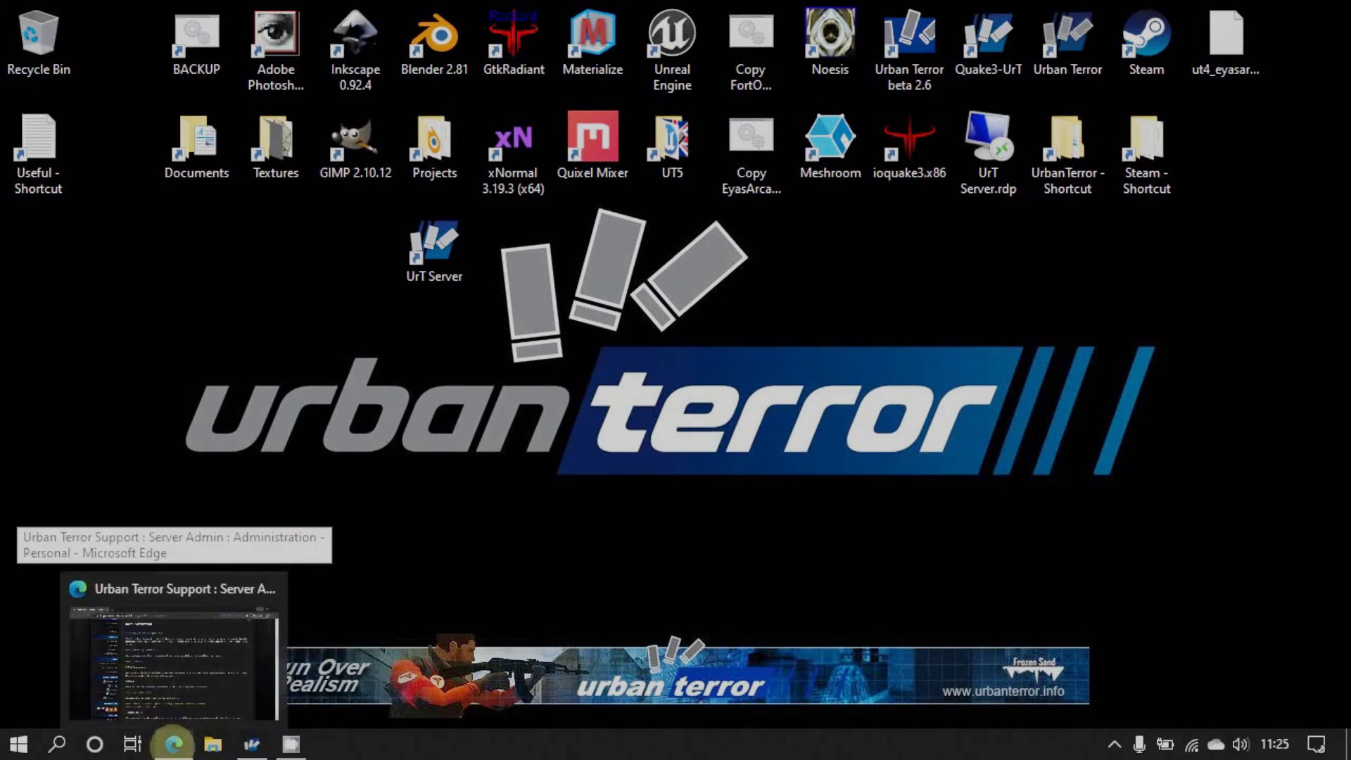
click(172, 661)
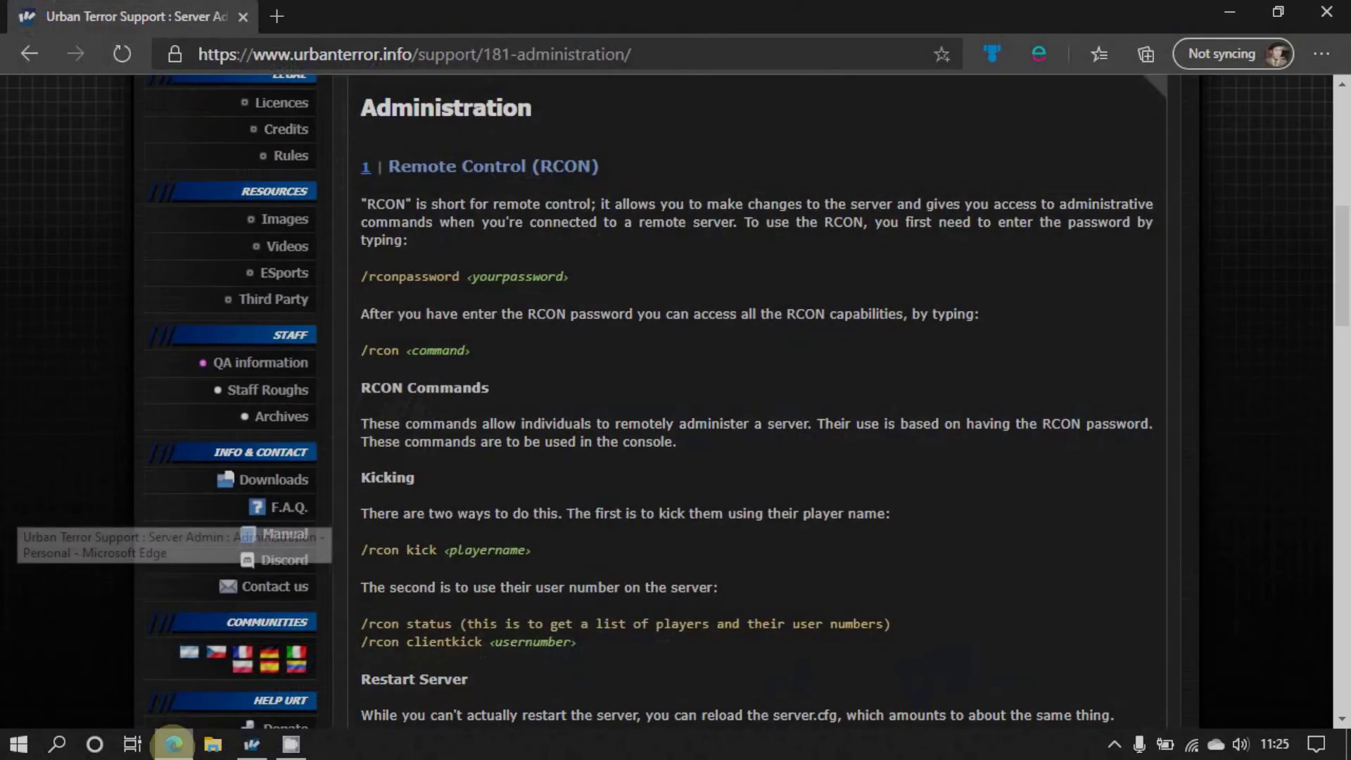
click(279, 15)
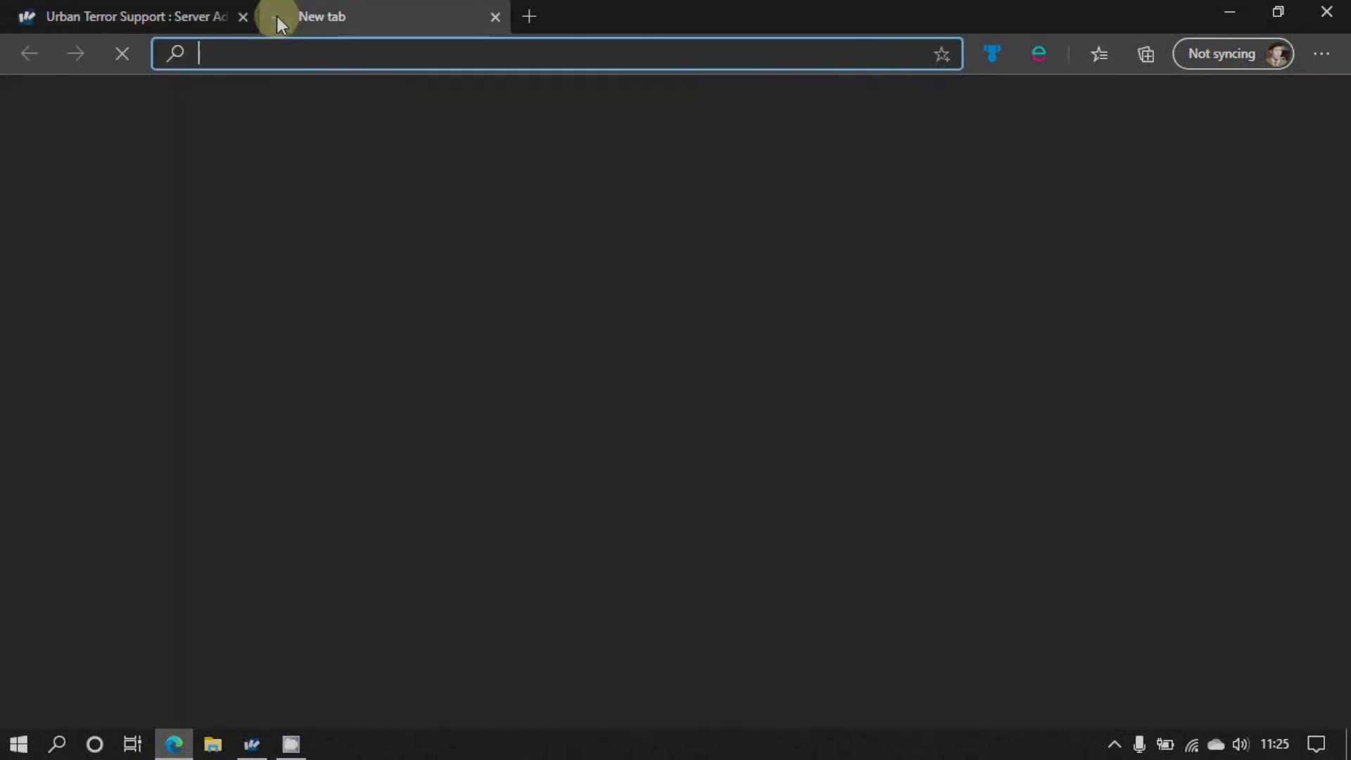
text(192.168.1.254)
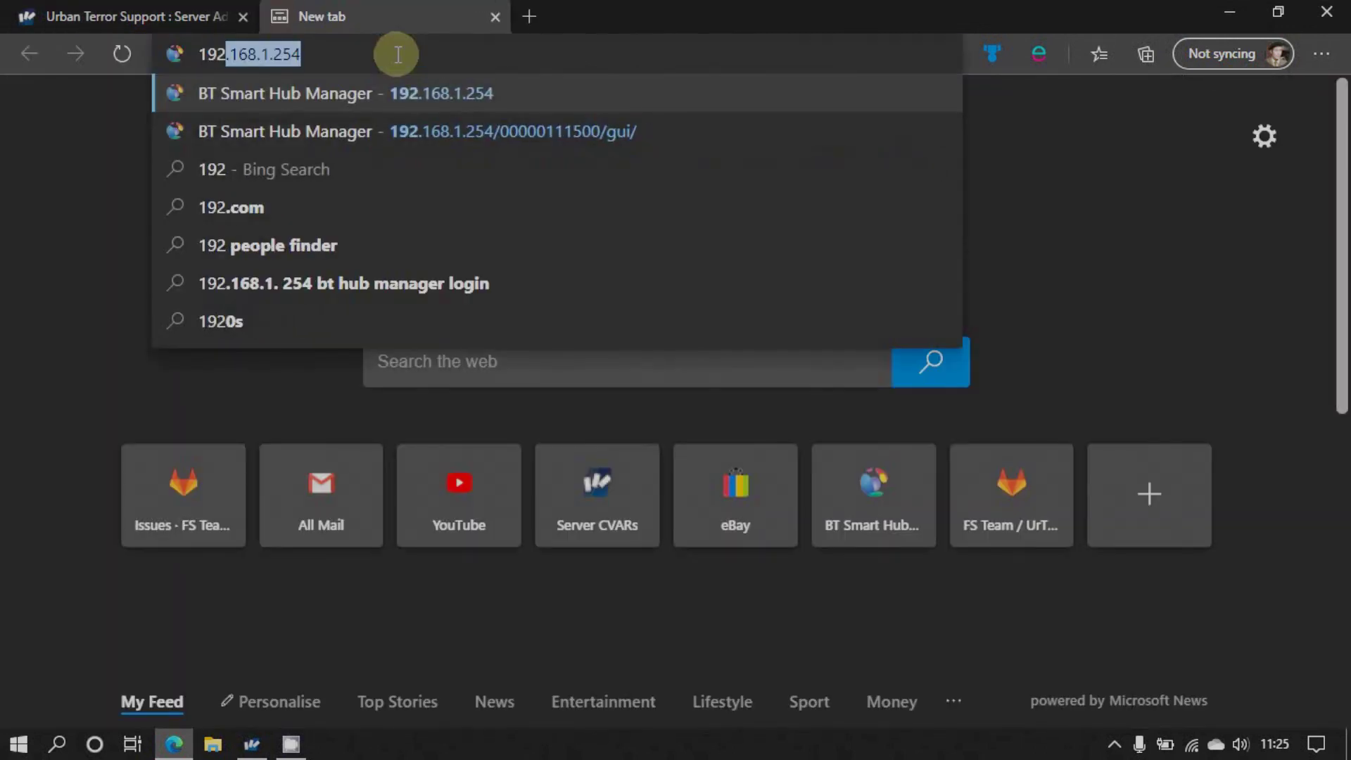
key(Return)
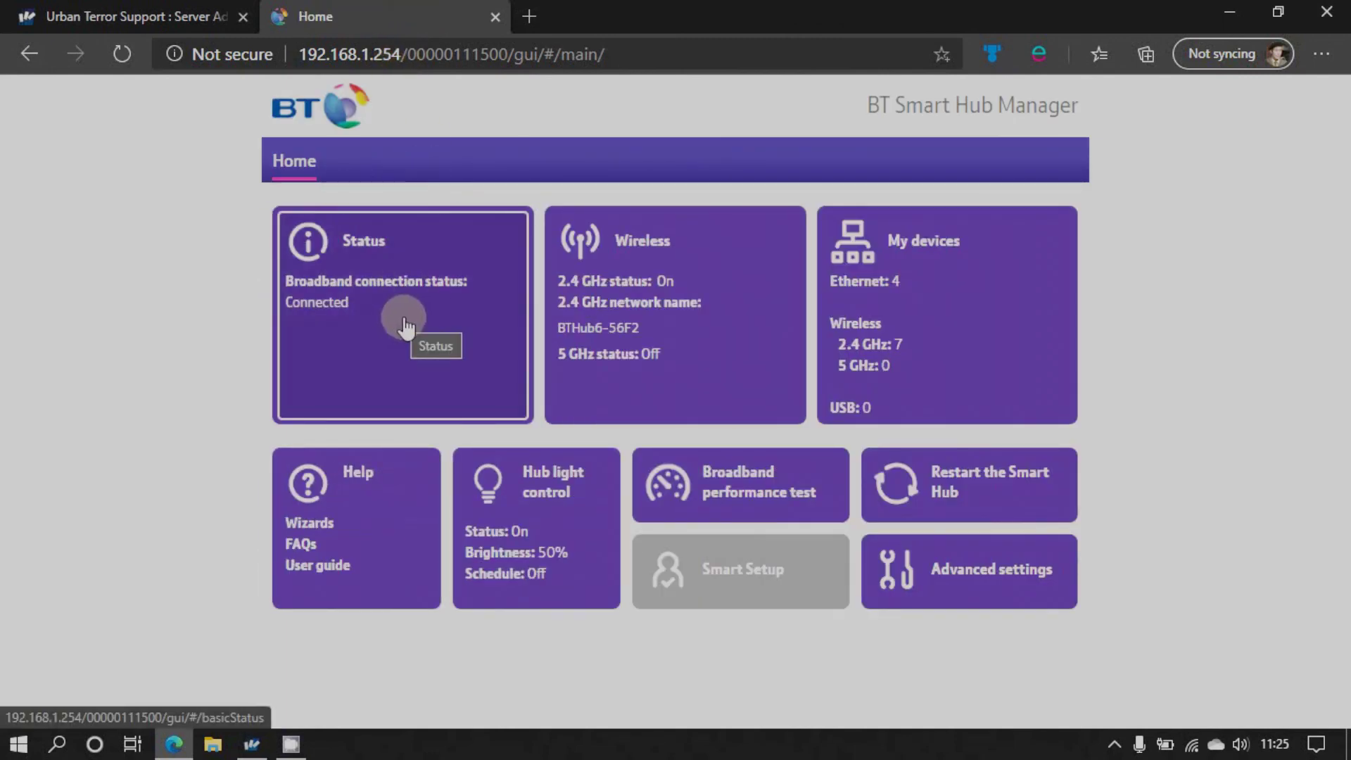
Copy the Broadband IP address from the Status page, then minimise Edge
click(405, 325)
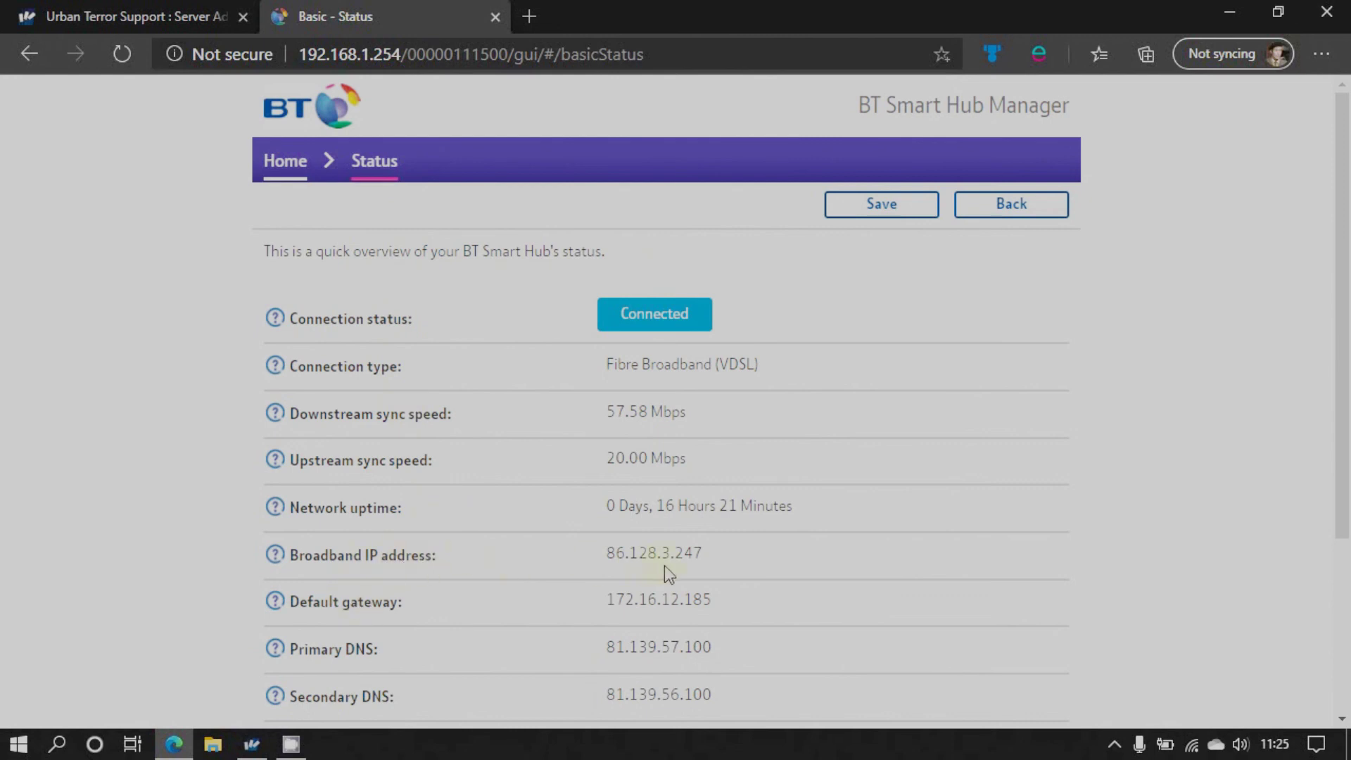
drag(703, 554, 610, 551)
key(ctrl+c)
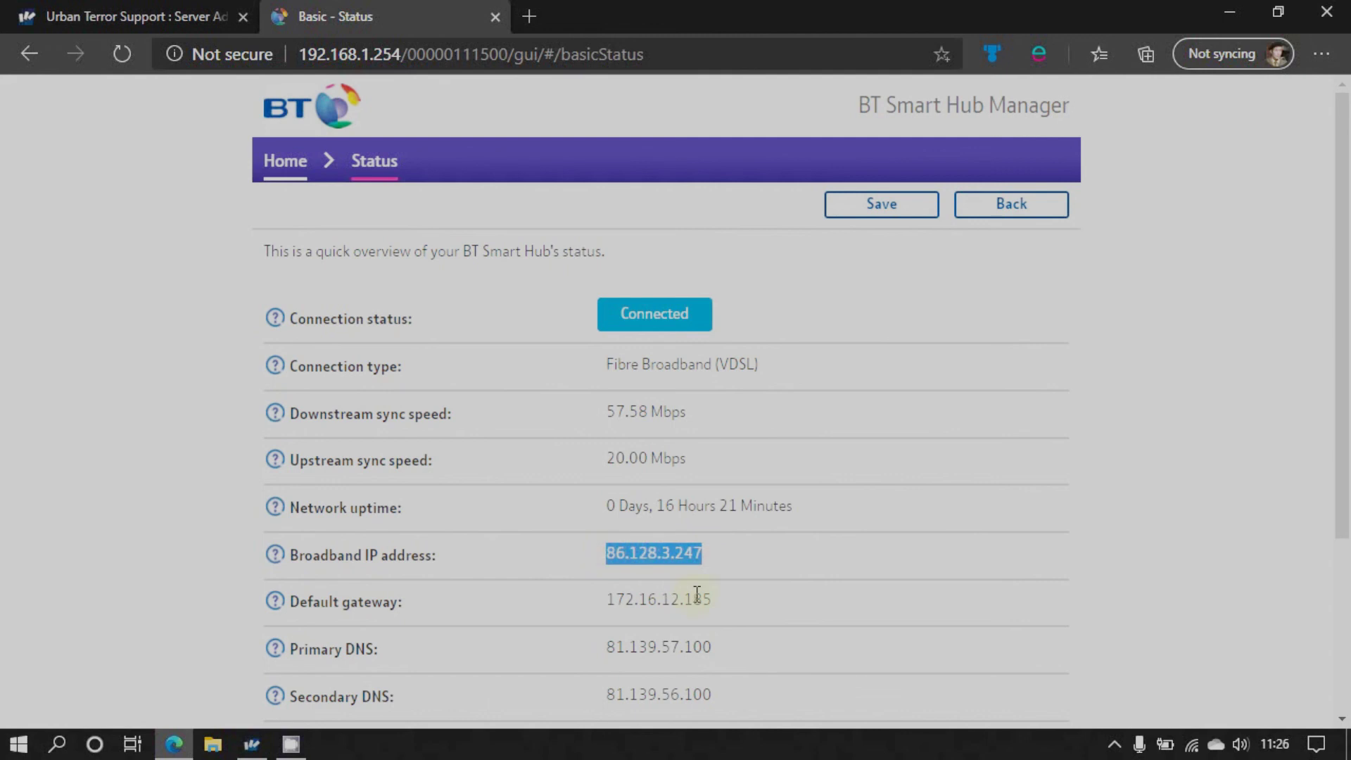
click(211, 17)
click(1229, 13)
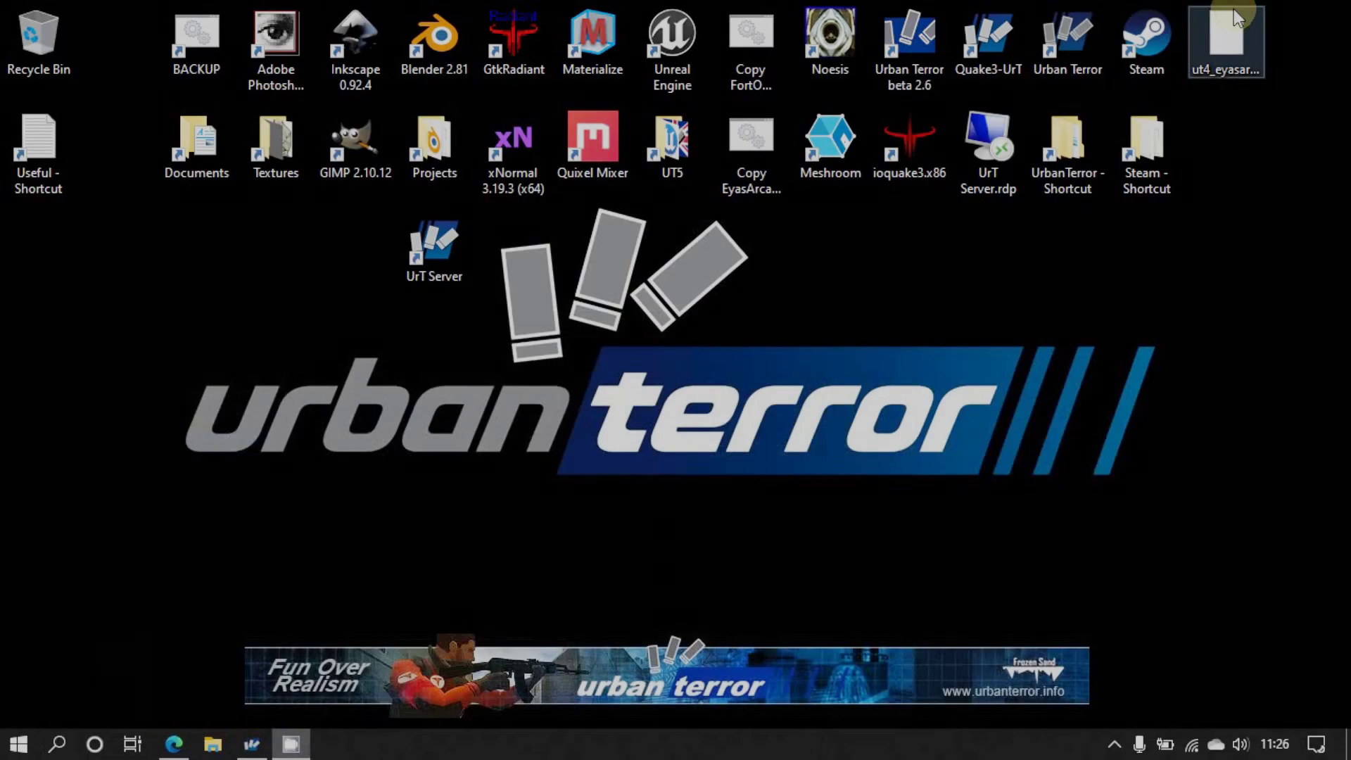
Open Notepad from the Run box and paste the broadband IP address
key(super+r)
key(Down)
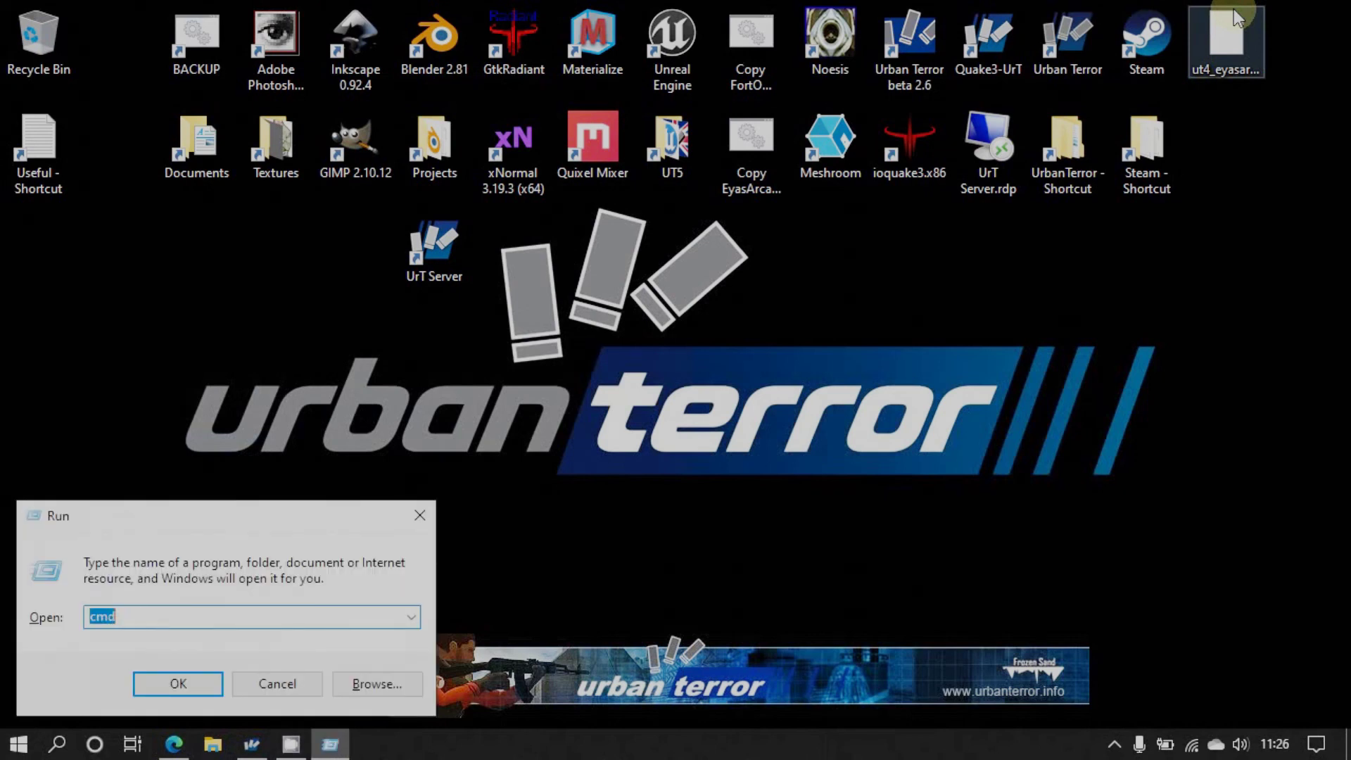
key(Return)
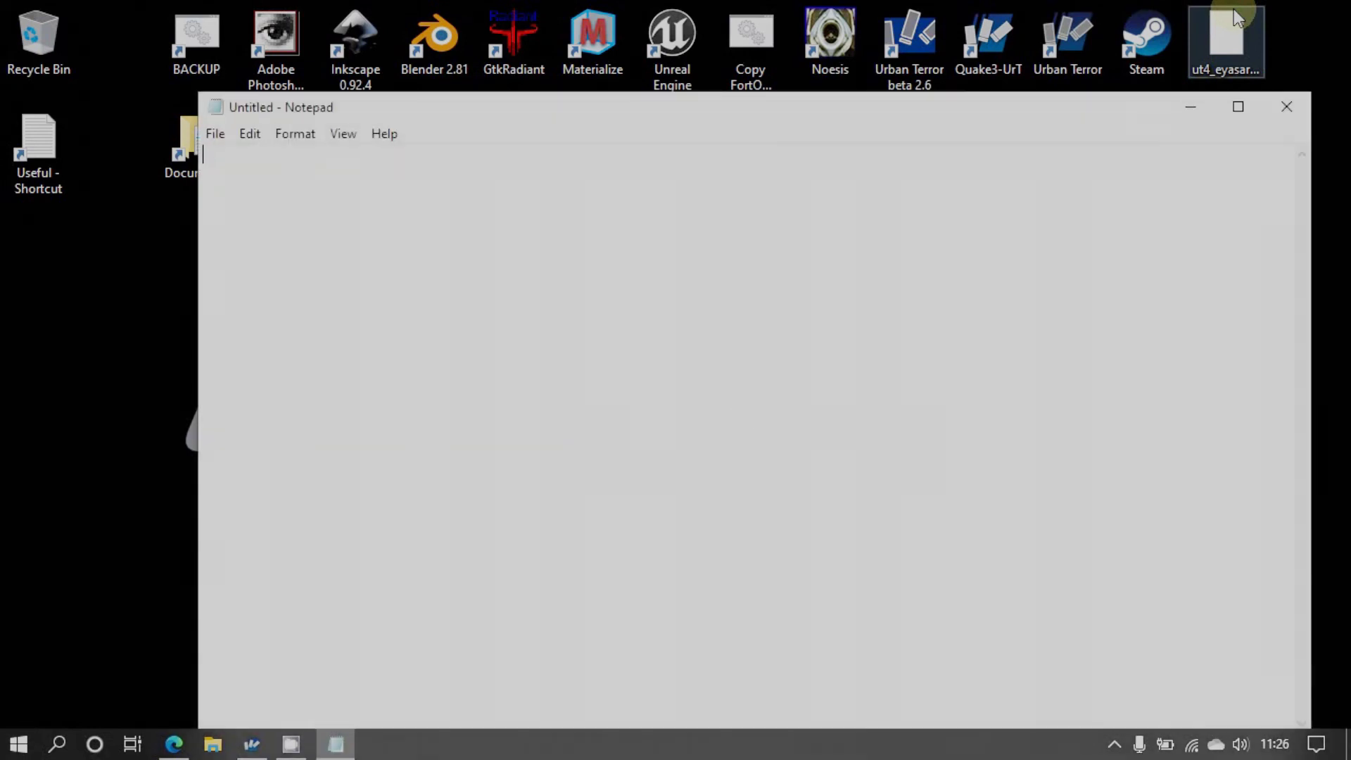
key(ctrl+v)
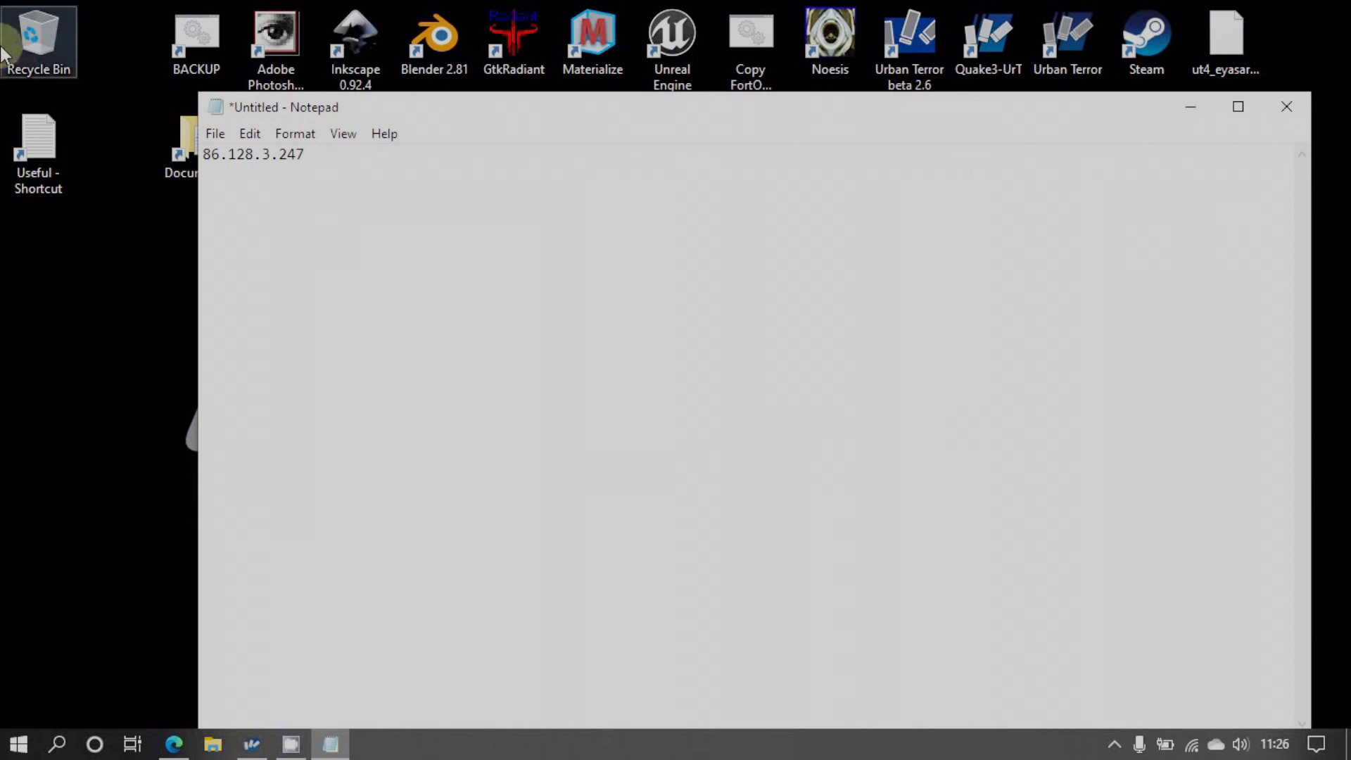
Shrink the Notepad window and place it at the desktop's lower left
drag(216, 113, 823, 538)
drag(1048, 543, 328, 491)
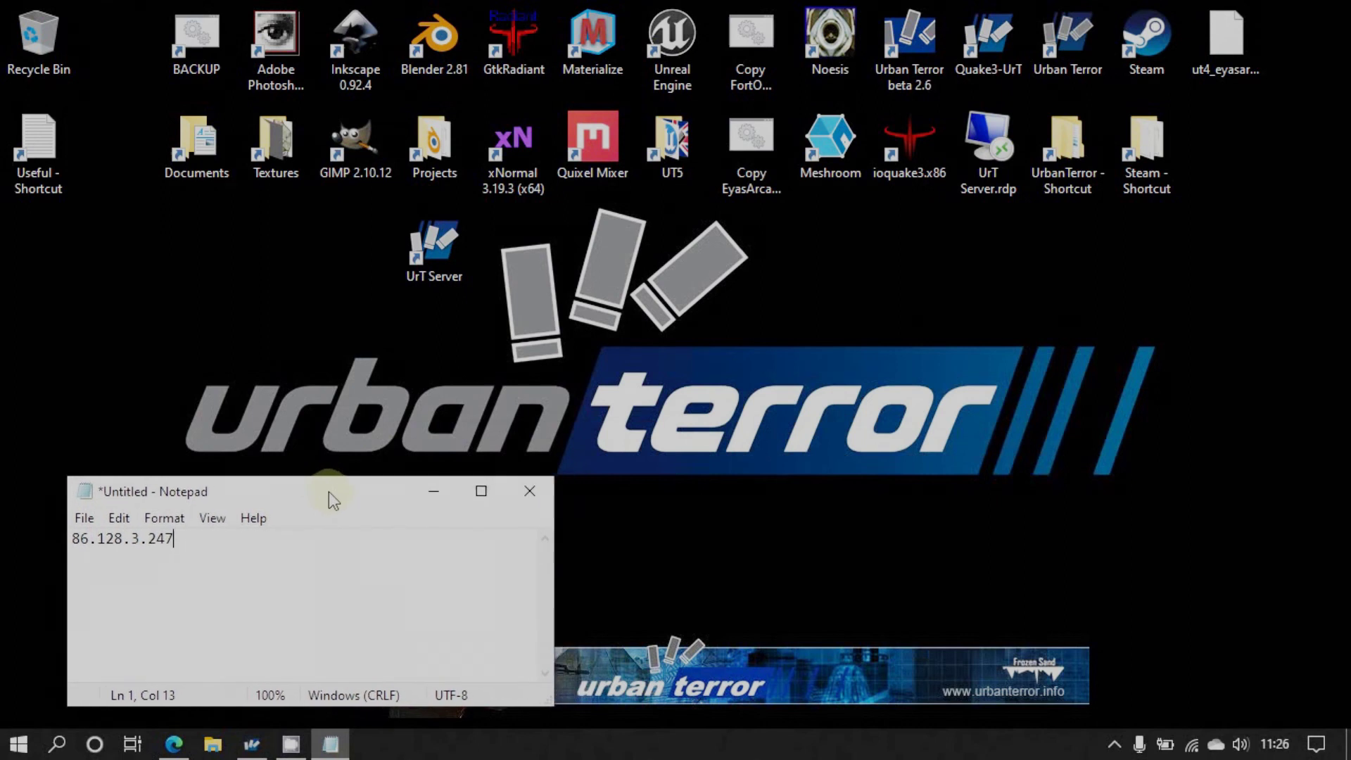
drag(549, 702, 359, 619)
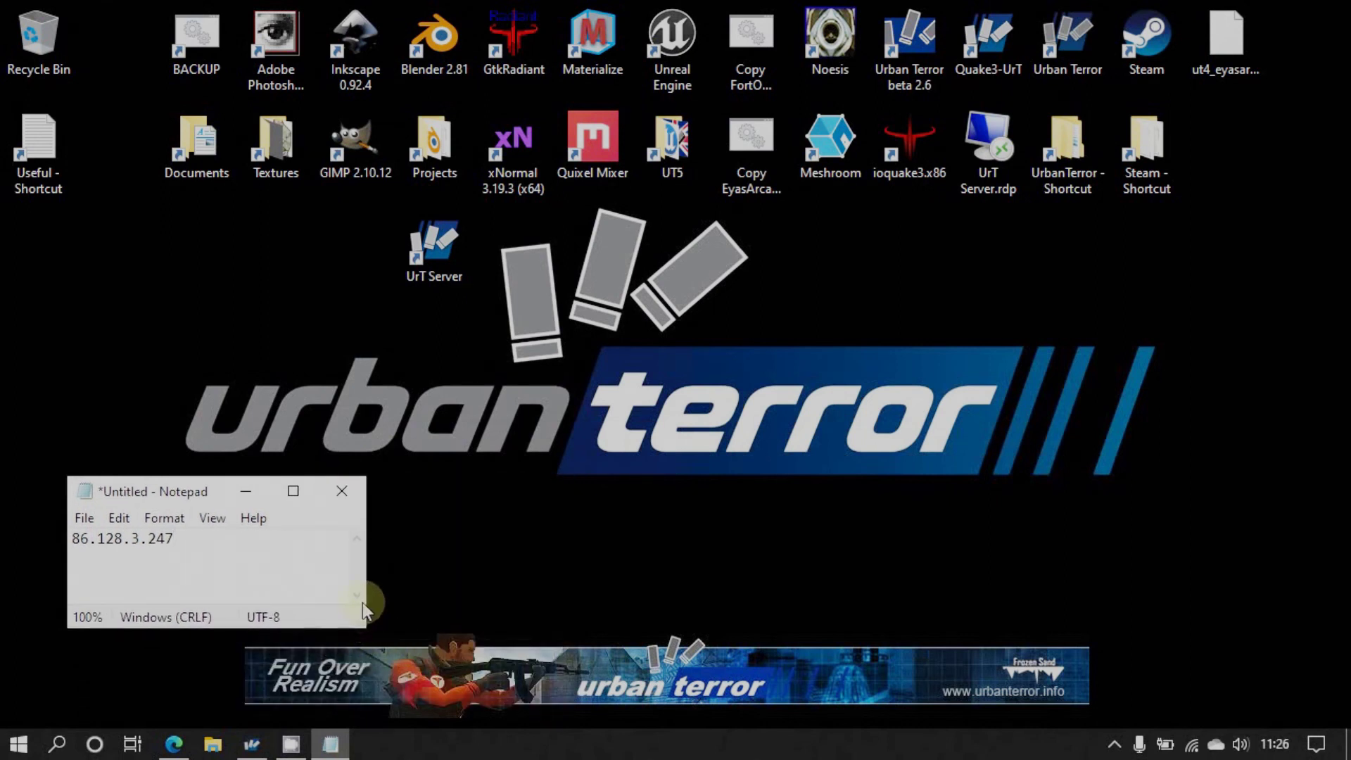
click(923, 140)
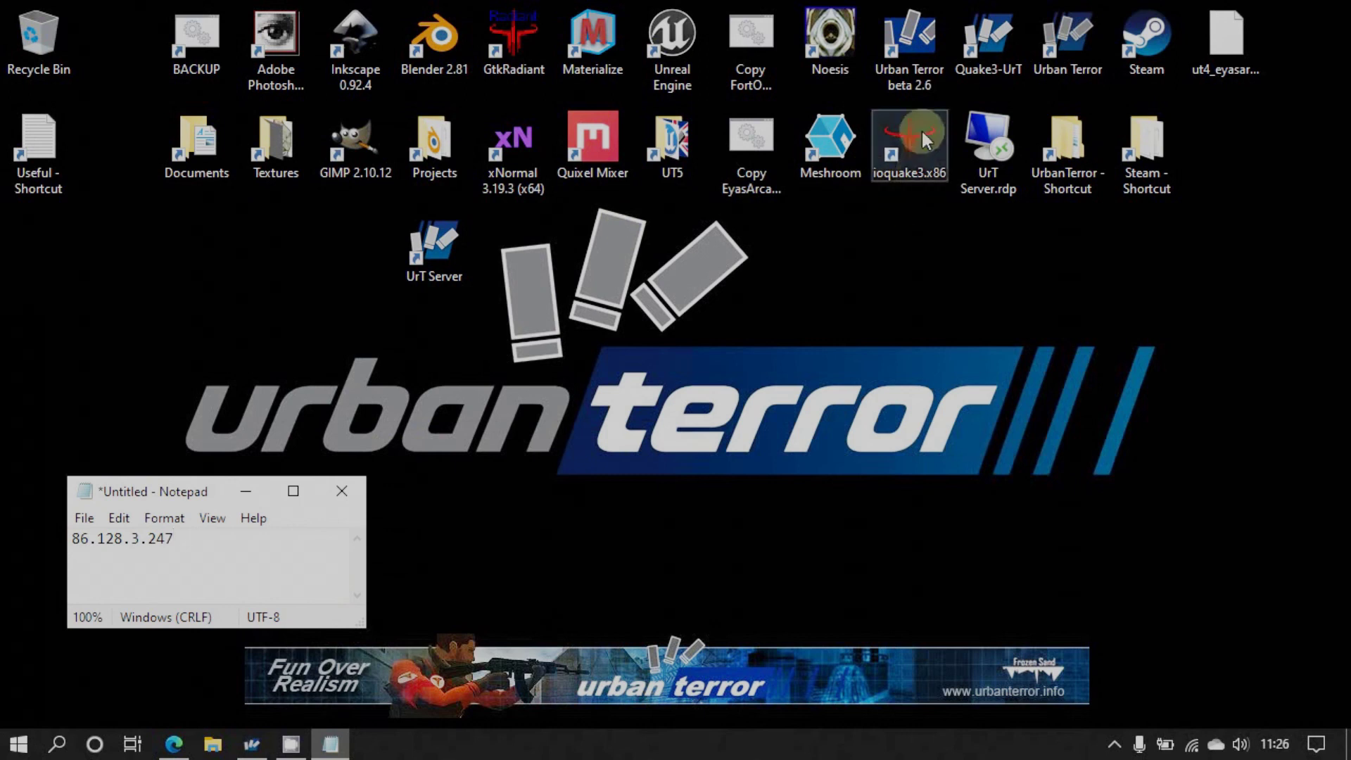
click(995, 35)
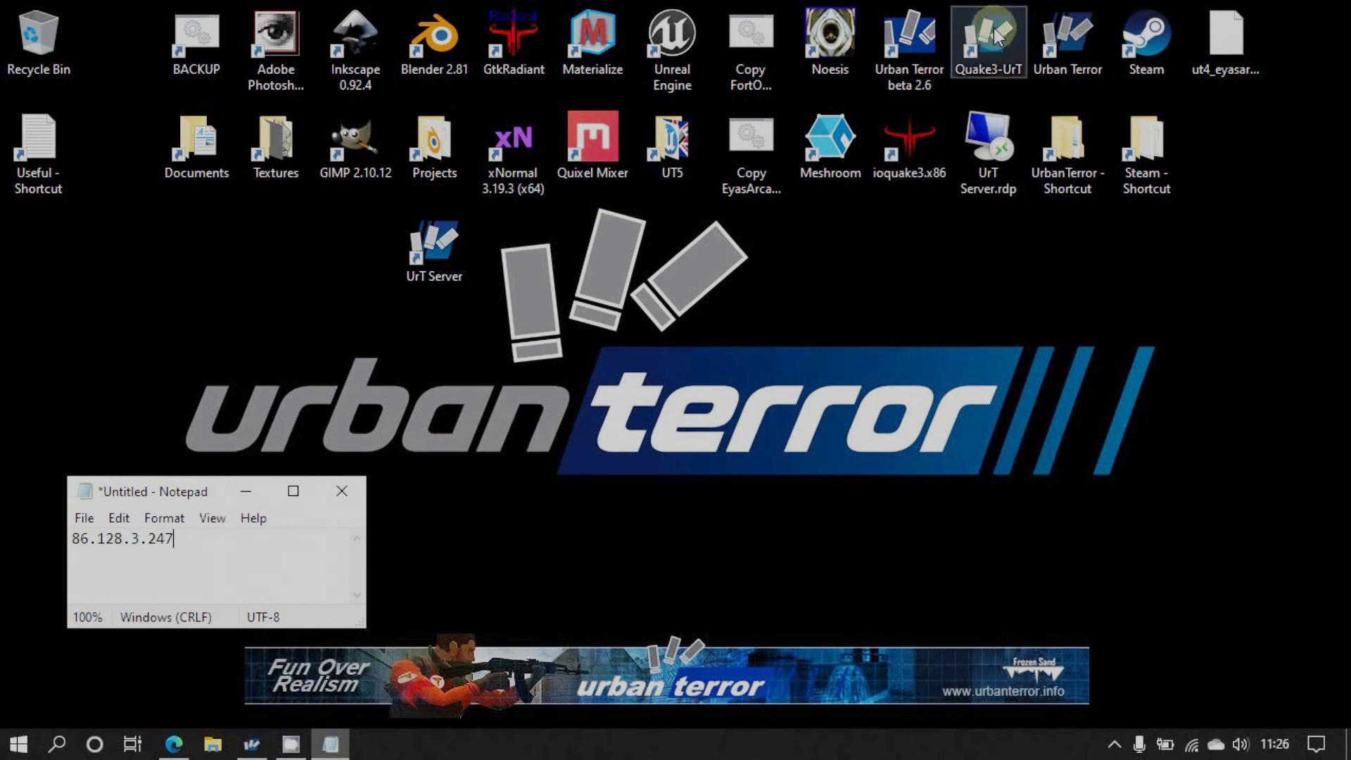
Launch Quake3-UrT from the desktop and go to the 'play online' server browser
double_click(995, 35)
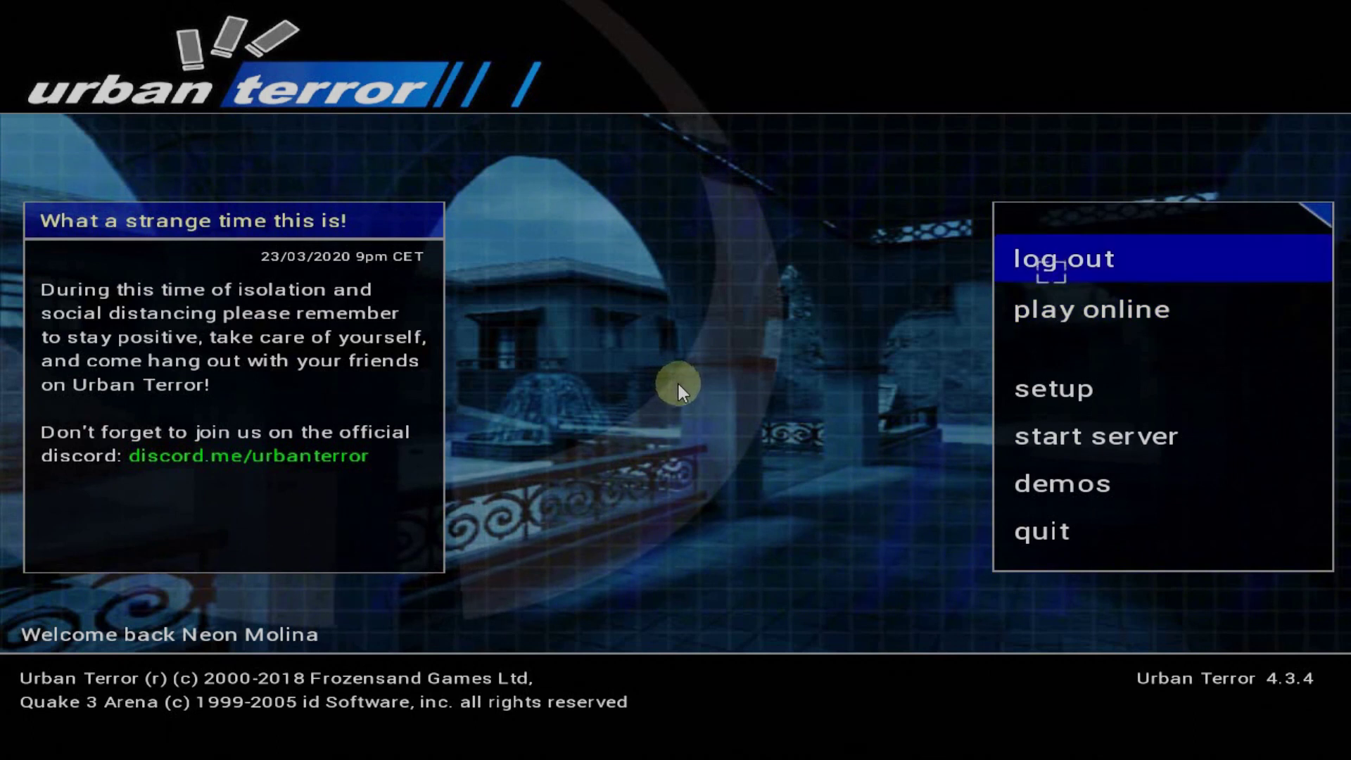
click(1062, 308)
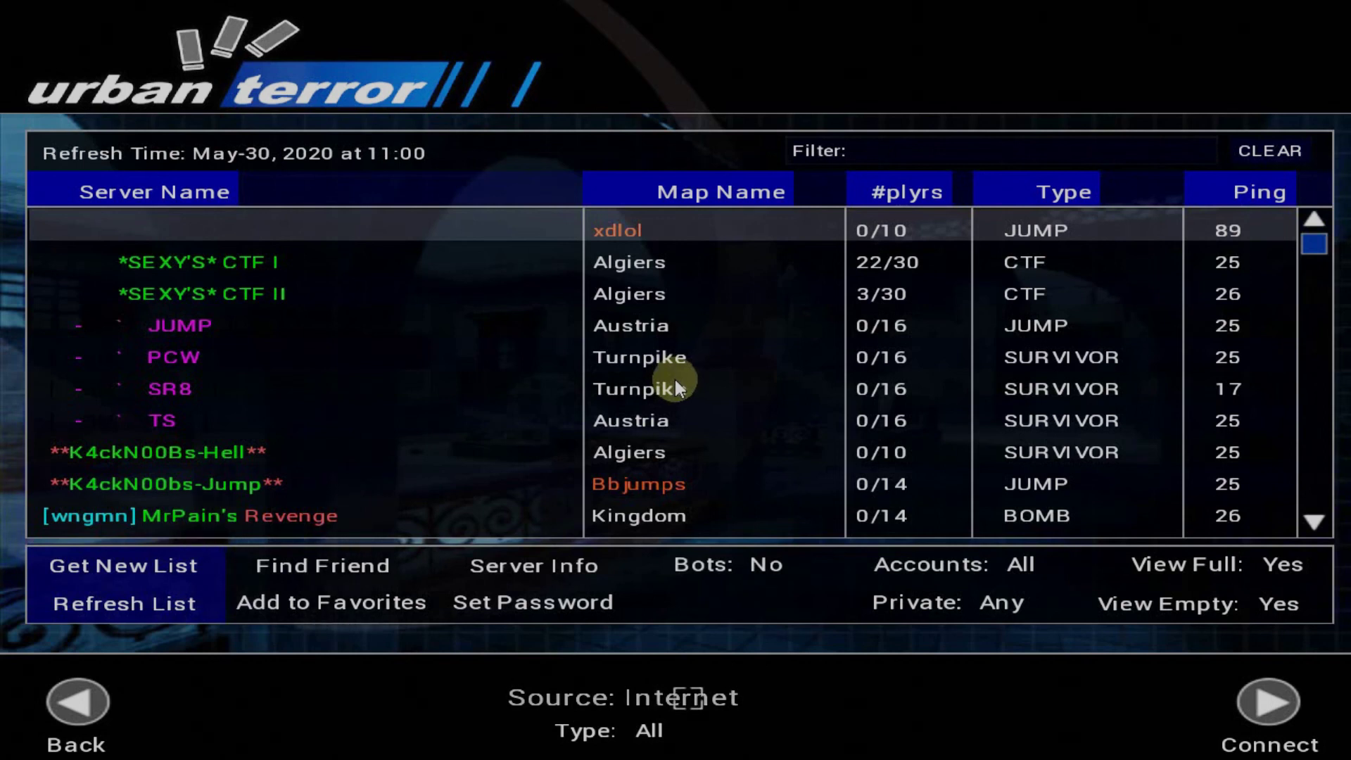
Cycle the game type filter through FFA, LMS, CTF and Gun Game, ending back on All
click(568, 732)
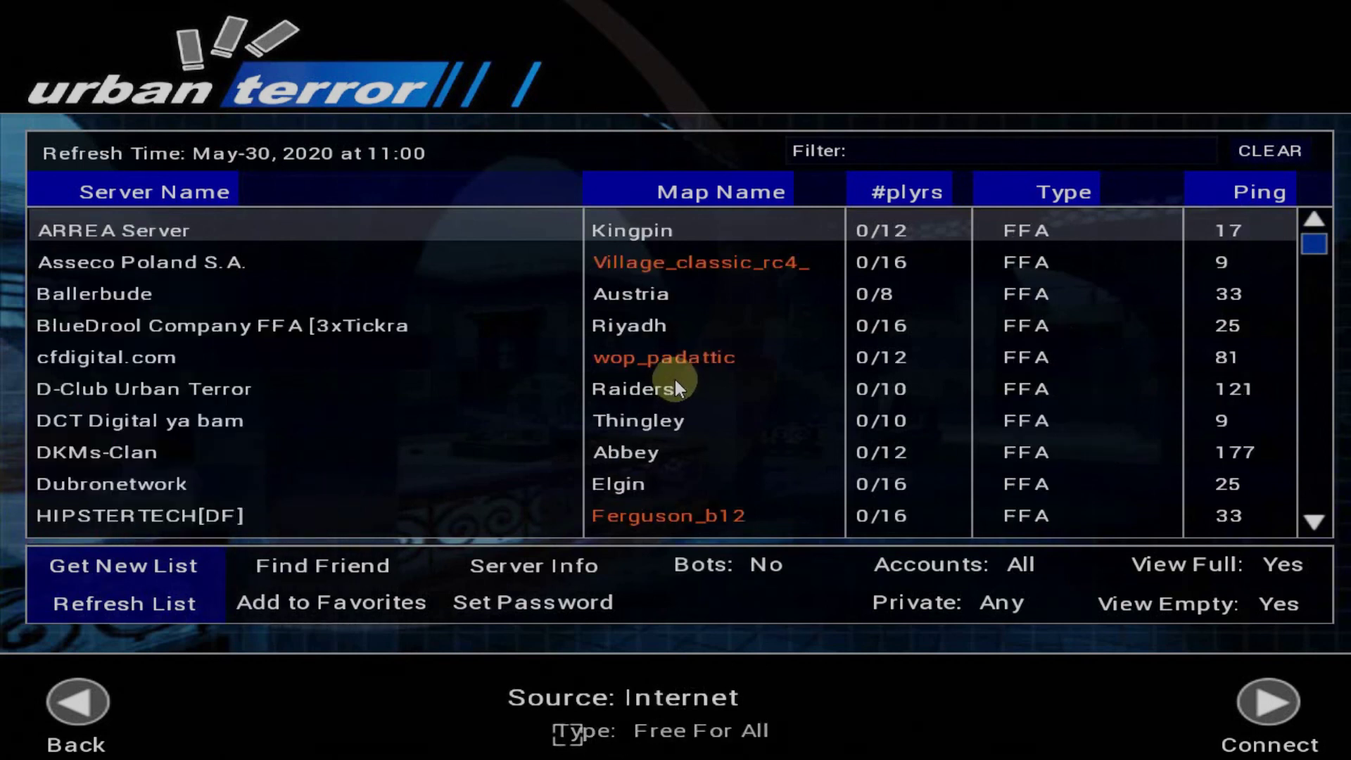
click(568, 732)
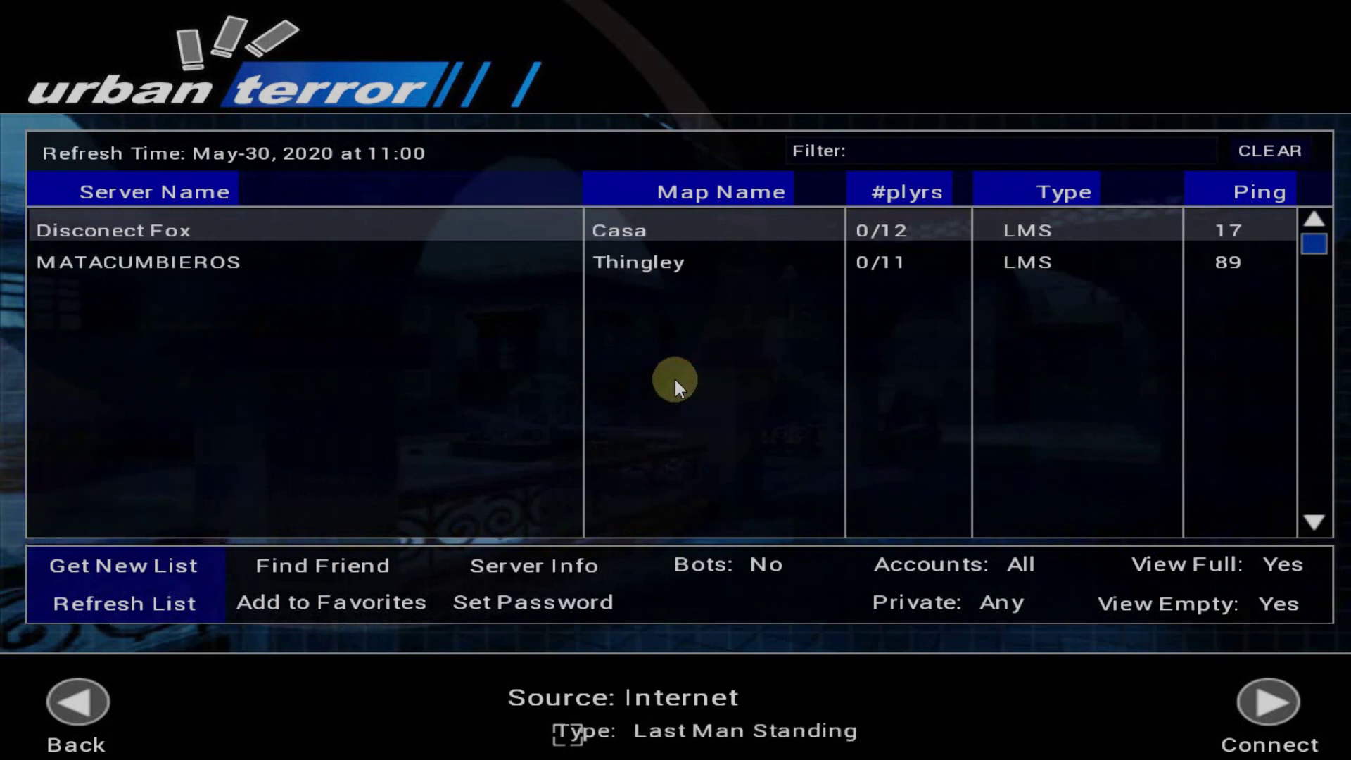
click(569, 732)
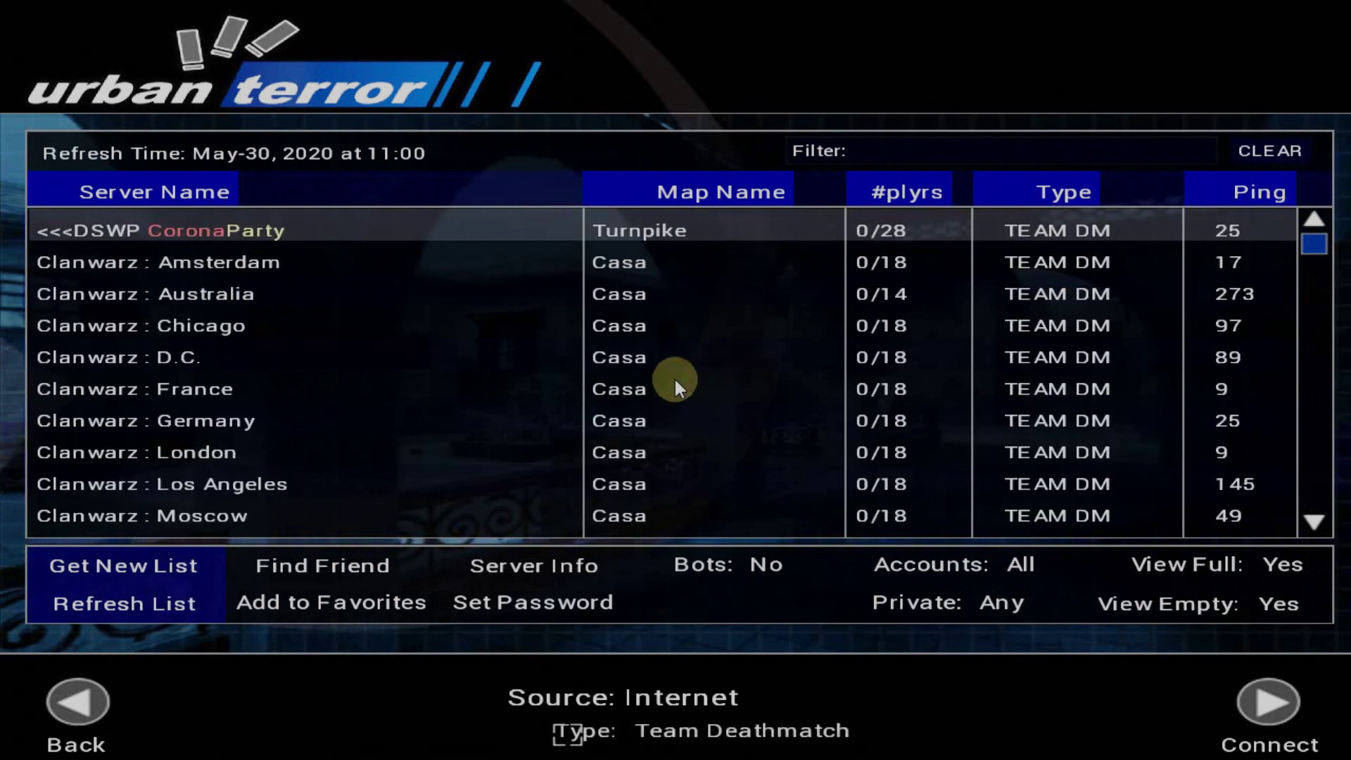
click(568, 732)
click(569, 732)
click(568, 732)
click(568, 731)
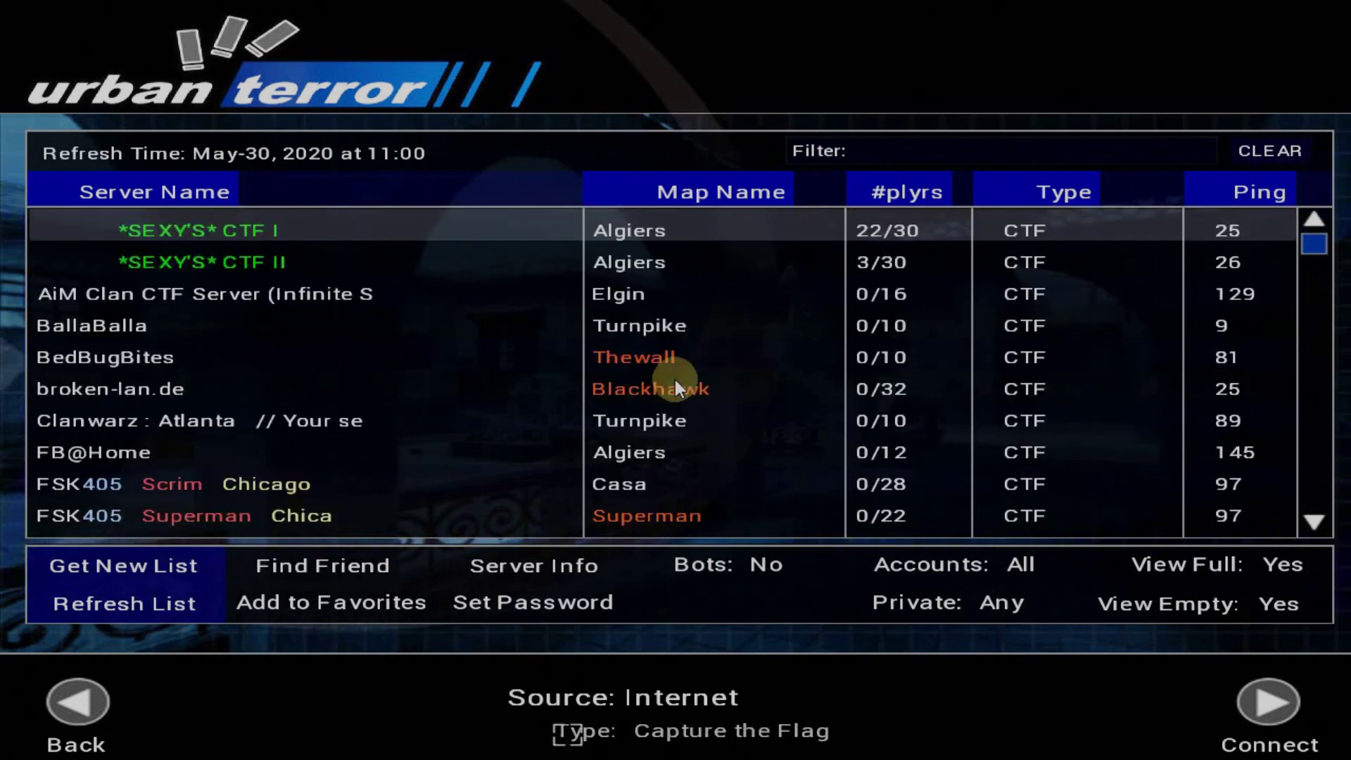
click(568, 731)
click(568, 731)
click(568, 731)
click(568, 732)
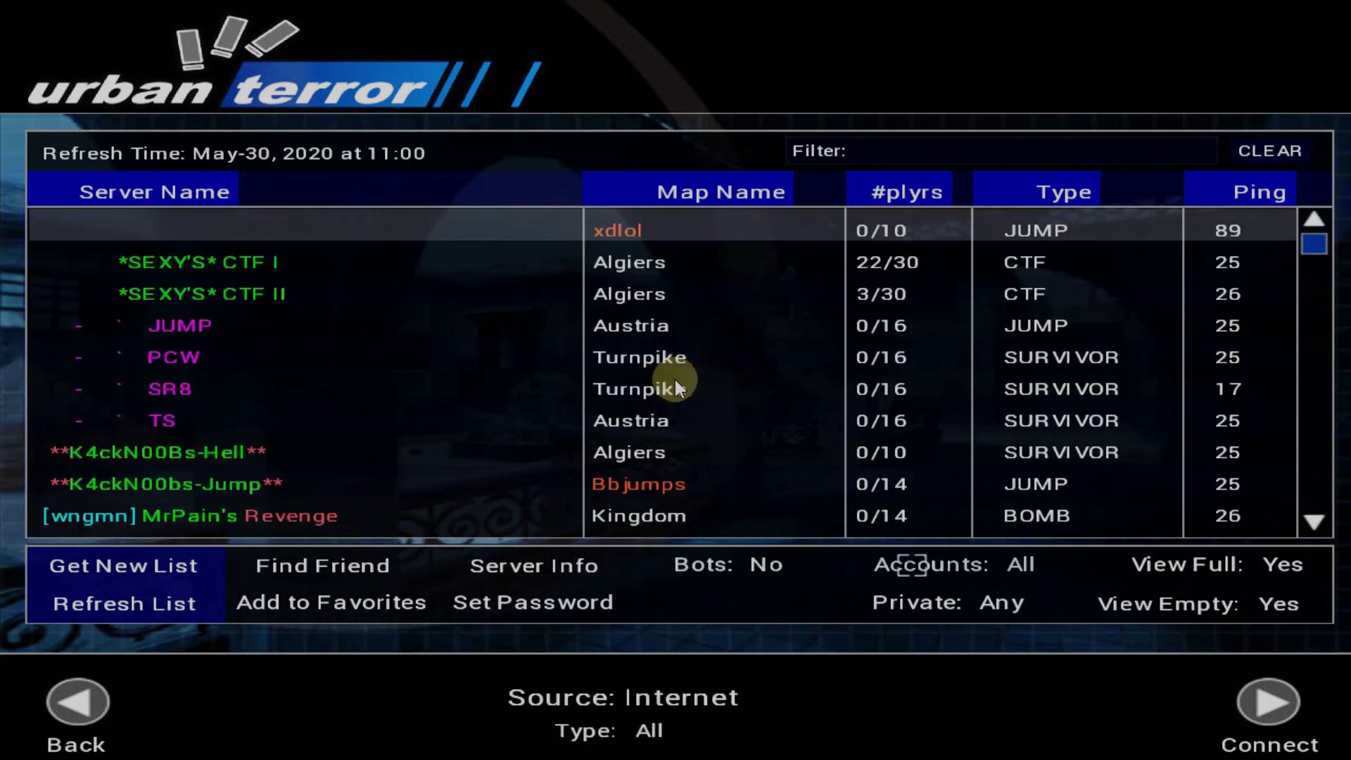
Try the Accounts and Private server filters, then reset them to All and Any
click(944, 562)
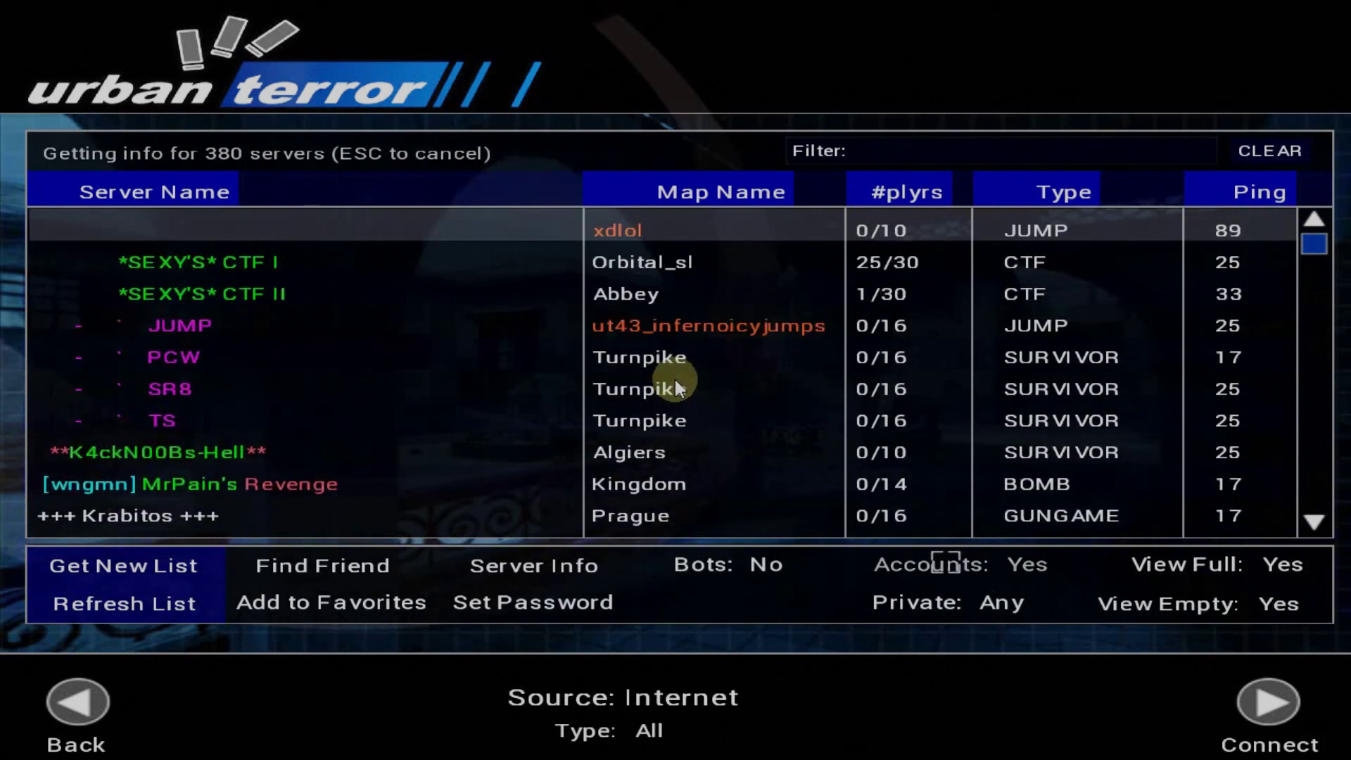
click(946, 564)
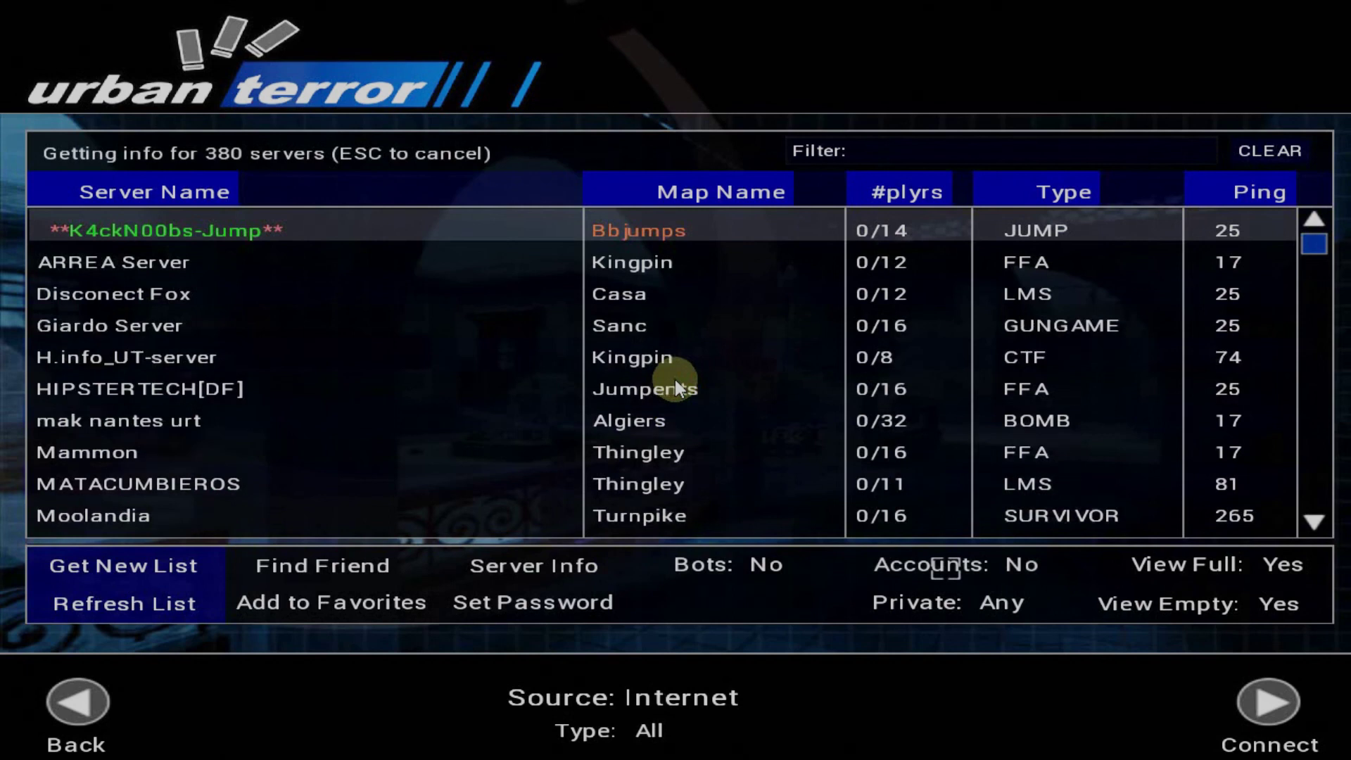
click(945, 564)
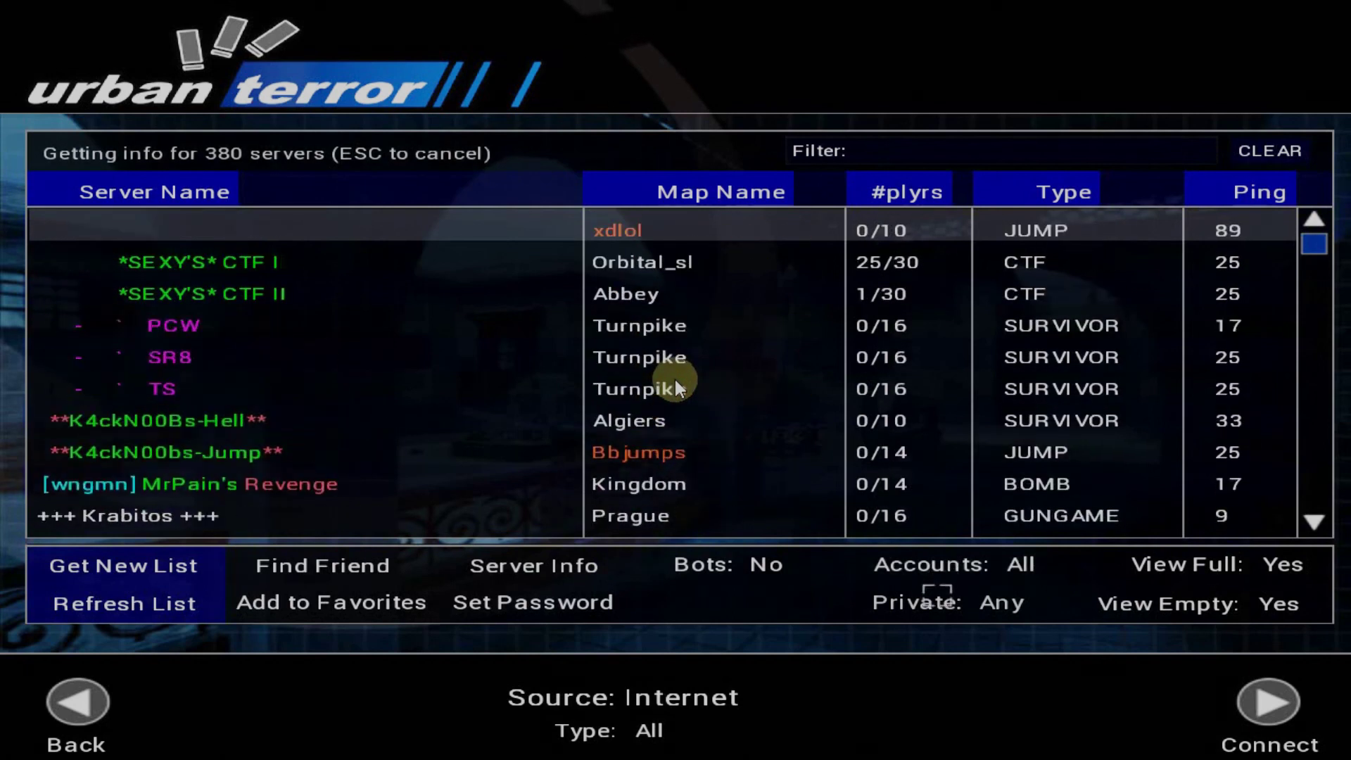
click(933, 604)
click(933, 604)
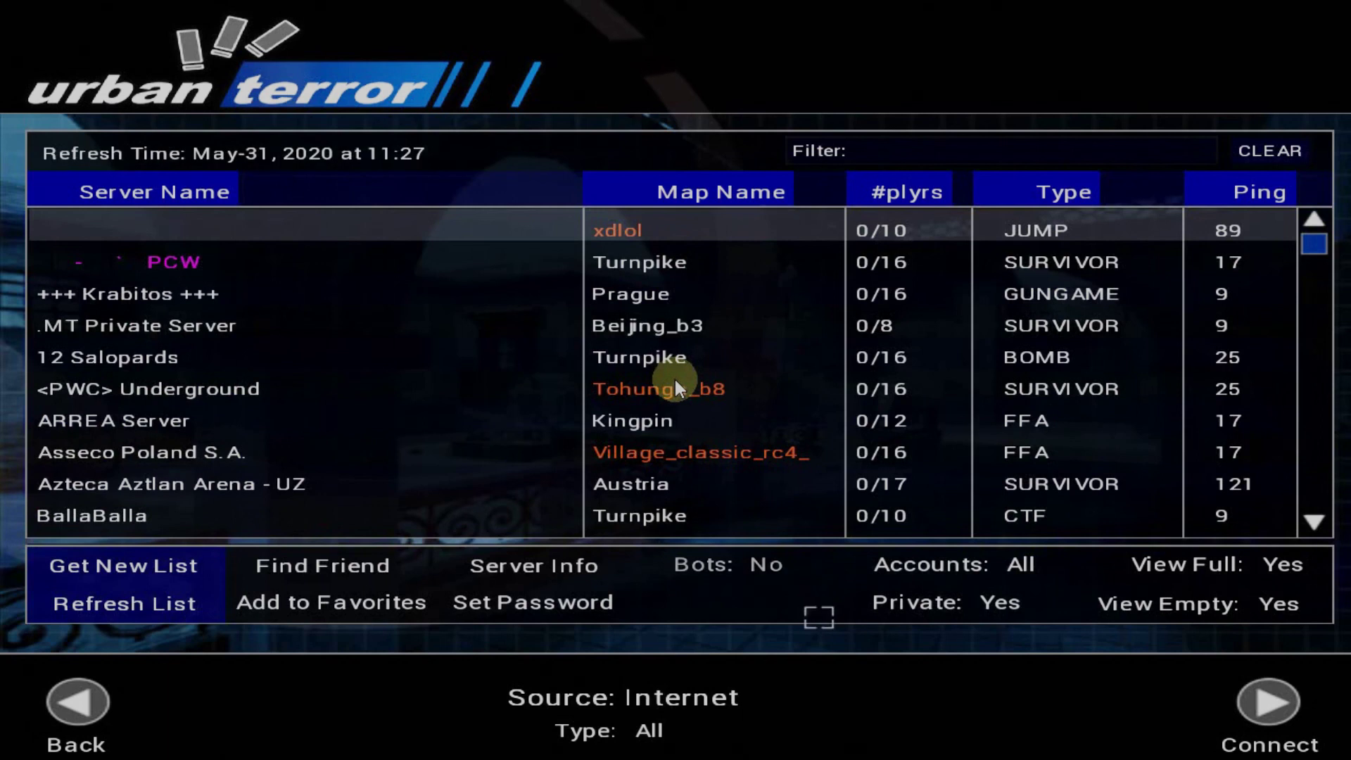
click(922, 603)
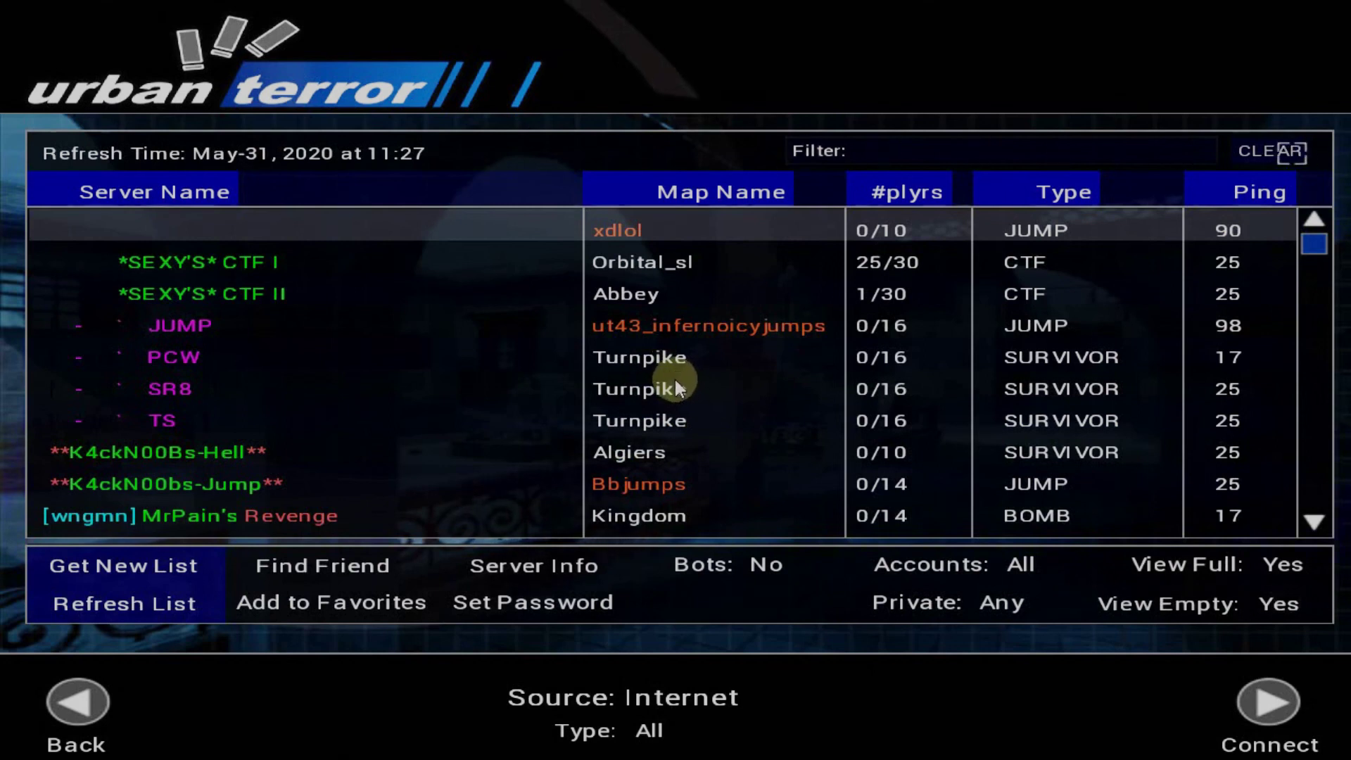
Get a new server list, then switch the source to Favorites and then Local
click(128, 576)
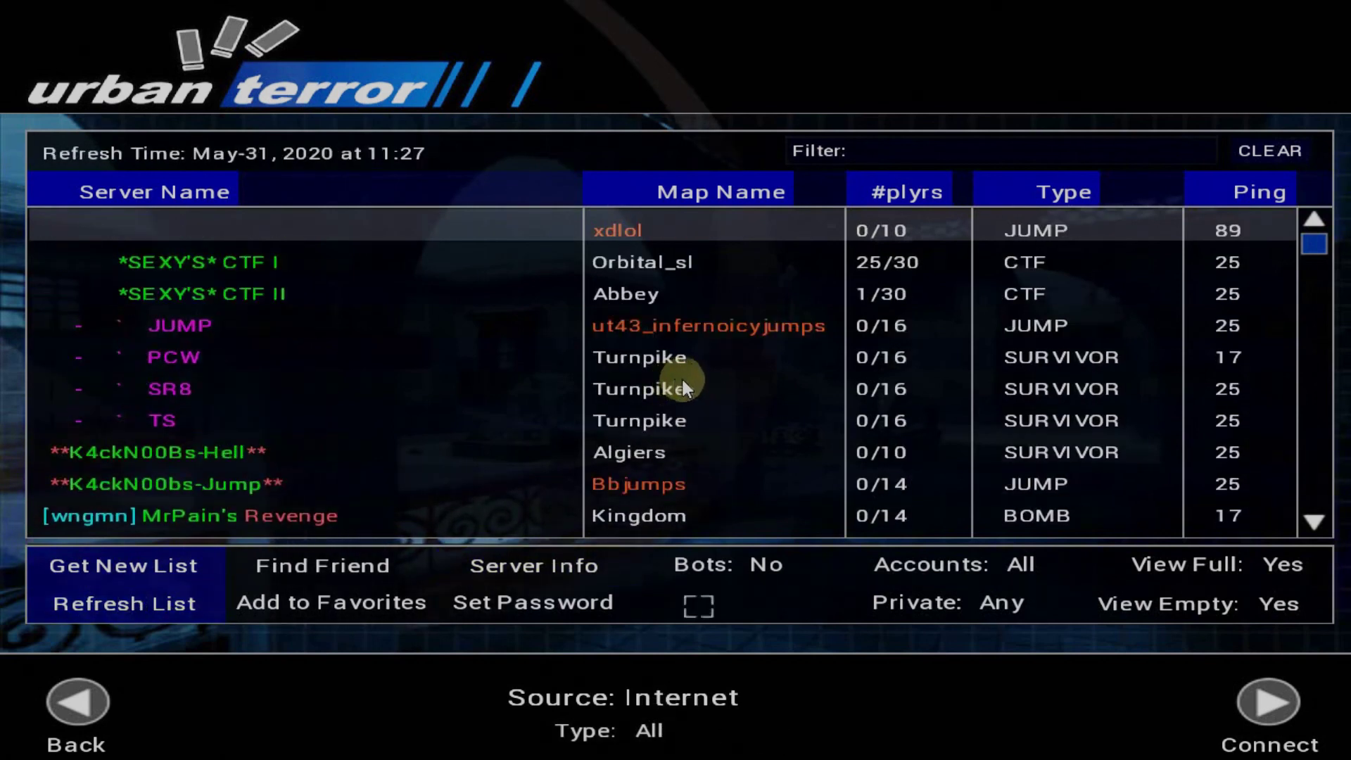
click(680, 696)
click(679, 697)
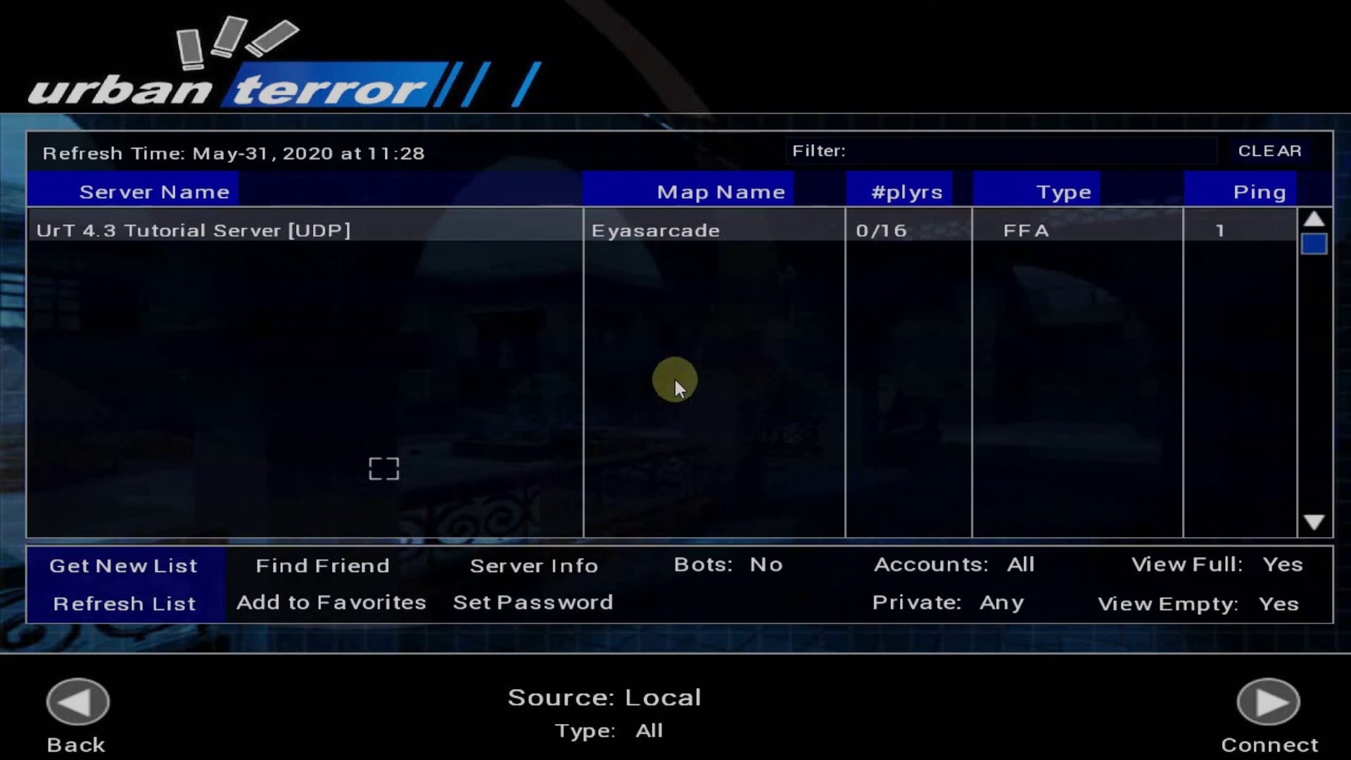
In the console, run /connect to the server's public IP on port 27960
key(grave)
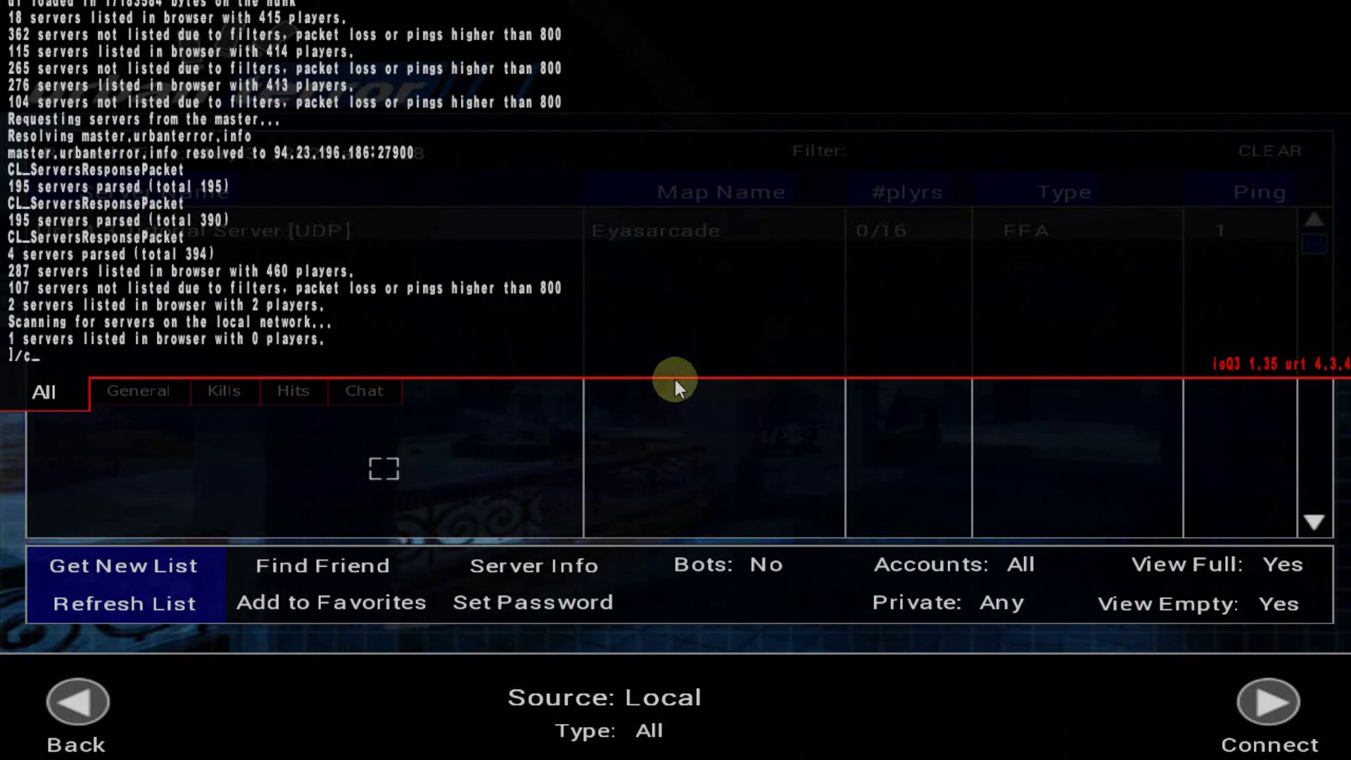
text(/connect)
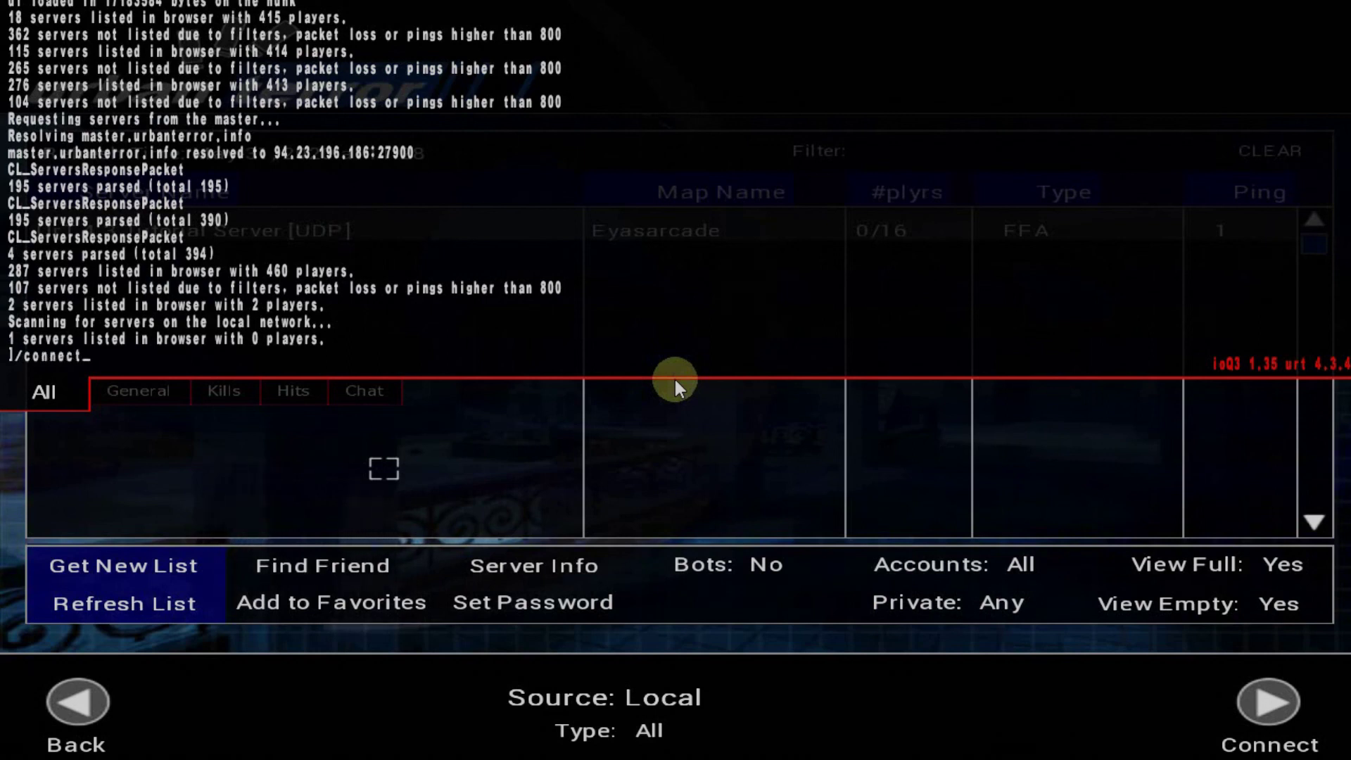
text( 86.128.3.247:)
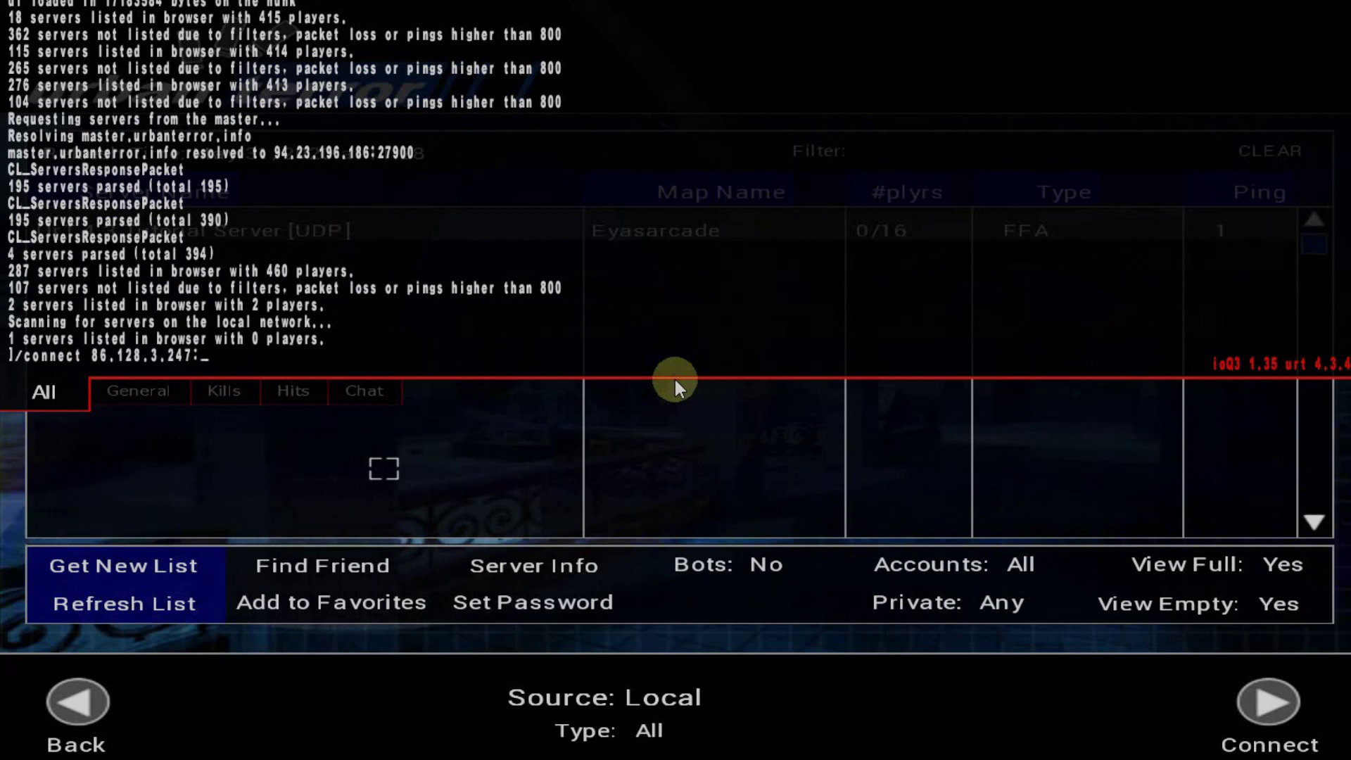
key(ctrl+c)
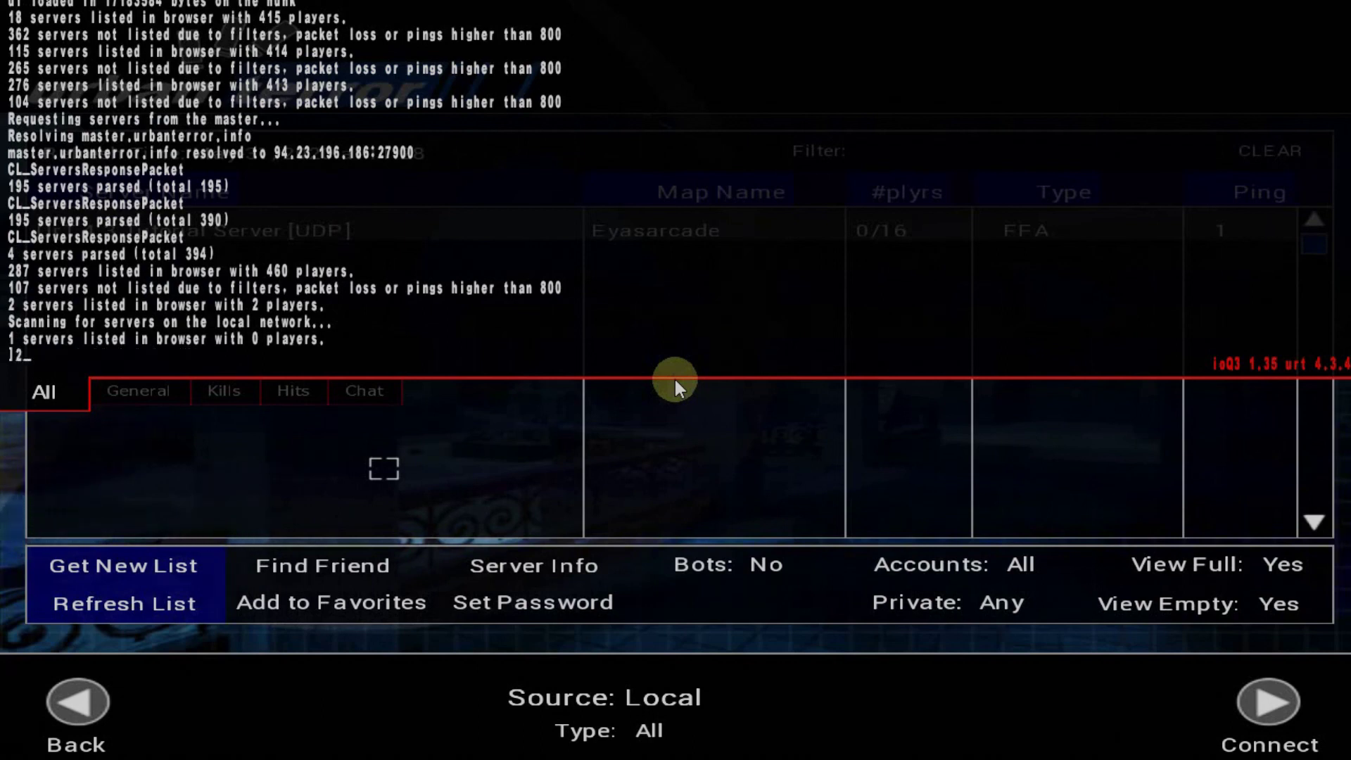
text(27960)
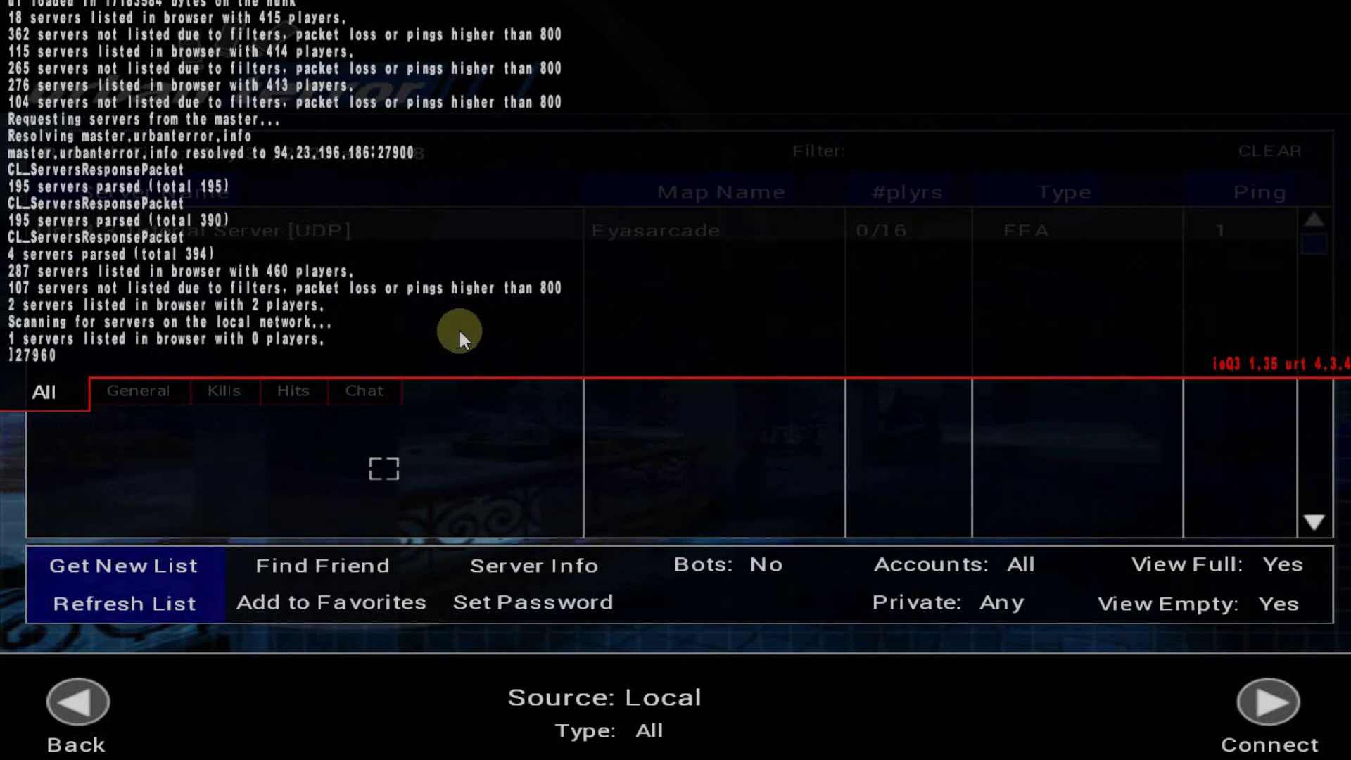
key(Up)
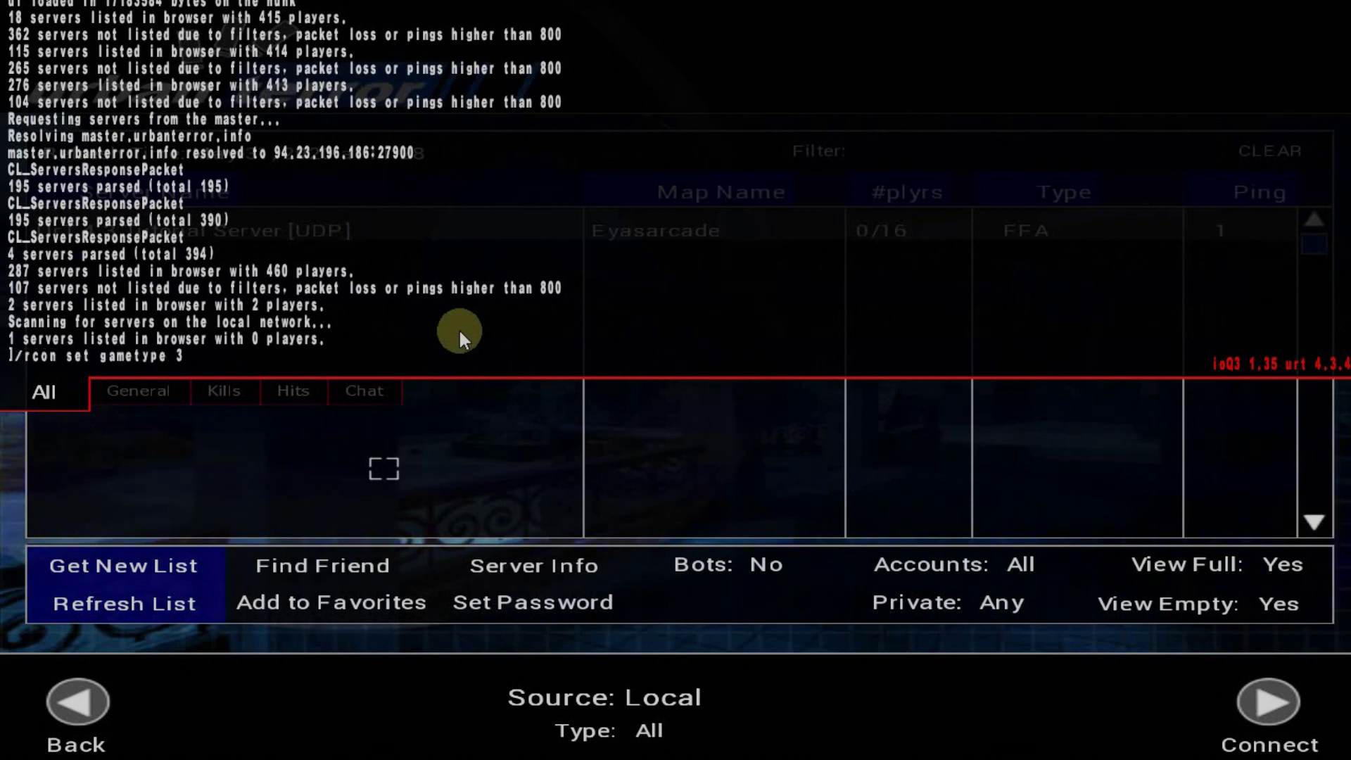
key(BackSpace)
key(BackSpace)
key(BackSpace)
key(BackSpace)
key(BackSpace)
key(BackSpace)
key(BackSpace)
key(BackSpace)
key(BackSpace)
key(BackSpace)
key(BackSpace)
key(BackSpace)
key(BackSpace)
key(BackSpace)
key(BackSpace)
key(BackSpace)
key(BackSpace)
key(BackSpace)
key(BackSpace)
key(BackSpace)
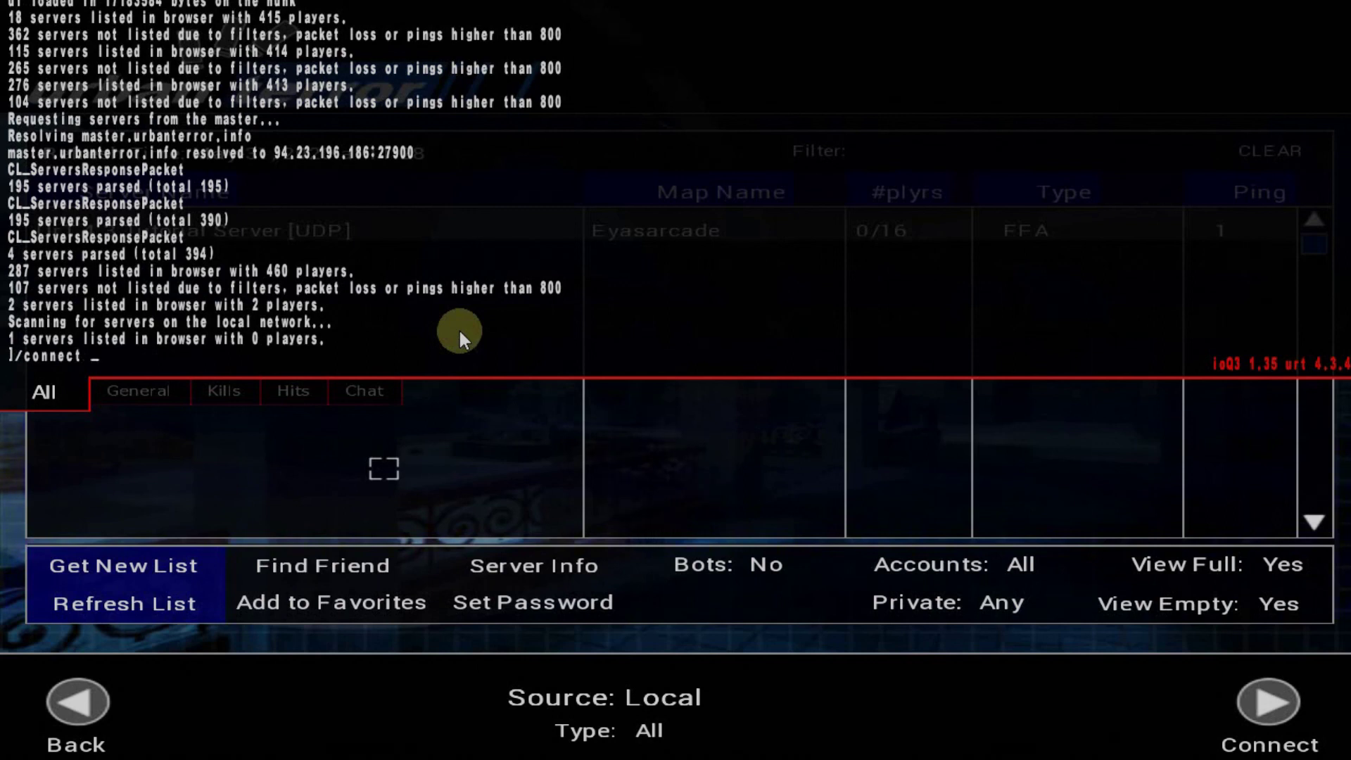
key(ctrl+v)
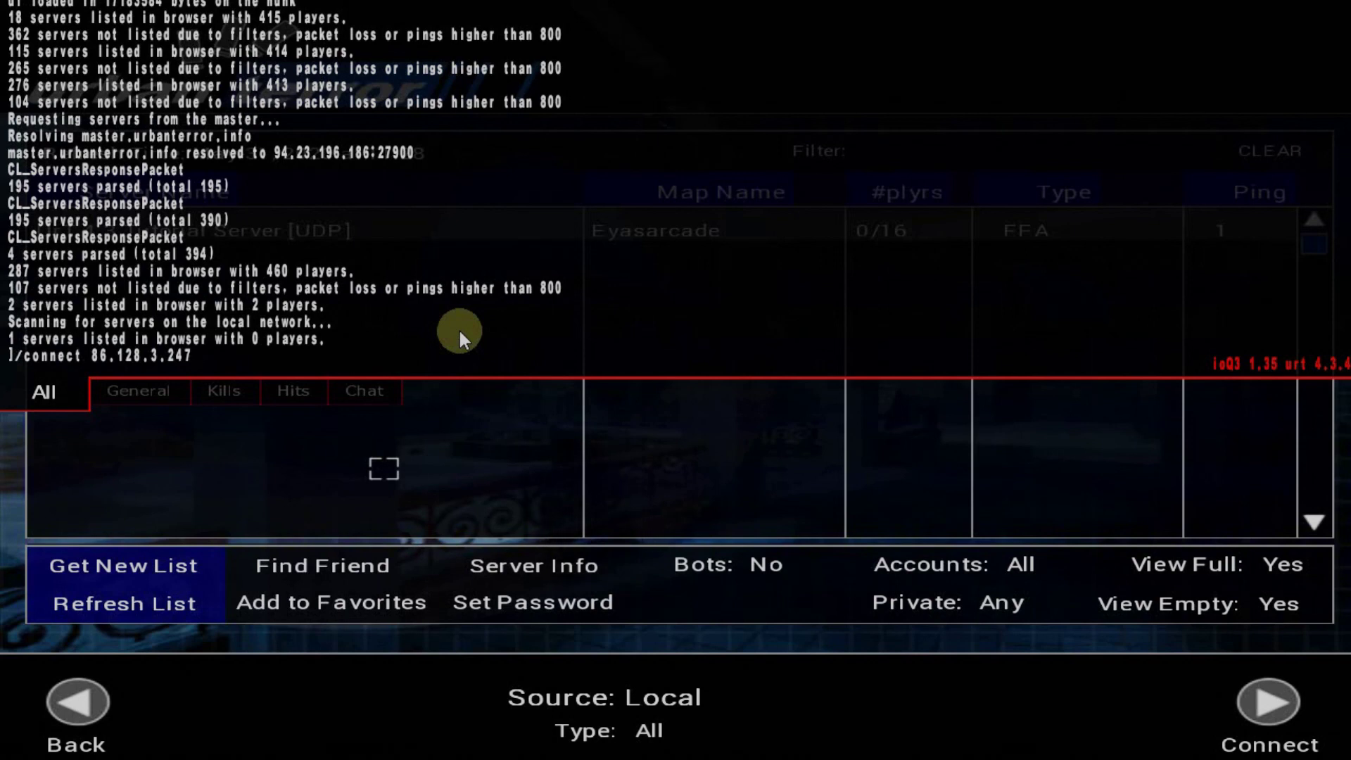
key(ctrl+c)
text(2)
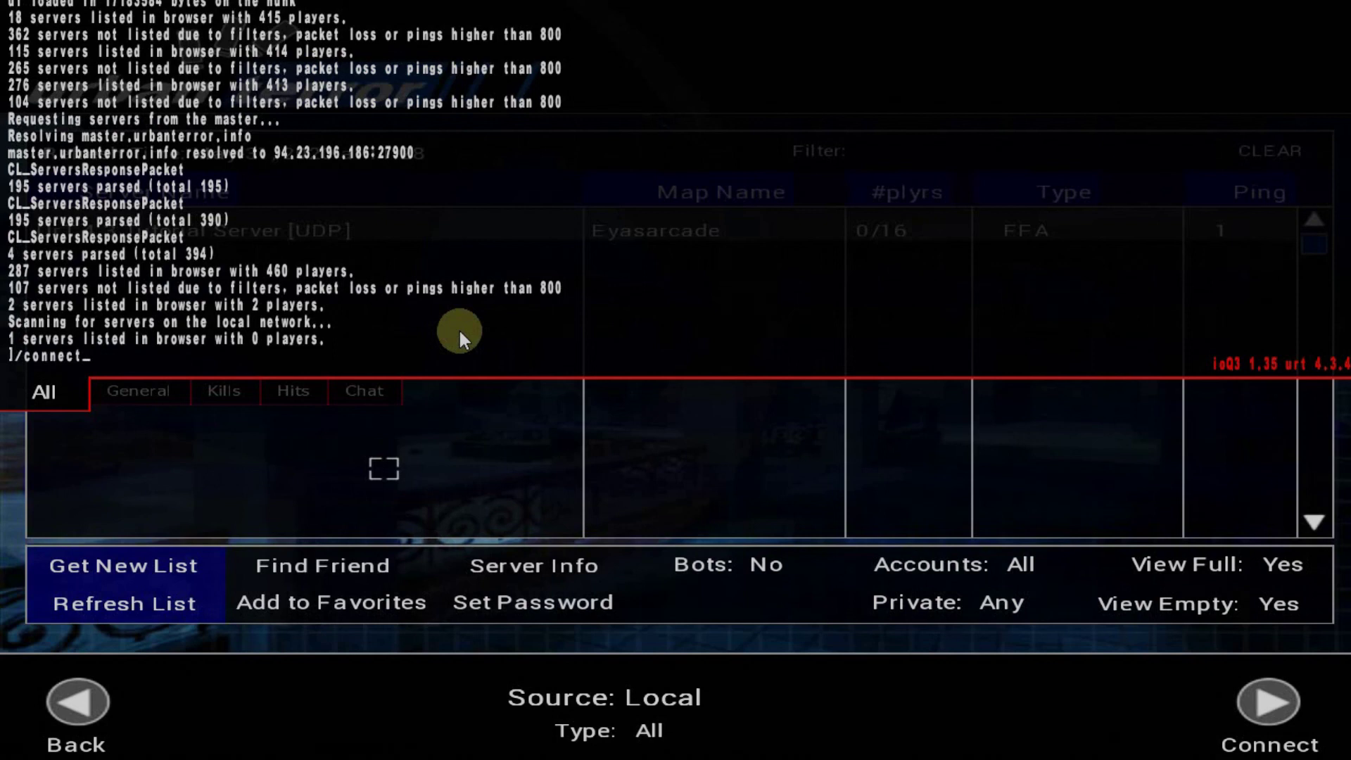
key(ctrl+v)
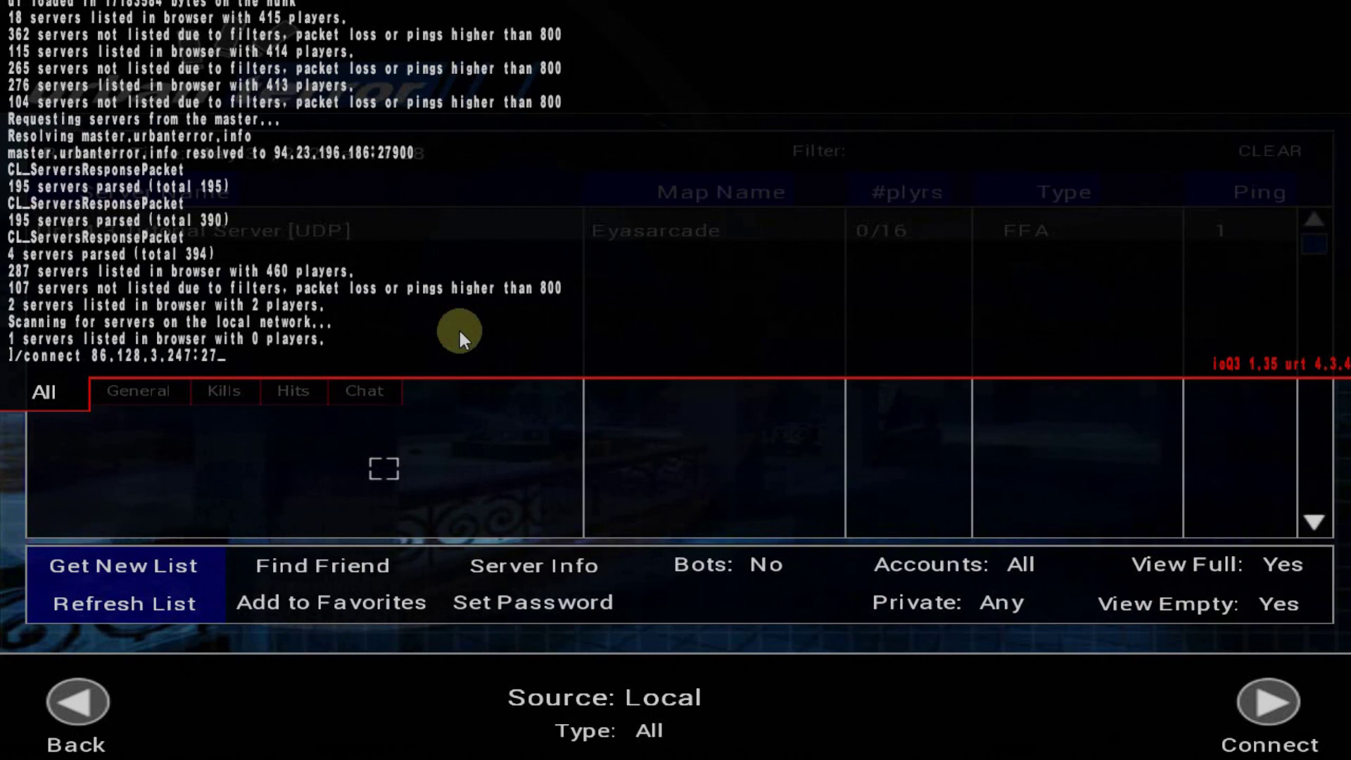
text(:27960)
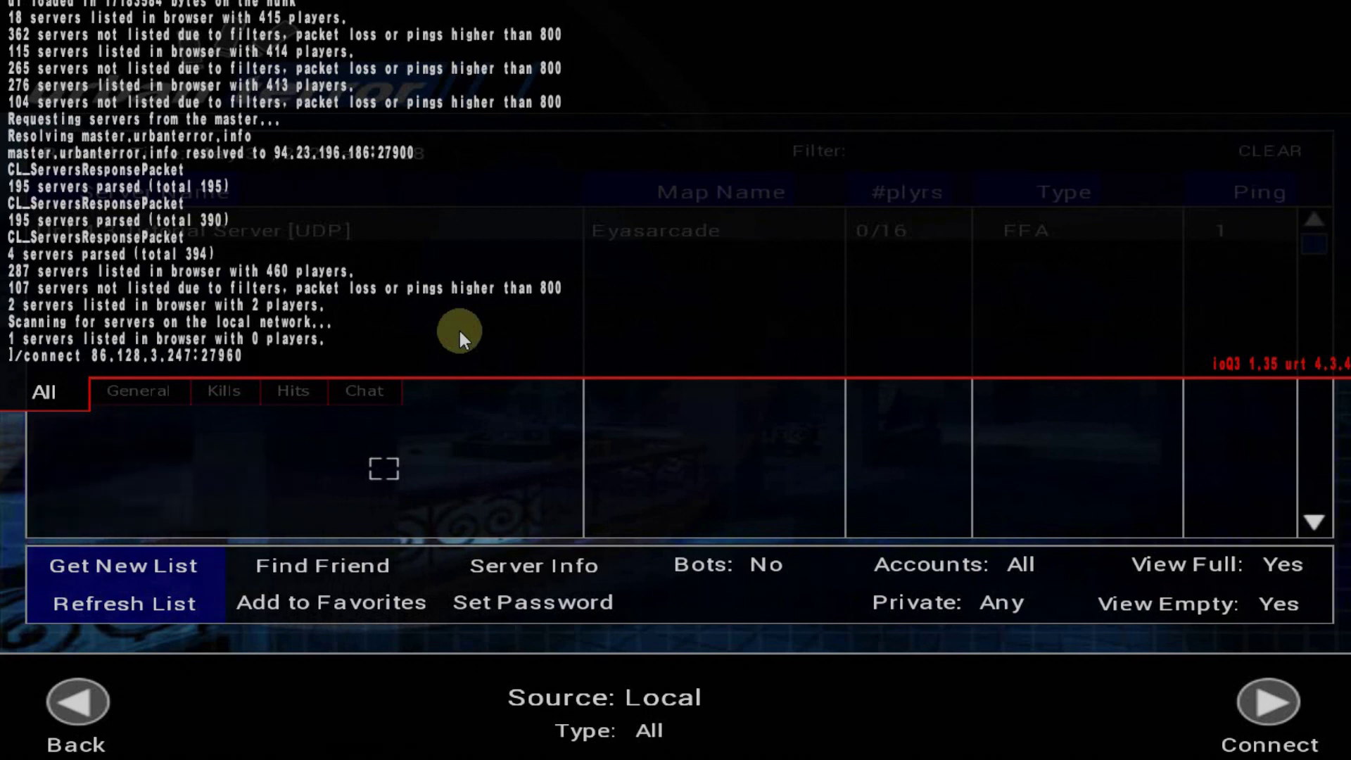
key(Return)
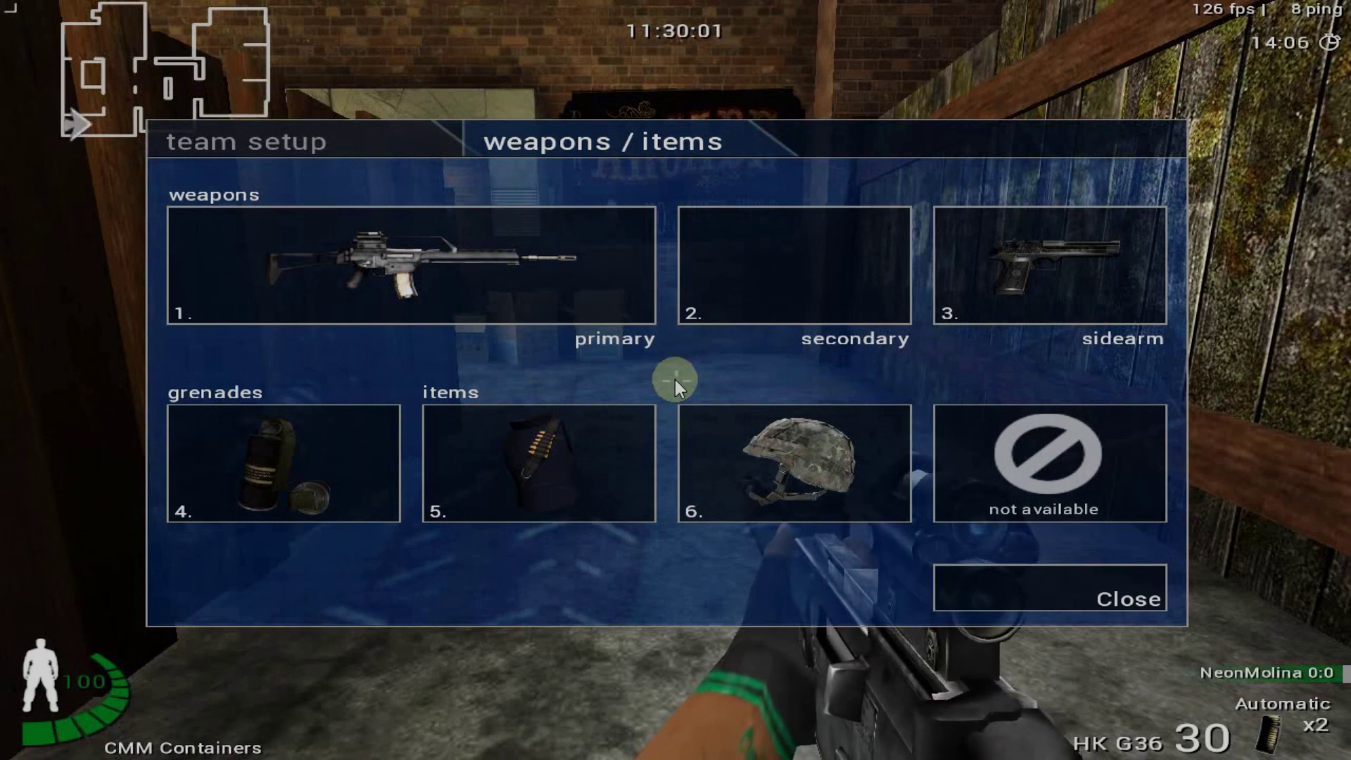
Close the weapons menu and exit the match to the main menu, confirming with Yes
key(Escape)
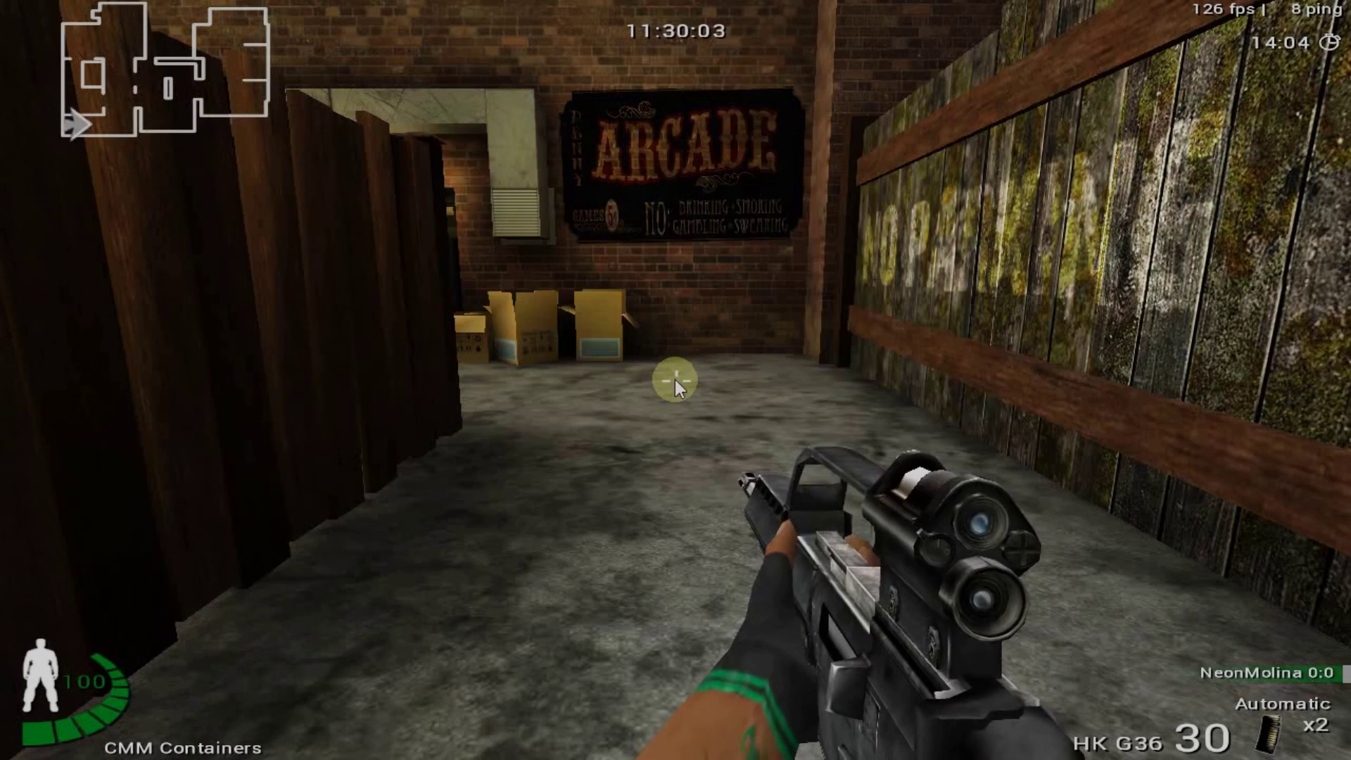
key(Escape)
click(1033, 43)
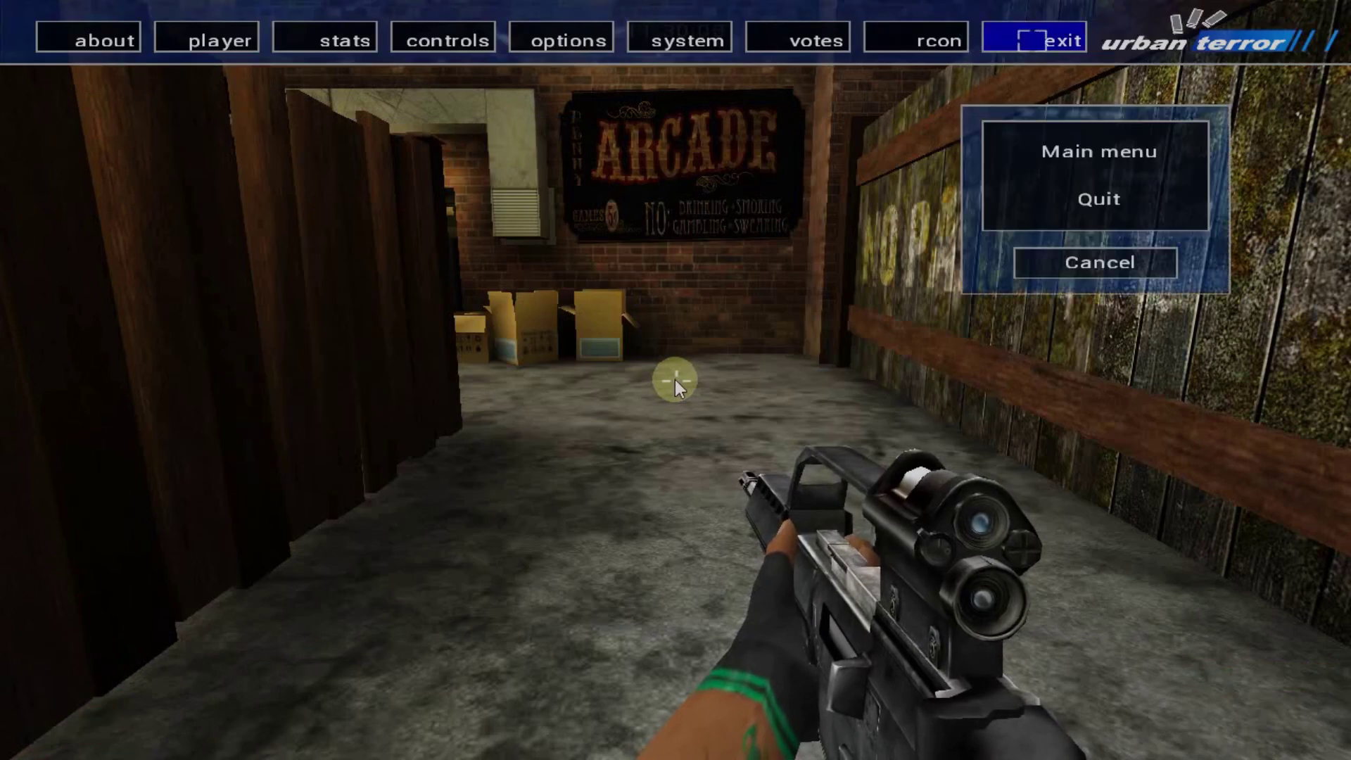
click(1076, 145)
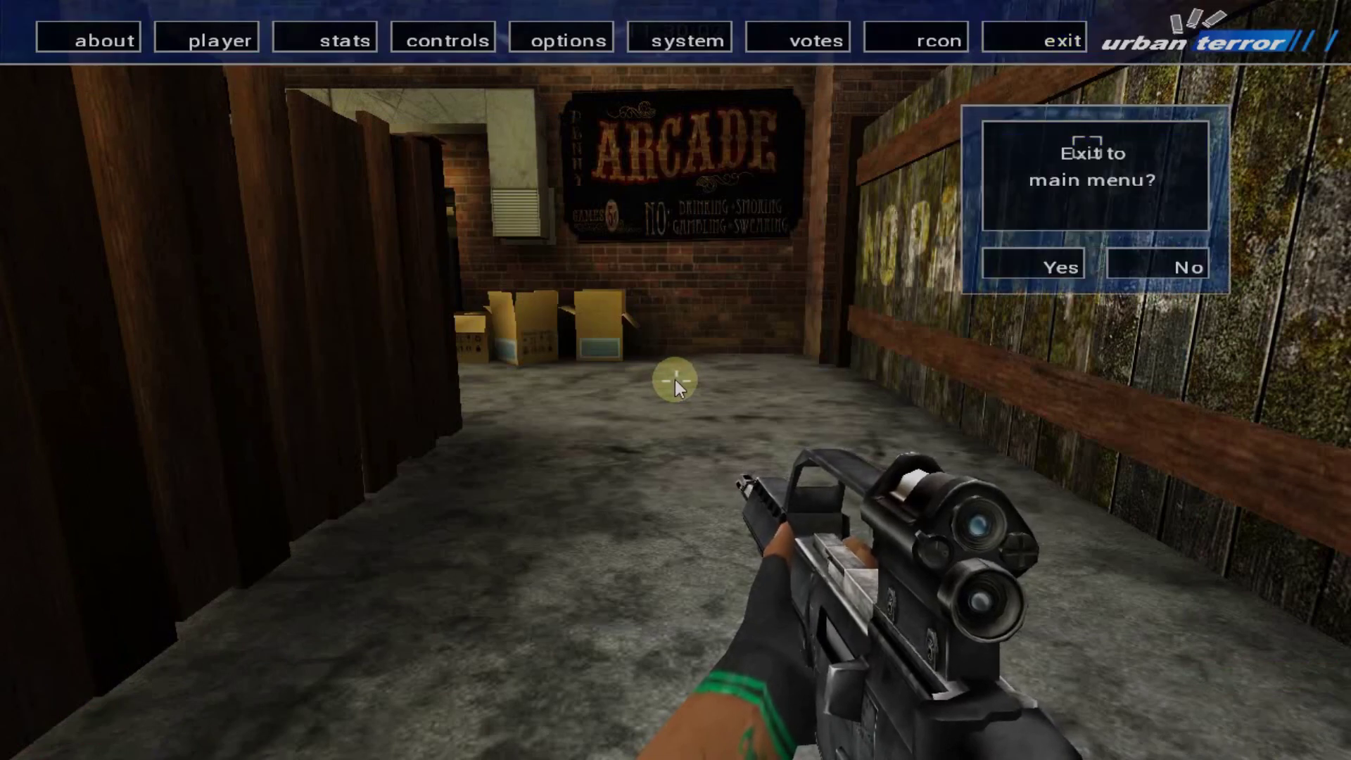
click(1063, 260)
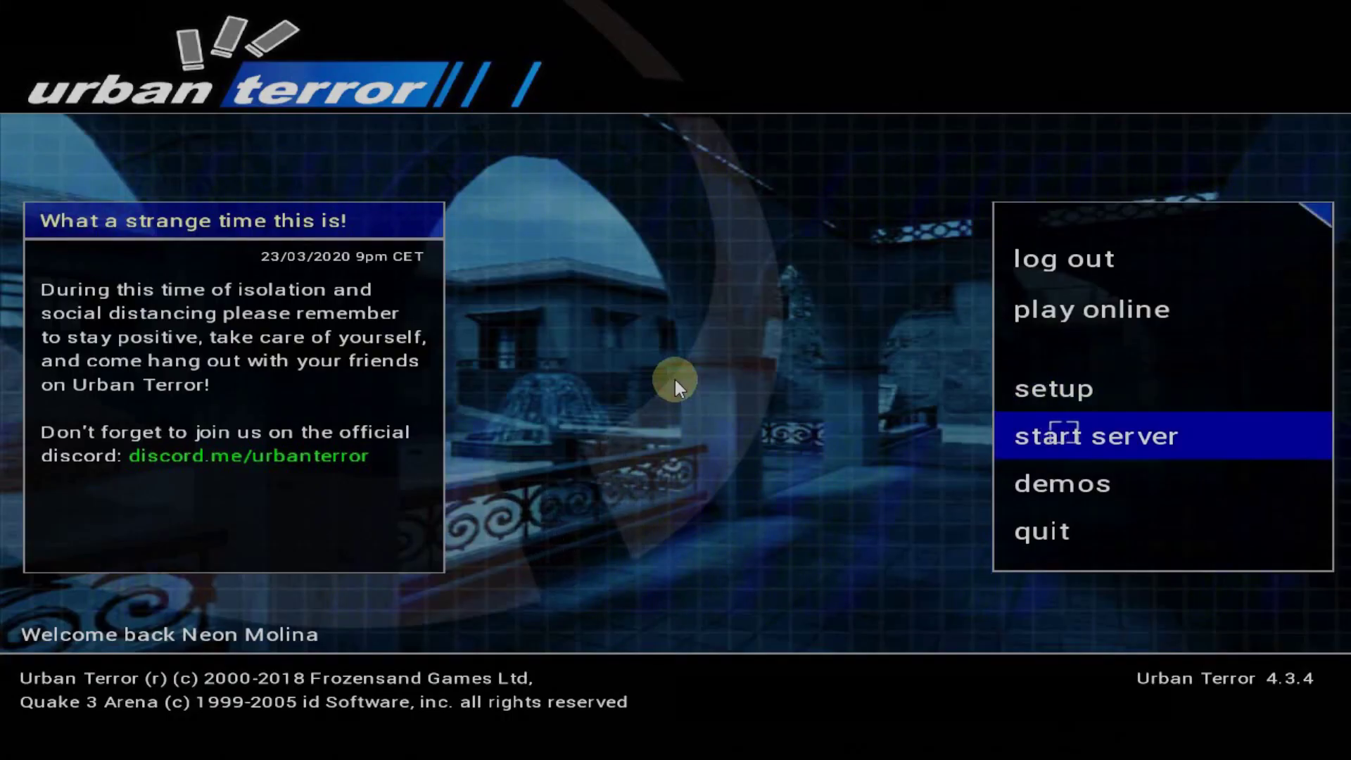
Open the Internet server list and sort it by server name in reverse order
click(1061, 313)
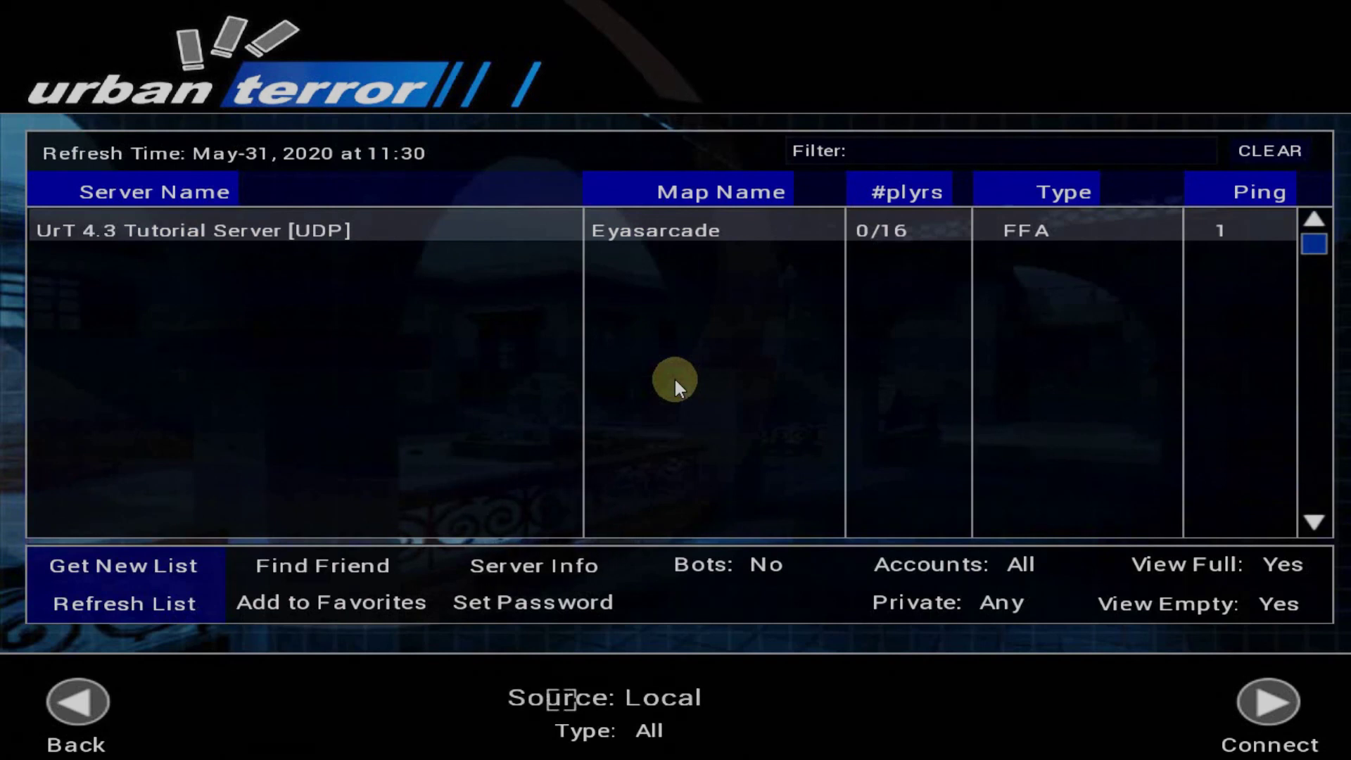
click(561, 698)
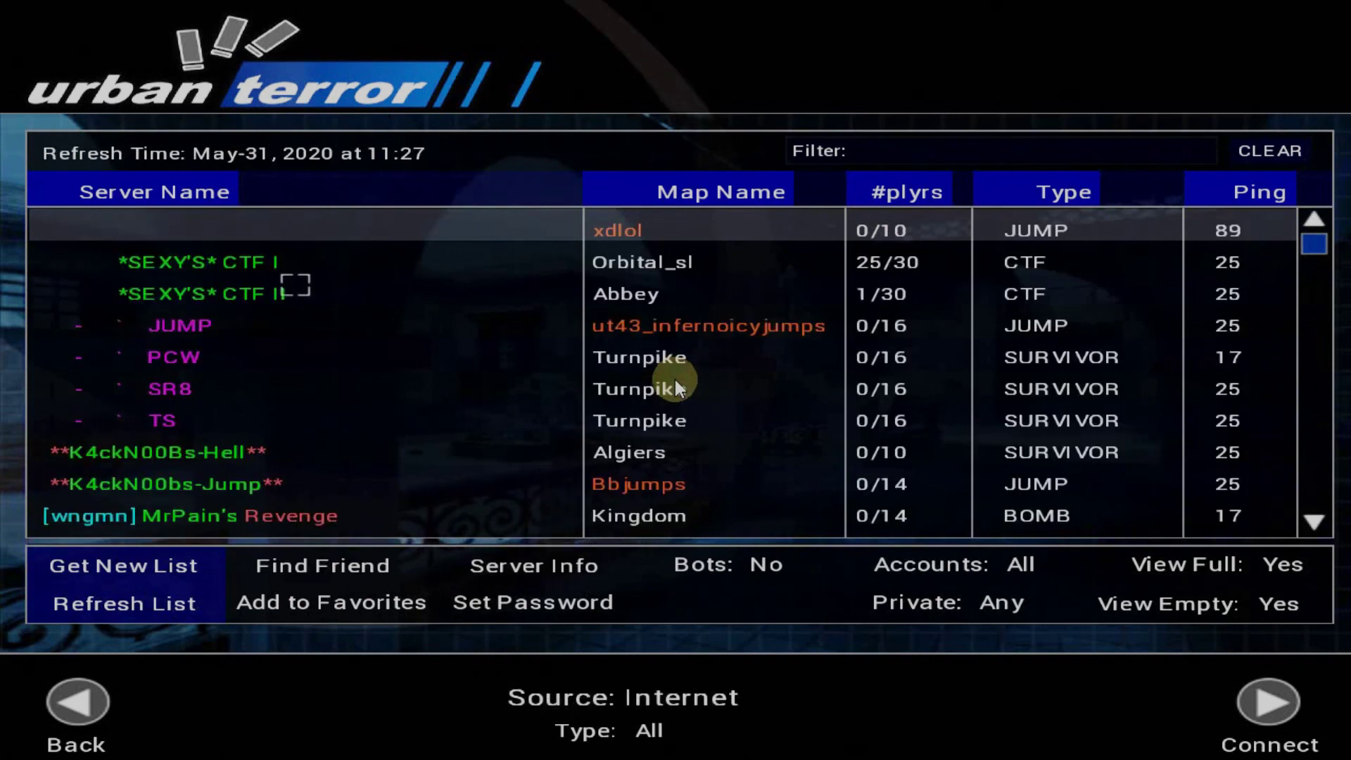
click(153, 192)
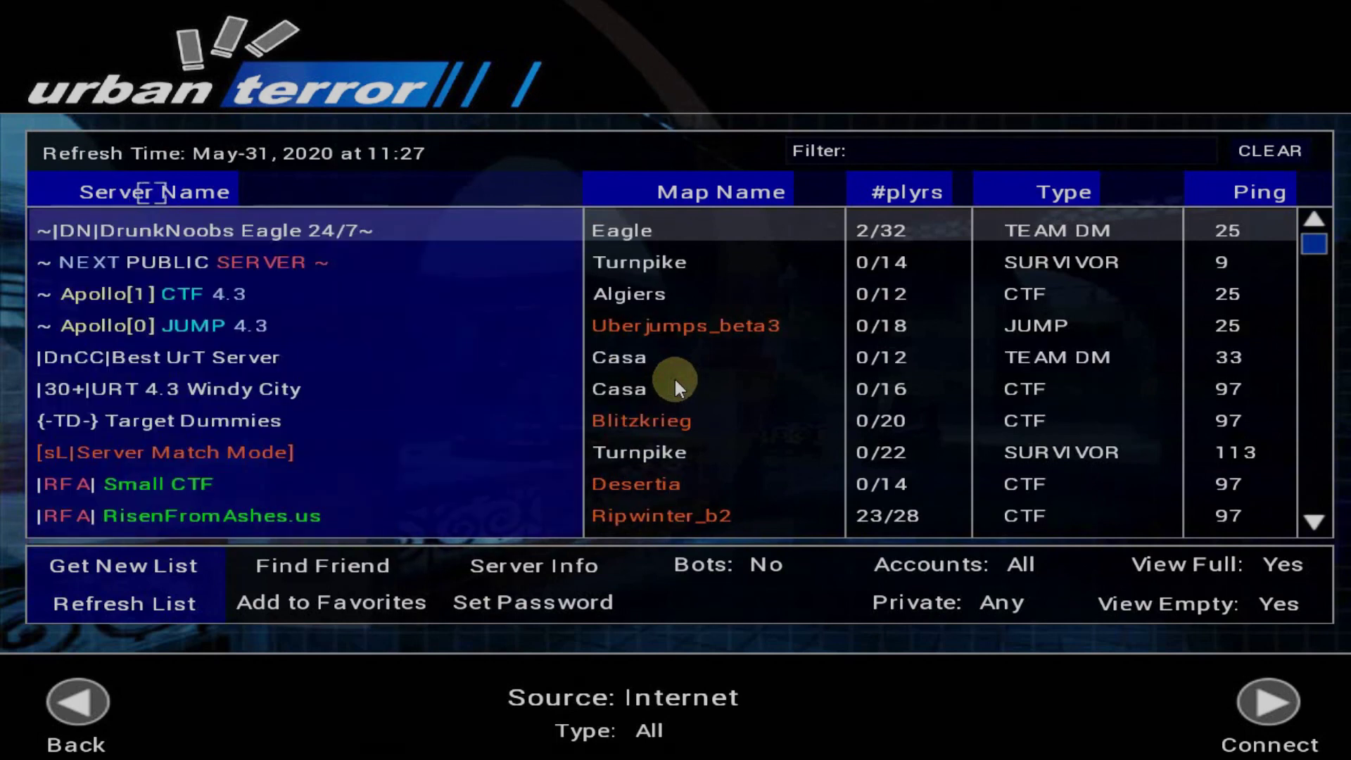
click(153, 192)
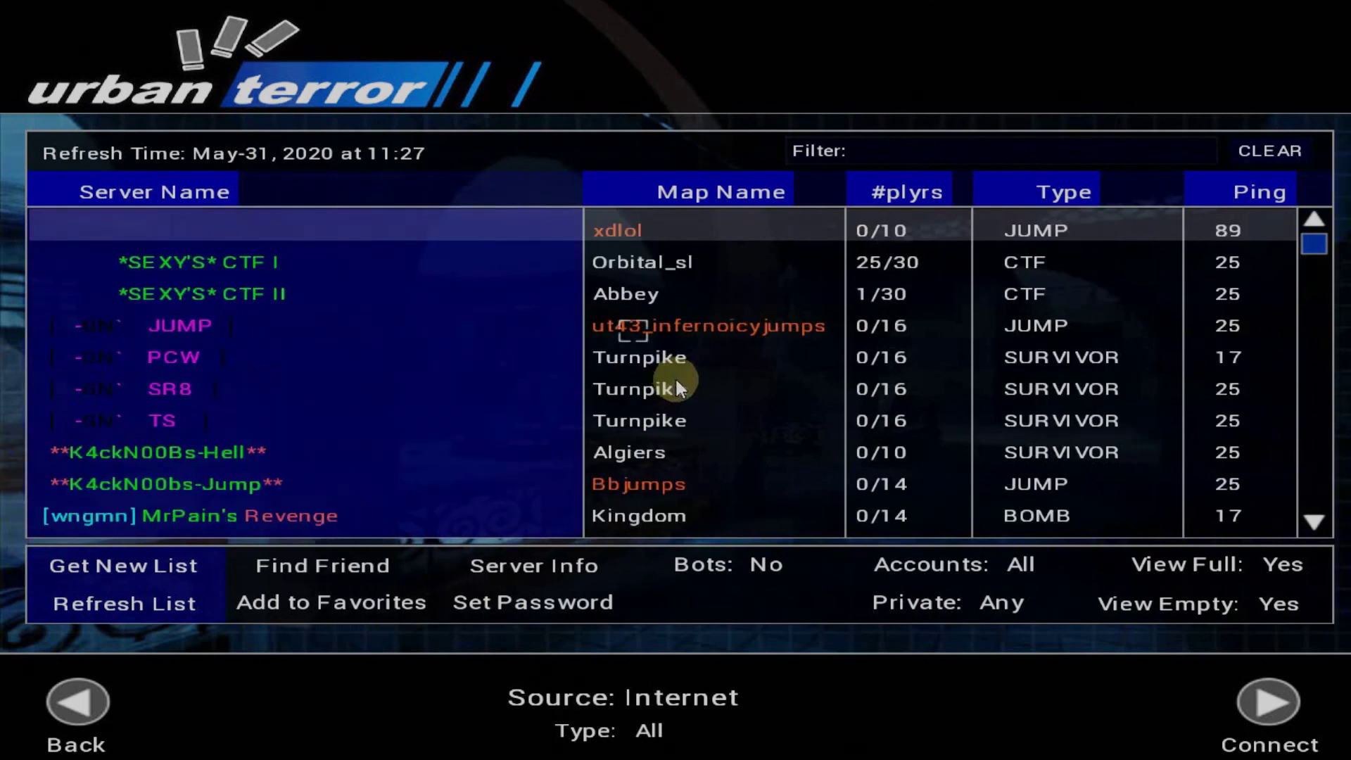
Browse down the list and select the UrT 4.3 Tutorial Server on Eyasarcade
key(Down)
key(Down)
key(Down)
key(Down)
key(Down)
key(Down)
key(Down)
key(Down)
key(Down)
key(Down)
key(Down)
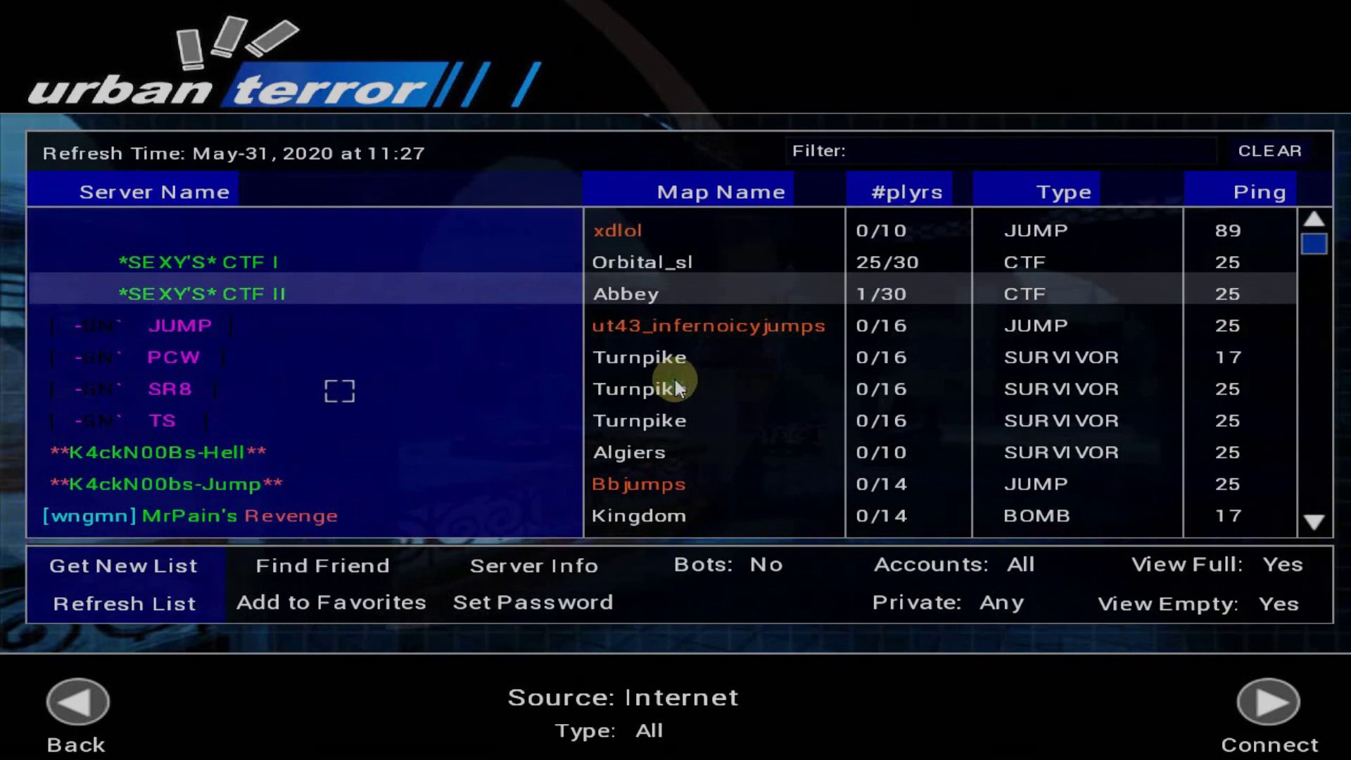
key(Down)
key(Down)
key(Down)
key(Down)
key(Down)
key(Down)
key(Down)
key(Down)
key(Down)
key(Down)
key(Down)
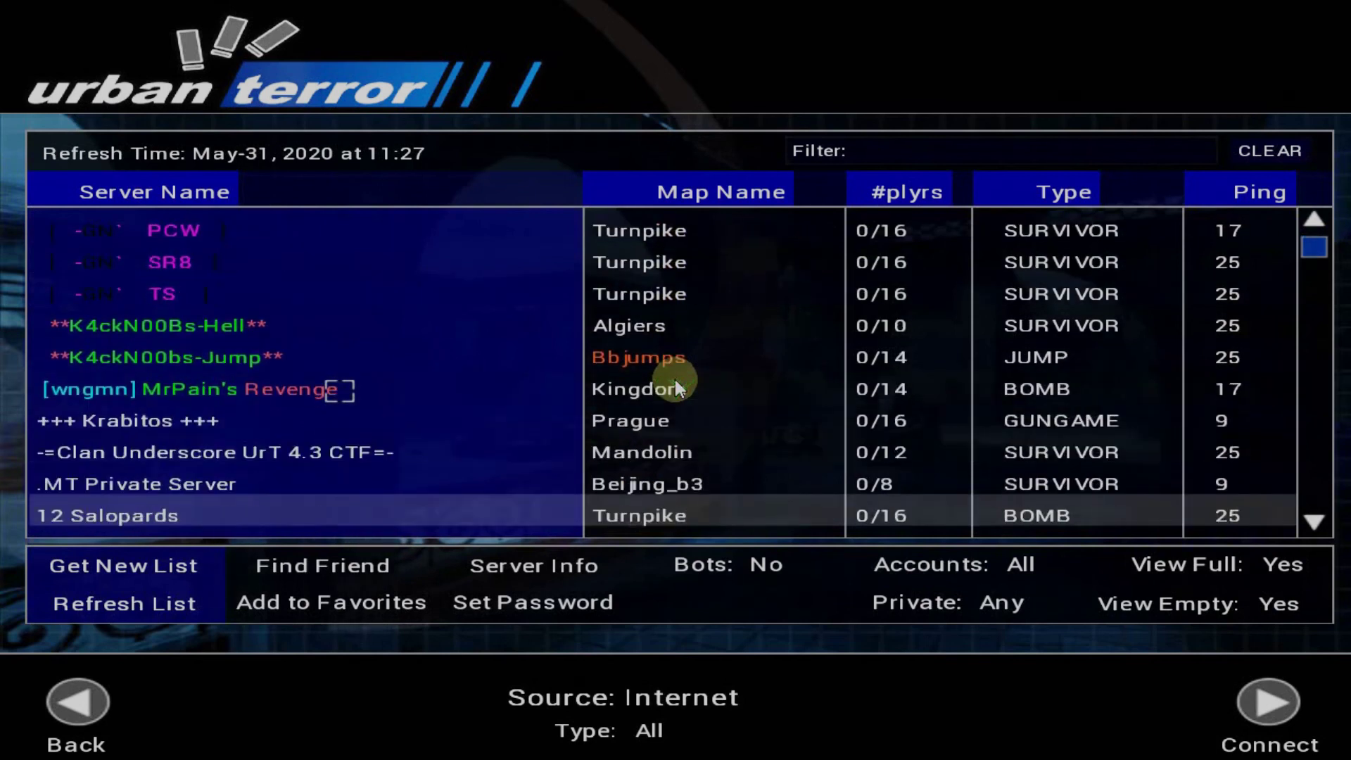
key(Down)
key(Down)
key(Down)
key(Down)
key(Down)
key(Down)
key(Down)
key(Down)
key(Down)
key(Down)
key(Down)
key(Down)
key(Down)
key(Down)
key(Down)
key(Down)
key(Down)
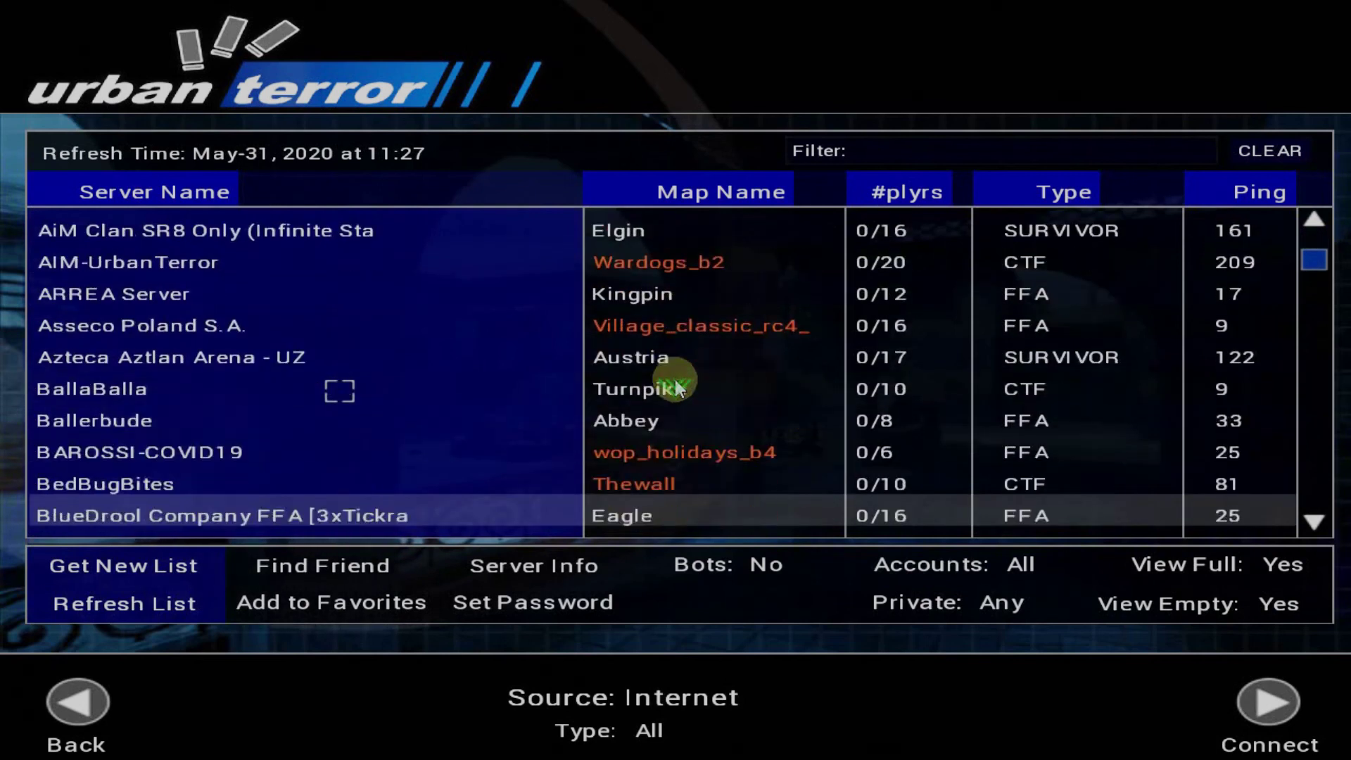
key(Down)
key(Down)
key(Down)
key(Down)
key(Down)
key(Down)
key(Down)
key(Down)
key(Down)
key(Down)
key(Down)
key(Down)
key(Down)
key(Down)
key(Down)
key(Down)
key(Down)
key(Down)
key(Down)
key(Down)
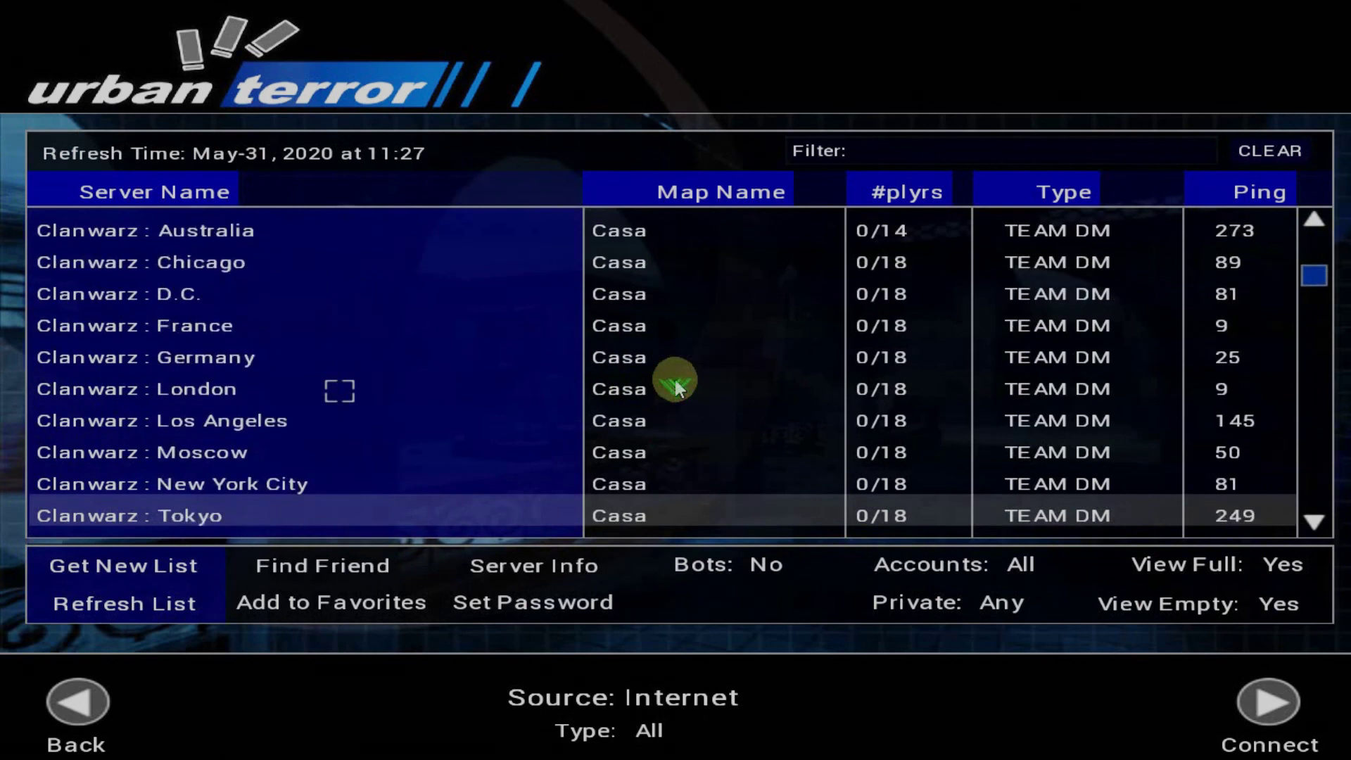
key(Down)
key(Down)
key(Down)
key(Down)
key(Down)
key(Down)
key(Down)
key(Down)
key(Down)
key(Down)
key(Down)
key(Down)
key(Down)
key(Down)
key(Down)
key(Down)
key(Down)
key(Down)
key(Down)
key(Down)
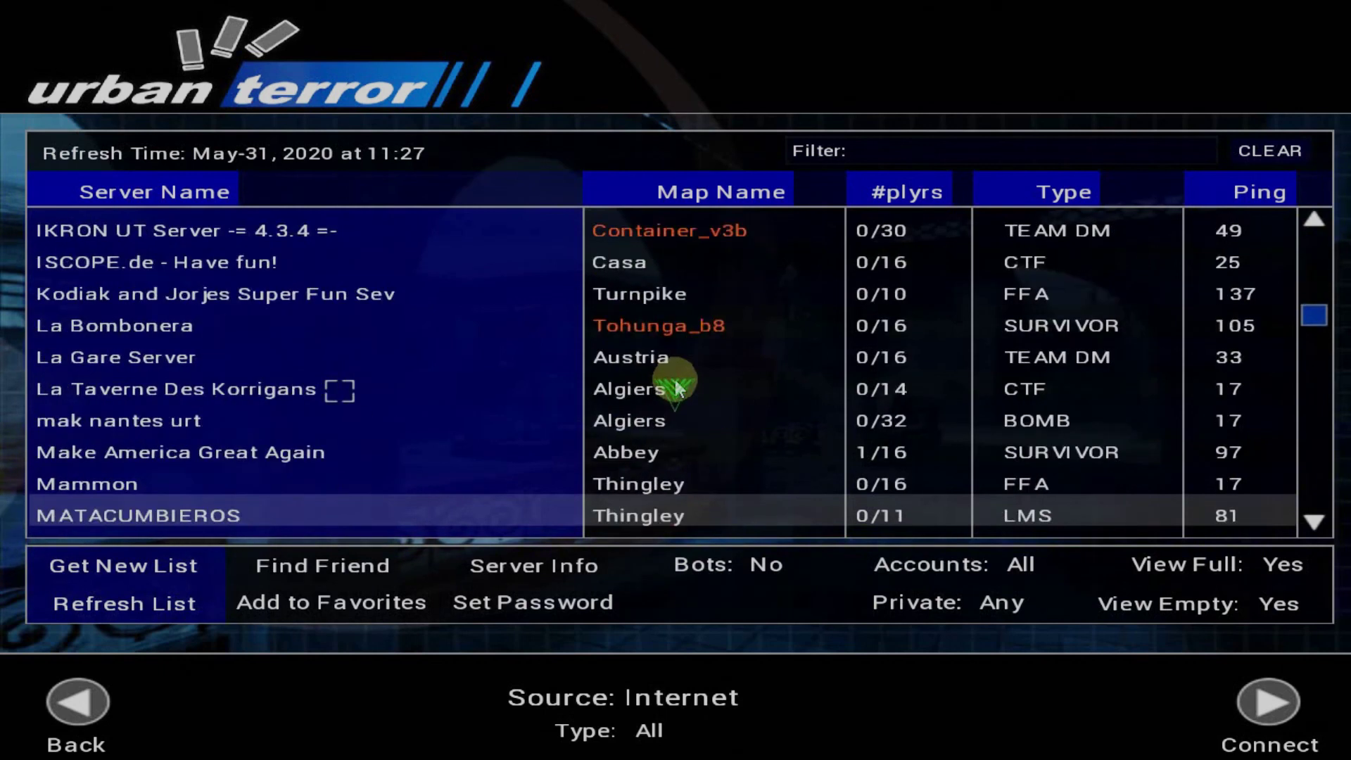
key(Down)
key(Down)
key(Down)
key(Down)
key(Down)
key(Down)
key(Down)
key(Down)
key(Down)
key(Down)
key(Down)
key(Down)
key(Down)
key(Down)
key(Down)
key(Down)
key(Down)
key(Down)
key(Down)
key(Down)
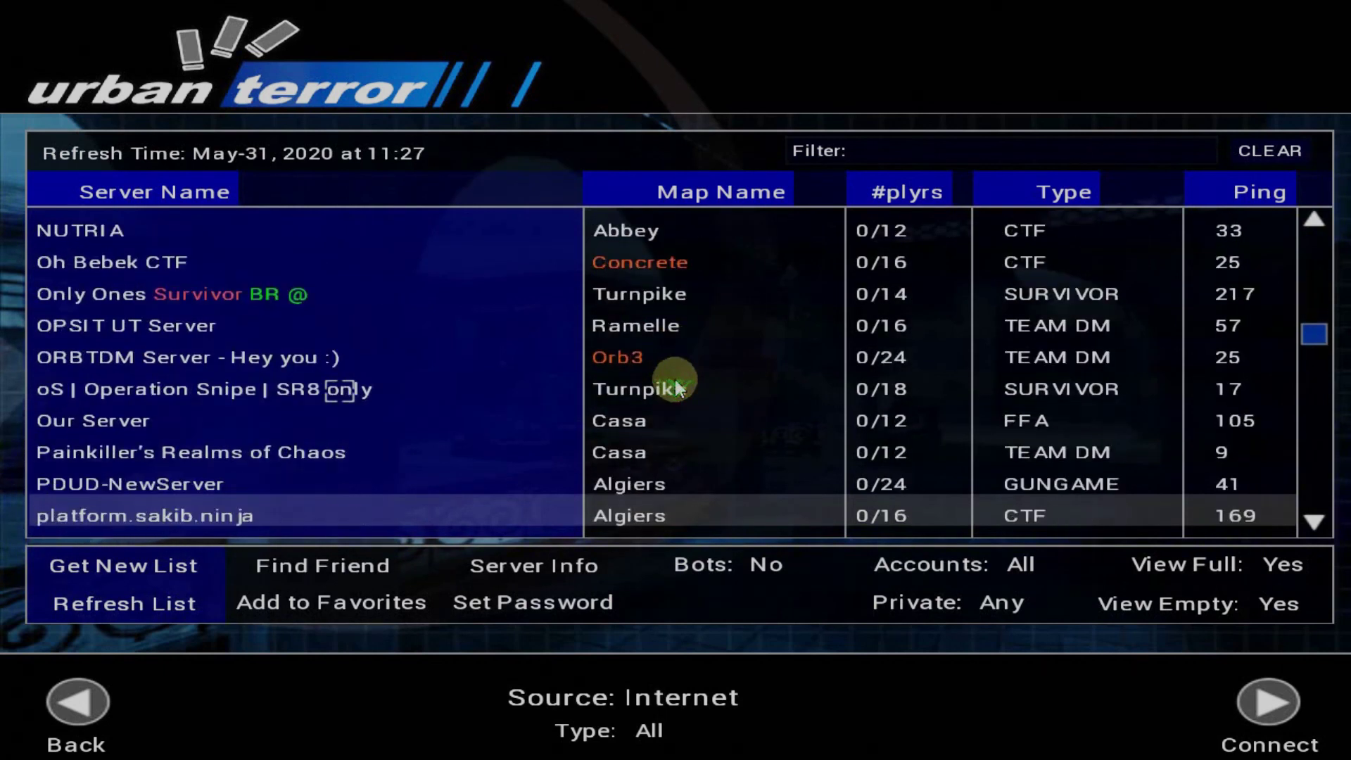
key(Down)
key(Down)
key(Down)
key(Down)
key(Down)
key(Down)
key(Down)
key(Down)
key(Down)
key(Down)
key(Down)
key(Down)
key(Down)
key(Down)
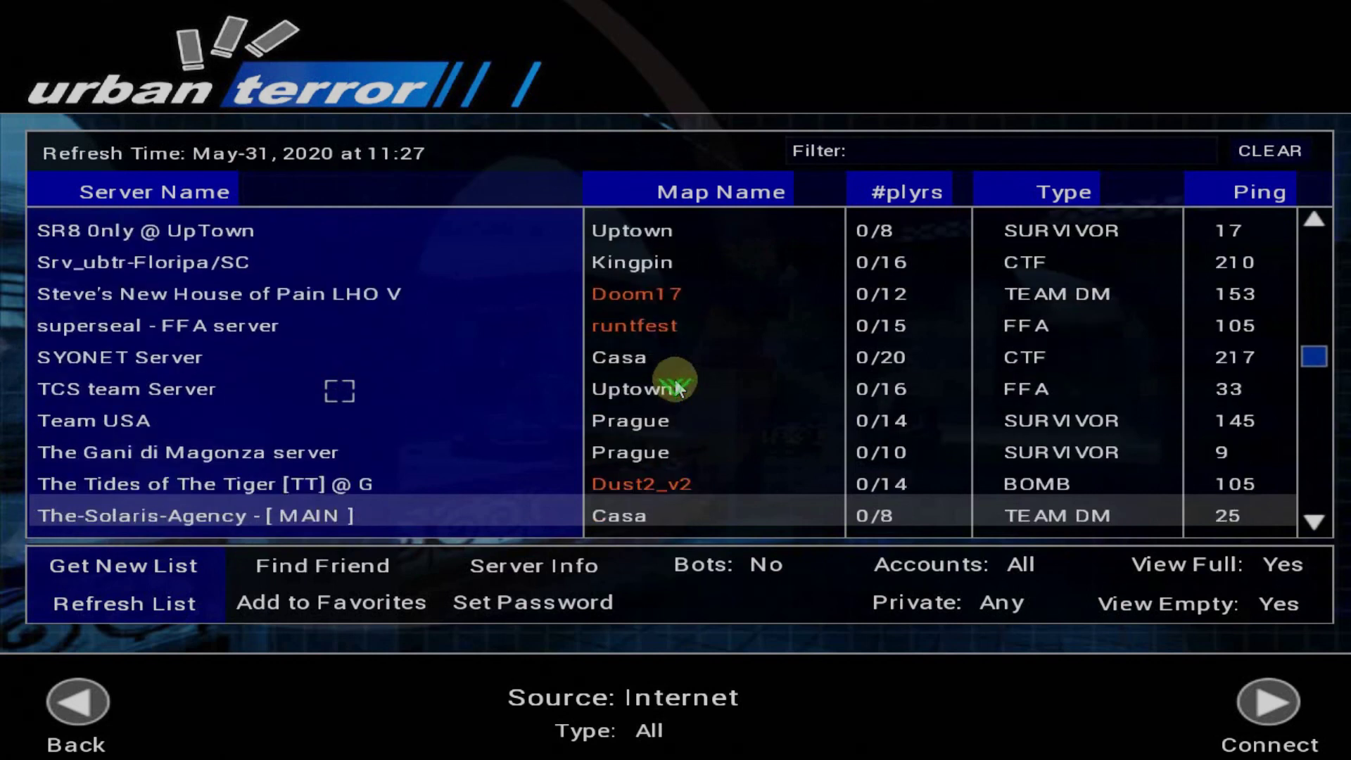
key(Down)
key(Down)
key(Down)
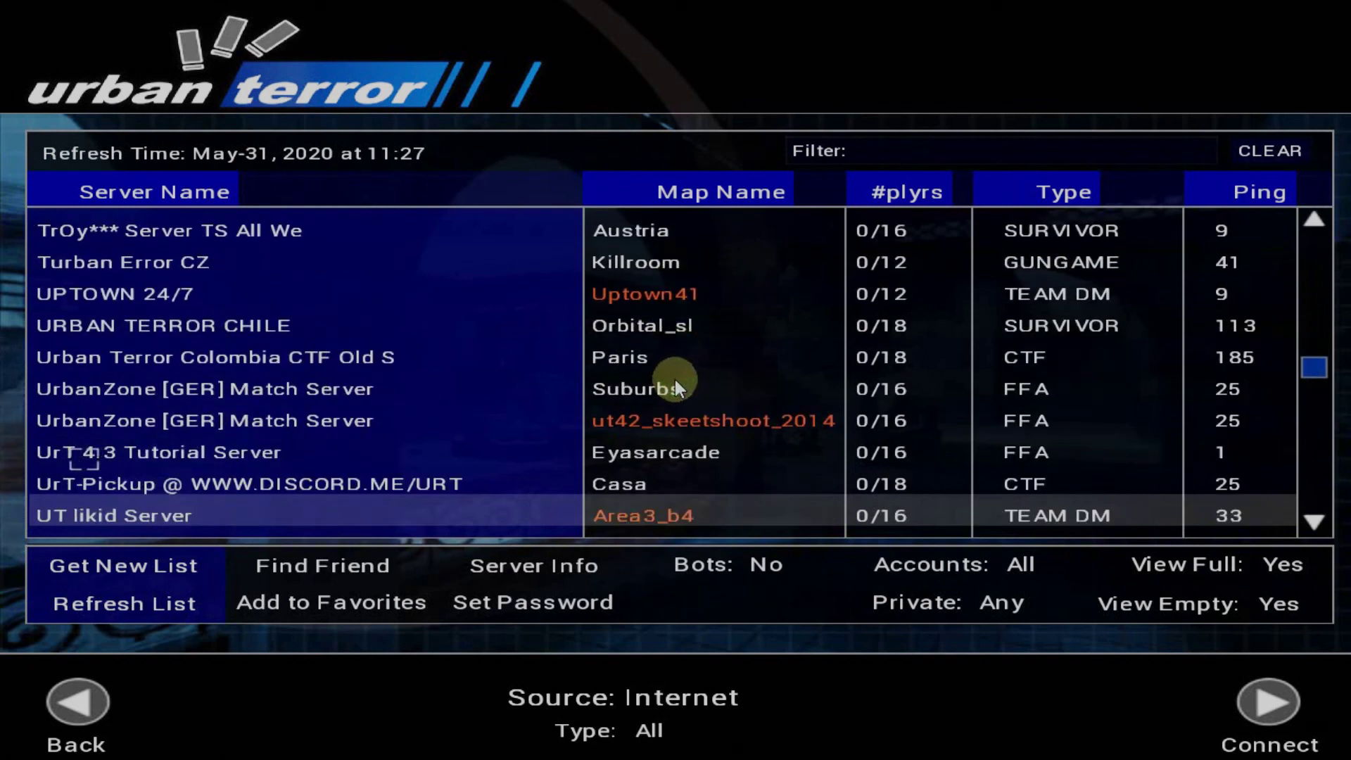
click(112, 452)
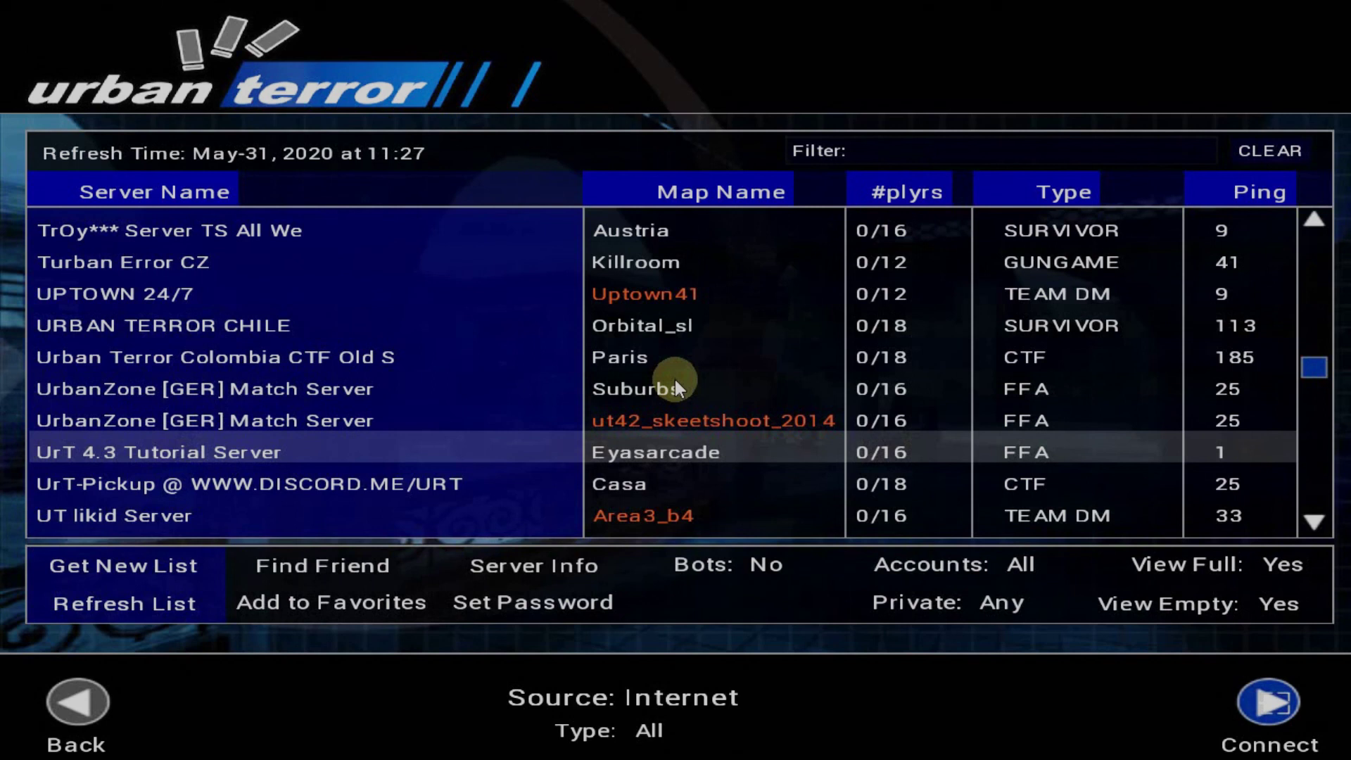
Connect to the UrT 4.3 Tutorial Server, walk Eyas Arcade to the Car Park, then open the console
click(1274, 703)
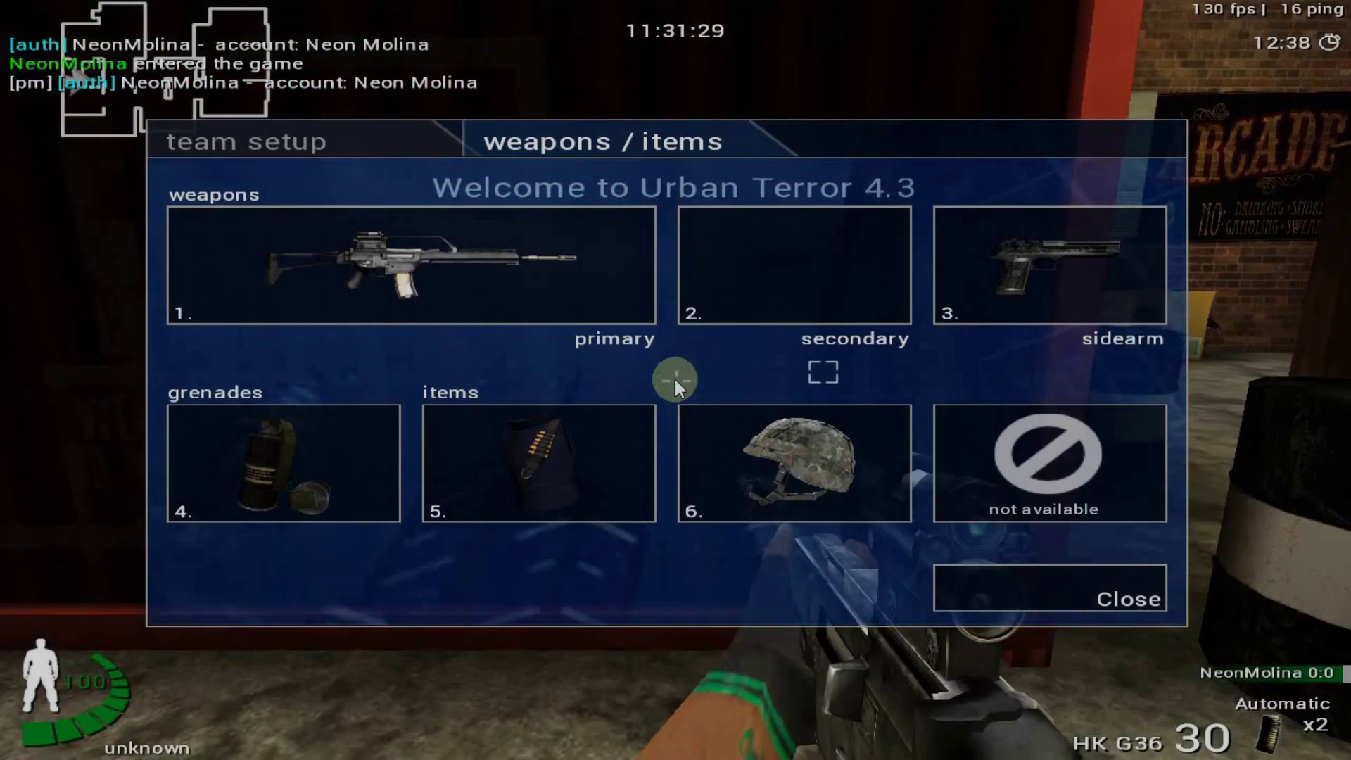
key(Escape)
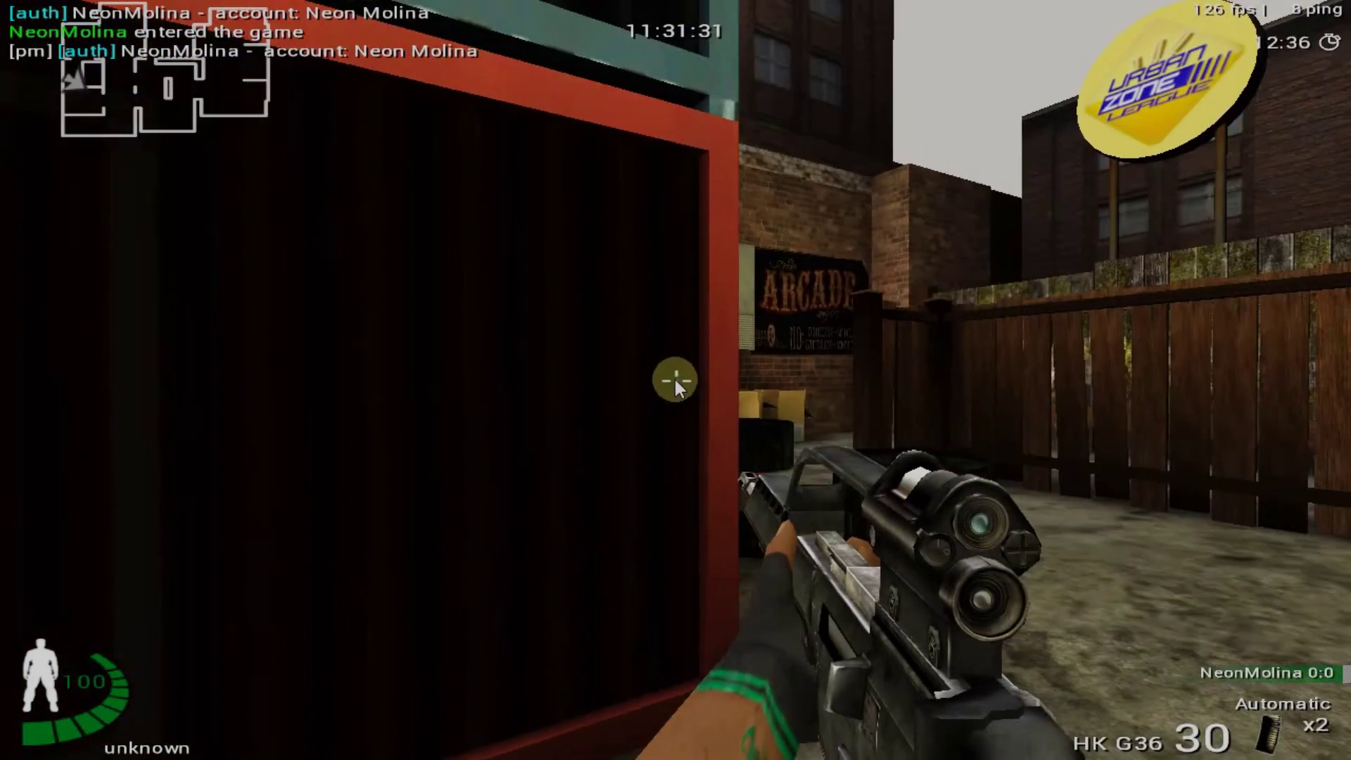
key(w)
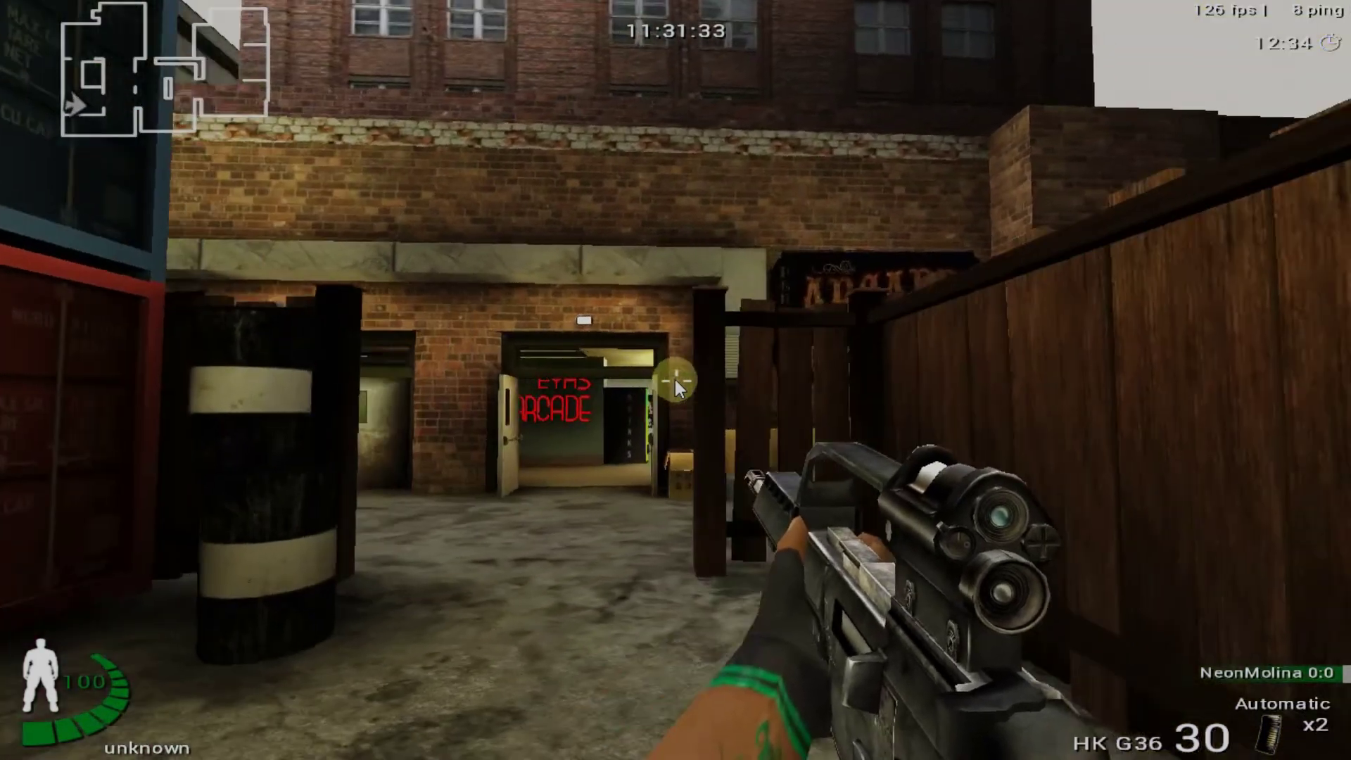
key(w)
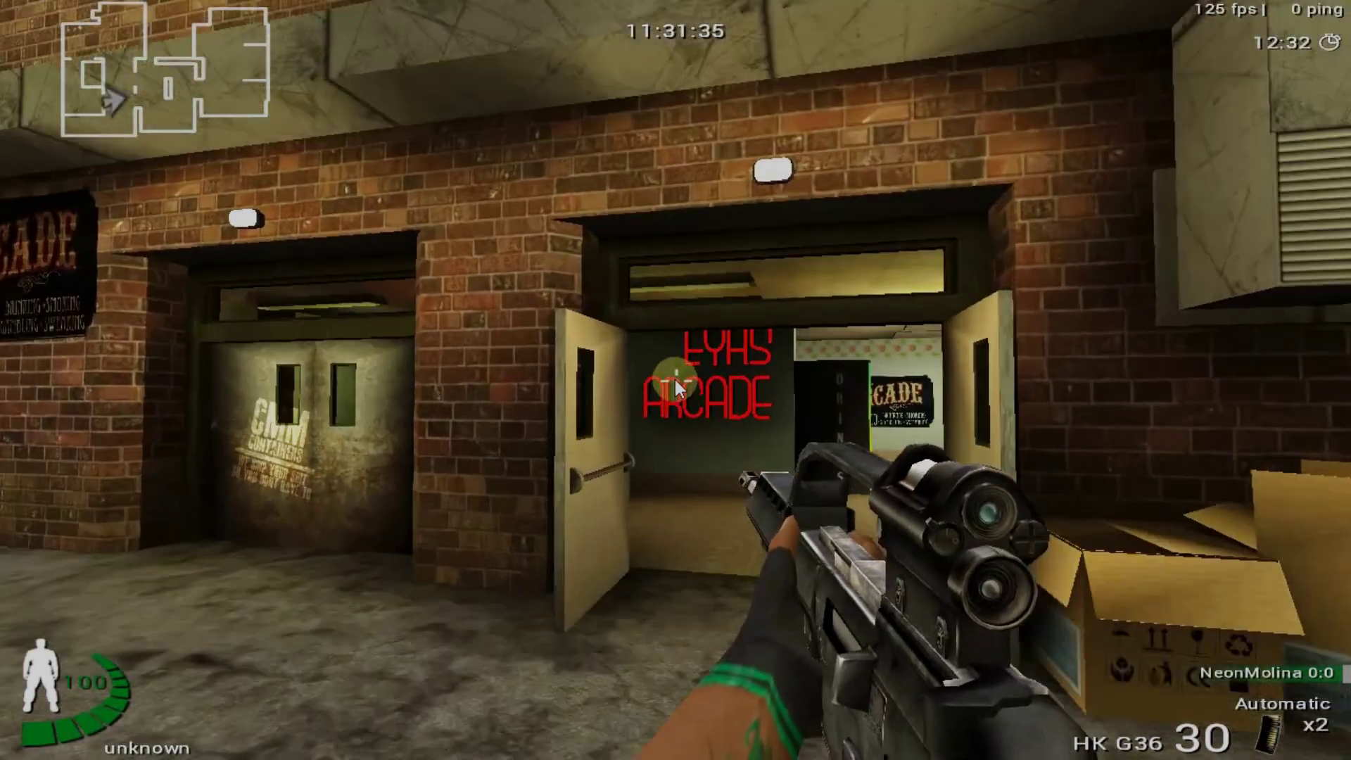
key(w)
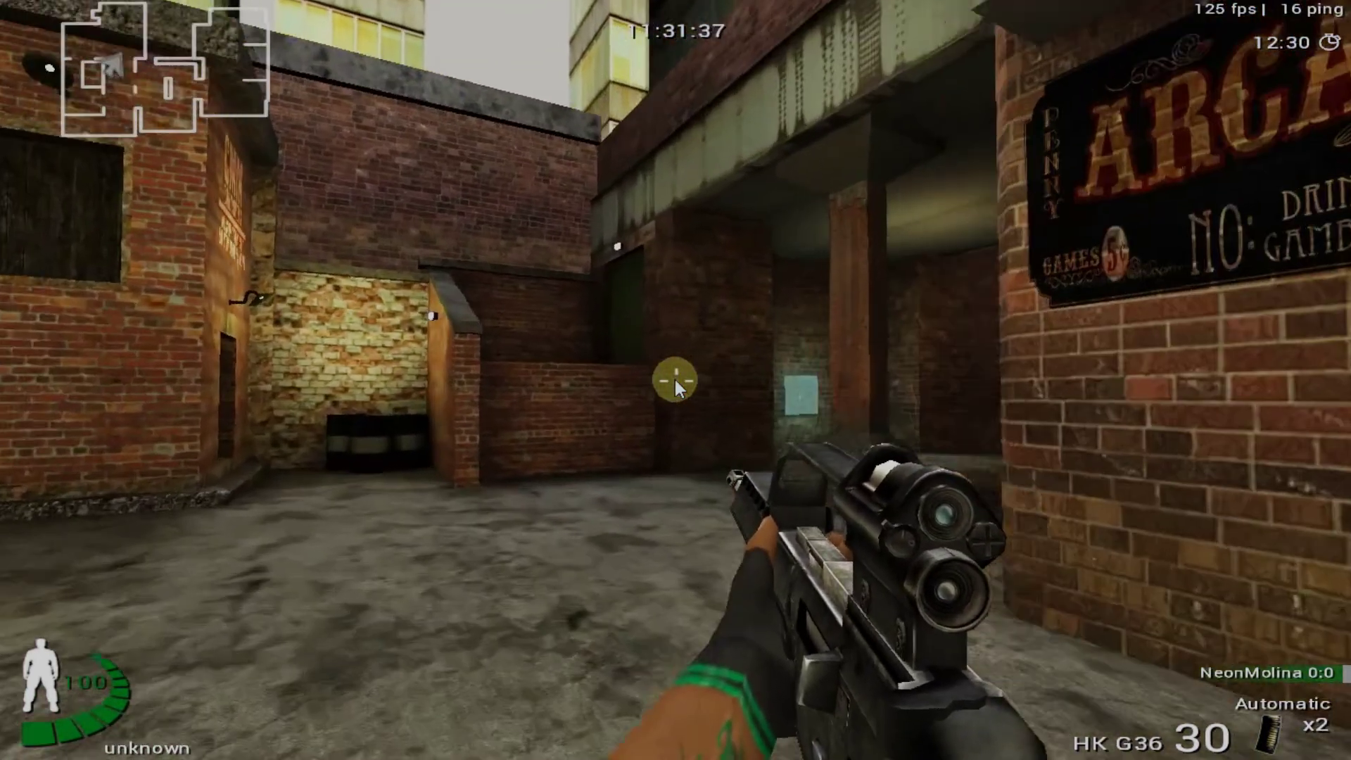
key(w)
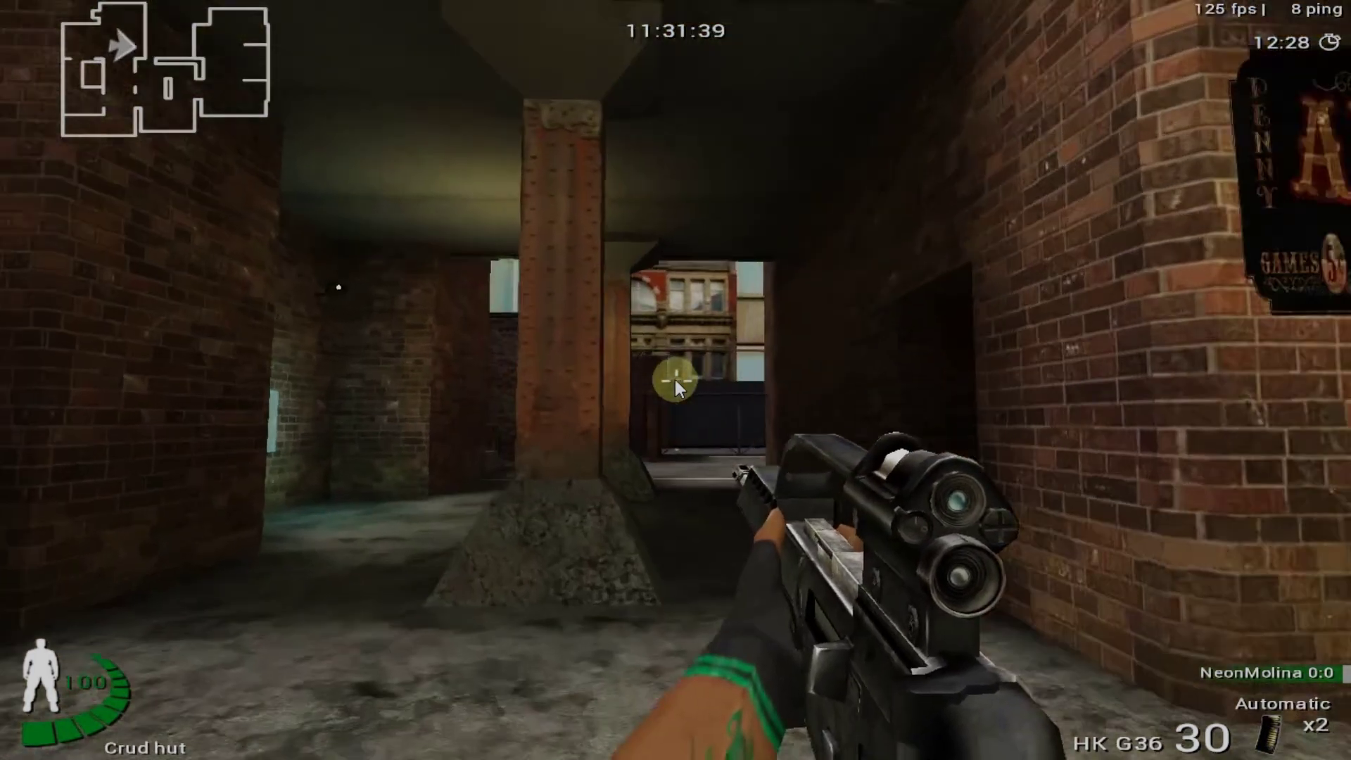
key(w)
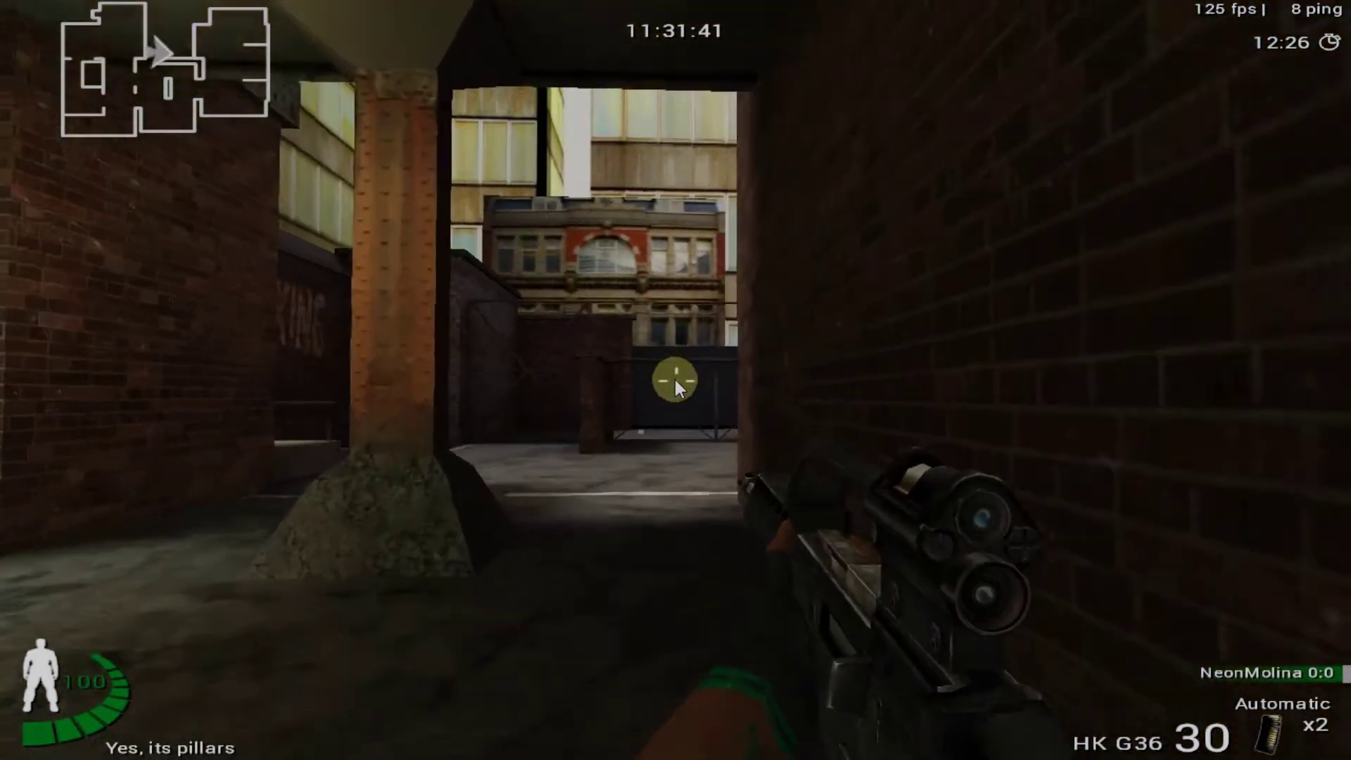
key(w)
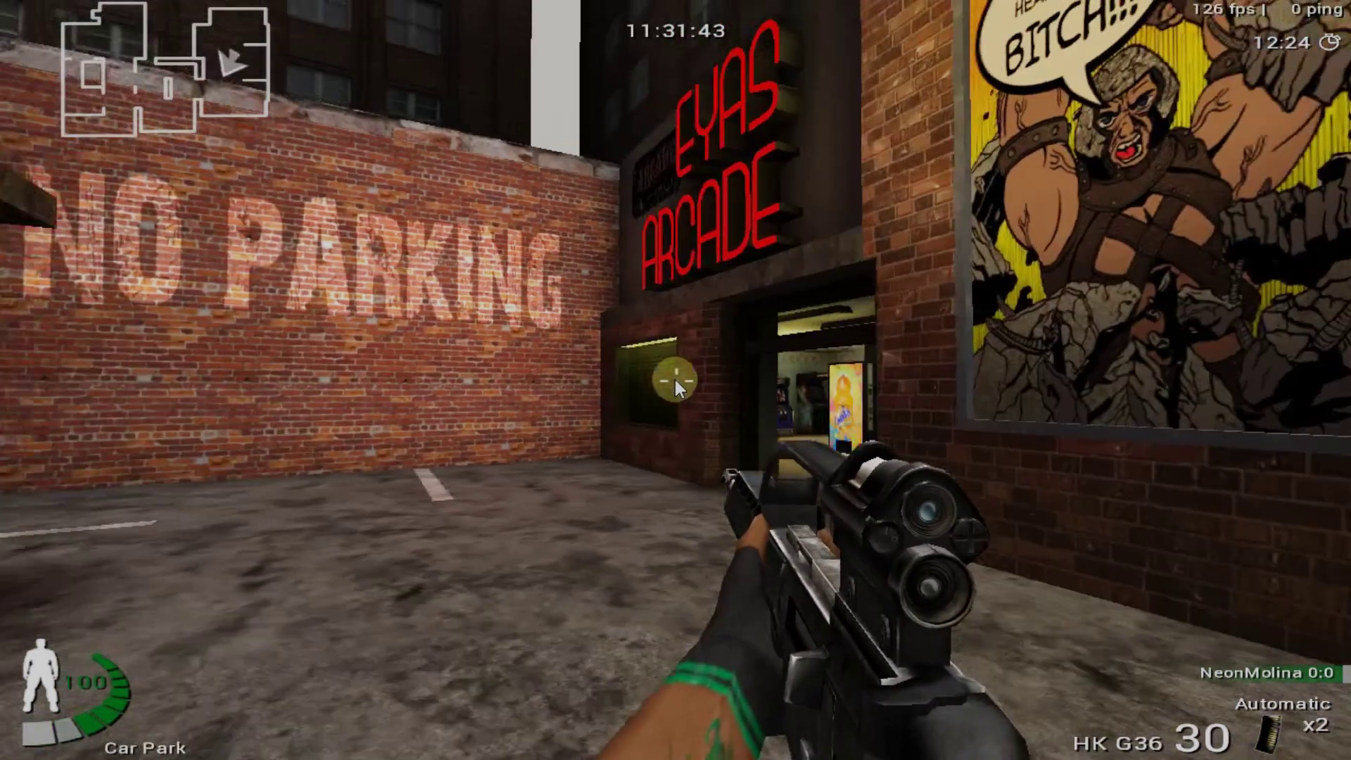
key(s)
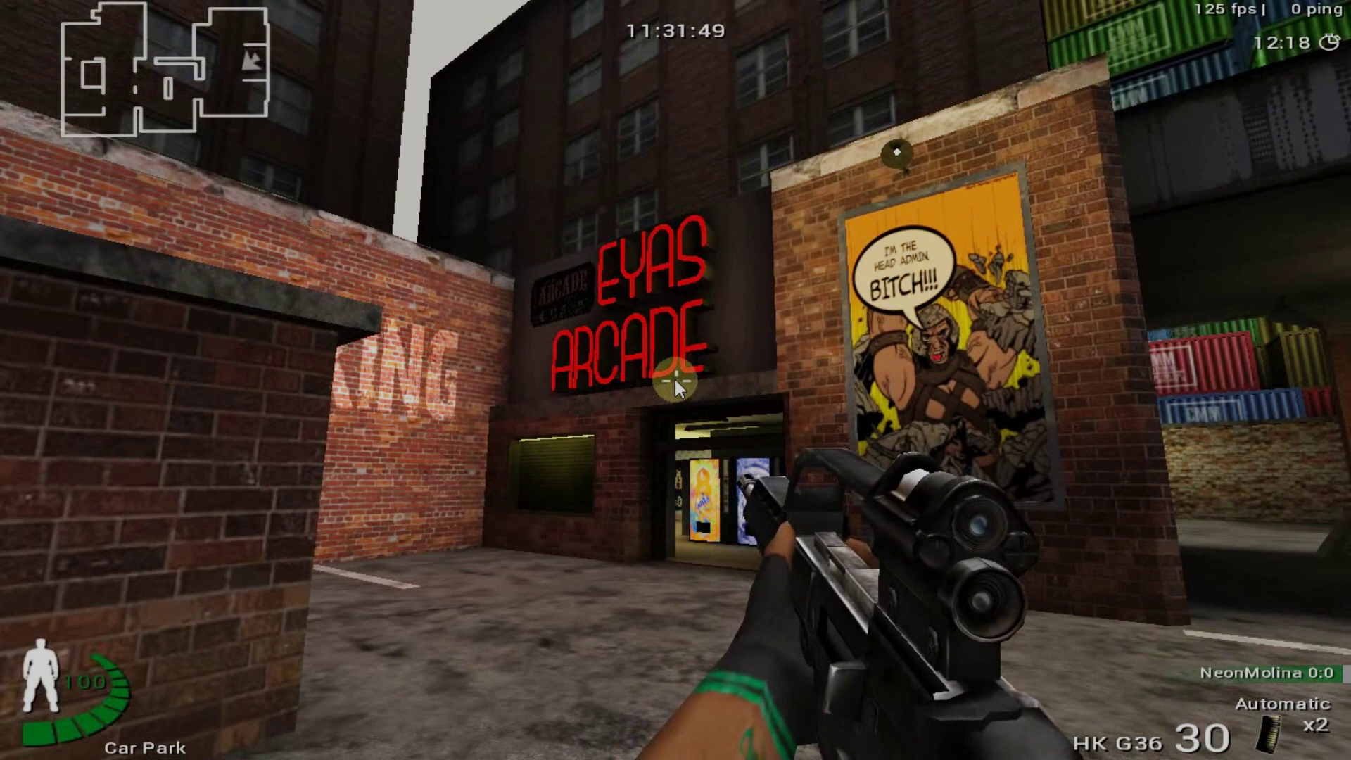
key(grave)
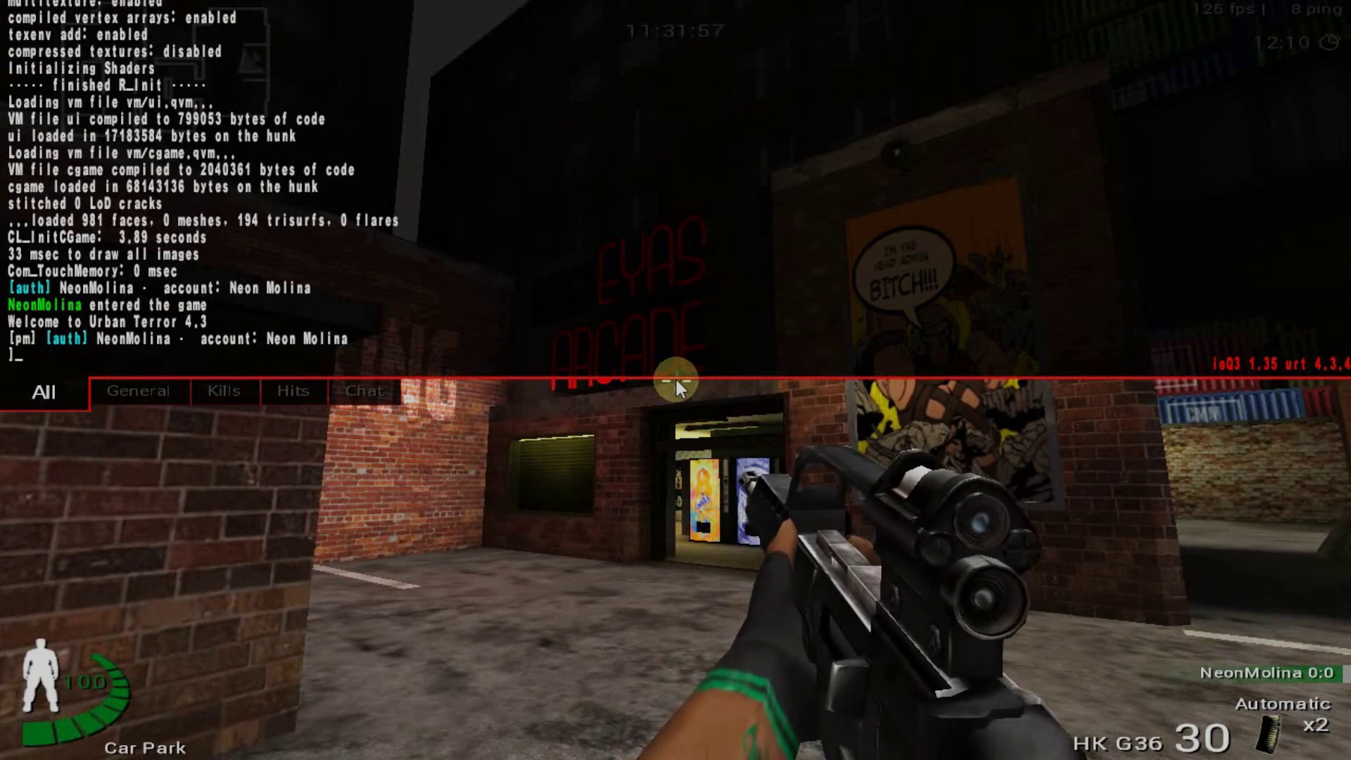
Submit the rconpassword command with the password, then resend it with the misspelling corrected
text(/)
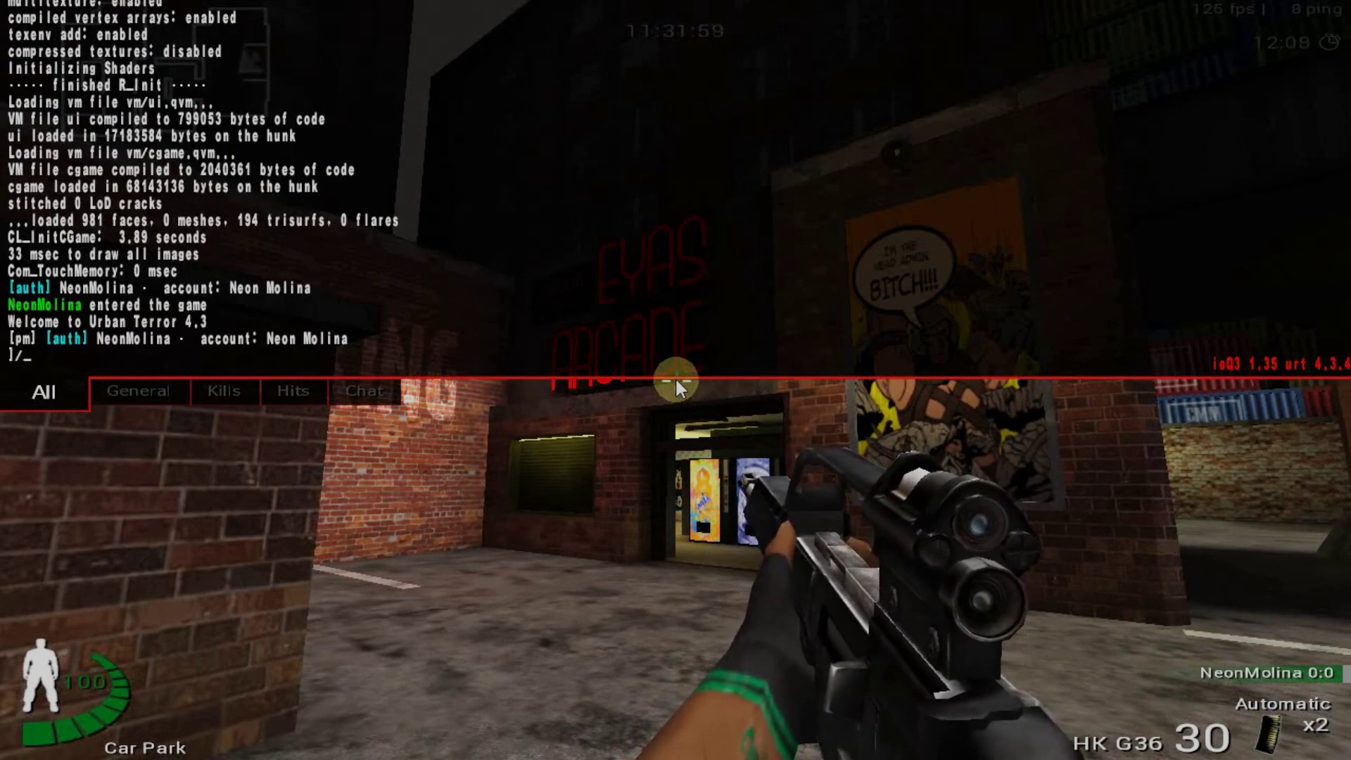
text(rconpasw)
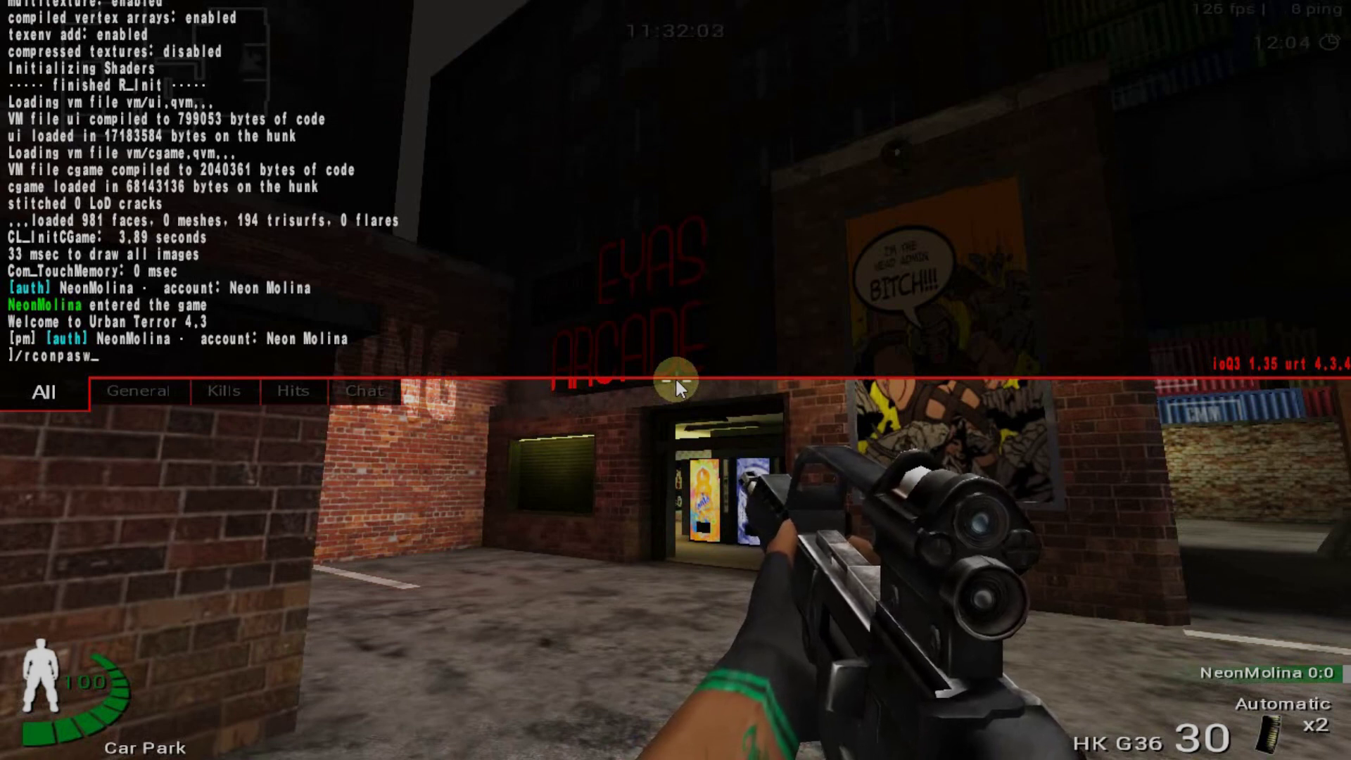
text(assword)
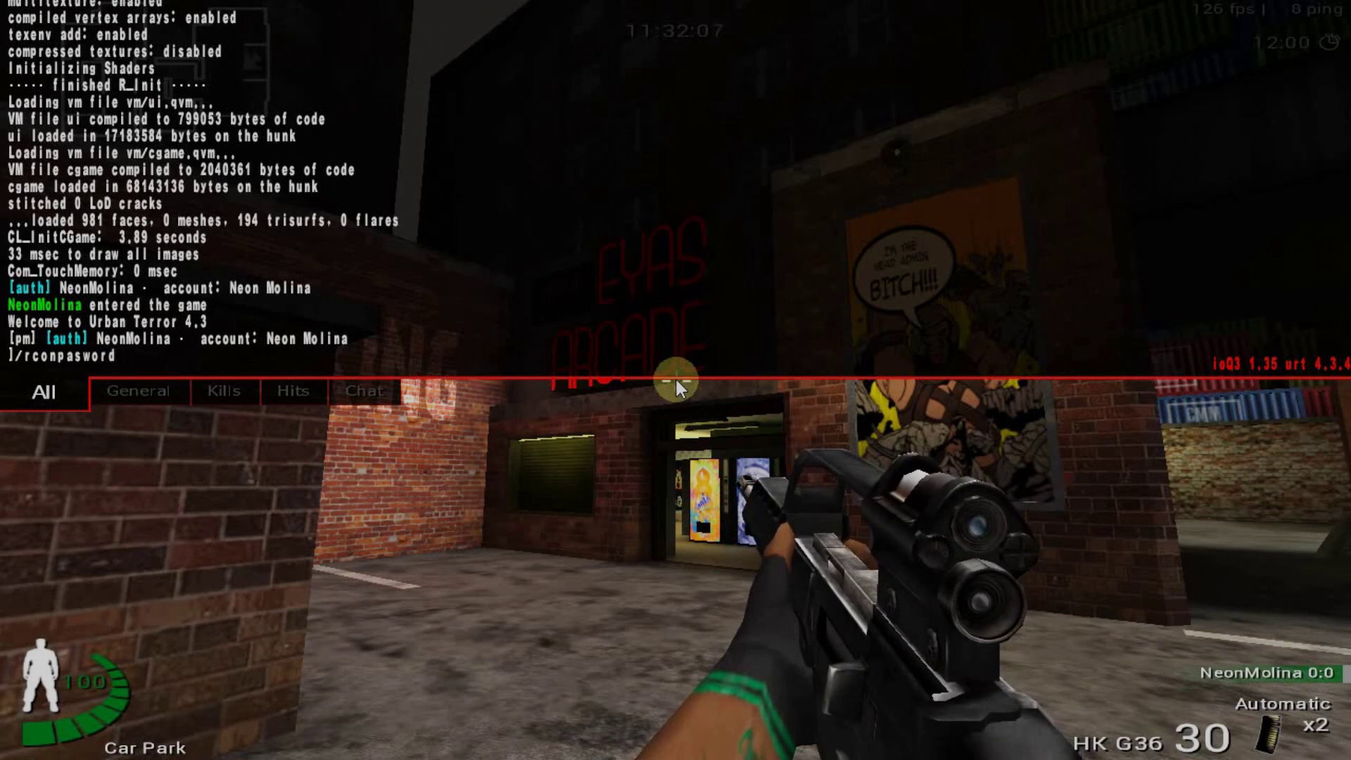
text( pas)
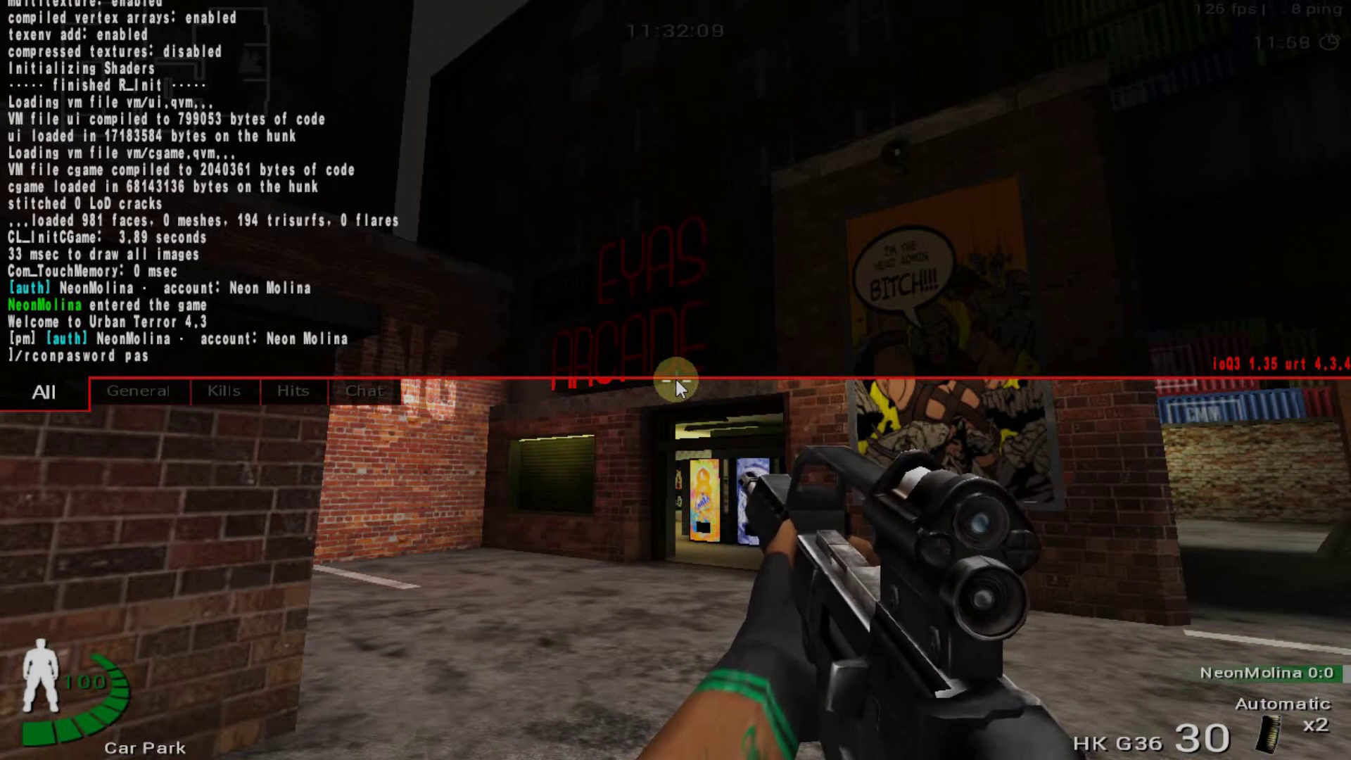
text(sword)
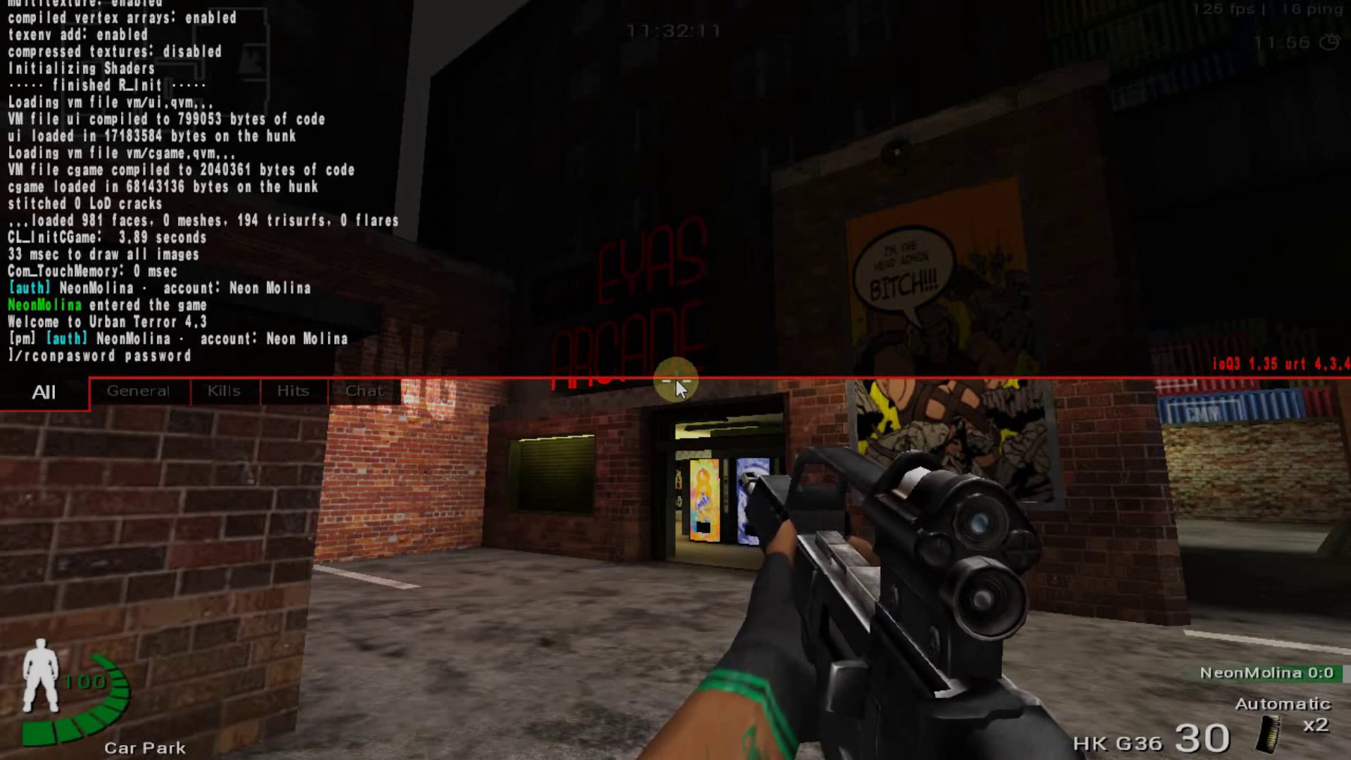
key(Return)
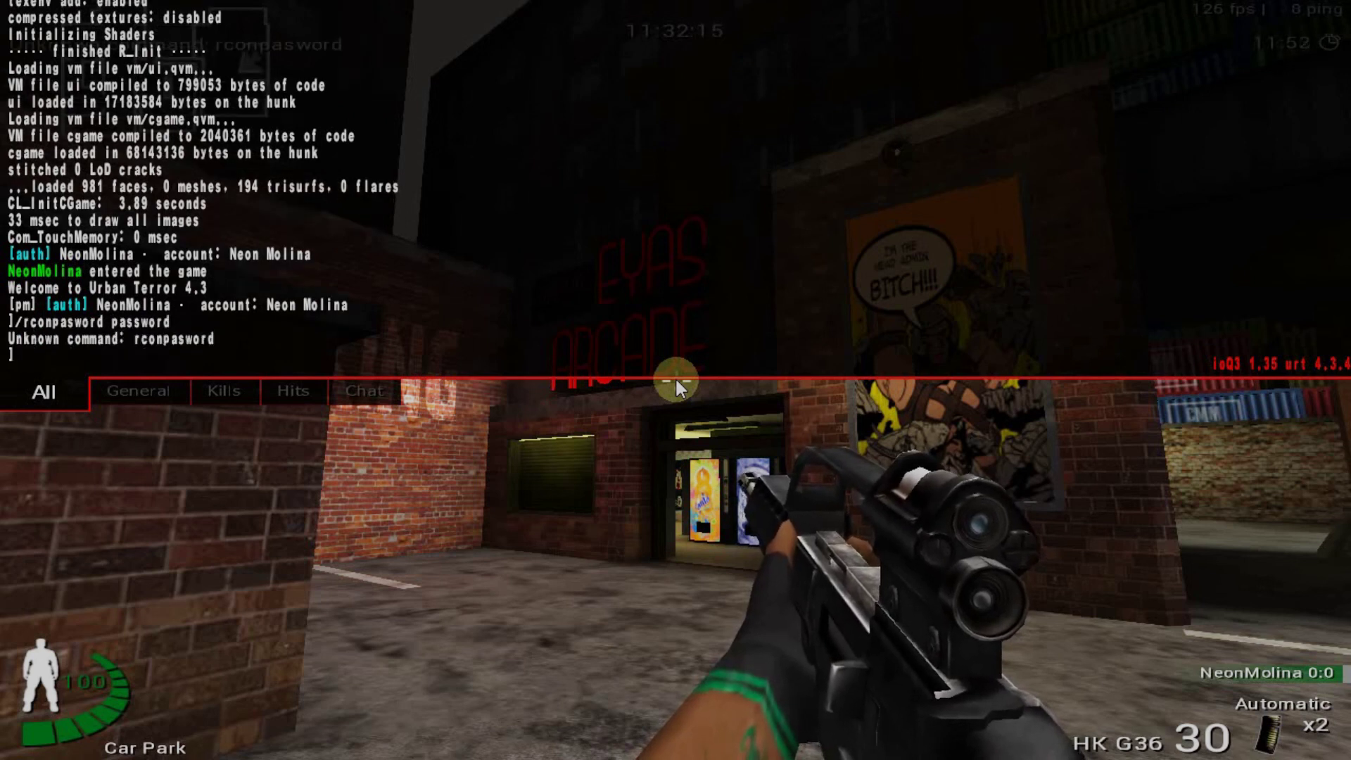
key(Up)
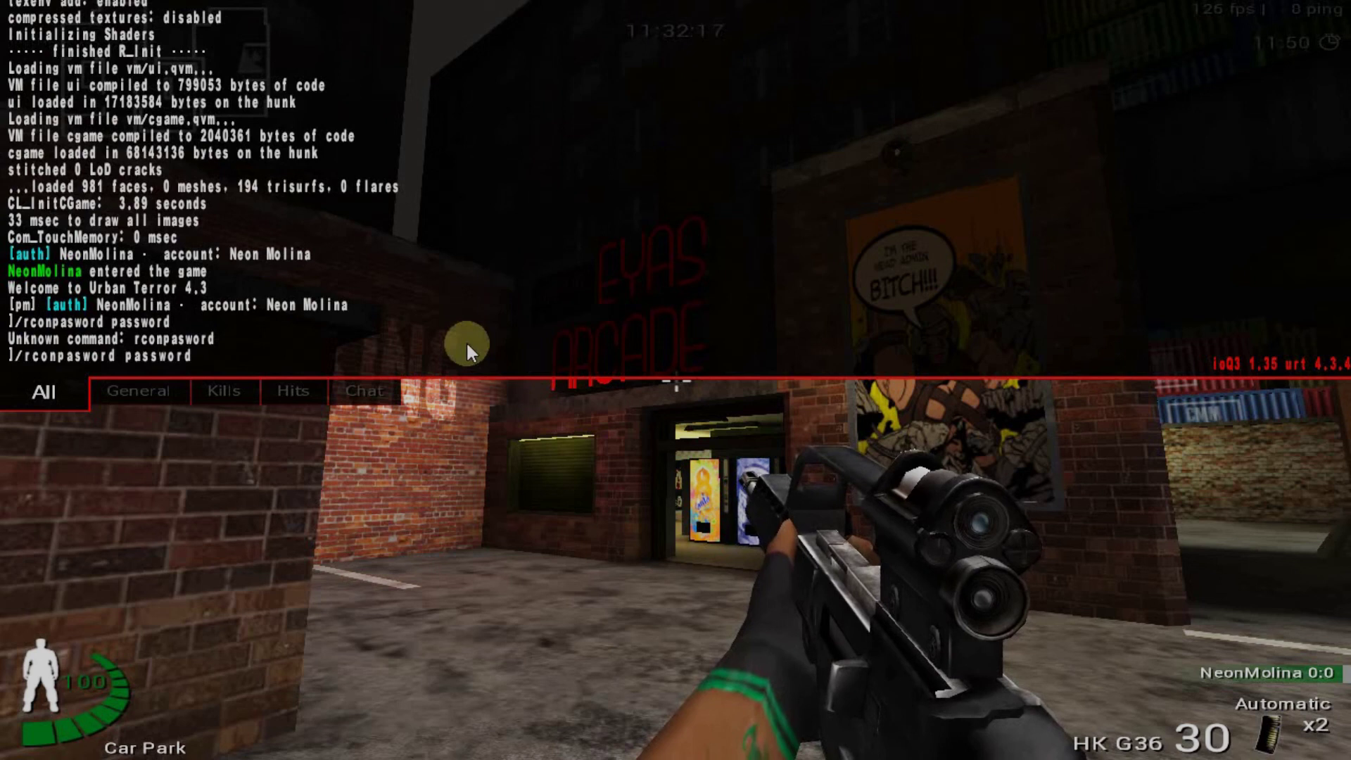
key(Left)
key(Left)
key(Left)
key(Left)
text(s)
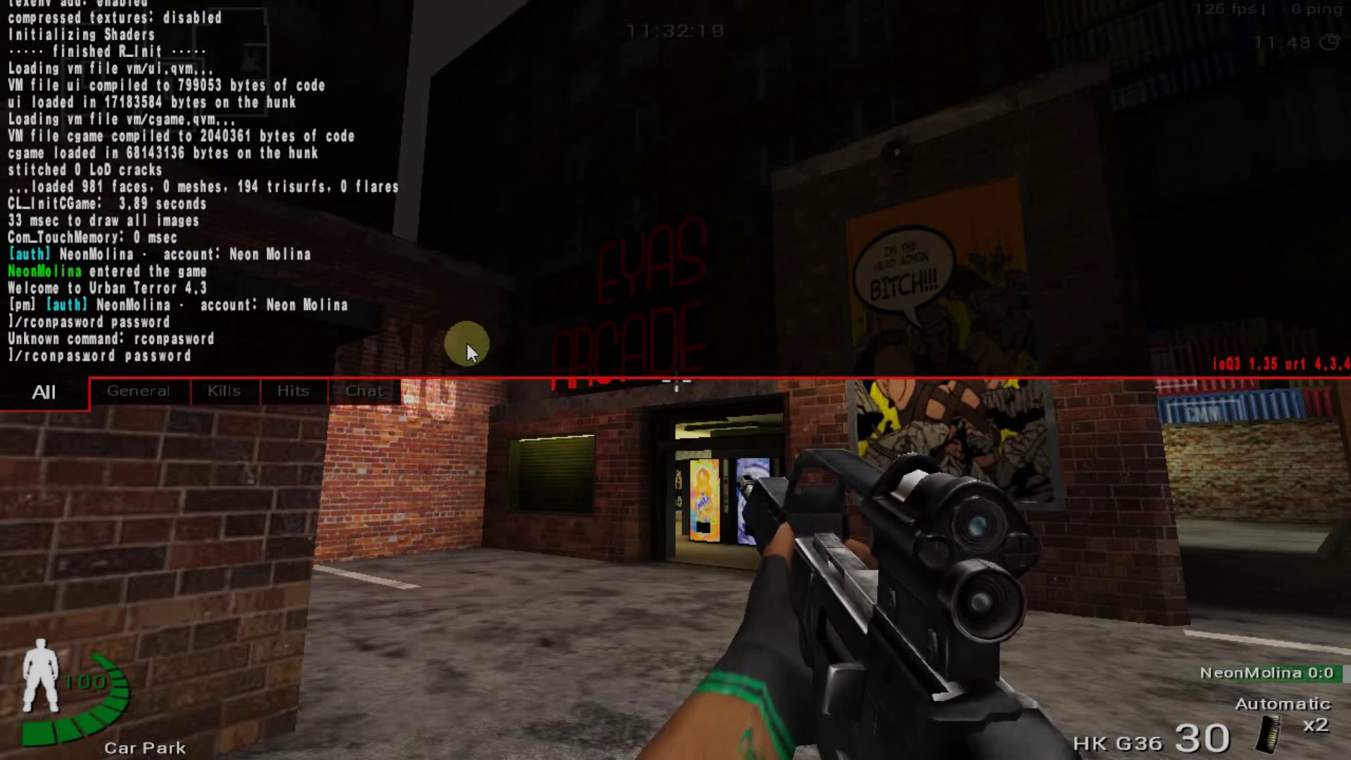
text(s)
key(End)
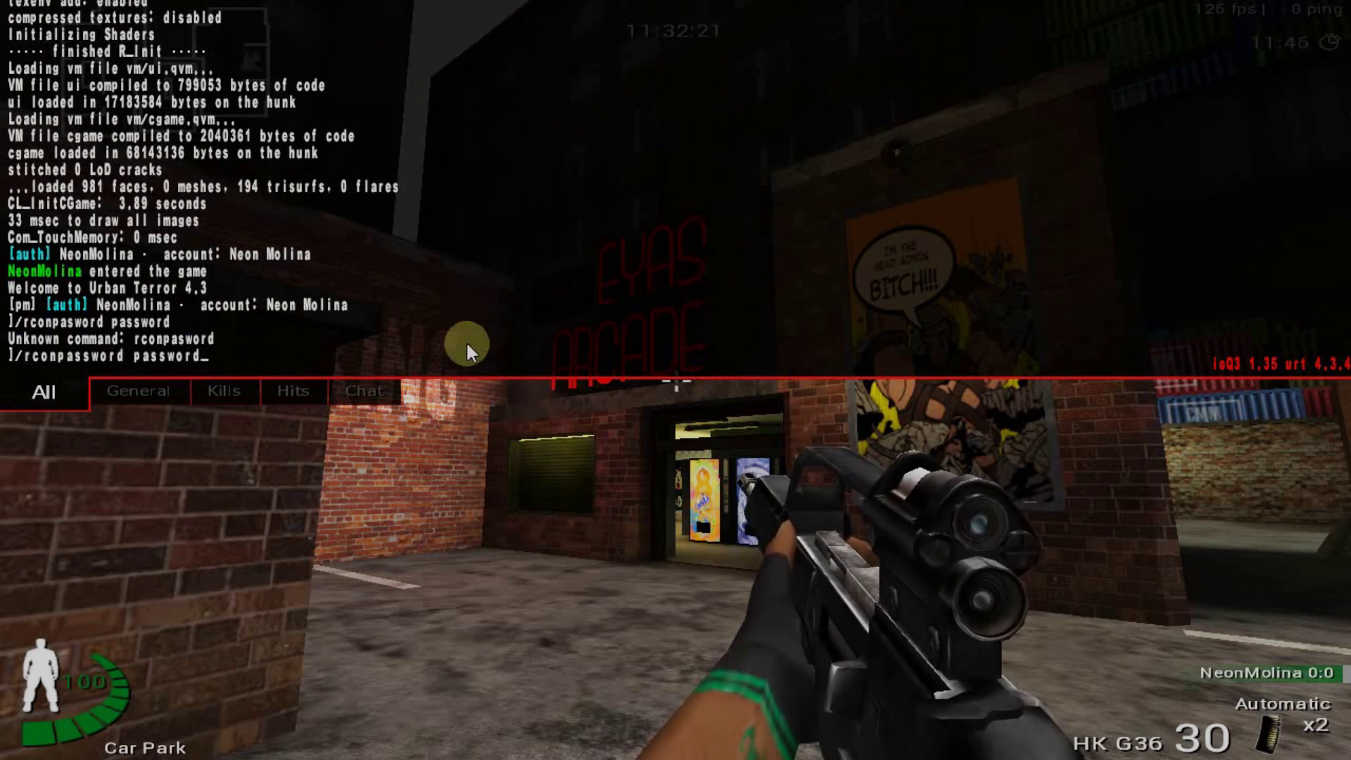
key(Return)
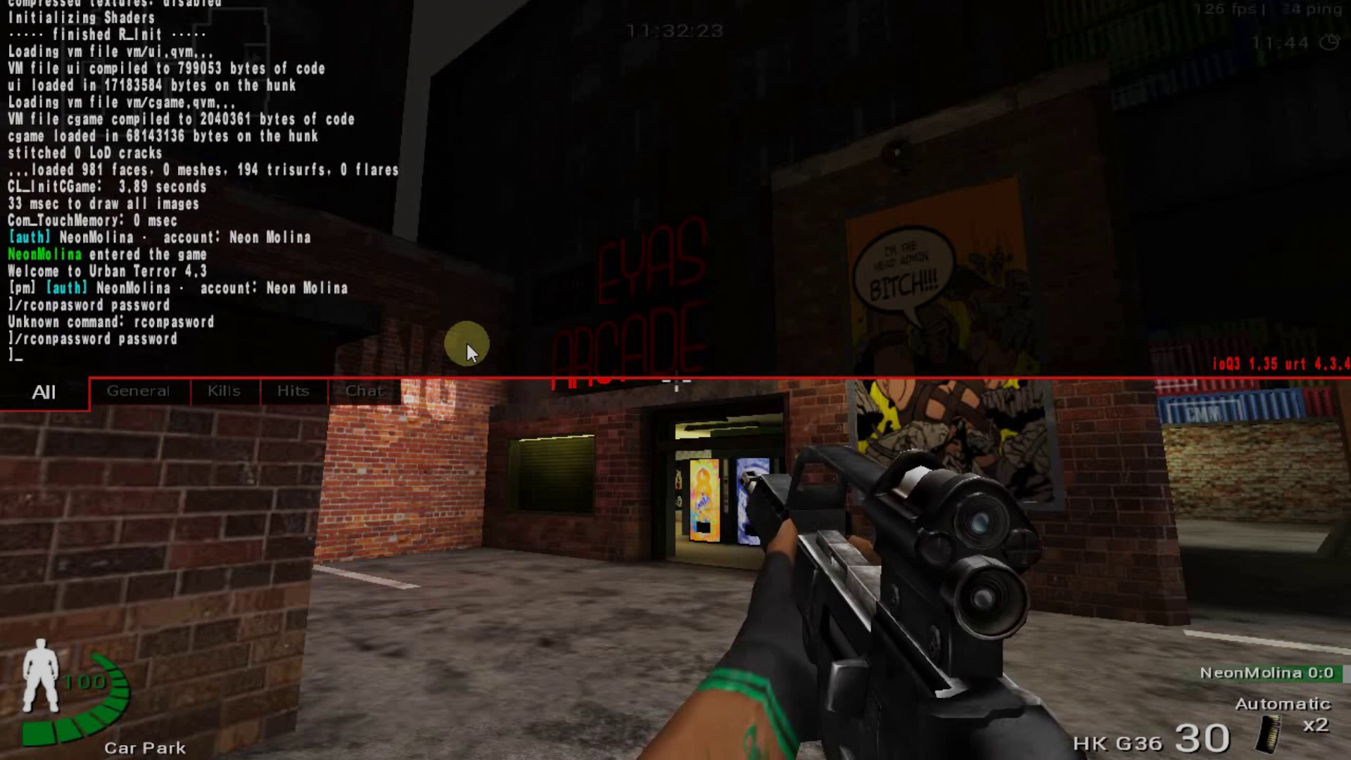
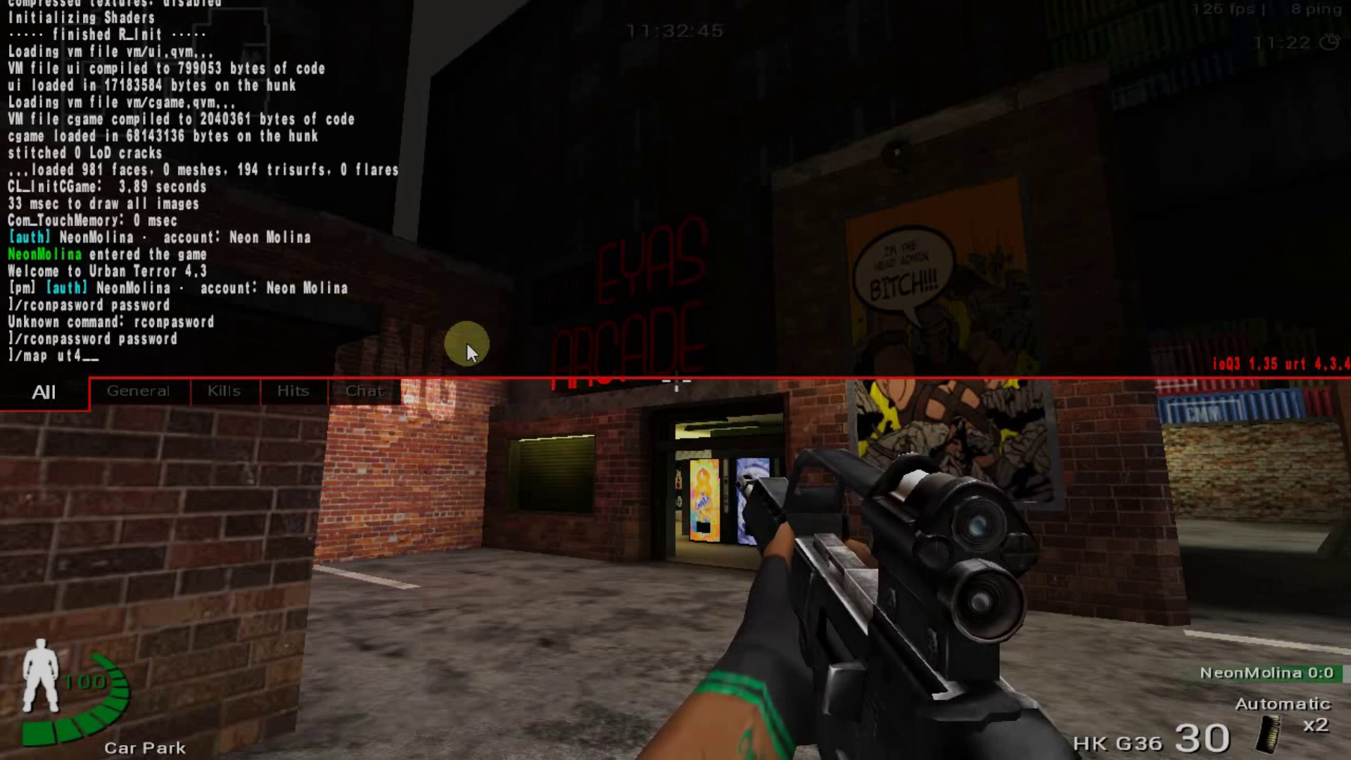
Finish and run /map ut4_turnpike to load the Turnpike map
text(tur)
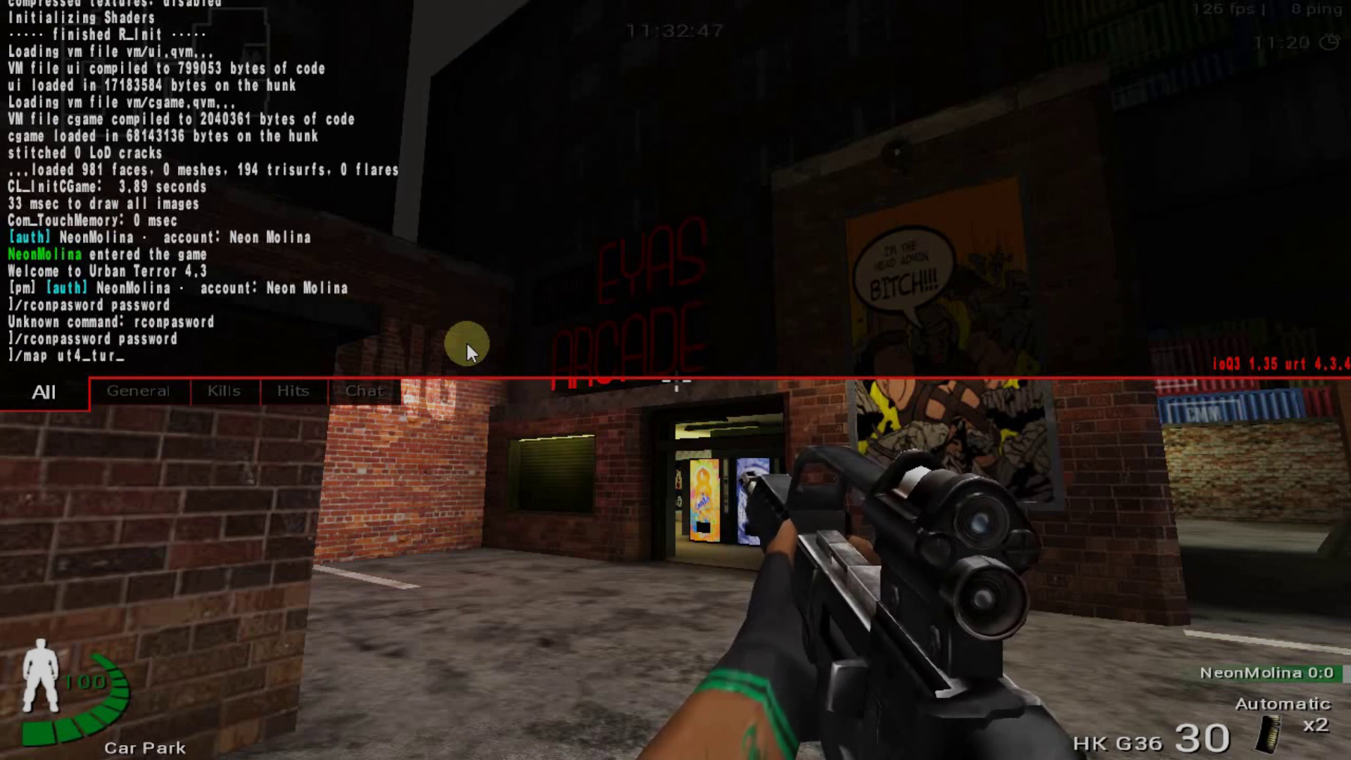
text(npike)
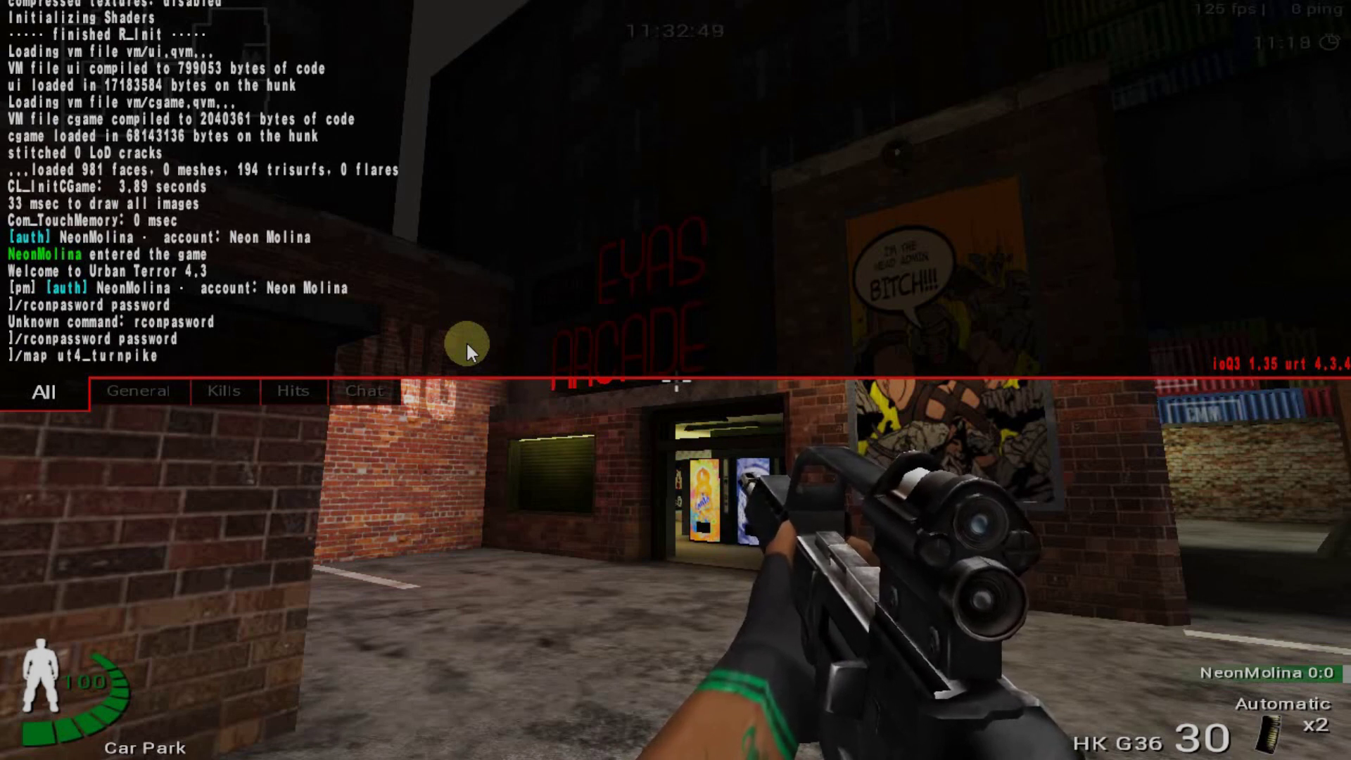
key(Return)
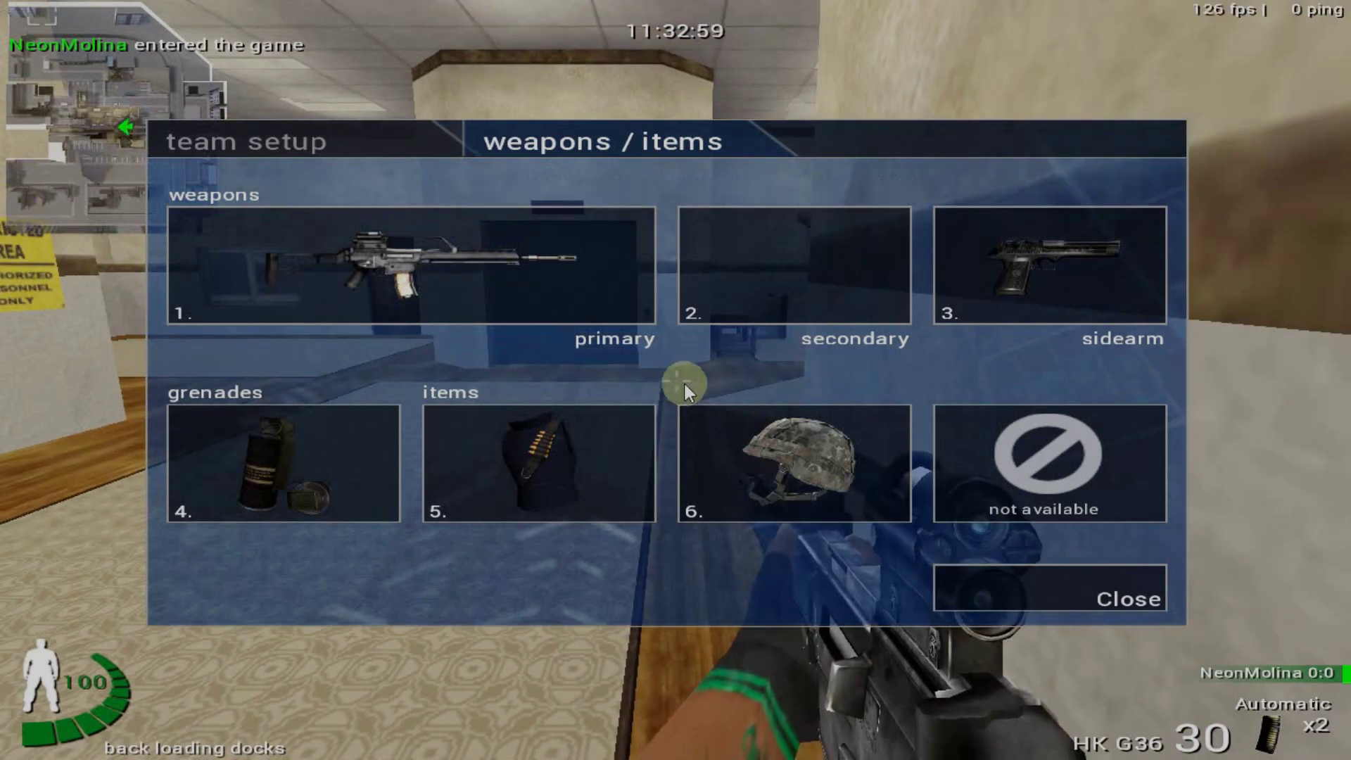
Close the loadout menu, walk through the loading dock into the main office, and open the console
key(Tab)
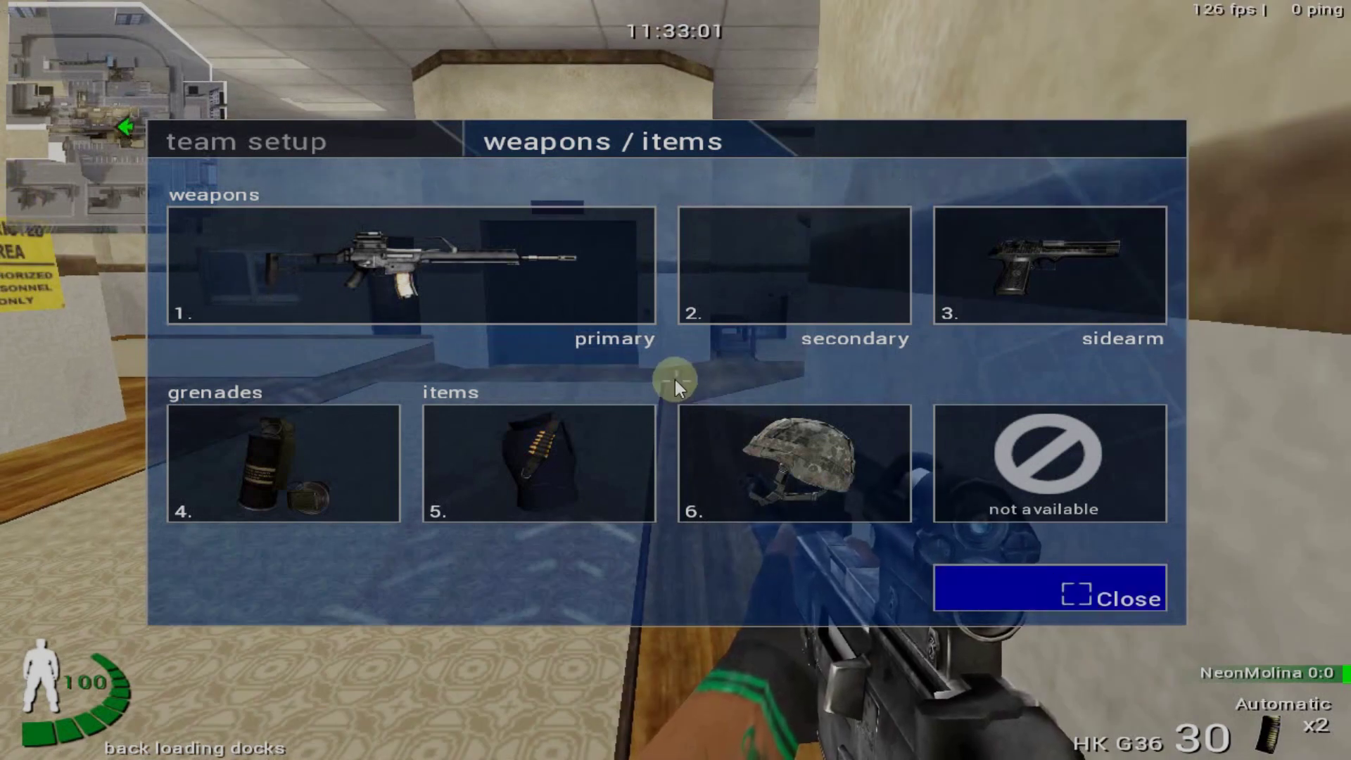
key(Return)
key(w)
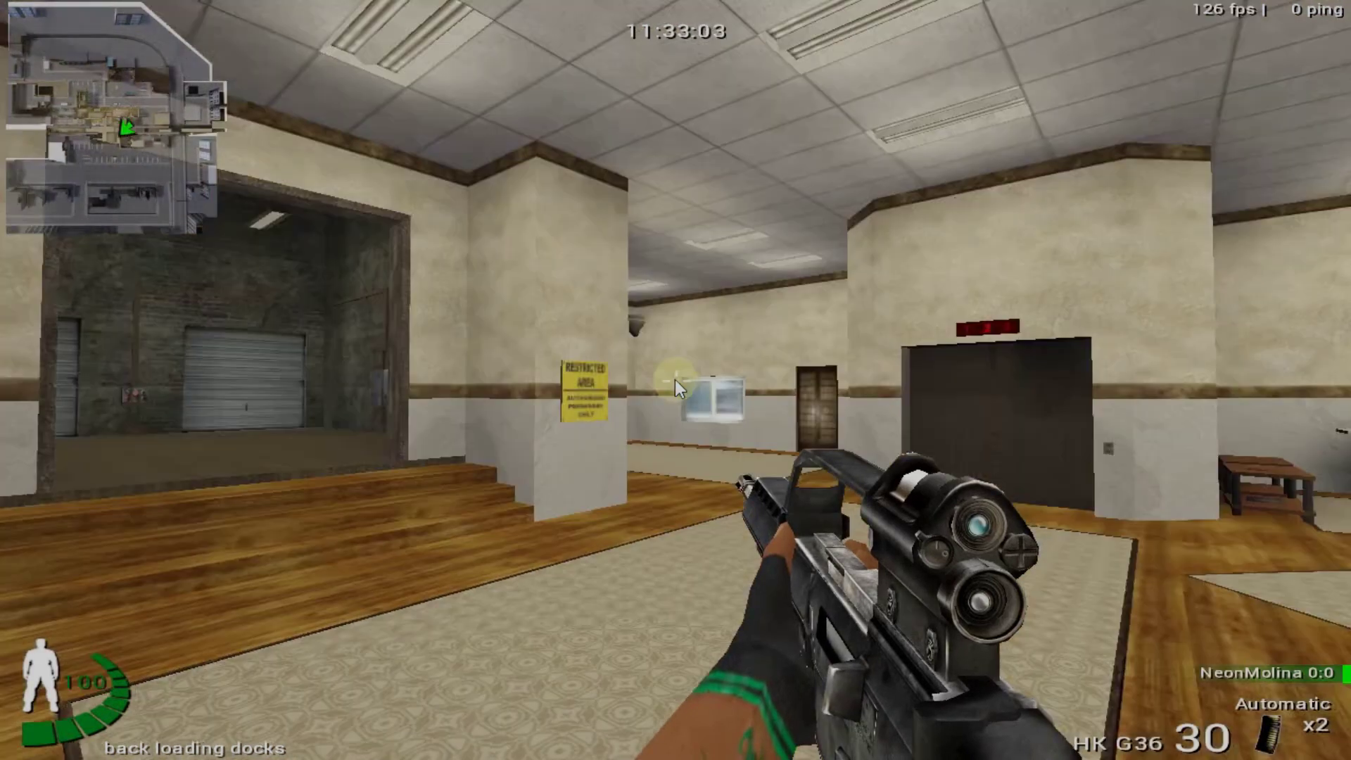
key(w)
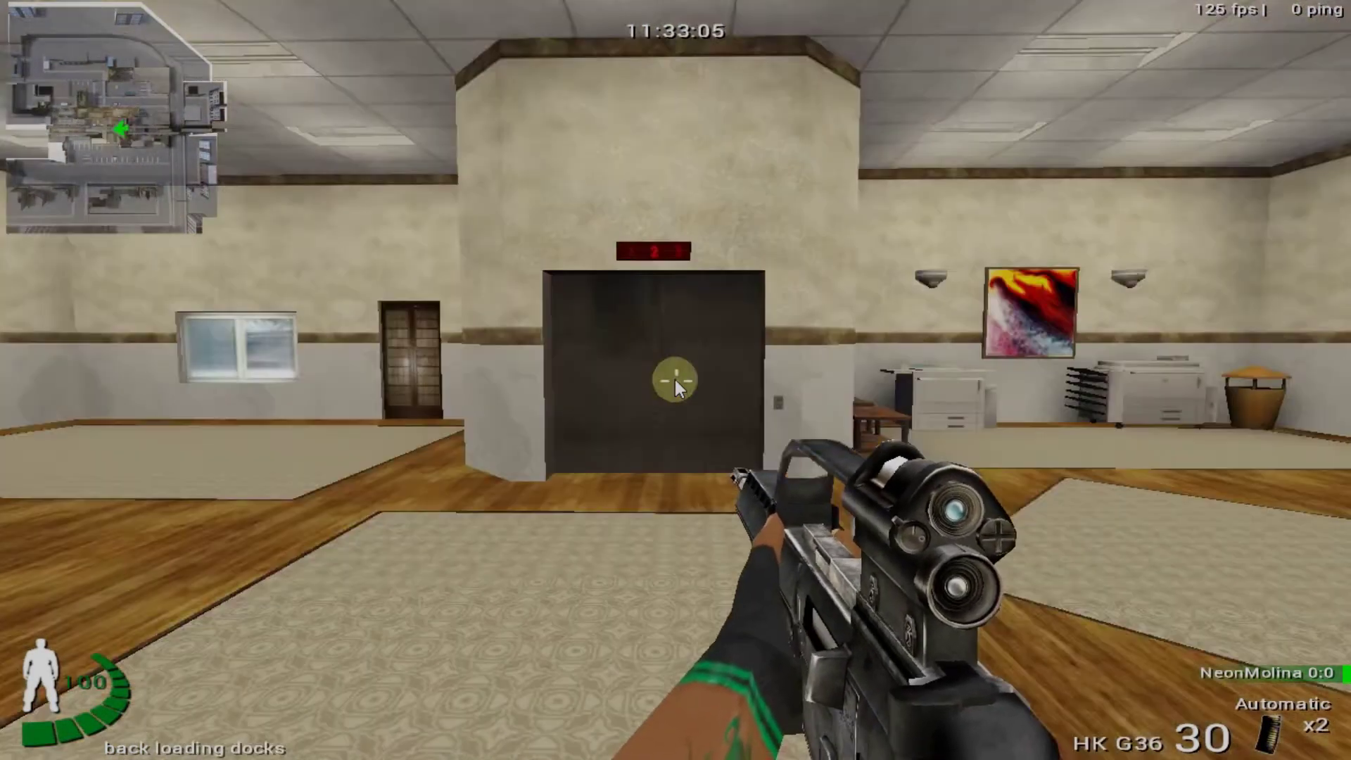
key(w)
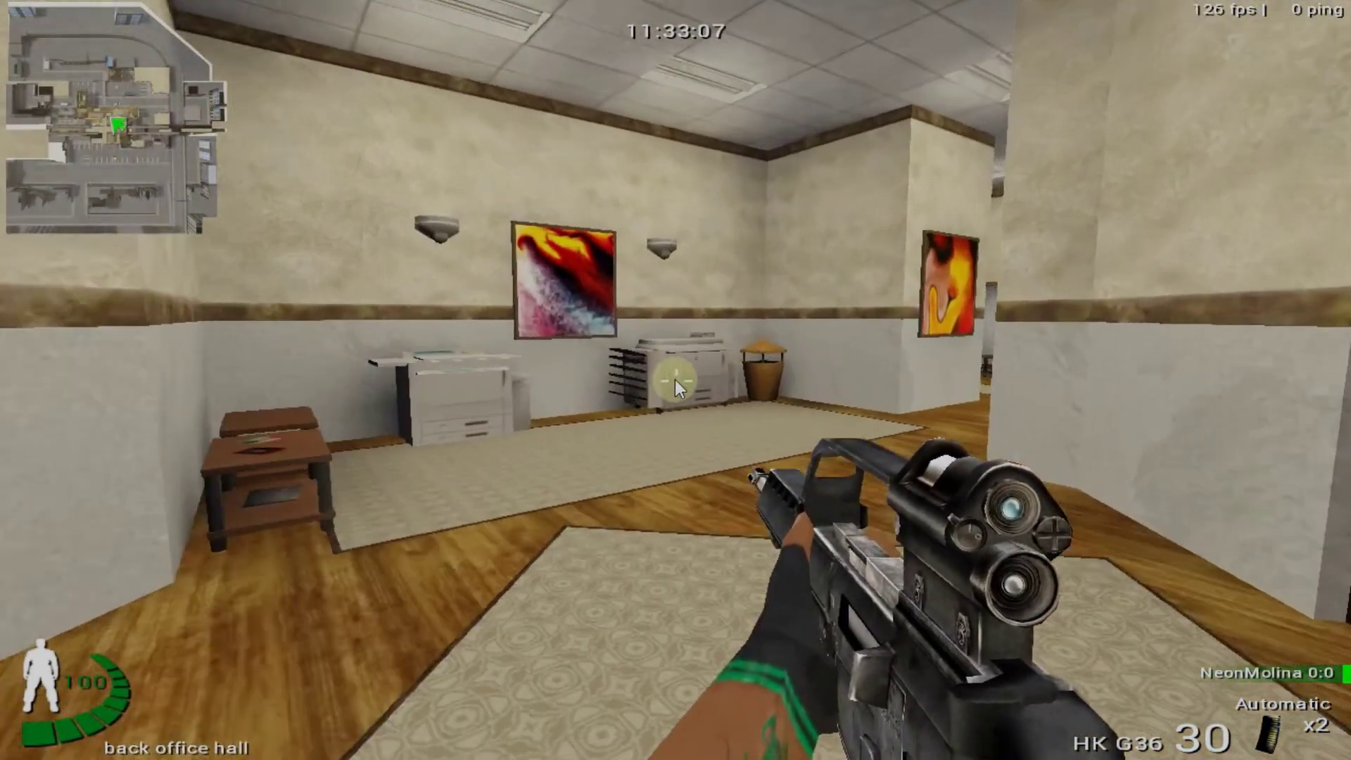
key(a)
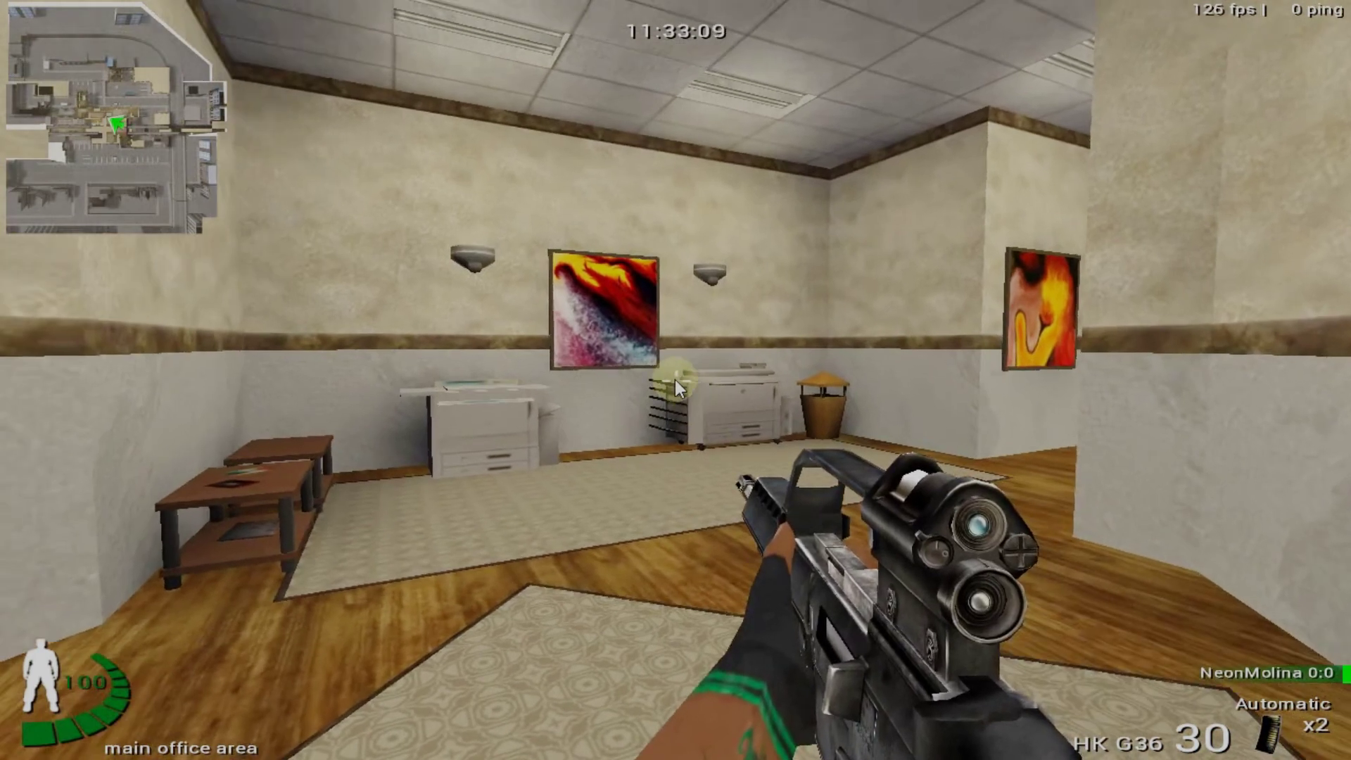
key(grave)
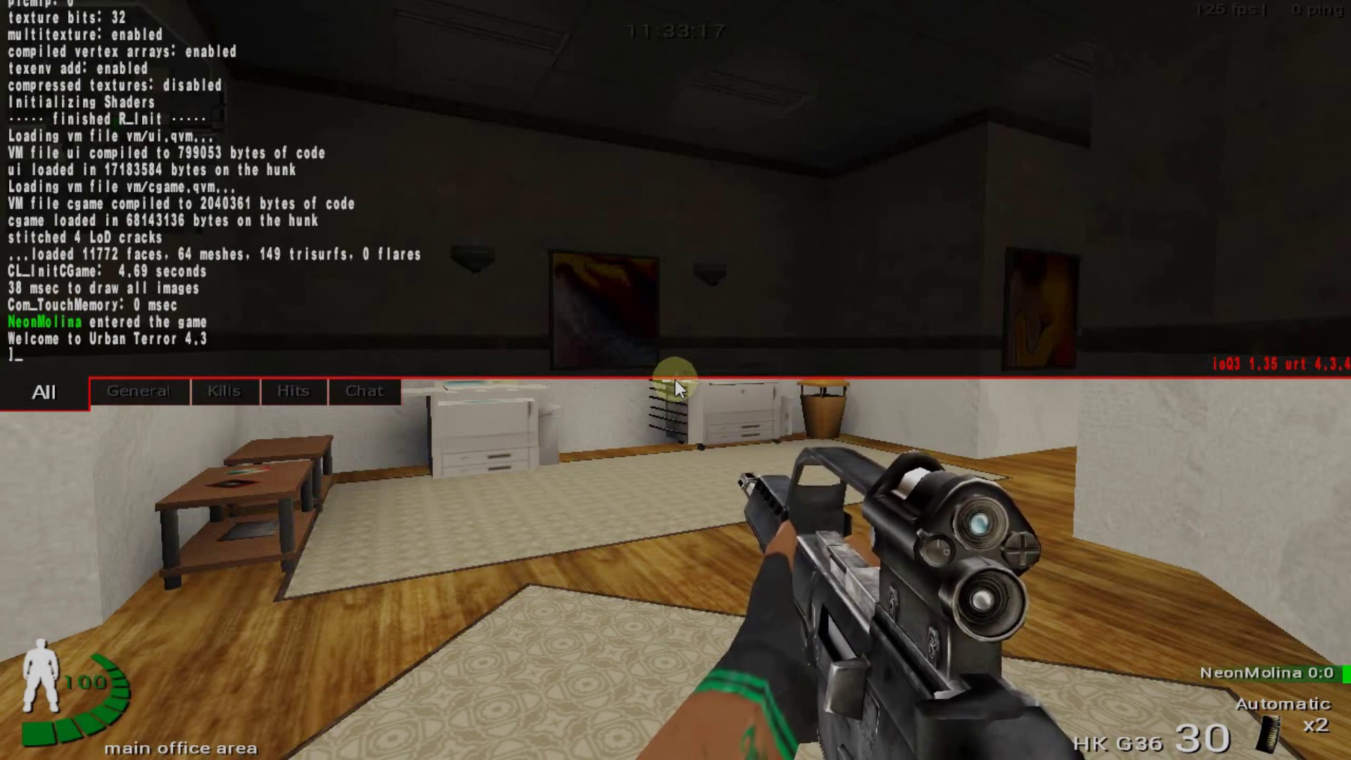
Send /rcon kick with your own player name; the server refuses to kick the host client
text(/rc)
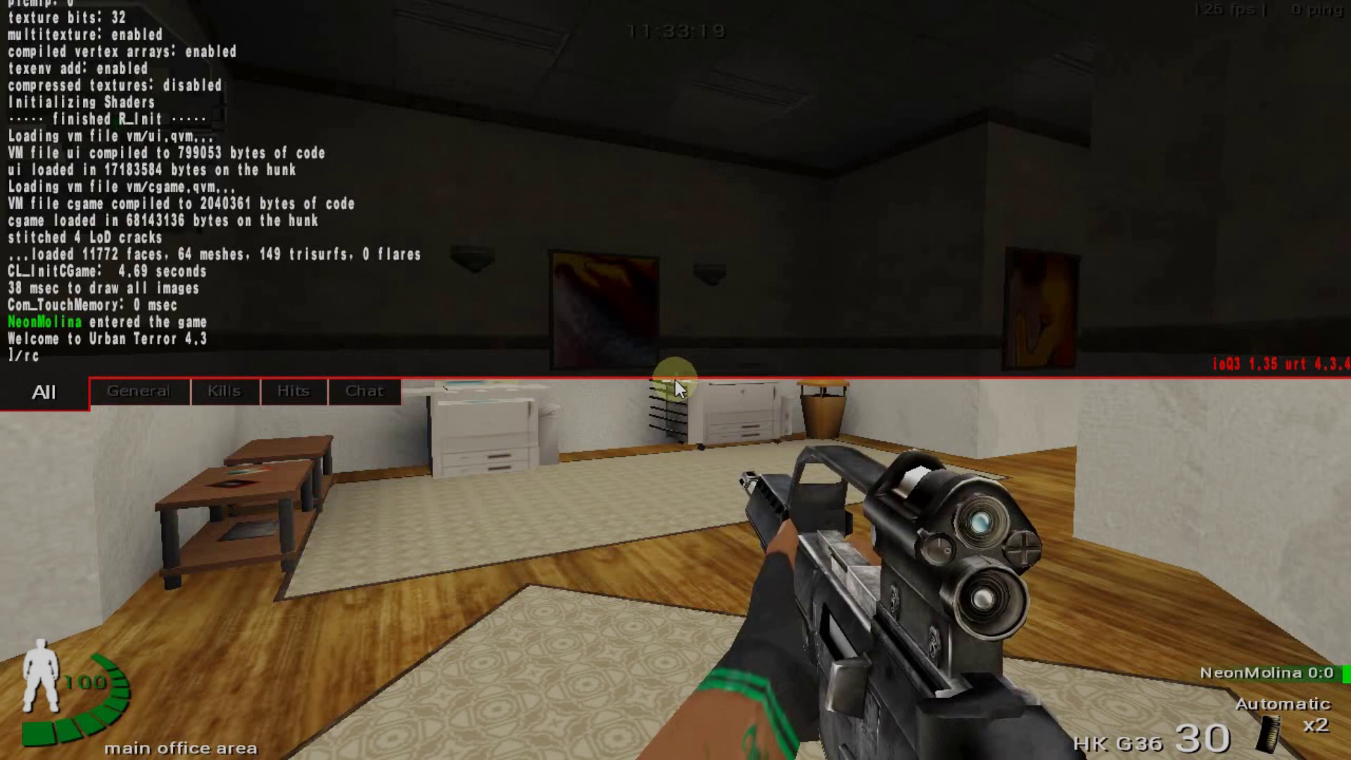
text(on ki)
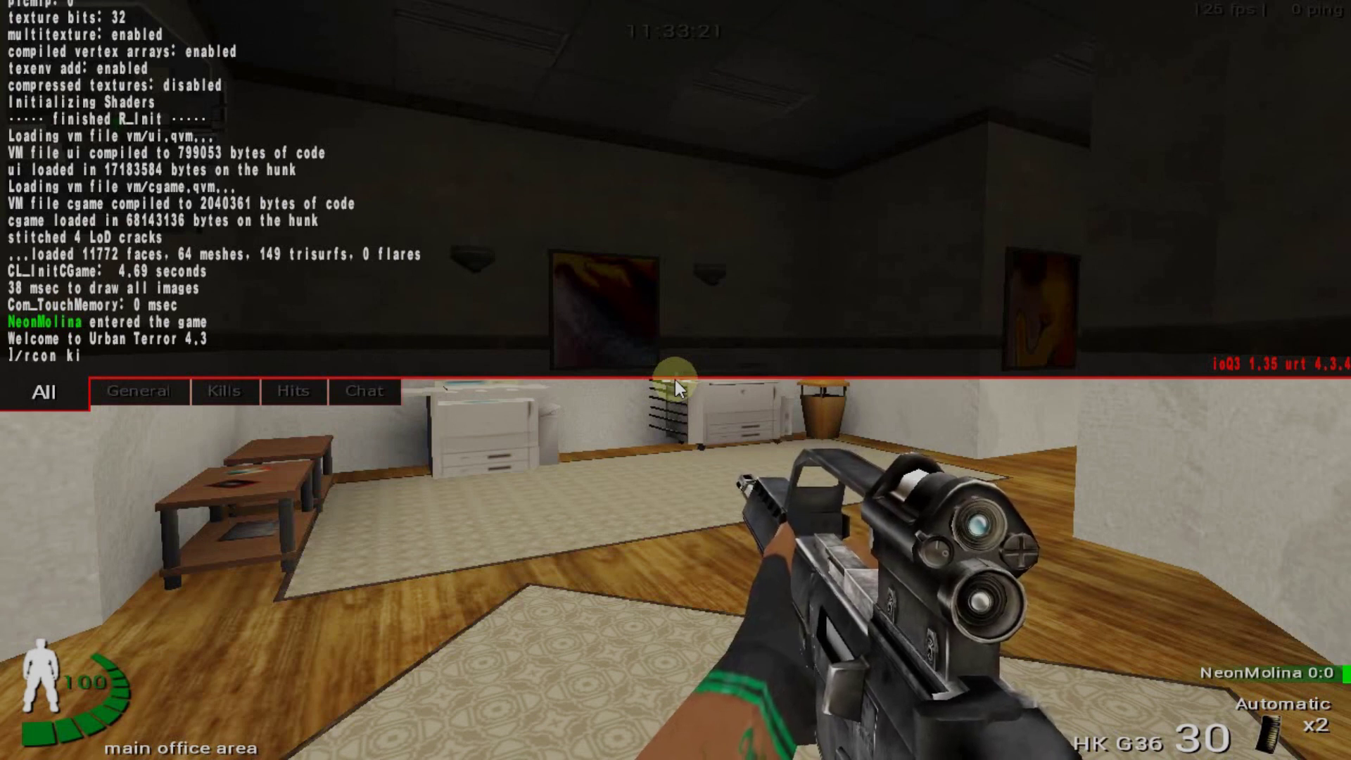
text(ck N)
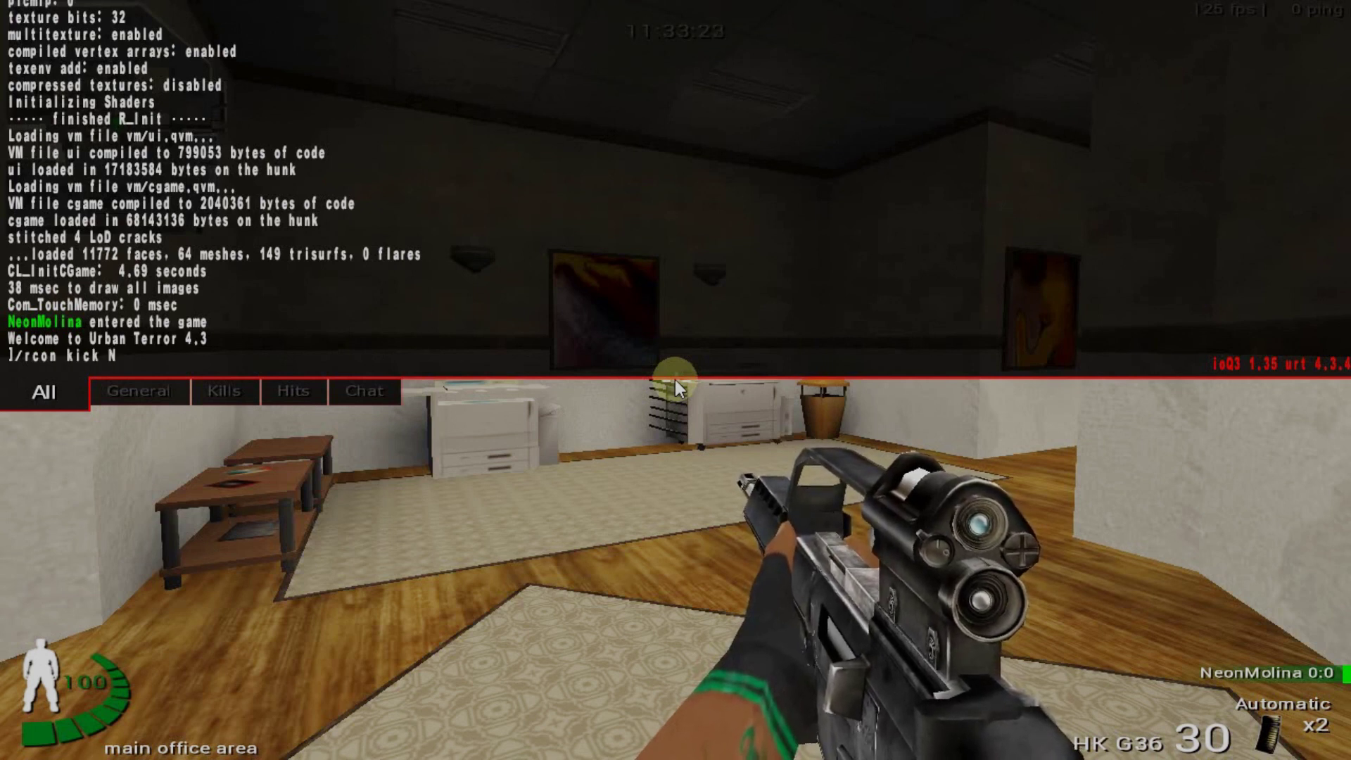
text(eonMolin)
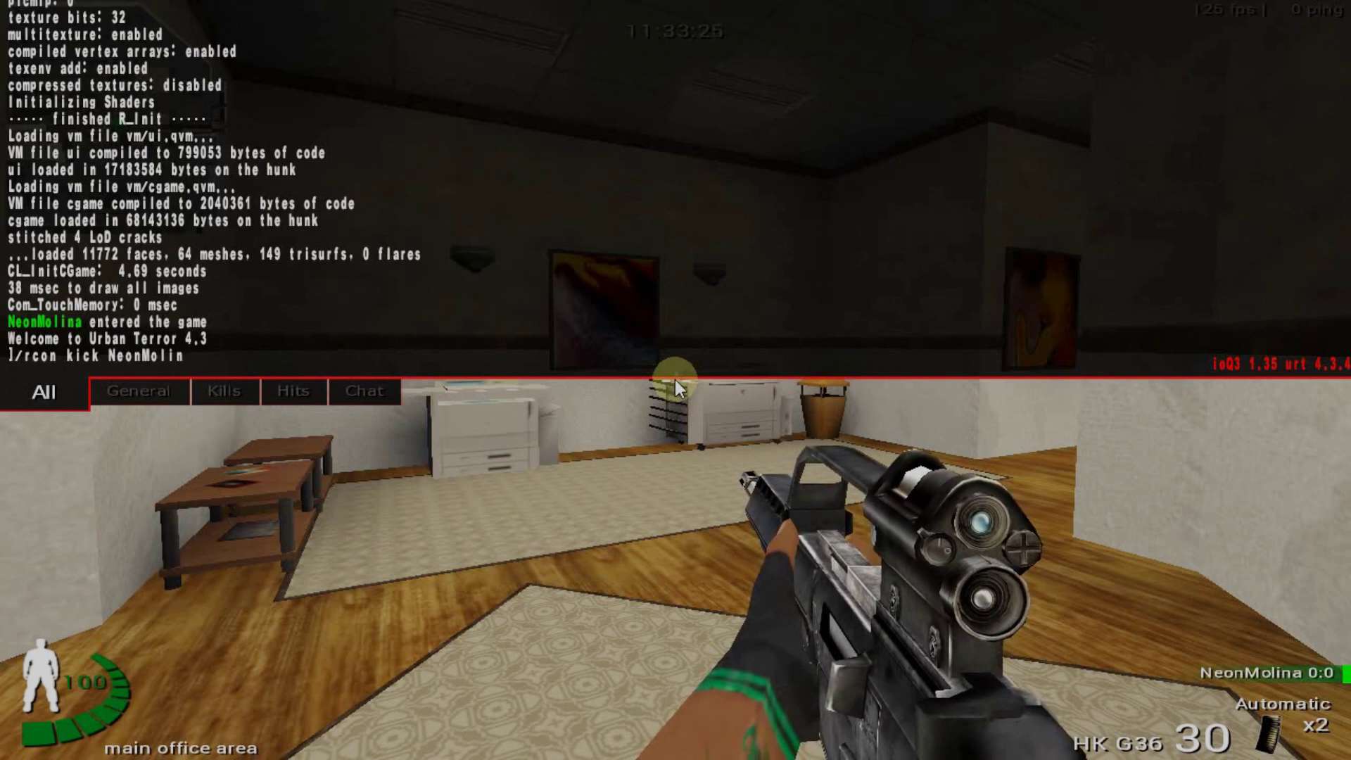
text(a)
key(Return)
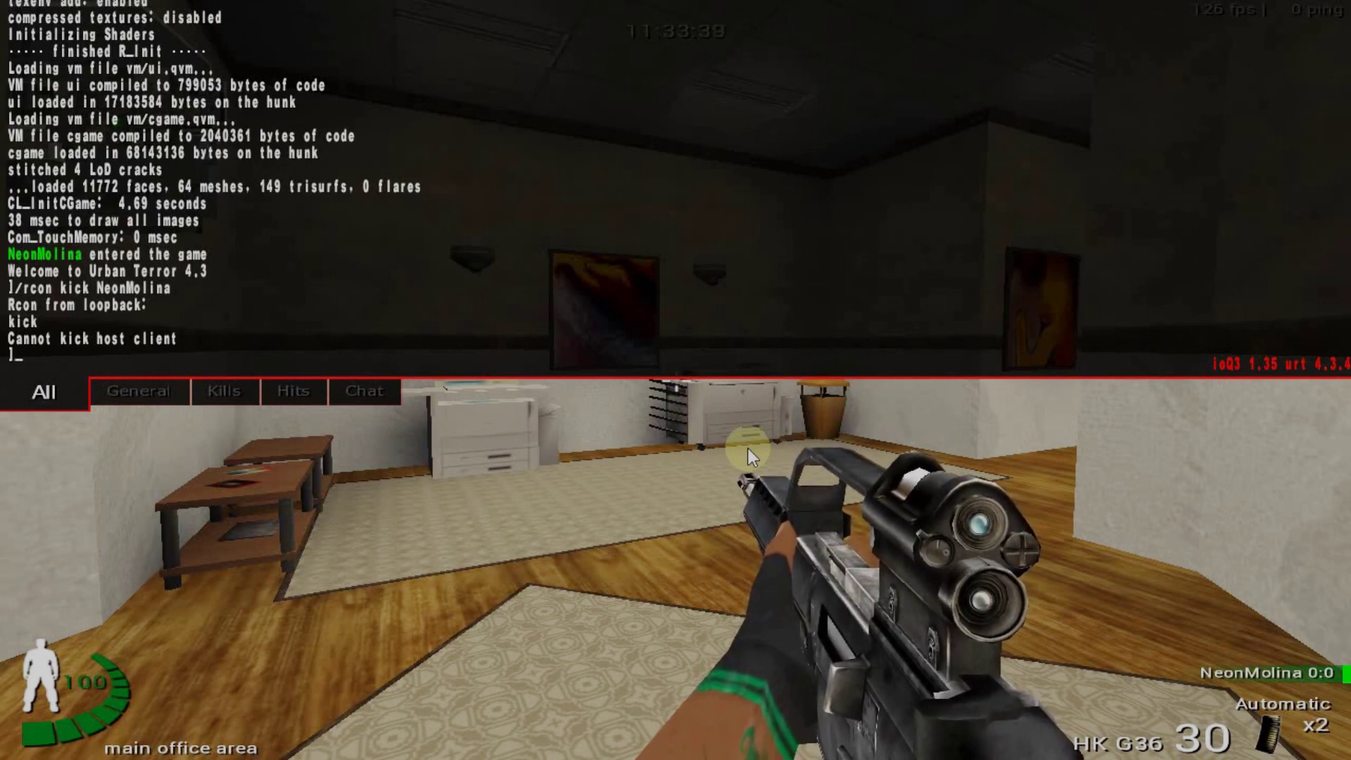
key(grave)
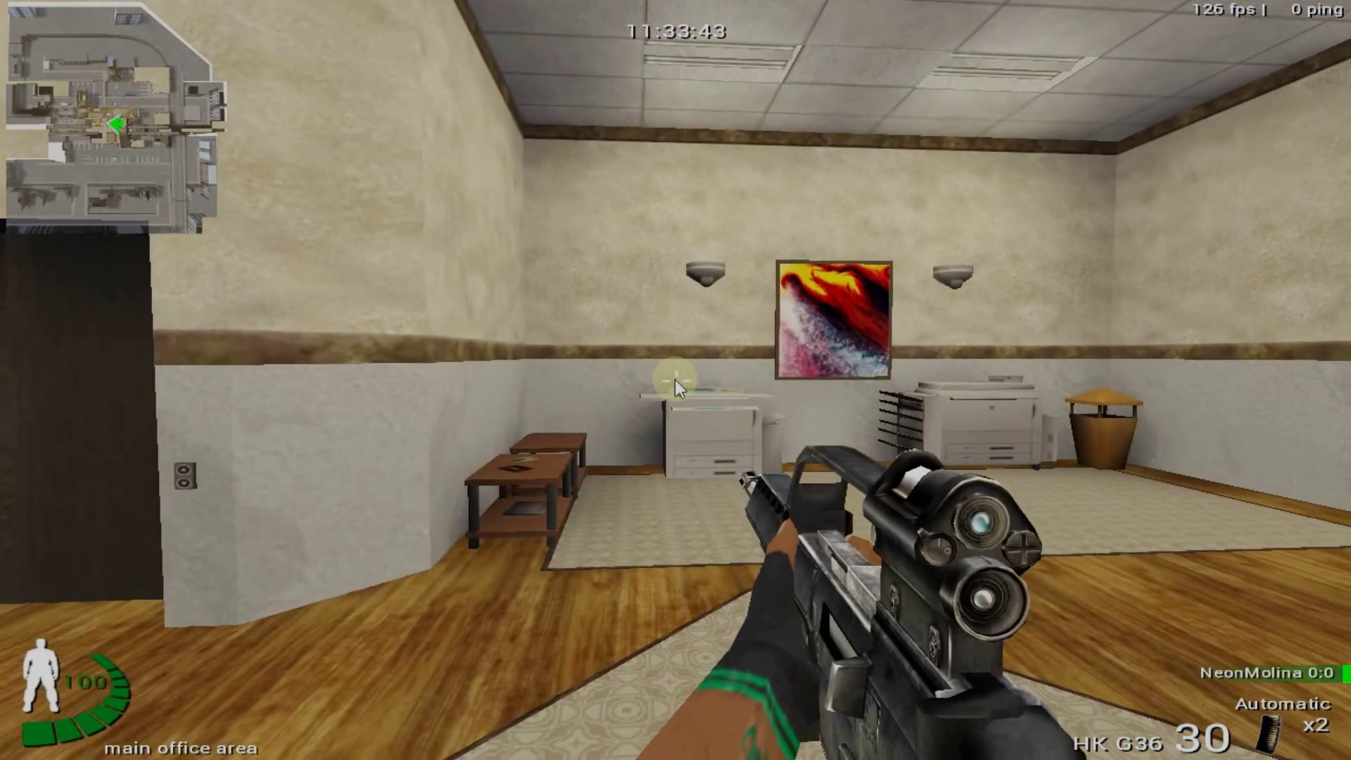
Restart the current map from the in-game rcon panel
key(Escape)
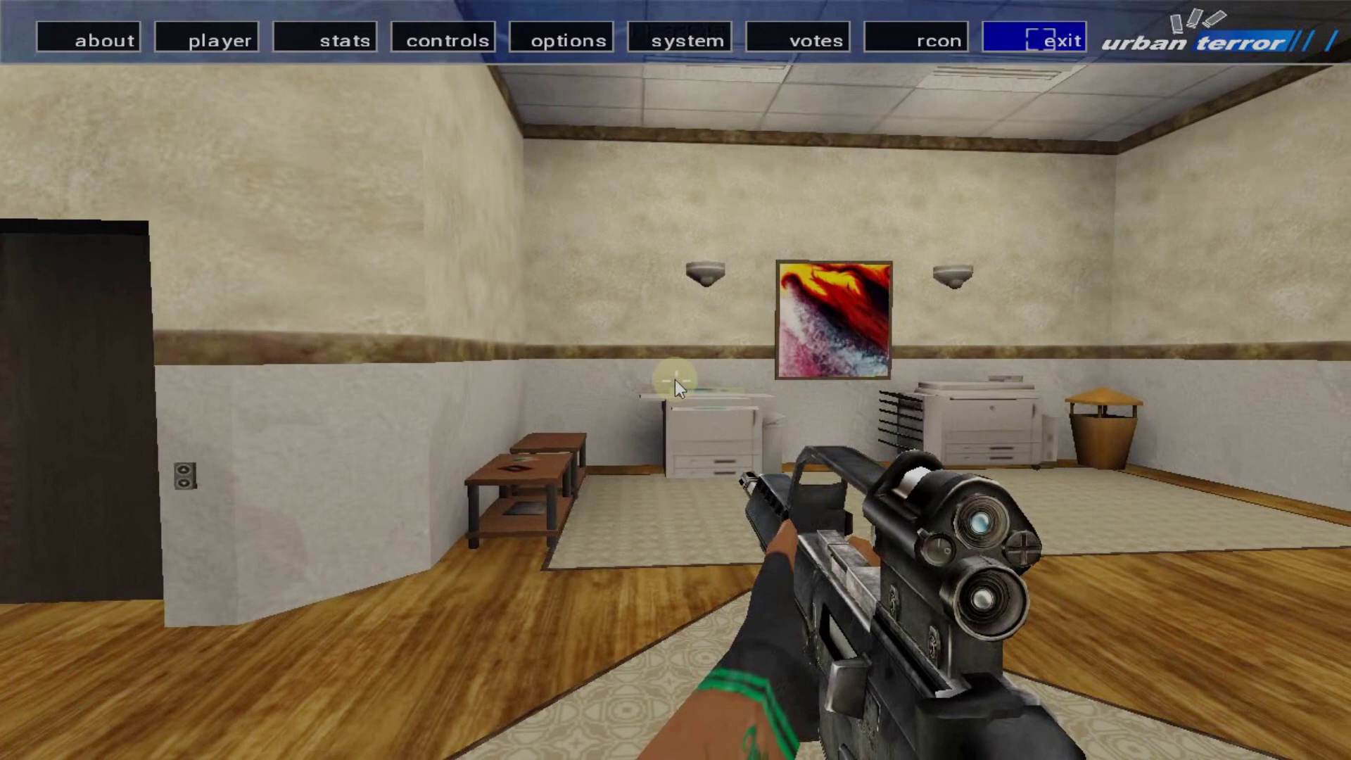
click(946, 39)
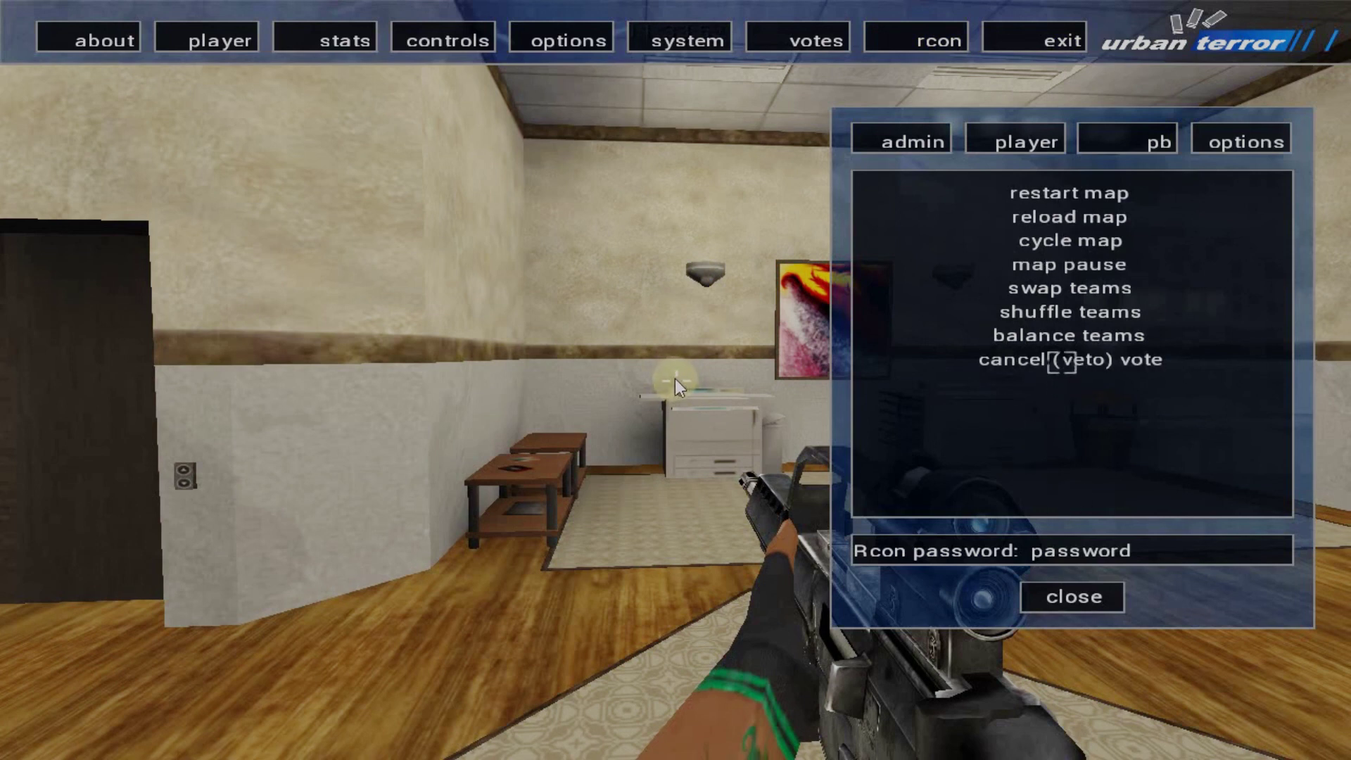
click(1059, 192)
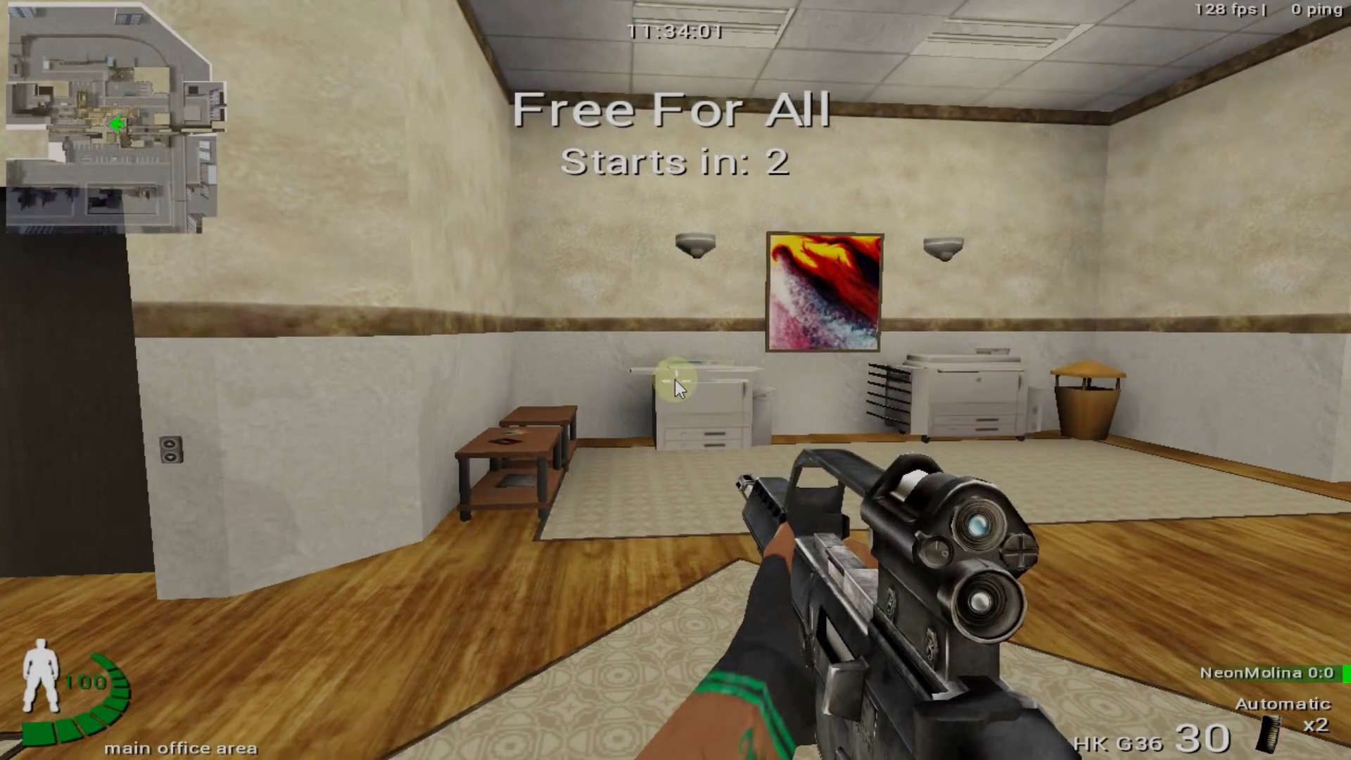
Browse the rcon player list, then set friendly fire to off under options
key(Escape)
click(929, 38)
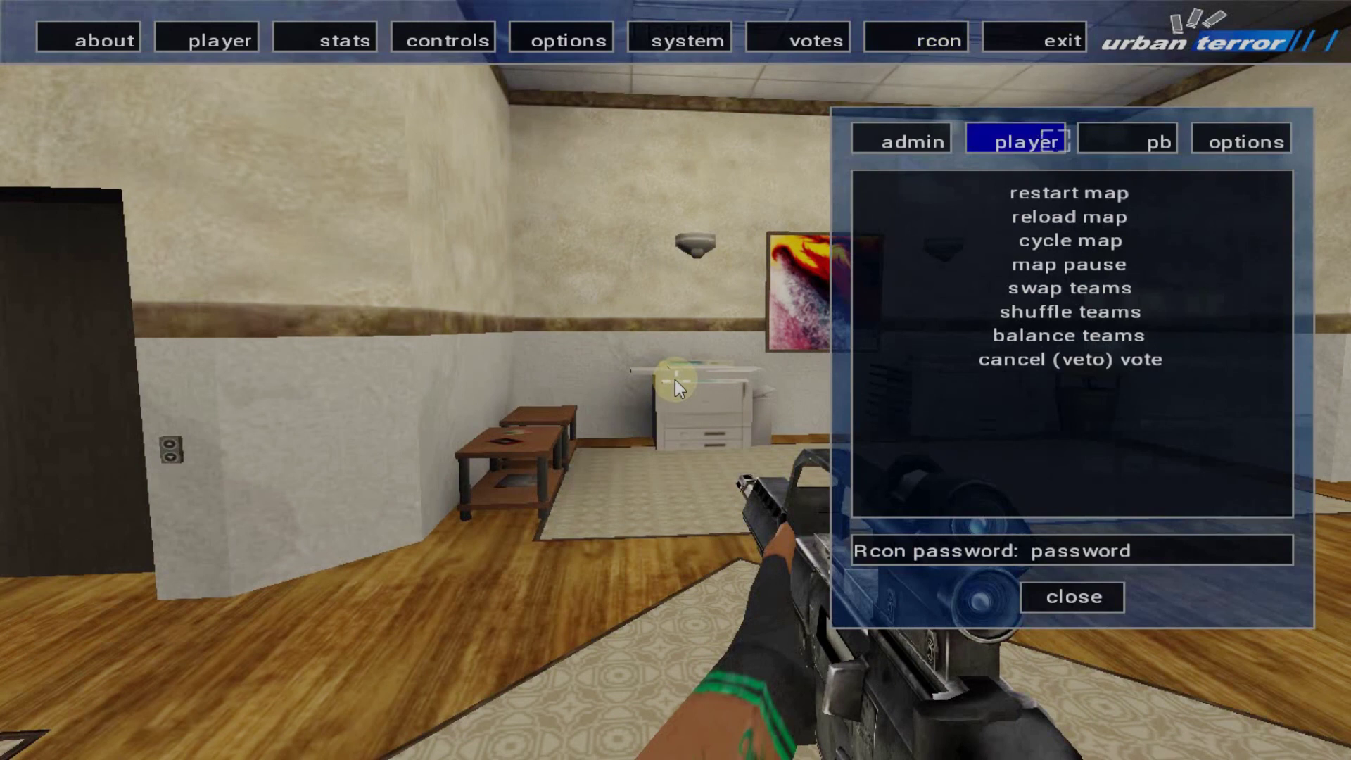
click(1034, 138)
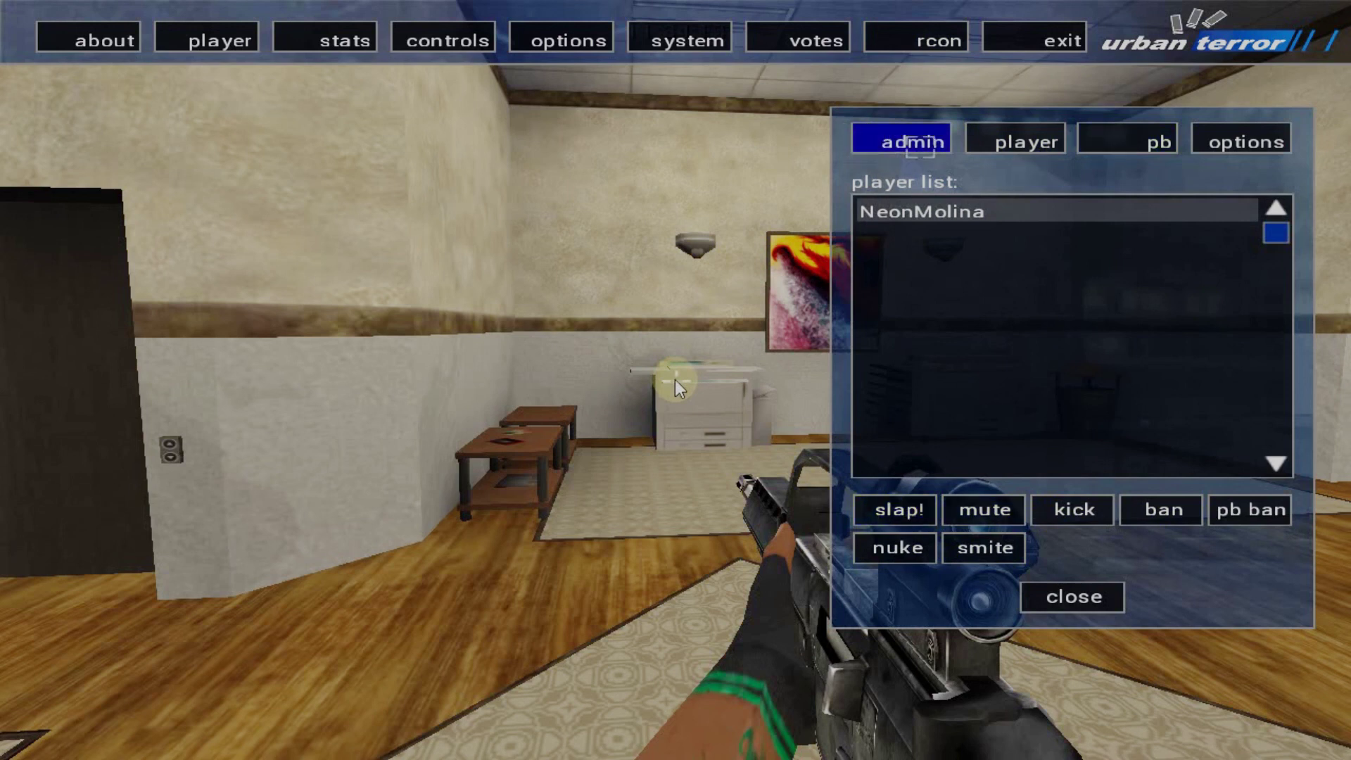
click(916, 145)
click(1258, 144)
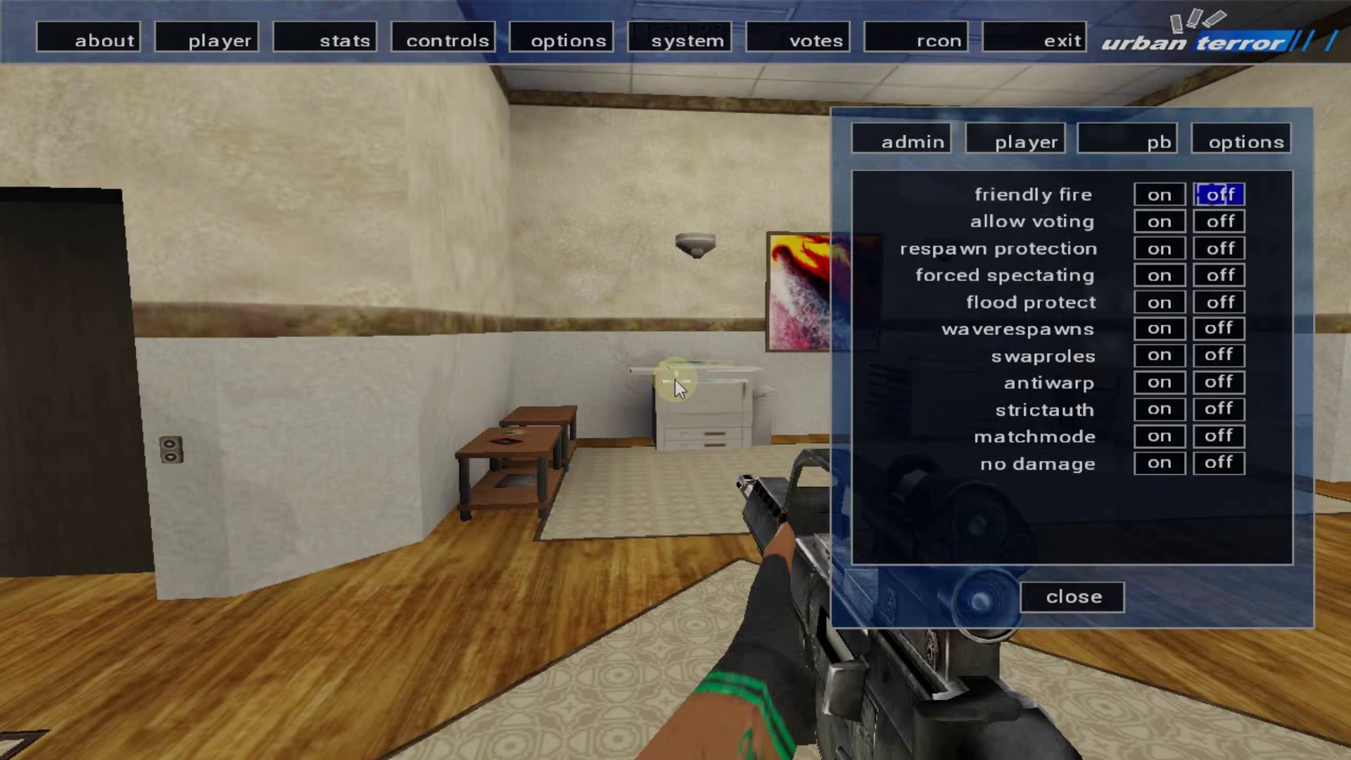
click(1219, 194)
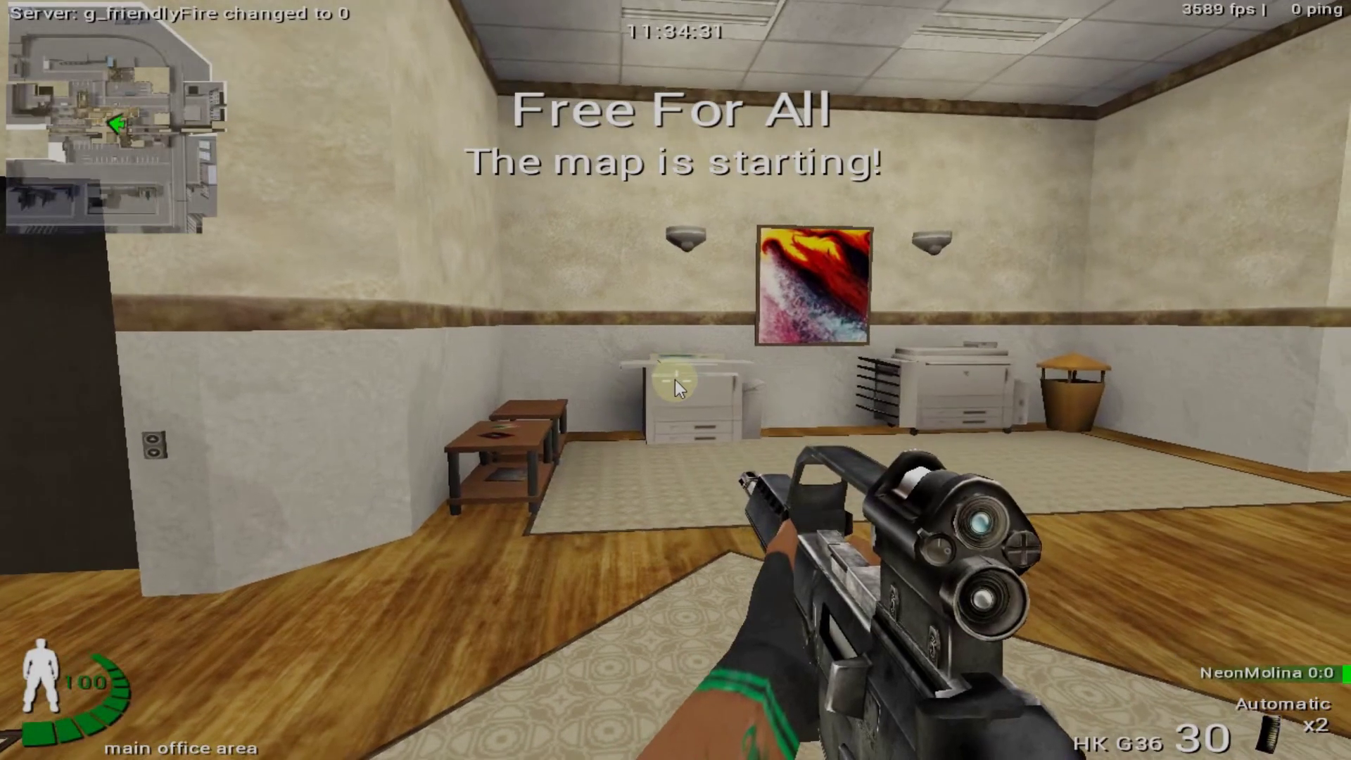
Walk across the parking lot and recall, then clear, the earlier kick command in the console
key(w)
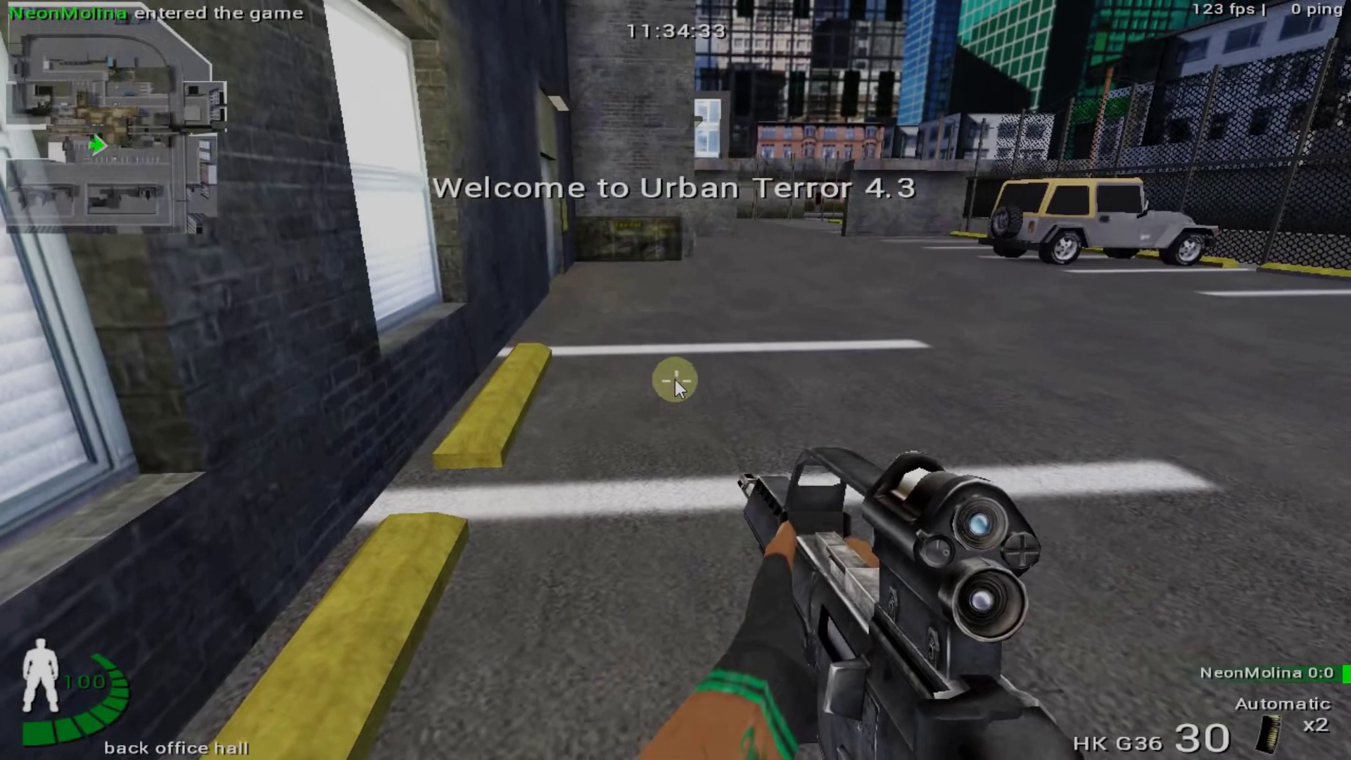
key(grave)
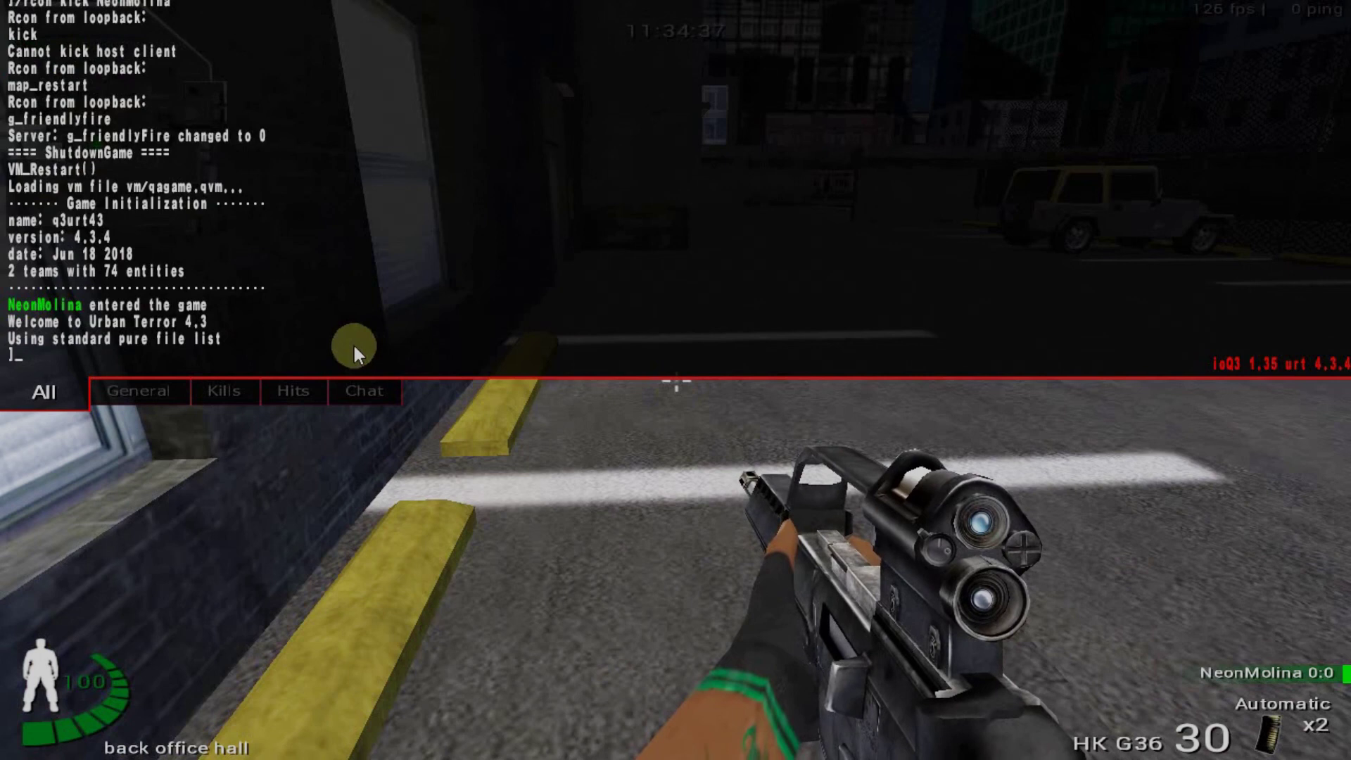
key(Up)
key(Down)
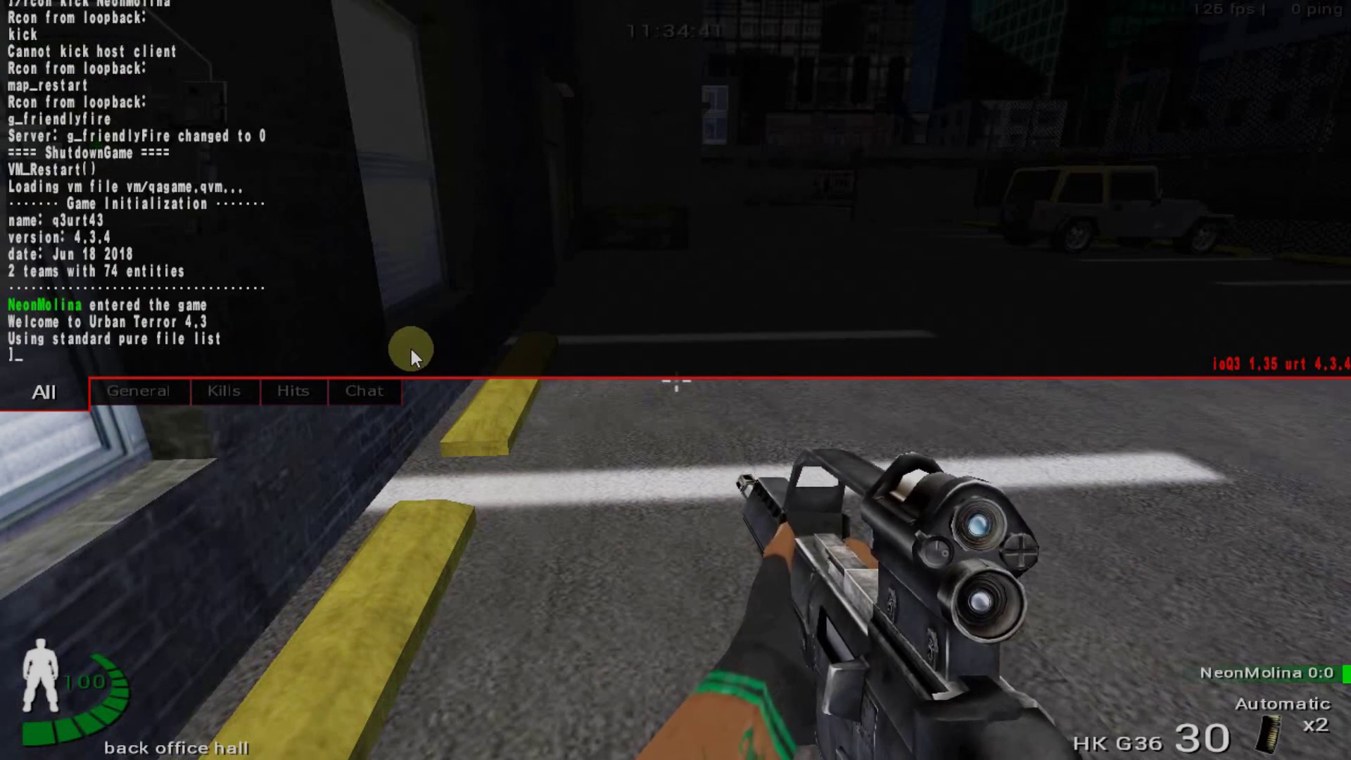
Turn friendly fire back on via rcon options and bring the in-game menu back up
key(Escape)
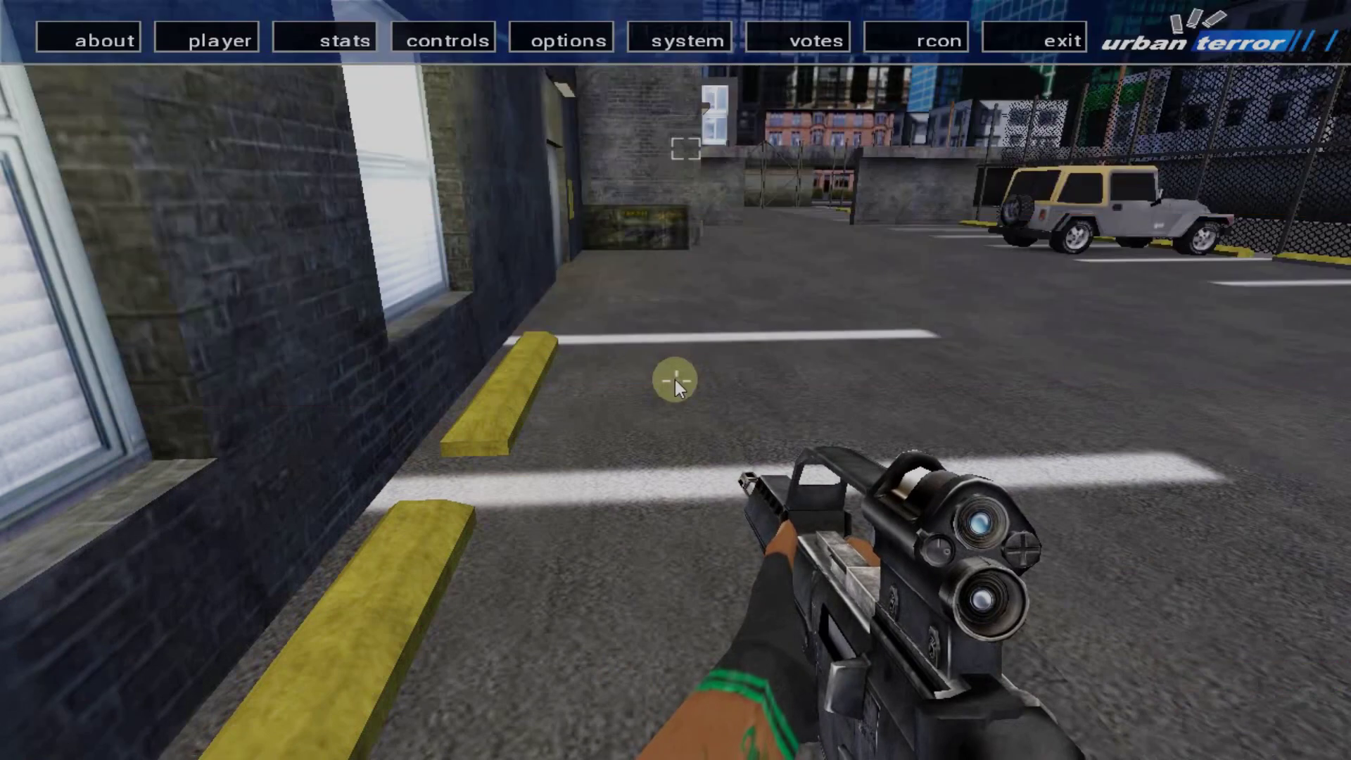
click(915, 40)
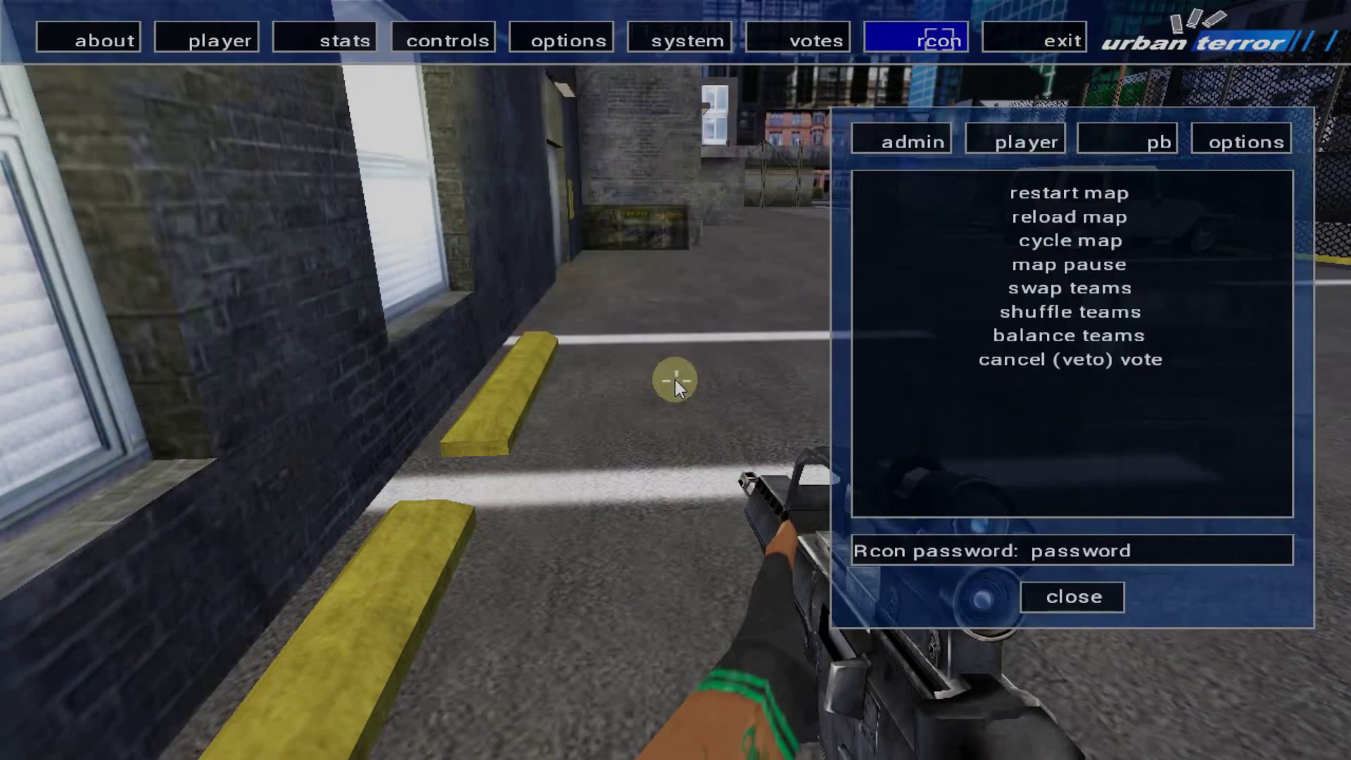
click(1227, 135)
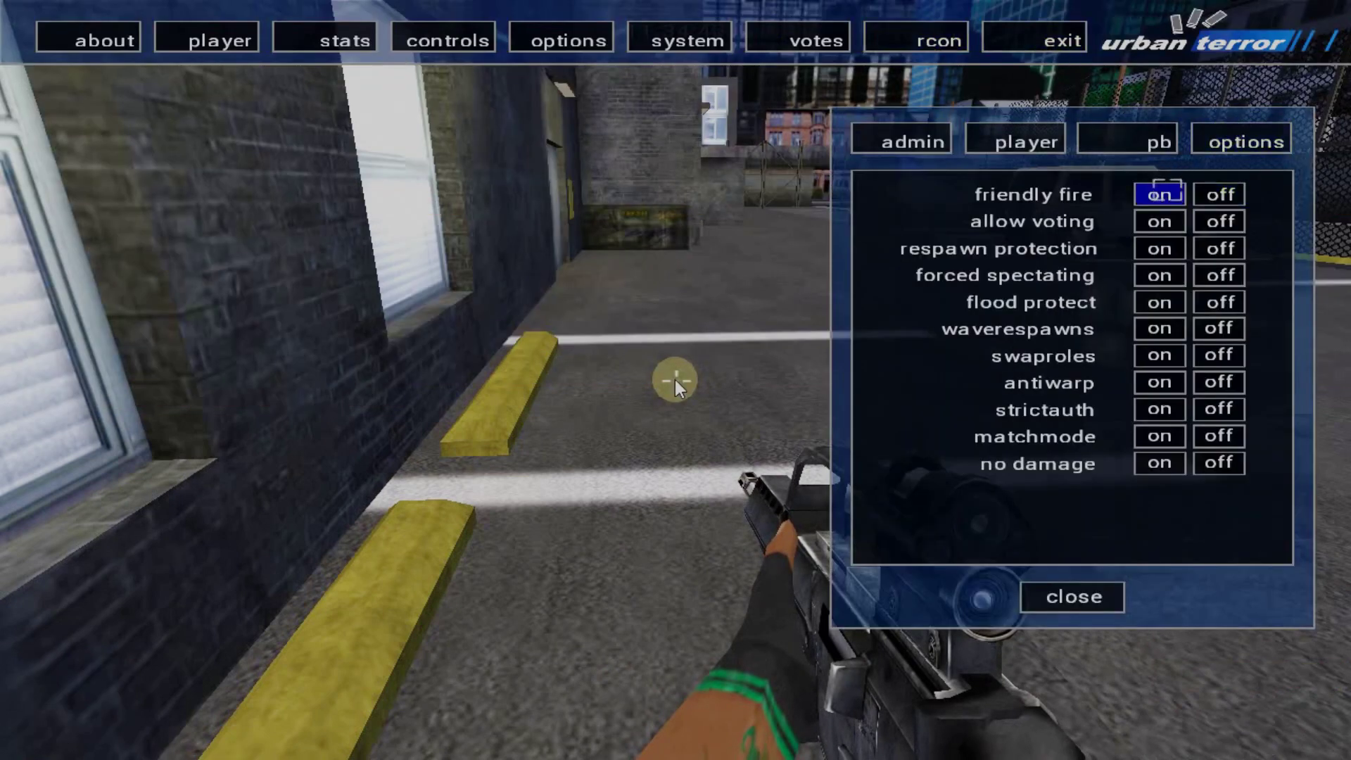
click(1159, 194)
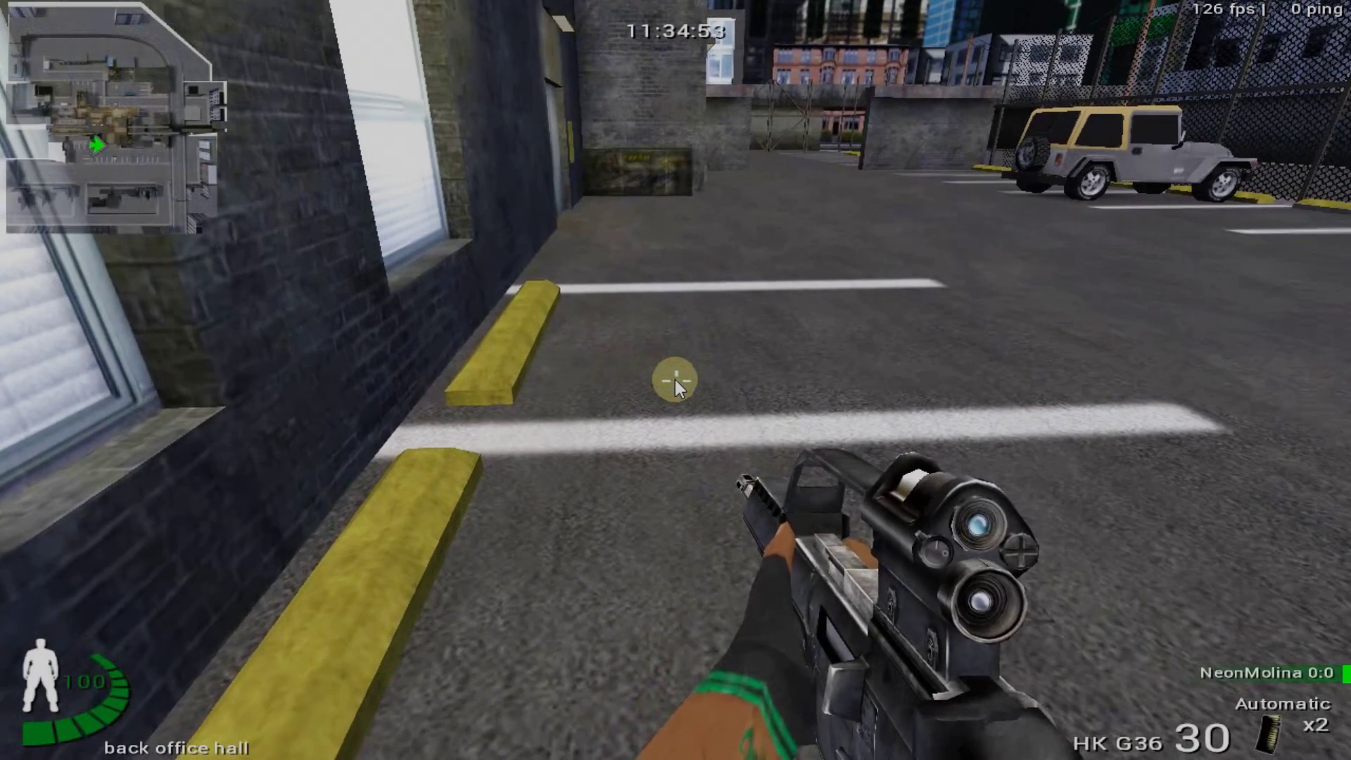
key(Escape)
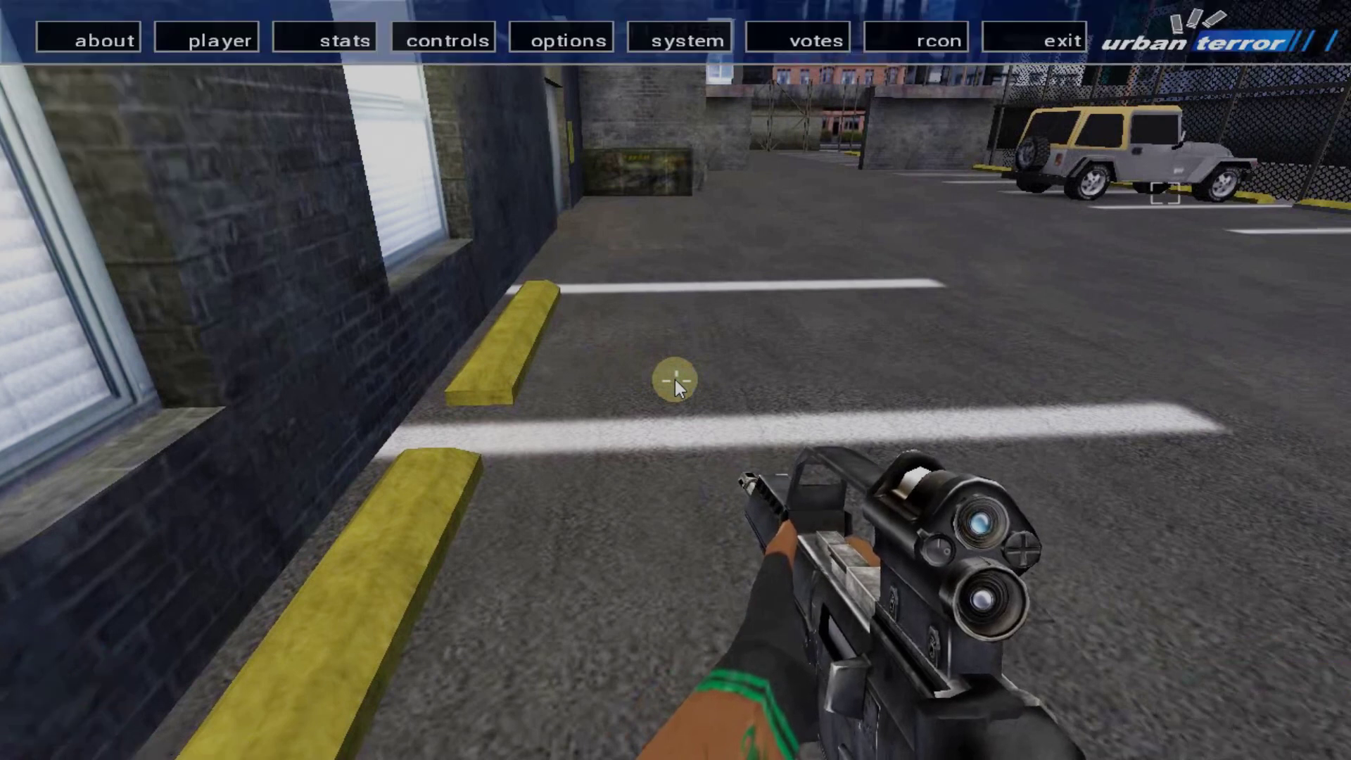
Quit Urban Terror through exit > Quit > Yes
click(1034, 40)
click(1091, 195)
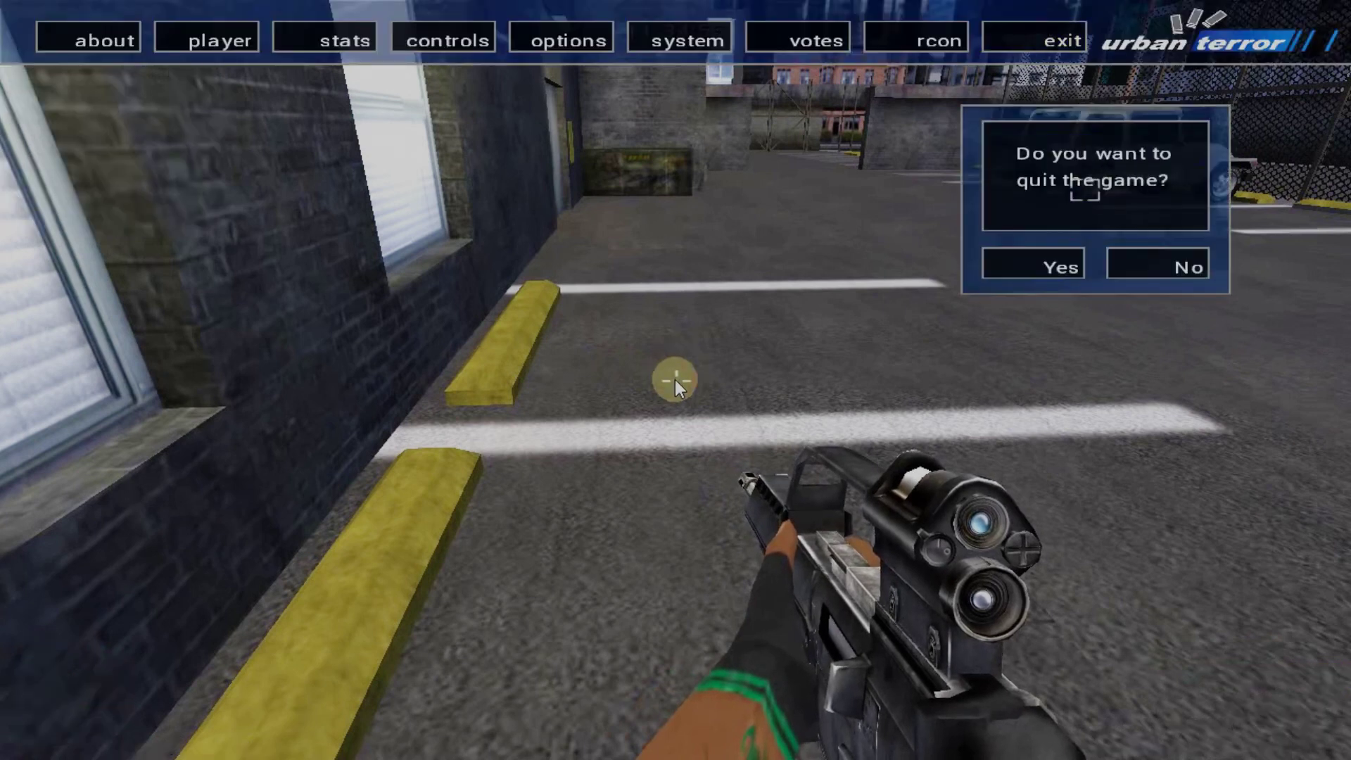
click(1073, 258)
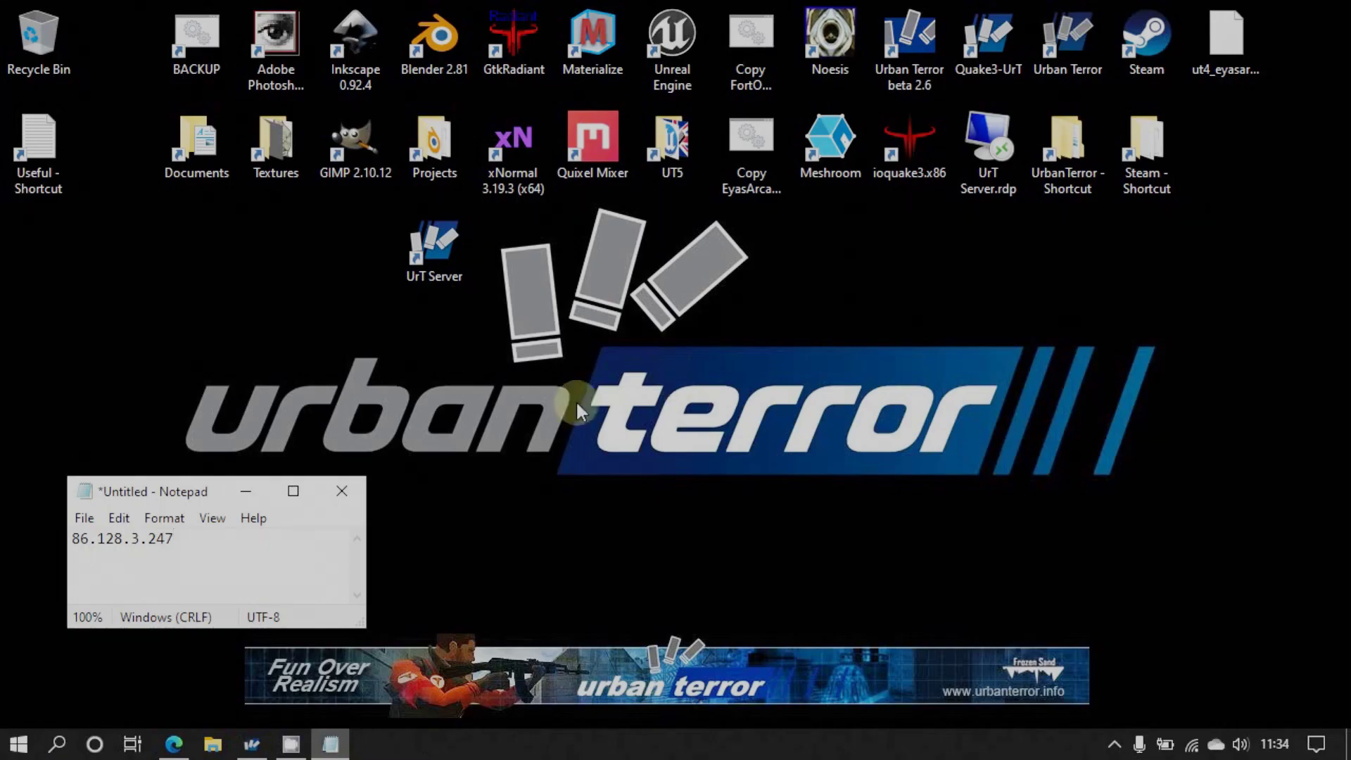
Close Notepad without saving and quit the Quake3-UrT dedicated server console
click(349, 487)
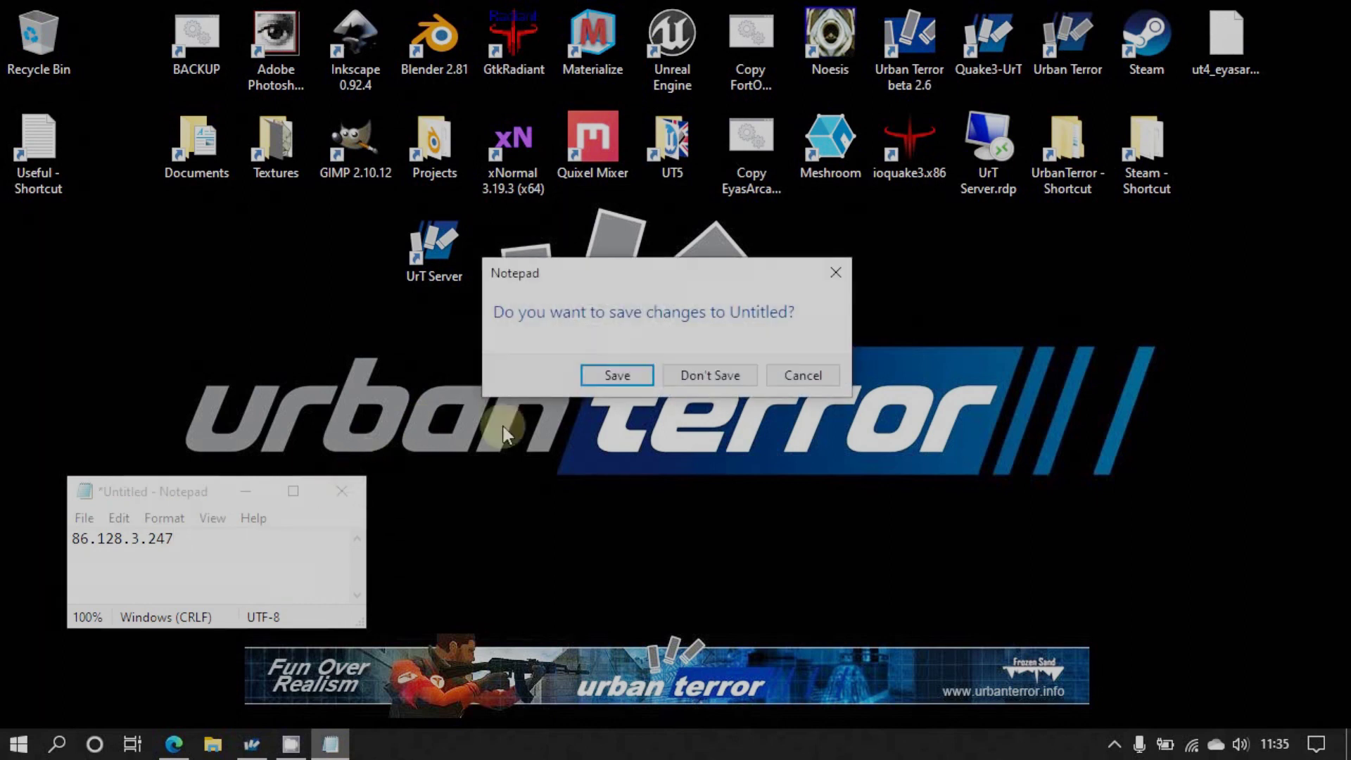
click(693, 378)
click(253, 744)
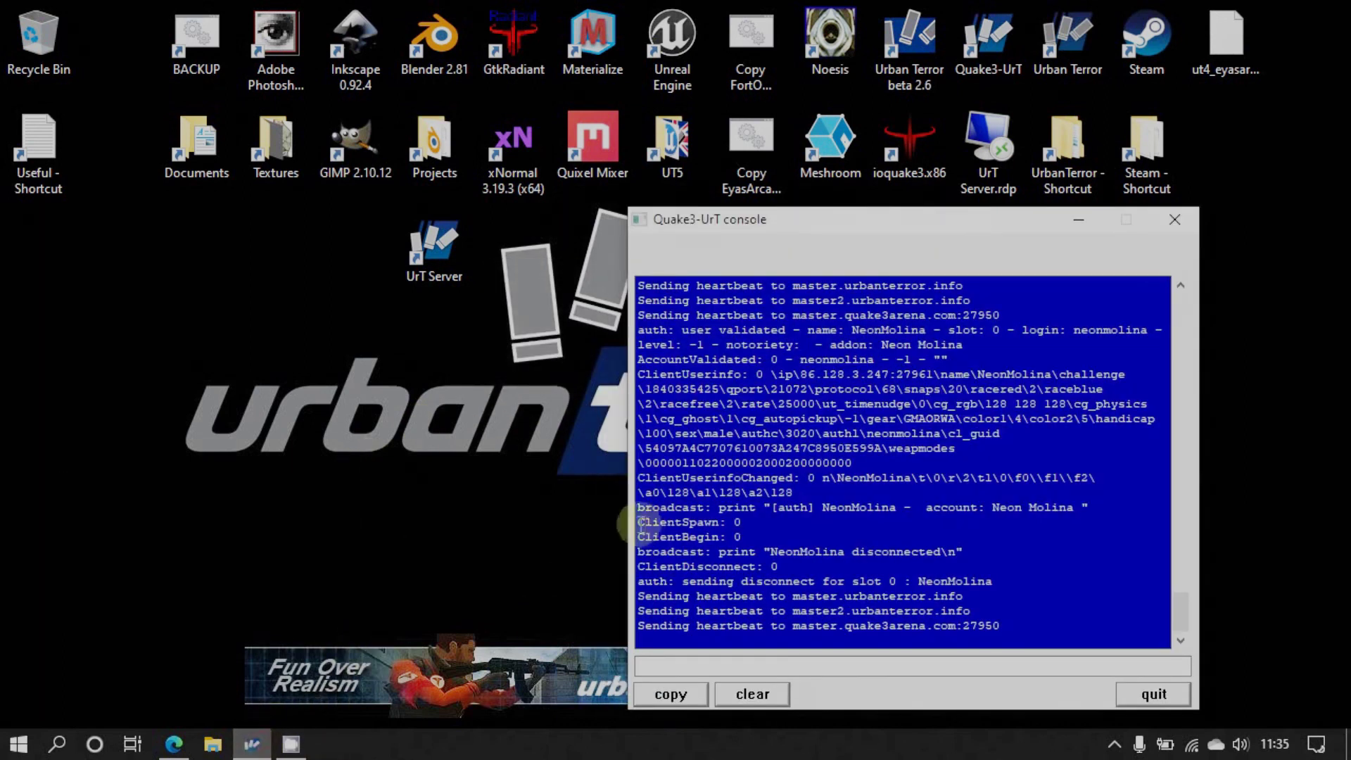
click(1147, 694)
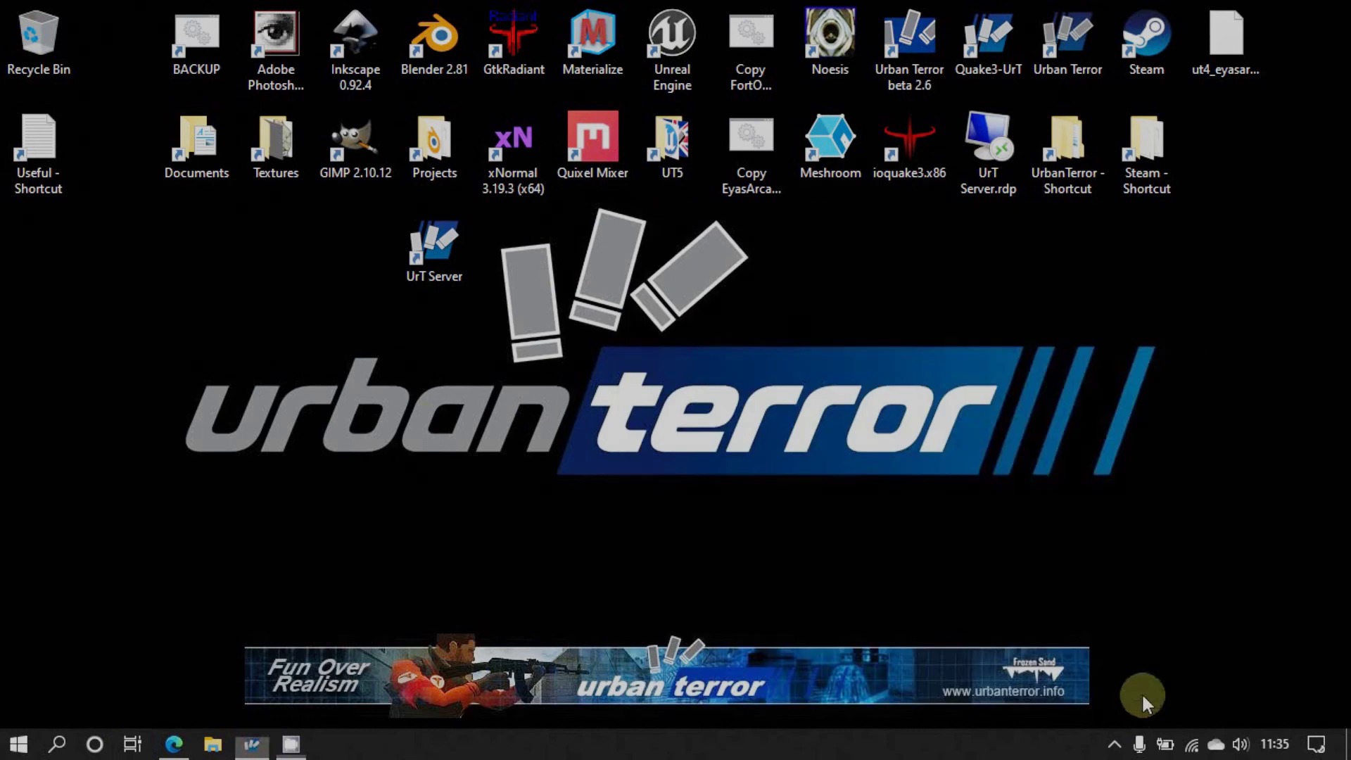
Bring Edge back and scroll through the server Administration documentation page
click(178, 731)
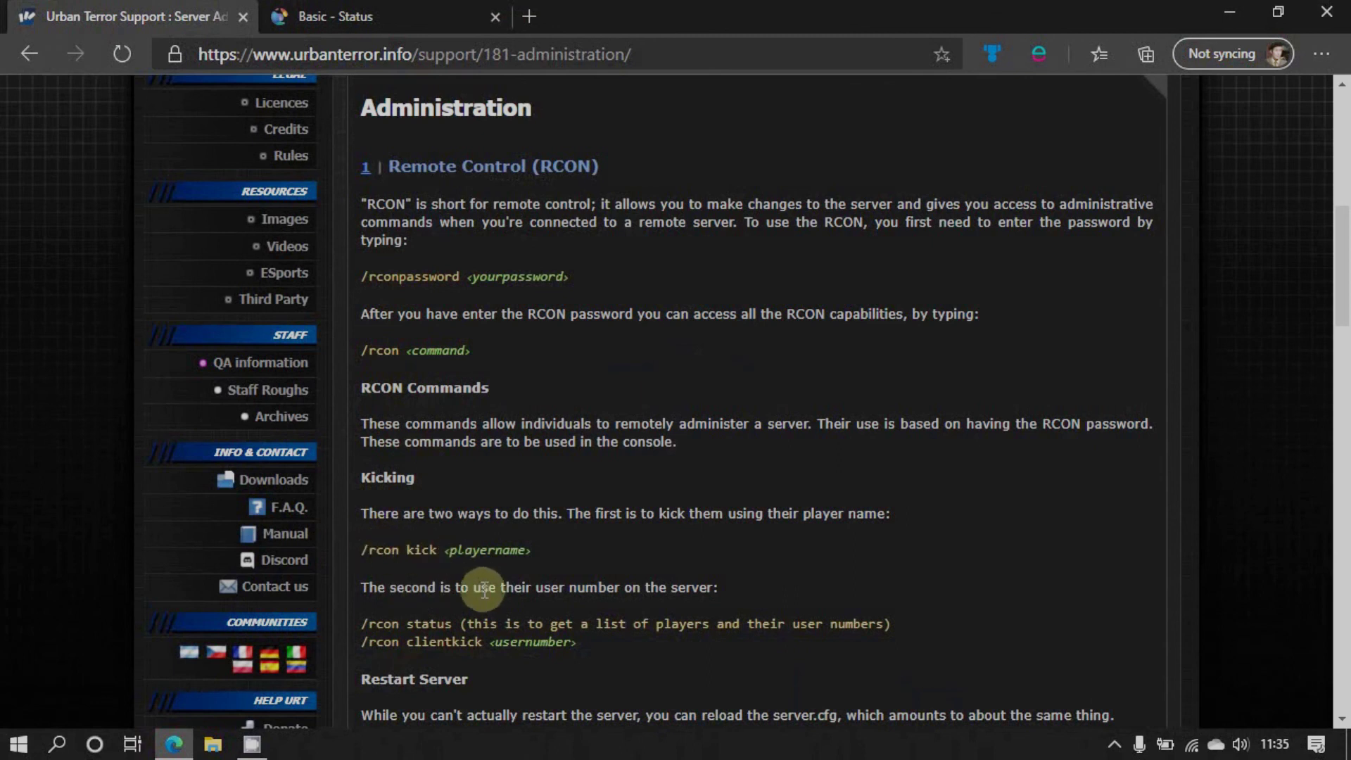
scroll(473, 636, down, 3)
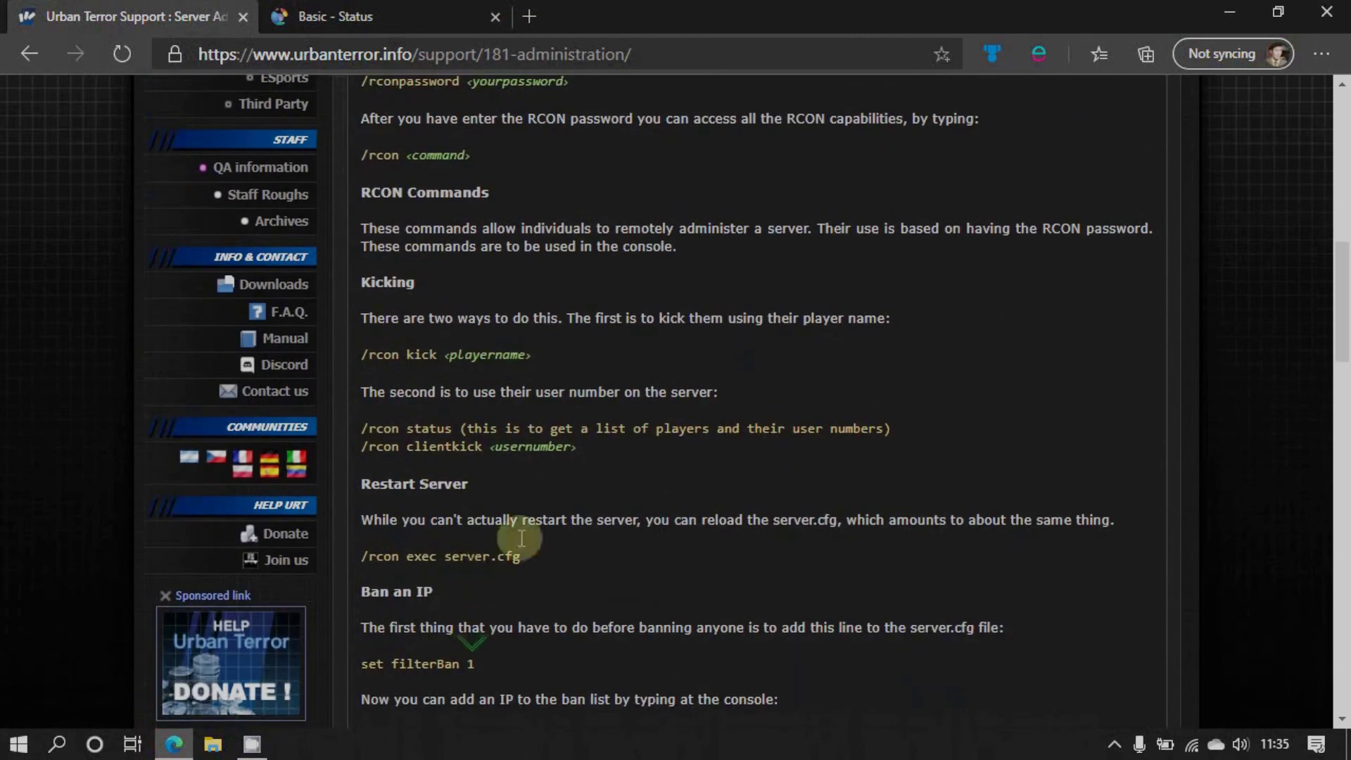
scroll(502, 505, up, 10)
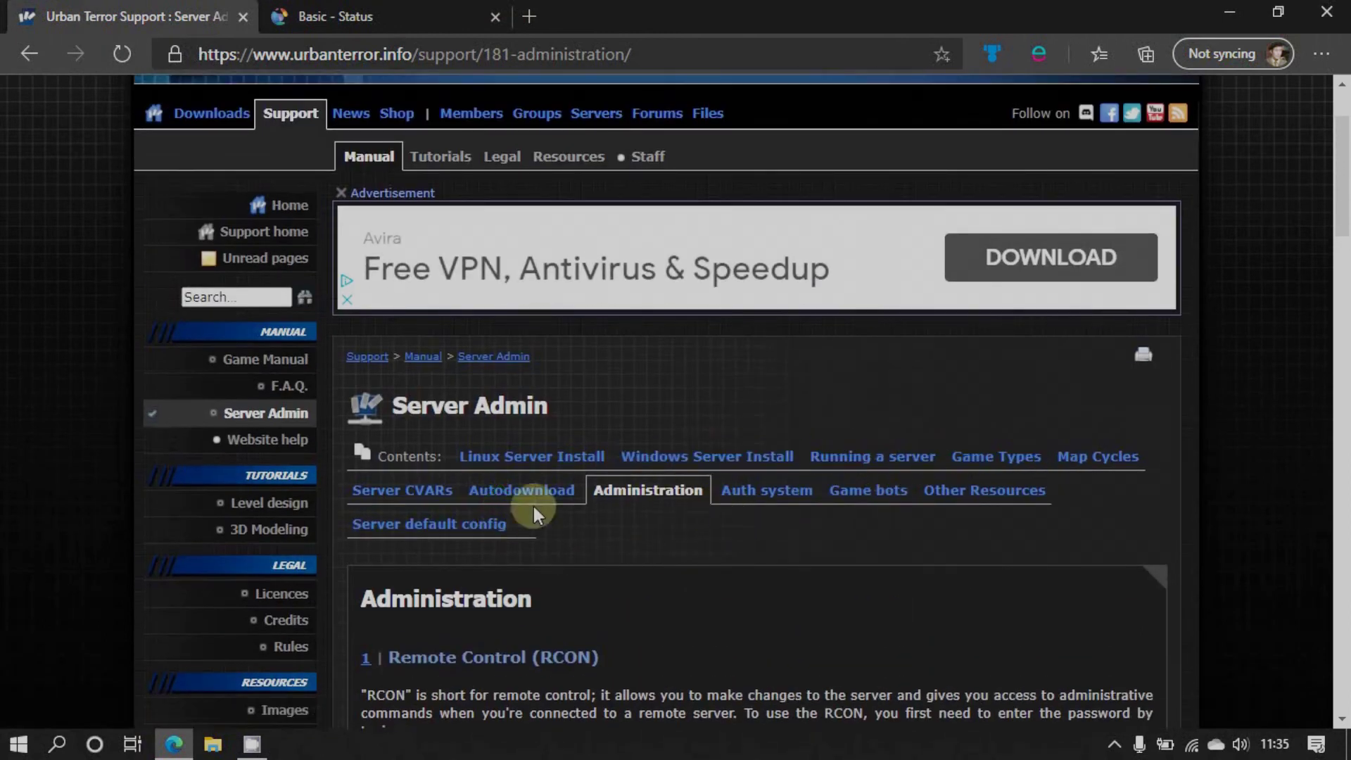
Read through the Server CVARs documentation page, then close Edge
click(422, 492)
scroll(622, 503, down, 8)
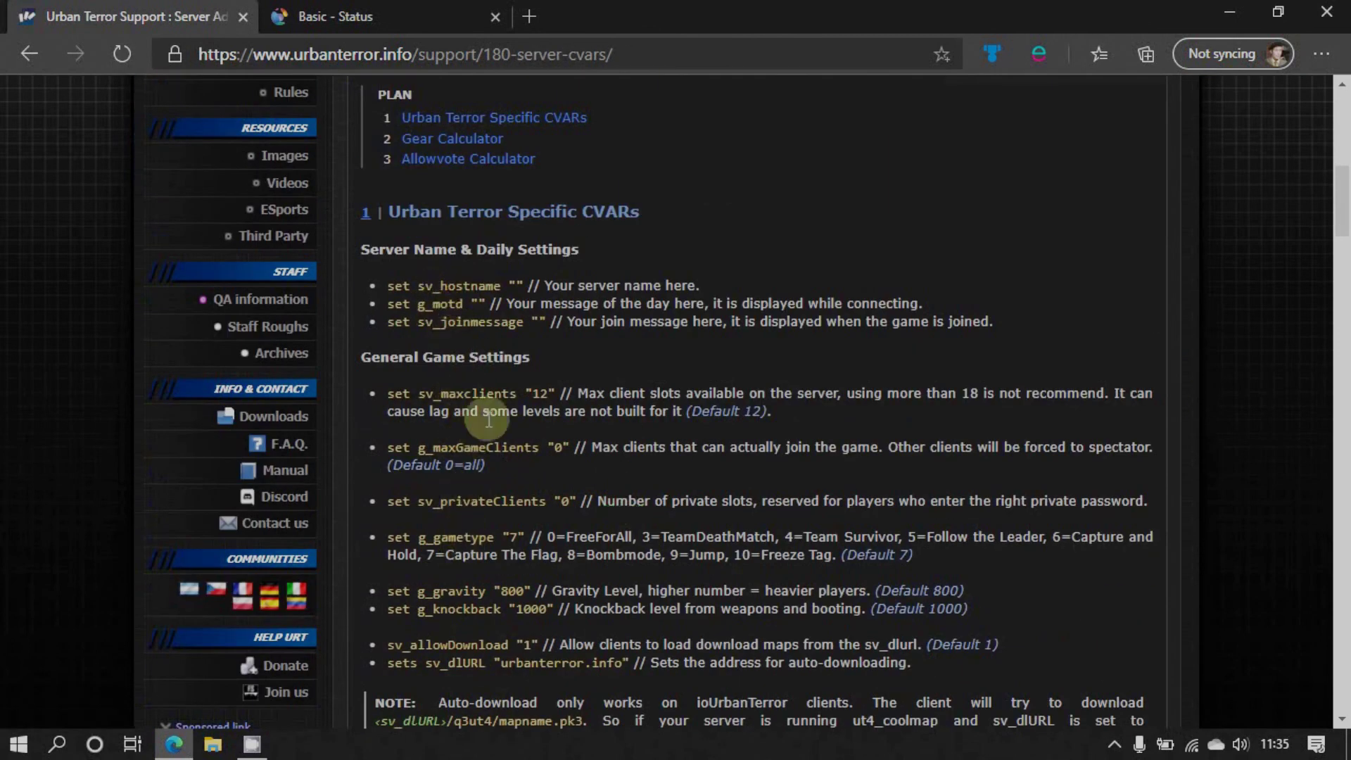
scroll(586, 394, up, 4)
scroll(588, 401, up, 5)
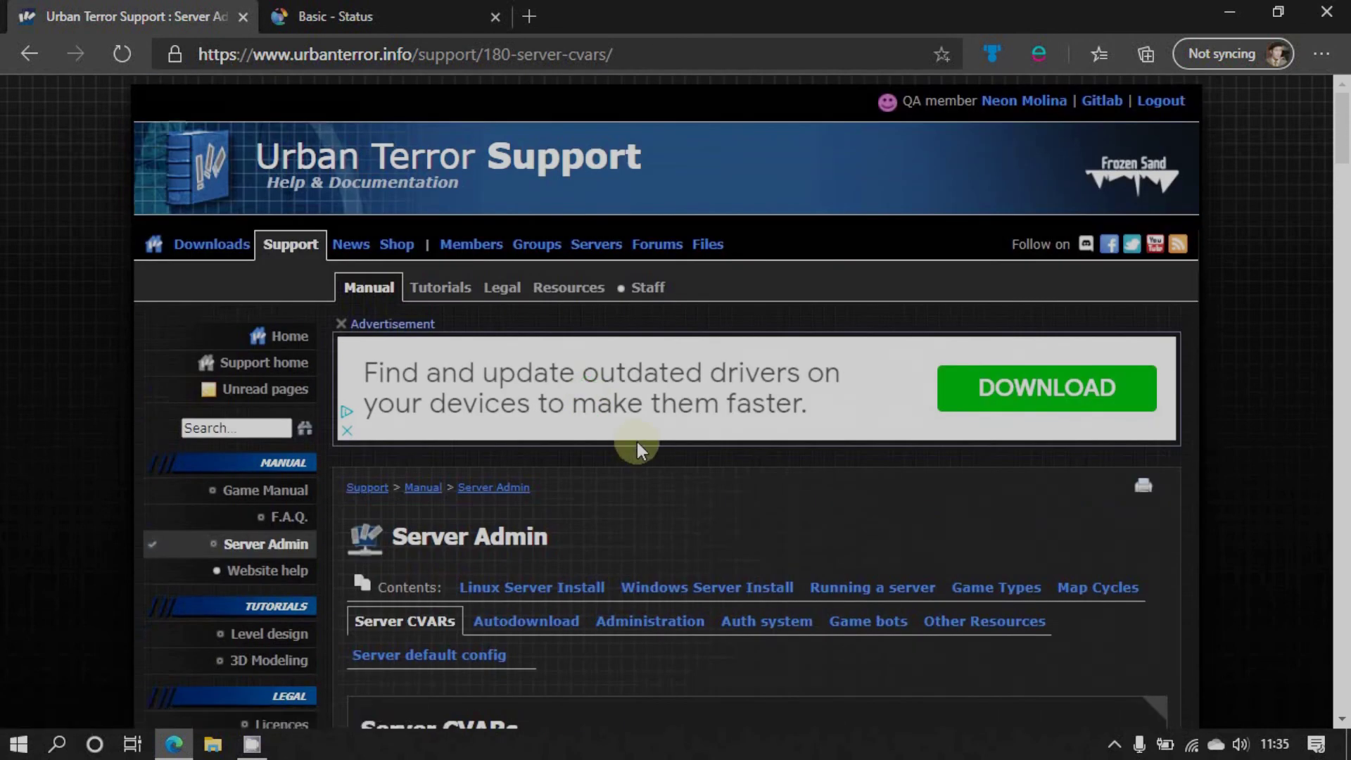
scroll(769, 383, down, 6)
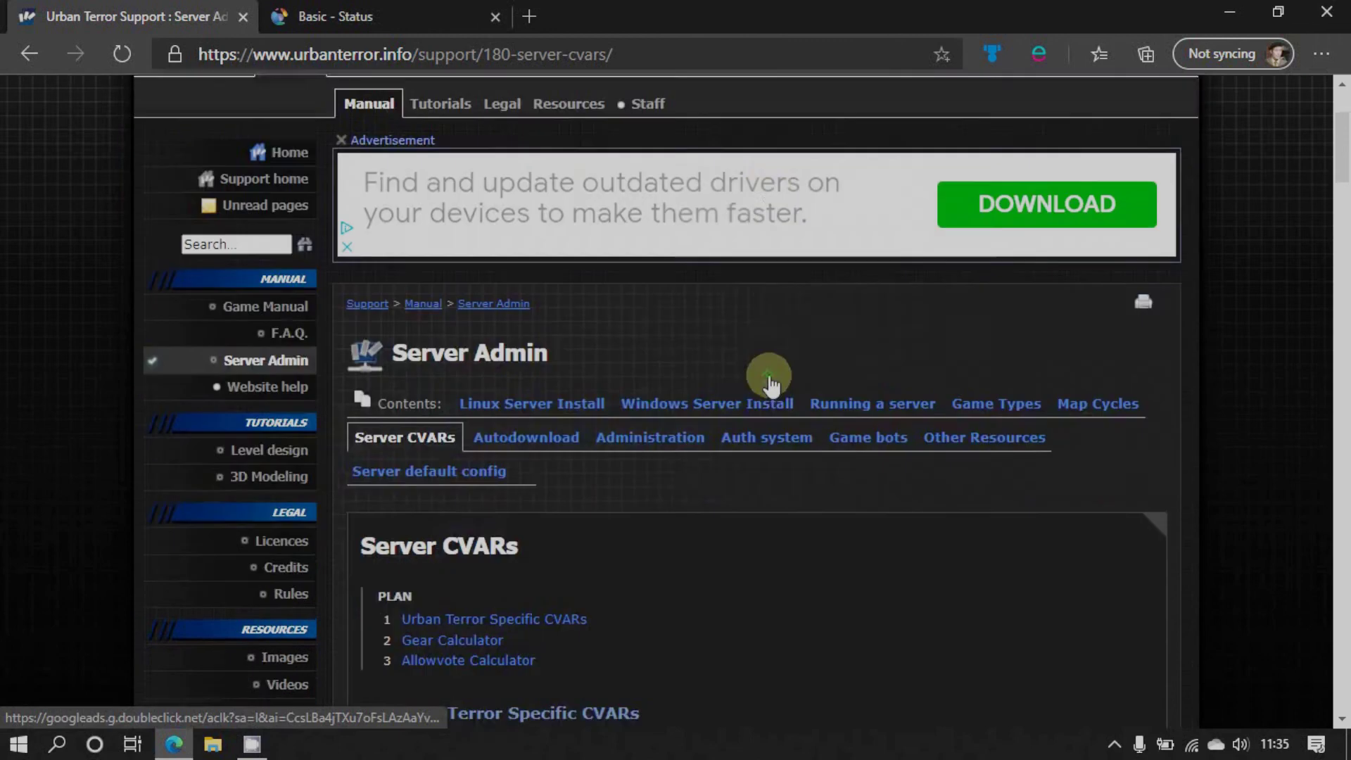
click(1321, 7)
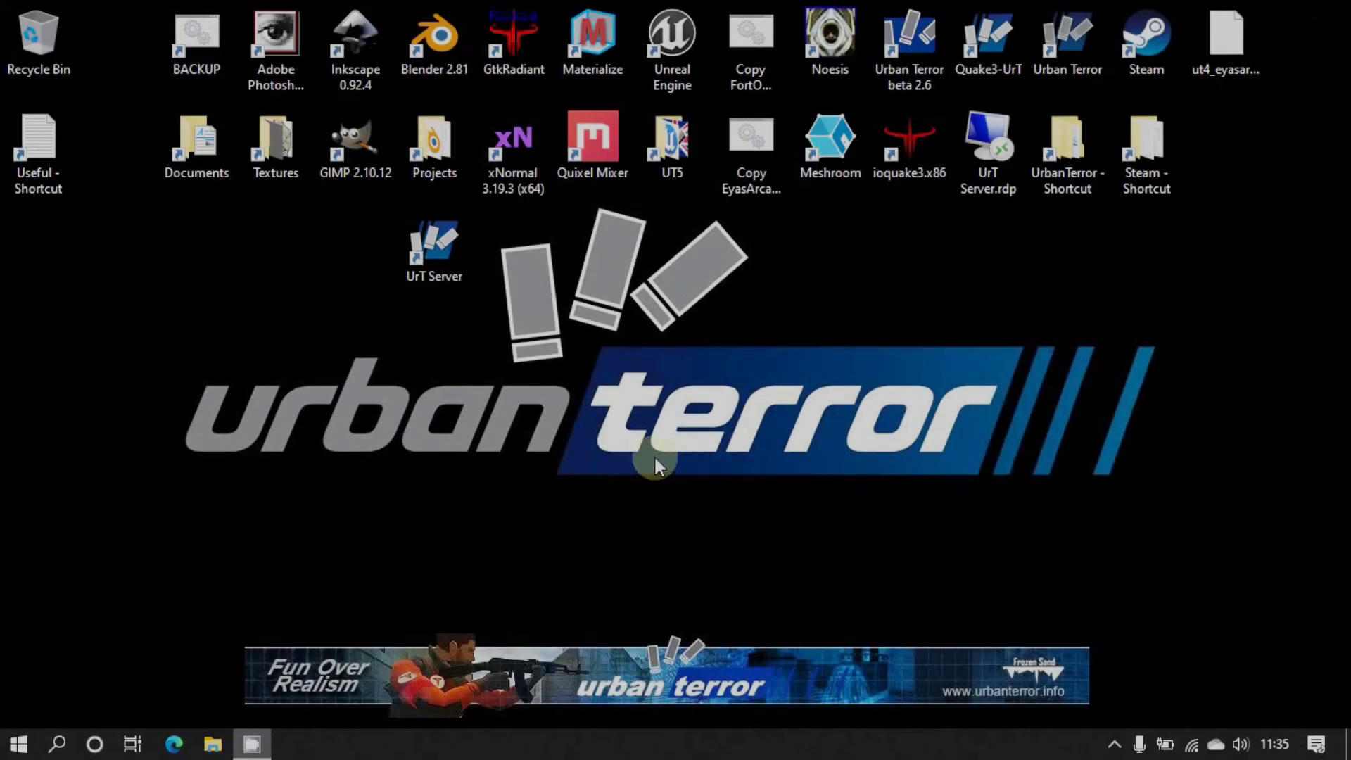
Stop the screen recorder from the notification area
click(1120, 746)
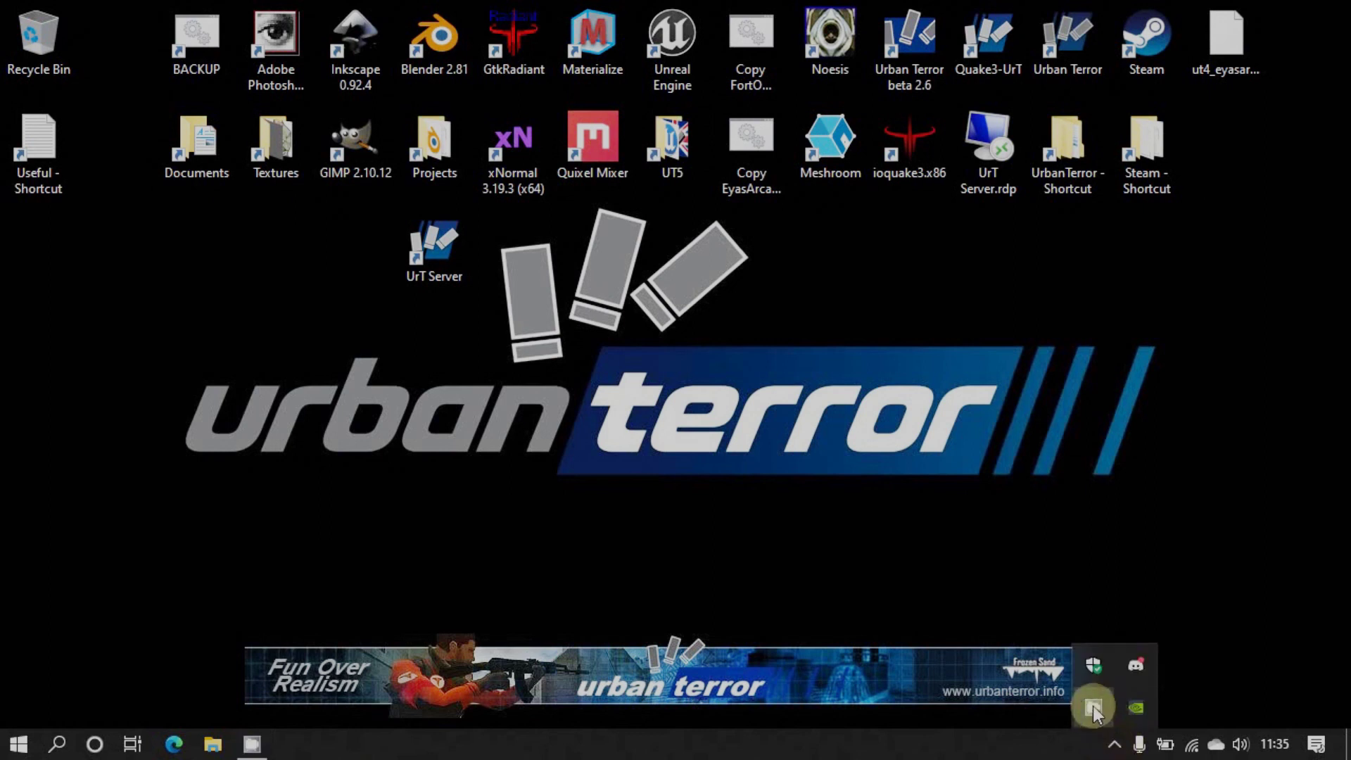
right_click(1092, 707)
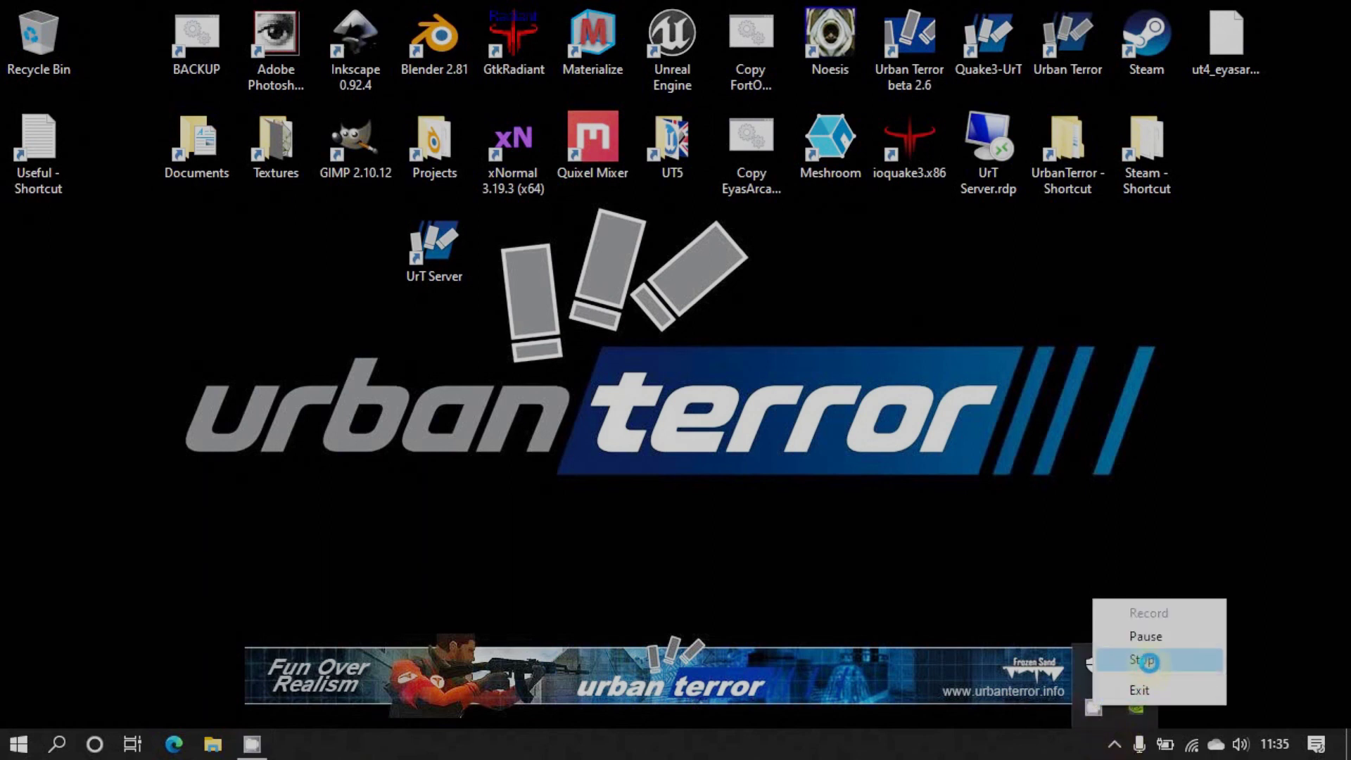
click(1145, 660)
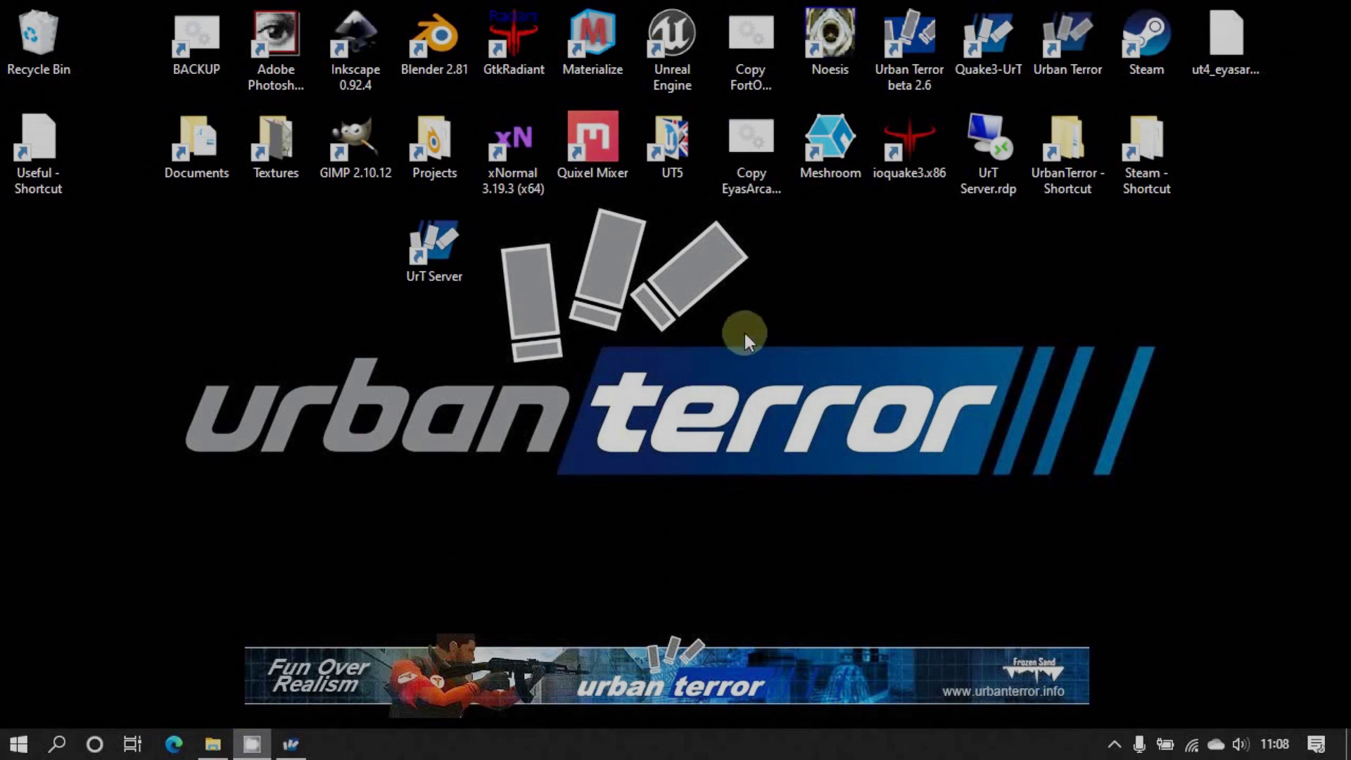
Open the q3ut4 folder and read through server.cfg in Notepad, then close it
click(212, 744)
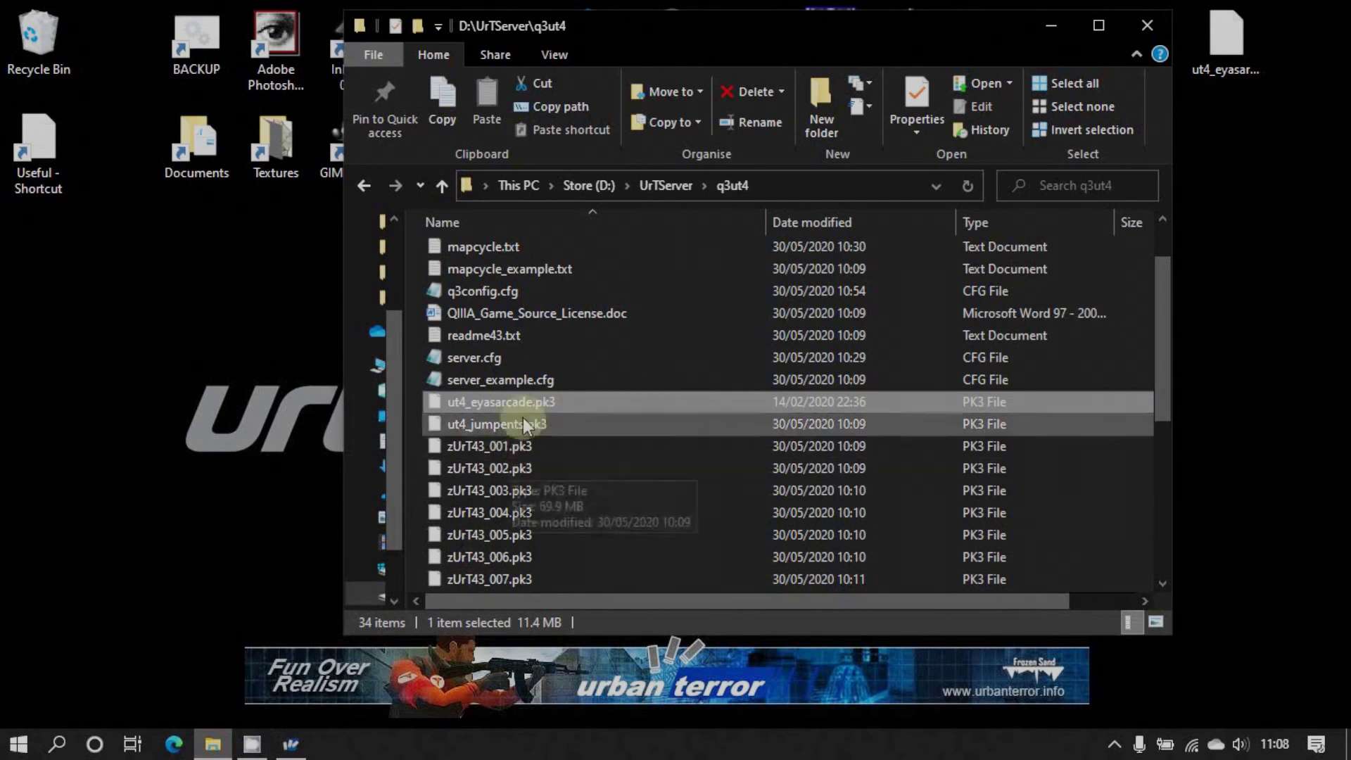
scroll(556, 428, up, 2)
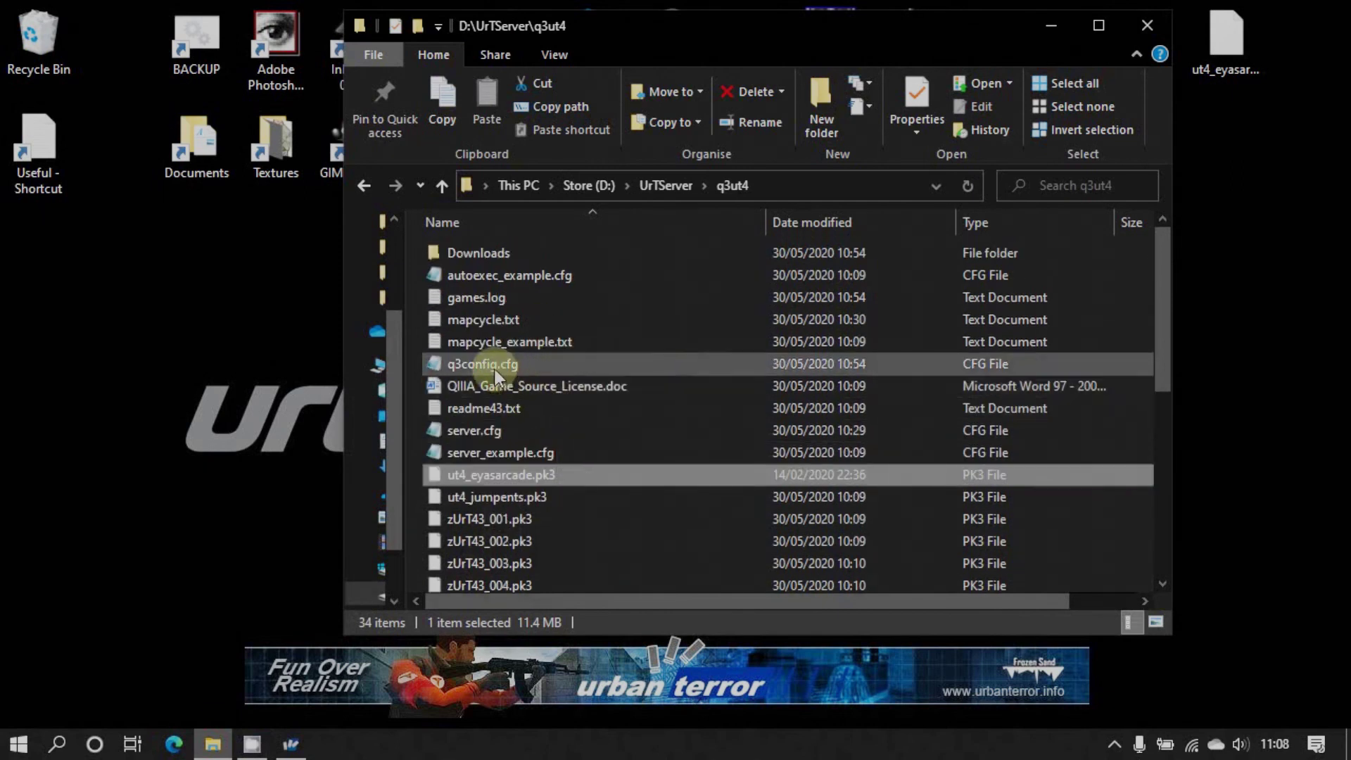
double_click(466, 431)
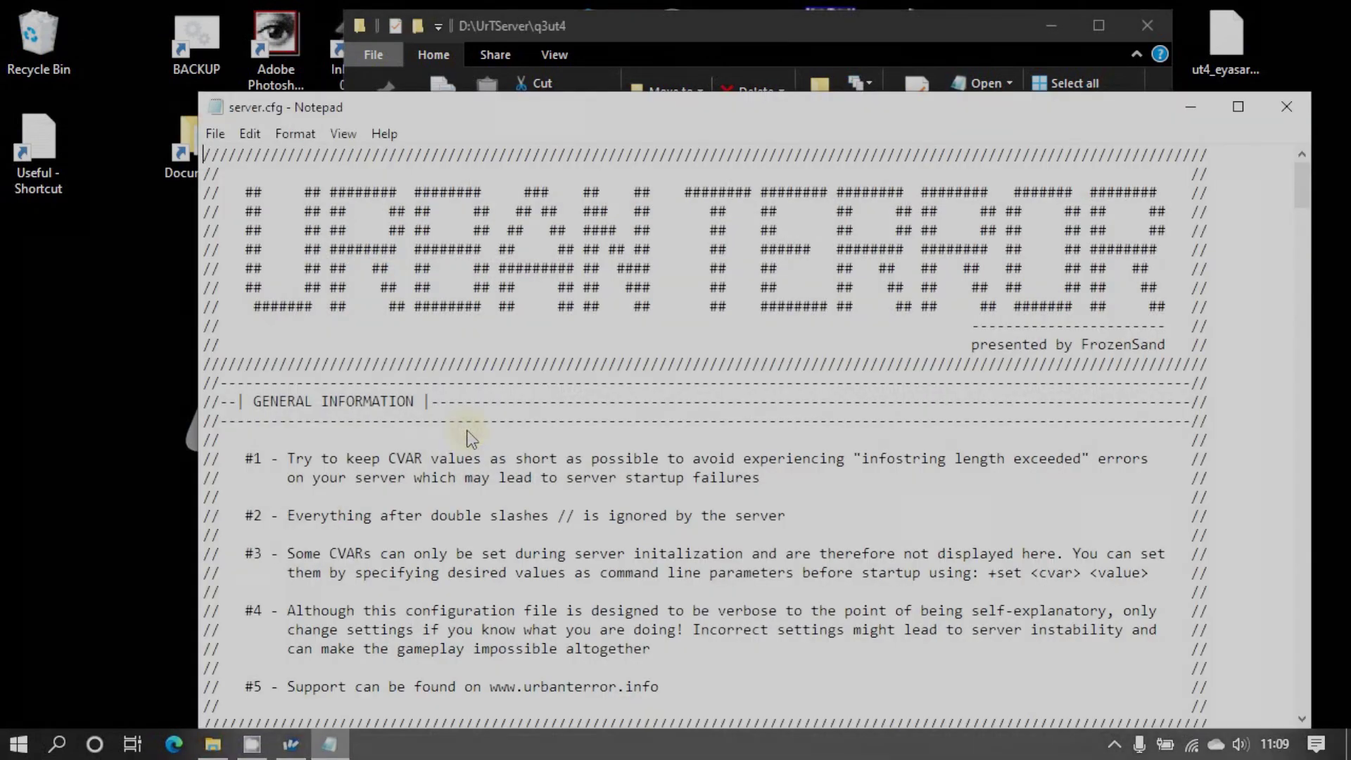
scroll(447, 444, down, 5)
scroll(447, 443, down, 3)
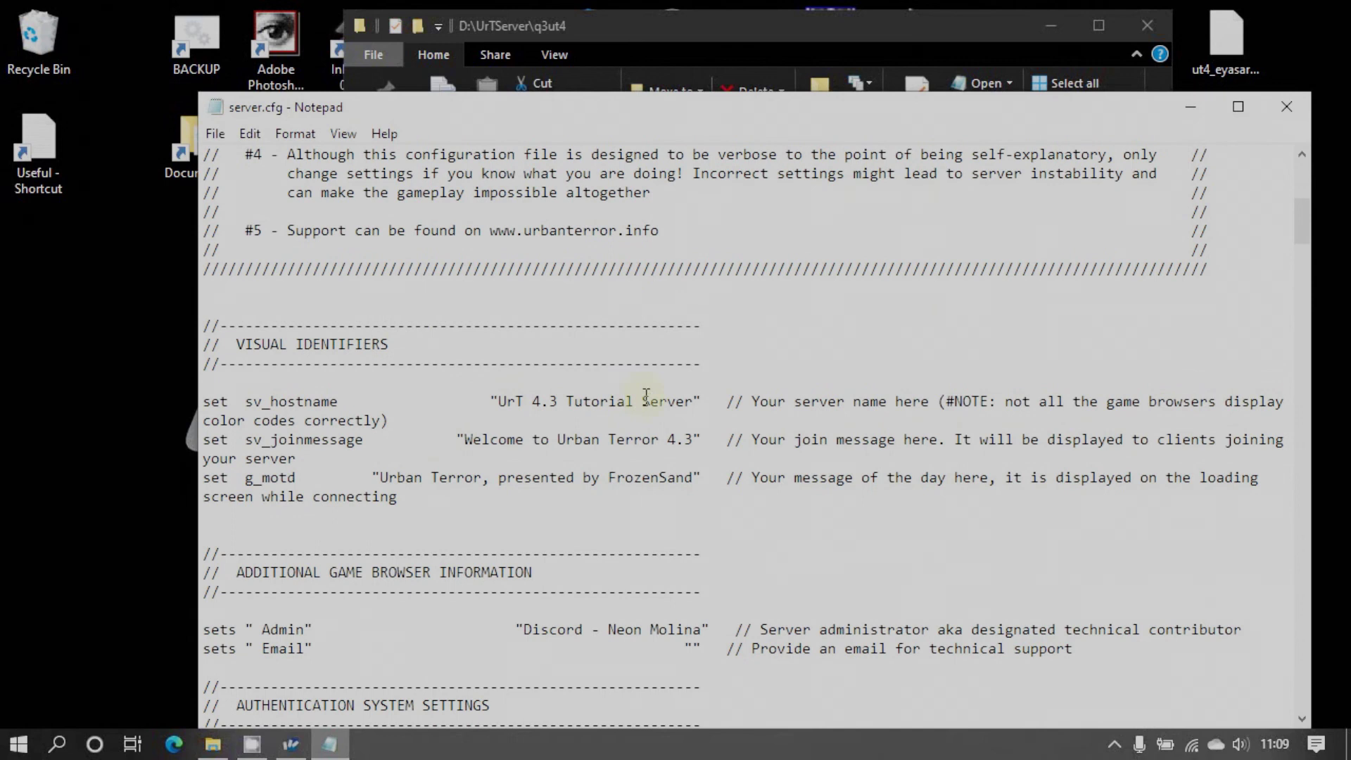
scroll(529, 411, down, 14)
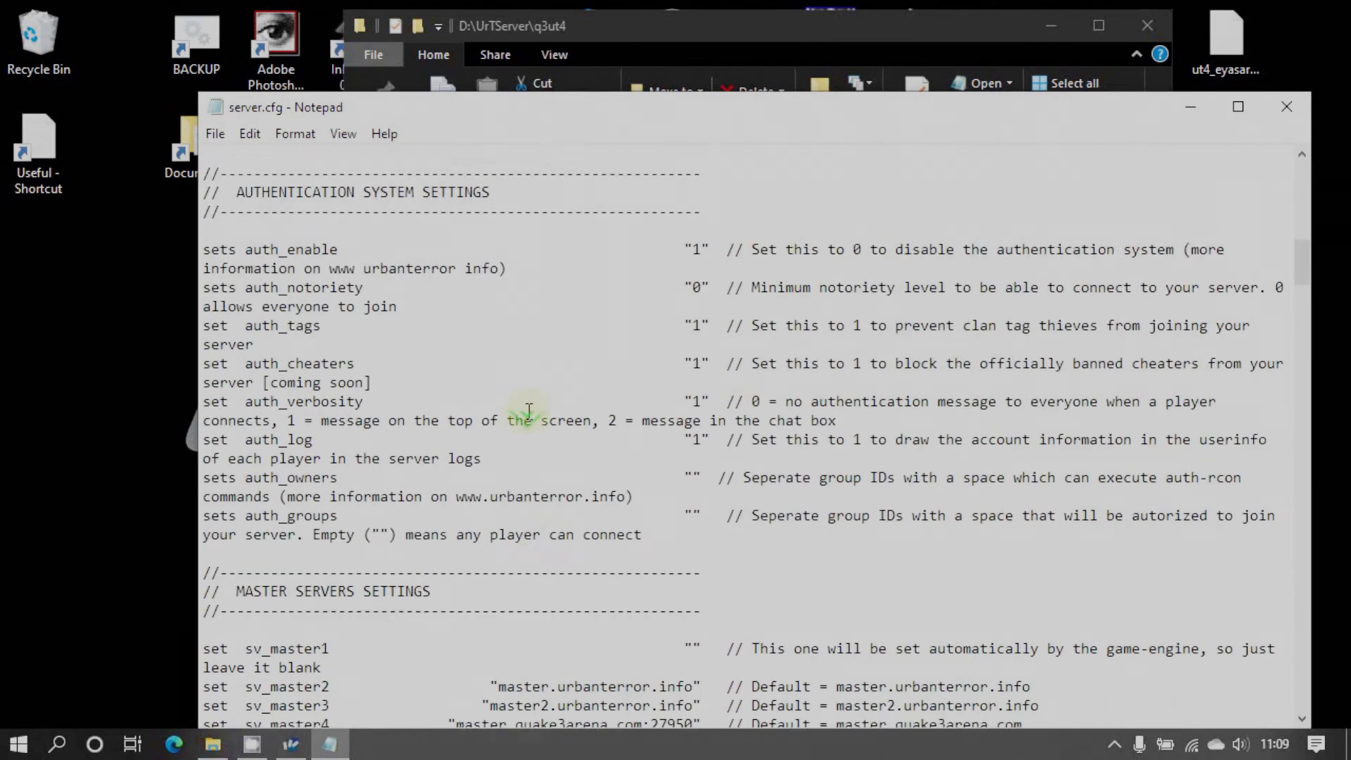
scroll(529, 412, down, 9)
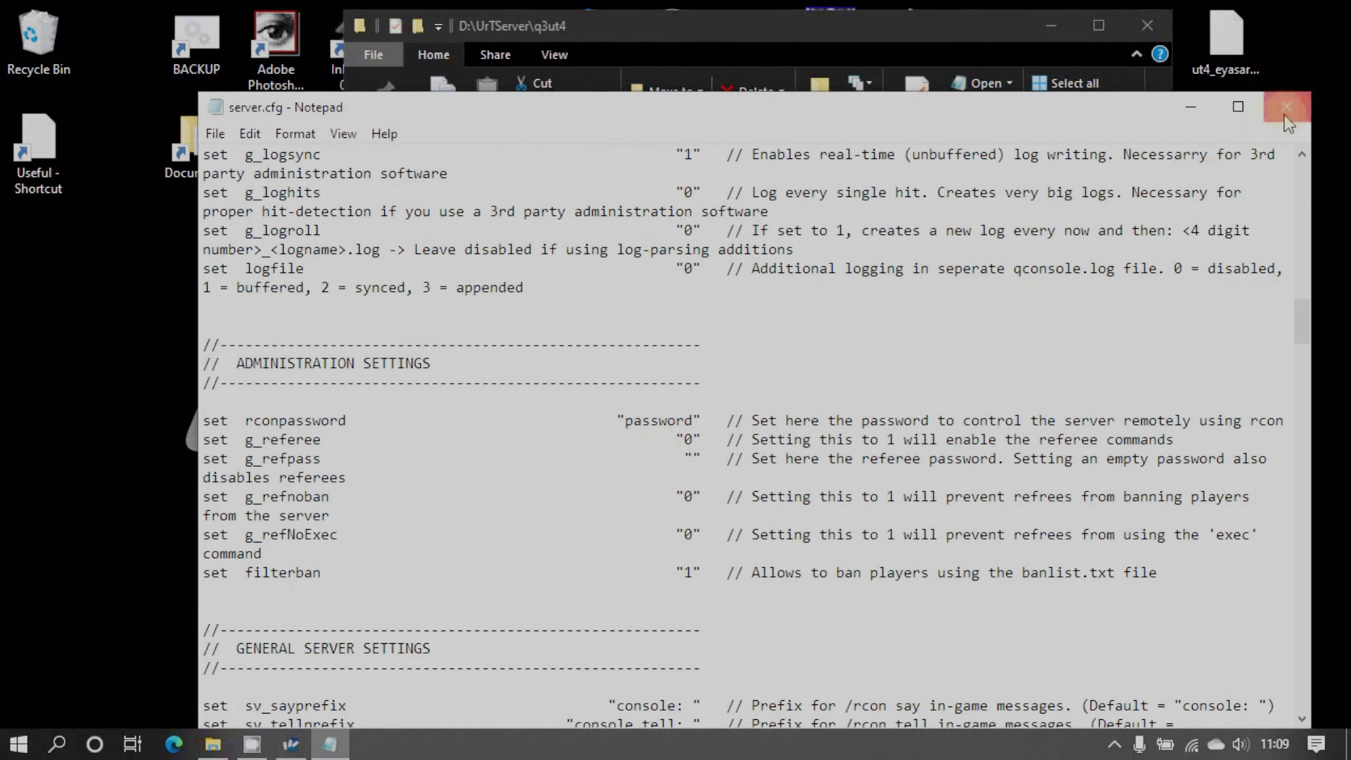
click(1286, 106)
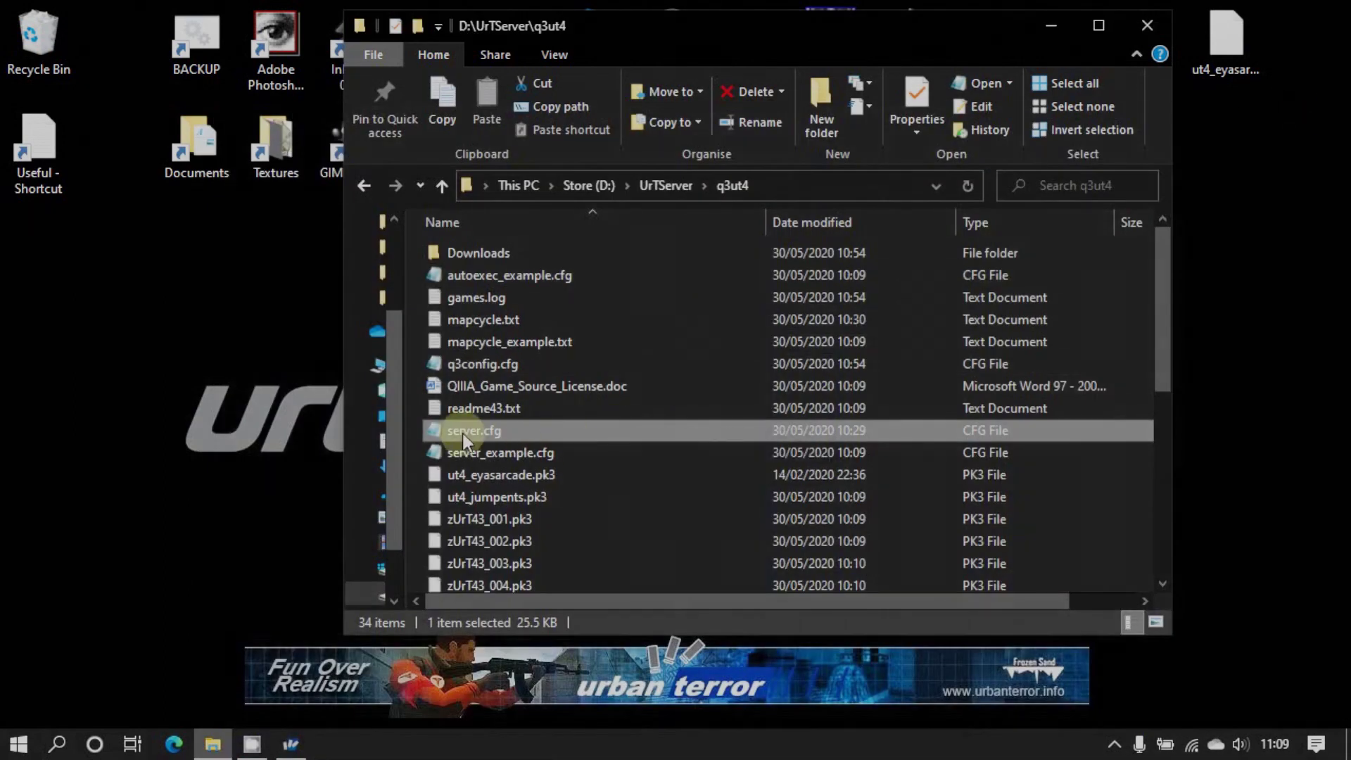
Review the map rotation in mapcycle.txt, then close it and the q3ut4 folder
scroll(679, 437, down, 5)
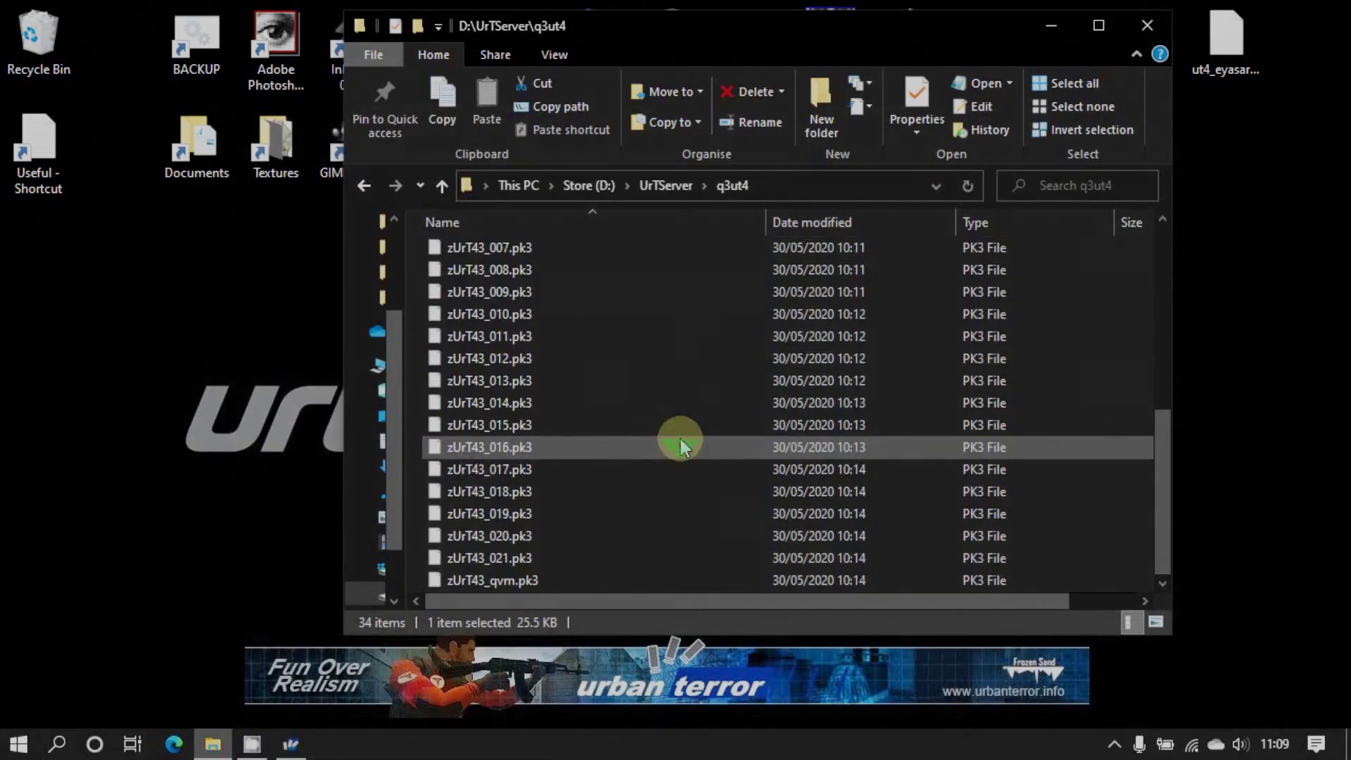
scroll(680, 437, up, 6)
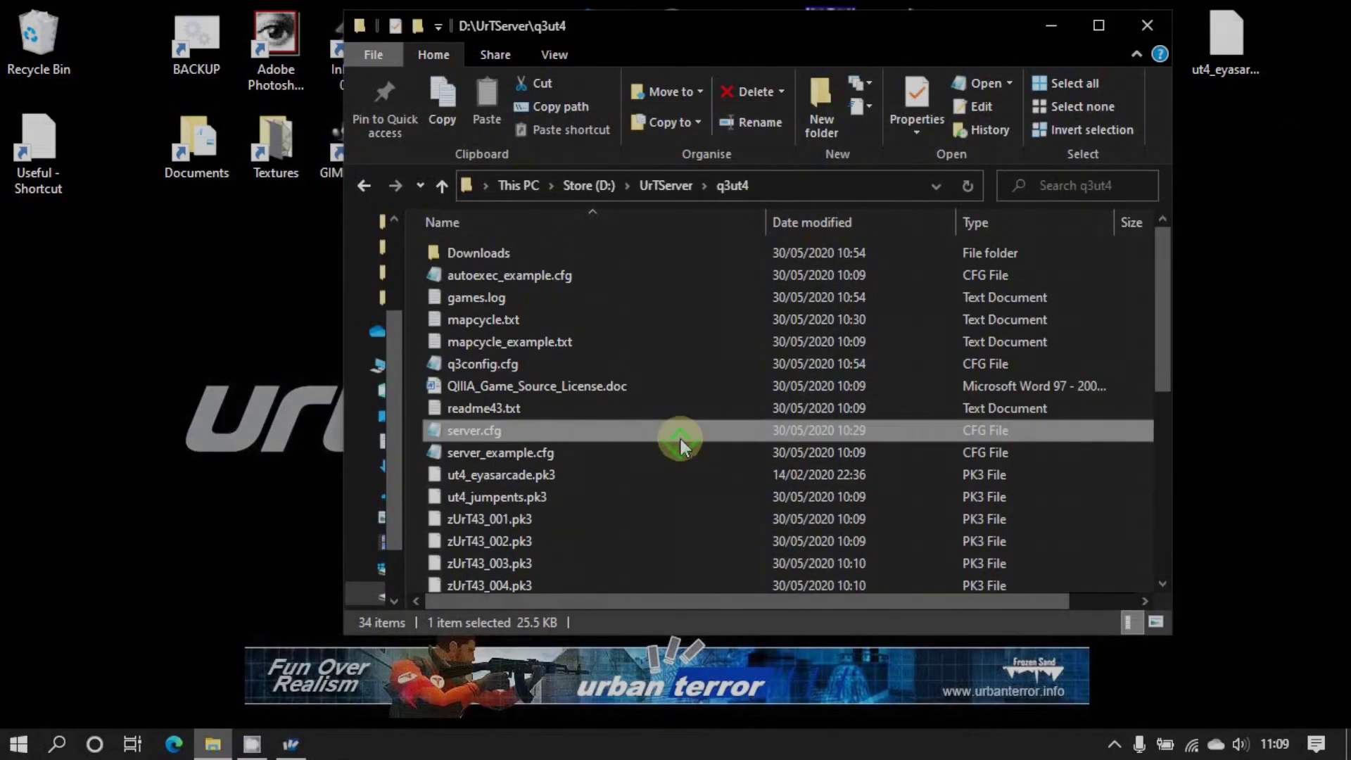
double_click(475, 322)
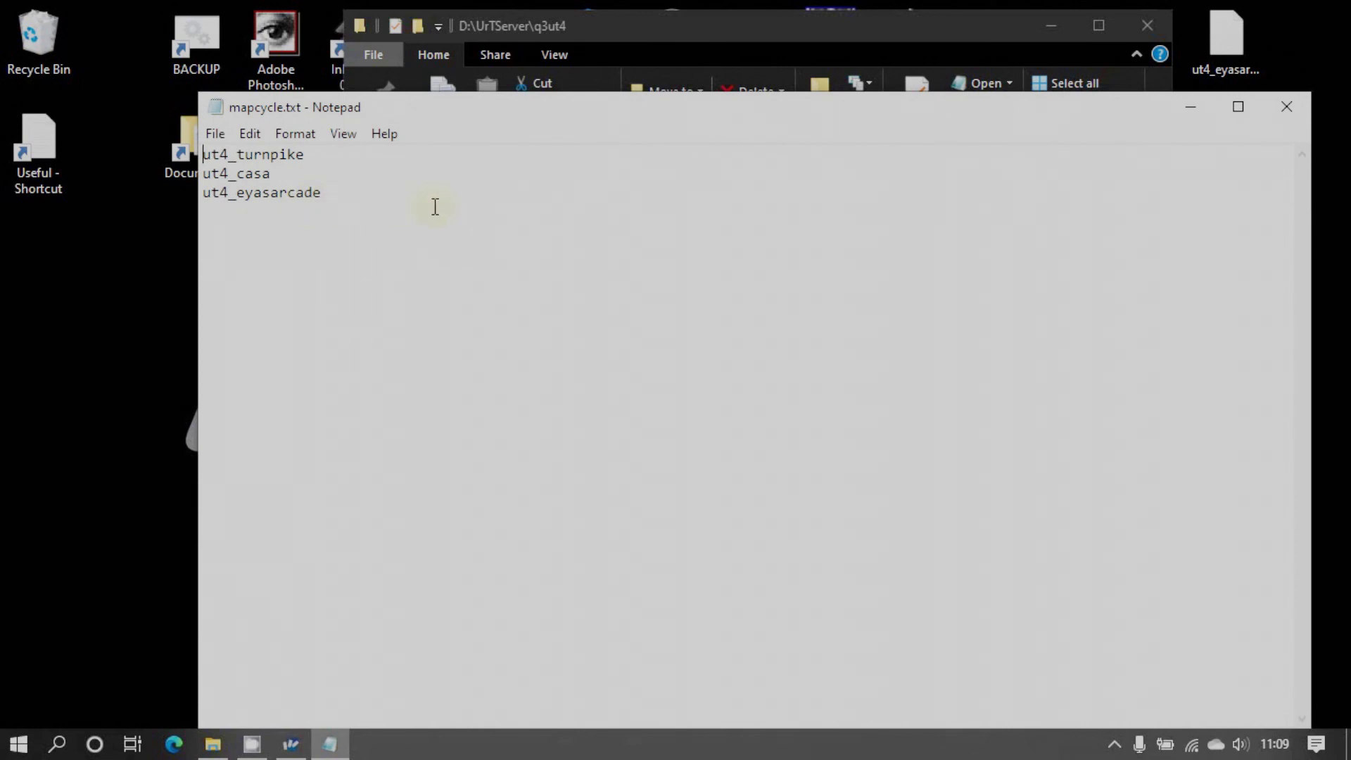
click(1286, 106)
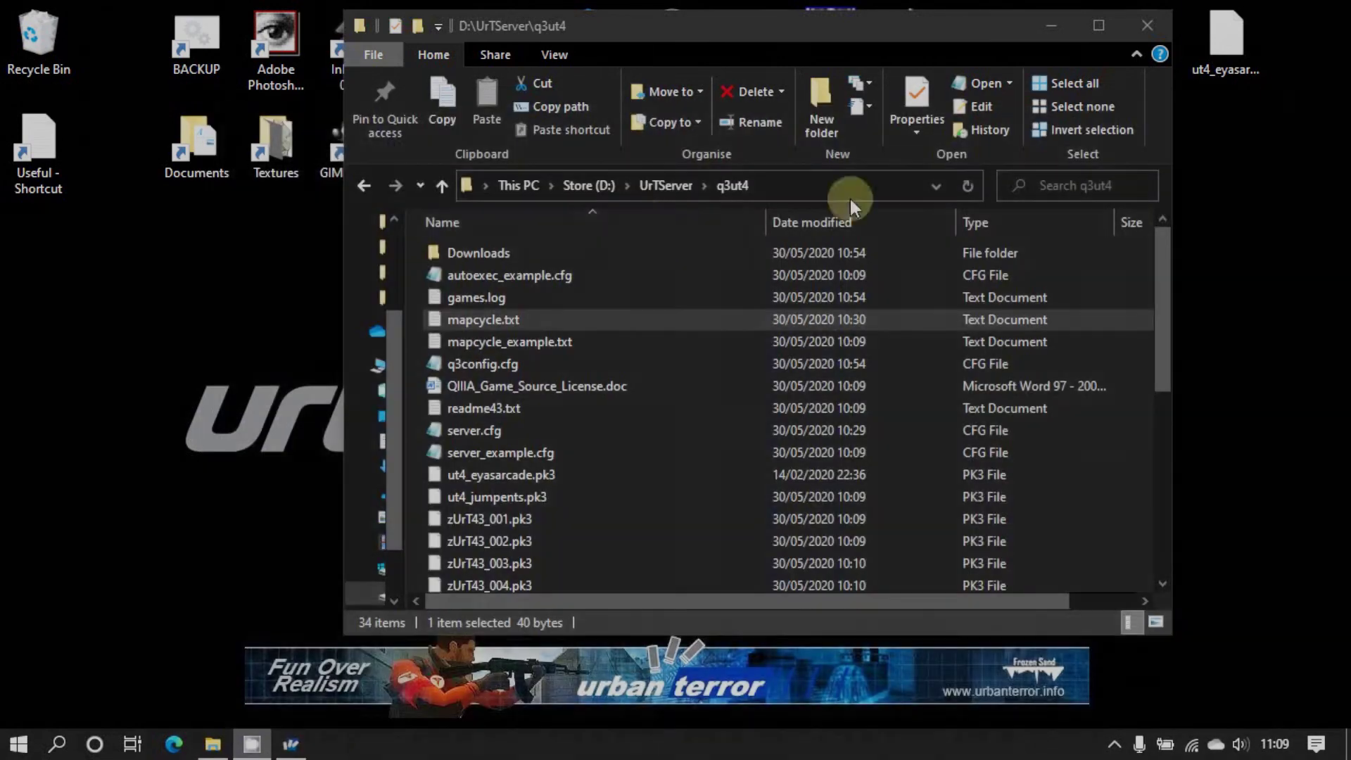
click(1144, 26)
Check the UrT Server shortcut's launch Target in its Properties dialog
right_click(445, 238)
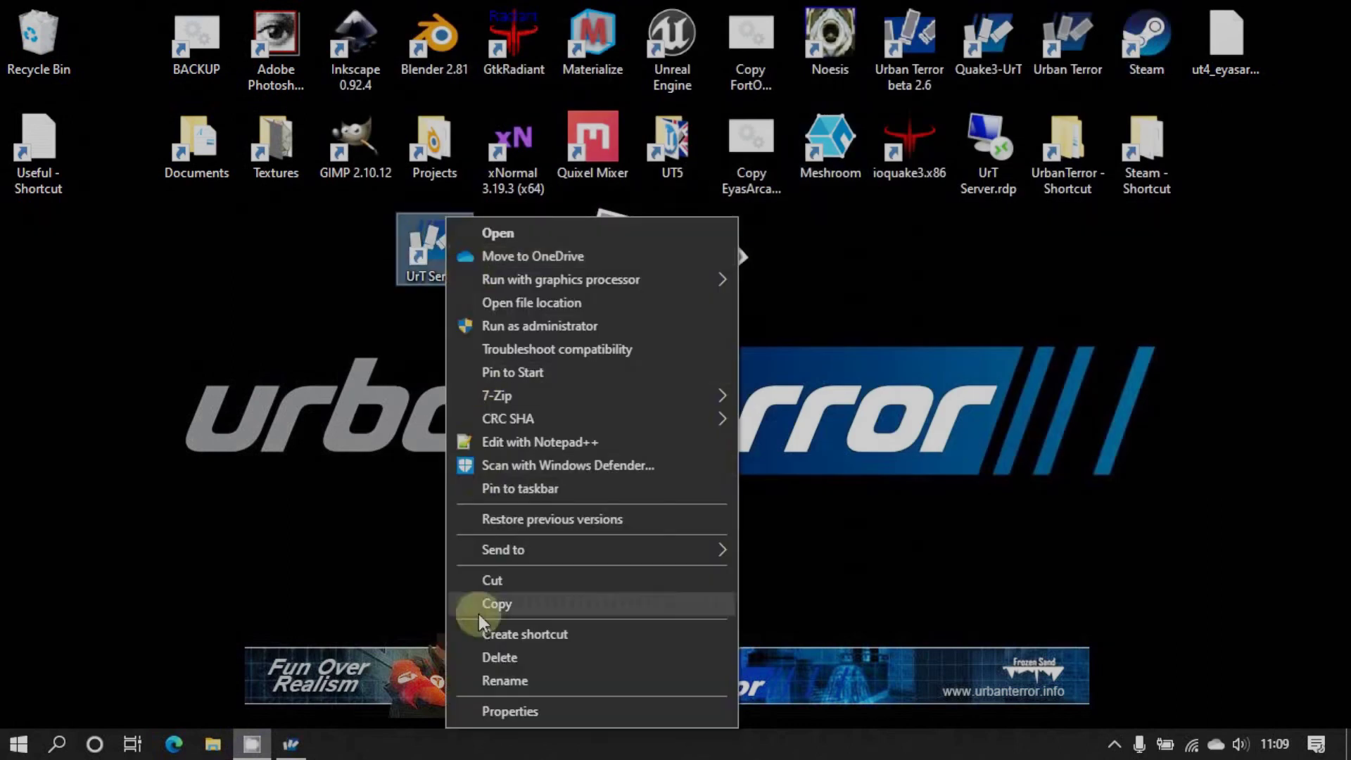
click(496, 705)
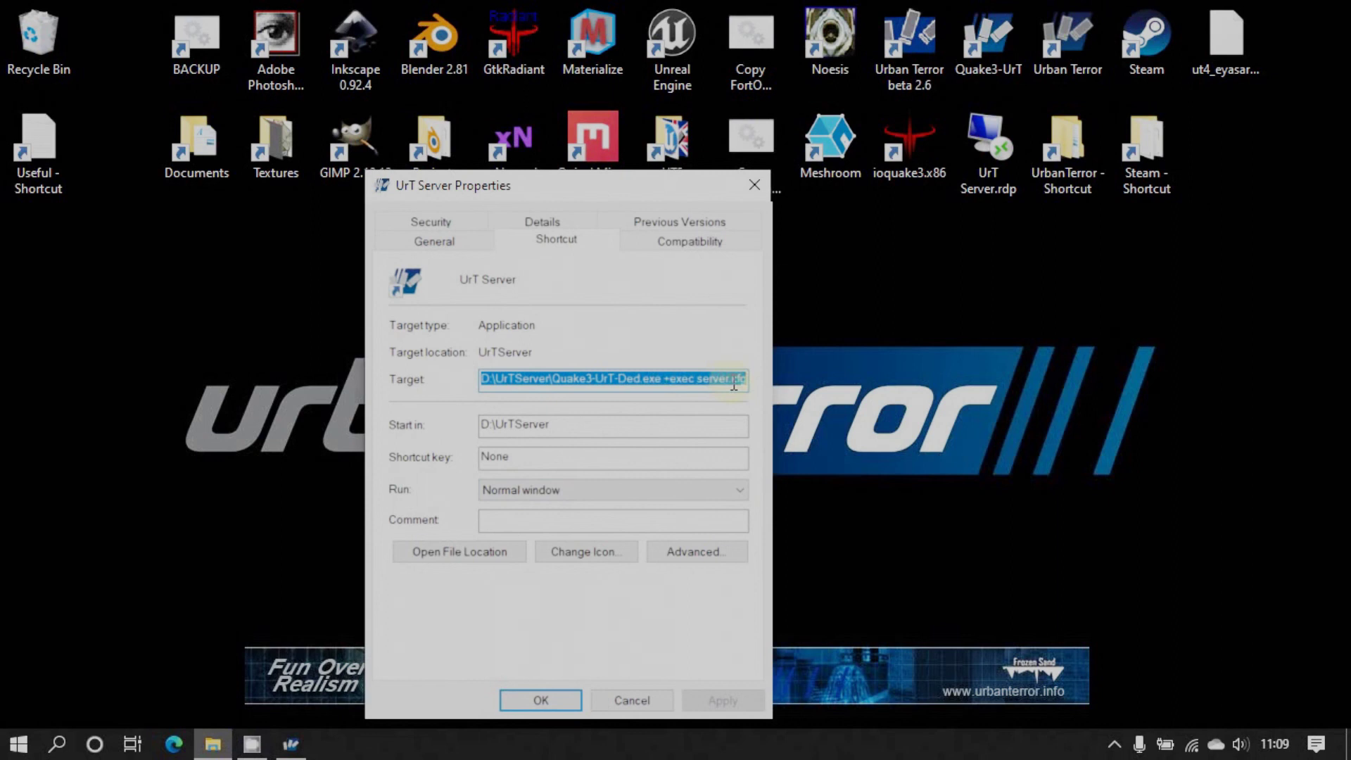
click(619, 700)
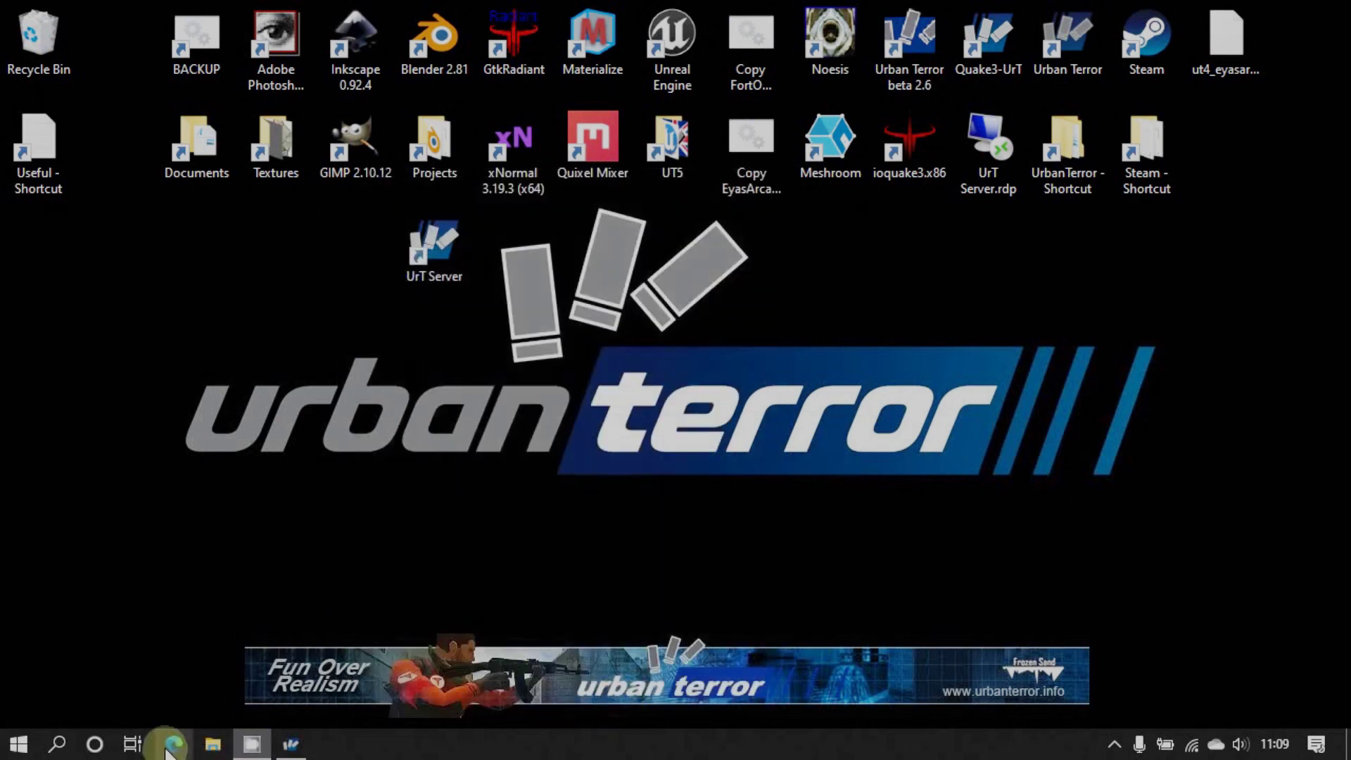
Open the BT Smart Hub Manager at 192.168.1.254 in a new Edge tab
click(169, 747)
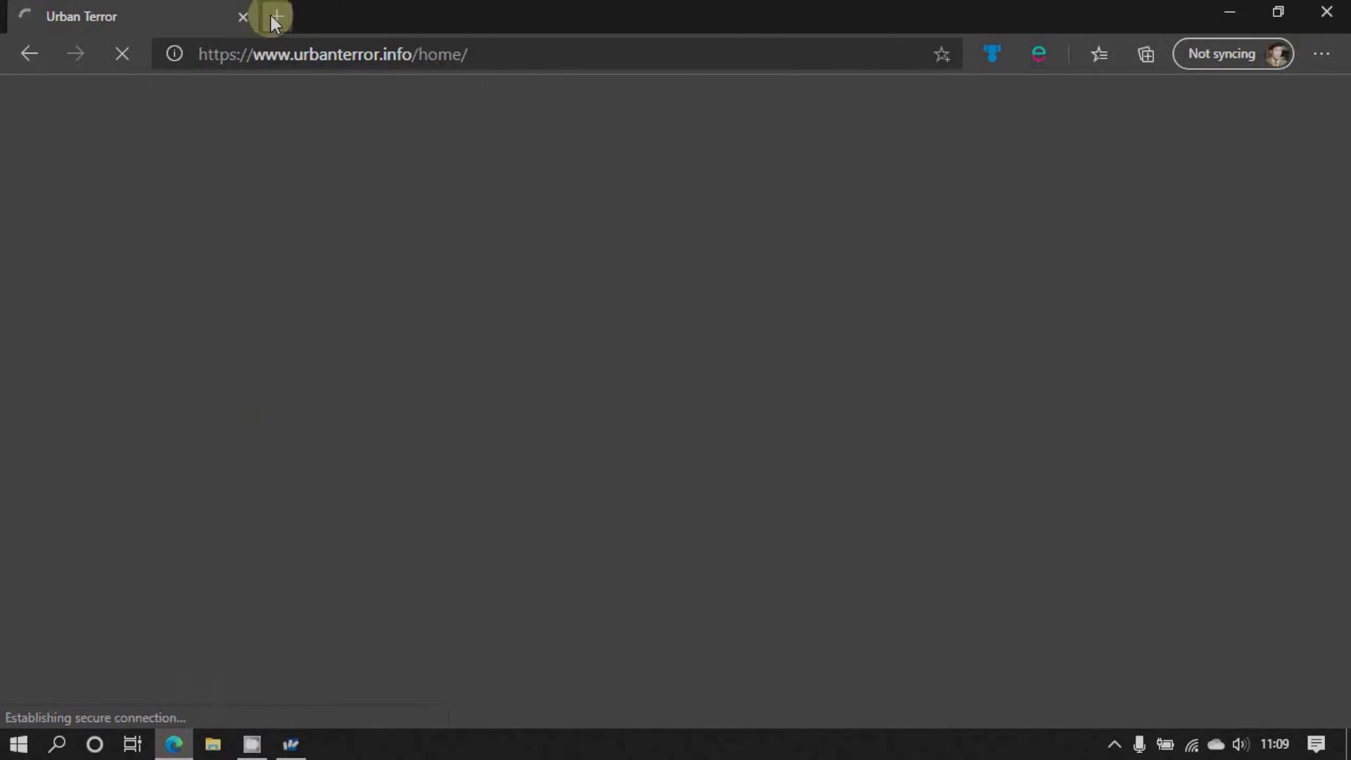
click(276, 16)
text(192)
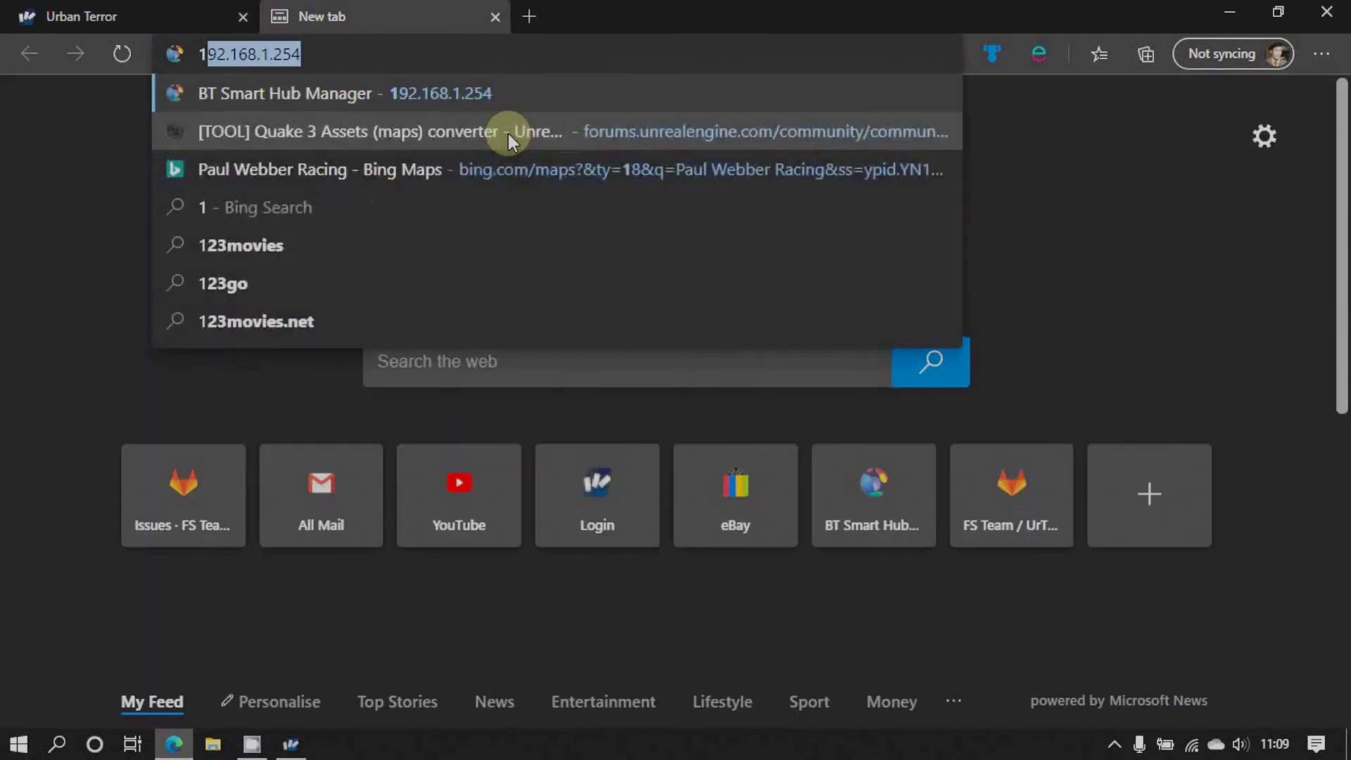
click(377, 96)
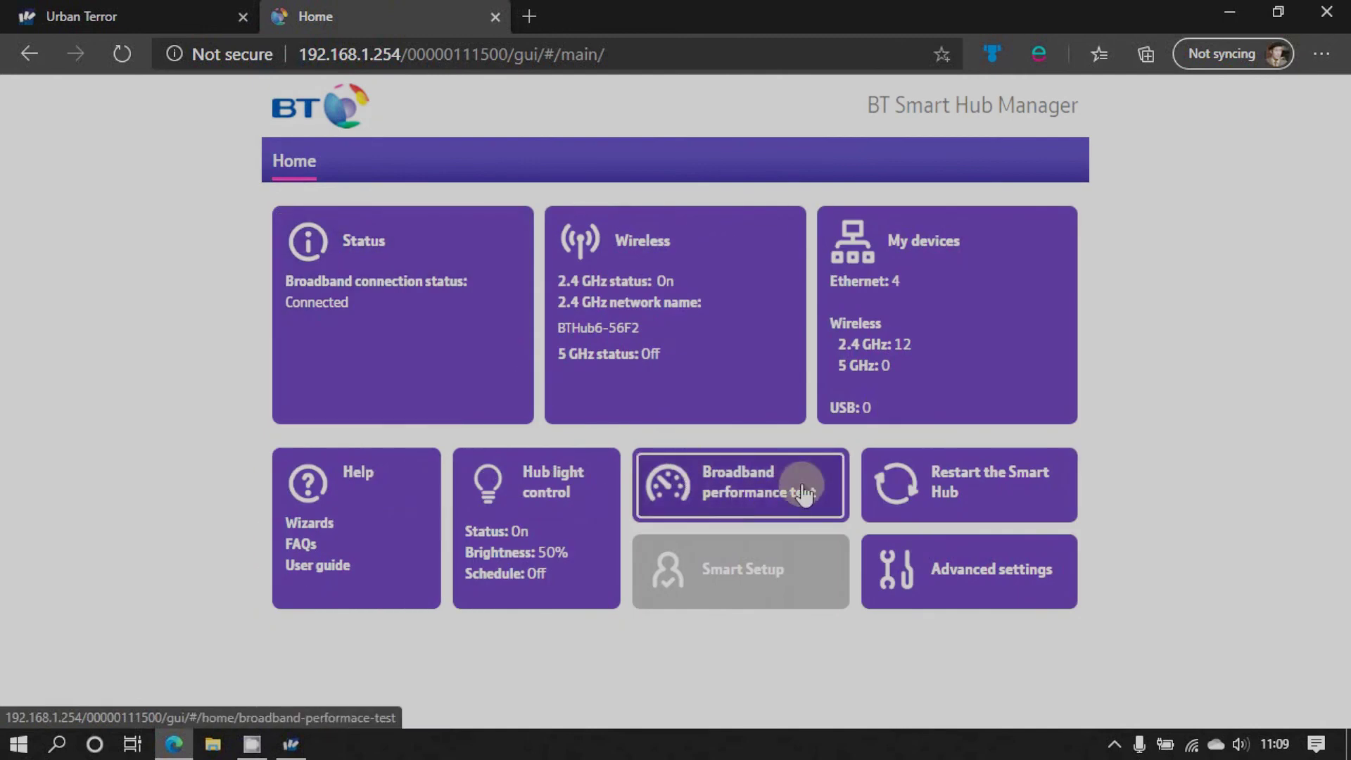
Log in via Advanced settings > Firewall to view the UrTServer 27960–27963 rule, then search Windows for 'defen'
click(932, 569)
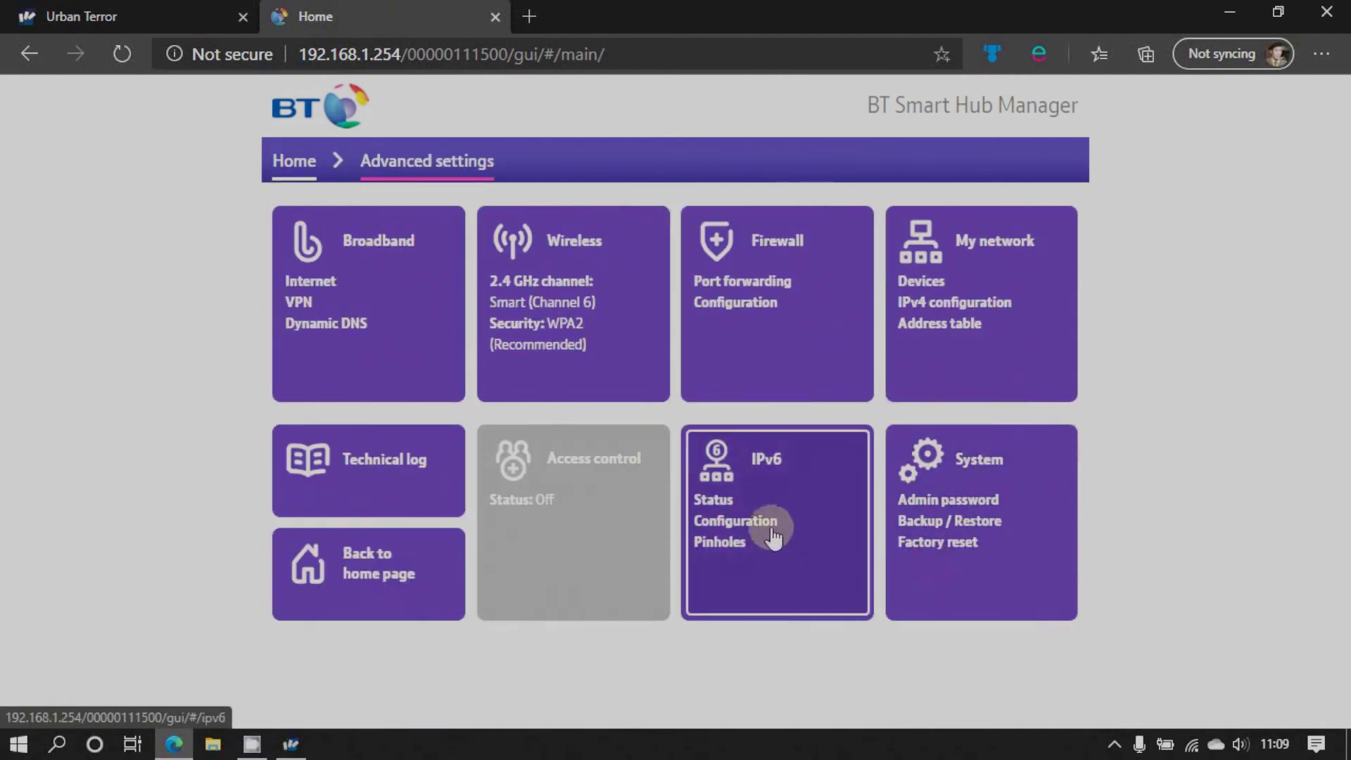
click(786, 304)
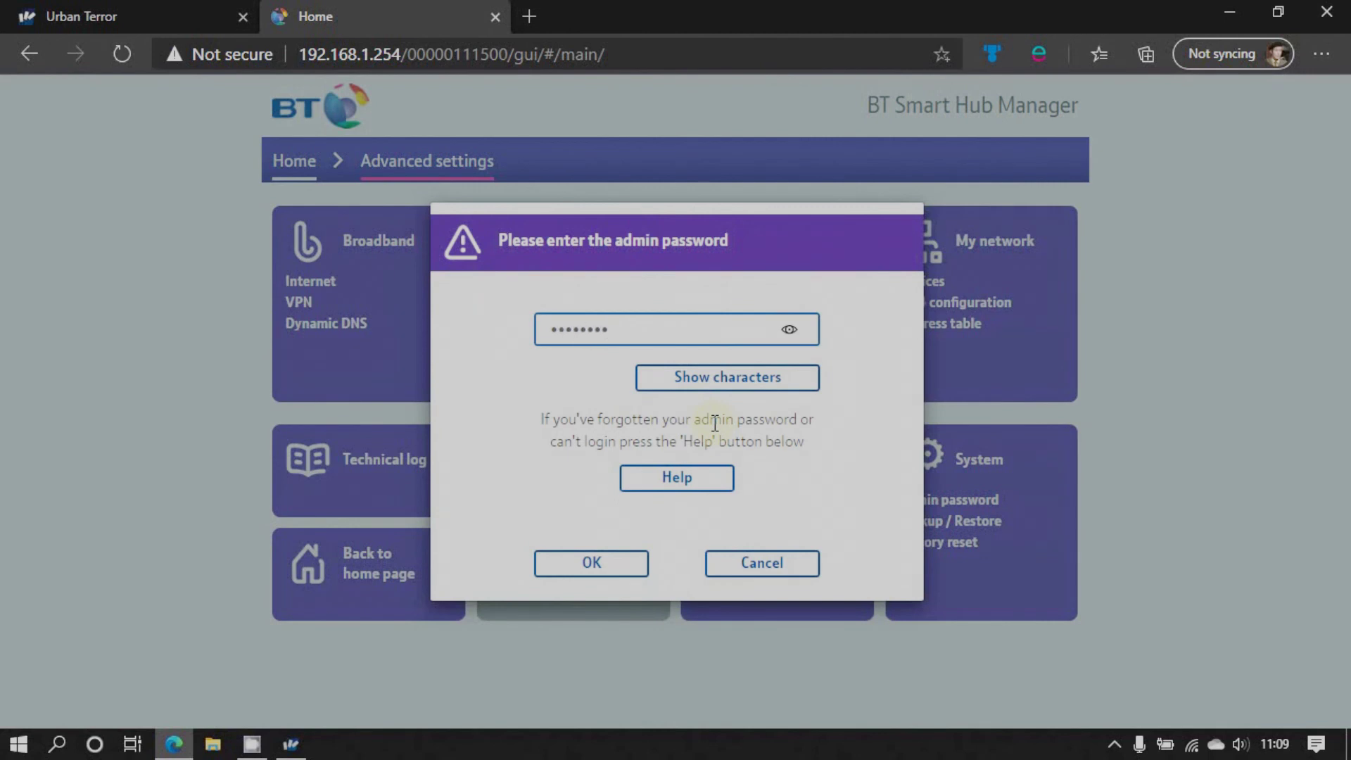
key(Return)
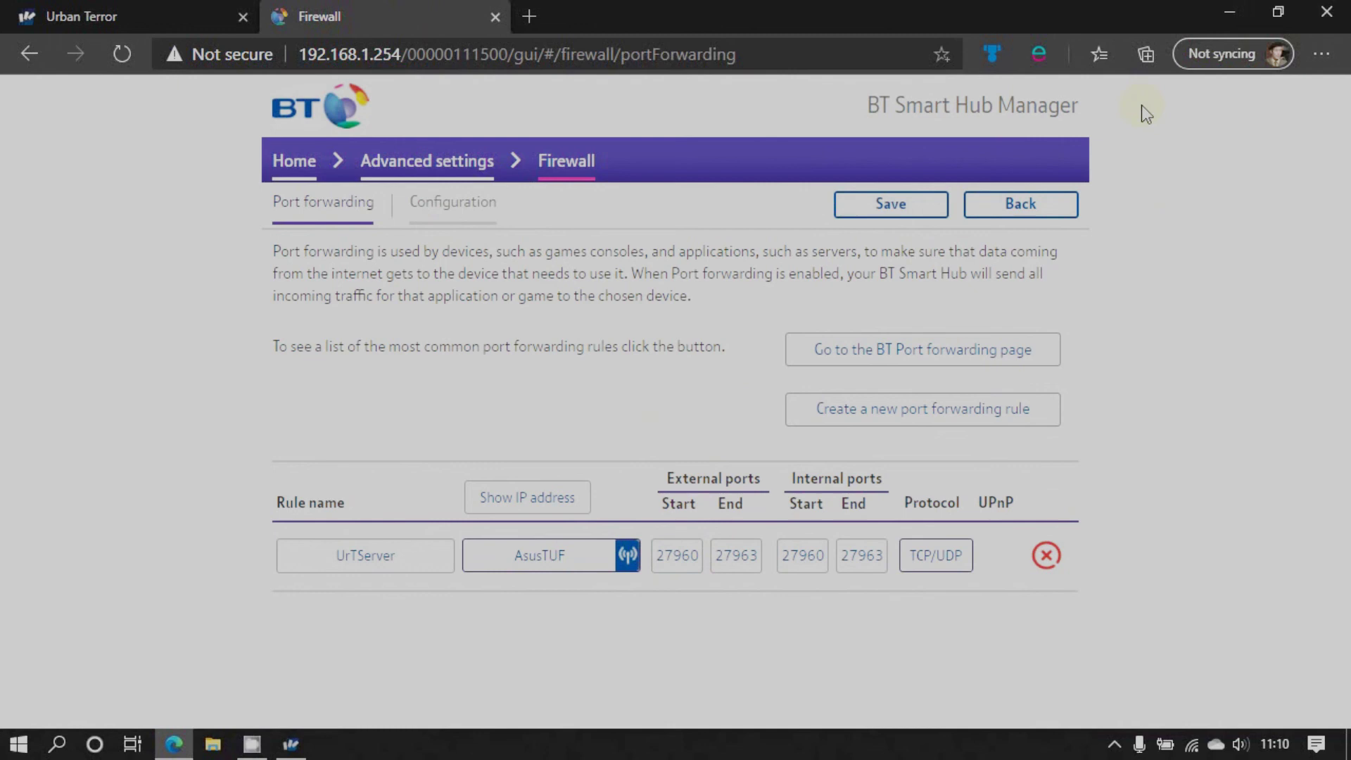
key(super)
text(def)
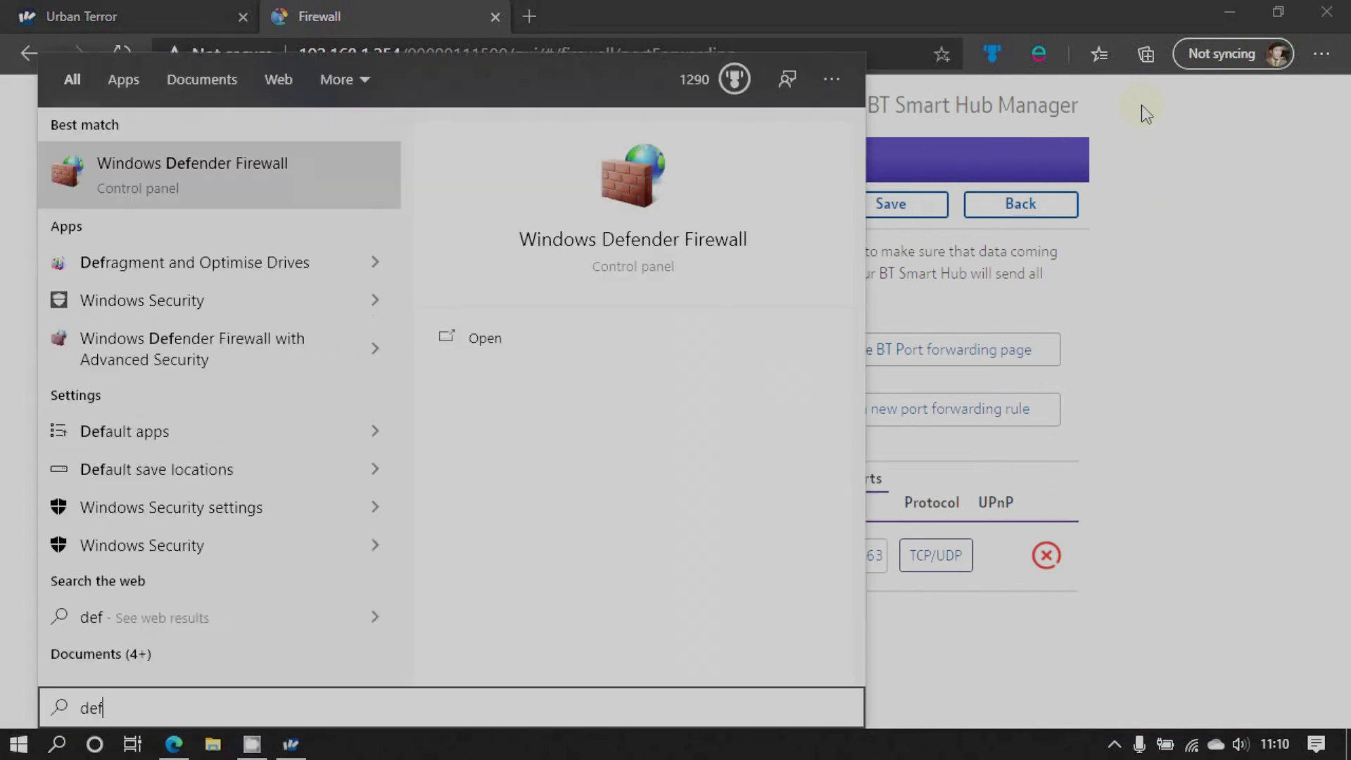
text(en)
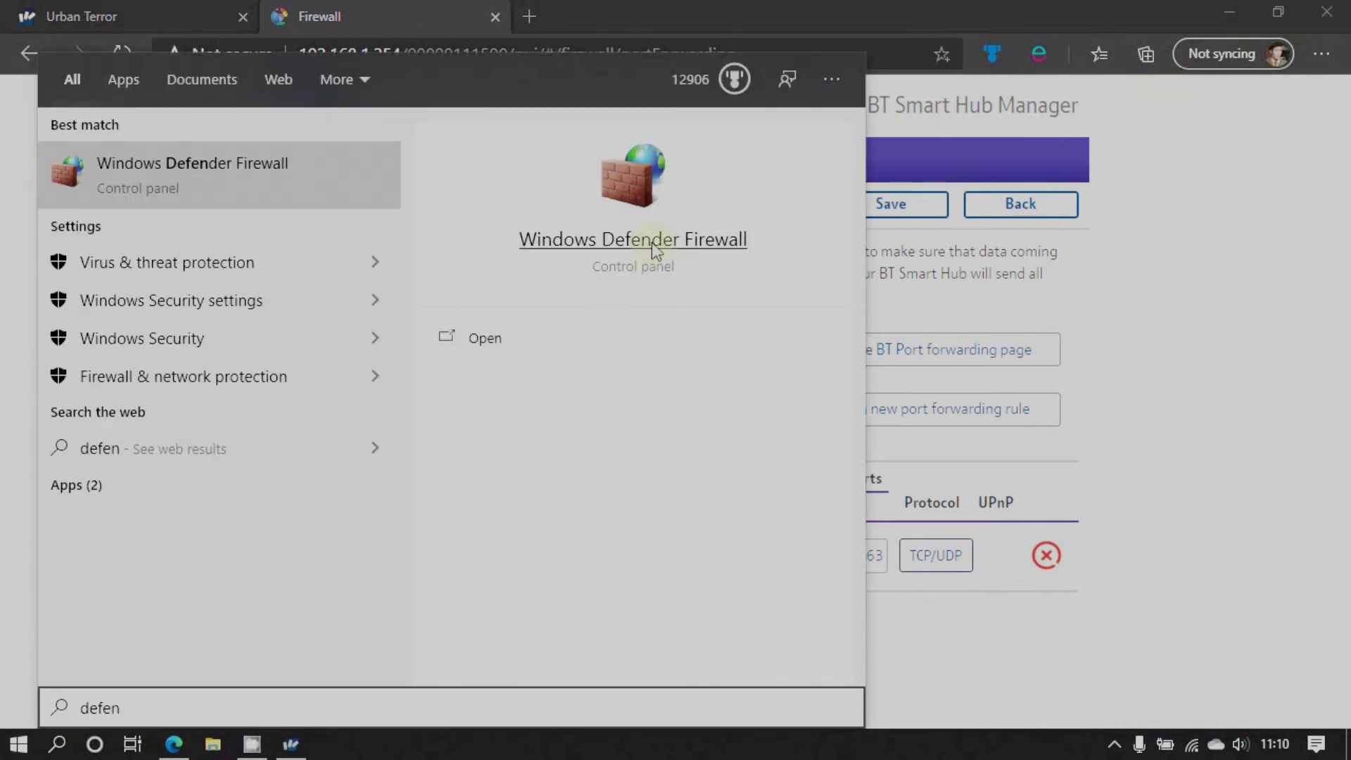
Confirm quake3-urt and quake3-urt-ded are allowed on private and public networks in Windows Defender Firewall
click(651, 242)
click(109, 143)
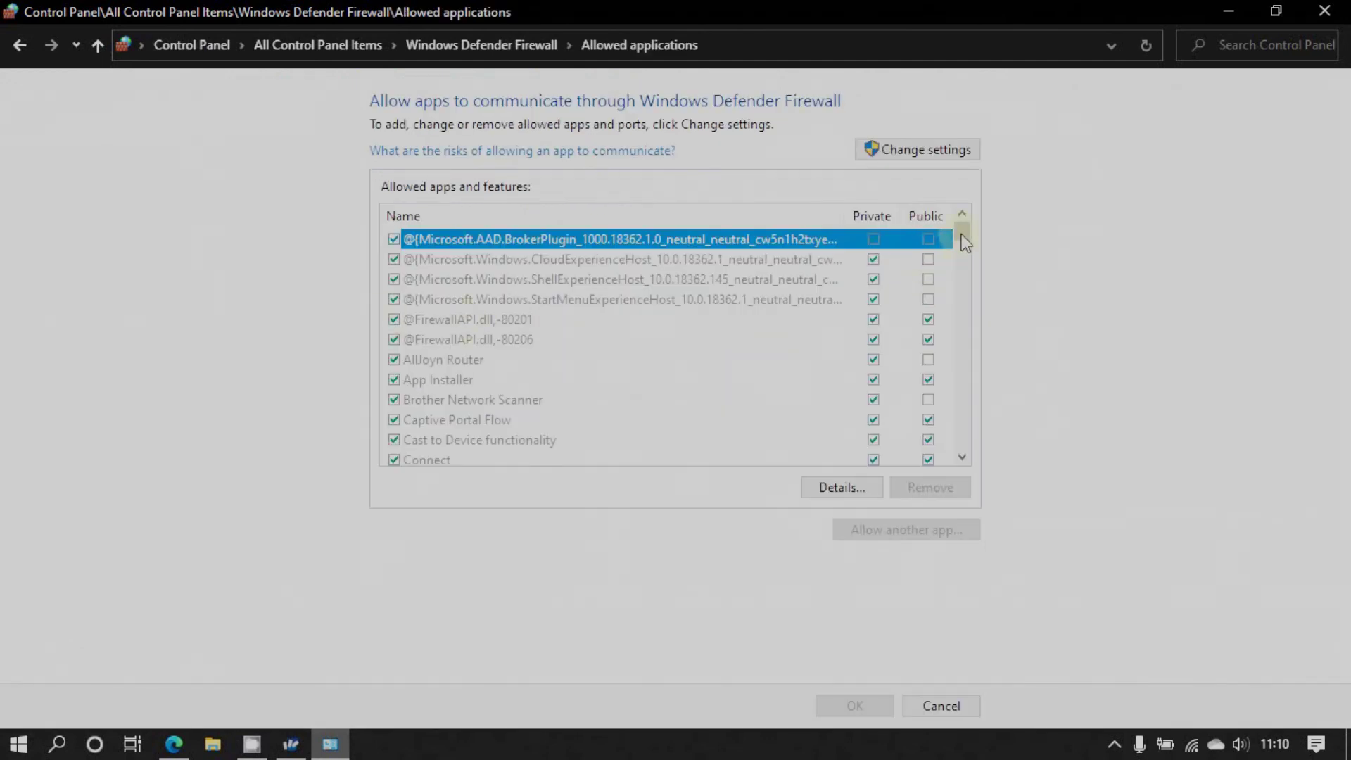
drag(964, 242, 967, 352)
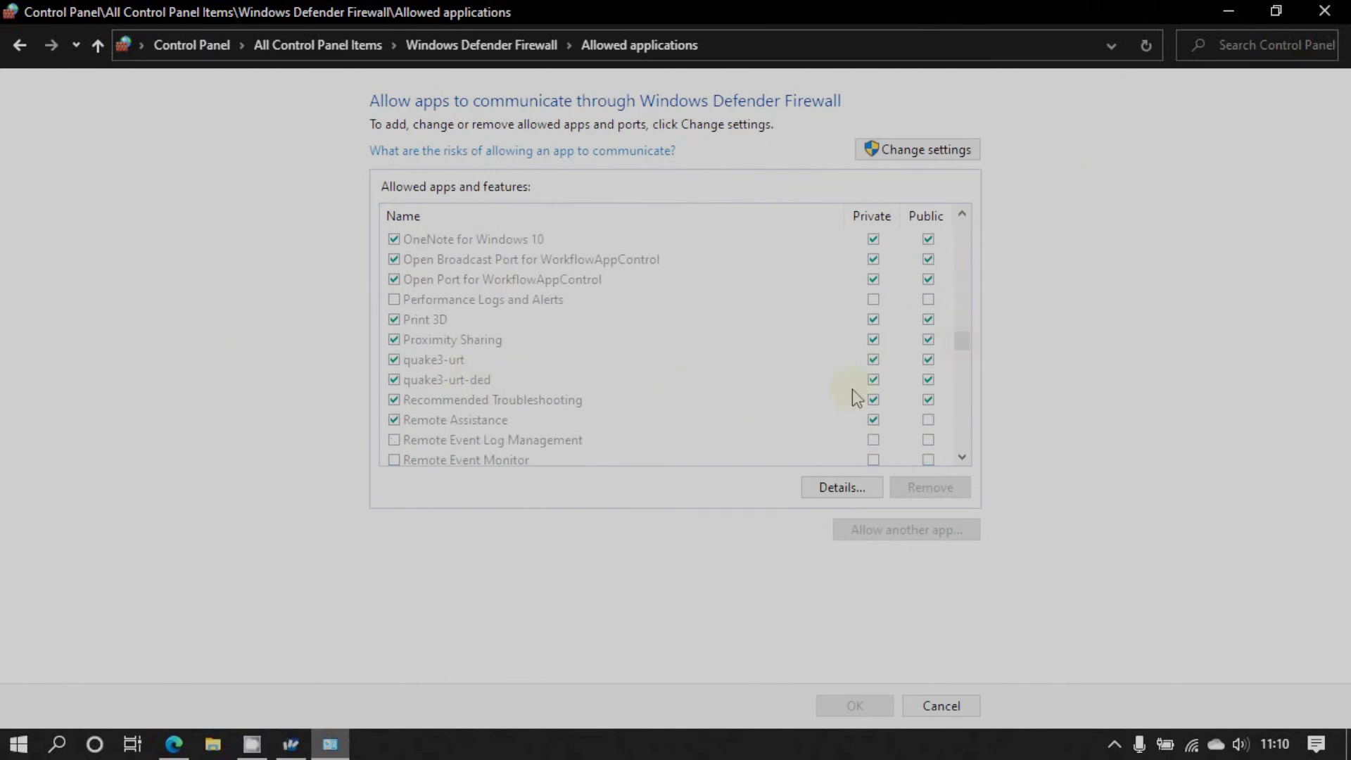
click(1327, 12)
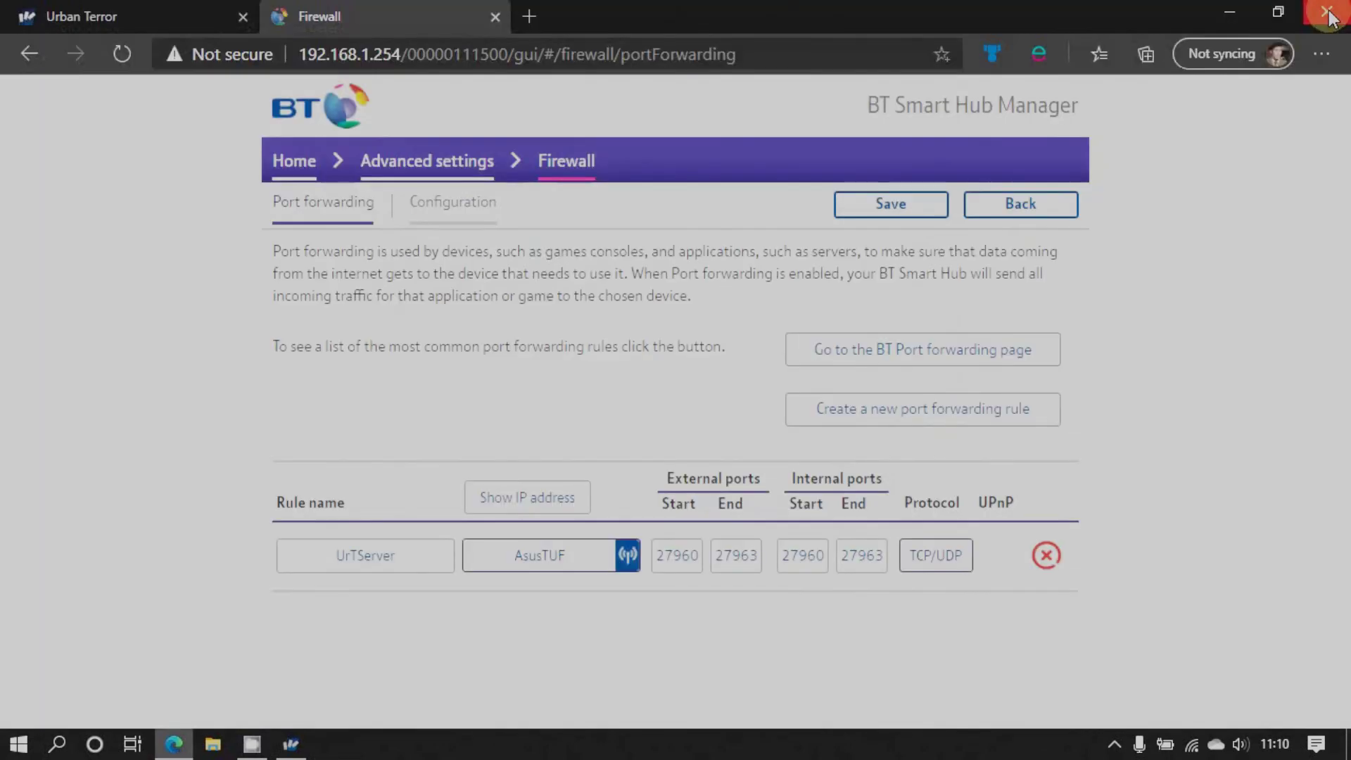
Close Edge showing the BT Smart Hub Manager page, then bring up the screen recorder's tray menu
click(1328, 12)
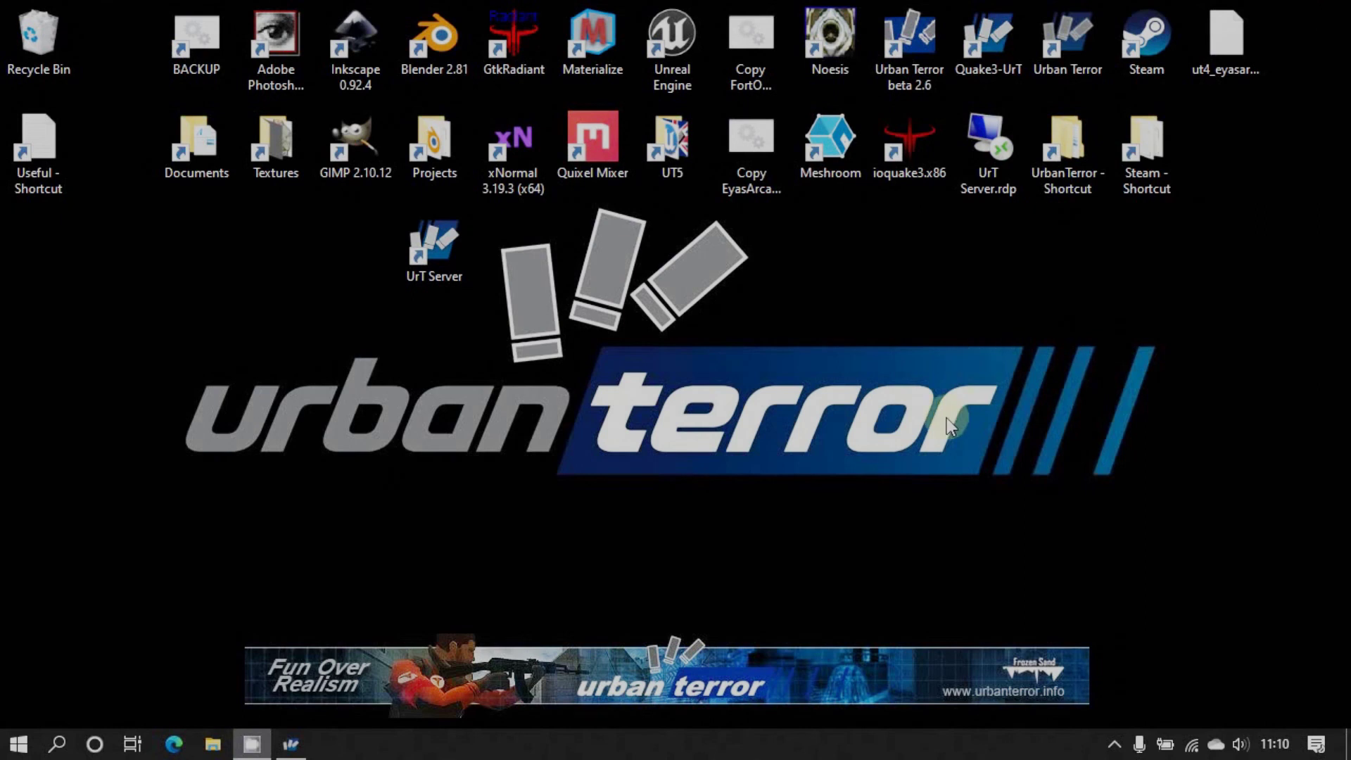
click(1115, 744)
right_click(1072, 707)
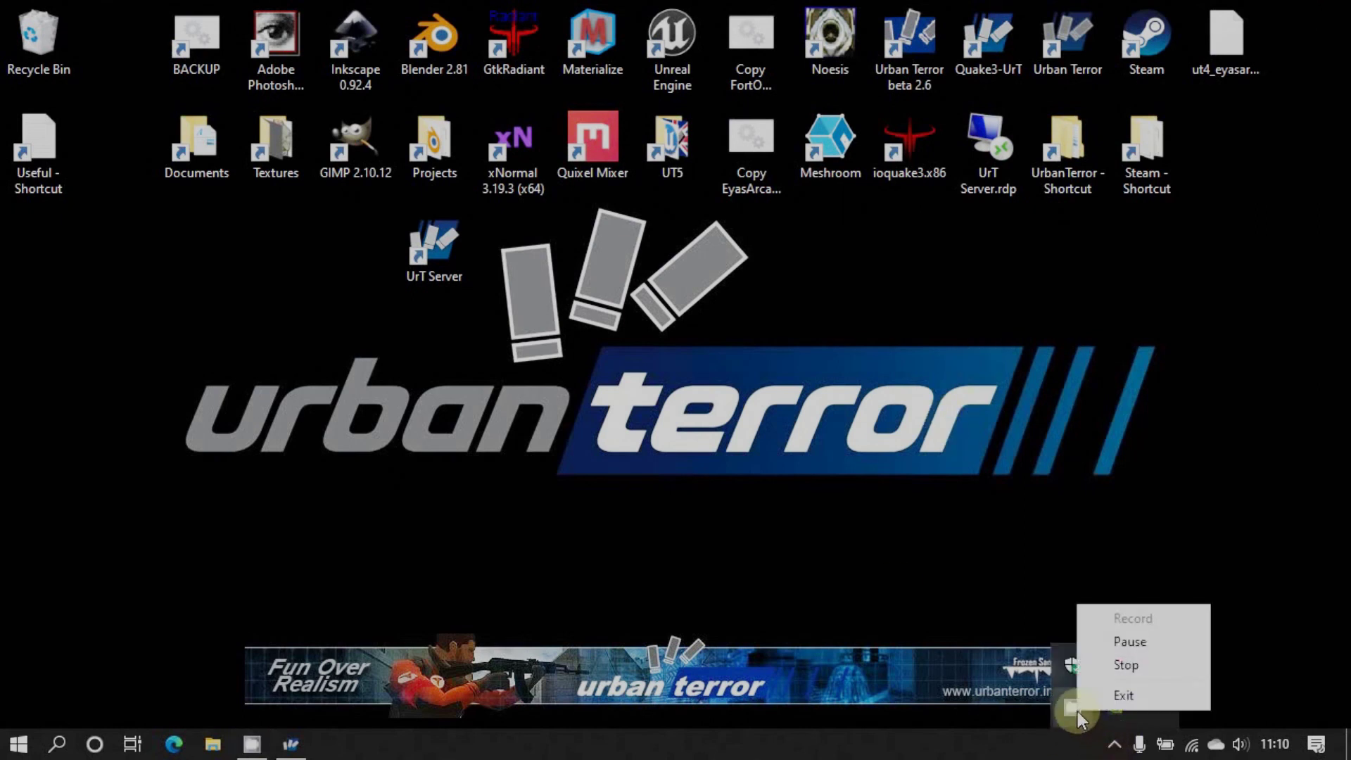